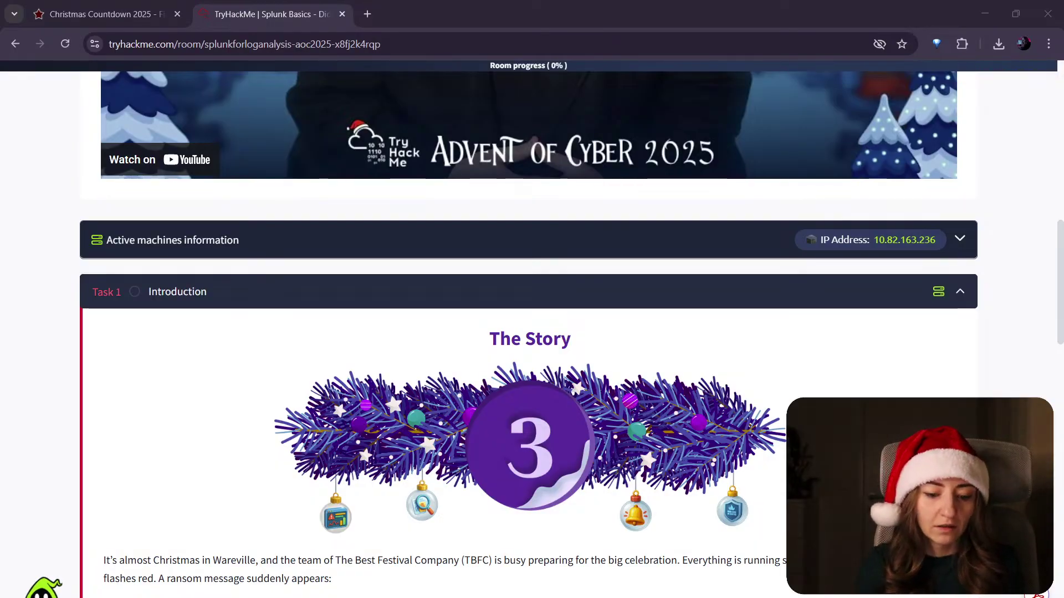
# Step: Check the Christmas countdown page and return to the TryHackMe room
pyautogui.click(100, 14)
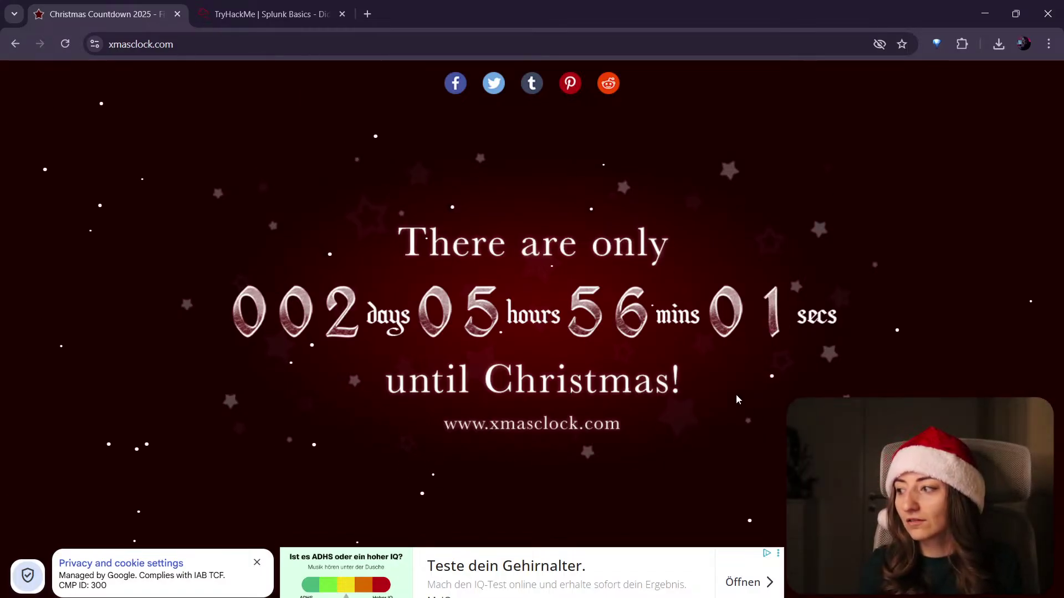
pyautogui.click(246, 5)
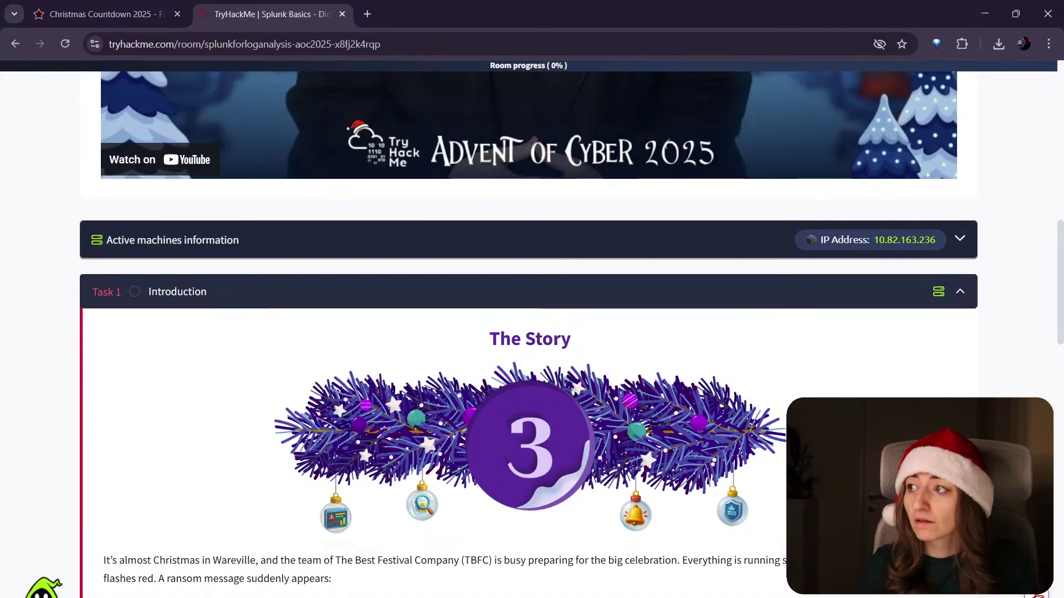
# Step: Open the Twitch Creator Dashboard's Stream Manager in a new browser tab
pyautogui.click(368, 15)
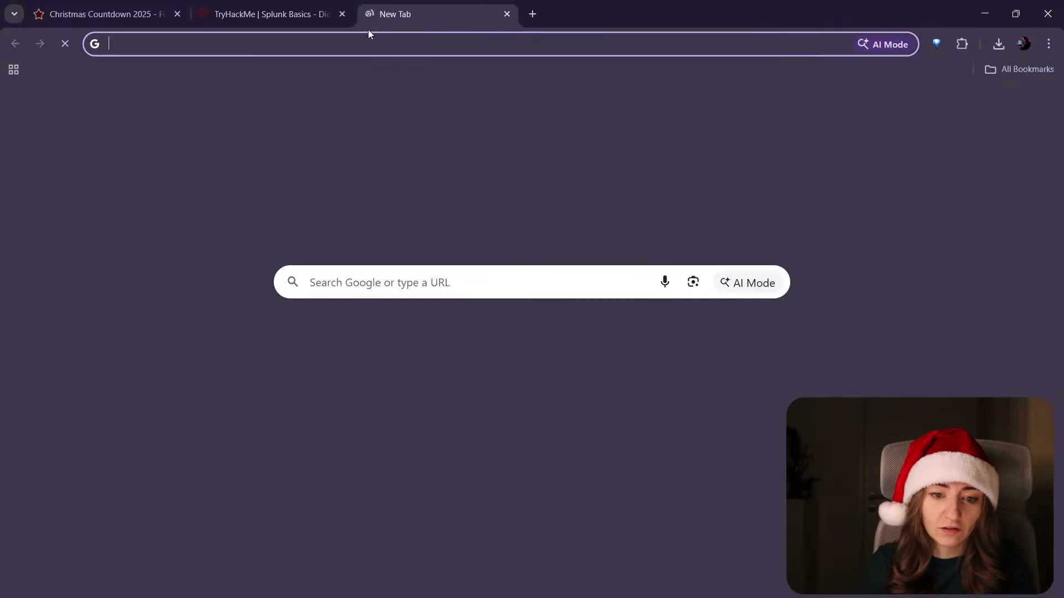
pyautogui.write('stre')
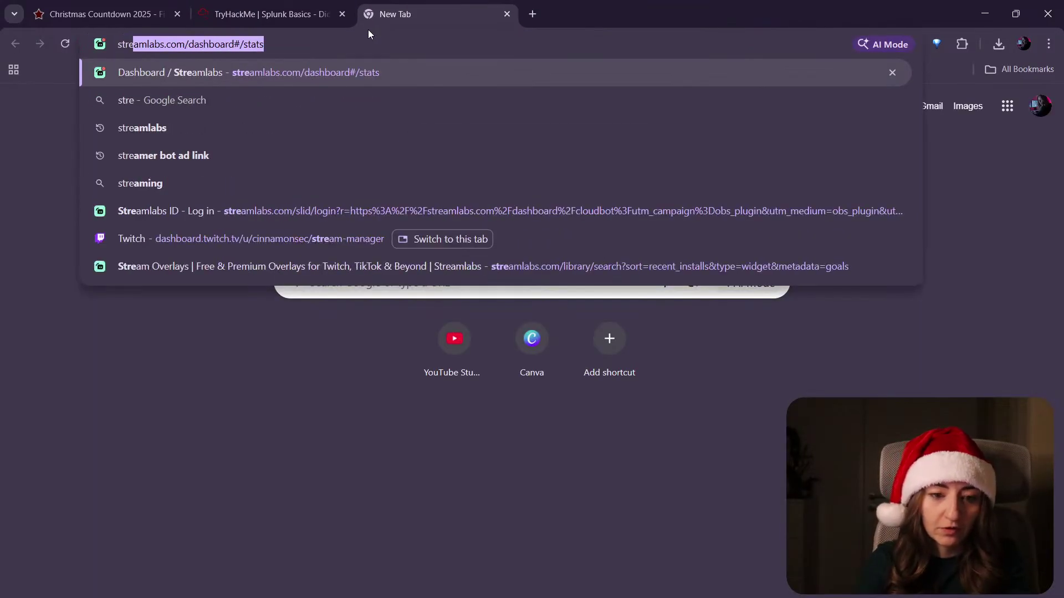
pyautogui.press('Down')
pyautogui.press('Down')
pyautogui.press('Down')
pyautogui.press('Down')
pyautogui.press('Down')
pyautogui.press('Down')
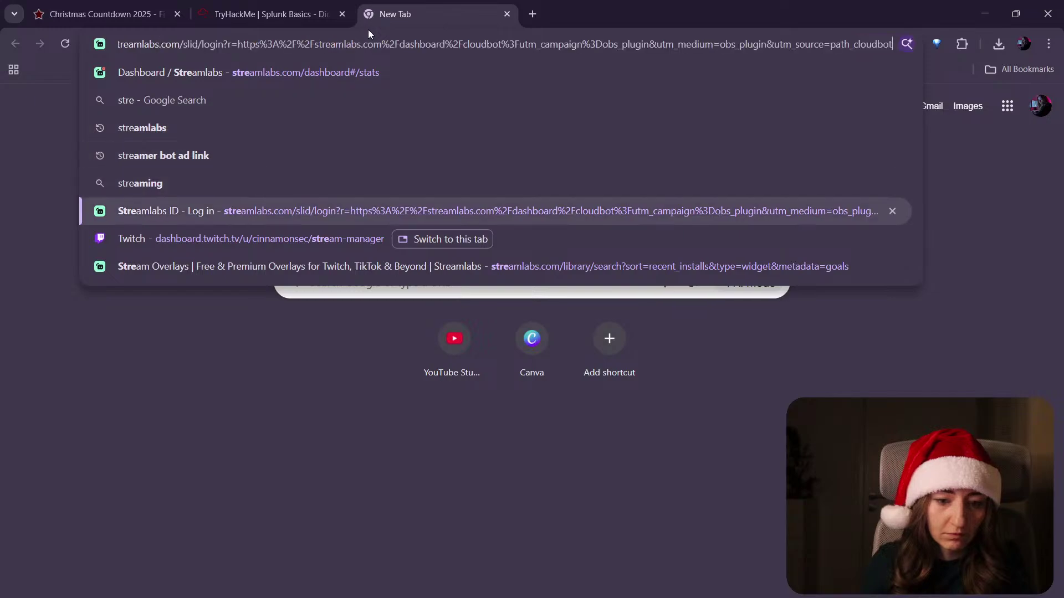
pyautogui.press('Return')
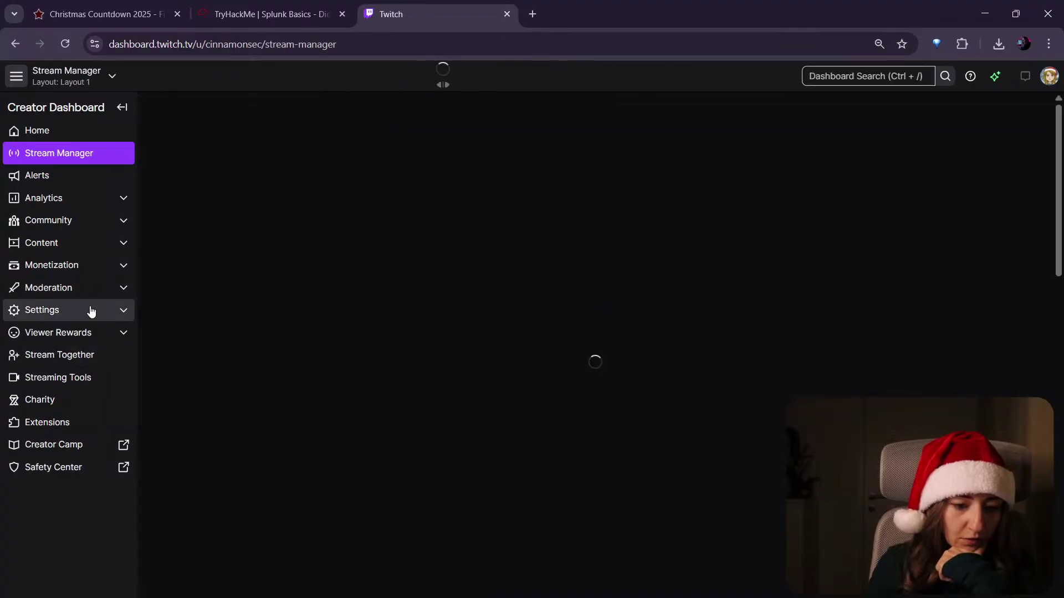
# Step: Open the channel points display customization within the Viewer Rewards' Power-ups & Channel Points settings
pyautogui.click(96, 337)
pyautogui.click(90, 365)
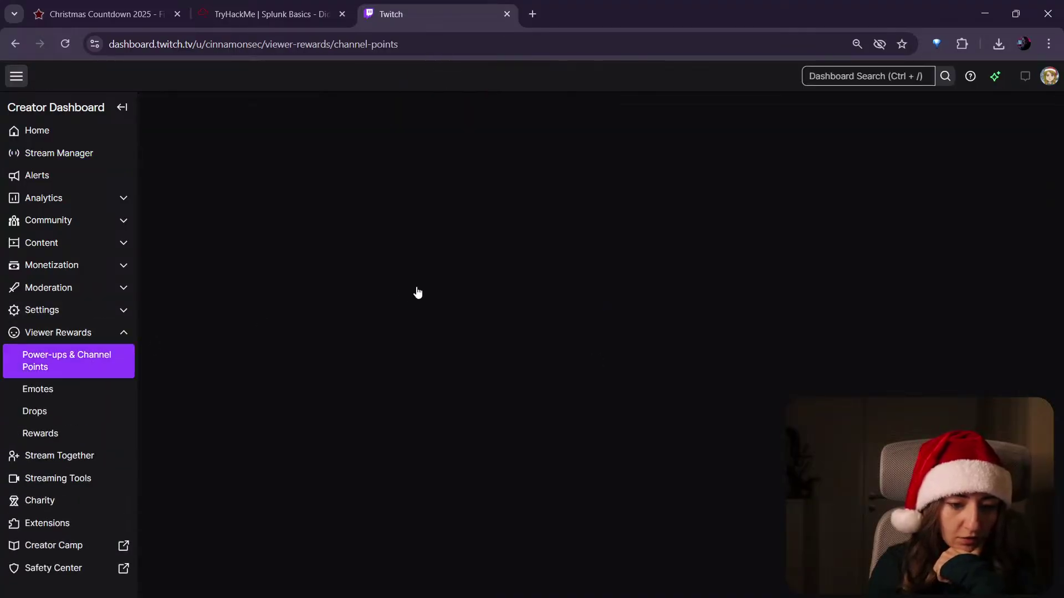
pyautogui.click(452, 212)
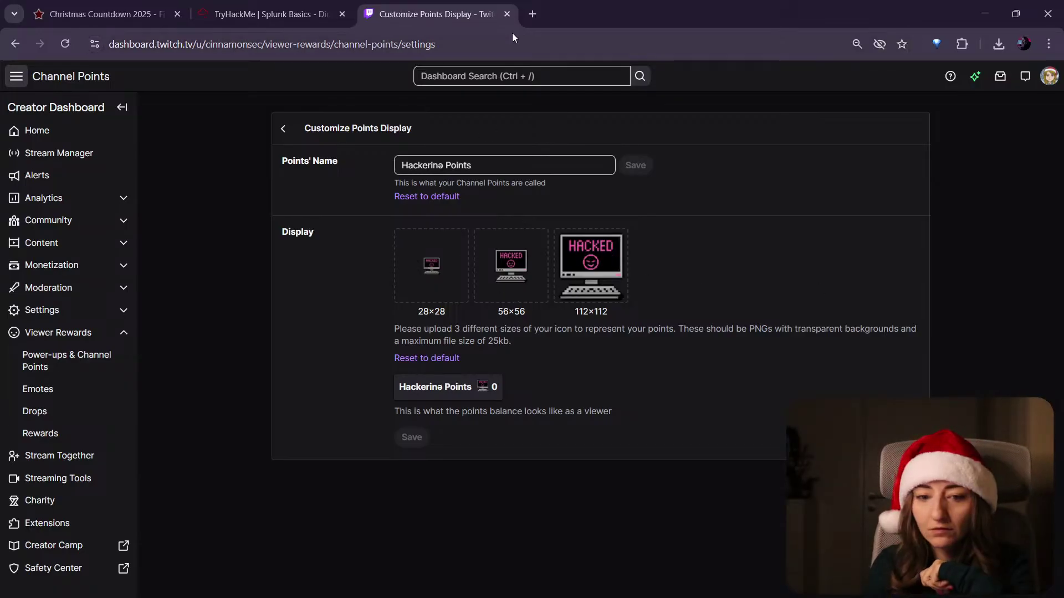
# Step: View the live Twitch channel page in a separate tab, compare it with the points display settings, and close the channel page
pyautogui.click(534, 12)
pyautogui.write('tw')
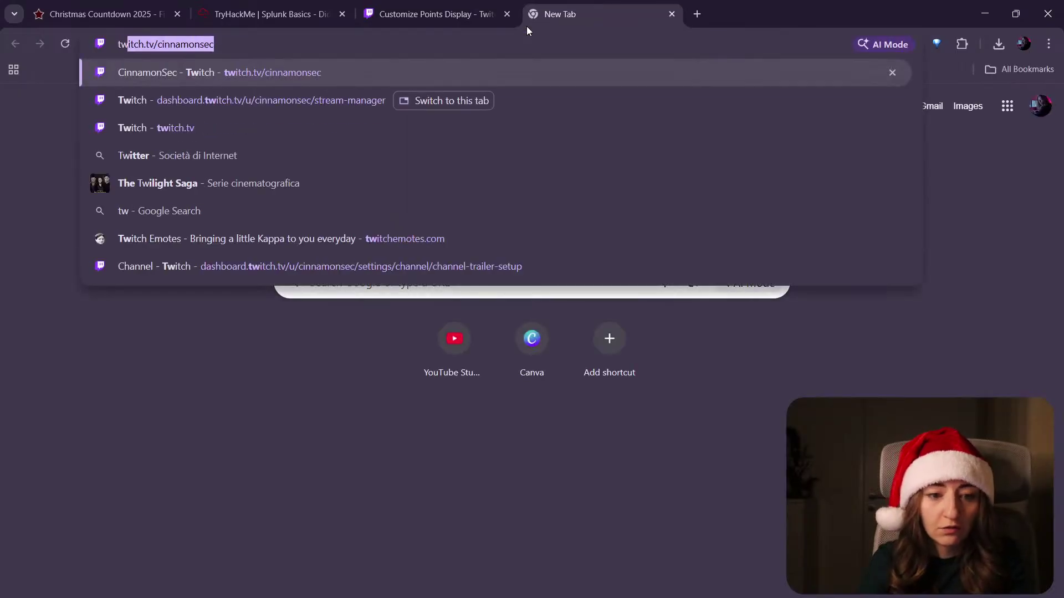
pyautogui.press('Return')
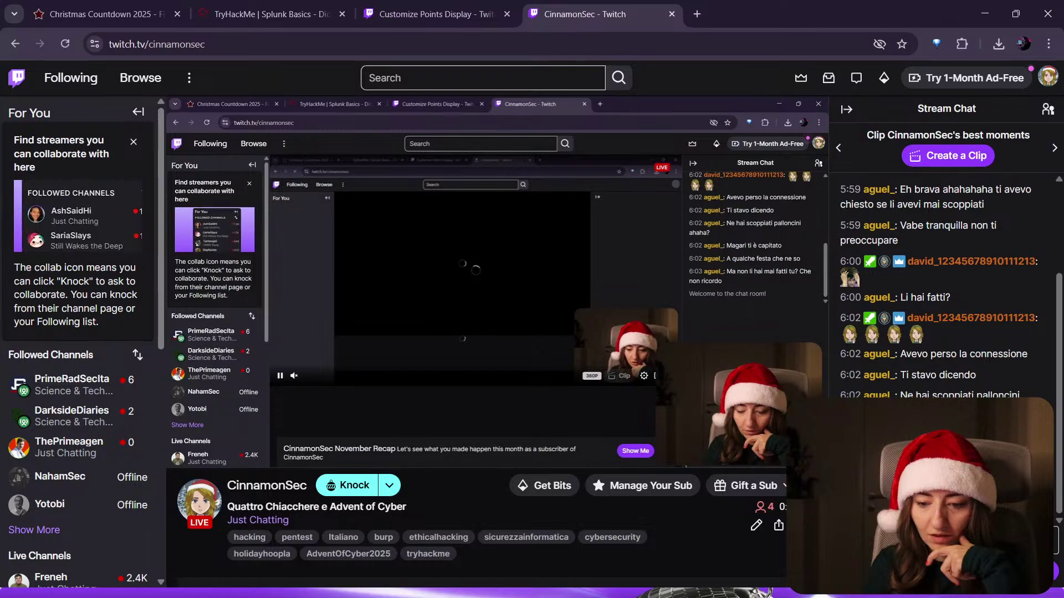
pyautogui.click(432, 14)
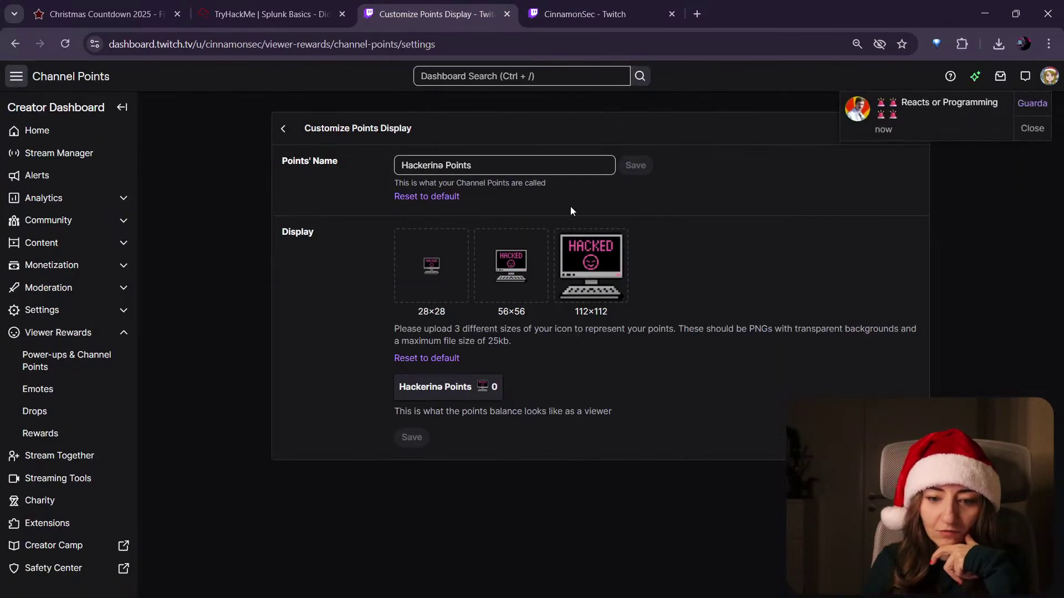
pyautogui.click(1031, 129)
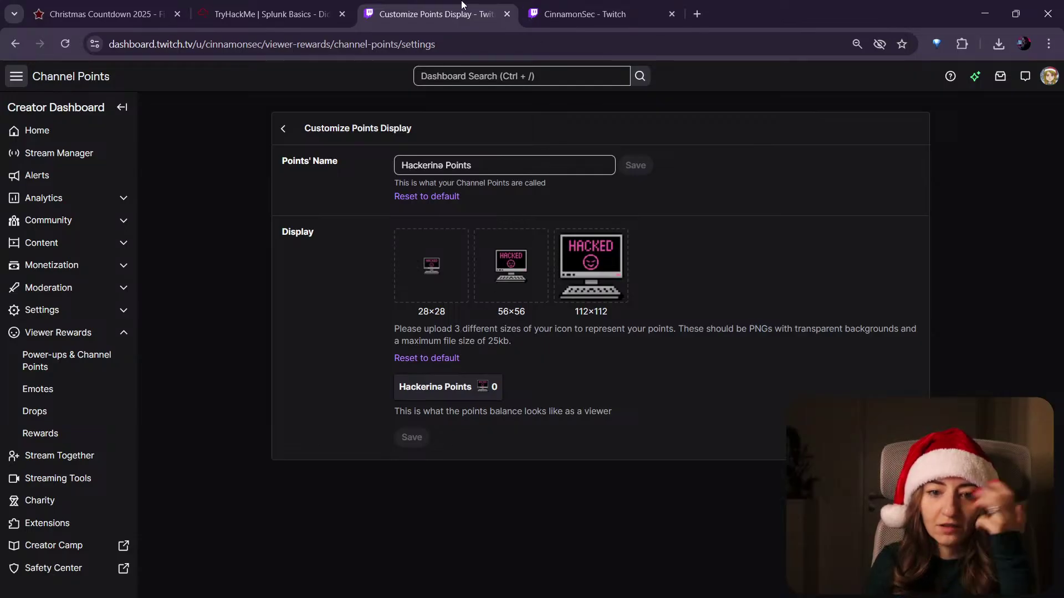
pyautogui.click(556, 10)
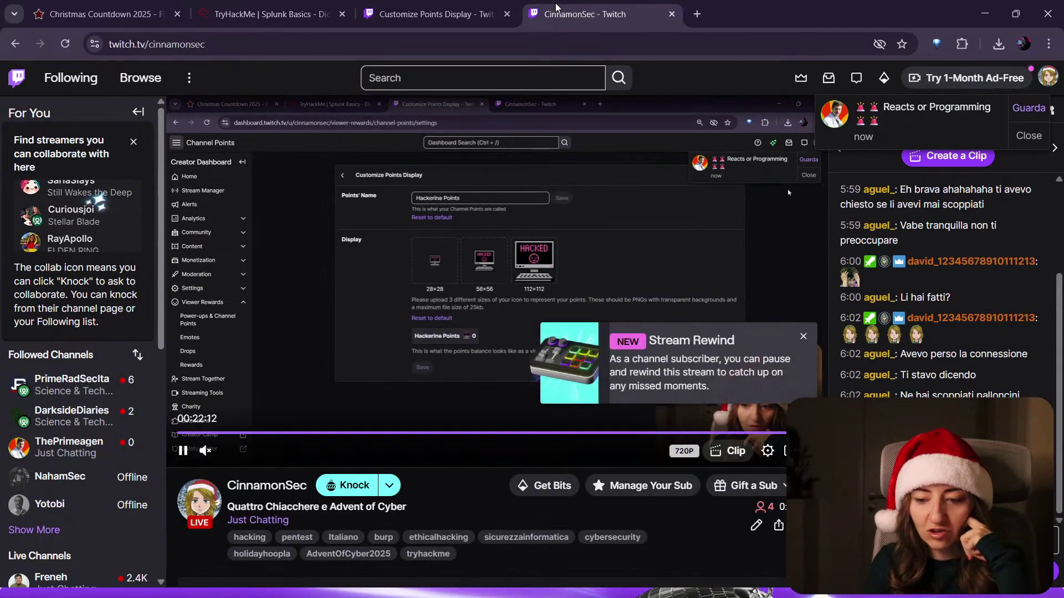
pyautogui.hotkey('ctrl', 'w')
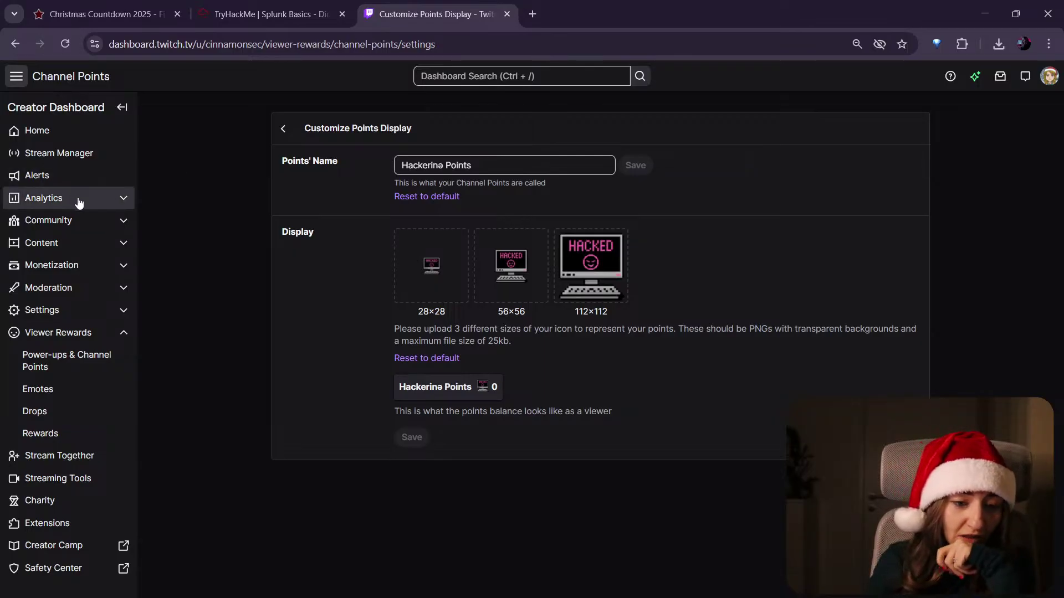
# Step: Open the Subscriber Badges settings in the dashboard's Monetization Subscriptions section
pyautogui.click(83, 246)
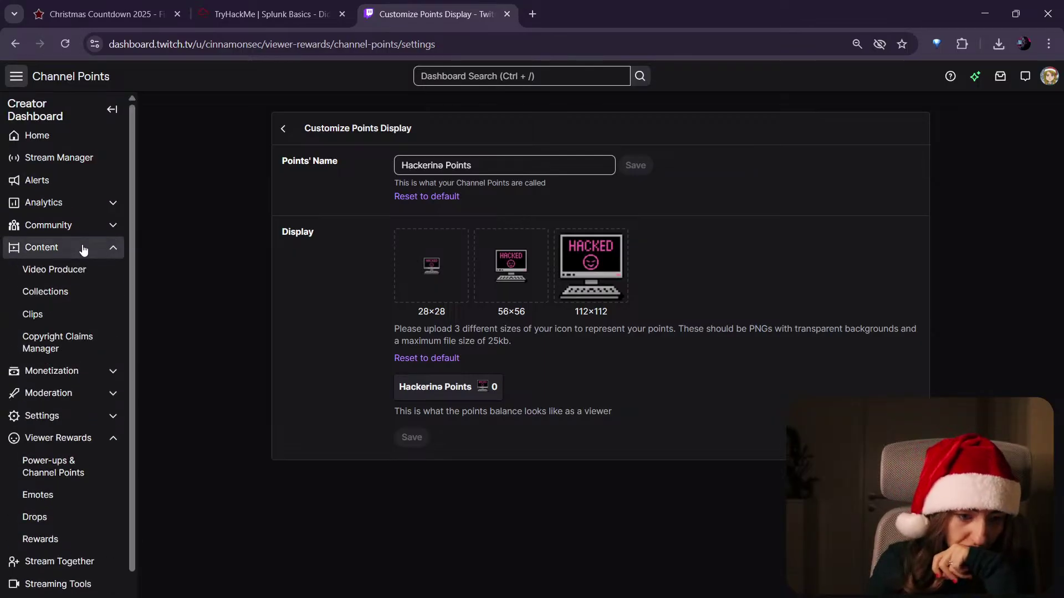
pyautogui.click(83, 248)
pyautogui.click(88, 289)
pyautogui.click(87, 288)
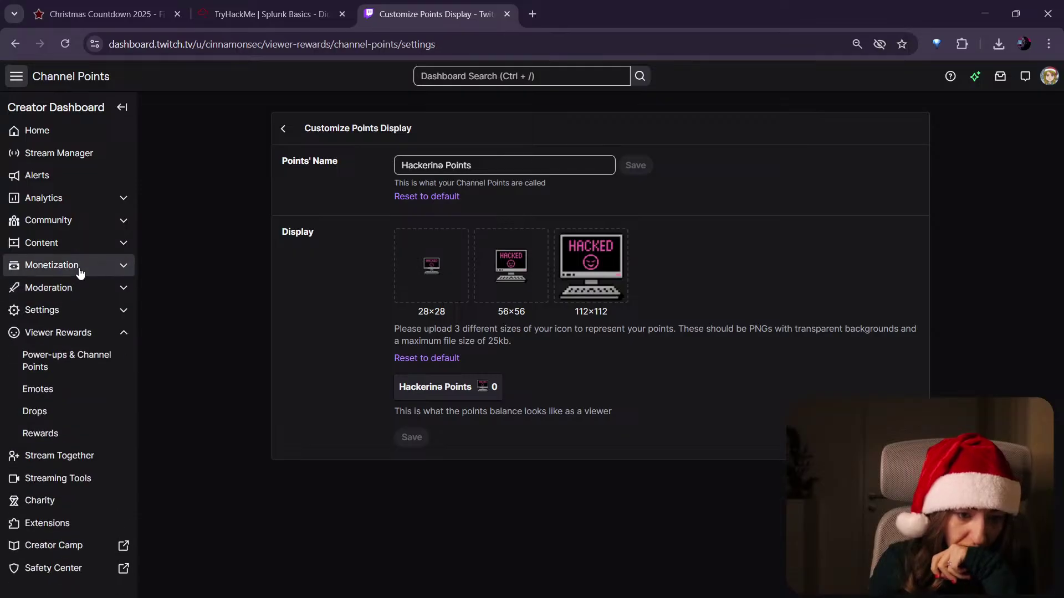
pyautogui.click(80, 267)
pyautogui.click(56, 357)
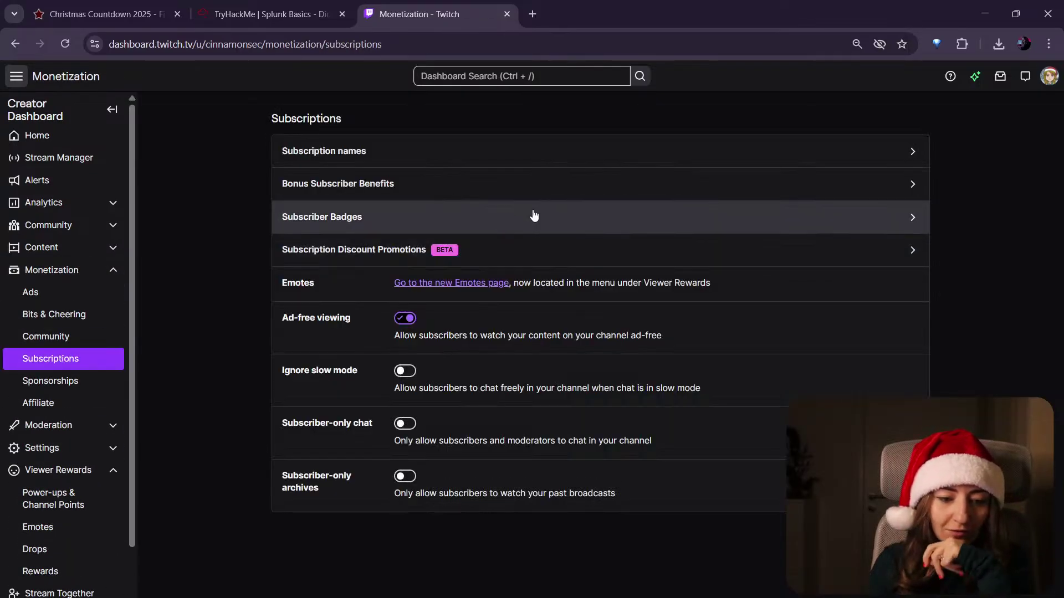
pyautogui.click(463, 217)
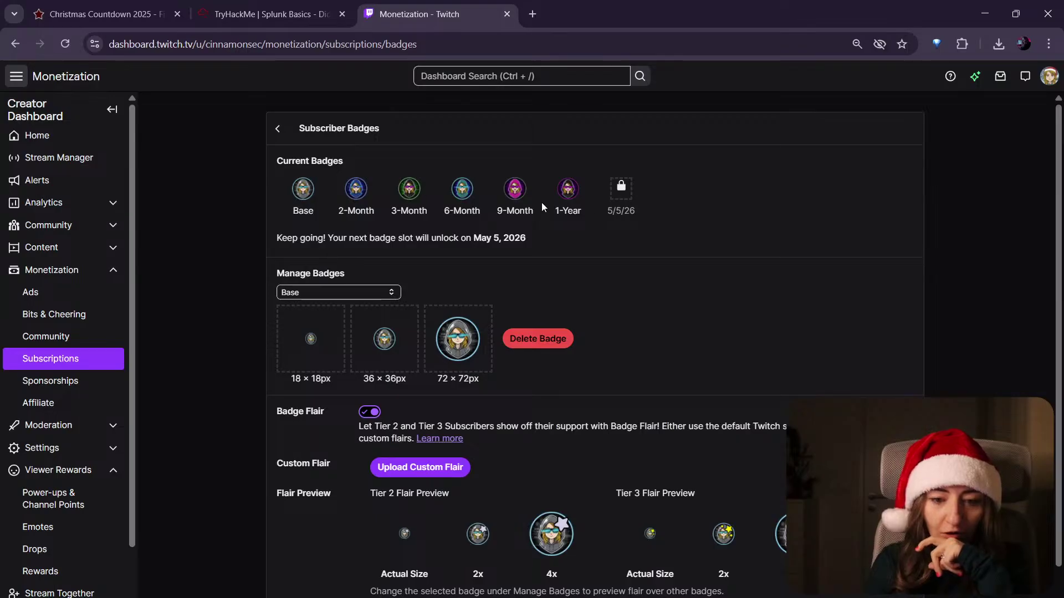
# Step: Preview the 3-Month subscriber badge, switch the selection back to Base, and close the Twitch dashboard
pyautogui.click(357, 295)
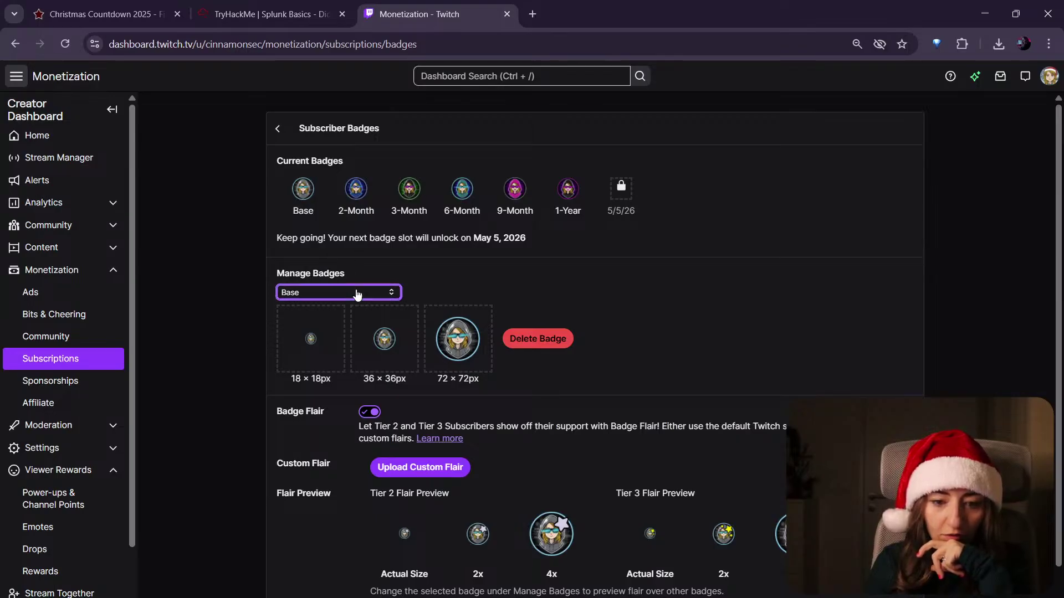
pyautogui.press('Down')
pyautogui.press('Down')
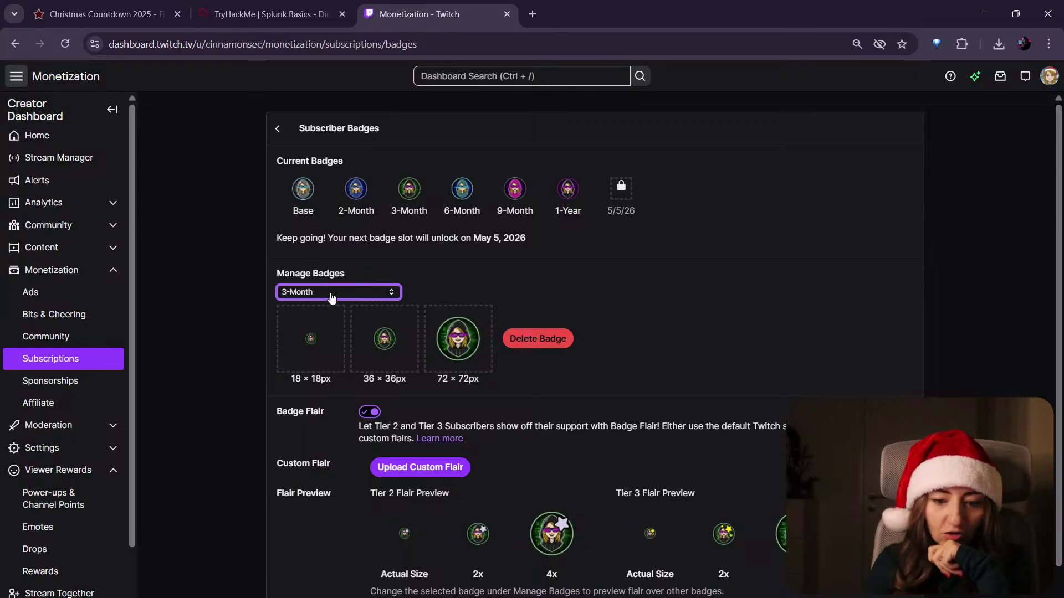
pyautogui.press('Up')
pyautogui.press('Up')
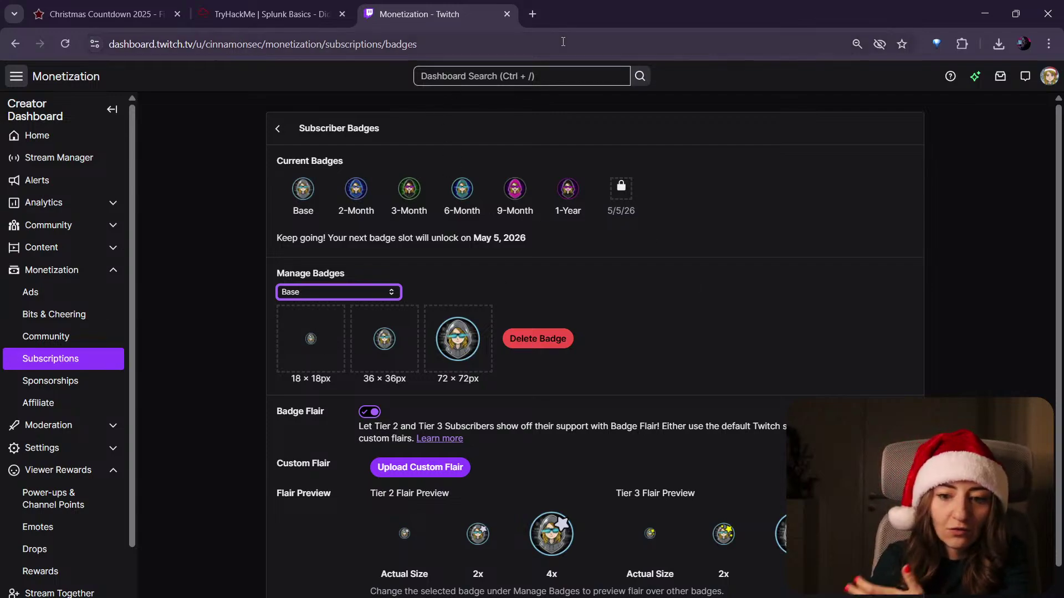
pyautogui.click(506, 14)
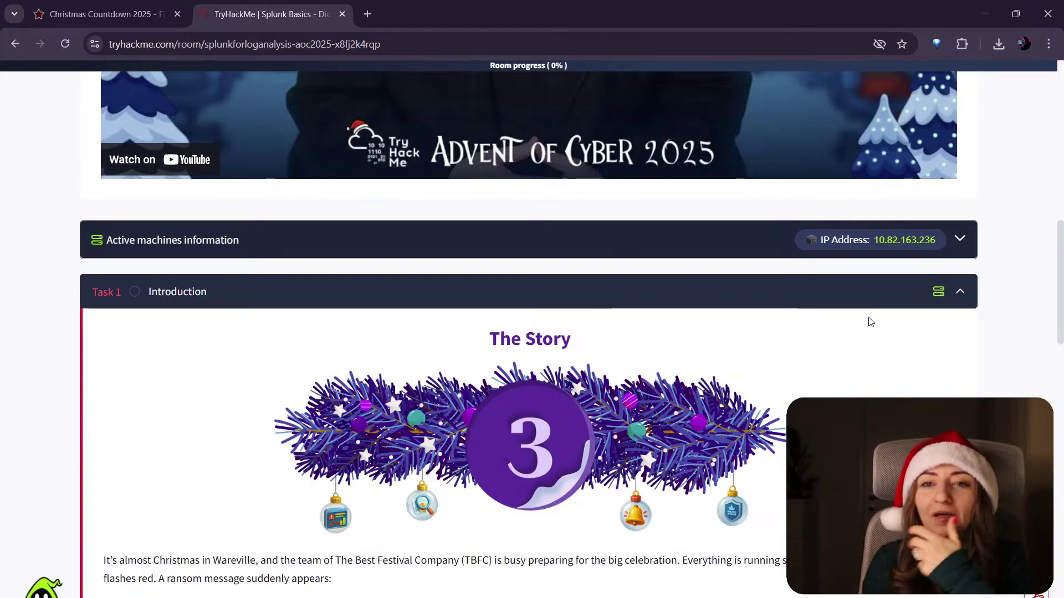
# Step: Go from the Splunk Basics room to the Advent of Cyber event page
pyautogui.scroll(-1, 1022, 276)
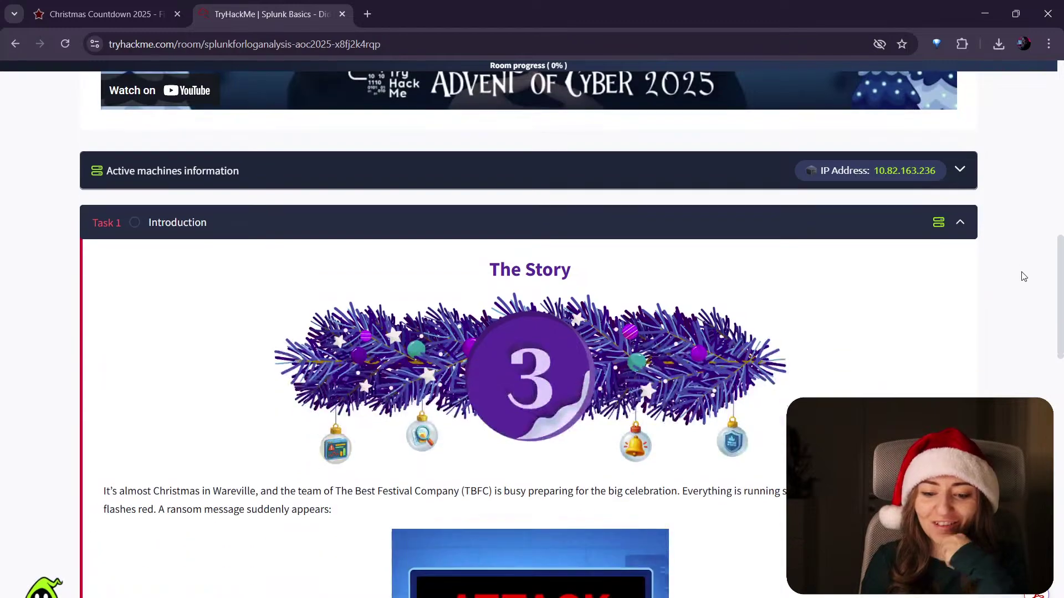
pyautogui.scroll(-1, 1023, 275)
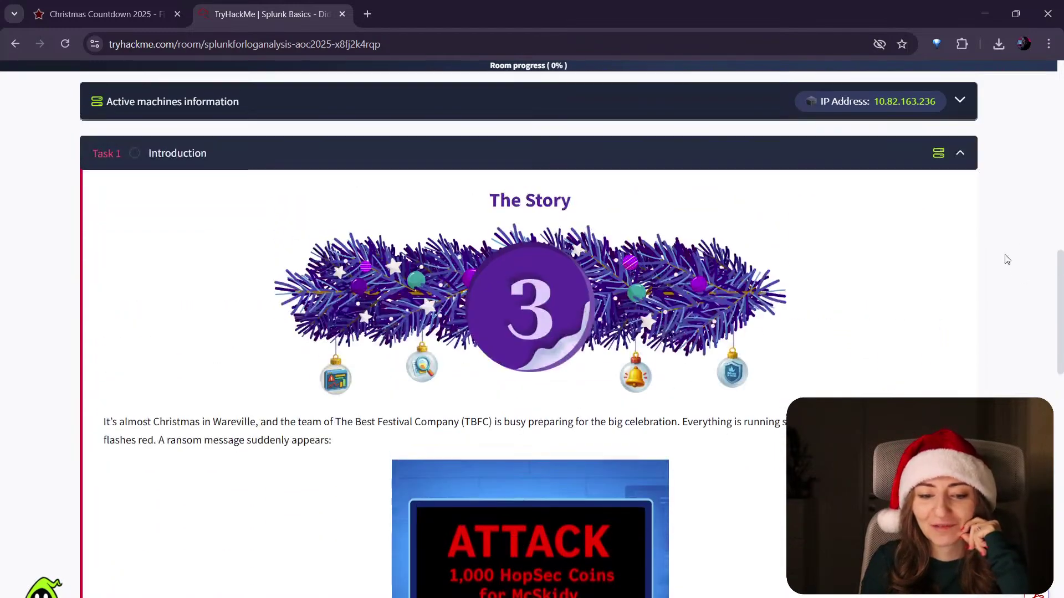
pyautogui.scroll(1, 1007, 260)
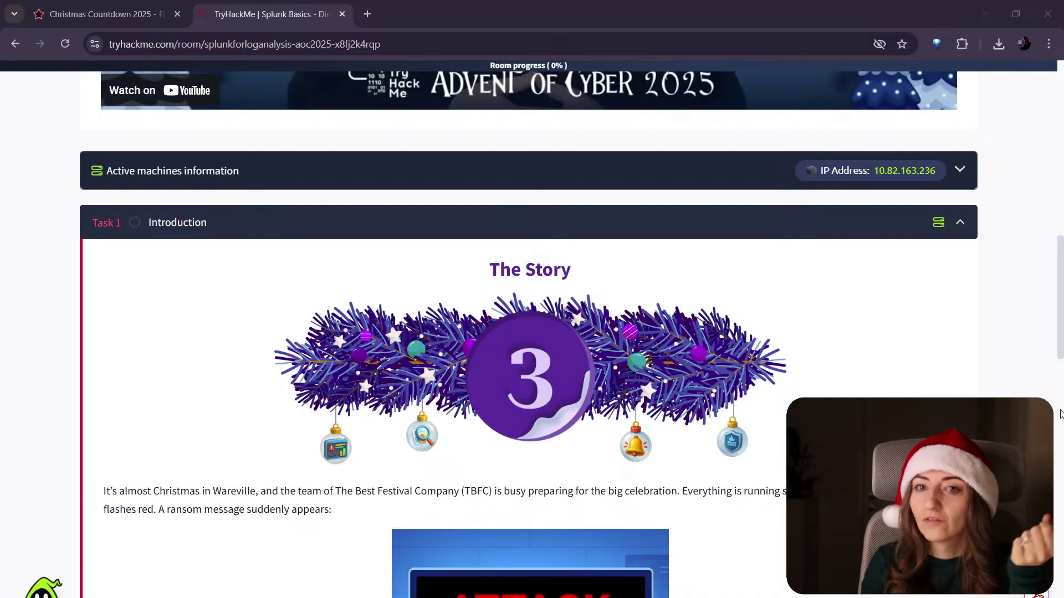
pyautogui.scroll(5, 682, 269)
pyautogui.scroll(10, 682, 270)
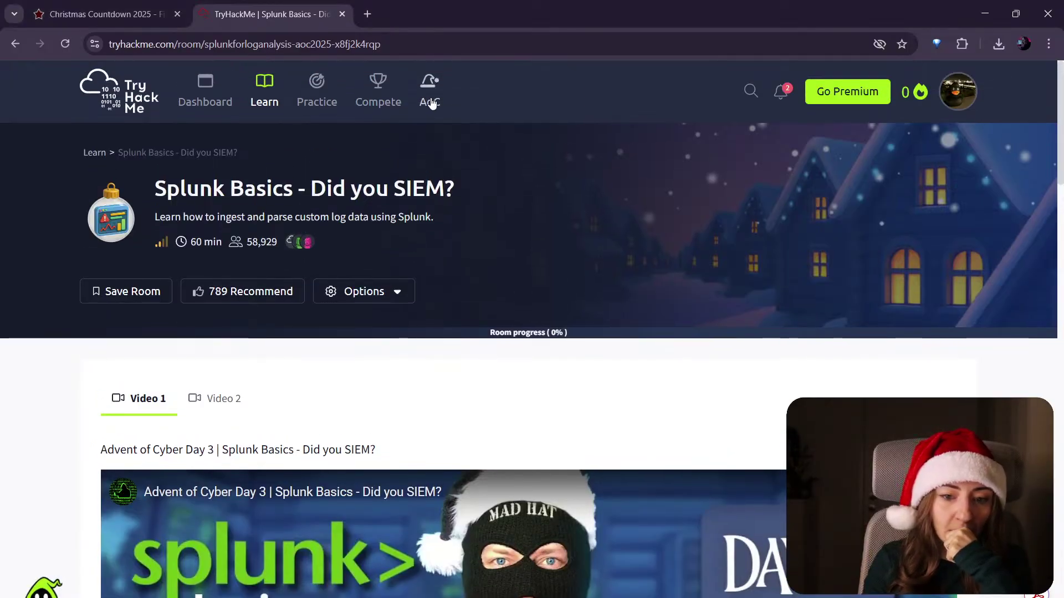
pyautogui.click(427, 101)
pyautogui.scroll(15, 654, 331)
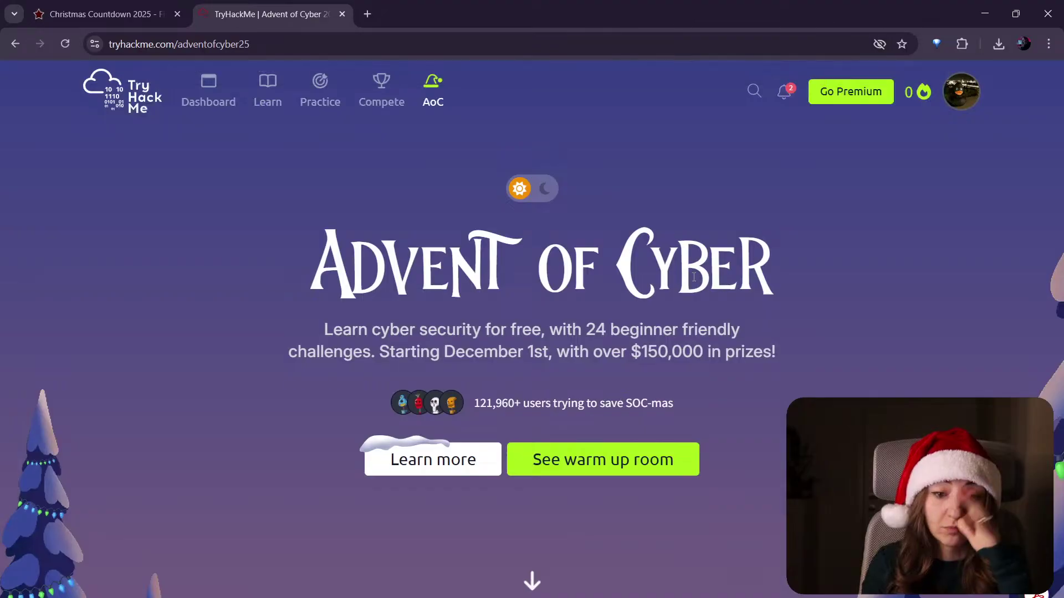
# Step: Find the Day 3 challenge on the event's village map and open its room, Splunk Basics - Did you SIEM?
pyautogui.scroll(-5, 814, 263)
pyautogui.scroll(-6, 812, 267)
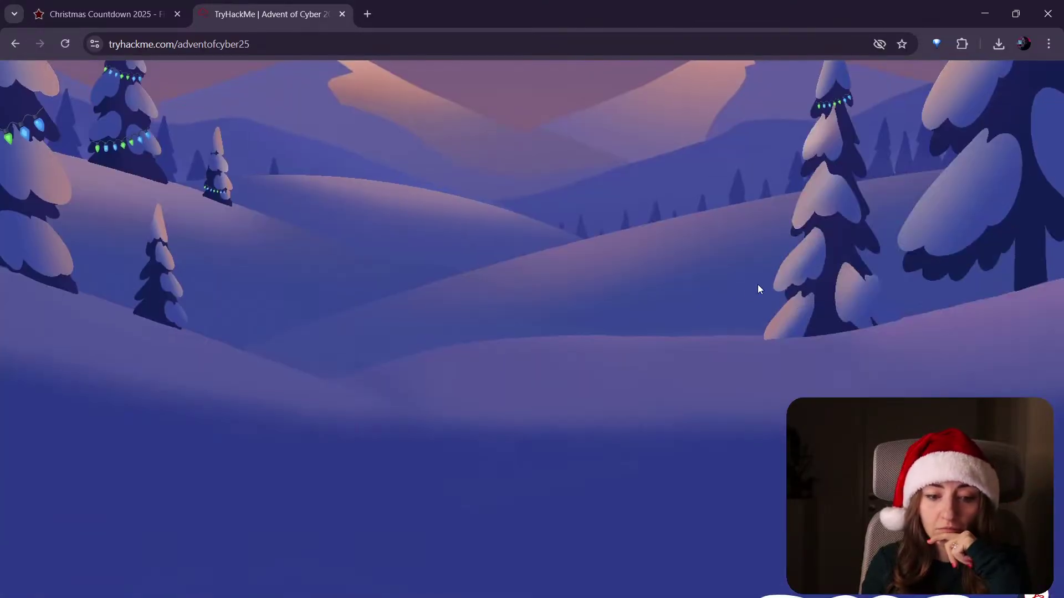
pyautogui.scroll(-2, 730, 291)
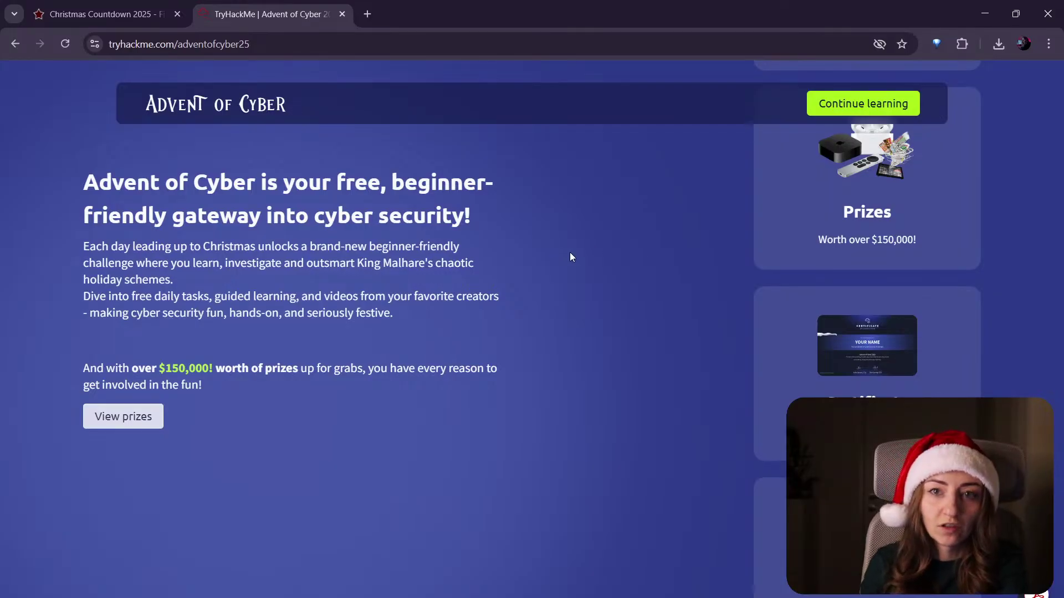
pyautogui.scroll(-4, 570, 251)
pyautogui.scroll(-12, 575, 261)
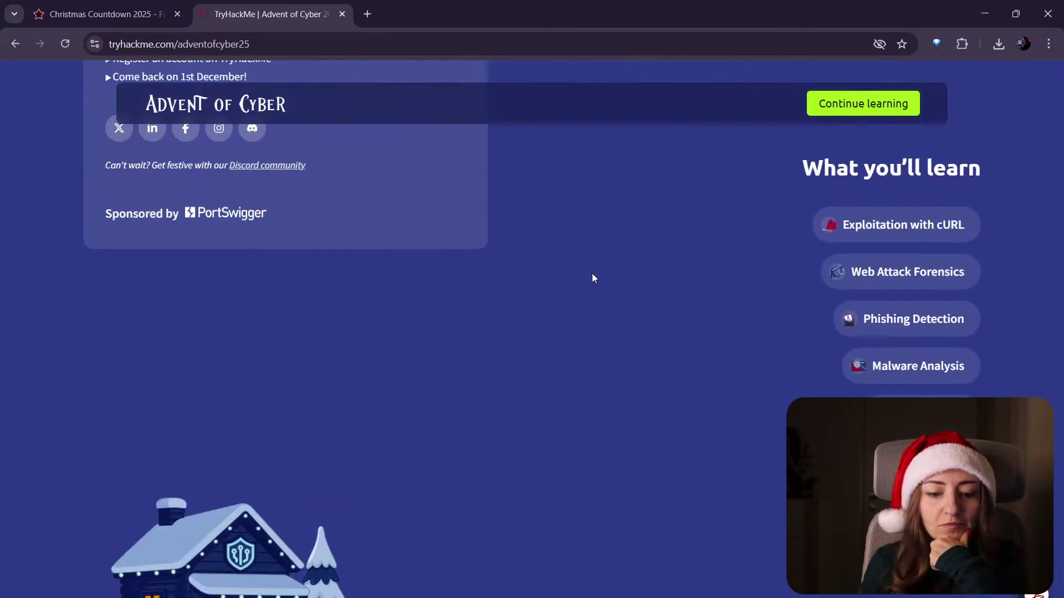
pyautogui.scroll(-15, 594, 271)
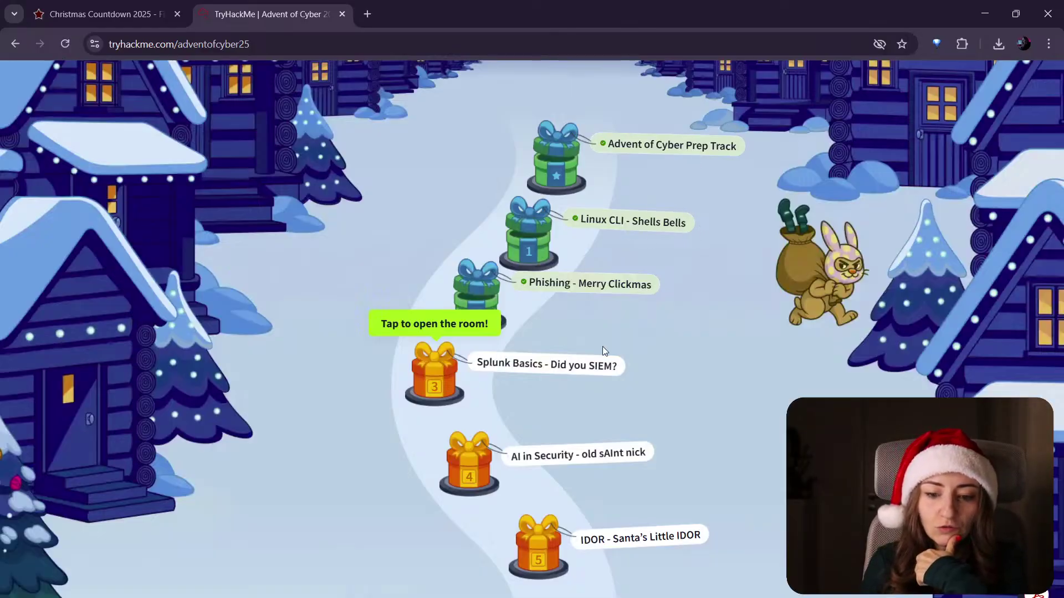
pyautogui.click(584, 368)
# Step: Check the room's active target machine details and go to the story in the Task 1 Introduction
pyautogui.scroll(-1, 845, 279)
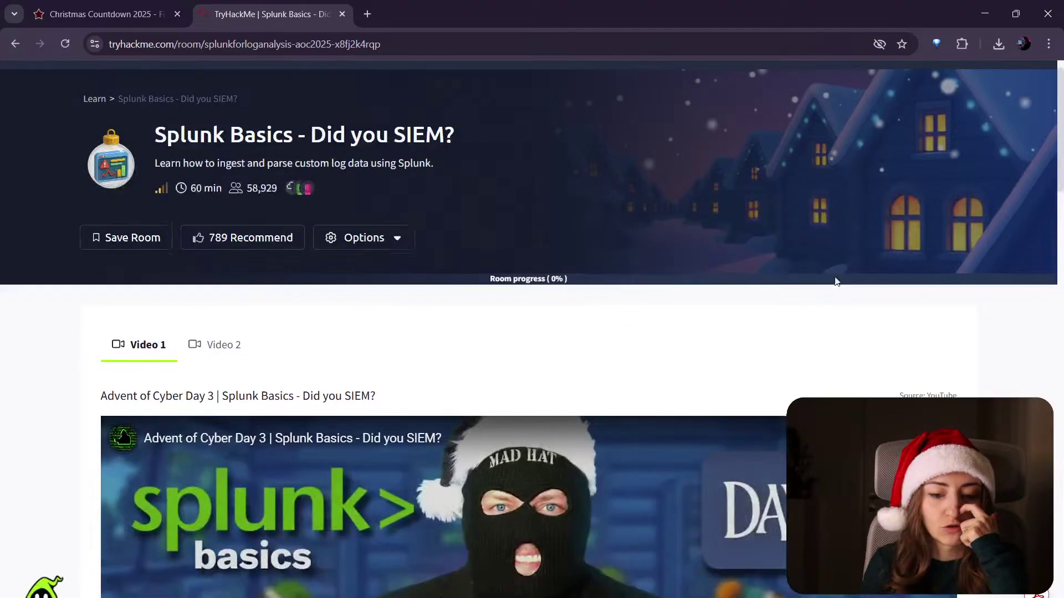
pyautogui.scroll(-11, 804, 301)
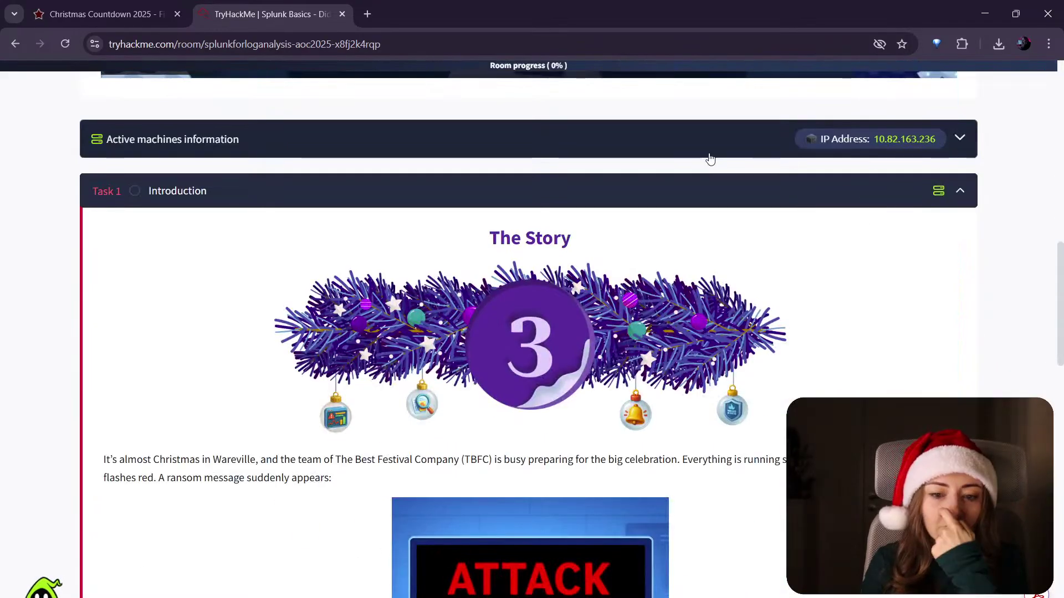
pyautogui.click(700, 150)
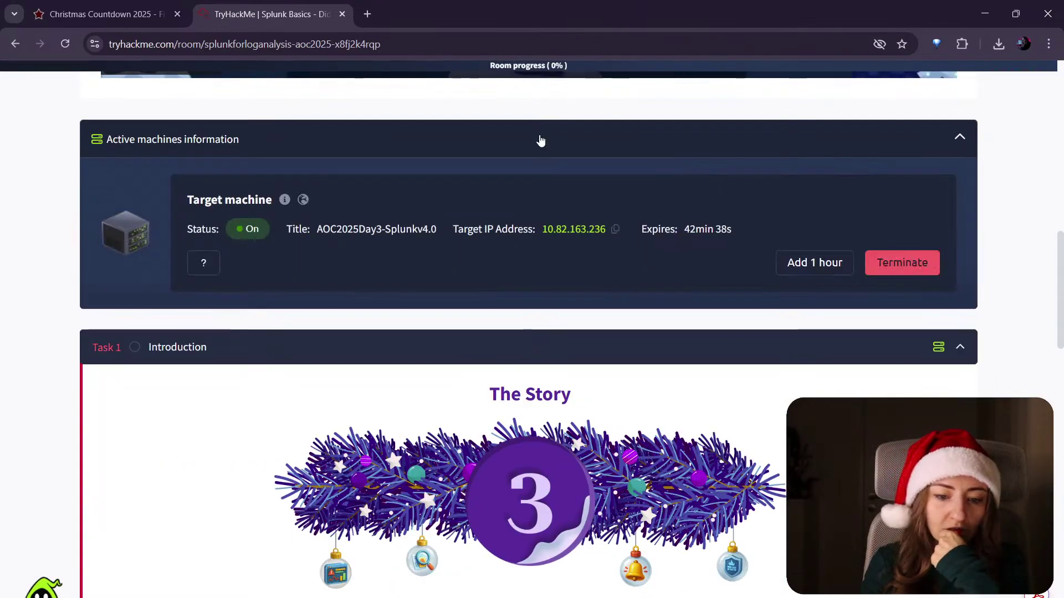
pyautogui.scroll(-5, 687, 271)
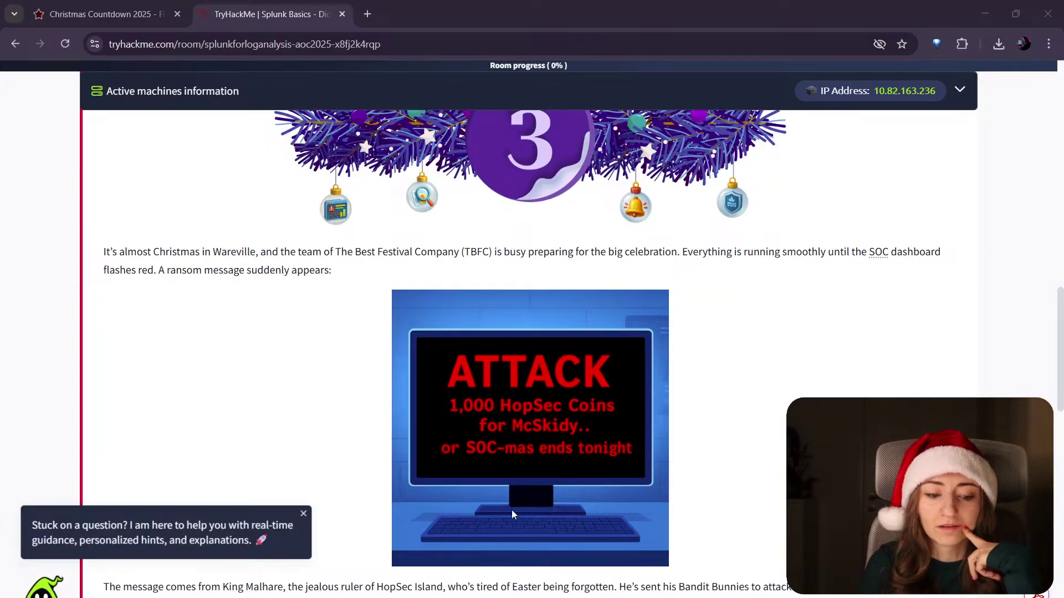
# Step: Dismiss the assistant's hint bubble and look up the SOC definition in the Task 1 story, continuing to the paragraphs below the ransom image
pyautogui.click(303, 514)
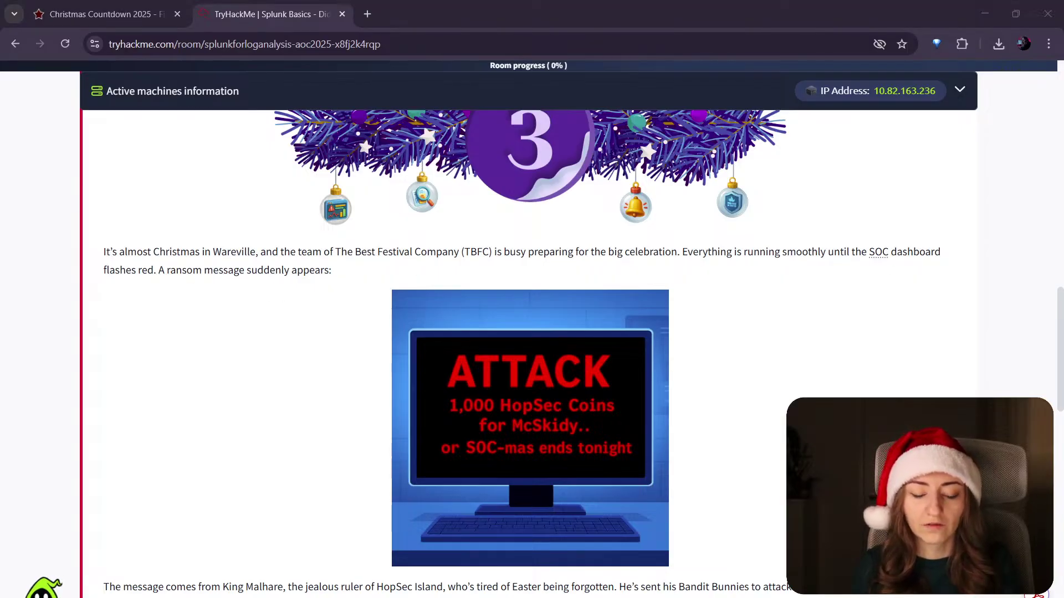
pyautogui.click(880, 259)
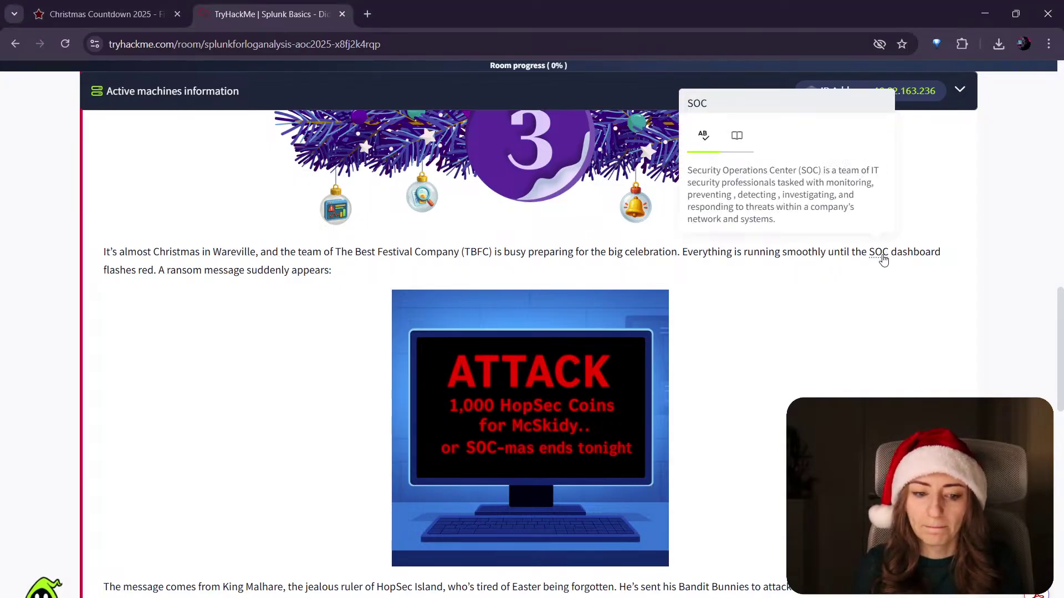
pyautogui.scroll(-1, 498, 430)
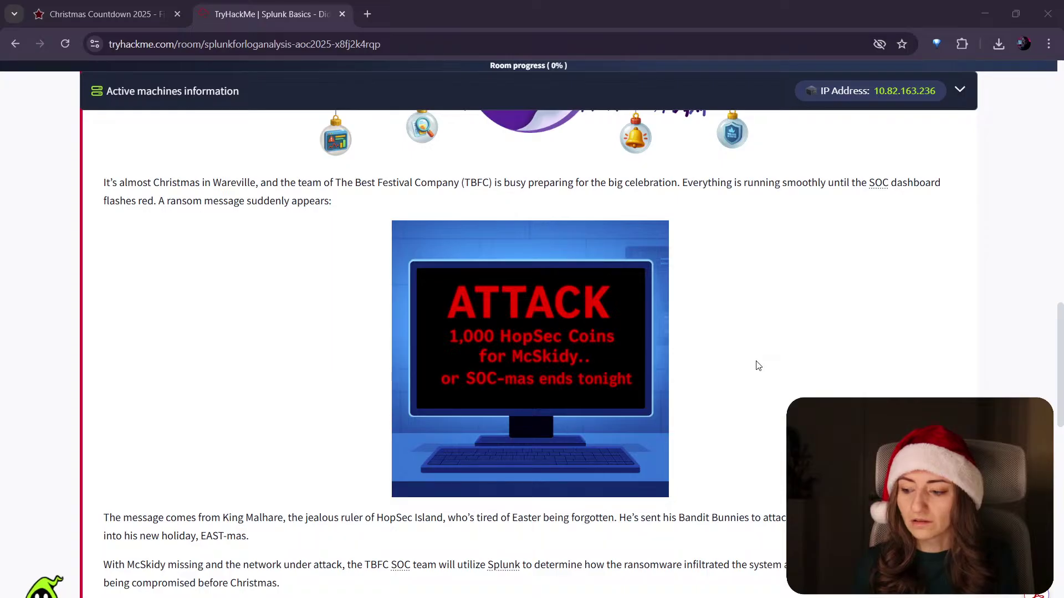
# Step: Open the TryHackMe site in a new browser tab and dismiss the Advent of Cyber annual subscription offer
pyautogui.click(366, 14)
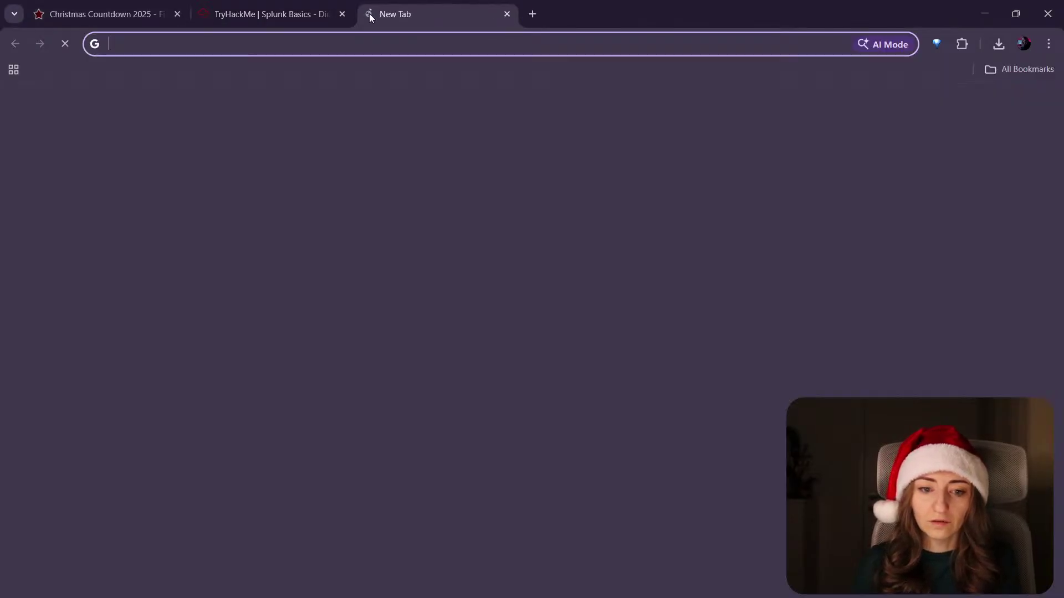
pyautogui.write('tryhackme.com/')
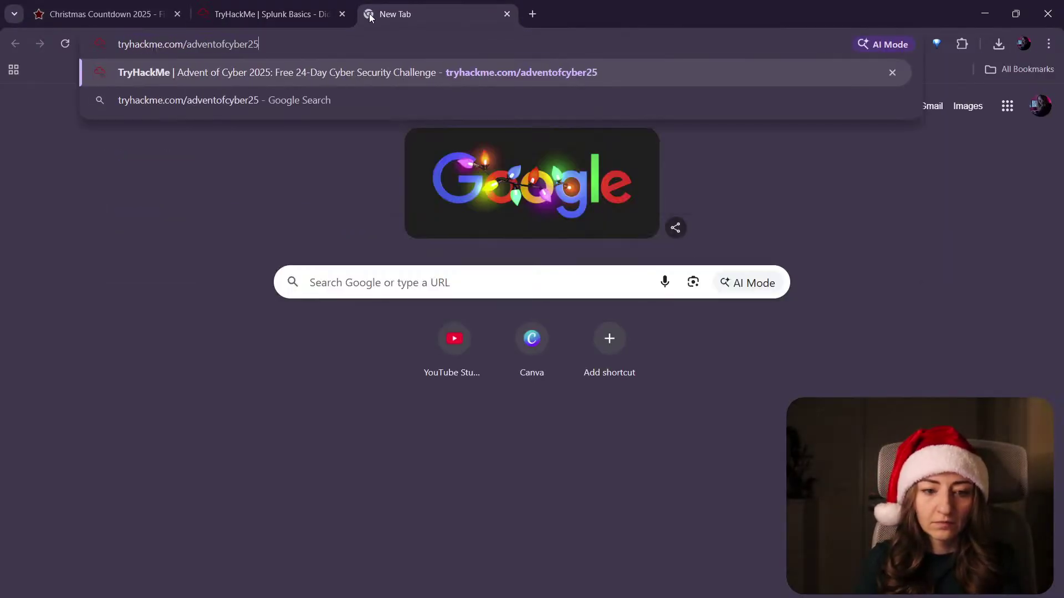
pyautogui.press('Return')
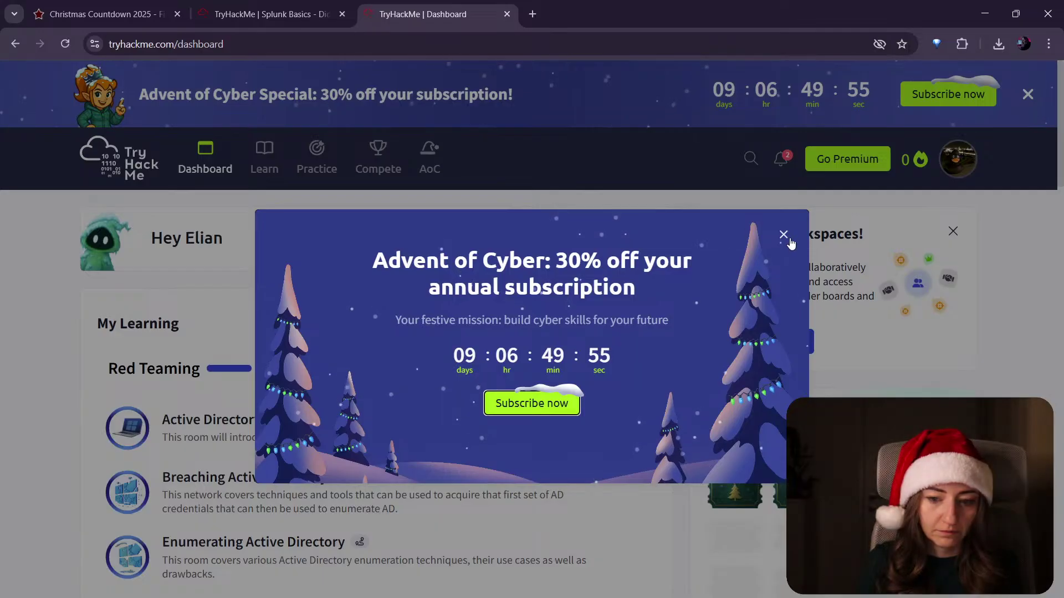
pyautogui.click(784, 235)
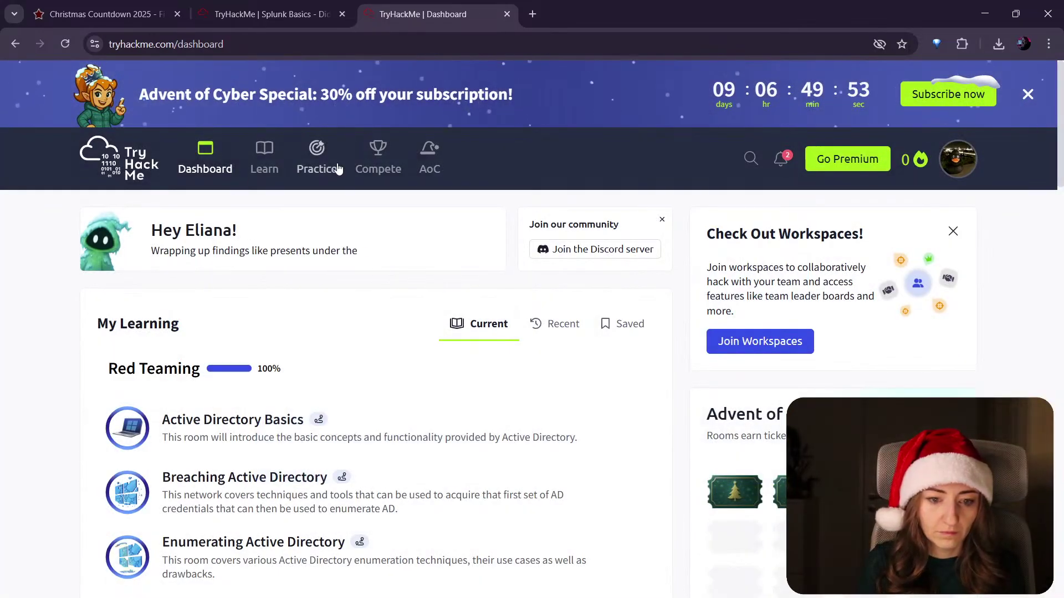
# Step: Open the Learn page and examine the Cyber Security Learning Roadmap's beginner paths, Pre Security and Cyber Security 101
pyautogui.click(318, 161)
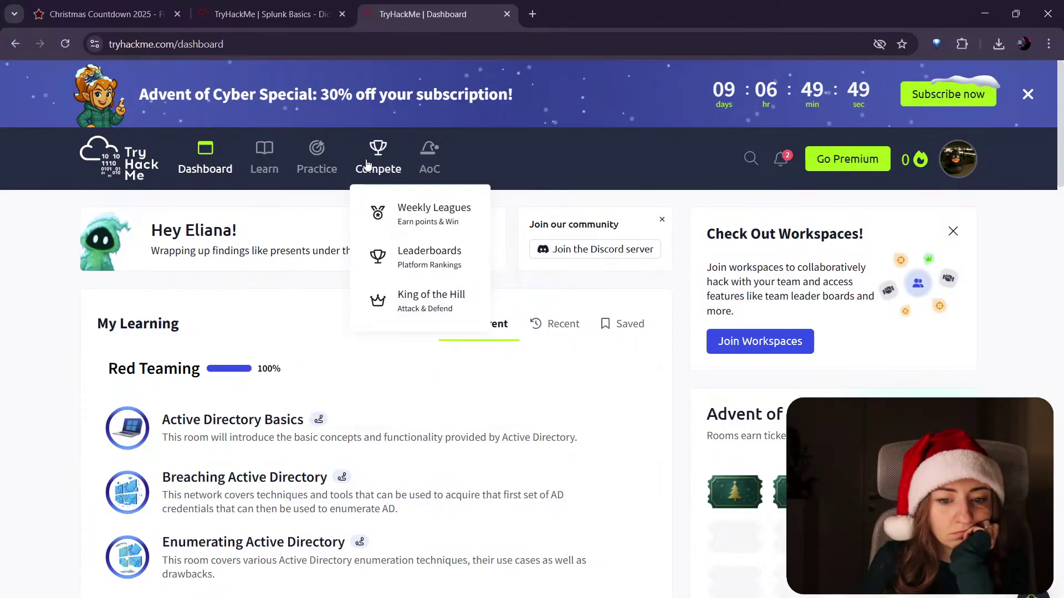
pyautogui.click(265, 161)
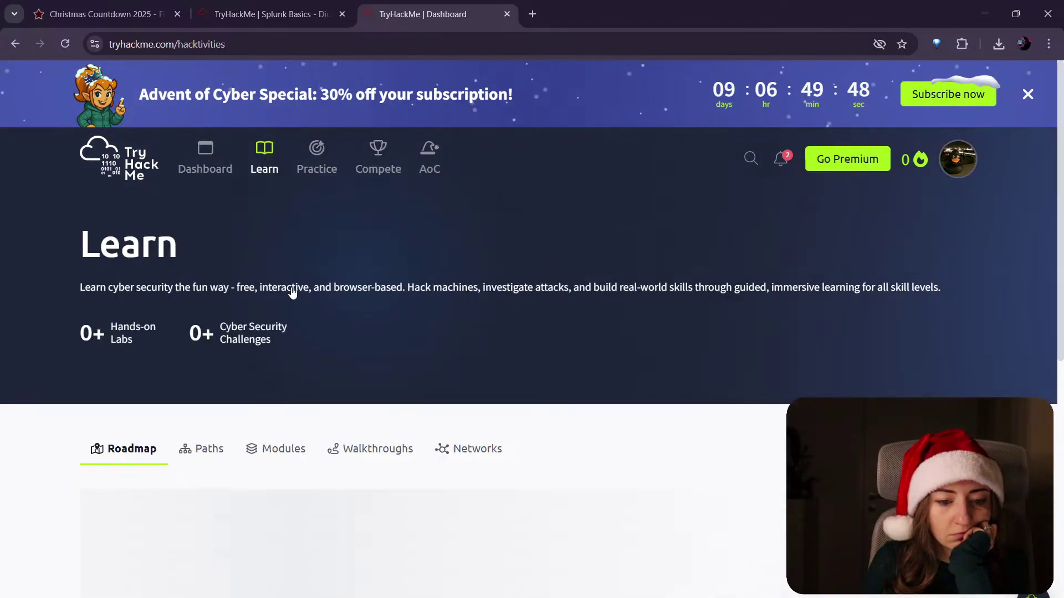
pyautogui.scroll(-3, 326, 368)
pyautogui.scroll(-2, 616, 351)
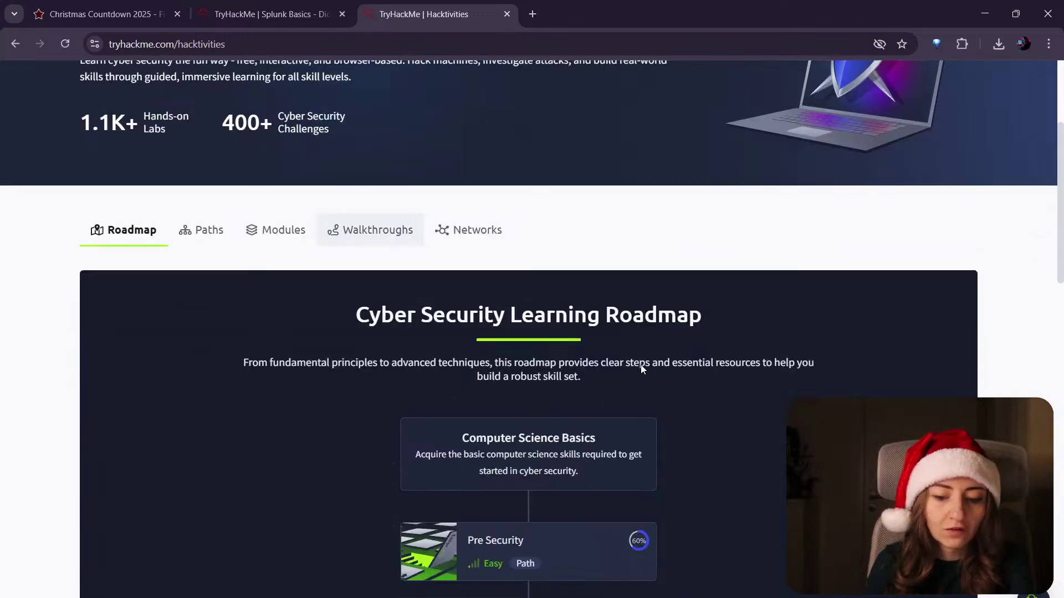
pyautogui.scroll(-3, 620, 349)
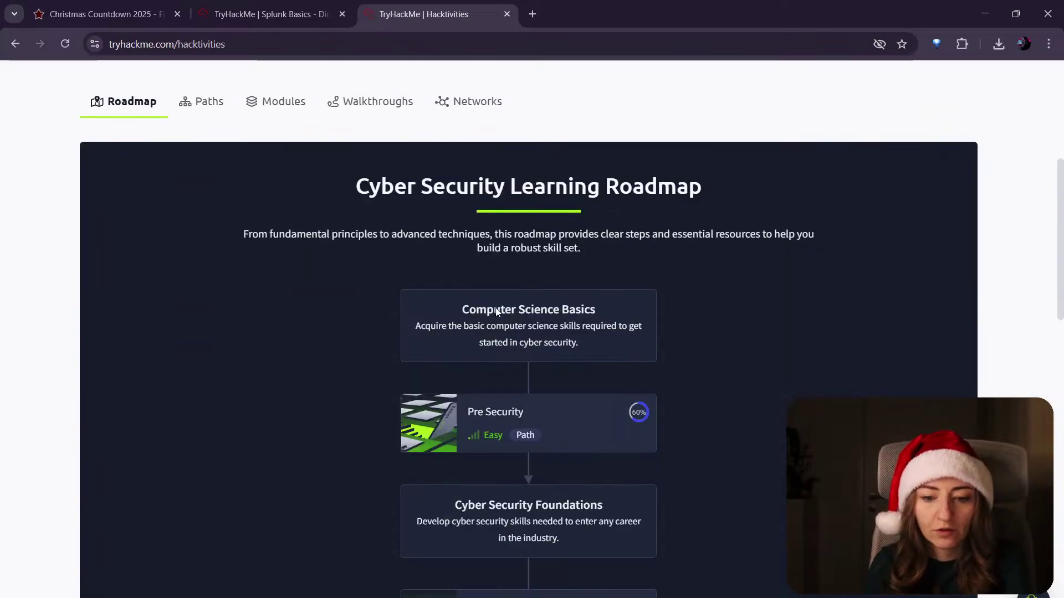
pyautogui.scroll(-3, 551, 252)
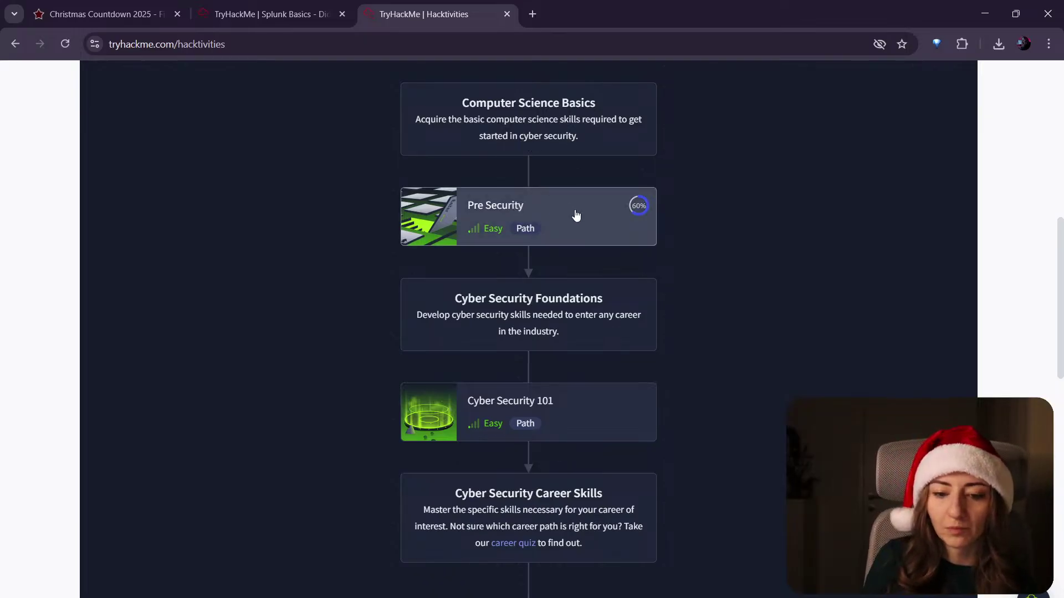
pyautogui.scroll(-1, 578, 308)
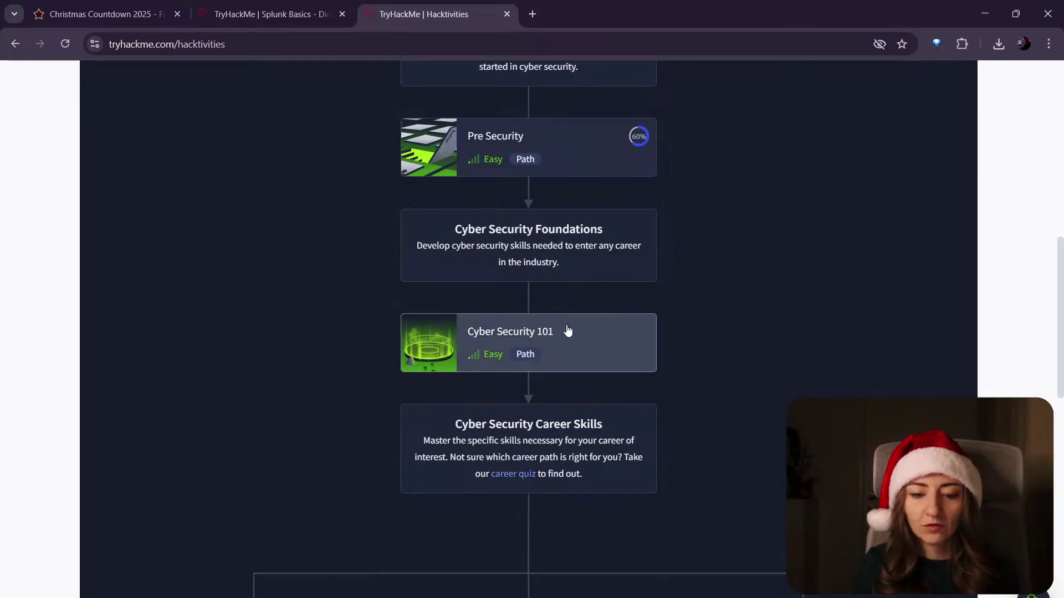
pyautogui.scroll(-3, 609, 354)
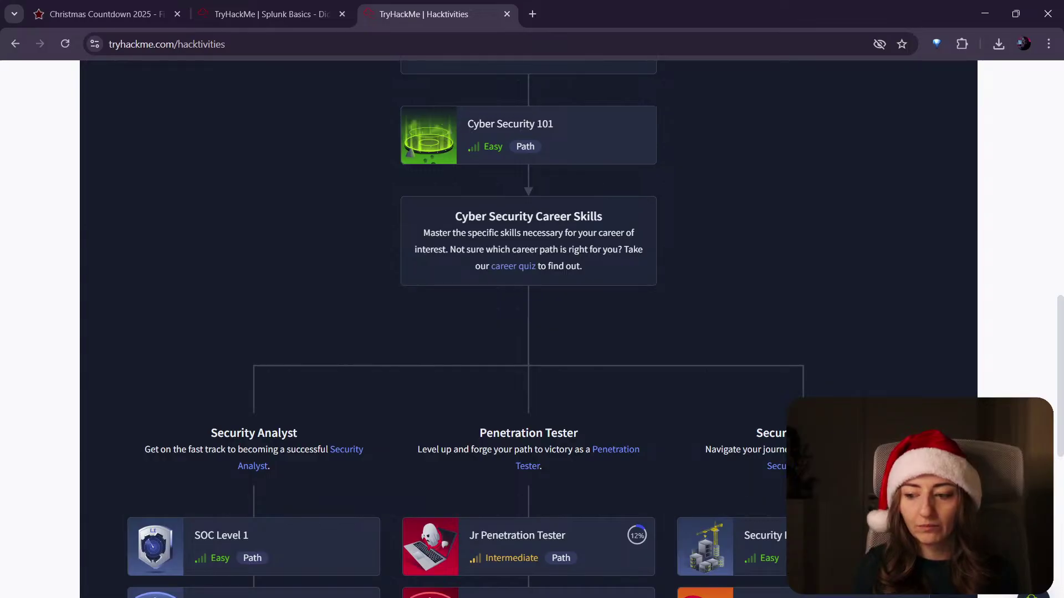
pyautogui.scroll(-2, 532, 460)
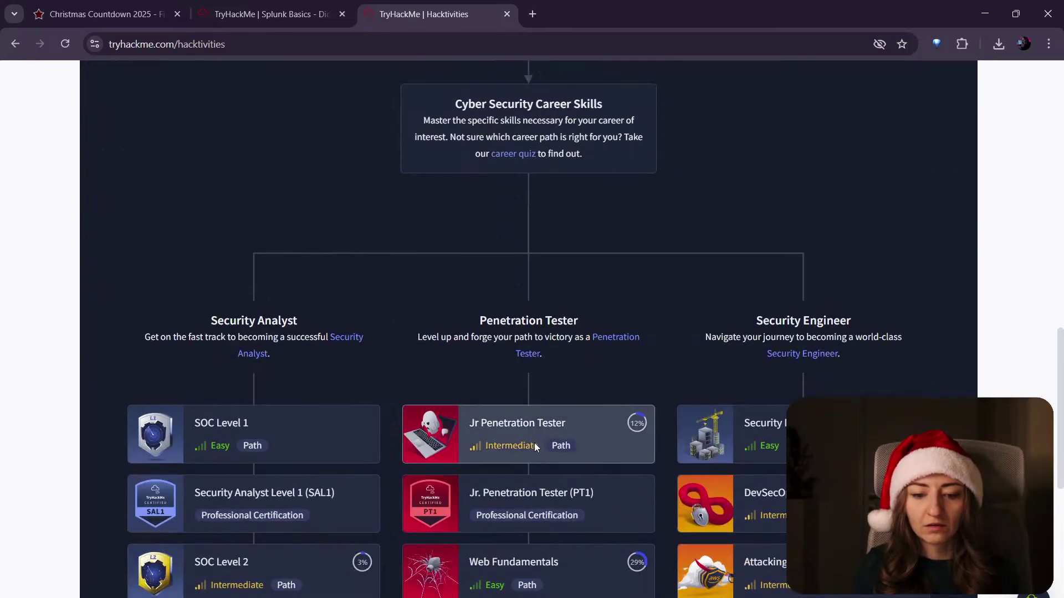
pyautogui.scroll(3, 535, 443)
pyautogui.scroll(5, 536, 441)
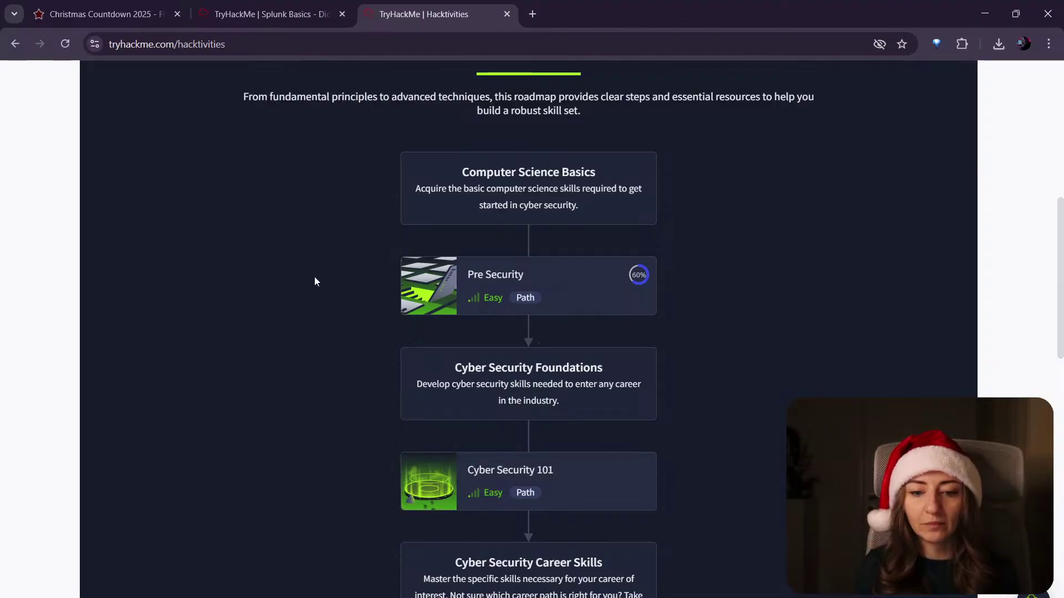
# Step: Examine the roadmap's Security Analyst, Penetration Tester and Security Engineer tracks down to the Red Teaming path
pyautogui.scroll(-11, 549, 271)
pyautogui.scroll(-1, 547, 307)
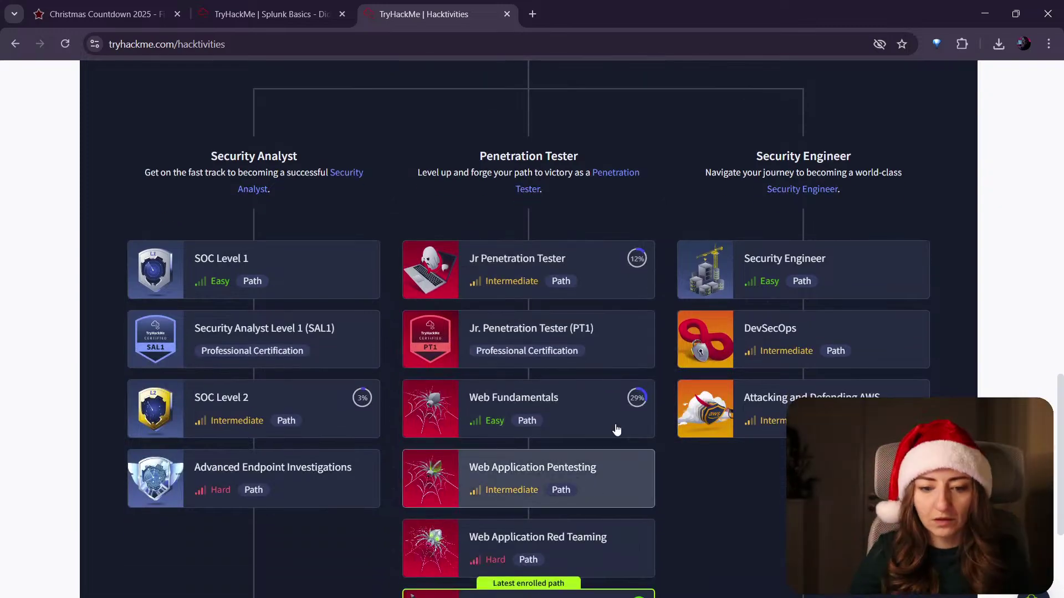
pyautogui.scroll(-1, 590, 365)
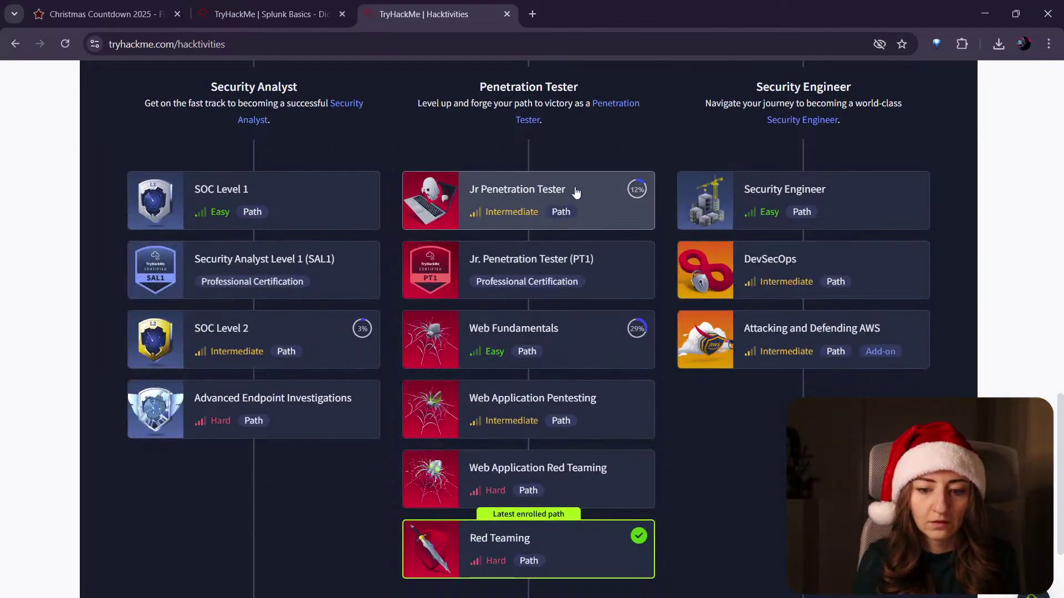
pyautogui.scroll(-4, 595, 438)
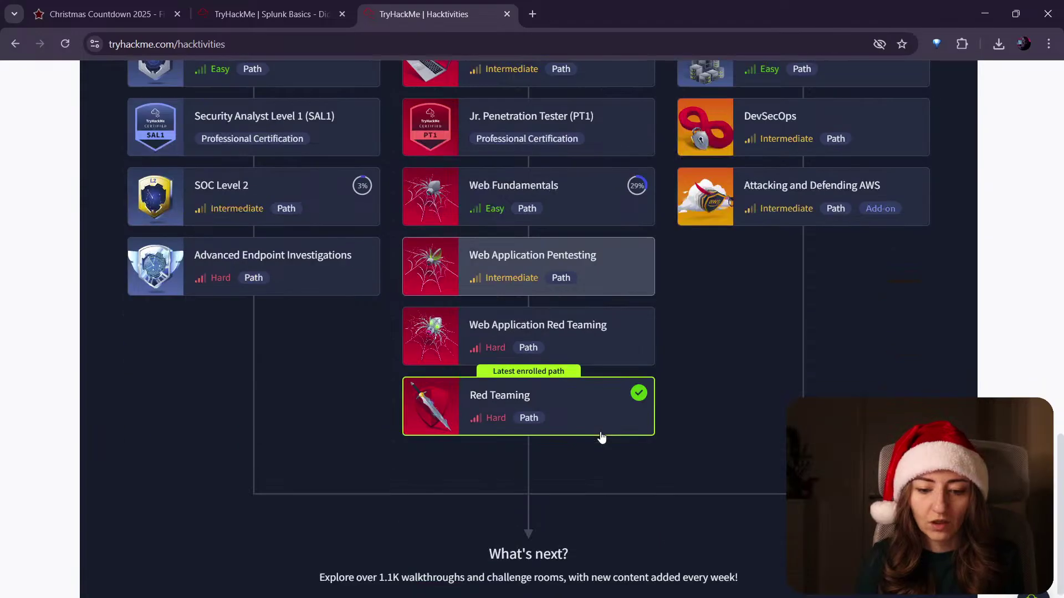
pyautogui.scroll(12, 594, 452)
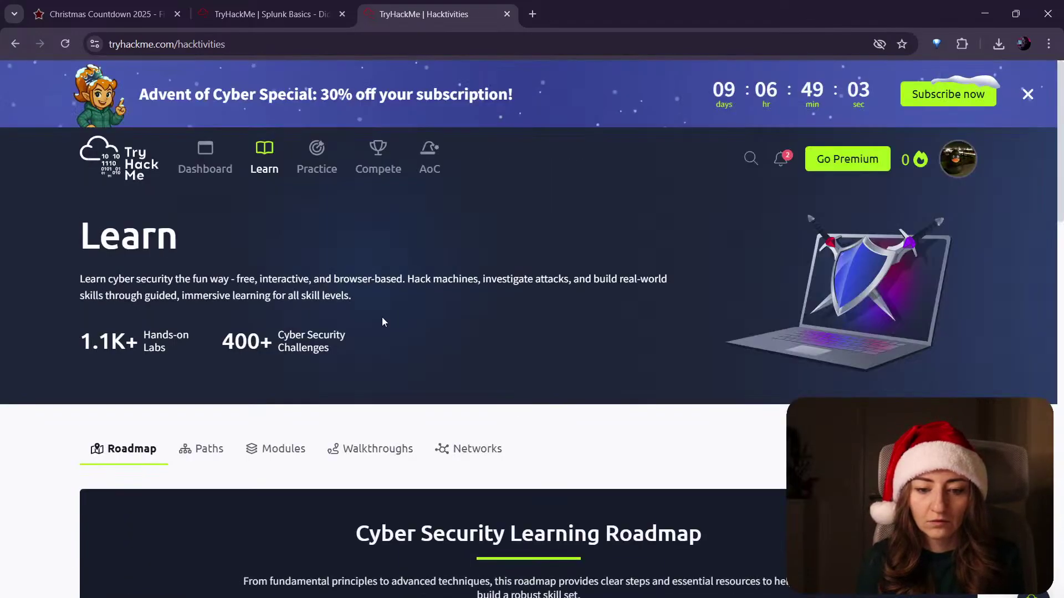
# Step: Show the list of Cyber Security Learning Paths and open the Jr Penetration Tester path in a separate browser tab
pyautogui.scroll(-1, 286, 300)
pyautogui.scroll(-1, 286, 299)
pyautogui.click(201, 311)
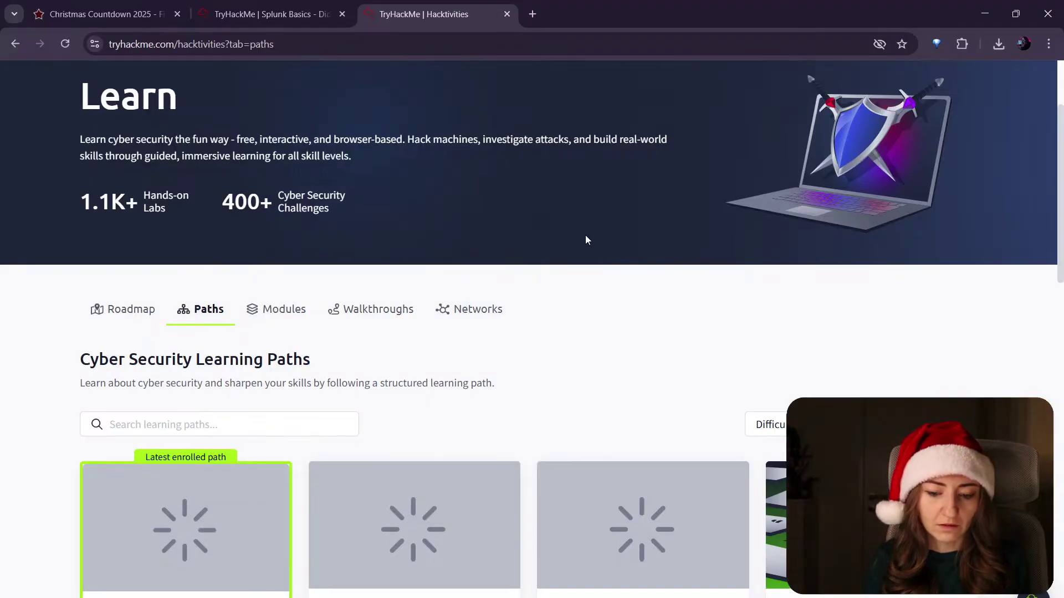
pyautogui.scroll(-2, 609, 249)
pyautogui.scroll(-3, 637, 432)
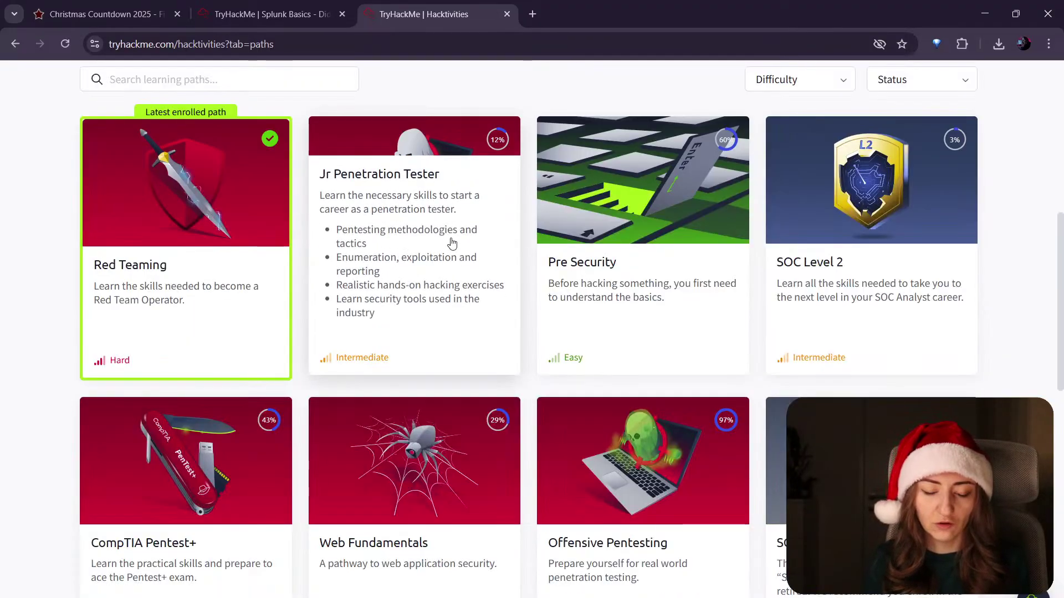
pyautogui.middleClick(404, 244)
pyautogui.click(614, 12)
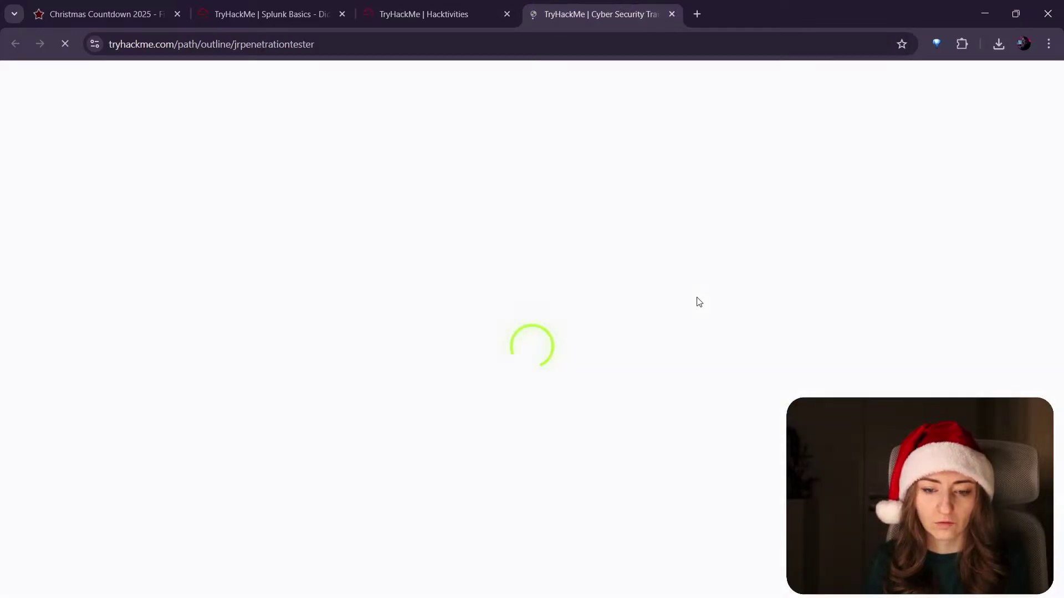
# Step: Return to the list of learning paths and look over the other paths on offer, such as Offensive Pentesting and Security Engineer
pyautogui.click(405, 10)
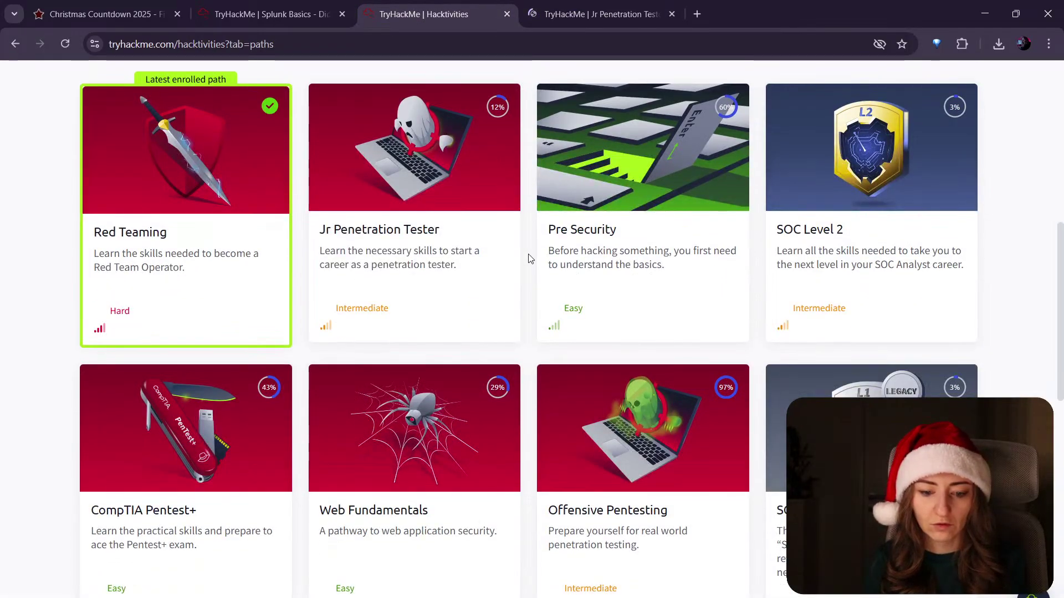
pyautogui.scroll(-2, 530, 259)
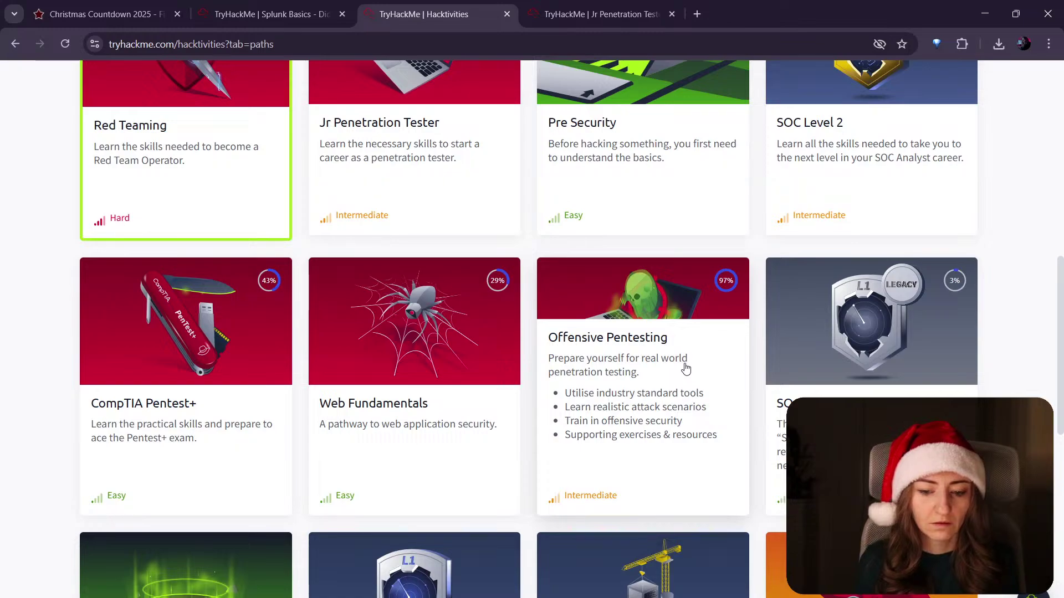
pyautogui.scroll(-6, 686, 368)
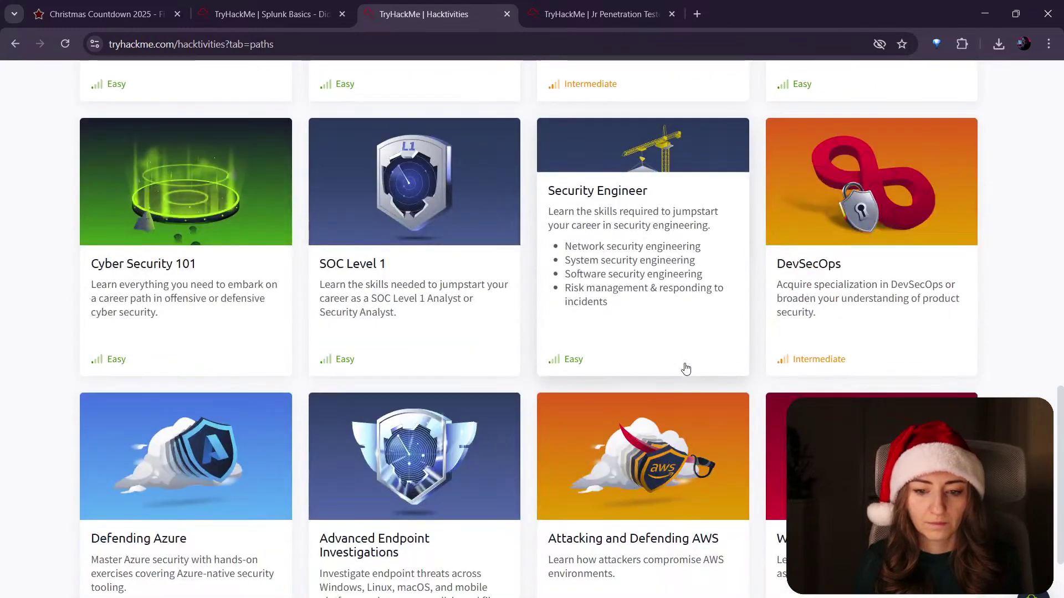
pyautogui.scroll(15, 685, 367)
pyautogui.scroll(2, 652, 366)
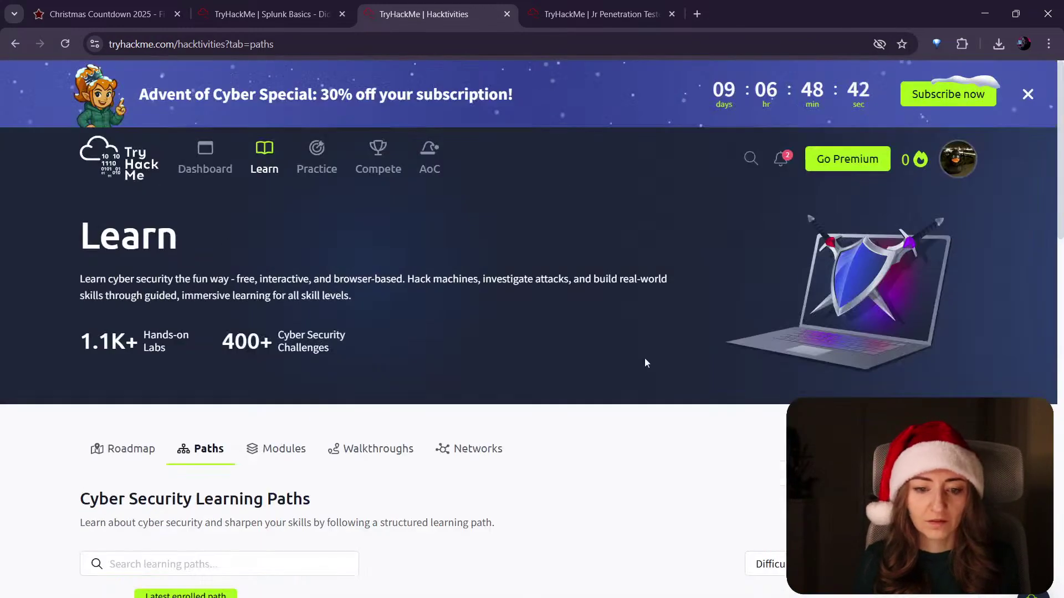
# Step: Open the Offensive Security Intro room from the Jr Penetration Tester path and expand Task 2, Hacking your first machine
pyautogui.hotkey('ctrl', 'Tab')
pyautogui.scroll(-4, 608, 275)
pyautogui.scroll(-5, 614, 274)
pyautogui.click(532, 161)
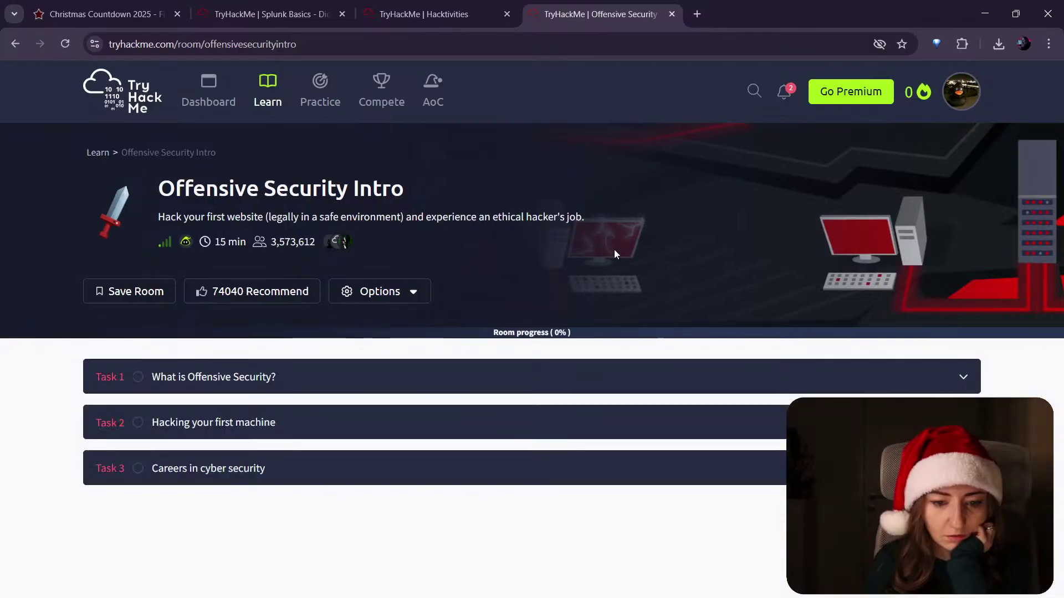
pyautogui.scroll(-4, 656, 380)
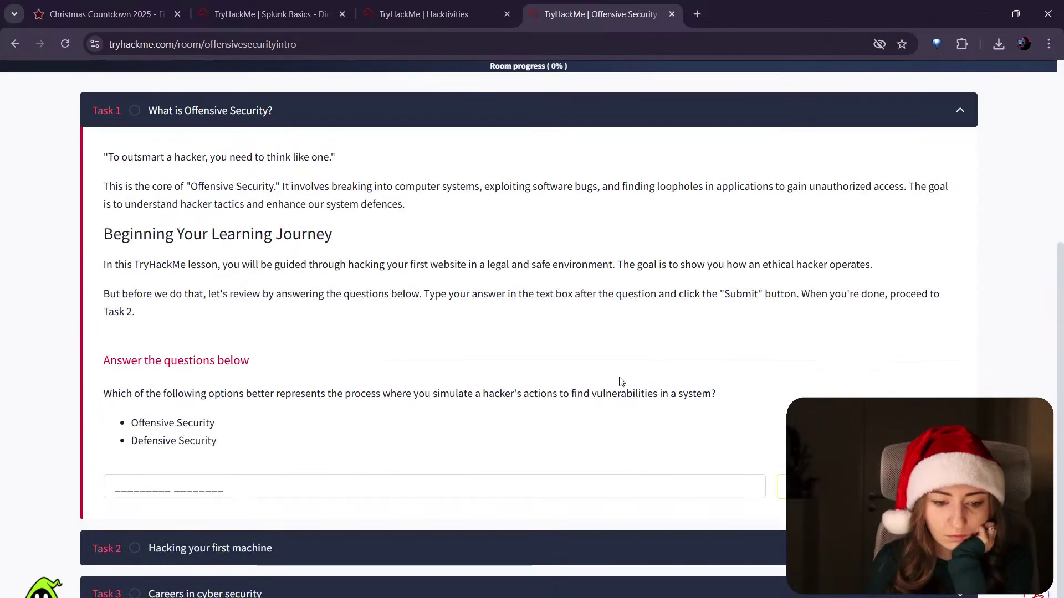
pyautogui.click(631, 551)
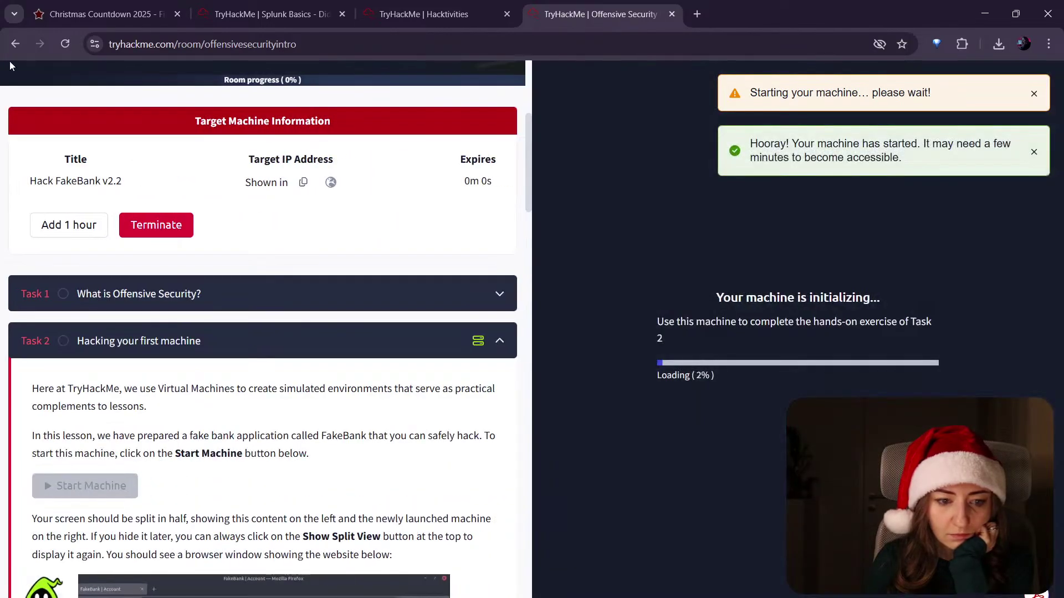
# Step: Go back to the Jr Penetration Tester path outline and examine its sections from Introduction To Cyber Security through Metasploit
pyautogui.click(15, 44)
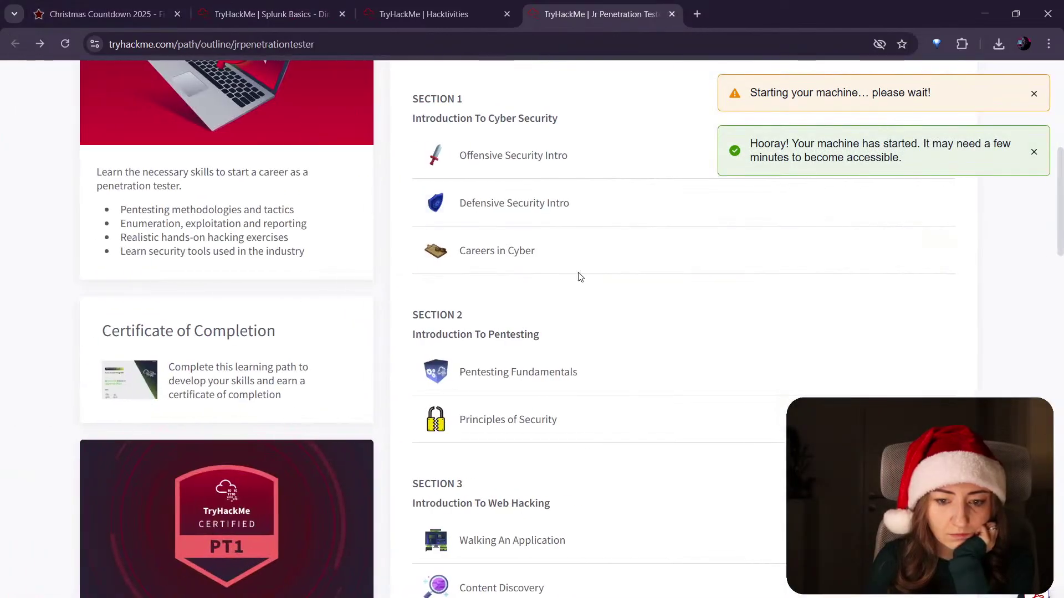
pyautogui.scroll(8, 589, 251)
pyautogui.scroll(-10, 590, 256)
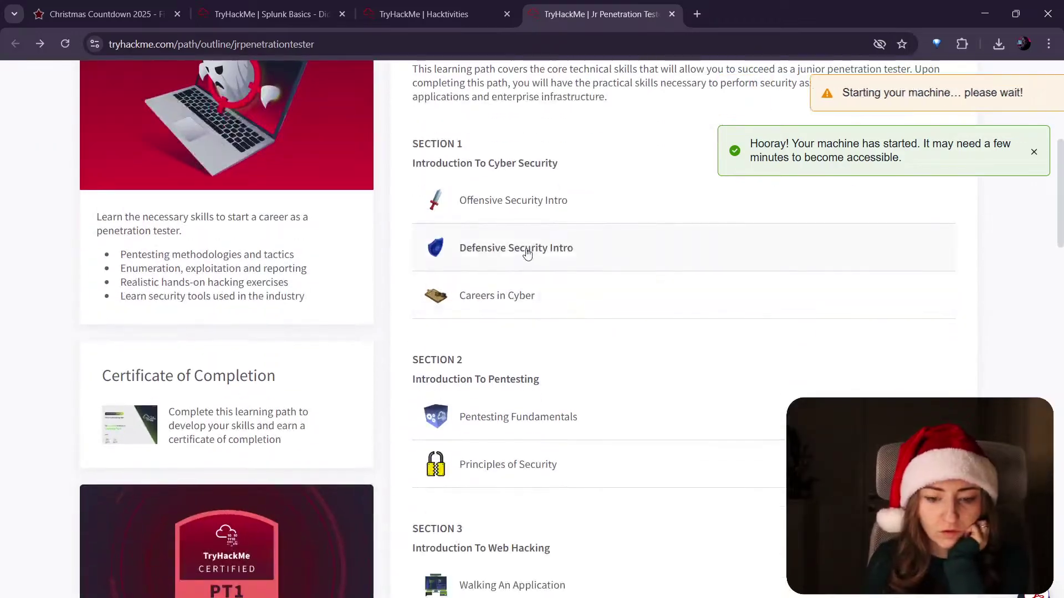
pyautogui.scroll(-8, 595, 509)
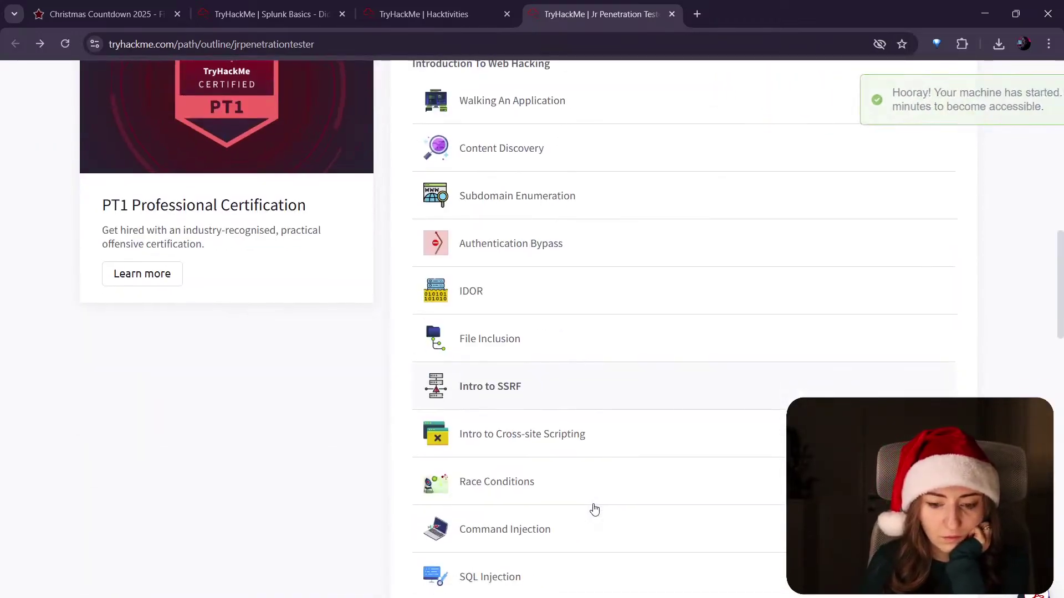
pyautogui.scroll(-13, 582, 496)
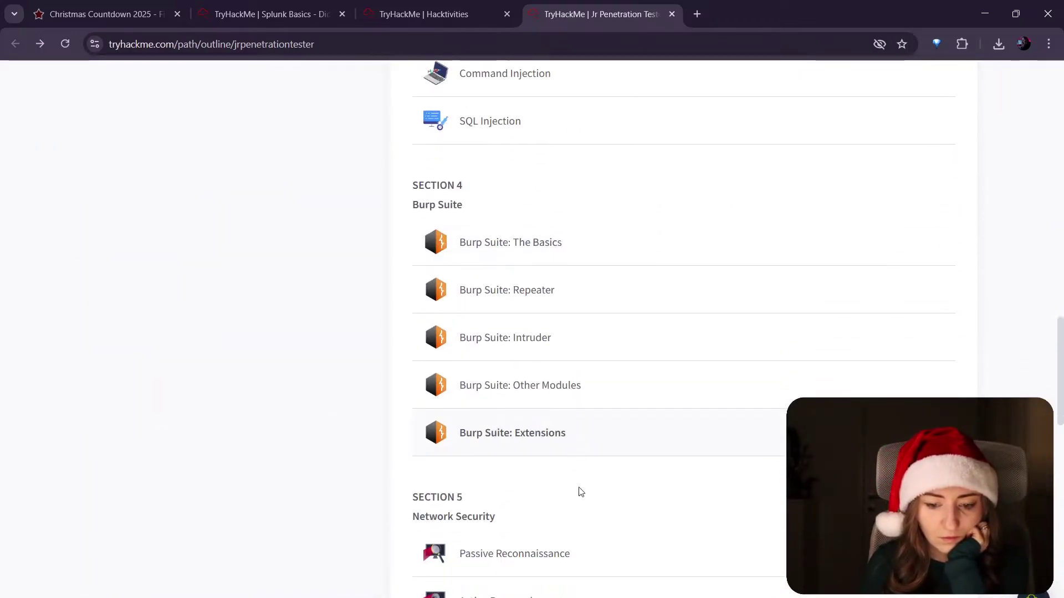
pyautogui.scroll(-8, 584, 499)
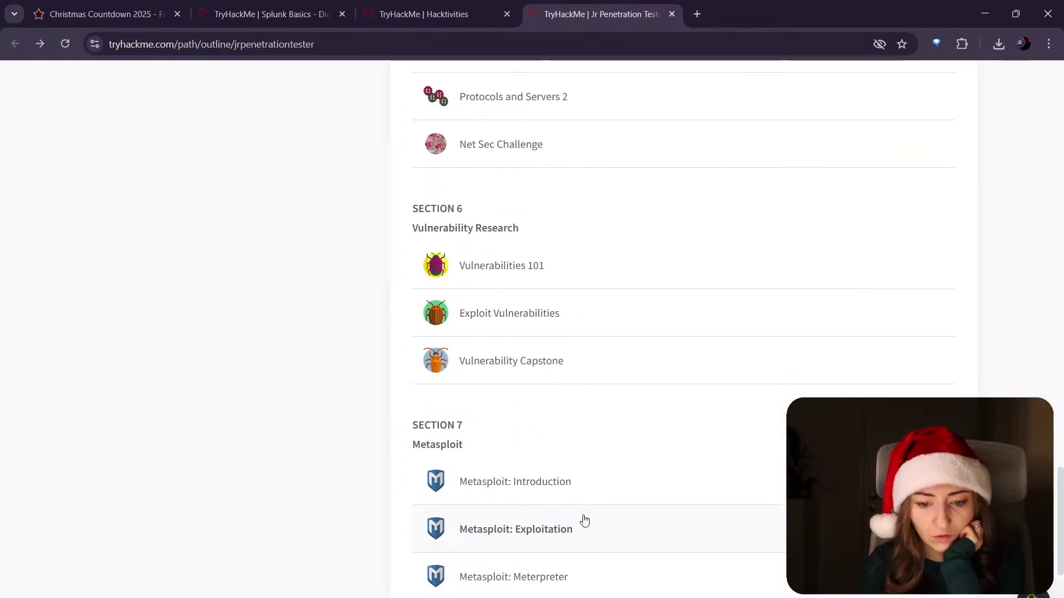
# Step: Close the Jr Penetration Tester path page and show the Cyber Security Learning Roadmap in place of the learning paths list
pyautogui.press('Home')
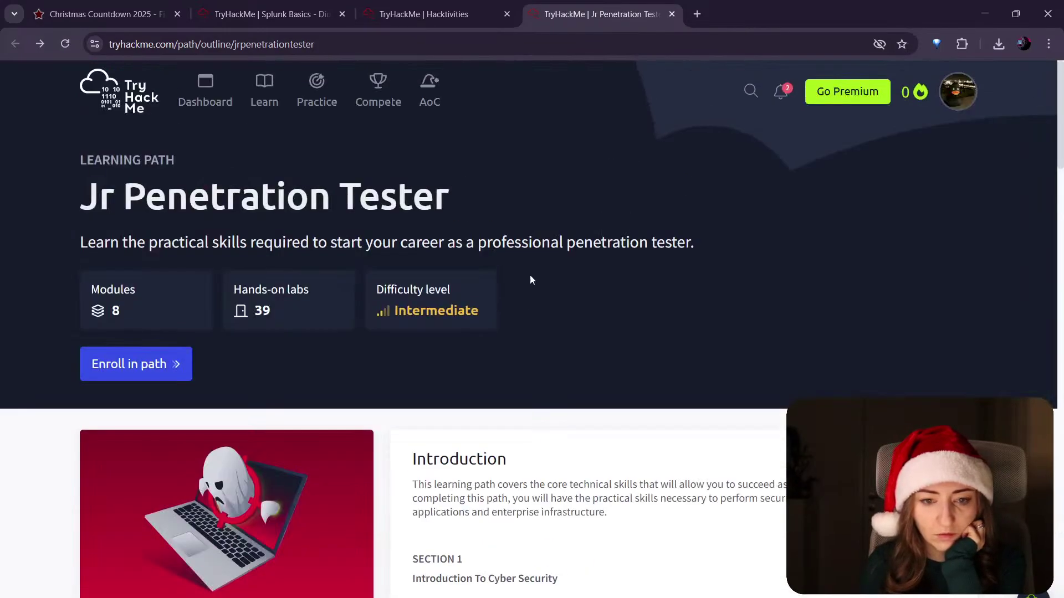
pyautogui.middleClick(598, 5)
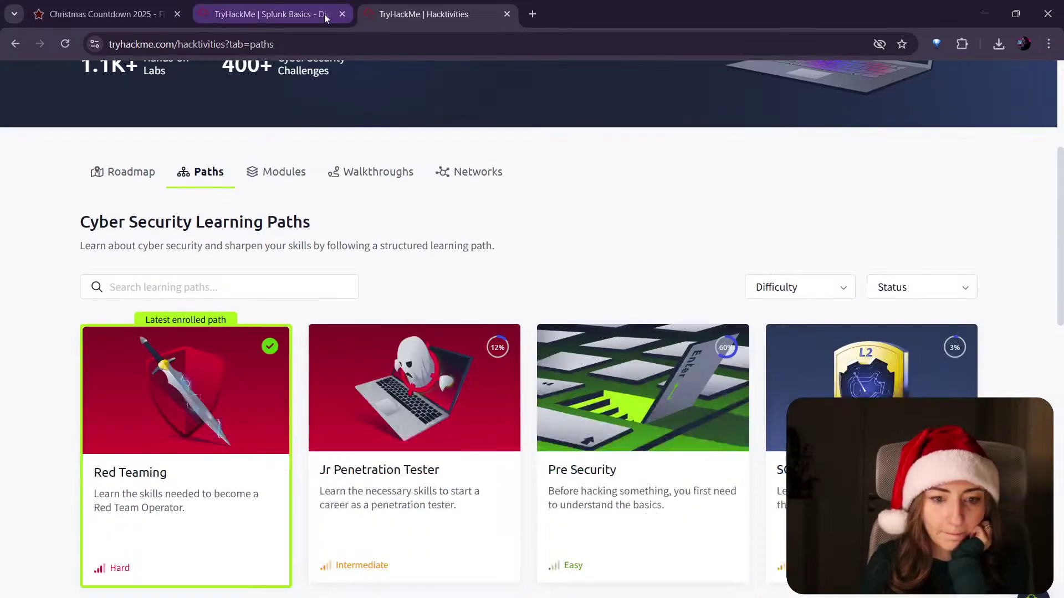
pyautogui.click(130, 172)
pyautogui.scroll(-1, 505, 300)
pyautogui.scroll(-2, 486, 422)
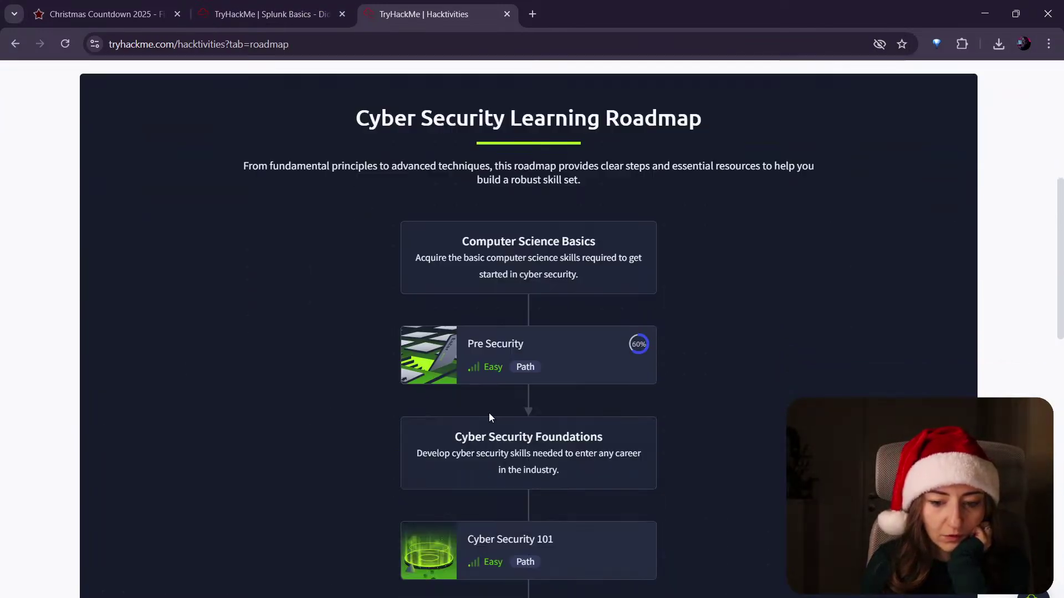
# Step: View the Pre Security path overview from the roadmap, examine its introductory and Network Fundamentals sections, and close the overview
pyautogui.click(493, 357)
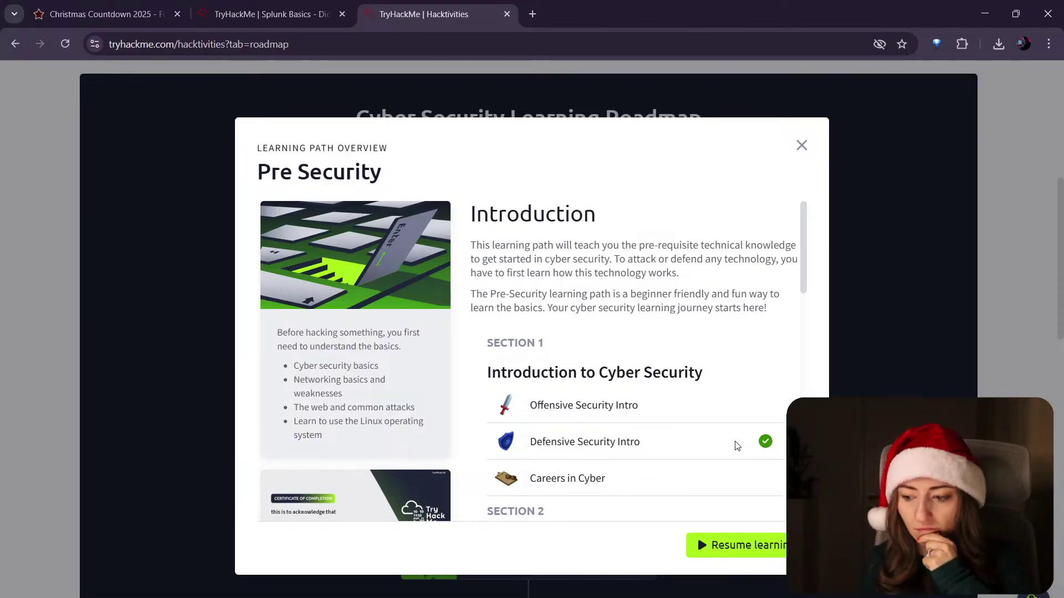
pyautogui.scroll(-3, 446, 429)
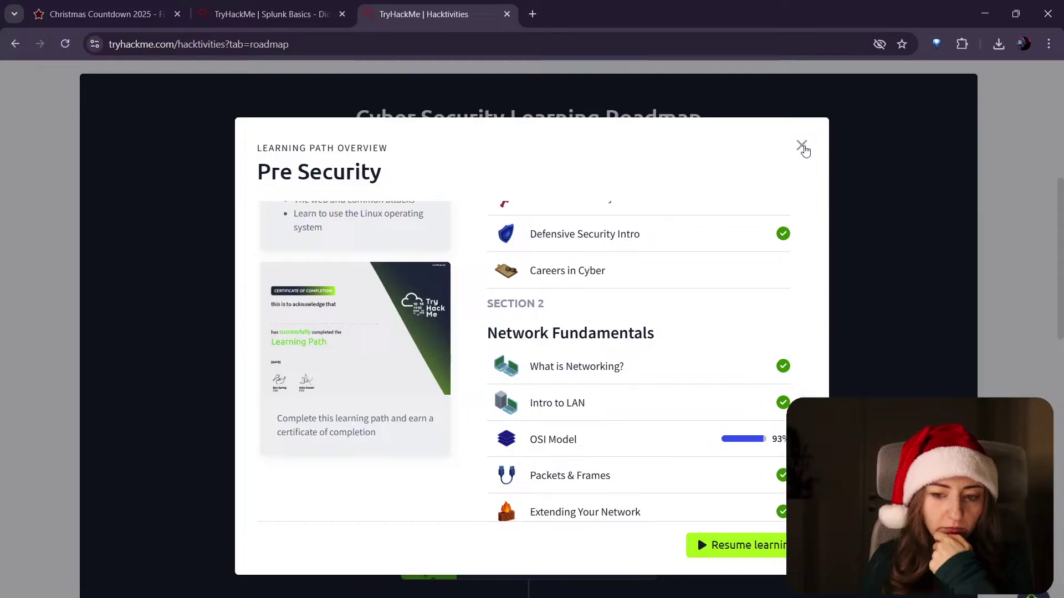
pyautogui.click(802, 145)
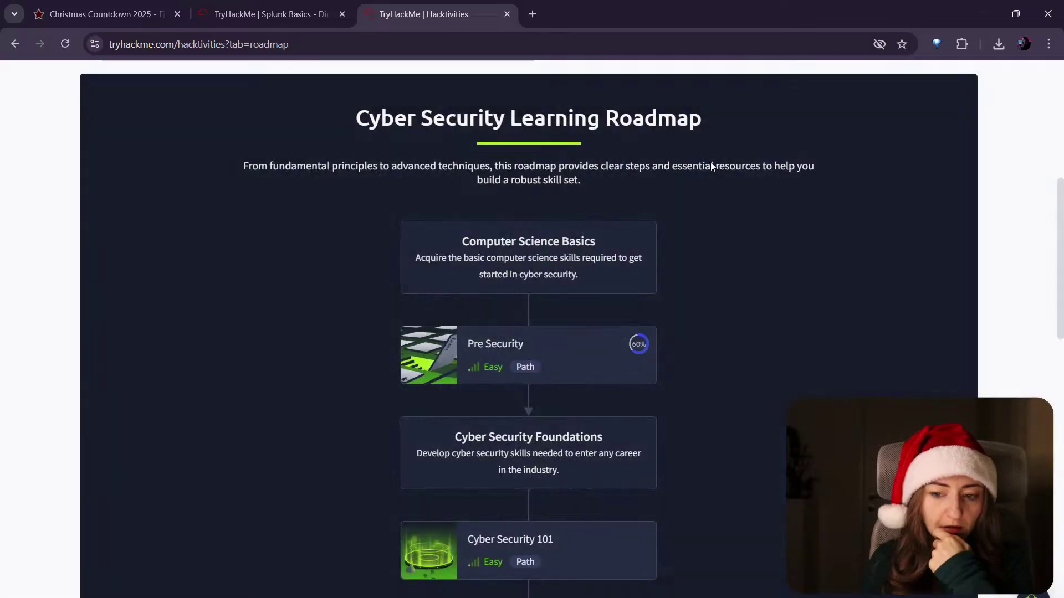
pyautogui.click(553, 356)
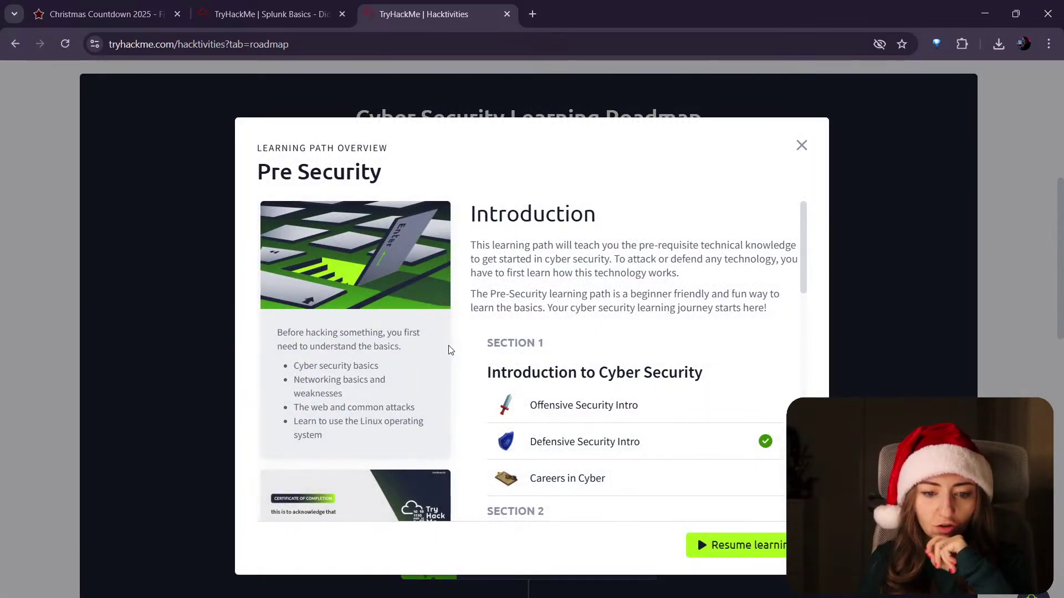
pyautogui.scroll(-3, 488, 409)
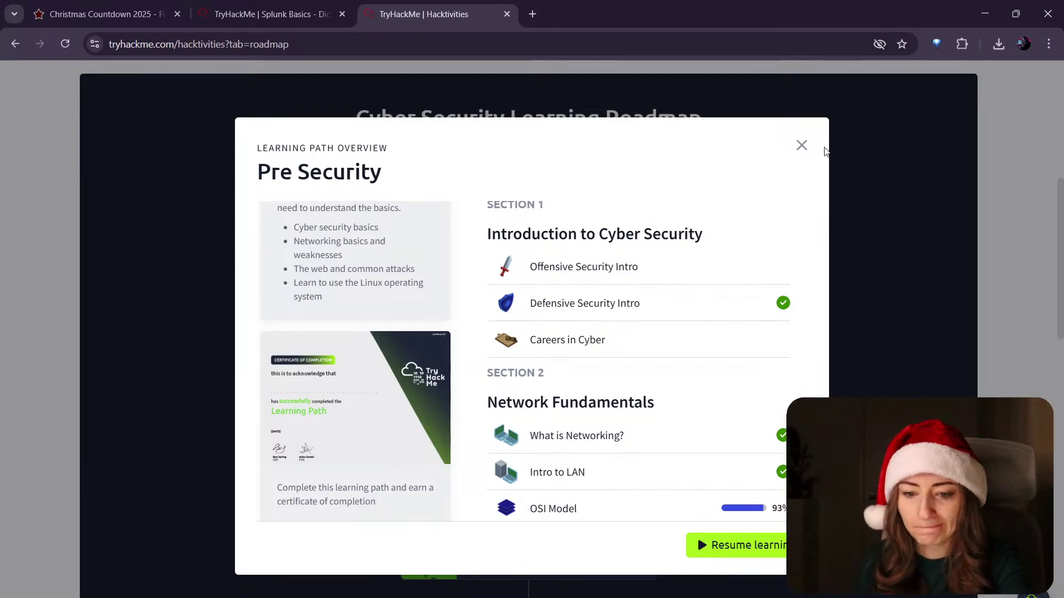
pyautogui.click(802, 146)
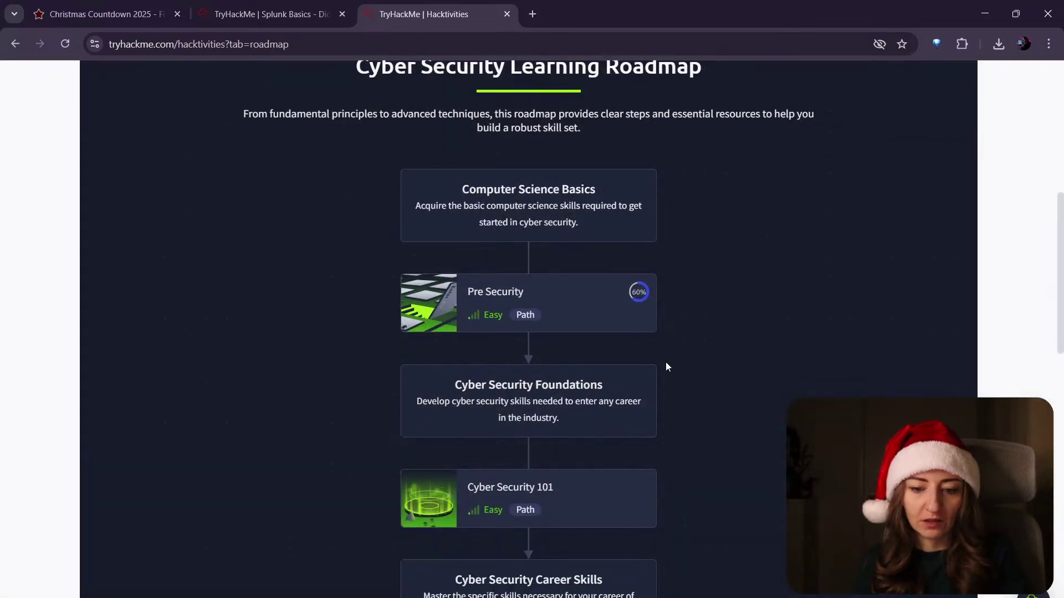
# Step: Look over the roadmap's Security Analyst, Penetration Tester and Security Engineer tracks, and close the roadmap page
pyautogui.scroll(-2, 763, 372)
pyautogui.scroll(-10, 774, 395)
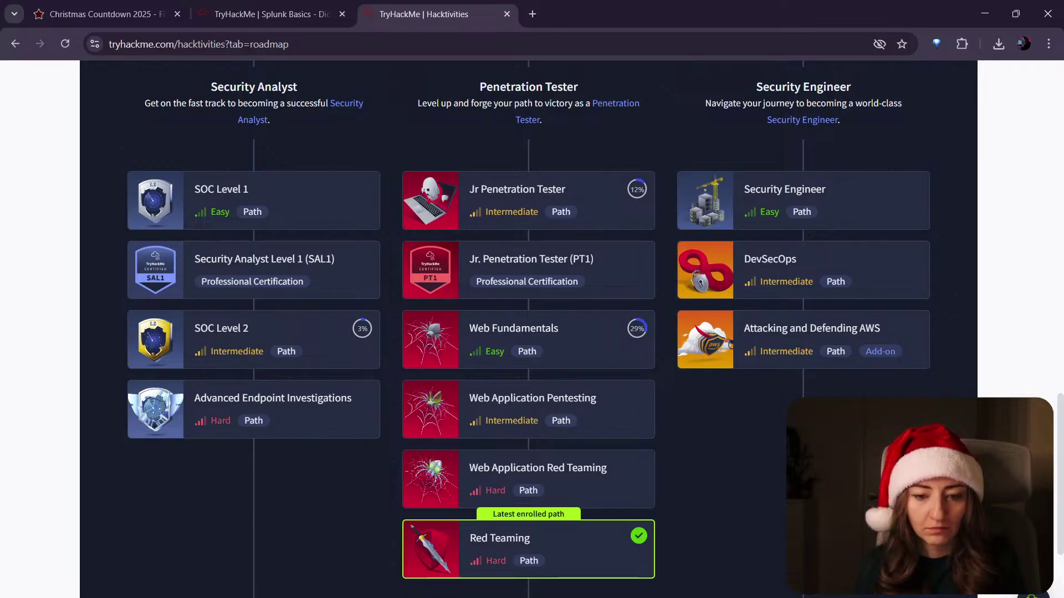
pyautogui.scroll(-3, 529, 332)
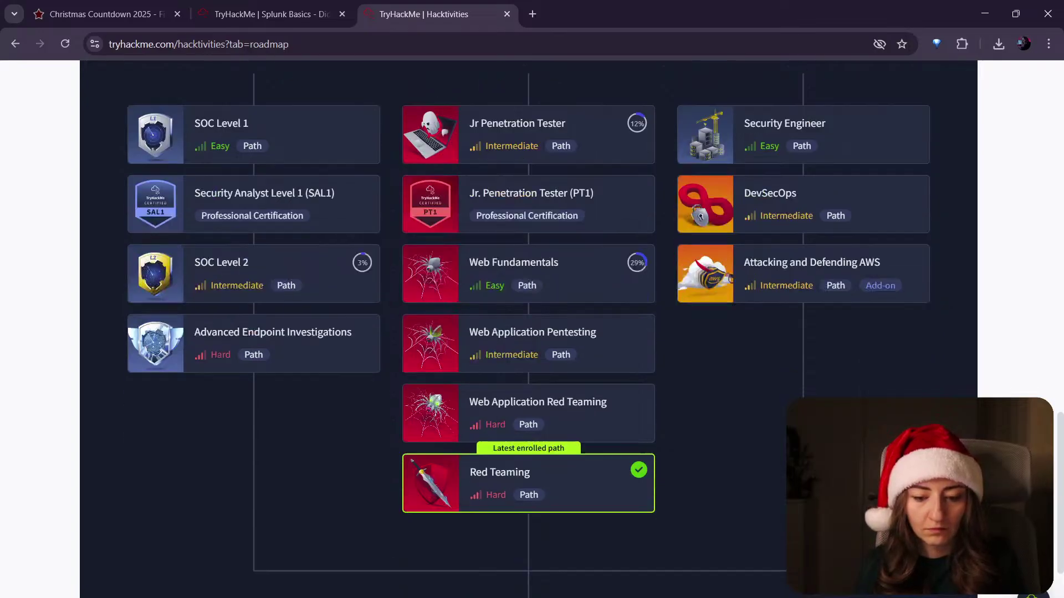
pyautogui.scroll(15, 635, 351)
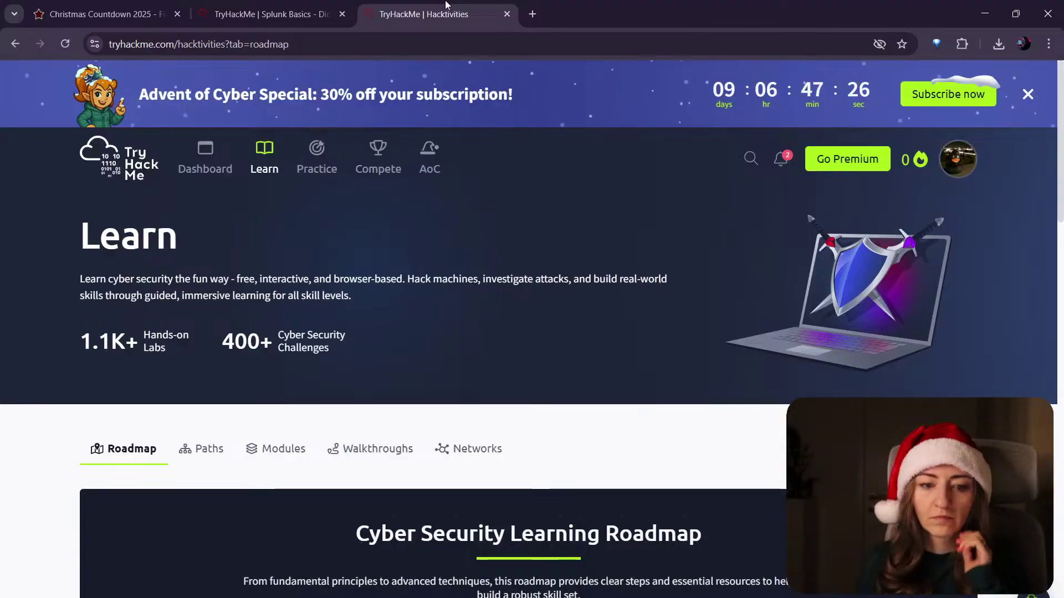
pyautogui.middleClick(446, 6)
# Step: Go to the end of Task 1 in the Splunk Basics room, open the linked Splunk instance and mark the access question complete
pyautogui.scroll(-1, 504, 430)
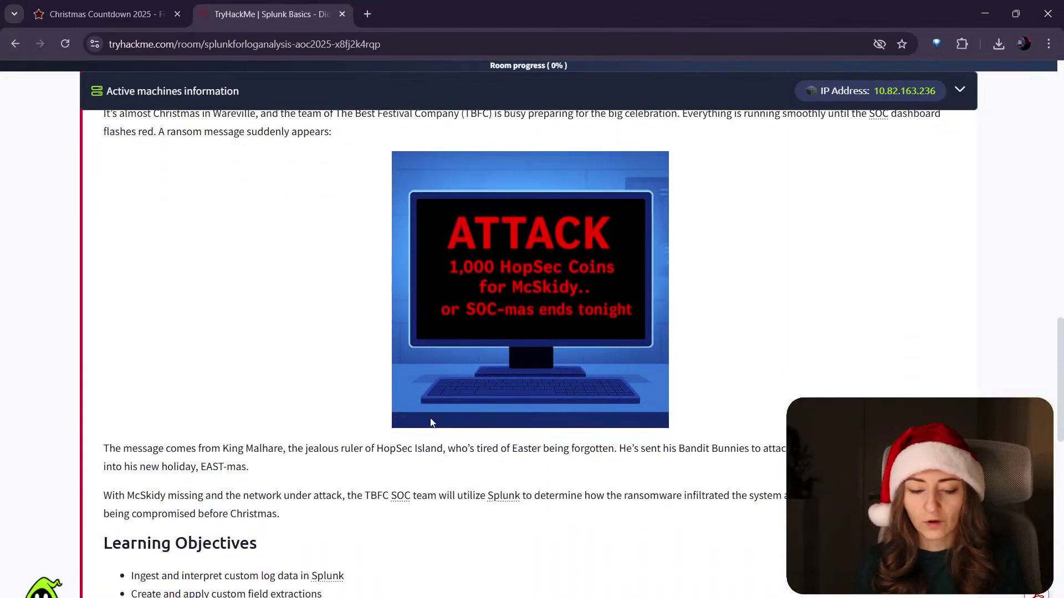
pyautogui.scroll(1, 237, 375)
pyautogui.scroll(-7, 248, 352)
pyautogui.scroll(-8, 811, 331)
pyautogui.scroll(2, 817, 327)
pyautogui.scroll(-2, 817, 328)
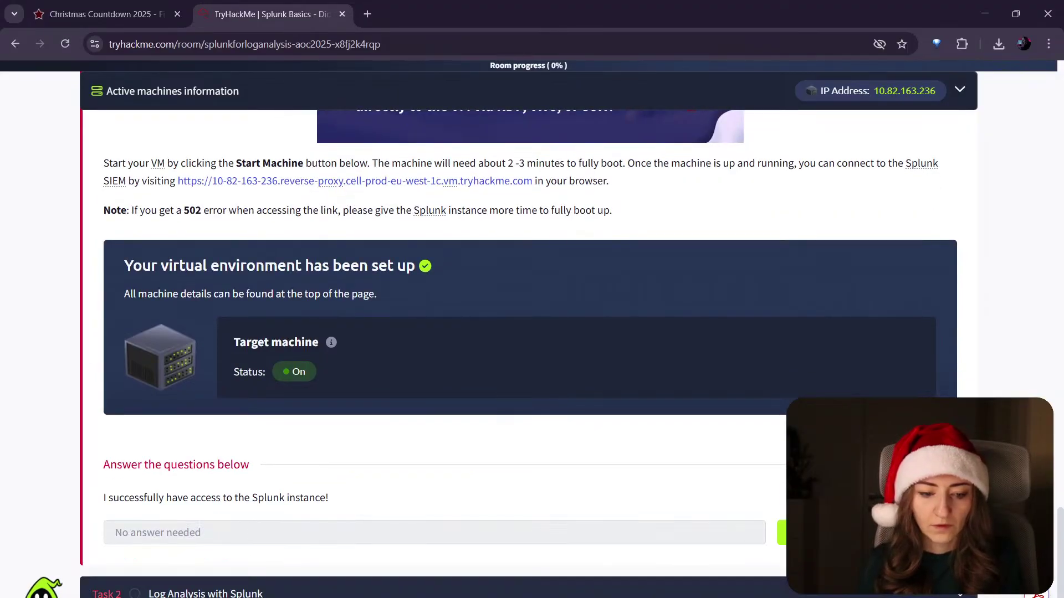
pyautogui.click(329, 186)
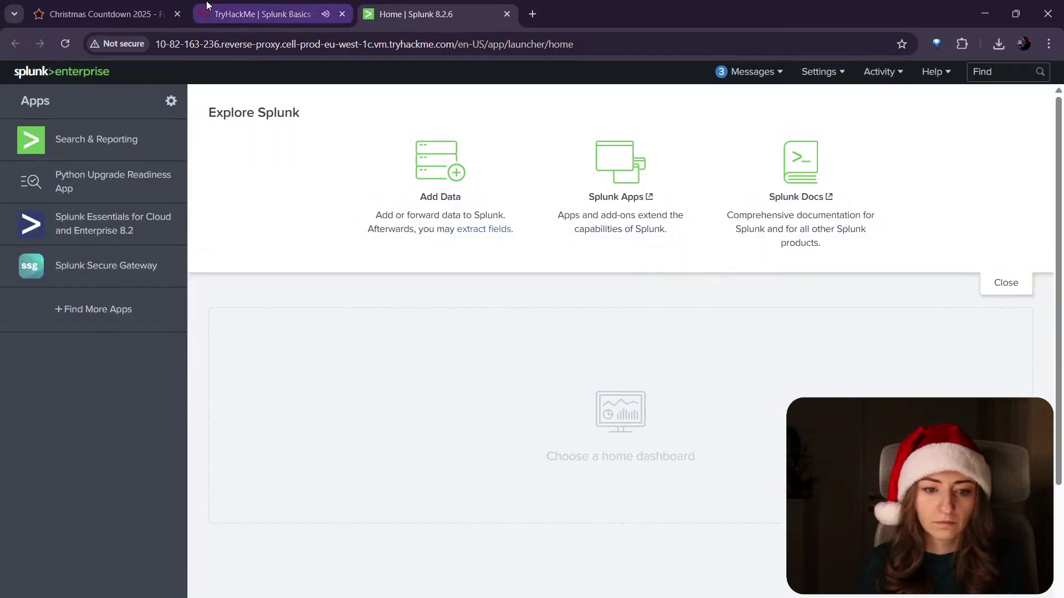
# Step: Expand Task 2, Log Analysis with Splunk, and read the glossary definition of Splunk under Exploring the Logs
pyautogui.click(207, 7)
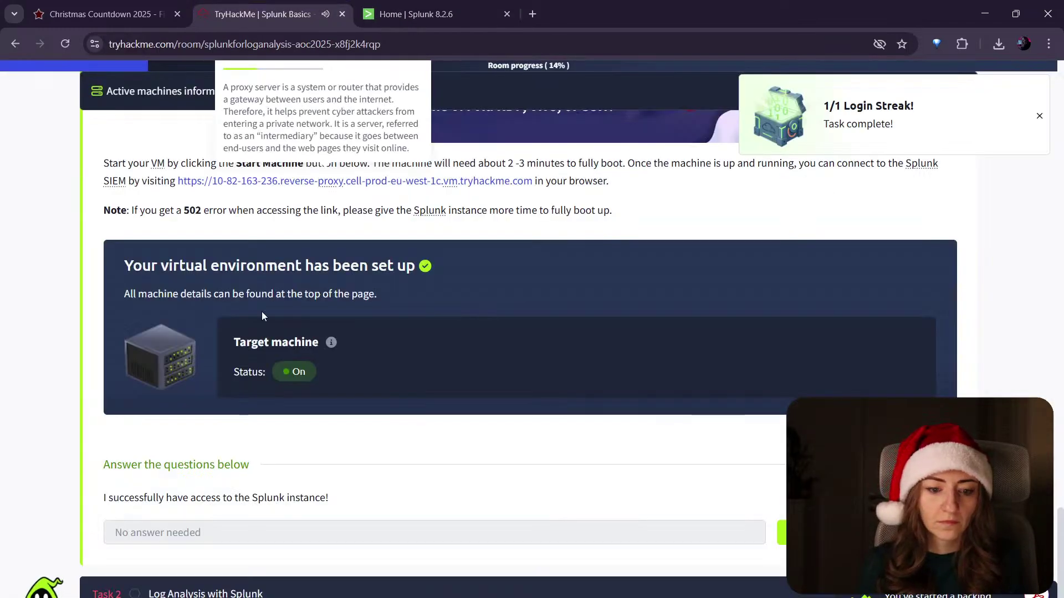
pyautogui.click(443, 594)
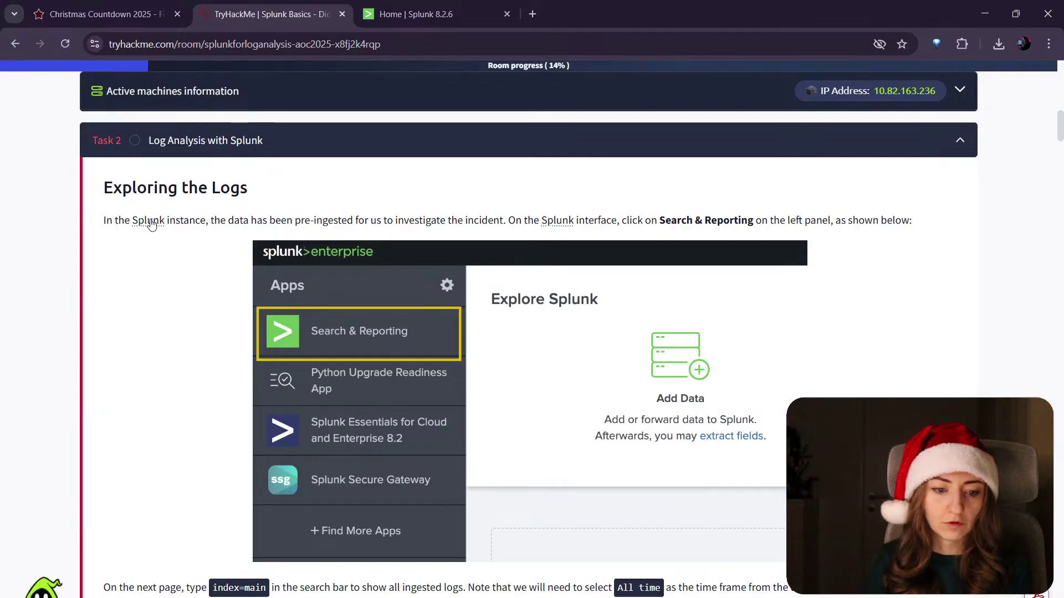
pyautogui.moveTo(152, 223)
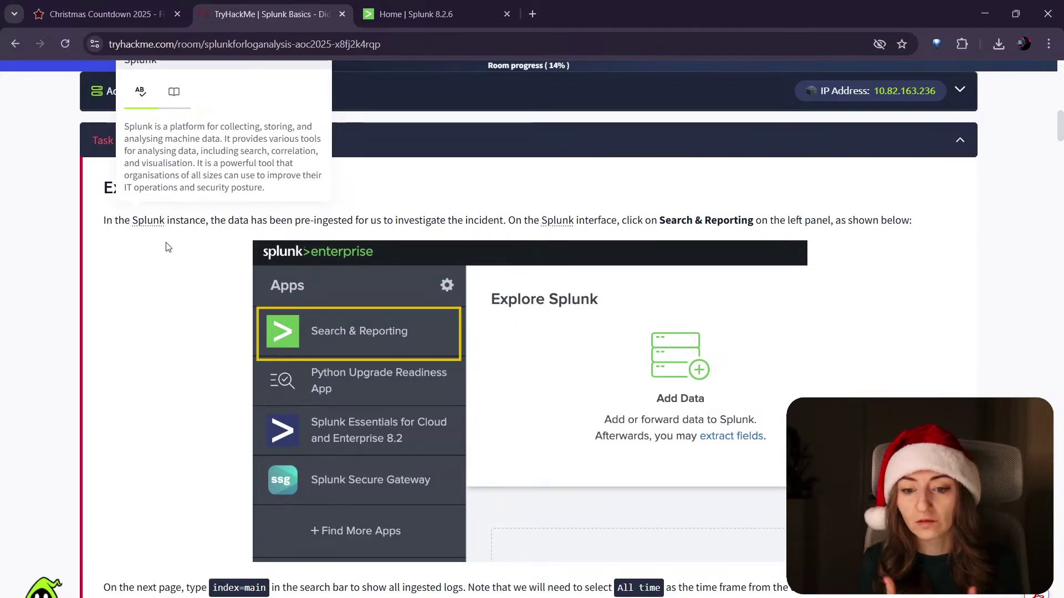
pyautogui.click(169, 310)
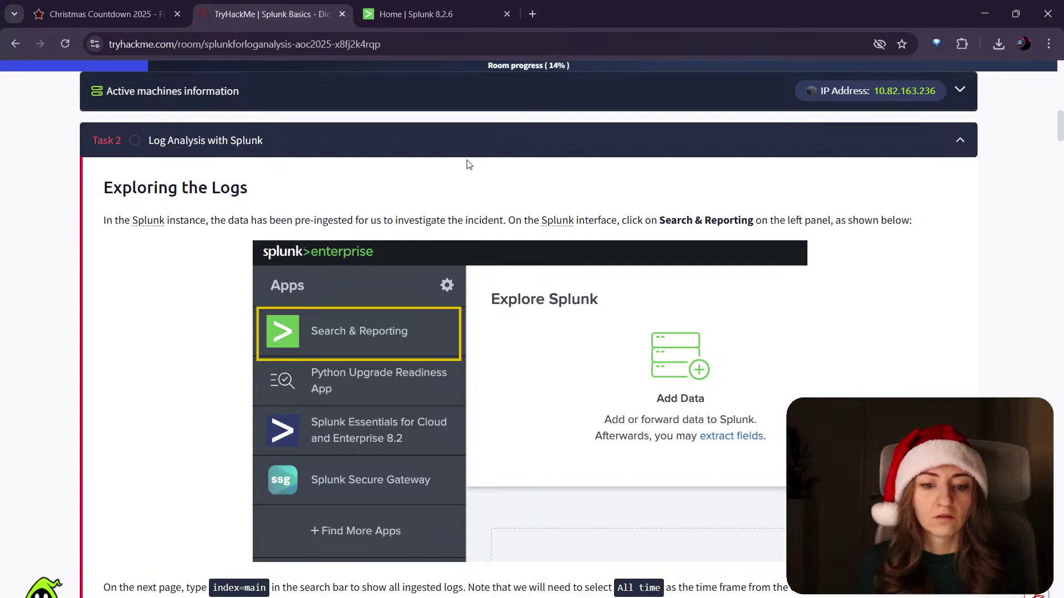
# Step: Check the Exploring the Logs instruction against the Splunk home page and open the Search & Reporting app
pyautogui.click(435, 14)
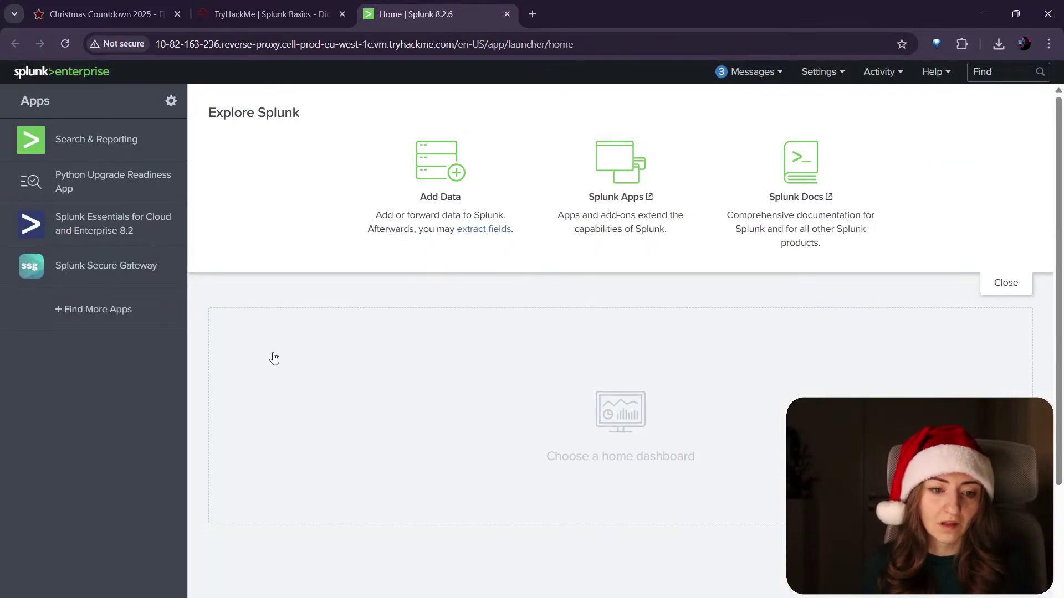
pyautogui.click(233, 14)
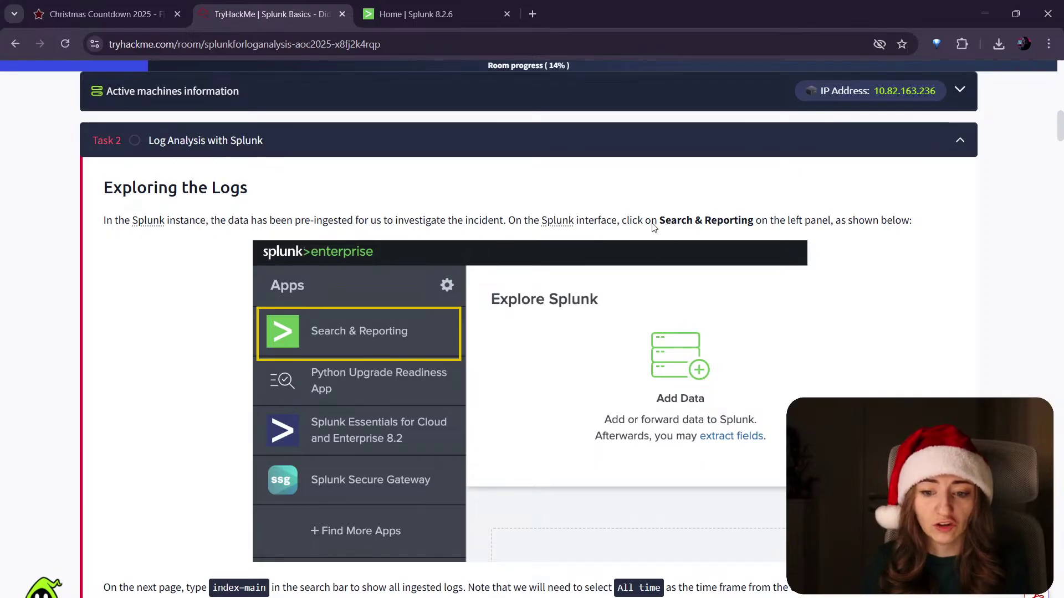
pyautogui.click(420, 10)
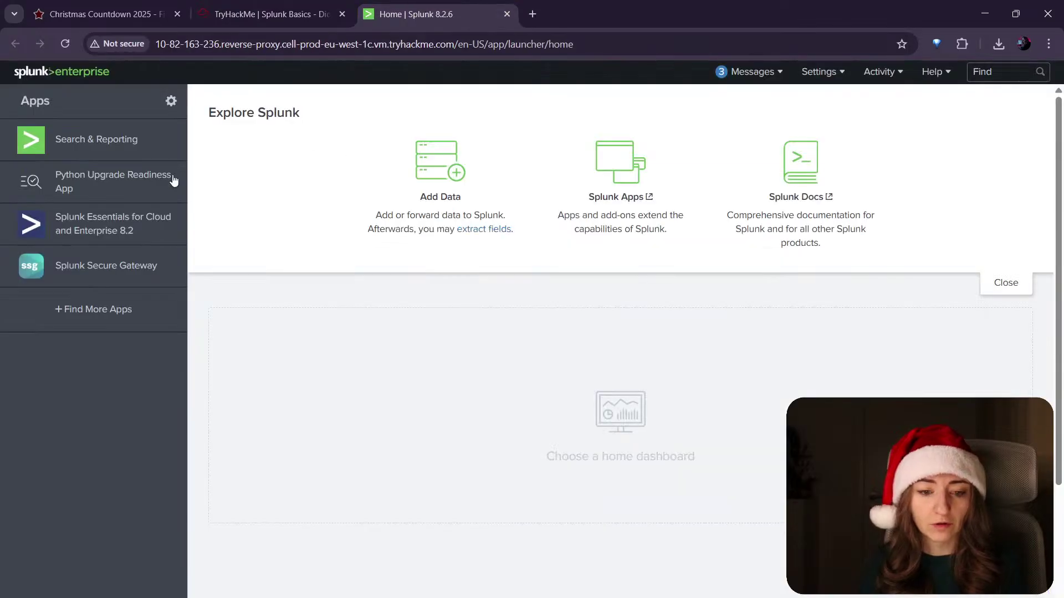
pyautogui.click(112, 145)
# Step: Read the Task 2 instructions on querying the ingested logs and compare them with Splunk's Search page
pyautogui.click(271, 13)
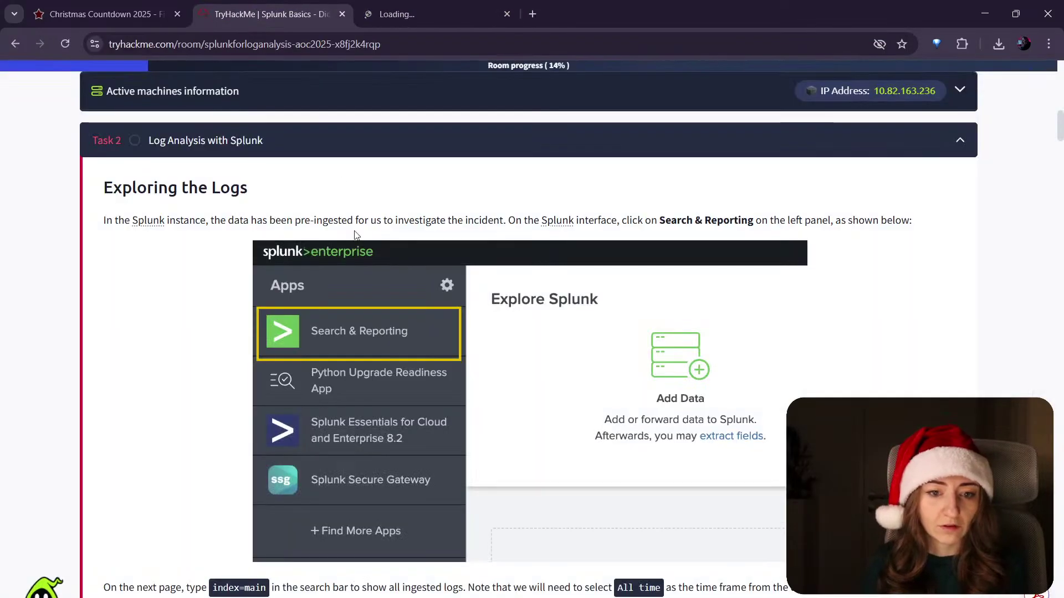
pyautogui.scroll(-5, 373, 294)
pyautogui.scroll(-1, 387, 308)
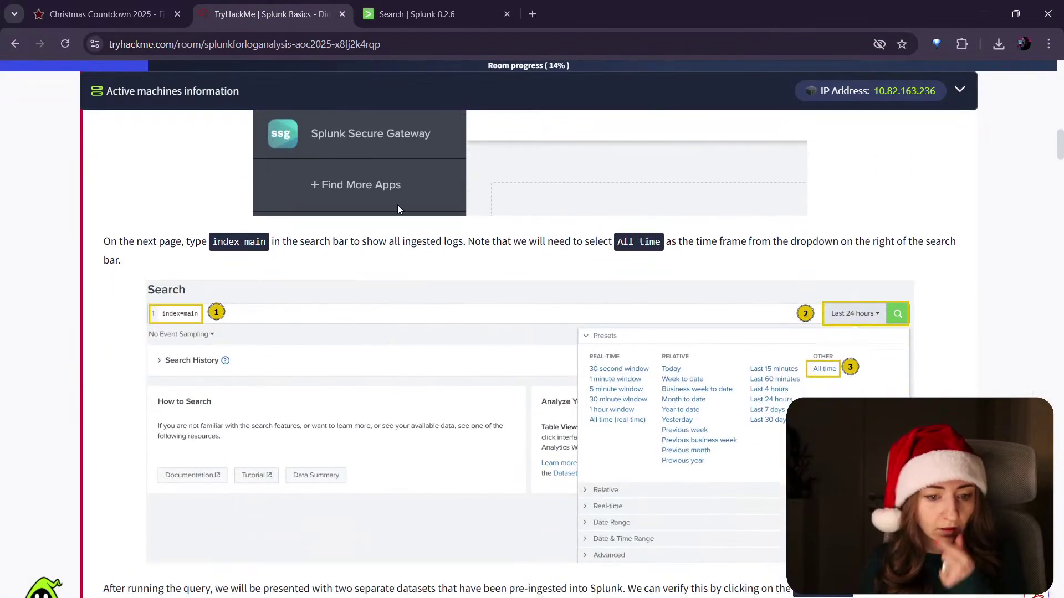
pyautogui.click(416, 14)
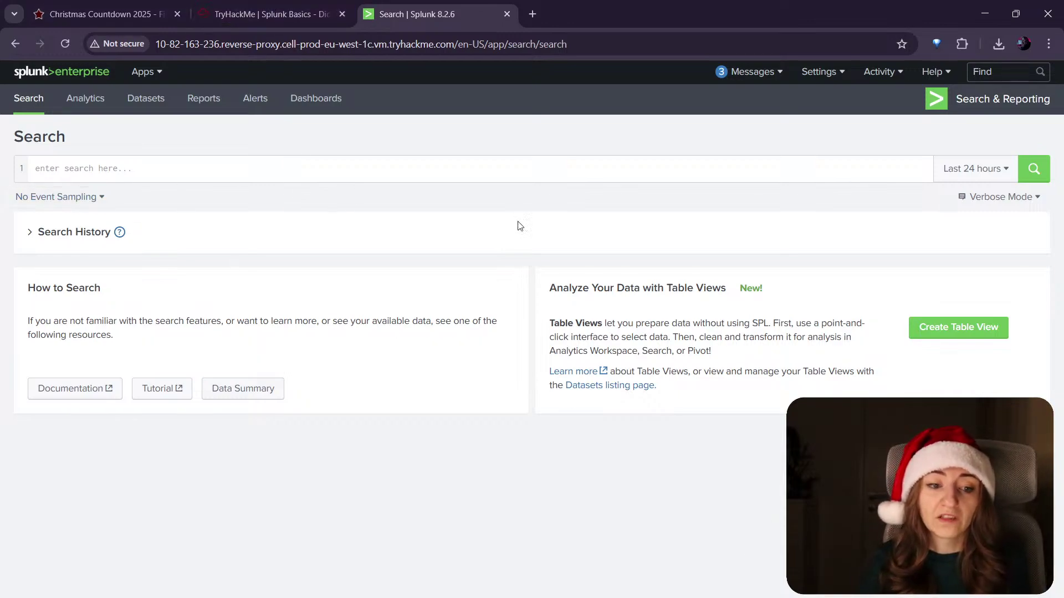
pyautogui.click(272, 13)
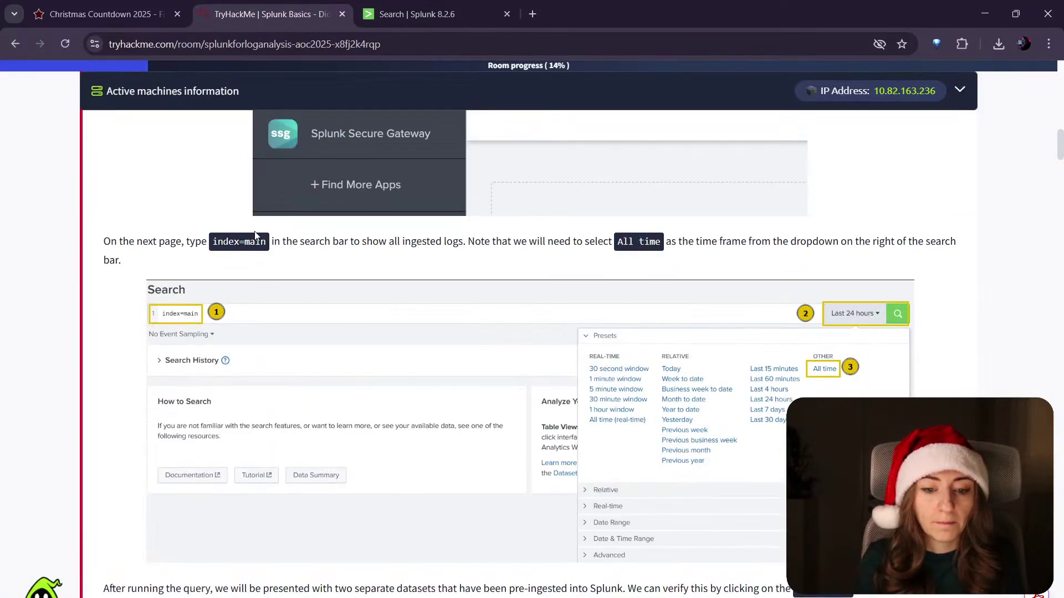
# Step: Copy the query index=main from the Task 2 instructions and run it in Splunk's search
pyautogui.moveTo(268, 244); pyautogui.dragTo(212, 243)
pyautogui.hotkey('ctrl', 'c')
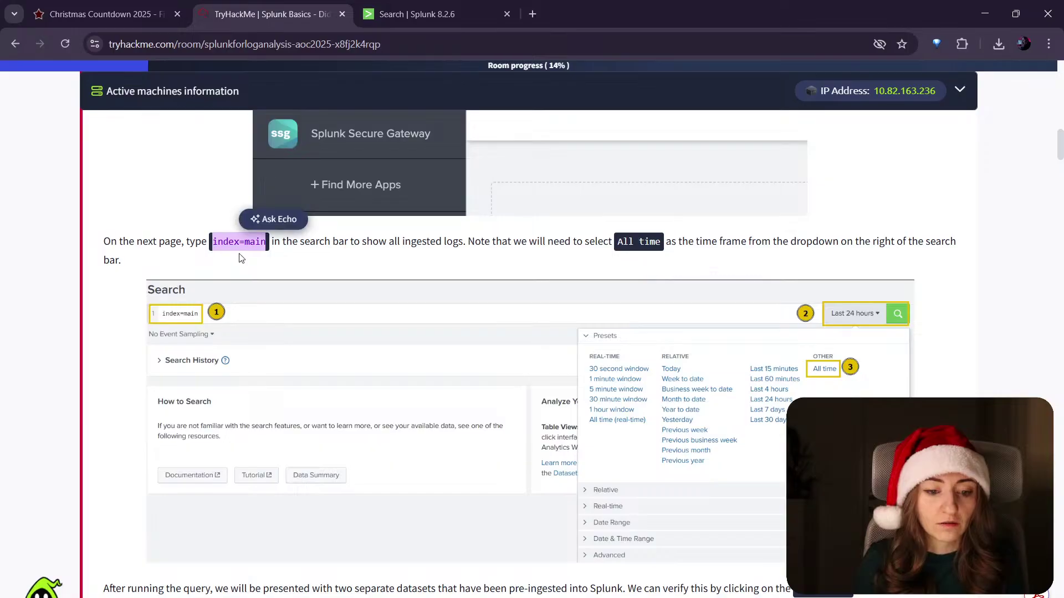
pyautogui.click(205, 244)
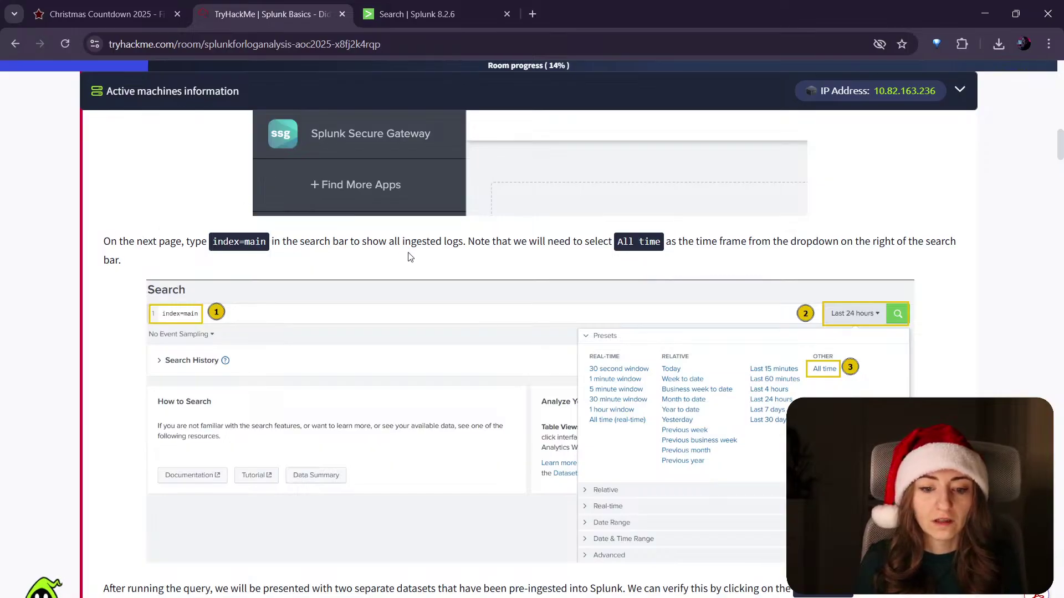
pyautogui.click(427, 7)
pyautogui.click(304, 164)
pyautogui.hotkey('ctrl', 'v')
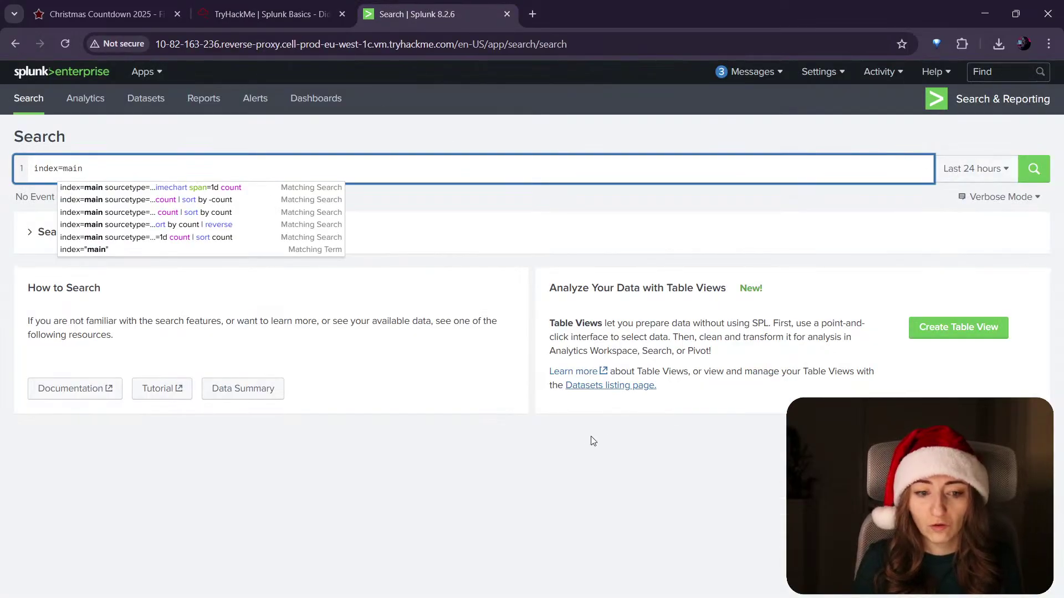
pyautogui.press('Return')
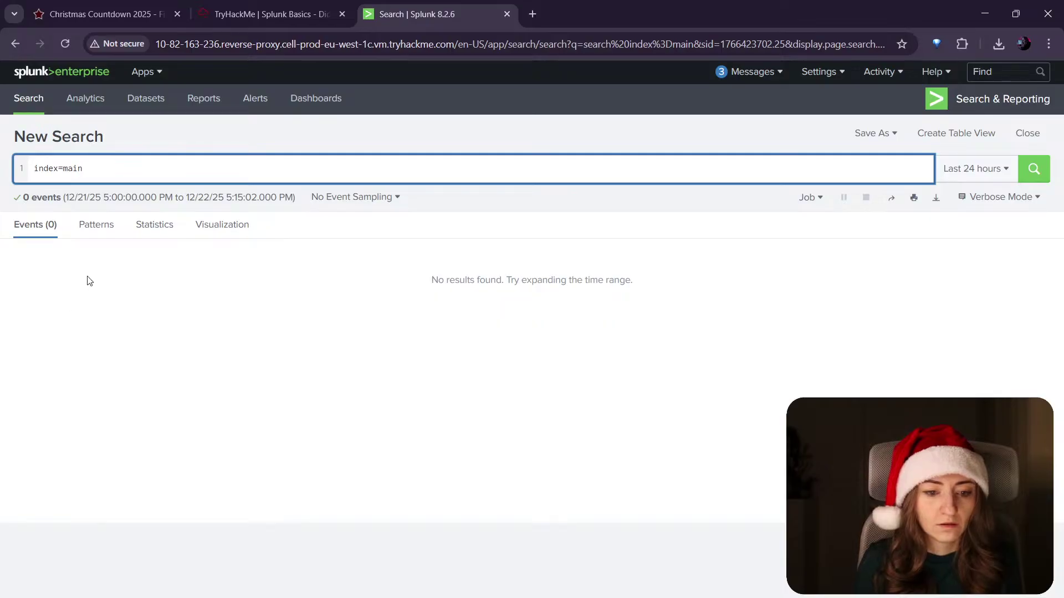
# Step: Check the time frame required by Task 2 and set the index=main search's time range to All time (real-time)
pyautogui.click(271, 13)
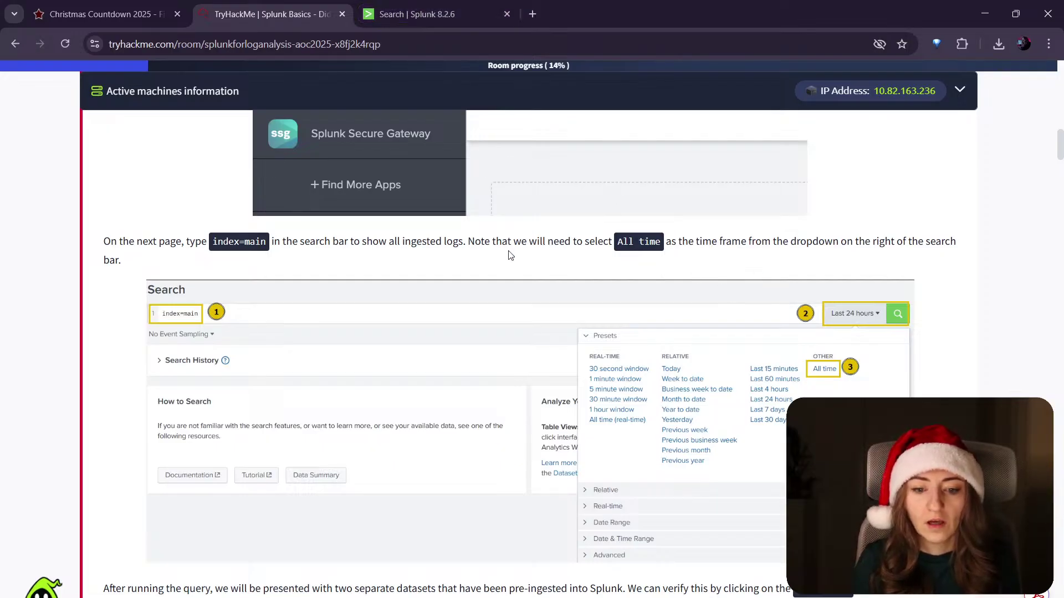
pyautogui.moveTo(529, 249); pyautogui.dragTo(659, 249)
pyautogui.click(670, 249)
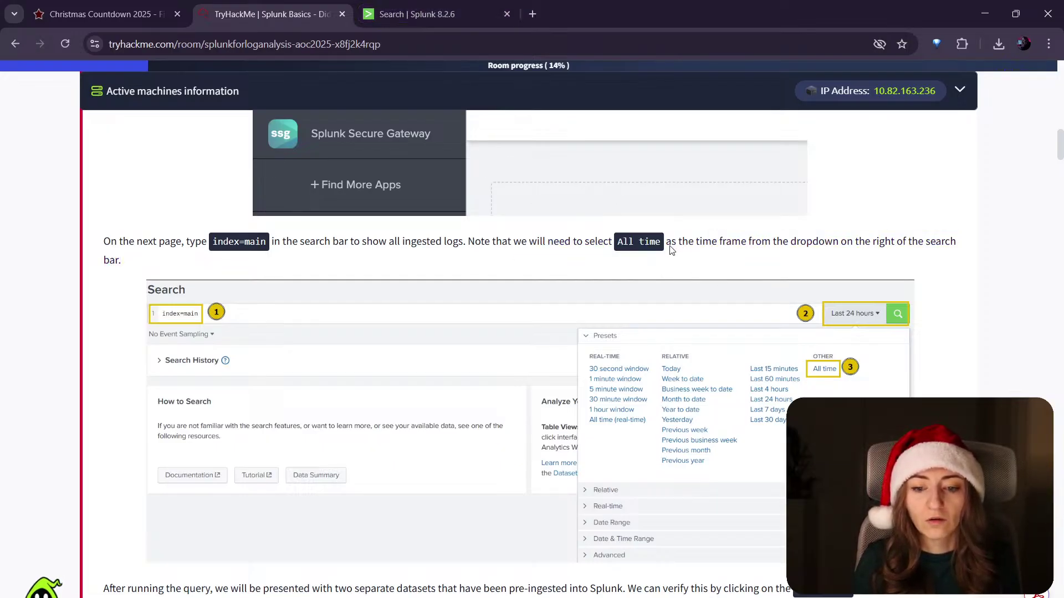
pyautogui.click(442, 7)
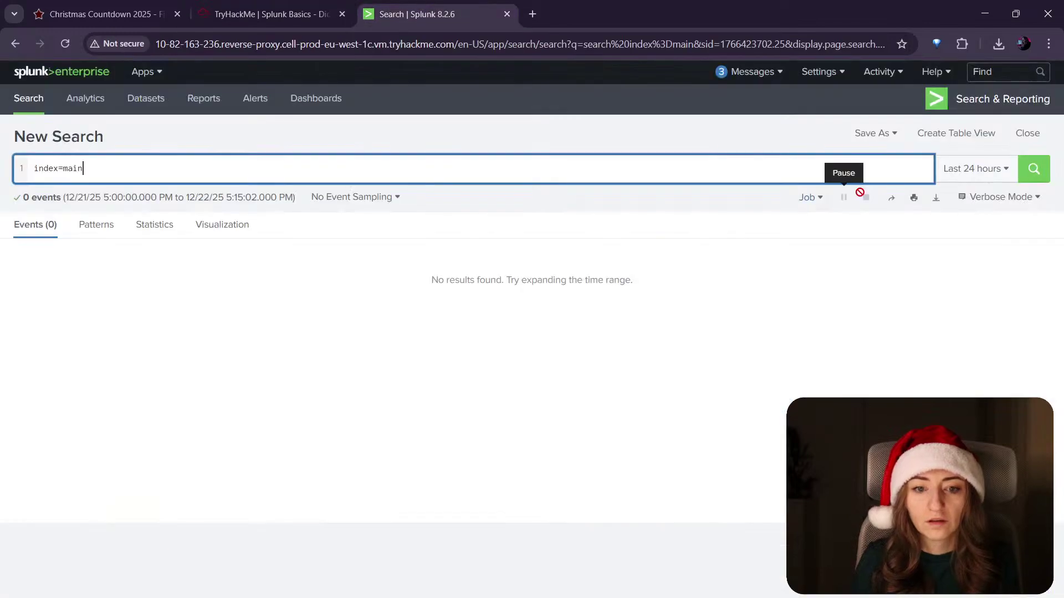
pyautogui.click(970, 175)
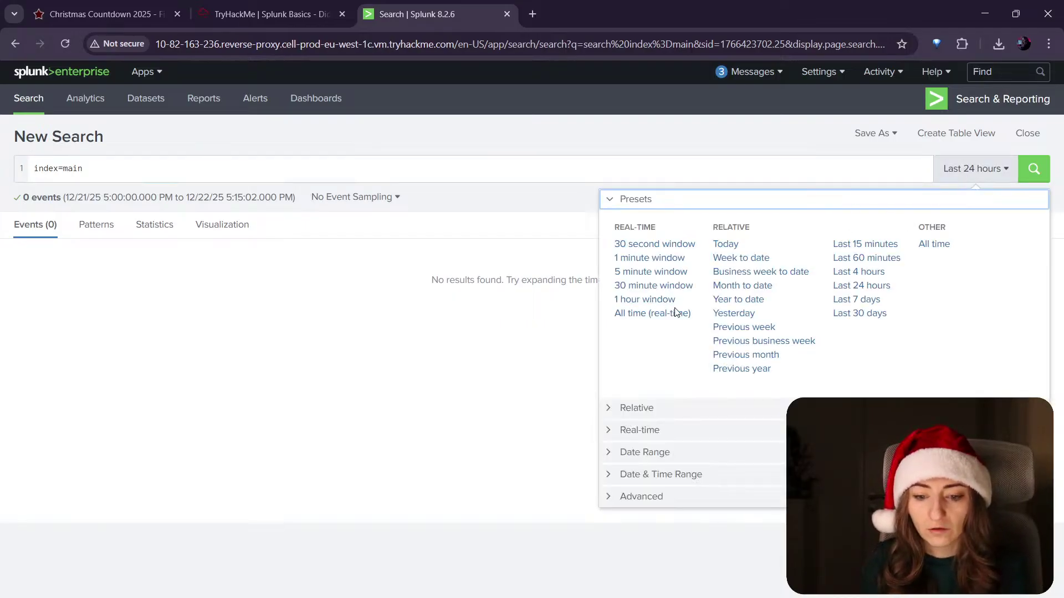
pyautogui.click(682, 314)
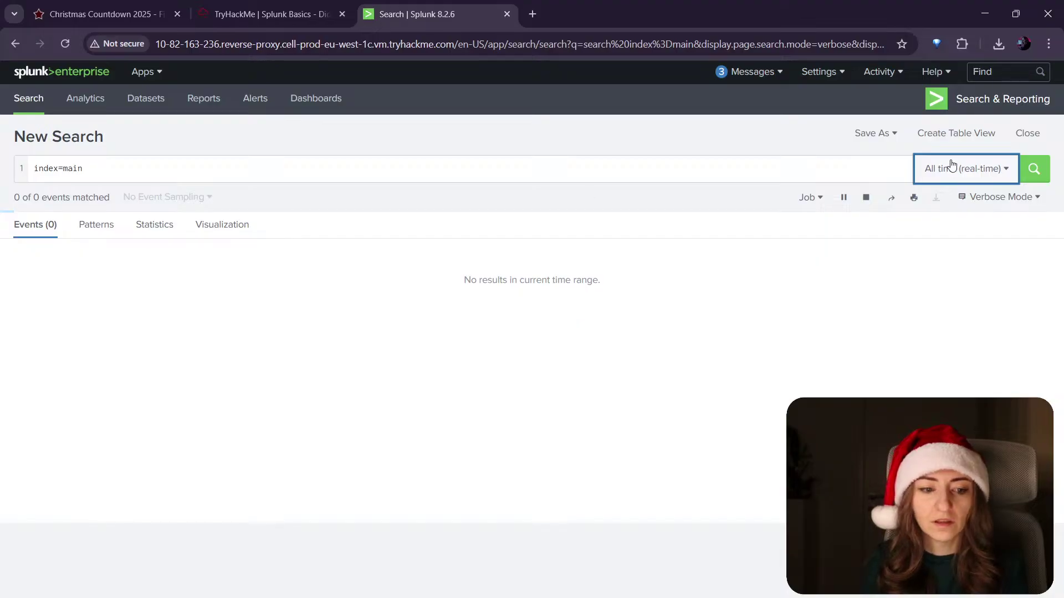
# Step: Recheck the time frame shown in the Task 2 instructions and set the index=main search's time range to All time
pyautogui.click(1034, 169)
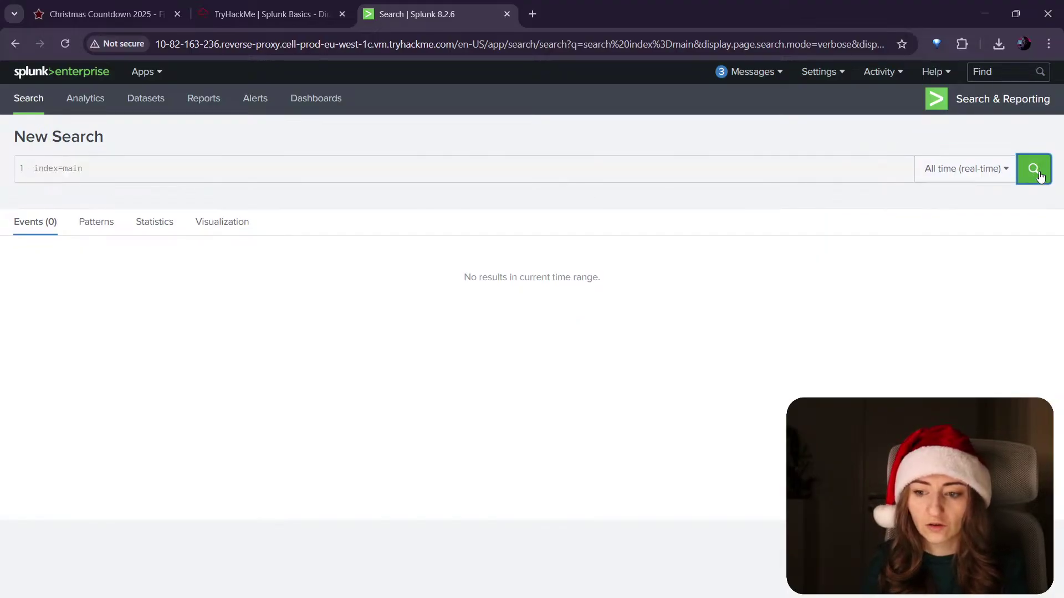
pyautogui.click(308, 13)
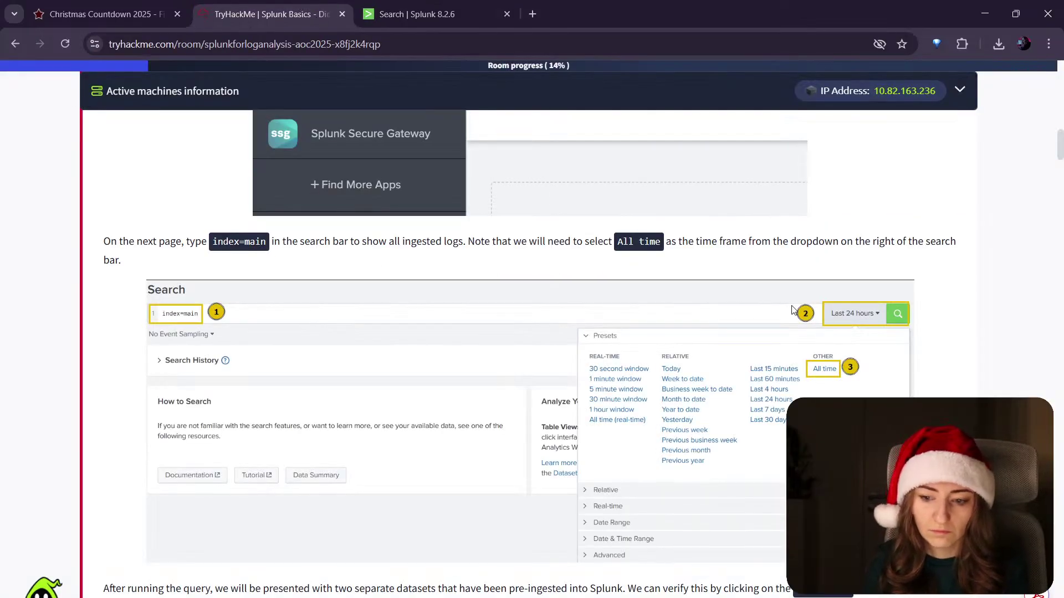
pyautogui.click(435, 8)
pyautogui.click(990, 168)
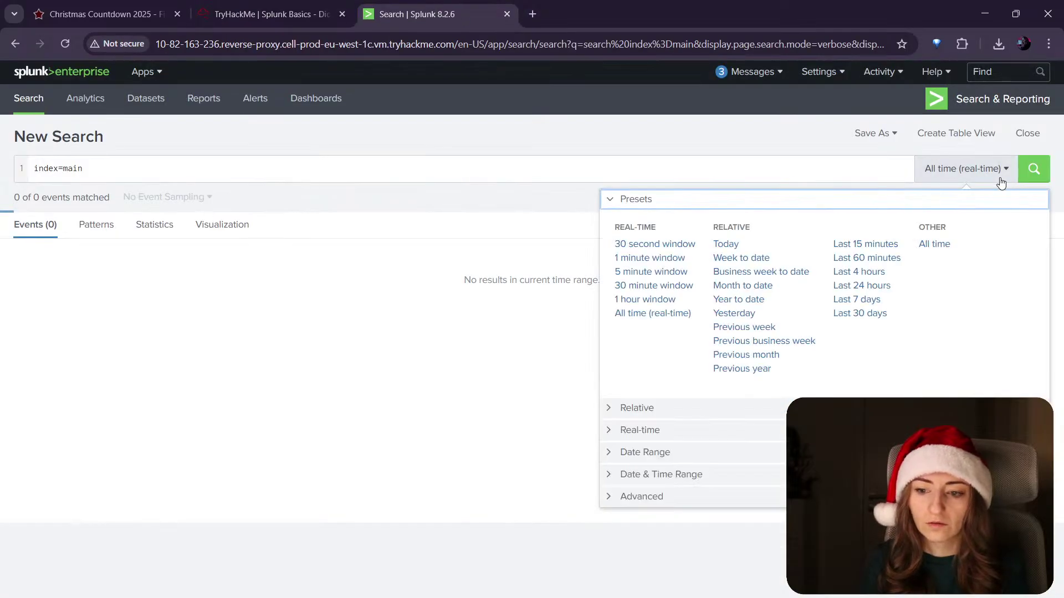
pyautogui.click(938, 245)
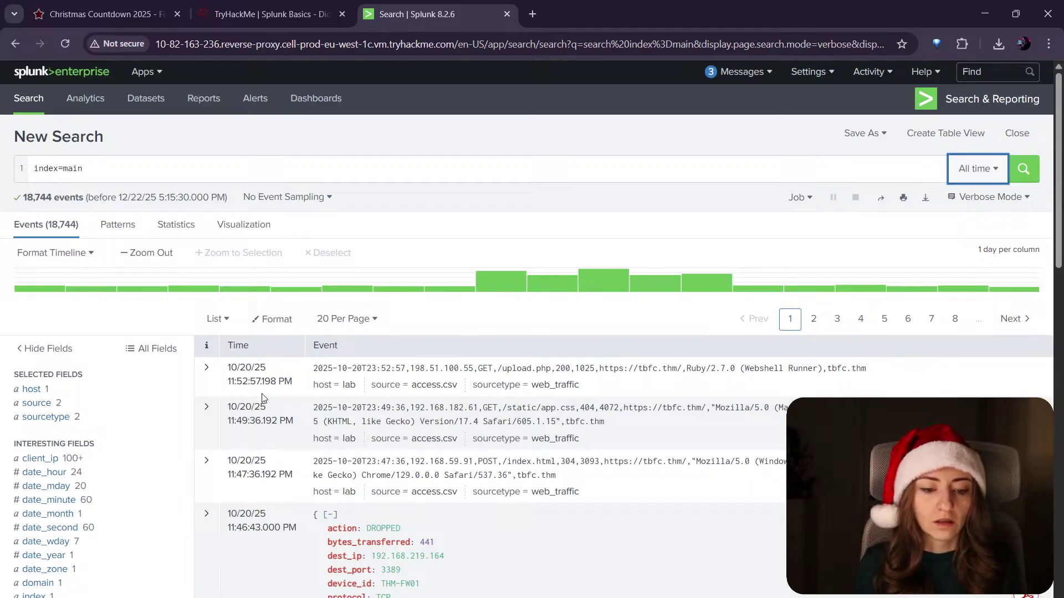
pyautogui.scroll(-1, 307, 433)
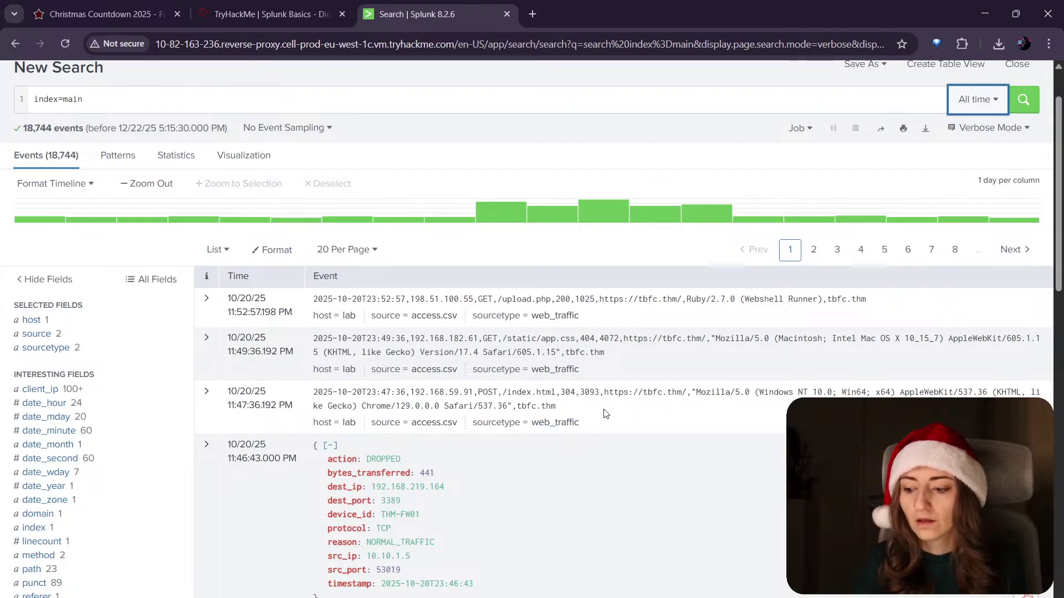
# Step: Read the Task 2 instruction on verifying the ingested datasets and open the sourcetype field's values in Splunk's index=main results
pyautogui.hotkey('ctrl', 'shift', 'Tab')
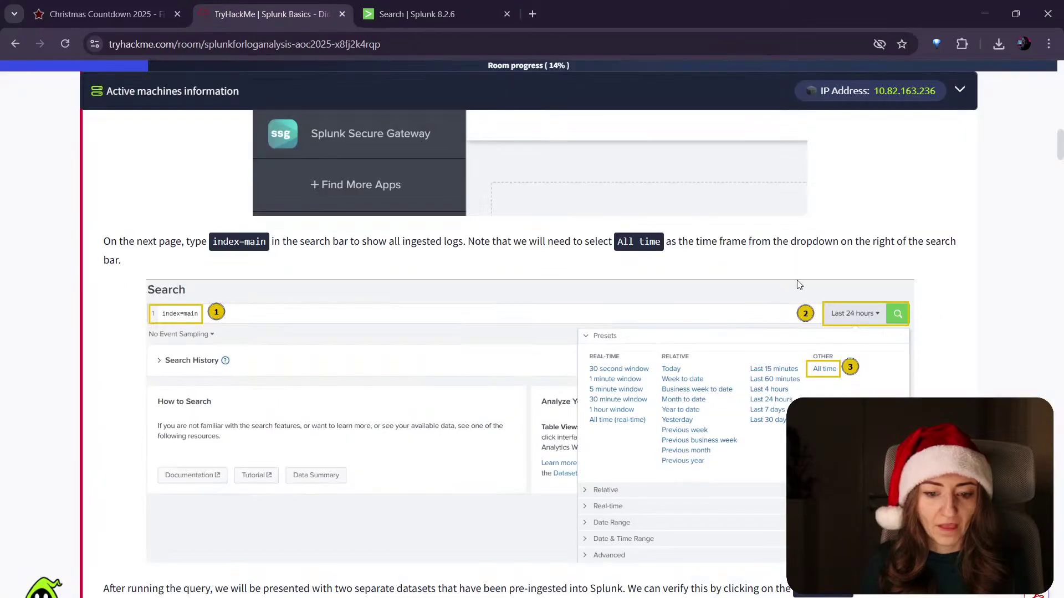
pyautogui.scroll(-5, 244, 302)
pyautogui.scroll(-2, 365, 407)
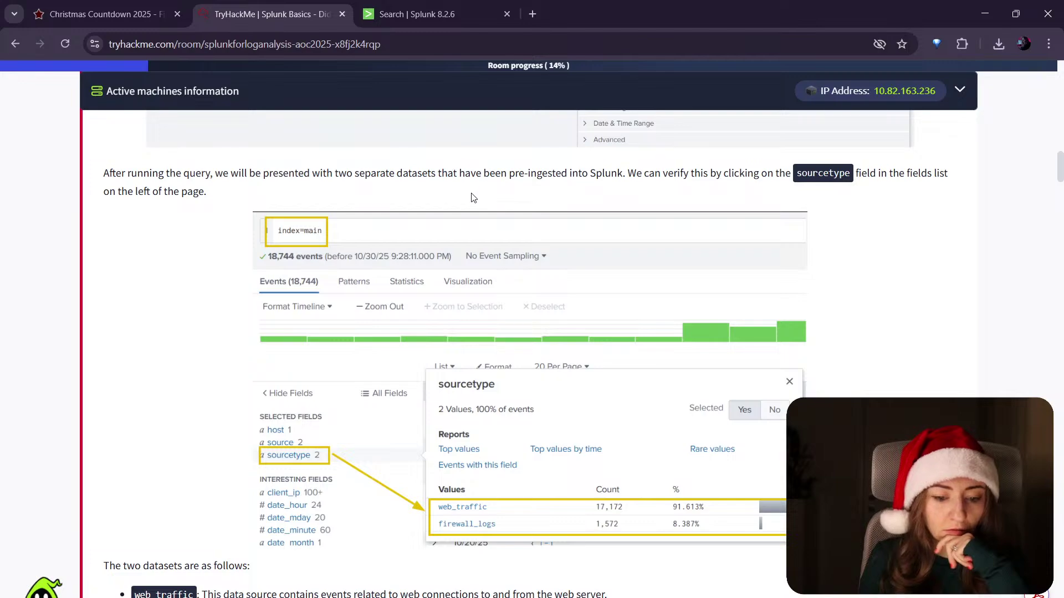
pyautogui.click(413, 13)
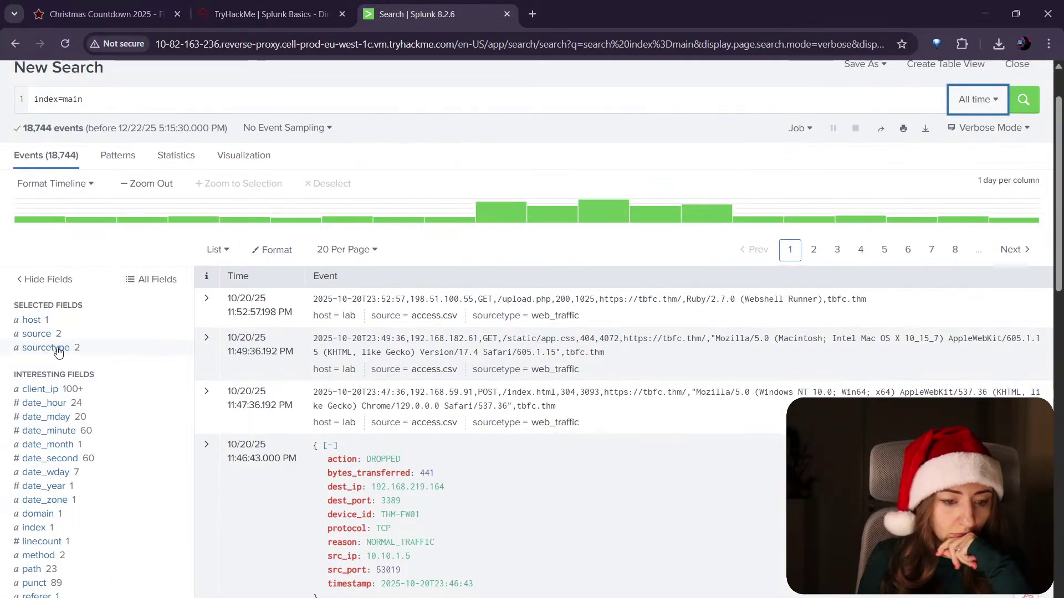
pyautogui.click(272, 14)
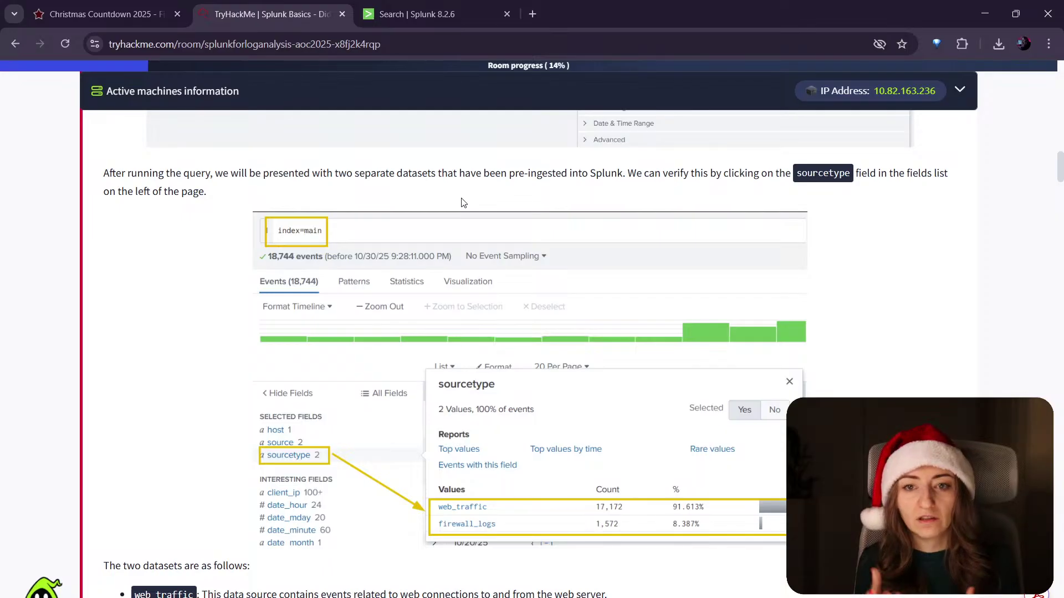
pyautogui.click(454, 4)
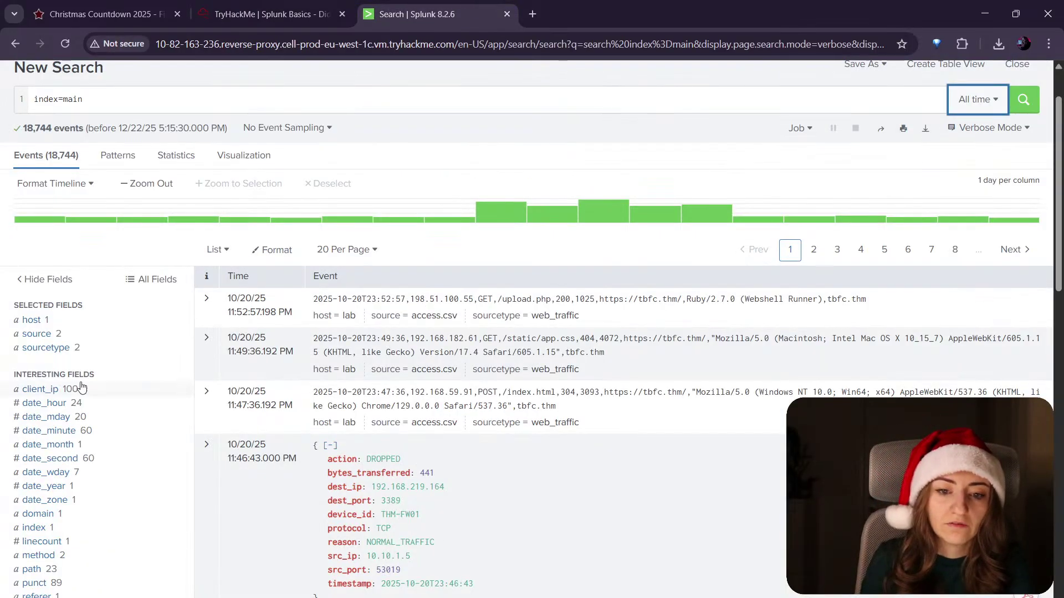
pyautogui.click(60, 348)
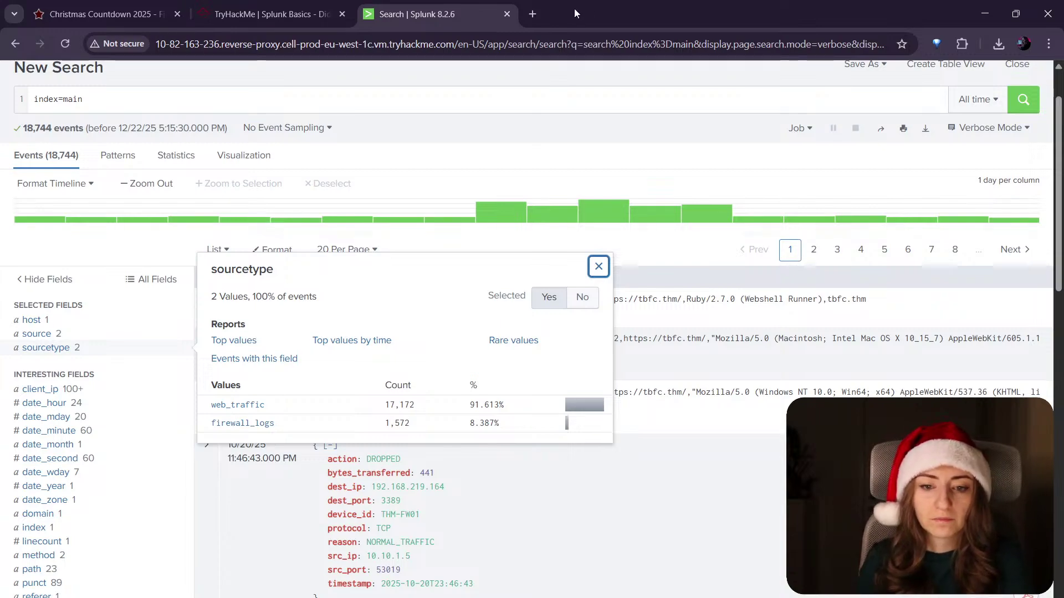
# Step: Search Google for "firewall" in a separate tab, read the definition, and close that tab
pyautogui.click(539, 14)
pyautogui.write('firewall')
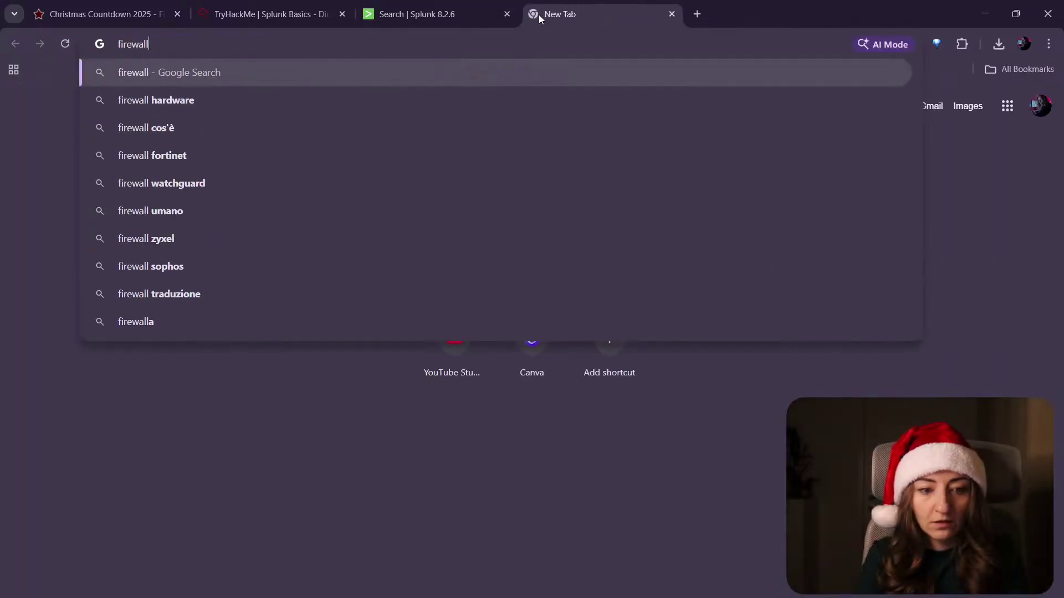
pyautogui.press('Return')
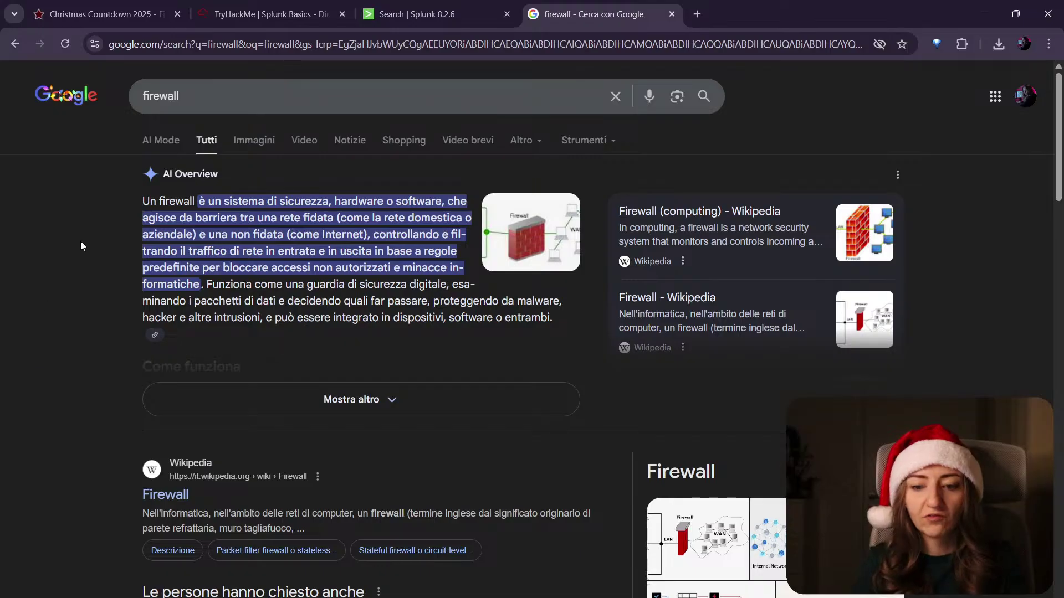
pyautogui.middleClick(577, 17)
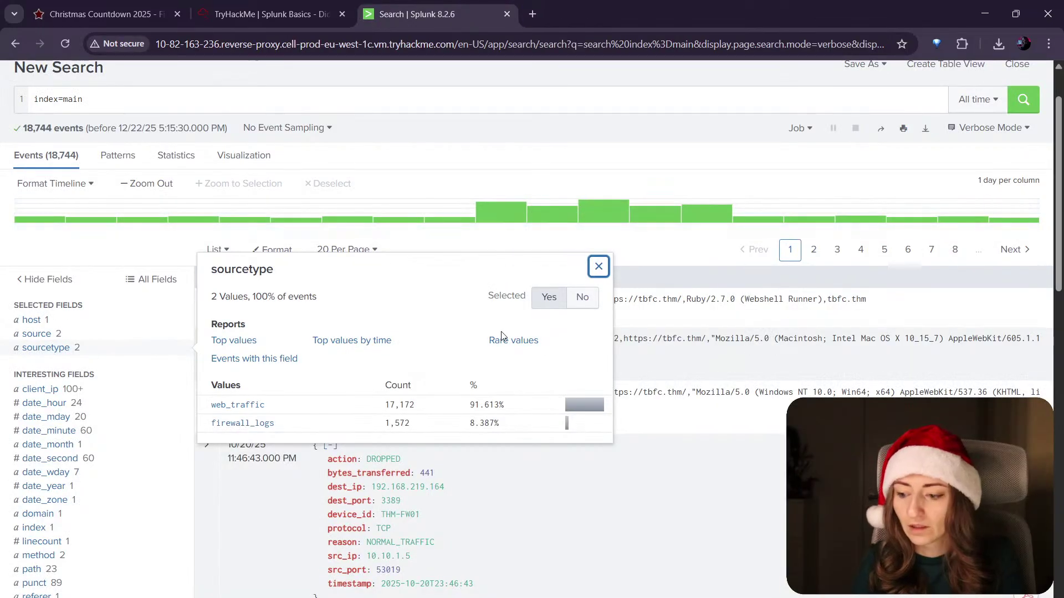
# Step: Compare the sourcetype example in the Task 2 instructions with the sourcetype values listed in Splunk
pyautogui.click(264, 22)
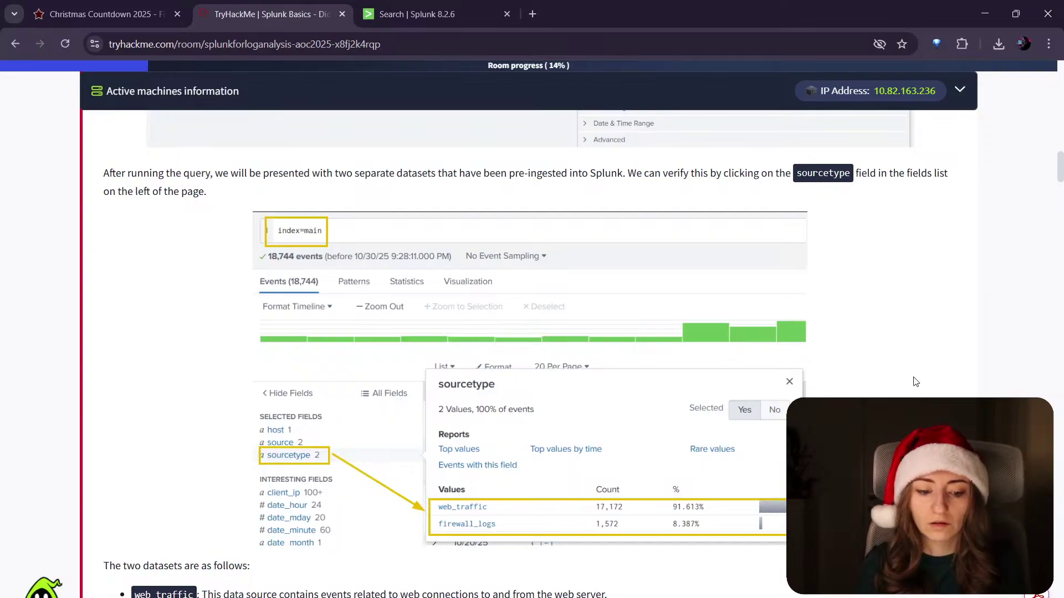
pyautogui.scroll(-1, 915, 382)
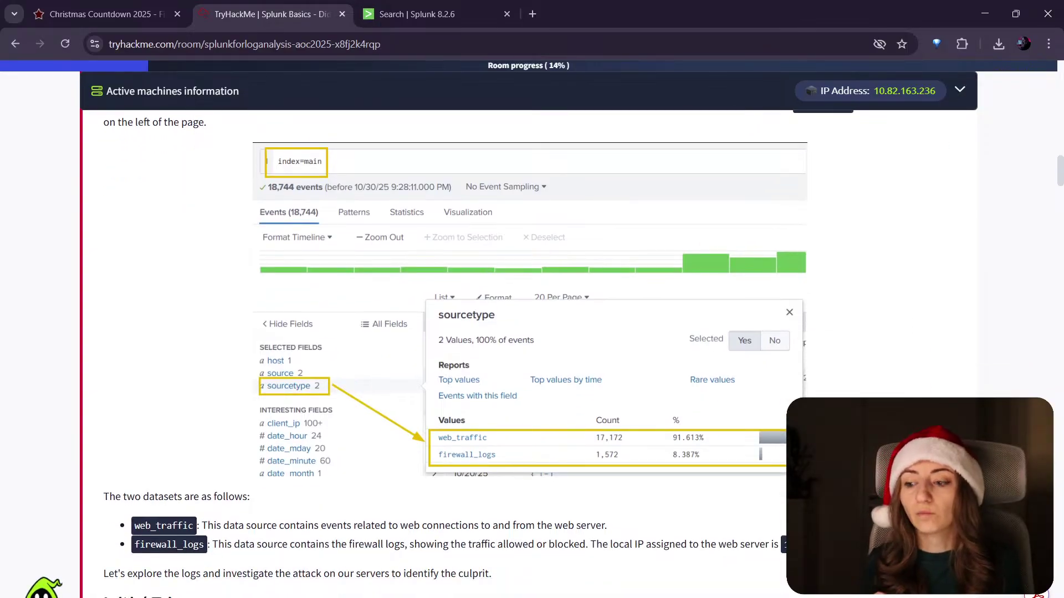
pyautogui.scroll(1, 525, 354)
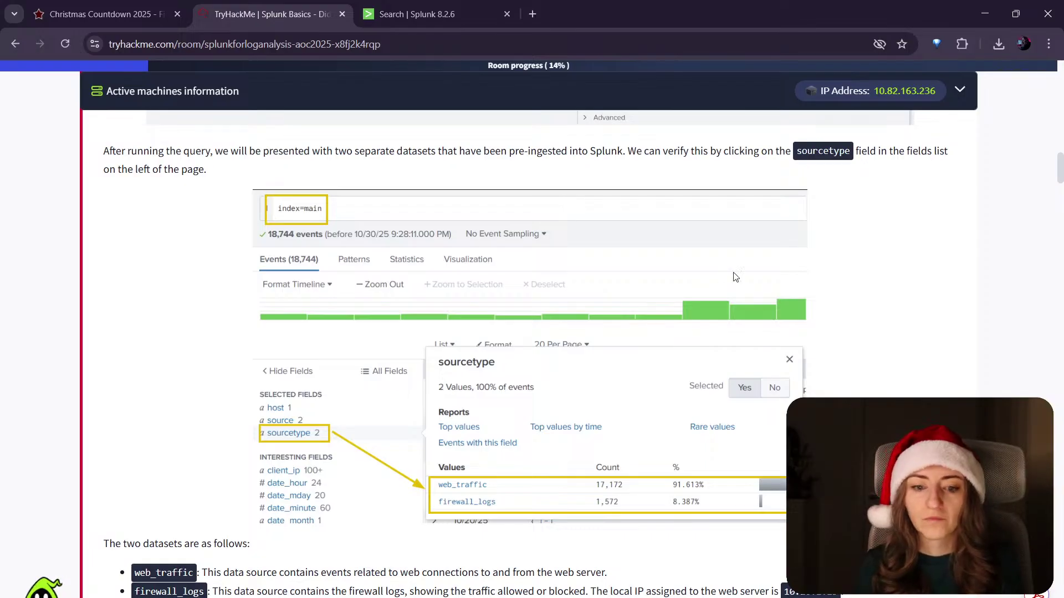
pyautogui.click(409, 6)
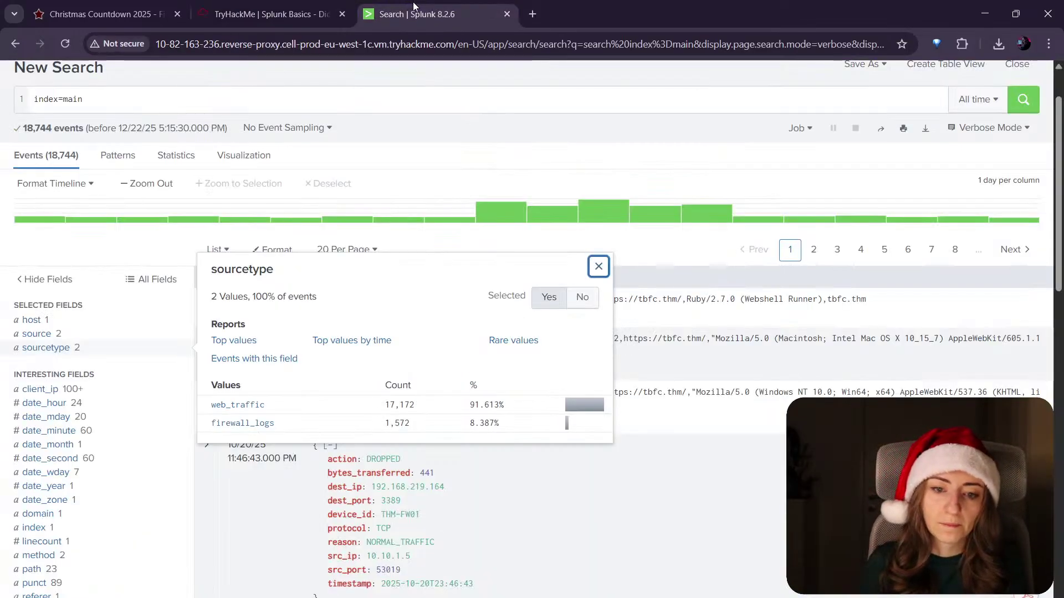
pyautogui.click(272, 14)
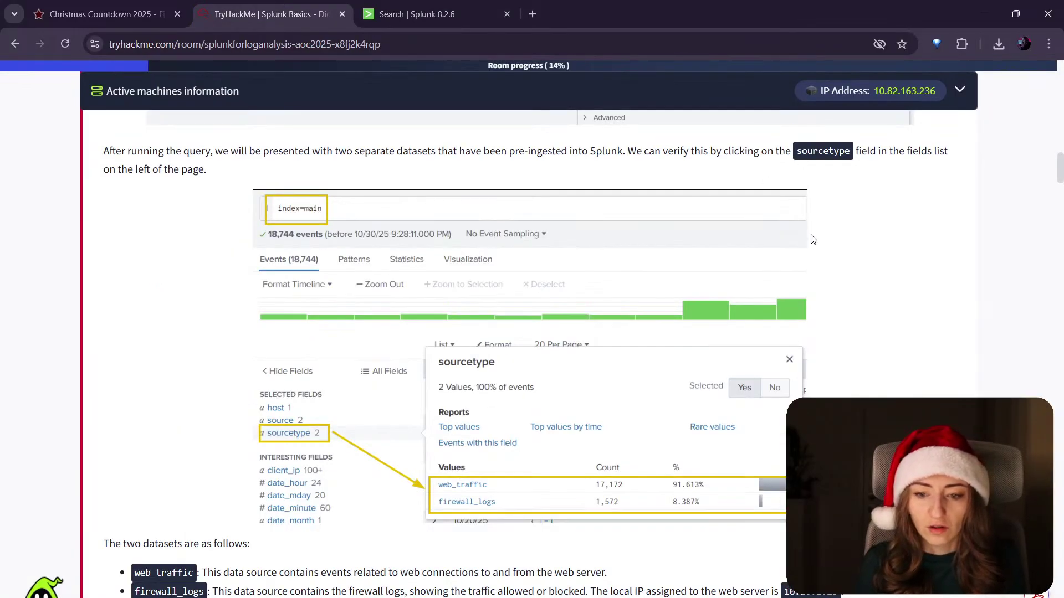
# Step: Read the Task 2 descriptions of the web_traffic and firewall_logs datasets, including the web server's local IP, up to Initial Triage
pyautogui.scroll(-2, 483, 417)
pyautogui.moveTo(242, 445); pyautogui.dragTo(414, 438)
pyautogui.click(301, 443)
pyautogui.scroll(-1, 280, 372)
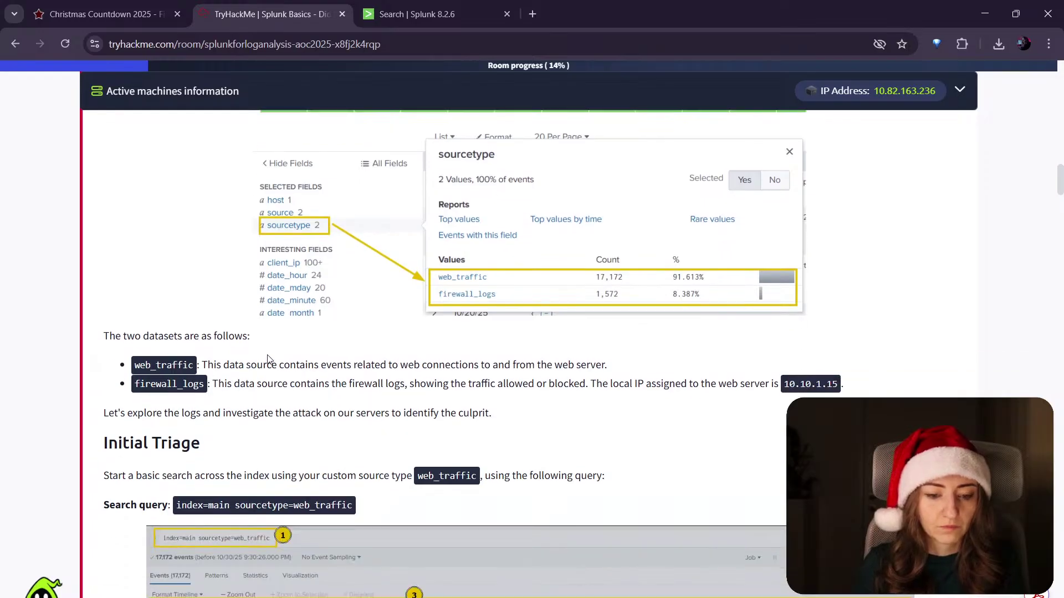
pyautogui.moveTo(607, 367); pyautogui.dragTo(464, 392)
pyautogui.click(453, 371)
pyautogui.click(396, 380)
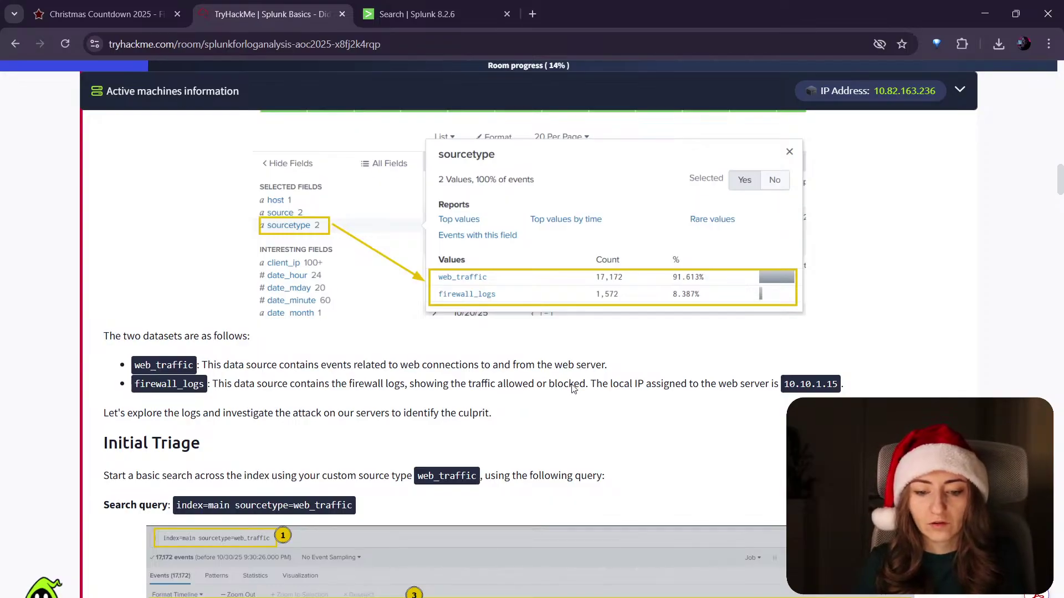
pyautogui.scroll(-1, 637, 382)
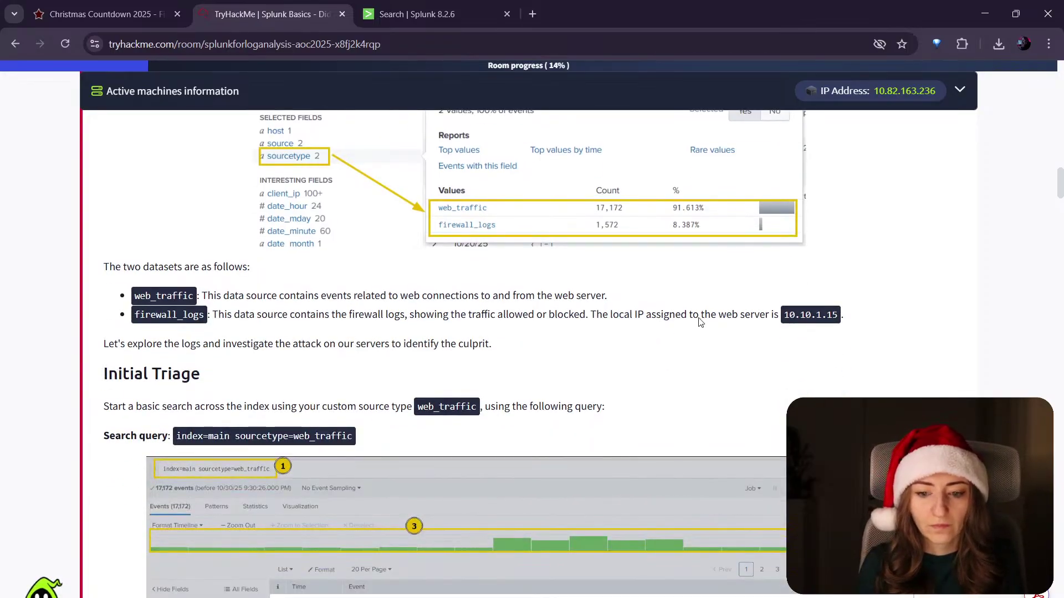
pyautogui.scroll(1, 700, 322)
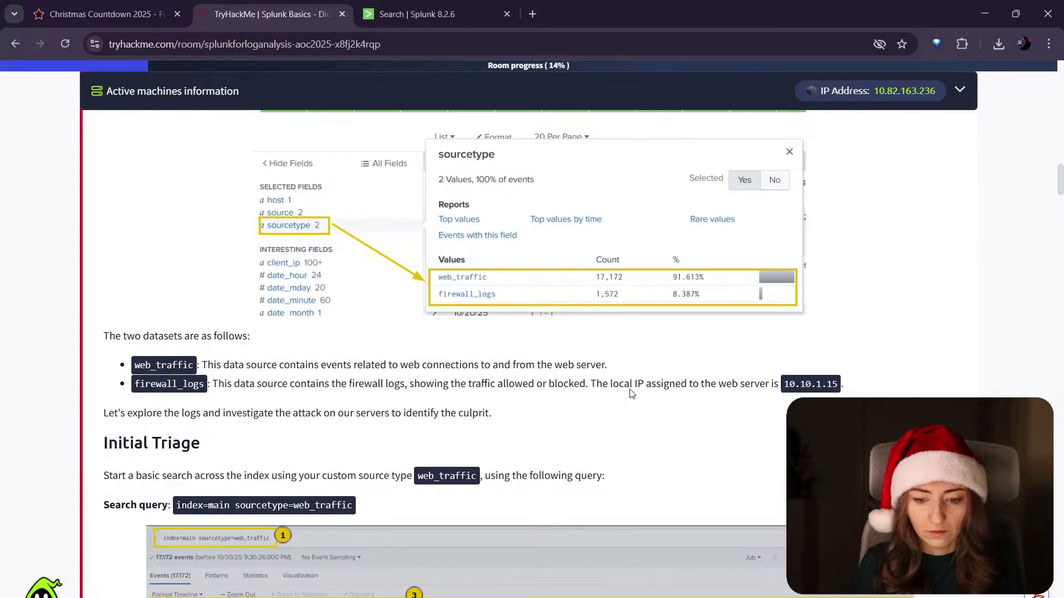
pyautogui.scroll(-1, 632, 393)
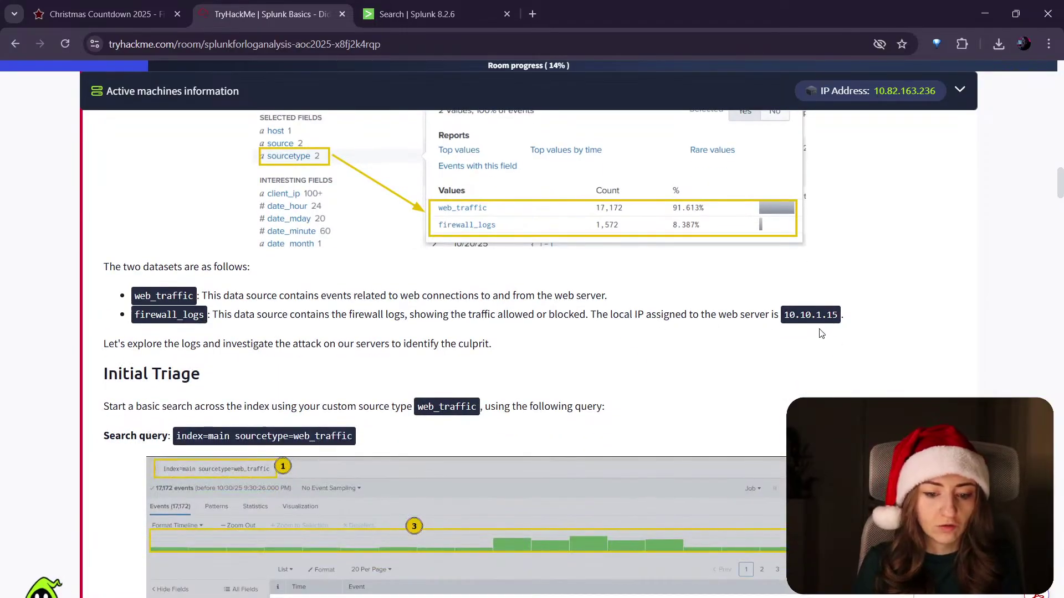
pyautogui.scroll(-2, 821, 333)
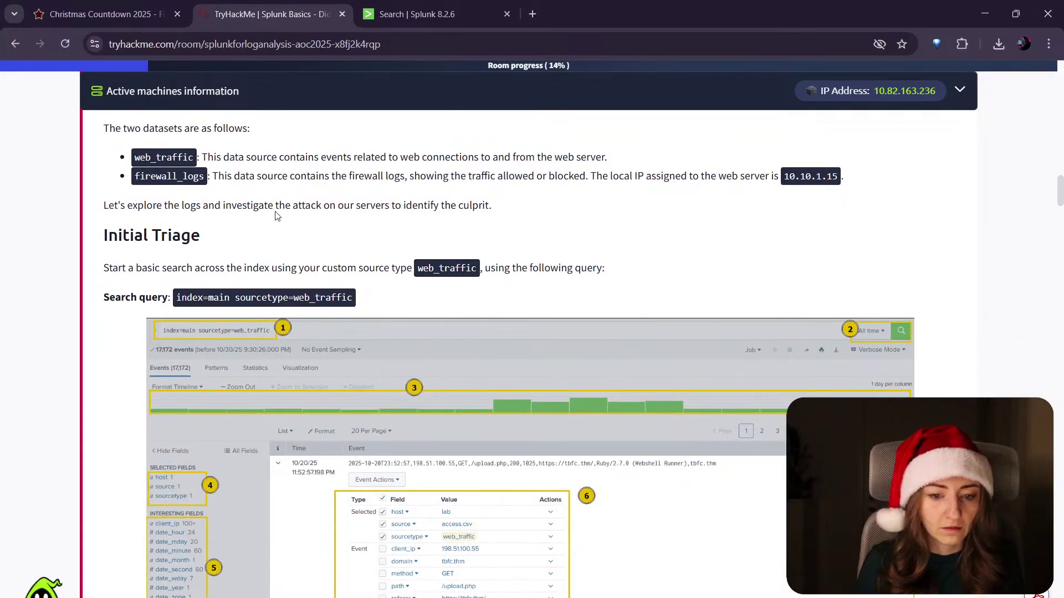
# Step: Filter the Splunk search to sourcetype=firewall_logs, look through its events, and return to the index=main results
pyautogui.click(410, 14)
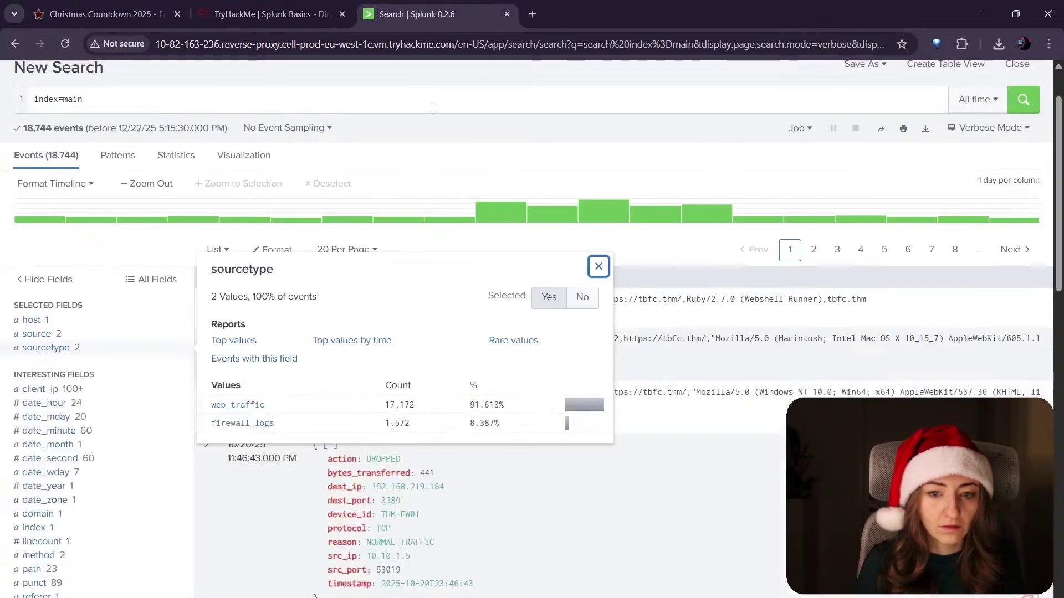
pyautogui.click(265, 423)
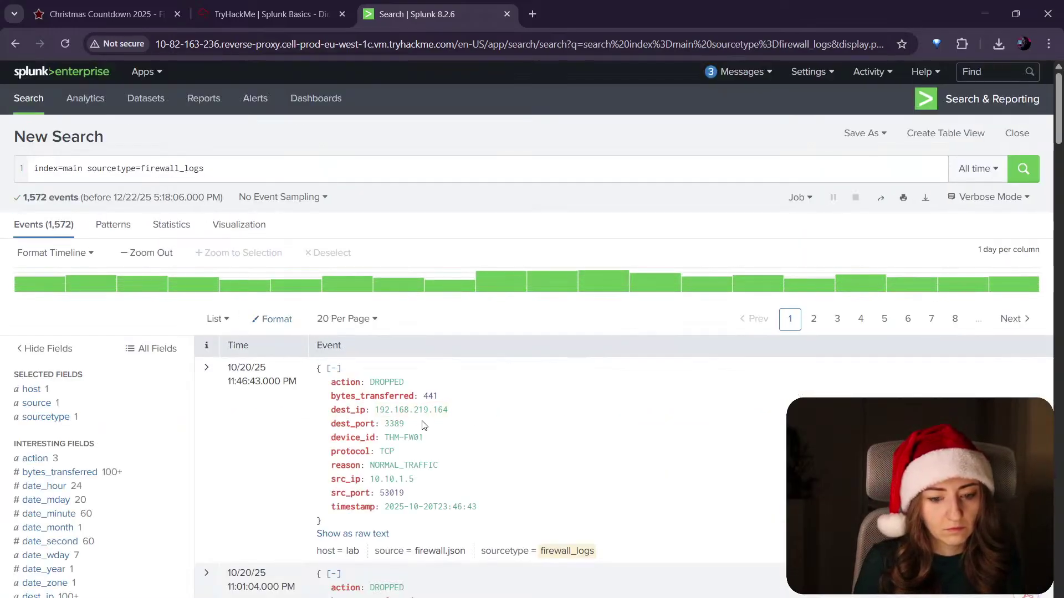
pyautogui.scroll(-10, 421, 440)
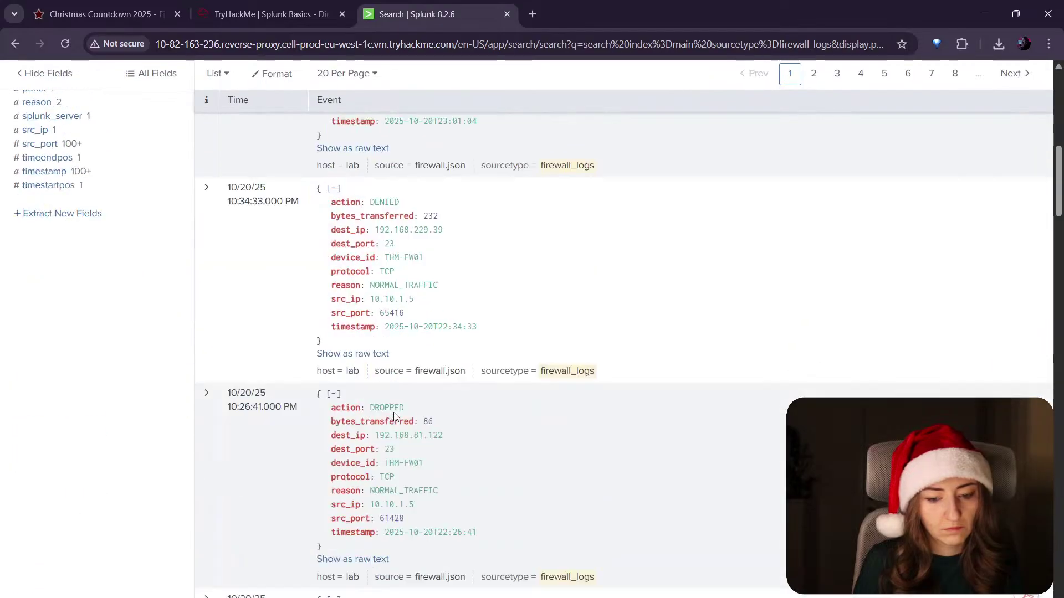
pyautogui.scroll(-10, 394, 413)
pyautogui.scroll(20, 44, 107)
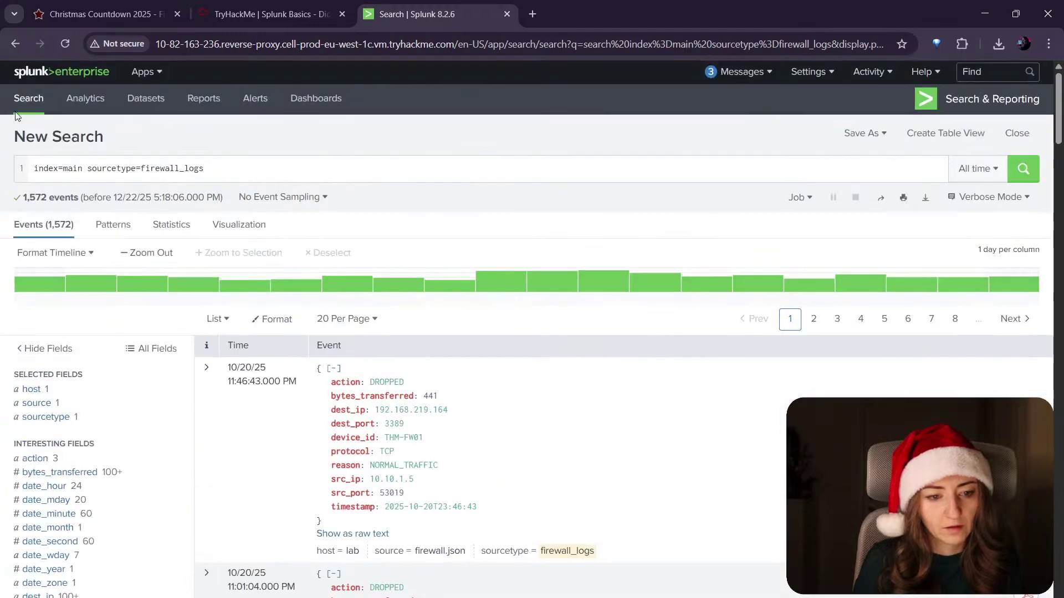
pyautogui.click(17, 46)
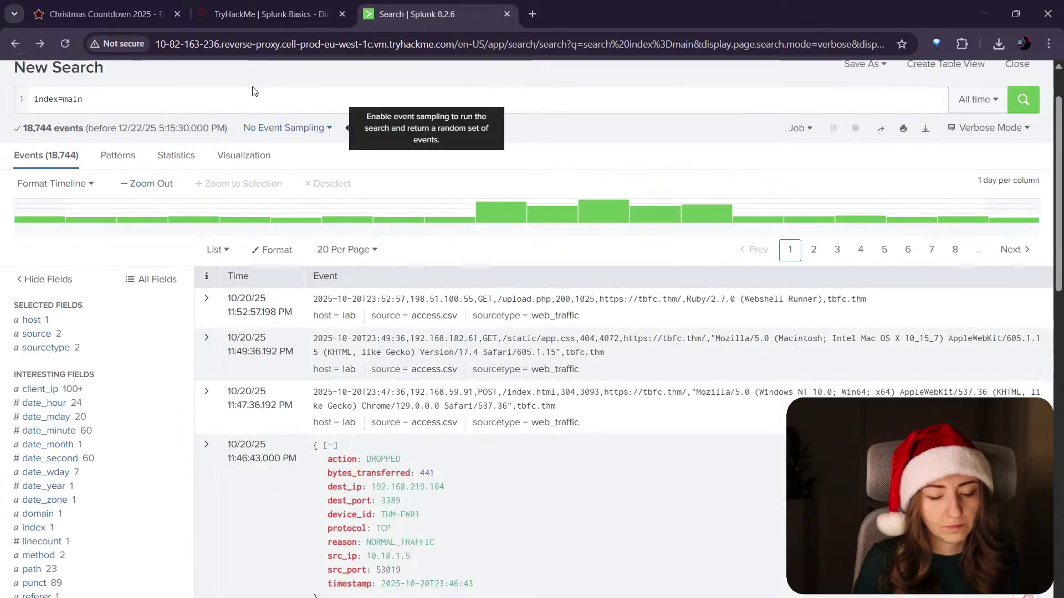
# Step: Examine the values of the host and client_ip fields in the index=main results
pyautogui.click(30, 324)
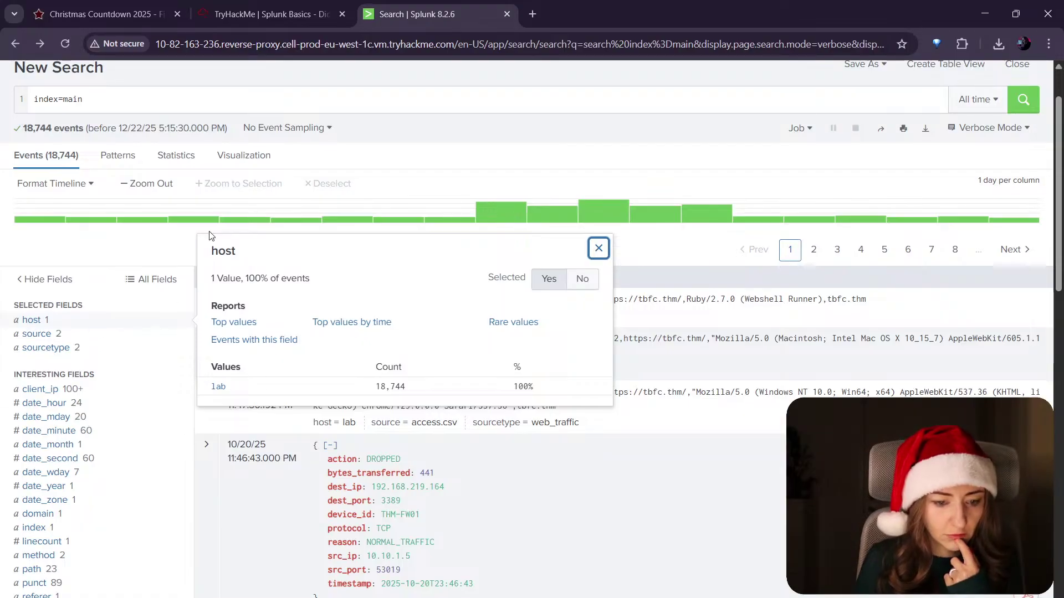
pyautogui.click(188, 269)
pyautogui.scroll(-3, 99, 421)
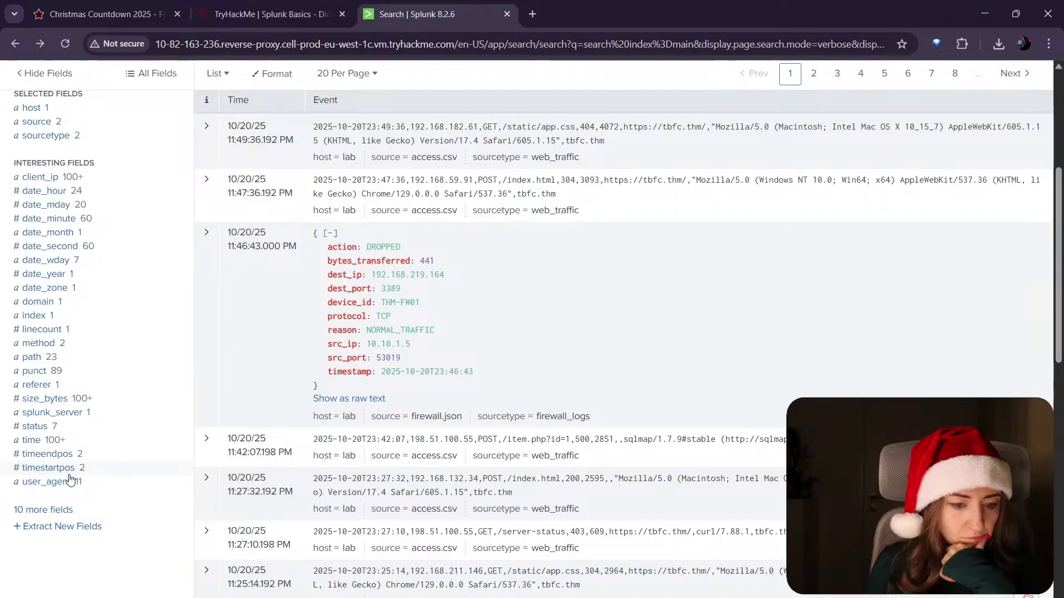
pyautogui.scroll(1, 69, 476)
pyautogui.click(62, 250)
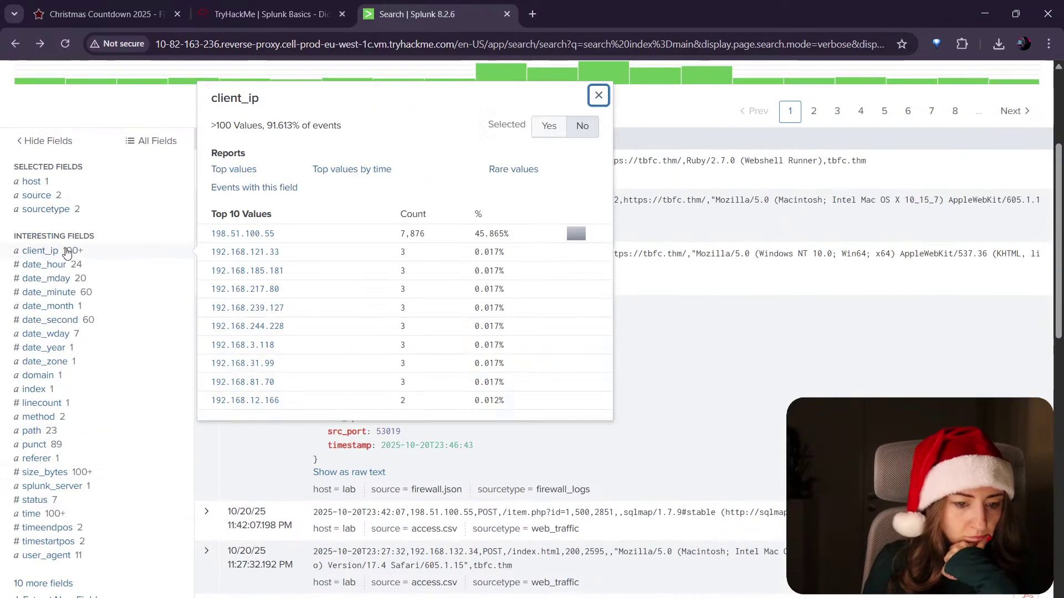
pyautogui.scroll(-3, 294, 265)
pyautogui.scroll(5, 314, 324)
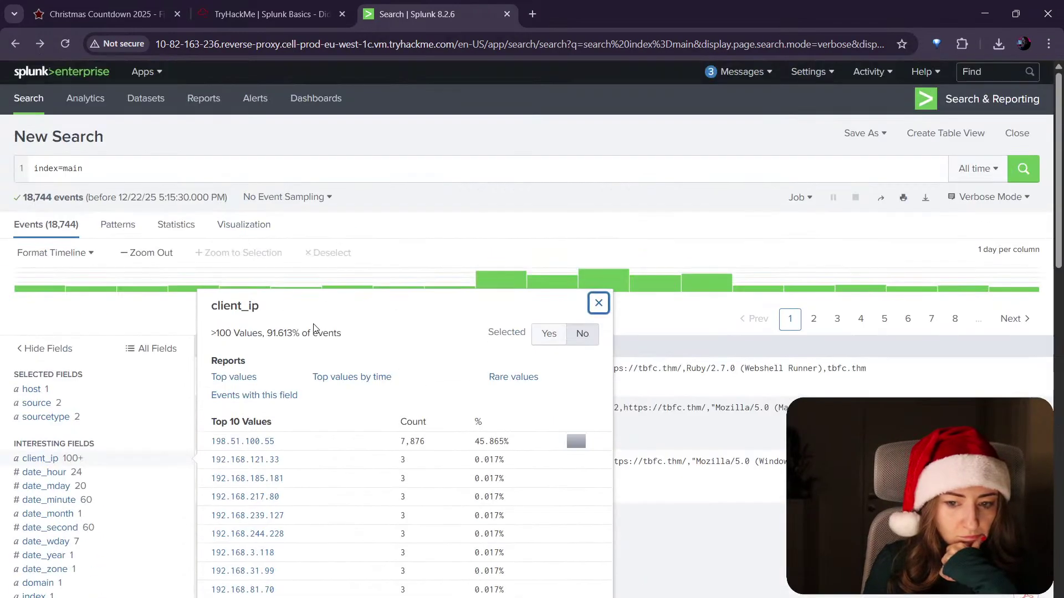
pyautogui.scroll(-2, 160, 201)
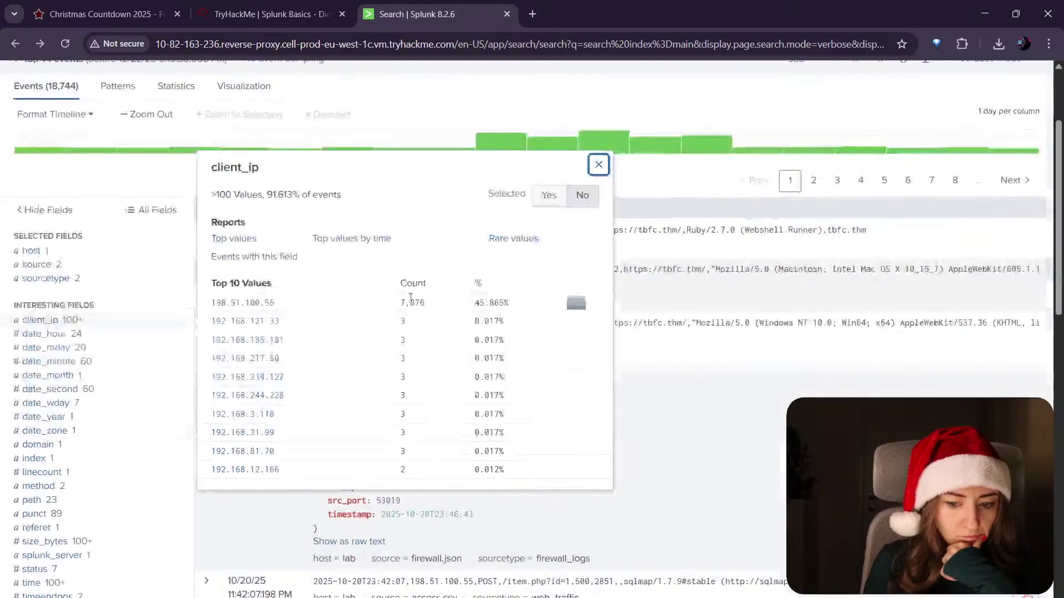
# Step: Close the client_ip value summary and look over the daily event timeline of the index=main search
pyautogui.click(2, 206)
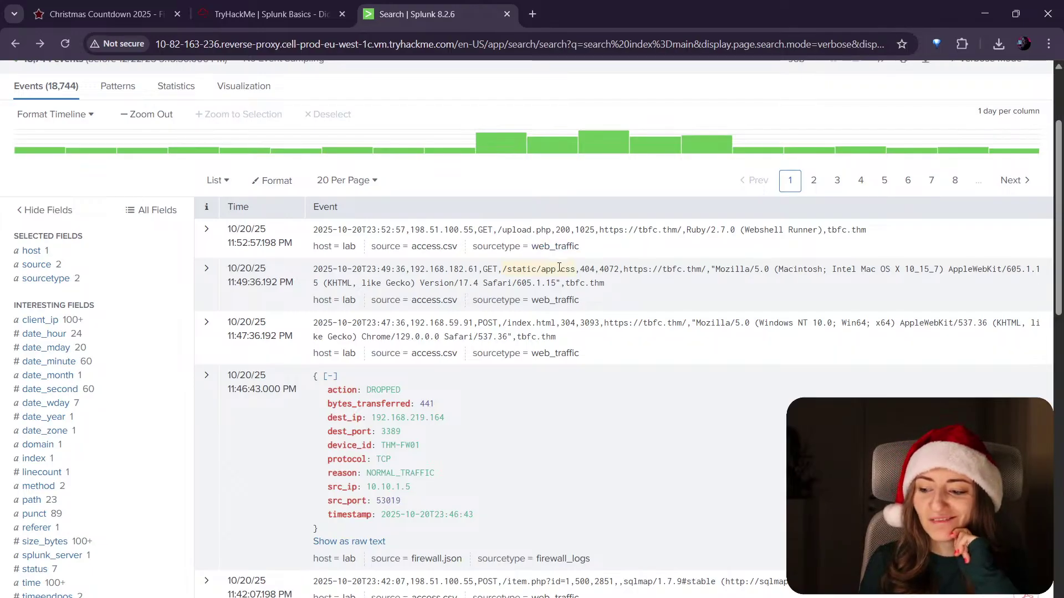
pyautogui.scroll(3, 632, 244)
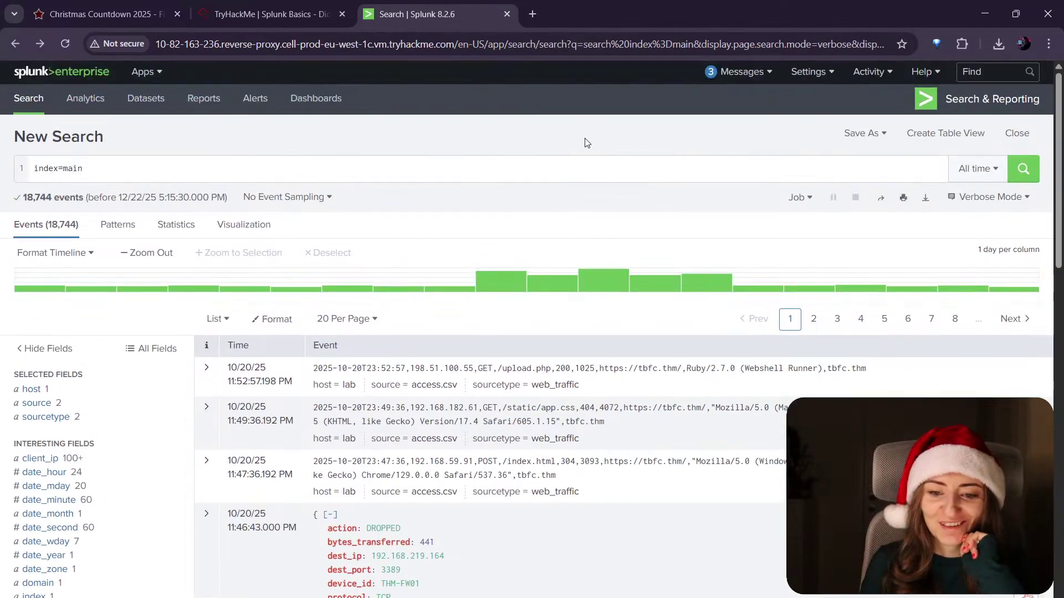
pyautogui.scroll(-1, 589, 145)
pyautogui.moveTo(604, 210)
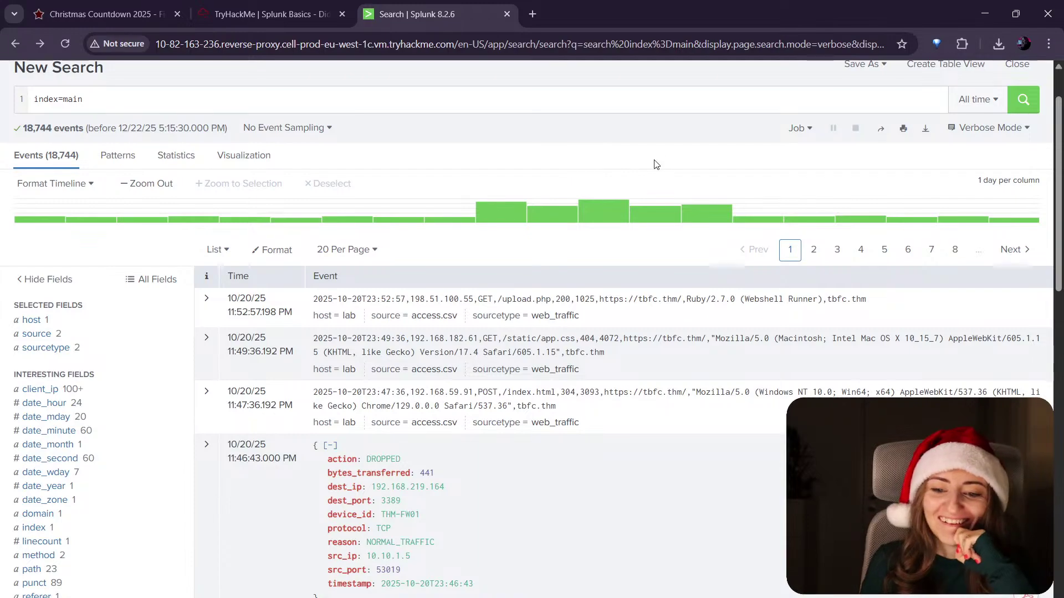
pyautogui.scroll(1, 654, 161)
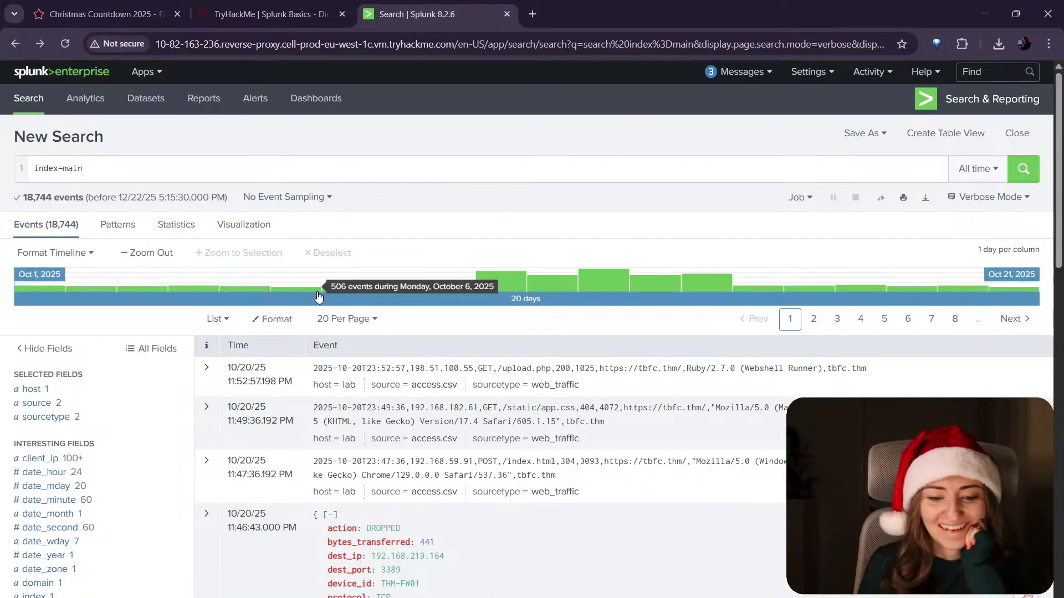
pyautogui.scroll(-1, 166, 311)
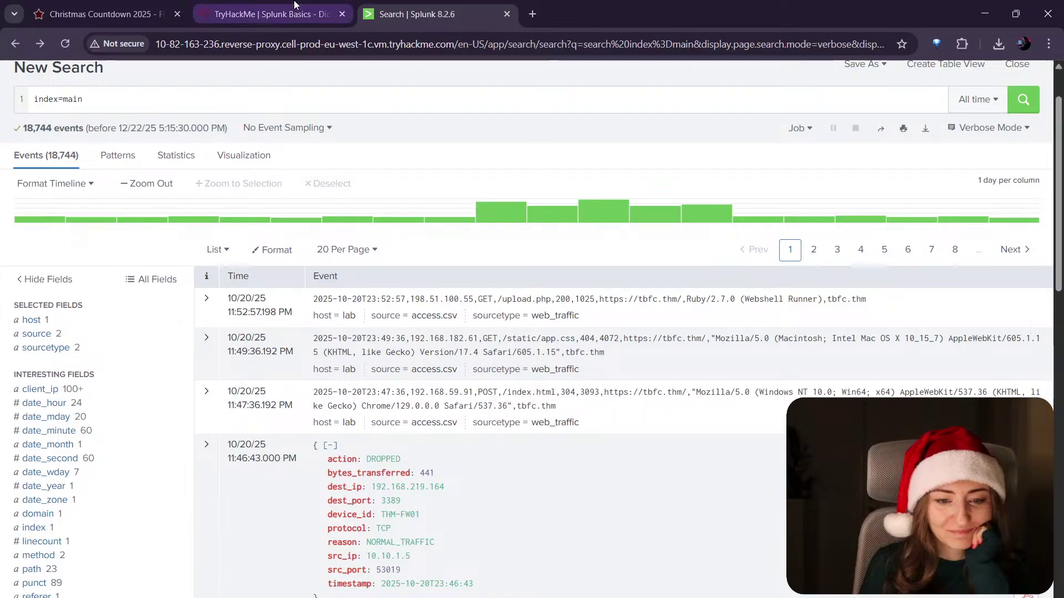
# Step: Read the Initial Triage instruction in the TryHackMe room and filter the Splunk search to sourcetype=web_traffic
pyautogui.click(318, 13)
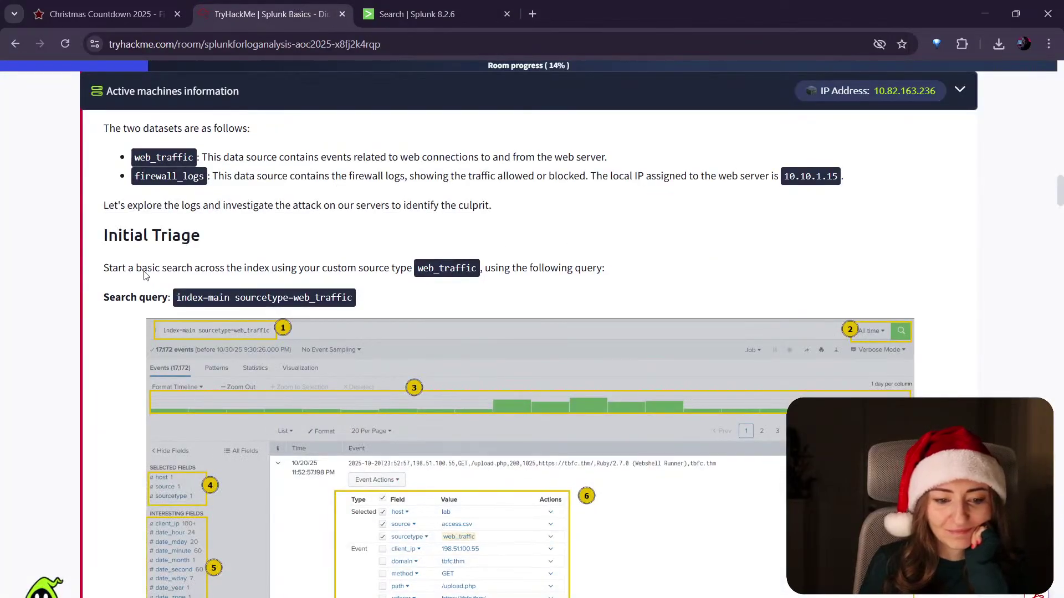
pyautogui.scroll(-1, 160, 188)
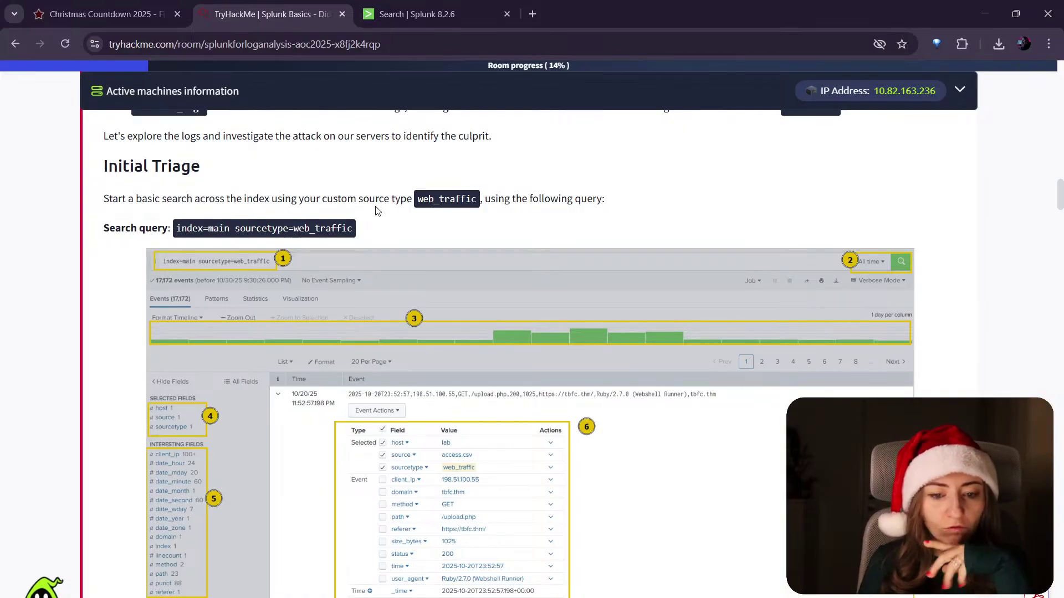
pyautogui.click(531, 13)
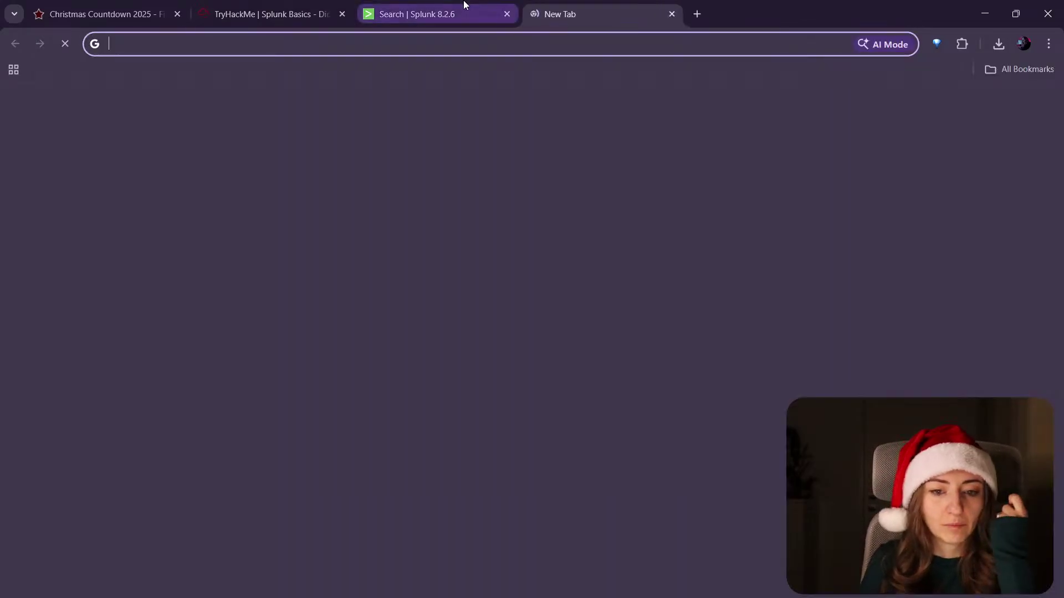
pyautogui.click(424, 11)
pyautogui.click(671, 14)
pyautogui.click(105, 349)
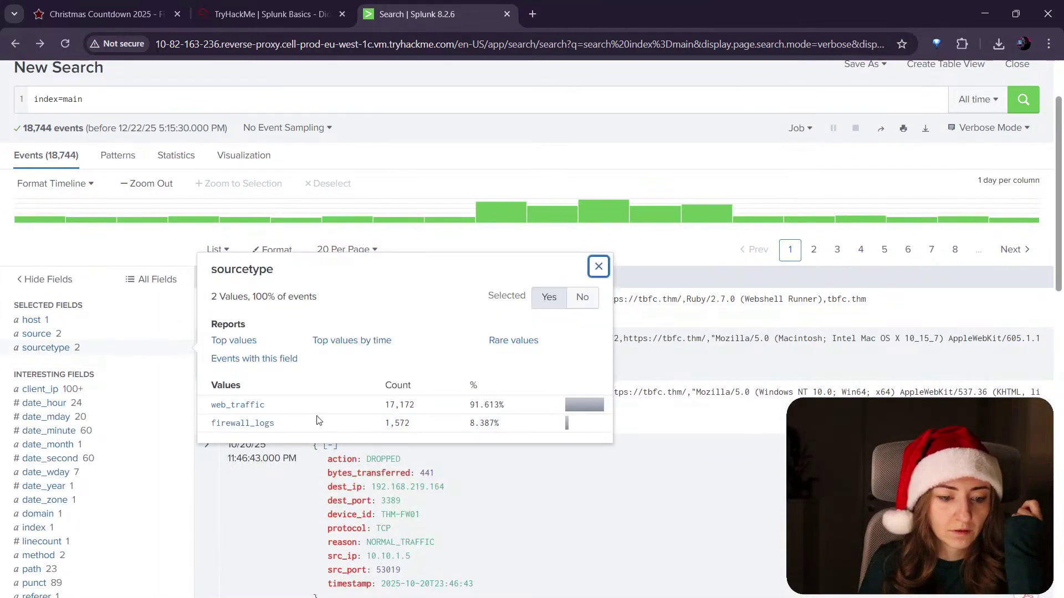
pyautogui.click(243, 410)
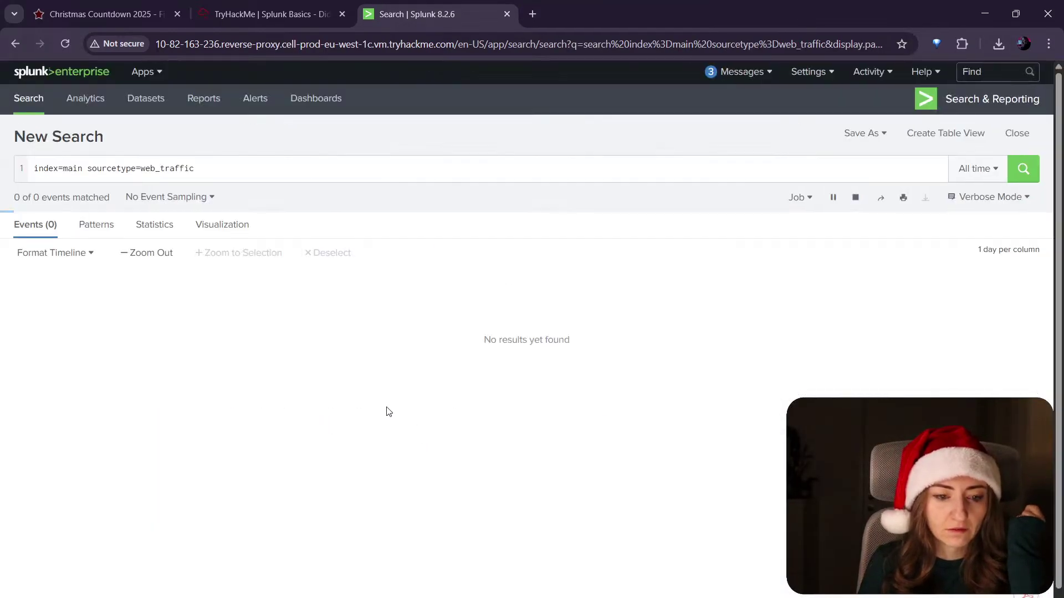
# Step: Compare the filtered Splunk search query with the query given under Initial Triage in the TryHackMe room
pyautogui.moveTo(88, 166); pyautogui.dragTo(230, 166)
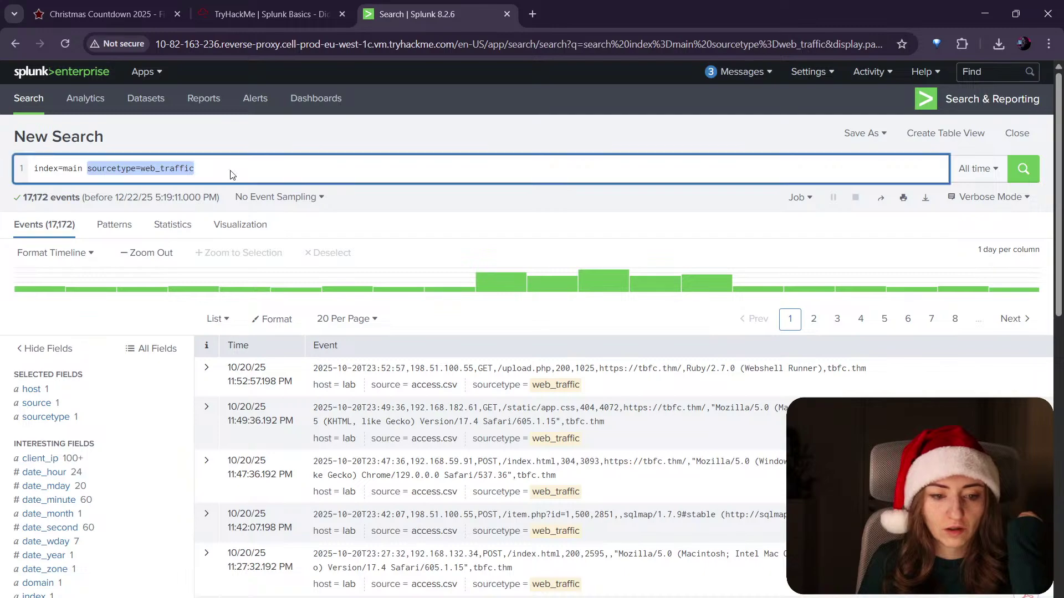
pyautogui.click(230, 166)
pyautogui.click(231, 12)
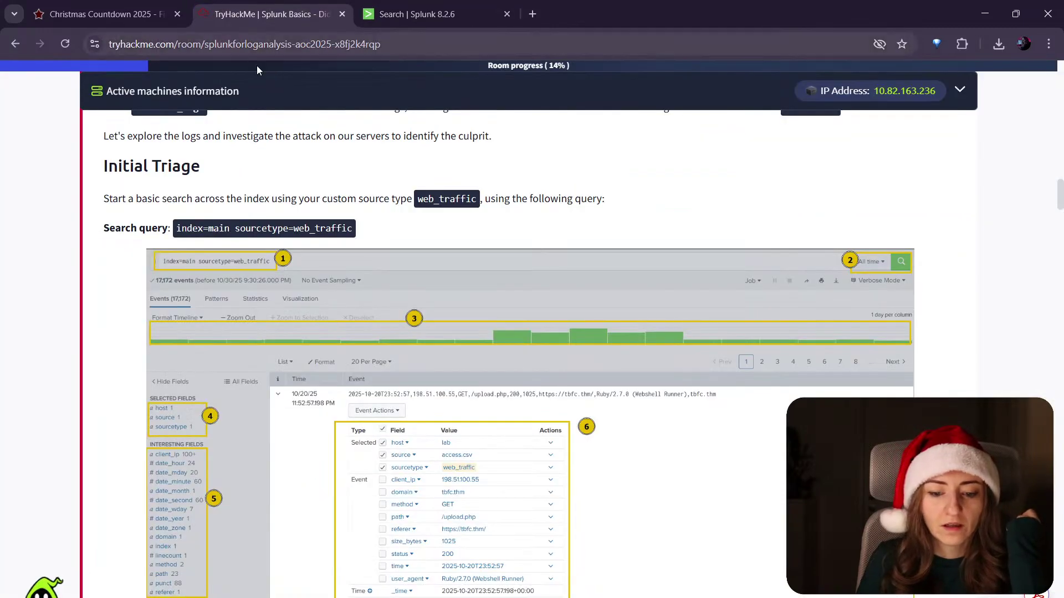
pyautogui.scroll(-1, 410, 419)
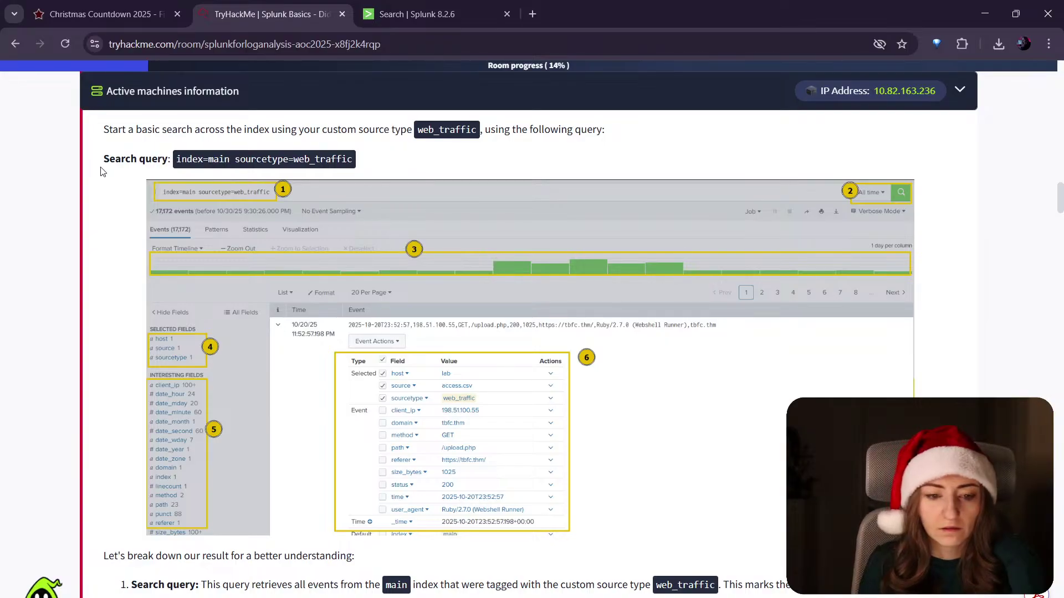
pyautogui.moveTo(178, 167); pyautogui.dragTo(353, 162)
pyautogui.click(417, 14)
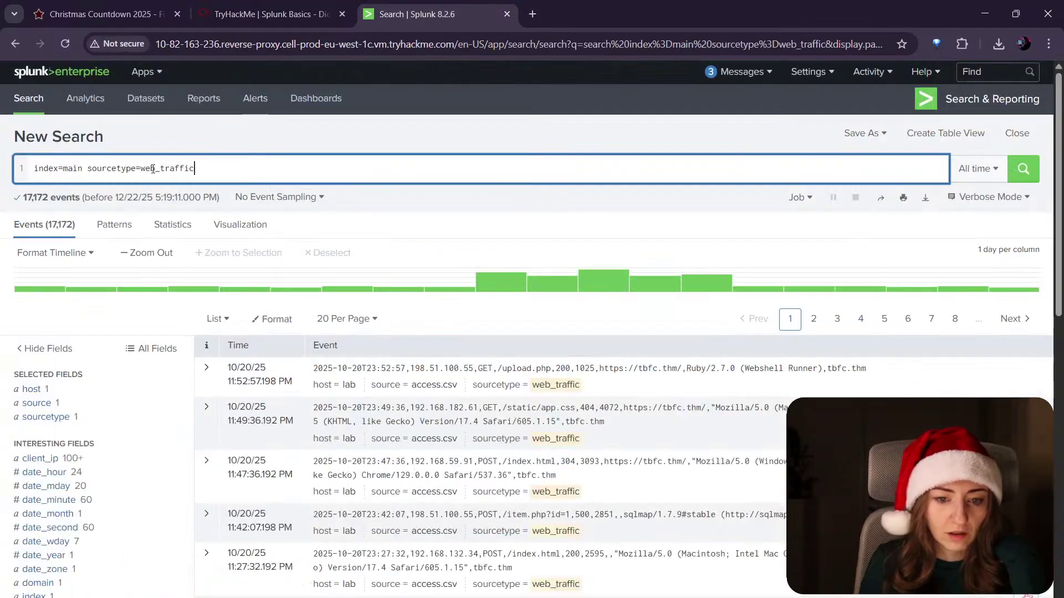
pyautogui.click(271, 13)
# Step: Study the annotated Splunk screenshot and read the Search query explanation about the main index and web_traffic source type
pyautogui.scroll(-4, 369, 165)
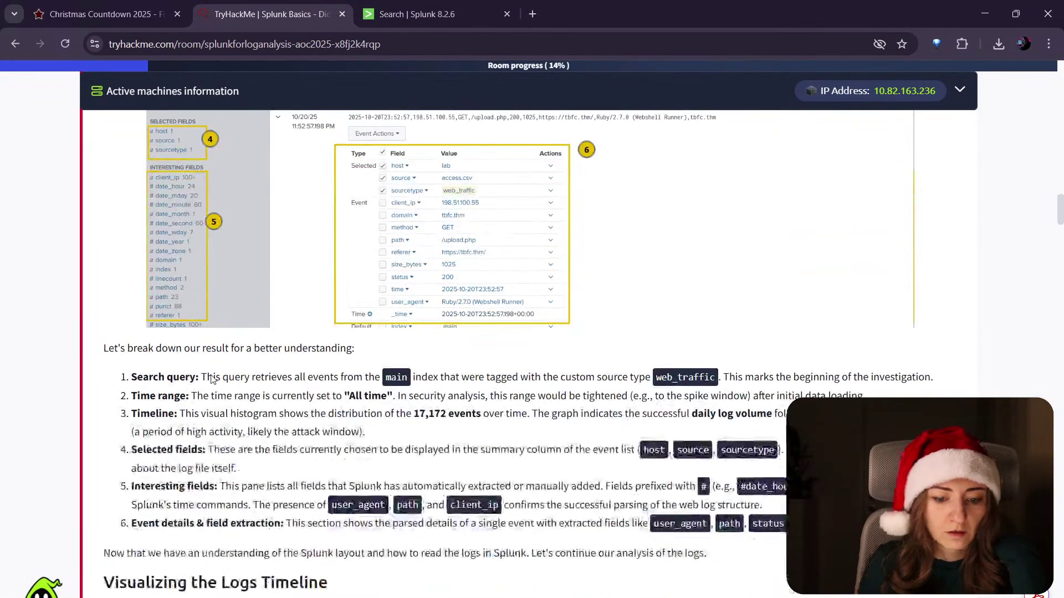
pyautogui.scroll(1, 406, 387)
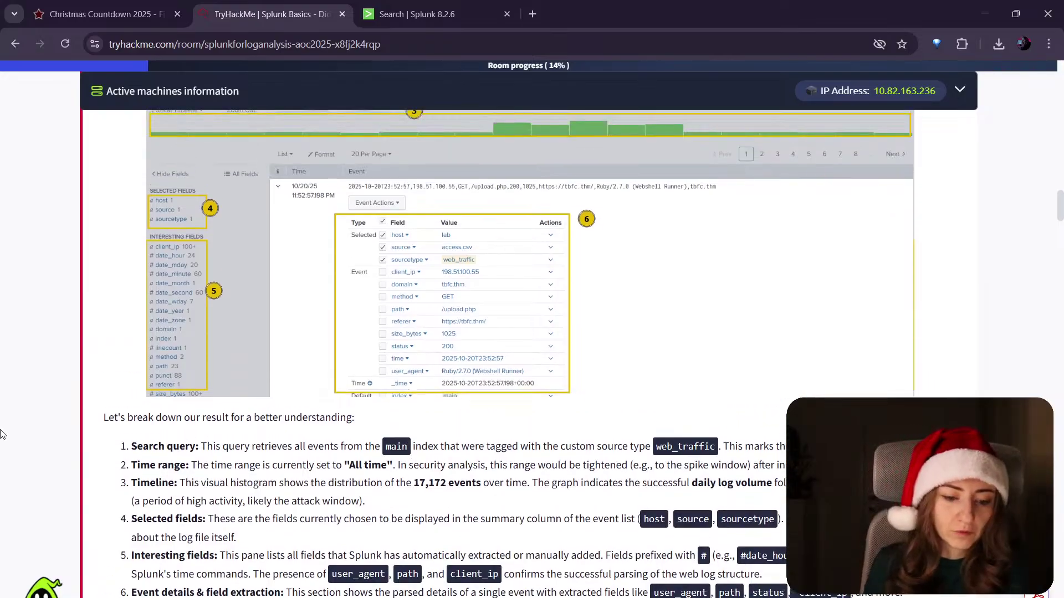
pyautogui.scroll(1, 77, 433)
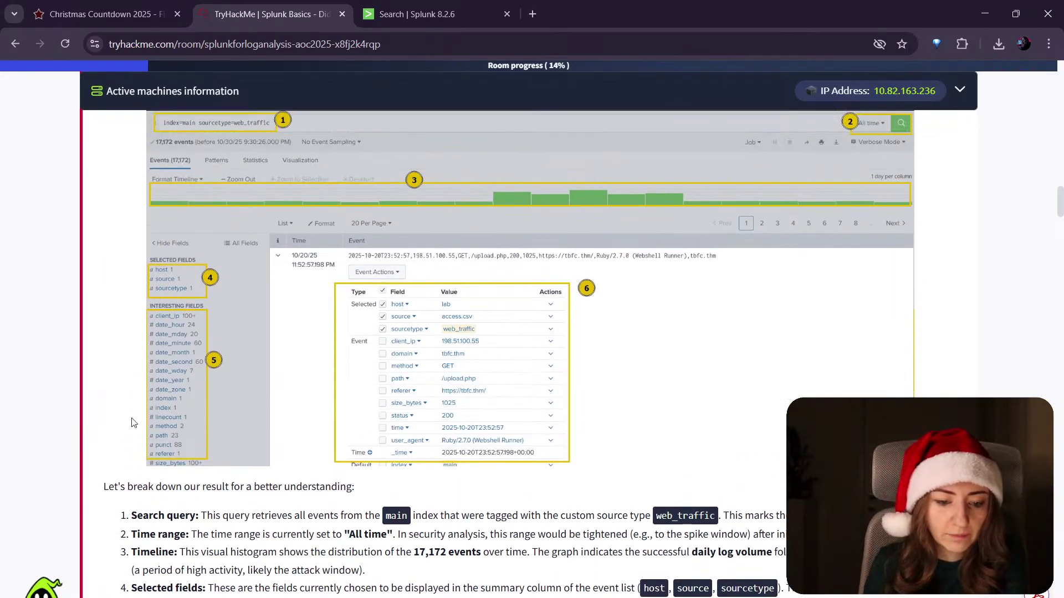
pyautogui.scroll(1, 276, 225)
pyautogui.scroll(-1, 277, 195)
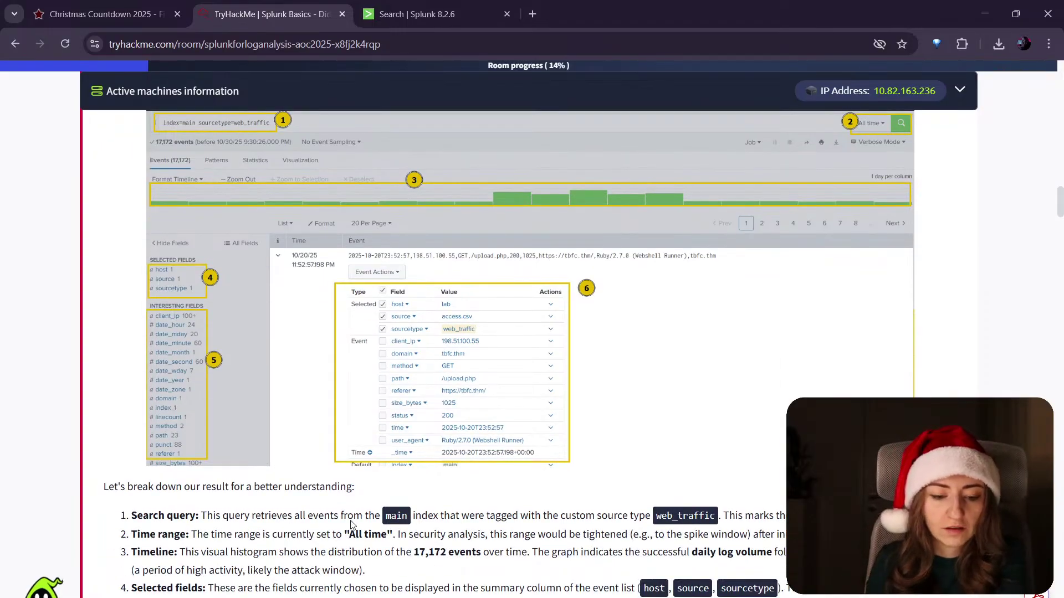
pyautogui.scroll(-1, 479, 512)
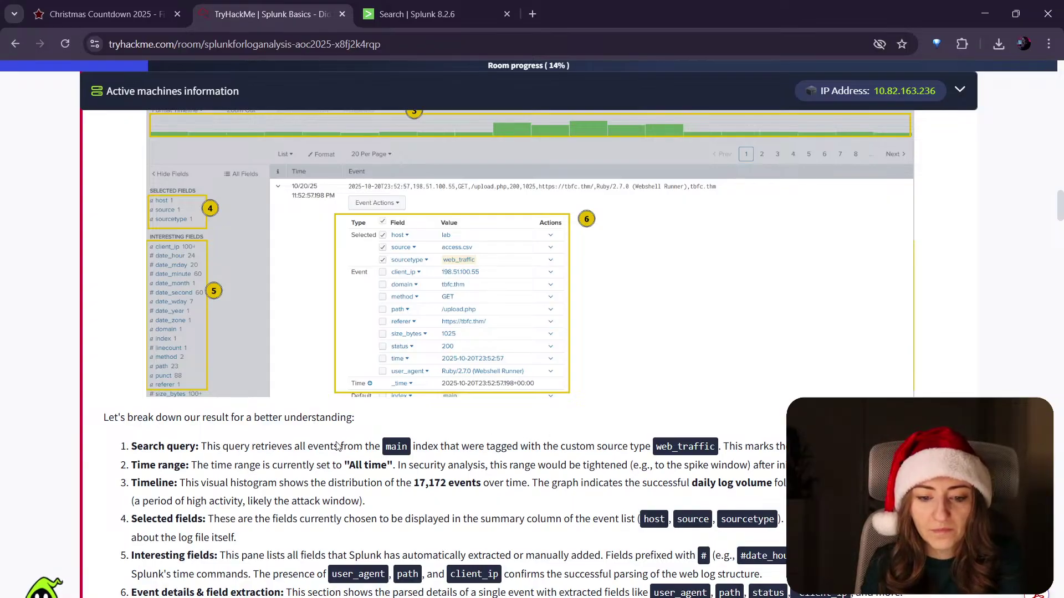
pyautogui.moveTo(328, 449); pyautogui.dragTo(443, 449)
pyautogui.click(365, 448)
pyautogui.click(446, 449)
pyautogui.moveTo(519, 448); pyautogui.dragTo(720, 448)
pyautogui.click(720, 448)
# Step: Switch to Splunk and match the sourcetype=web_traffic part of the query to the sourcetype shown on the first event
pyautogui.click(409, 14)
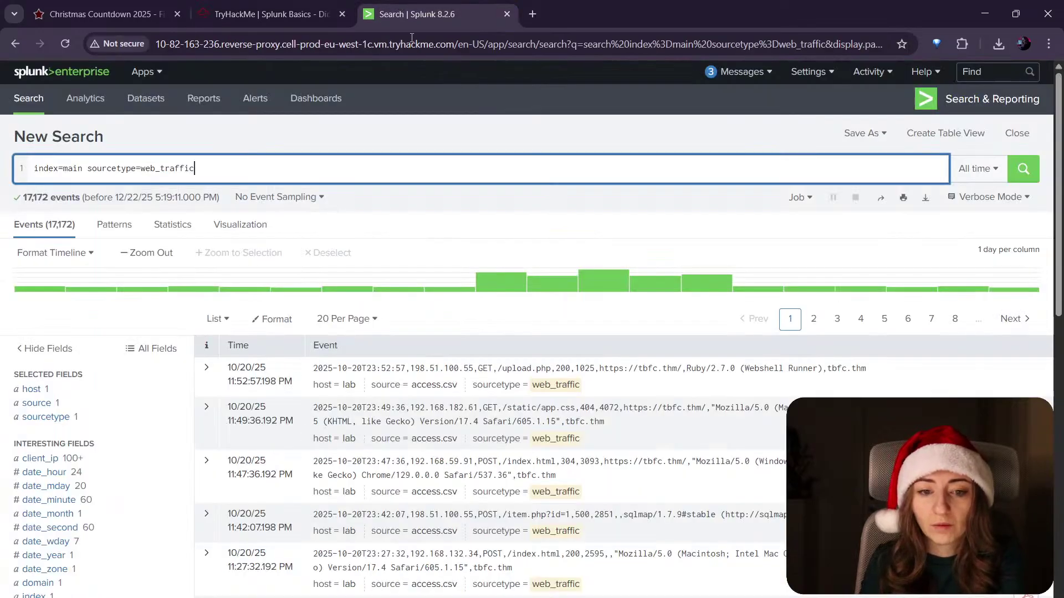
pyautogui.moveTo(86, 168); pyautogui.dragTo(301, 171)
pyautogui.moveTo(198, 168); pyautogui.dragTo(169, 170)
pyautogui.moveTo(475, 385); pyautogui.dragTo(604, 385)
pyautogui.click(607, 389)
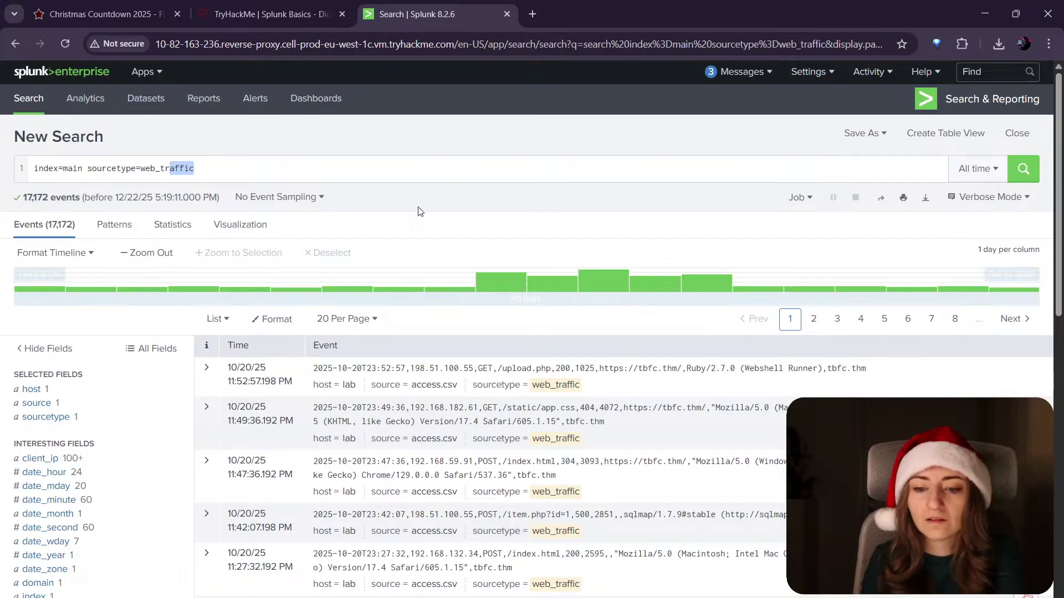
# Step: Return to the TryHackMe breakdown and match the Time range explanation to marker 2 in the annotated screenshot
pyautogui.click(207, 4)
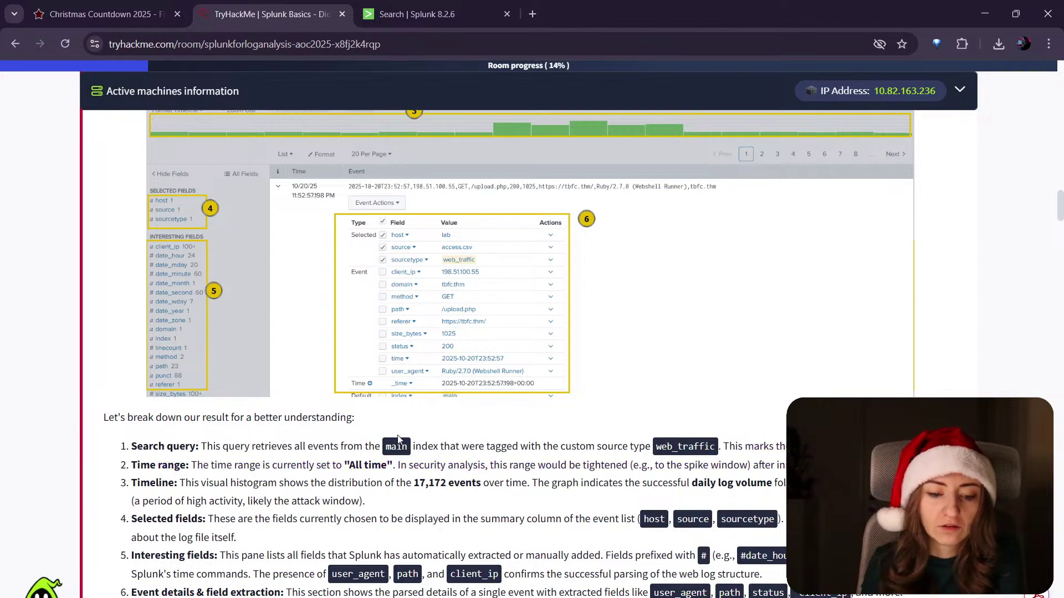
pyautogui.scroll(-1, 246, 408)
pyautogui.scroll(2, 188, 543)
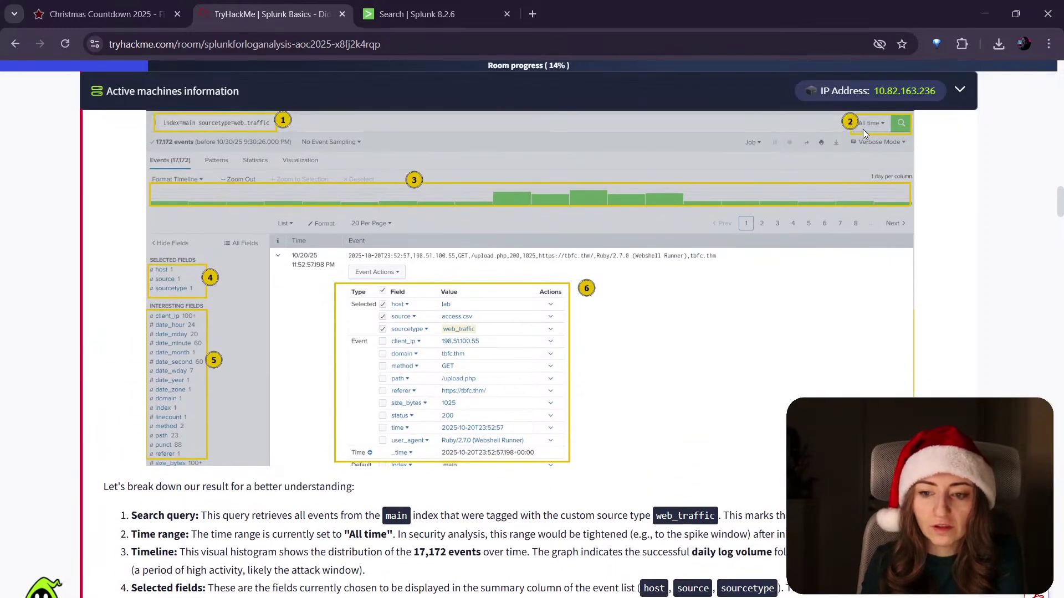
pyautogui.scroll(-1, 856, 166)
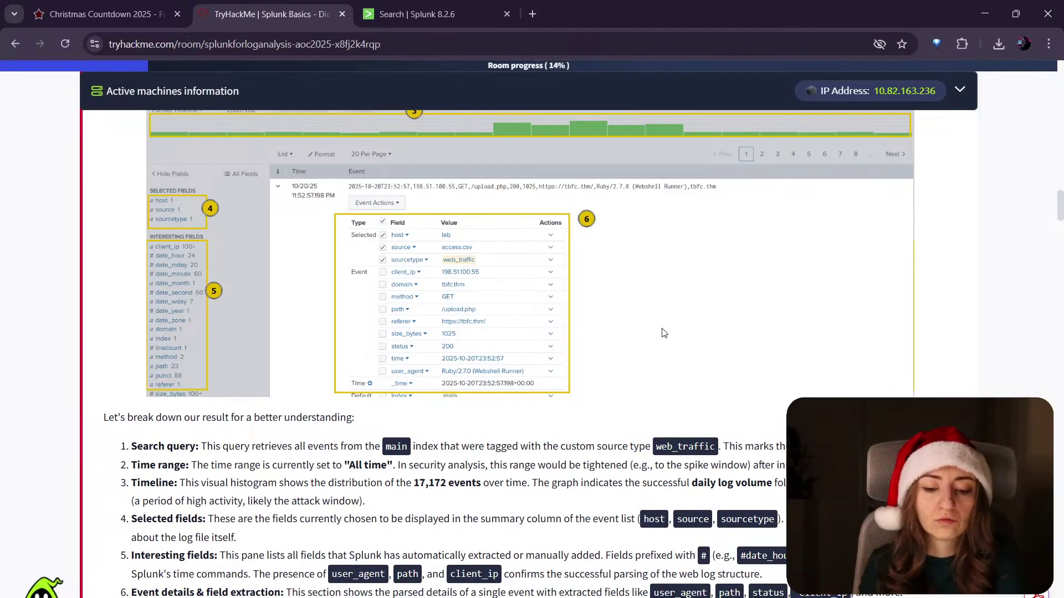
# Step: Read the Timeline explanation and compare its histogram and event count with the web_traffic results in Splunk
pyautogui.tripleClick(138, 488)
pyautogui.click(154, 484)
pyautogui.scroll(2, 363, 267)
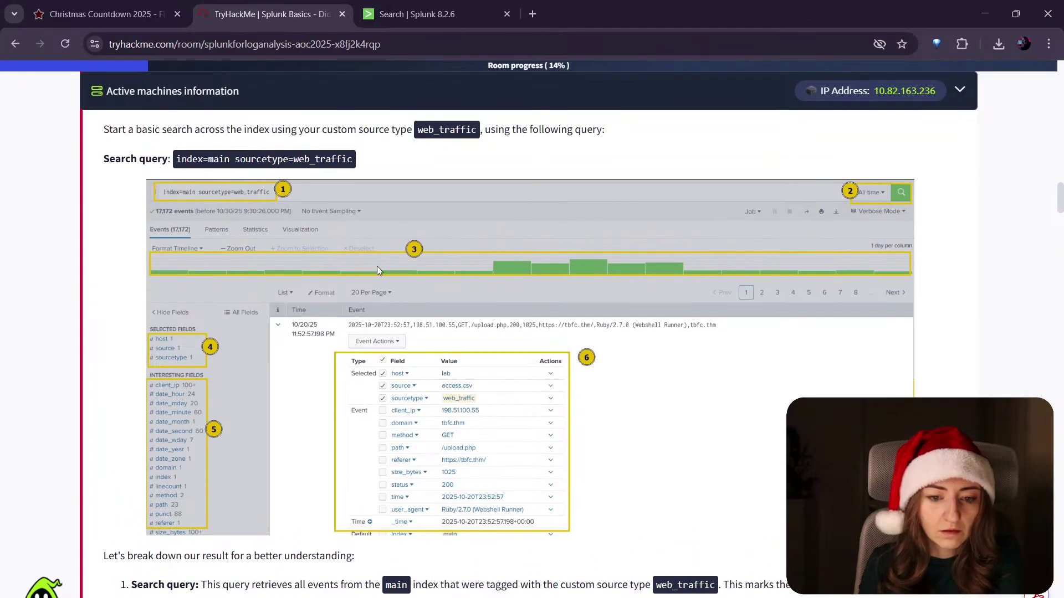
pyautogui.scroll(-1, 626, 252)
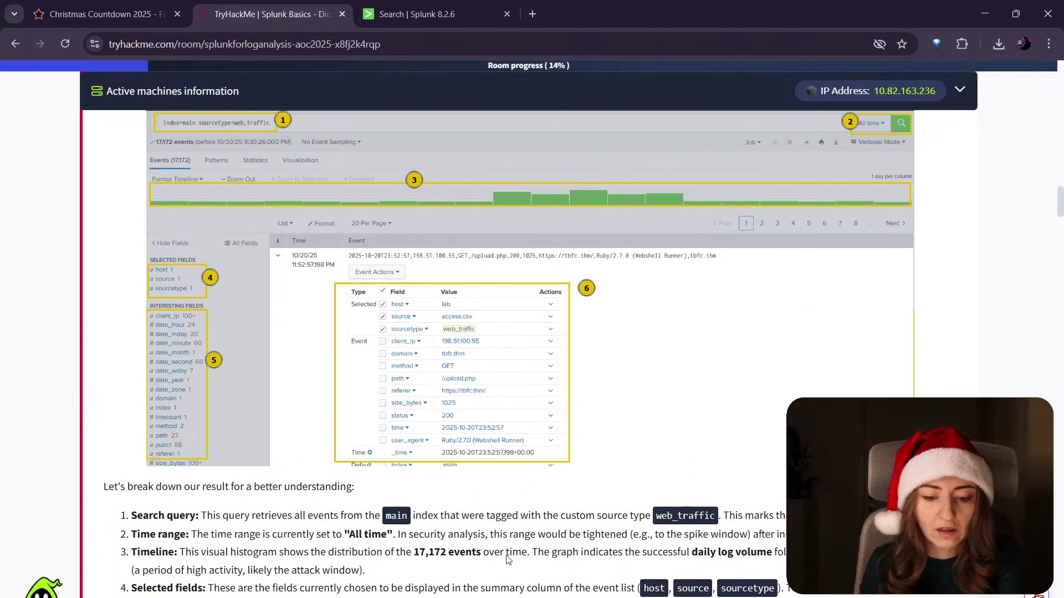
pyautogui.scroll(1, 462, 549)
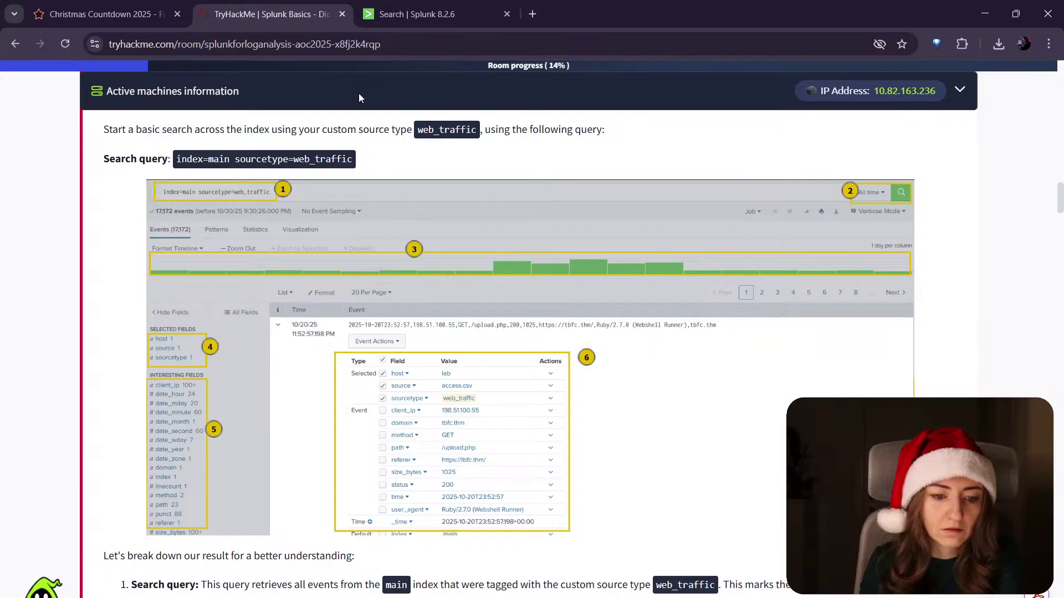
pyautogui.hotkey('ctrl', 'Tab')
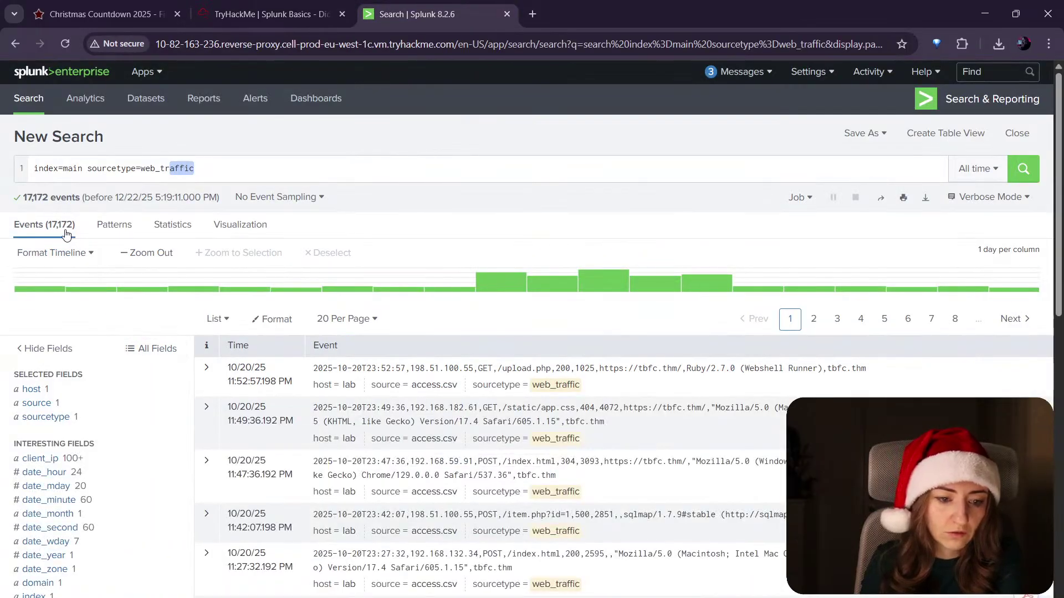
pyautogui.click(261, 14)
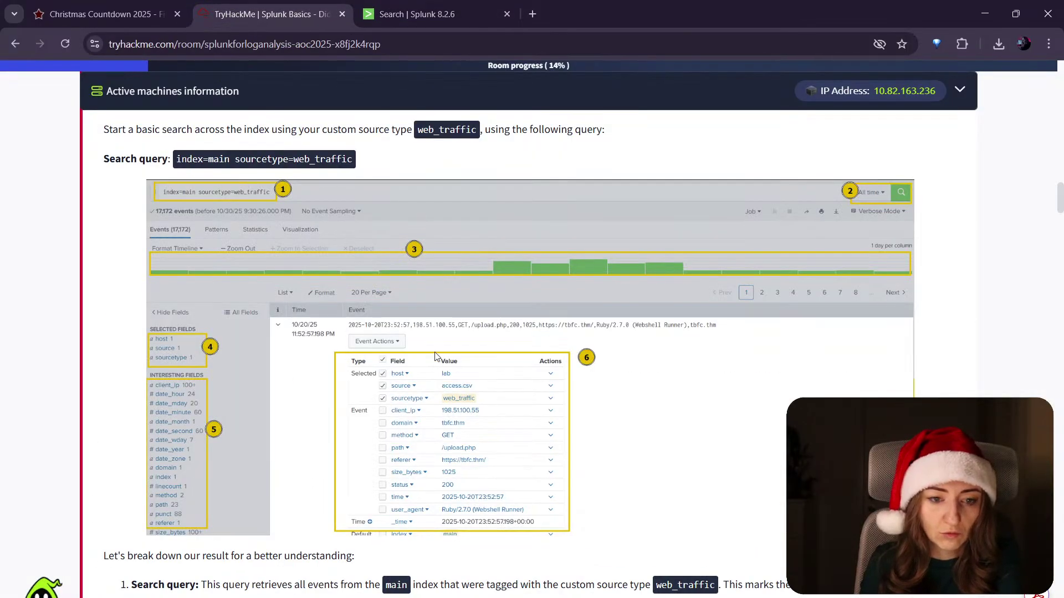
# Step: Read the Selected fields explanation and compare host, source and sourcetype with the selected fields shown in Splunk
pyautogui.scroll(-4, 435, 345)
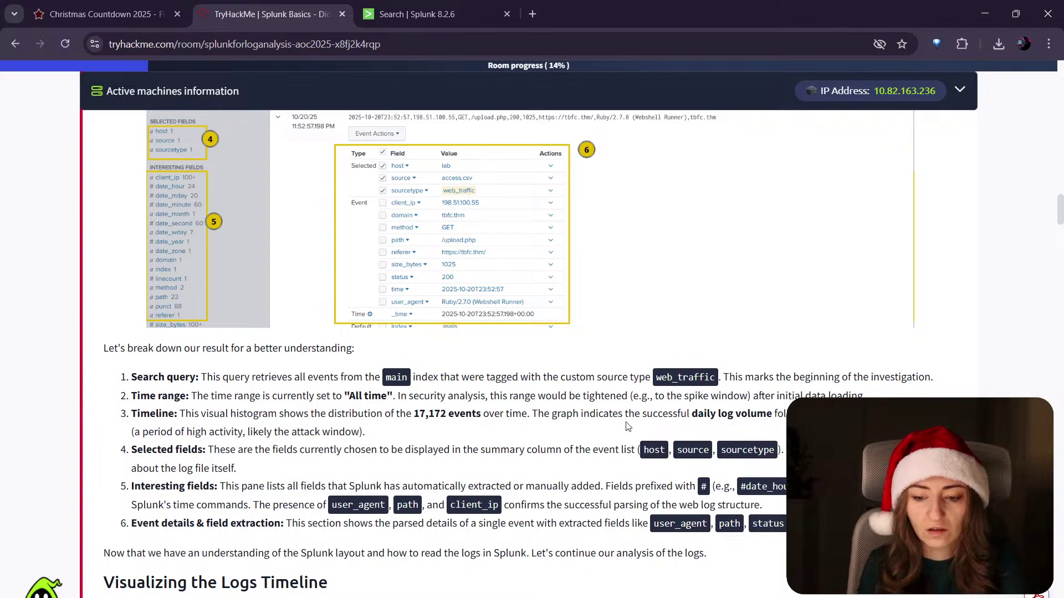
pyautogui.scroll(-1, 247, 405)
pyautogui.scroll(1, 244, 407)
pyautogui.scroll(1, 246, 407)
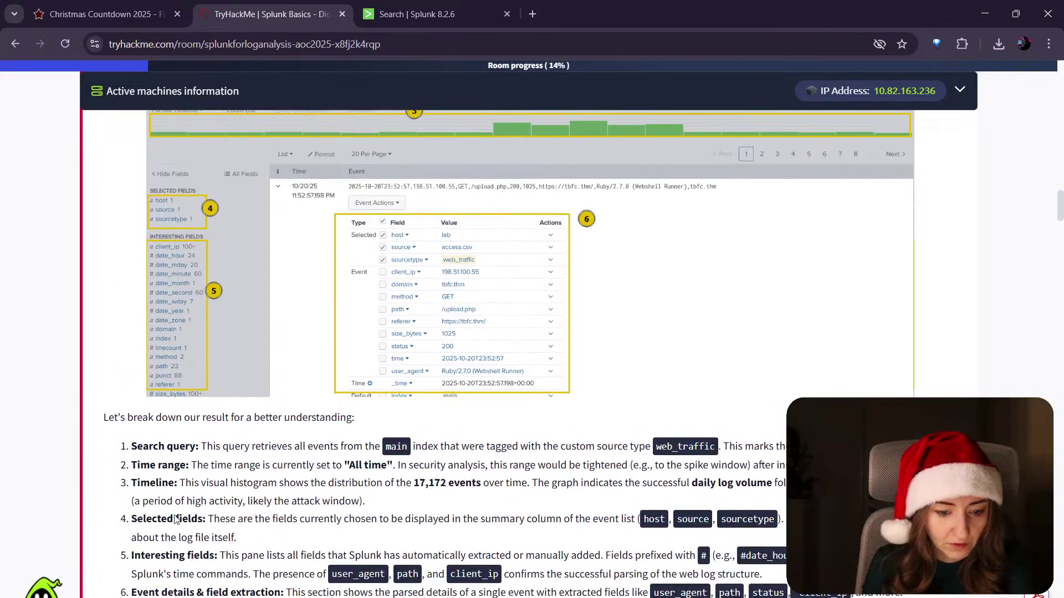
pyautogui.moveTo(265, 520); pyautogui.dragTo(360, 523)
pyautogui.click(218, 495)
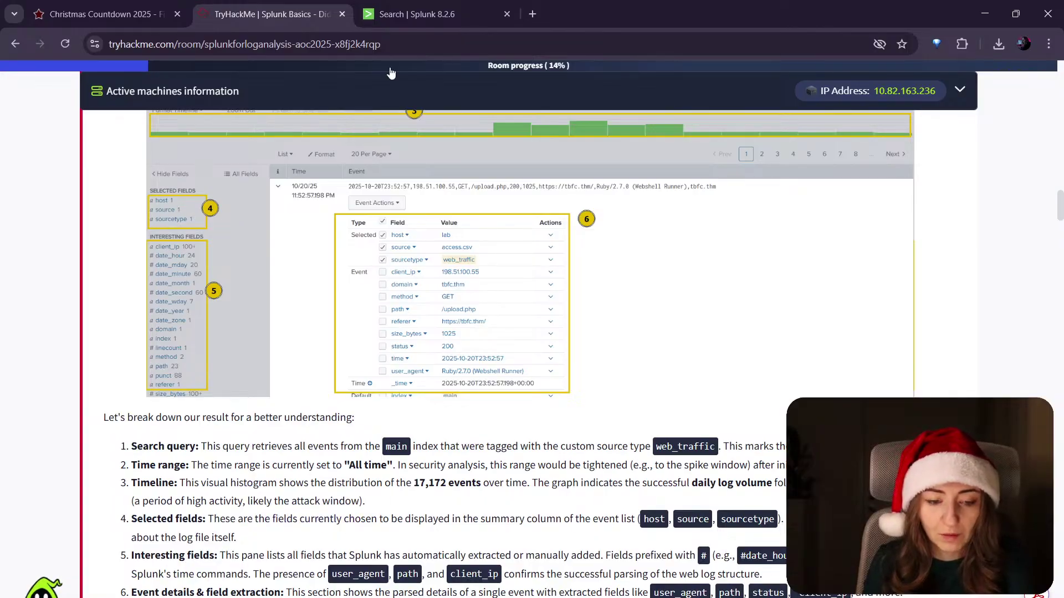
pyautogui.click(444, 17)
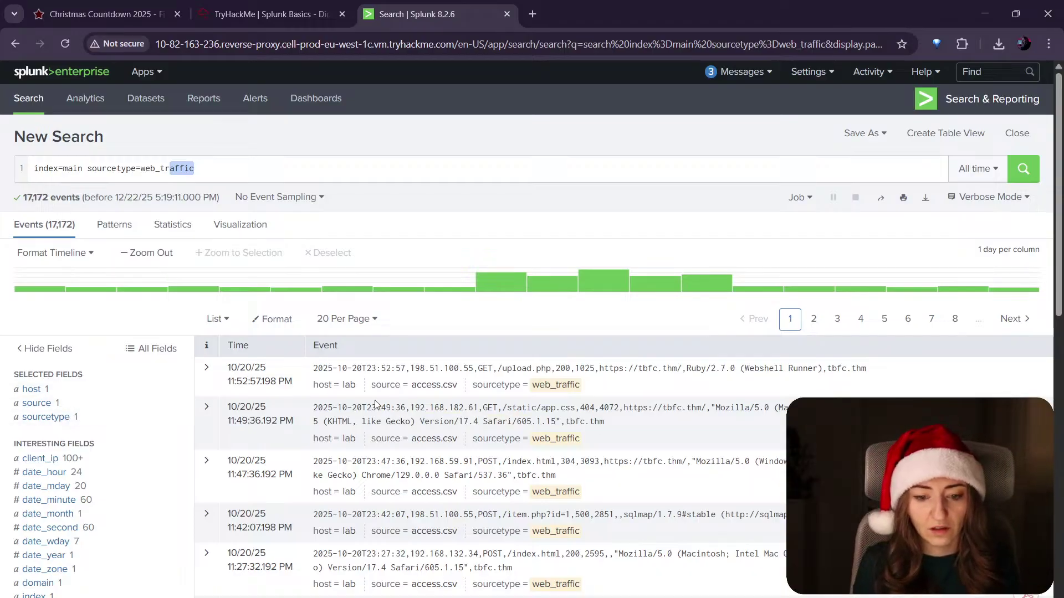
# Step: Return to the TryHackMe breakdown and match the Interesting fields explanation to marker 5 in the annotated screenshot
pyautogui.click(260, 5)
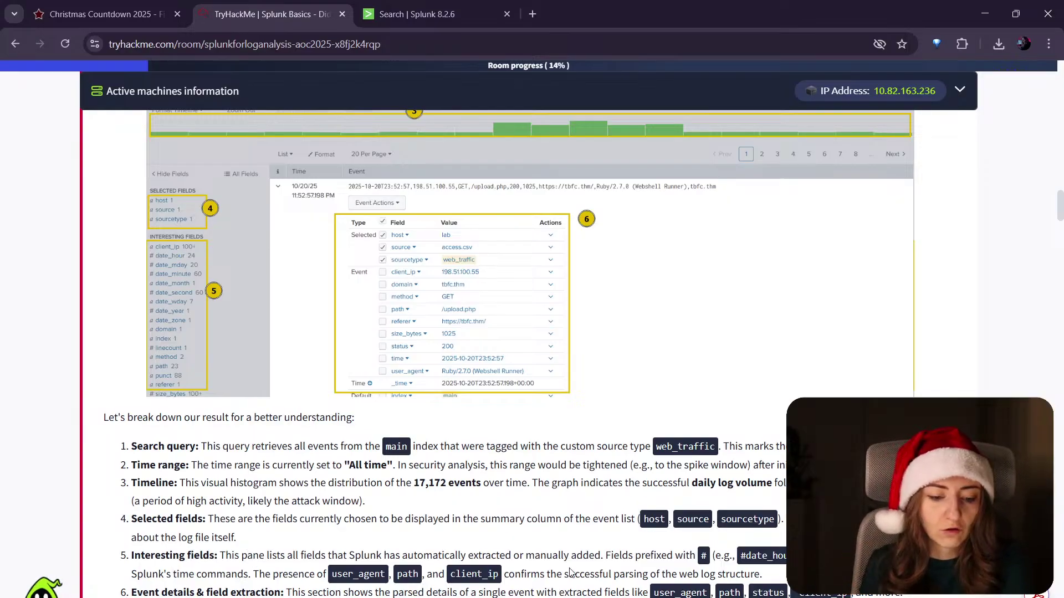
pyautogui.scroll(-1, 364, 486)
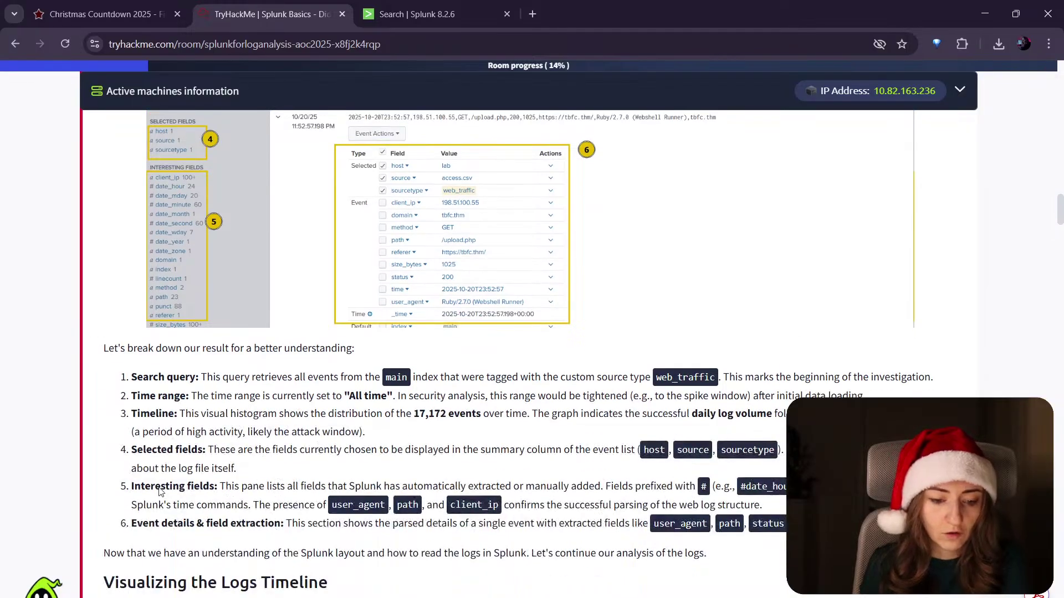
pyautogui.scroll(1, 220, 497)
pyautogui.scroll(-1, 220, 497)
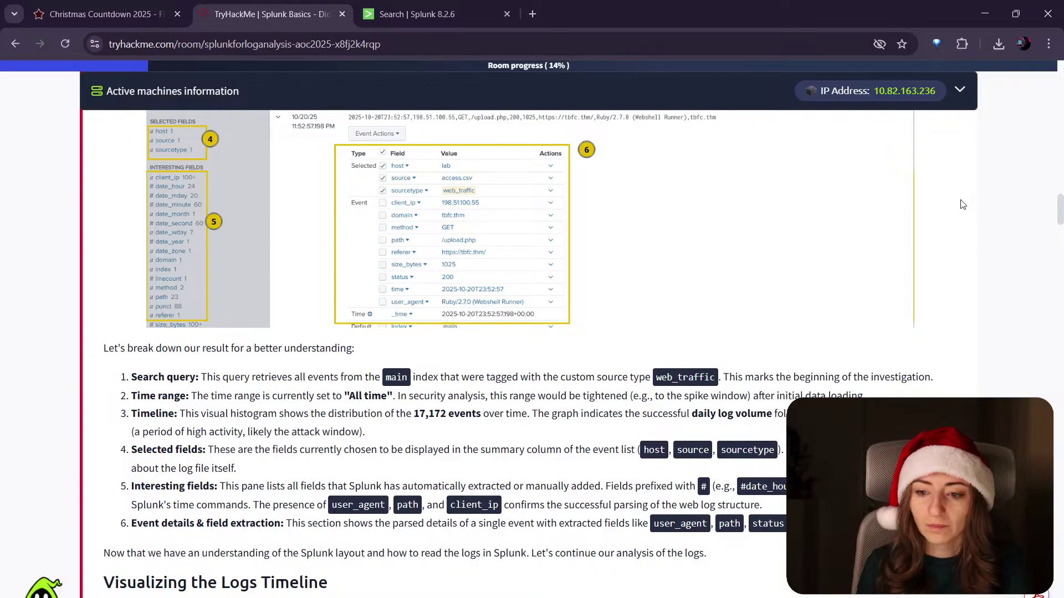
# Step: Try viewing the TryHackMe room page in an Italian translation and restore the original English text
pyautogui.click(664, 328)
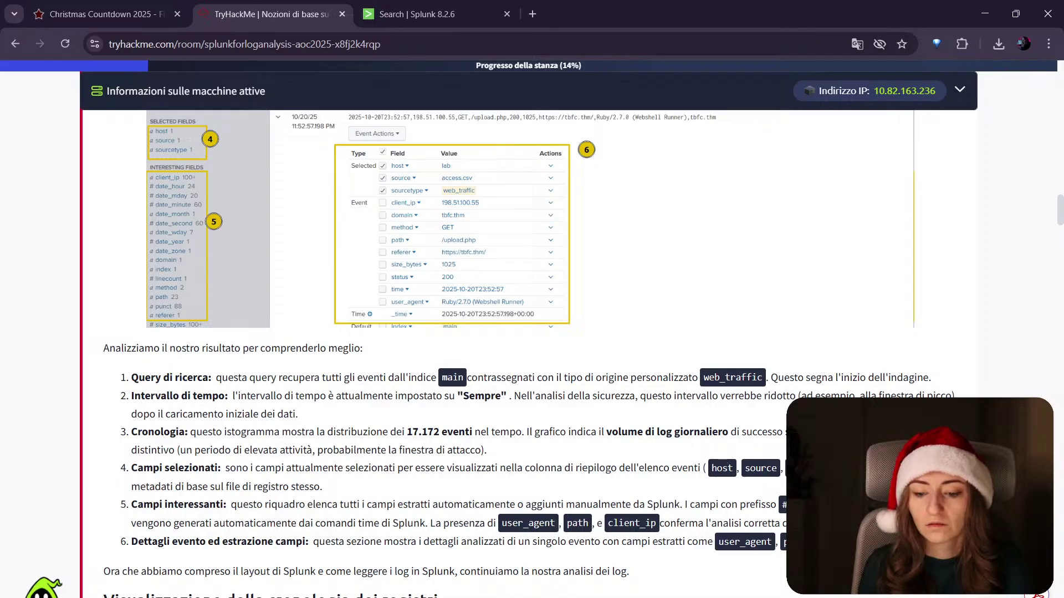
pyautogui.scroll(-1, 878, 393)
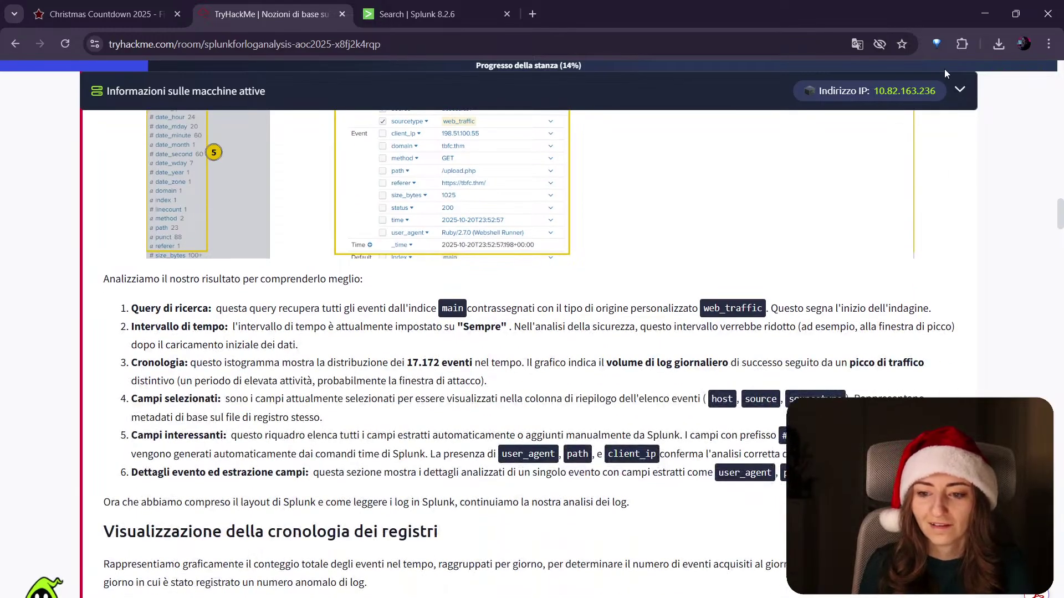
pyautogui.scroll(20, 242, 380)
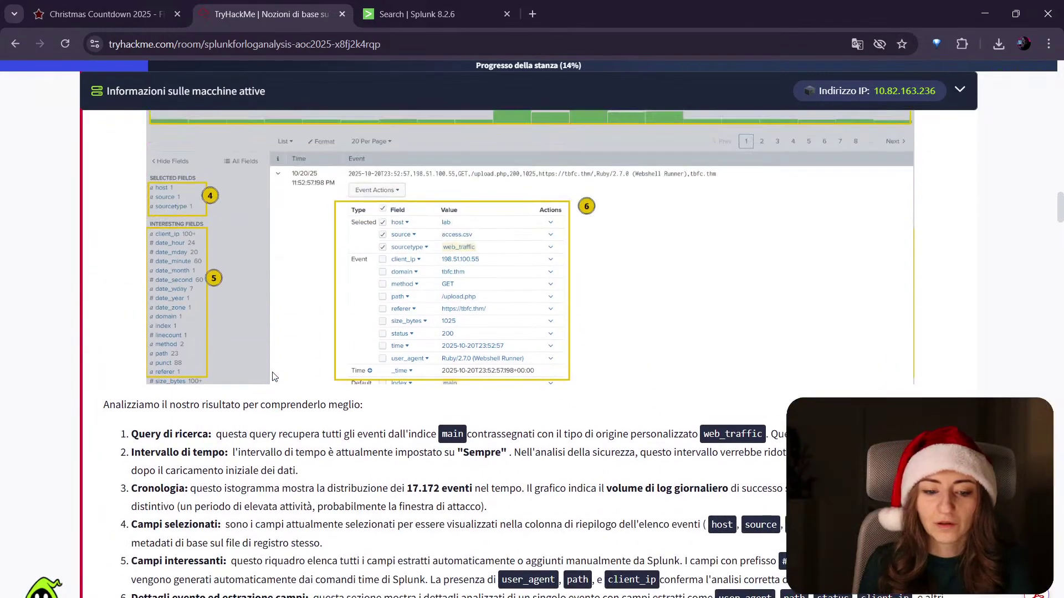
pyautogui.scroll(10, 242, 380)
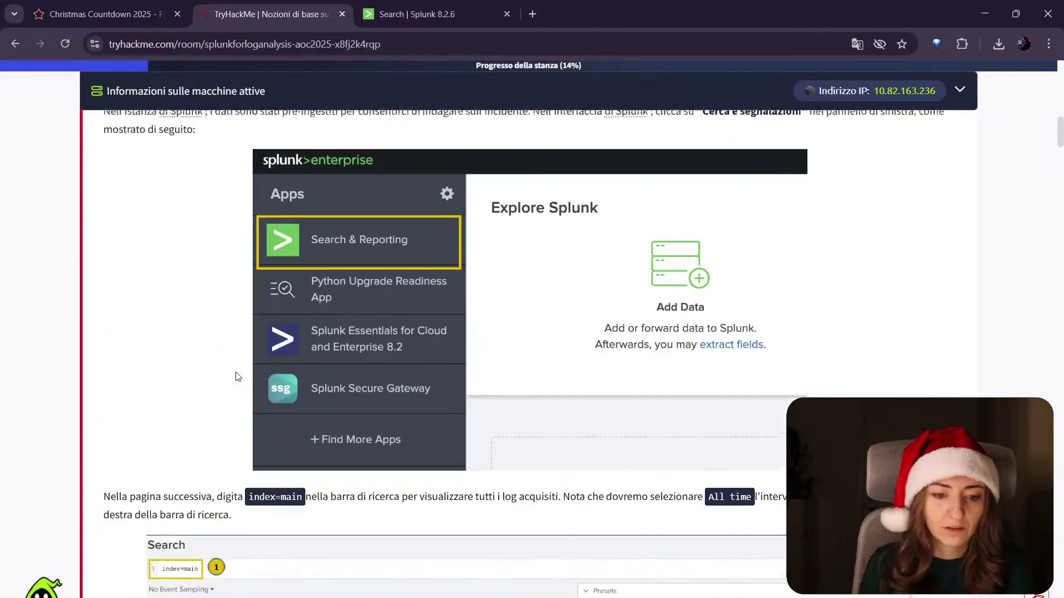
pyautogui.tripleClick(186, 323)
pyautogui.click(183, 325)
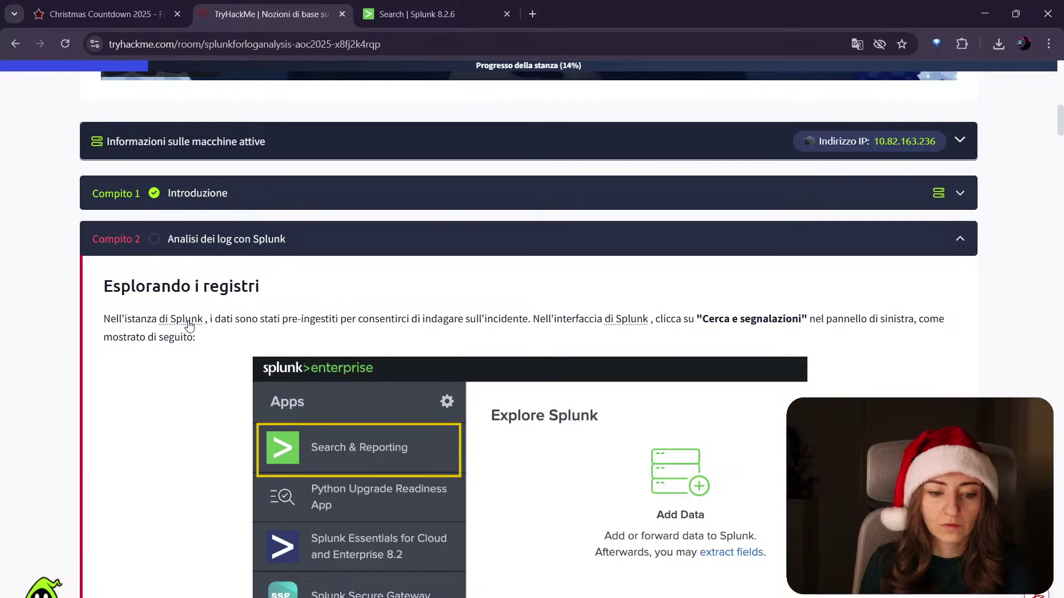
pyautogui.doubleClick(182, 323)
pyautogui.click(183, 323)
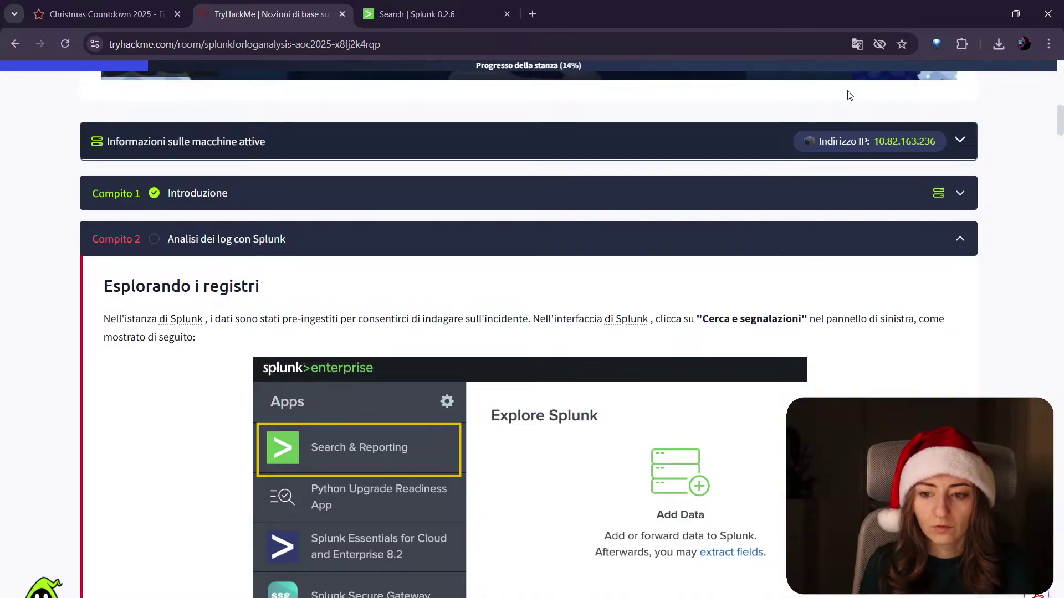
pyautogui.click(855, 46)
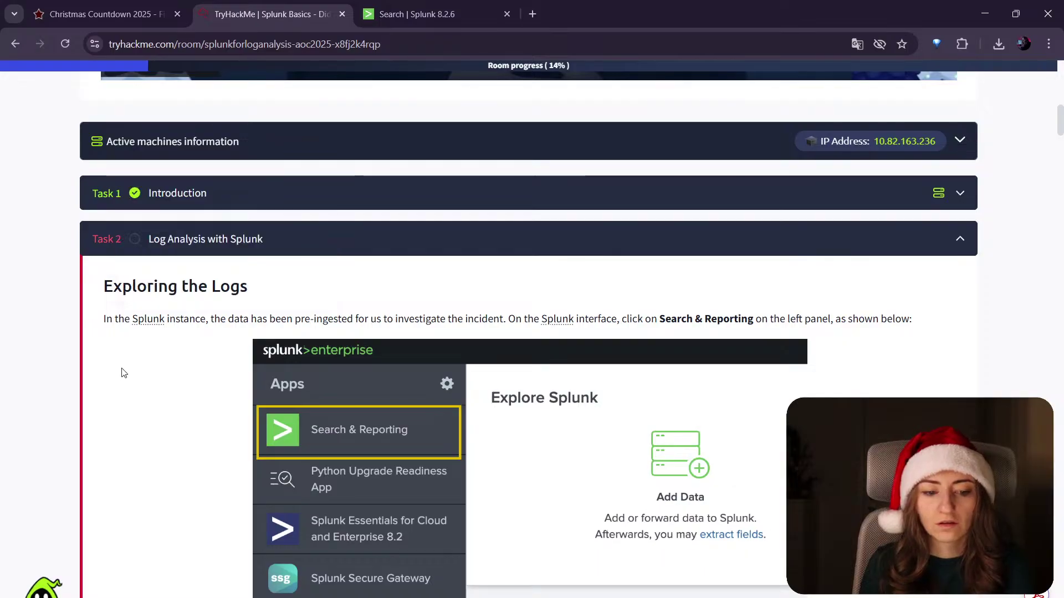
# Step: Go back to the Initial Triage breakdown and match the Event details & field extraction explanation to marker 6
pyautogui.scroll(-6, 124, 371)
pyautogui.scroll(-18, 124, 371)
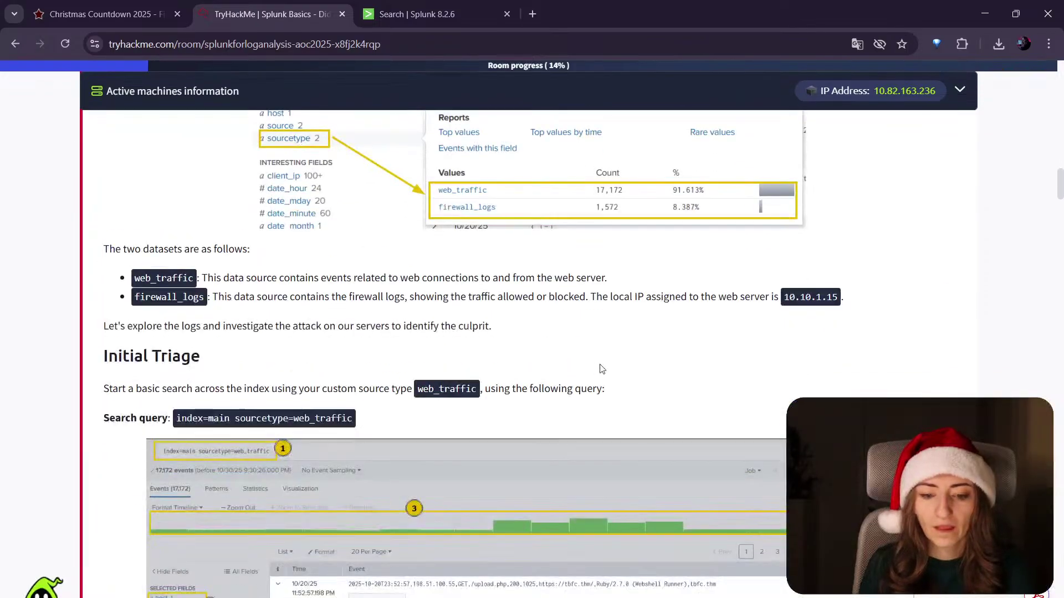
pyautogui.scroll(3, 583, 338)
pyautogui.scroll(-11, 583, 338)
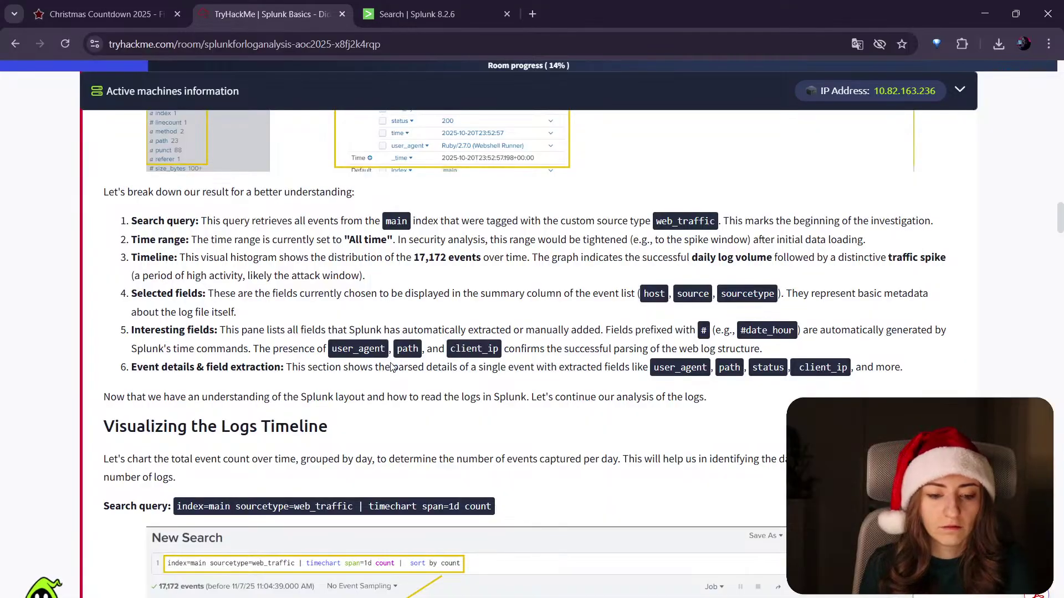
pyautogui.scroll(3, 355, 391)
pyautogui.scroll(1, 392, 415)
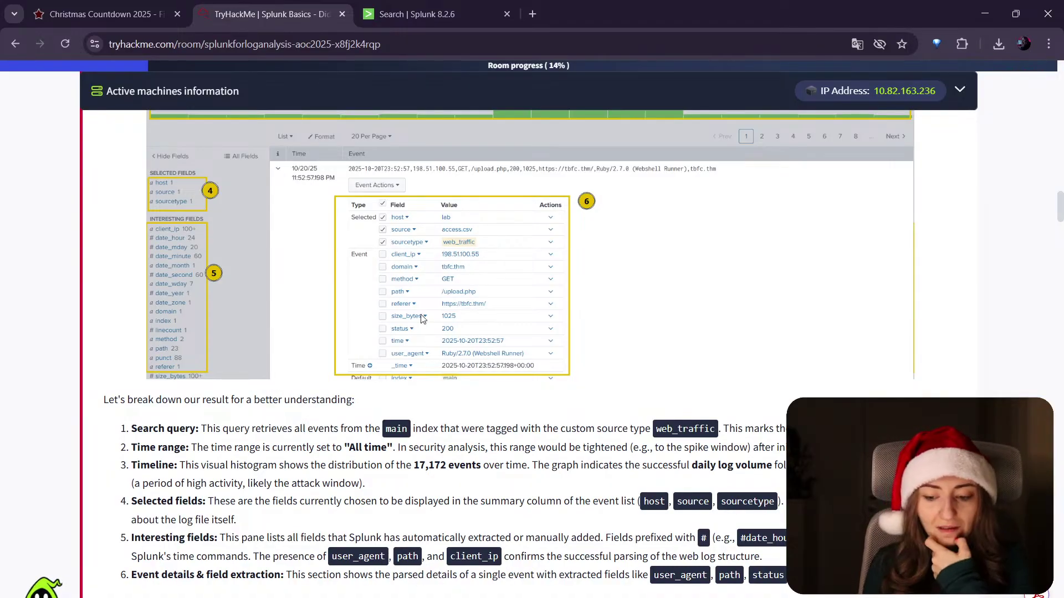
# Step: Switch to Splunk and expand the first web_traffic event to examine its extracted fields and values
pyautogui.hotkey('ctrl', 'Tab')
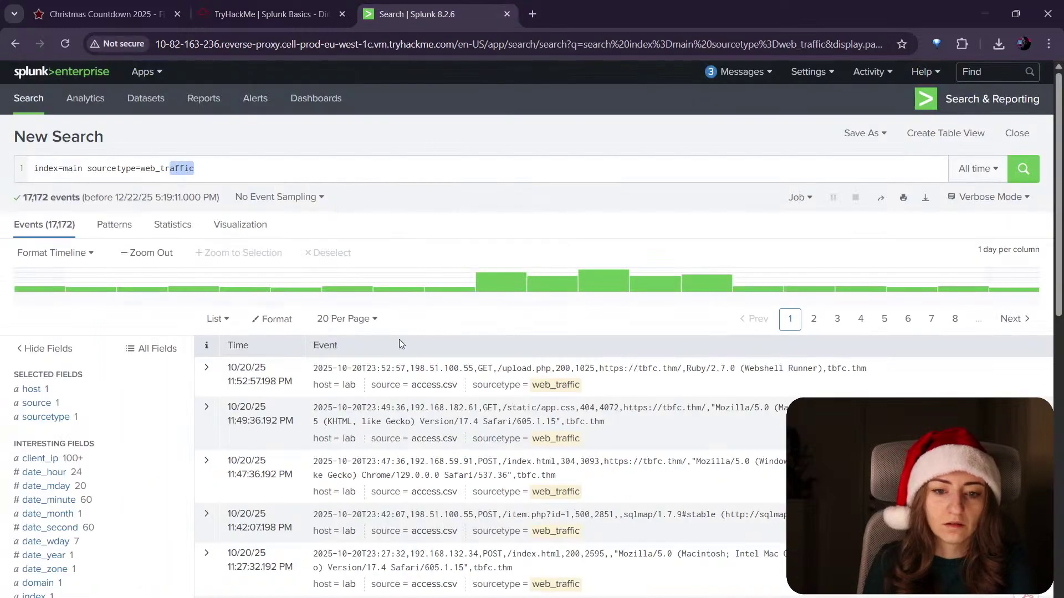
pyautogui.click(302, 381)
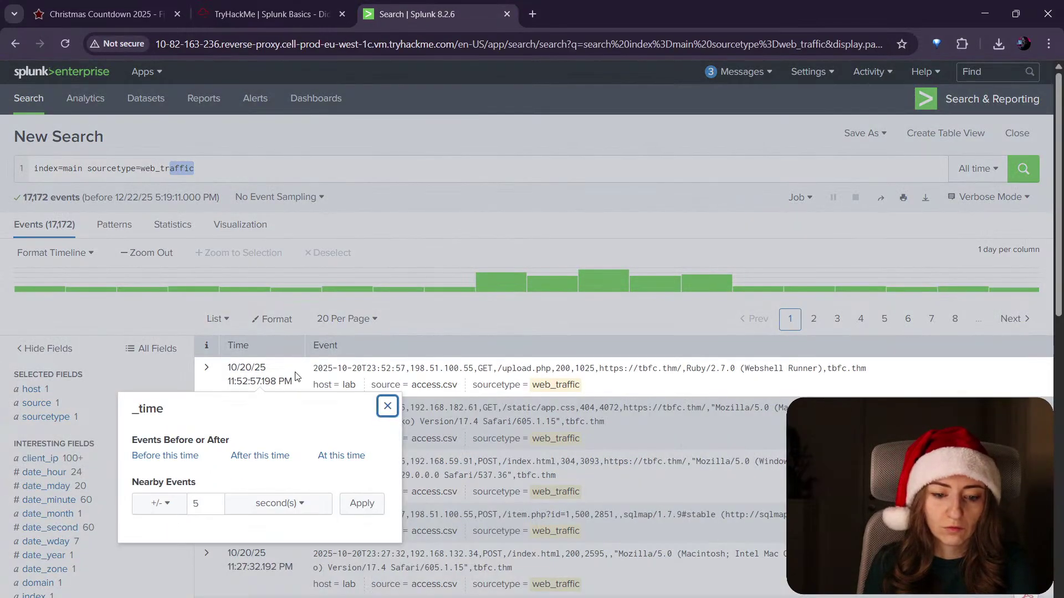
pyautogui.click(386, 404)
pyautogui.click(611, 369)
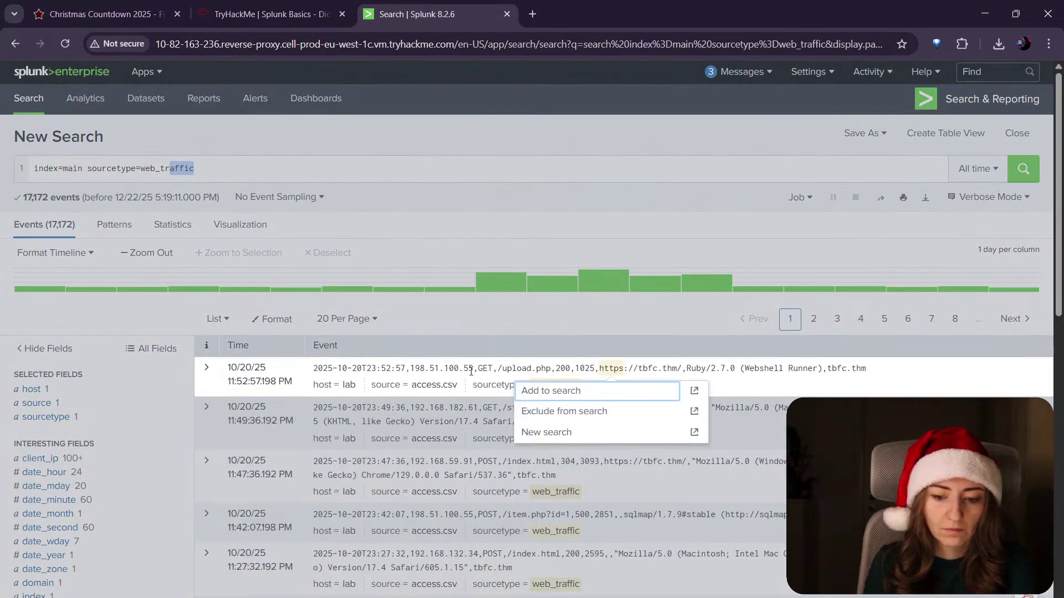
pyautogui.click(205, 369)
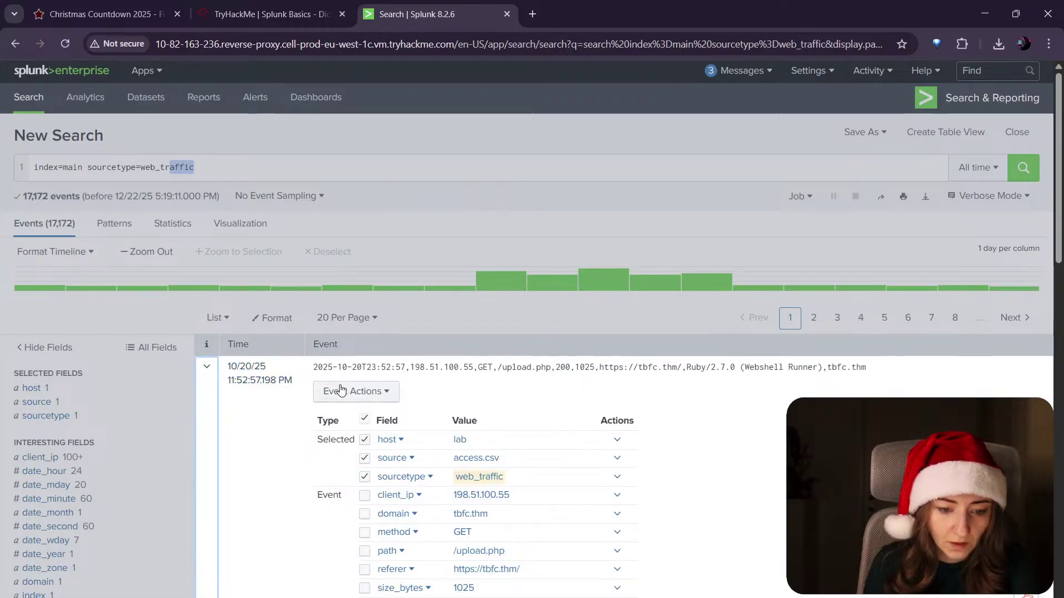
pyautogui.scroll(-3, 355, 333)
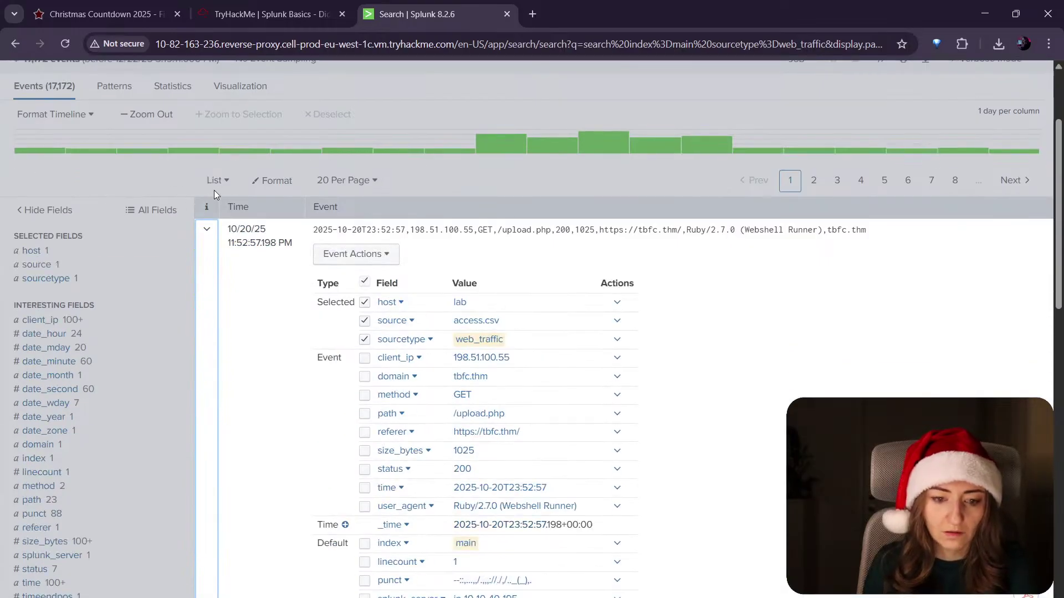
# Step: Return to TryHackMe and read the Visualizing the Logs Timeline section, including its daily timechart search query
pyautogui.click(206, 4)
pyautogui.scroll(-5, 862, 290)
pyautogui.scroll(-4, 883, 342)
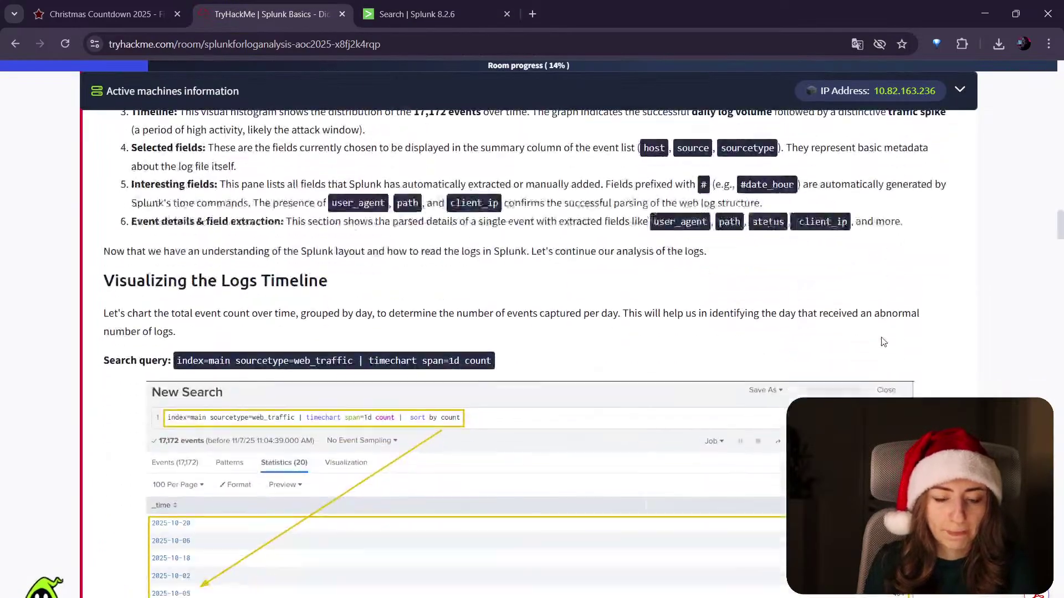
pyautogui.scroll(3, 416, 355)
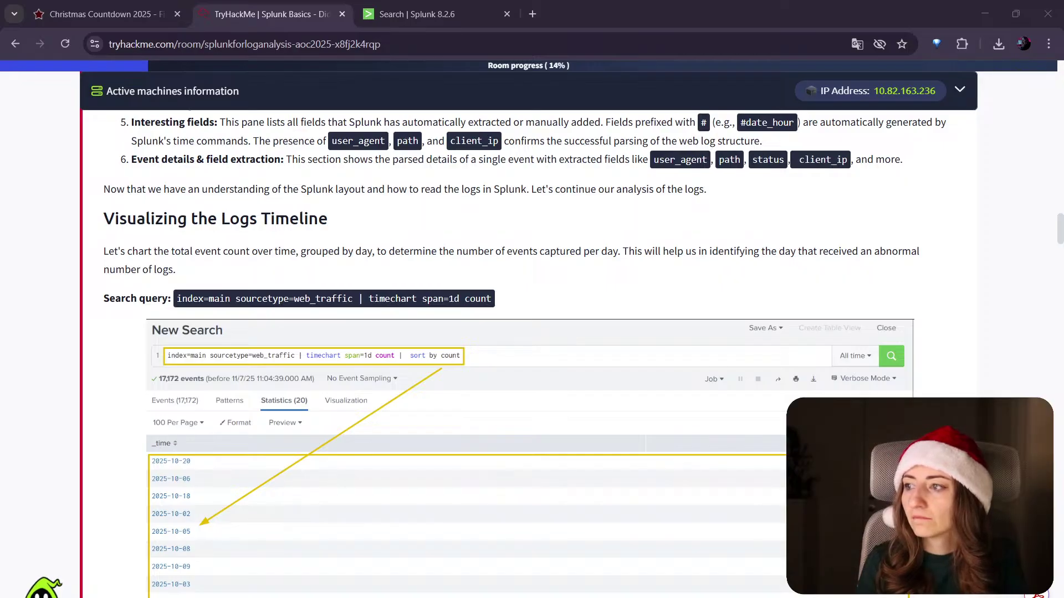
pyautogui.moveTo(305, 252); pyautogui.dragTo(379, 253)
pyautogui.click(377, 254)
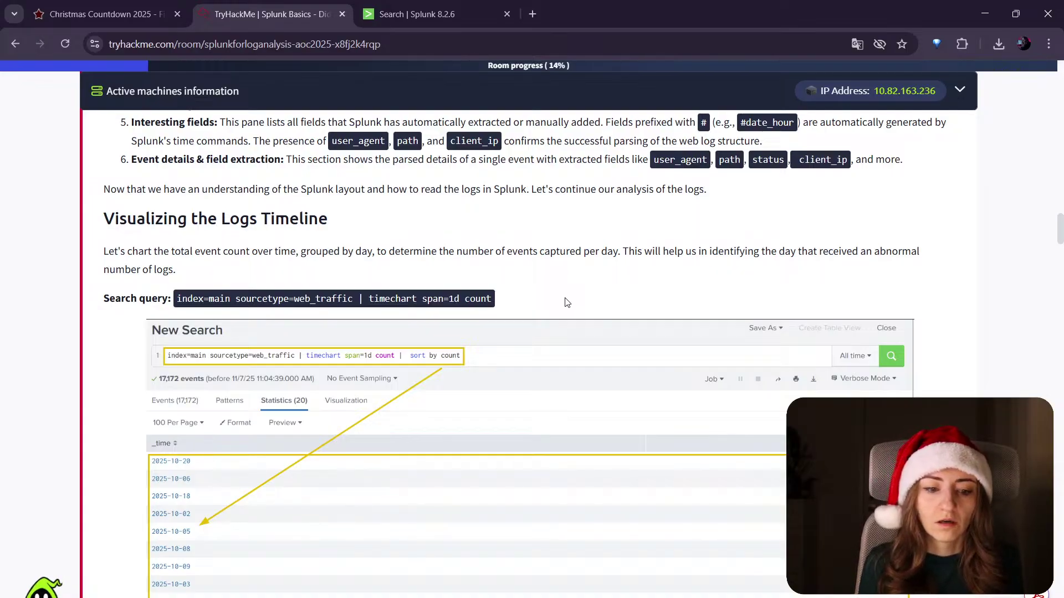
# Step: Copy the timechart part of the query and run index=main sourcetype=web_traffic | timechart span=1d count in Splunk
pyautogui.moveTo(494, 299); pyautogui.dragTo(359, 300)
pyautogui.hotkey('ctrl', 'c')
pyautogui.click(417, 13)
pyautogui.scroll(3, 285, 161)
pyautogui.click(314, 162)
pyautogui.hotkey('ctrl', 'v')
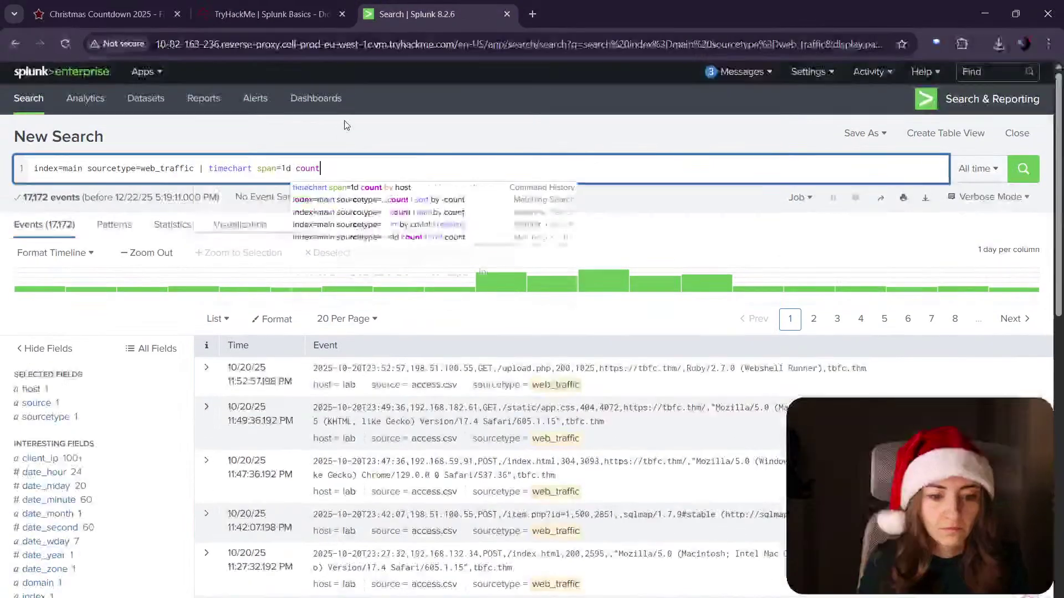
pyautogui.press('Return')
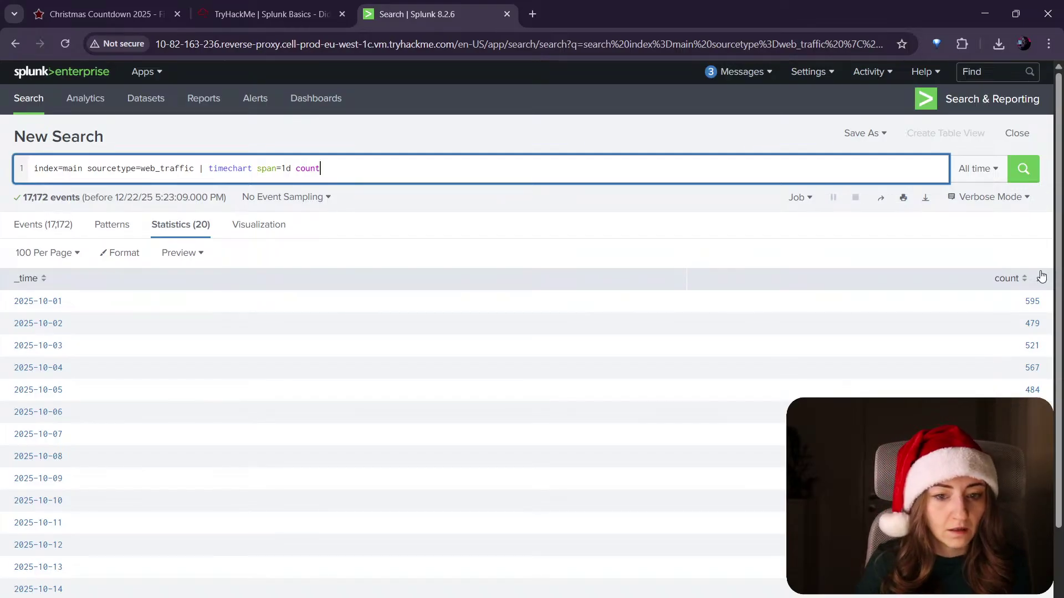
# Step: Read the TryHackMe guidance on visualizing daily event counts and display the timechart results as a column chart in Splunk
pyautogui.click(221, 5)
pyautogui.scroll(-5, 793, 354)
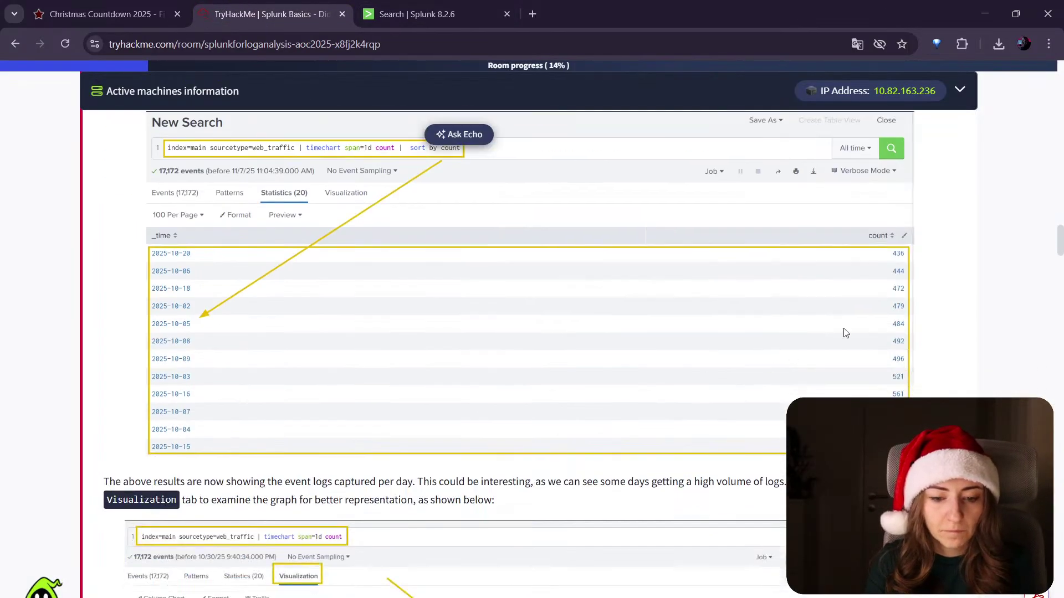
pyautogui.scroll(-2, 417, 401)
pyautogui.scroll(-2, 417, 402)
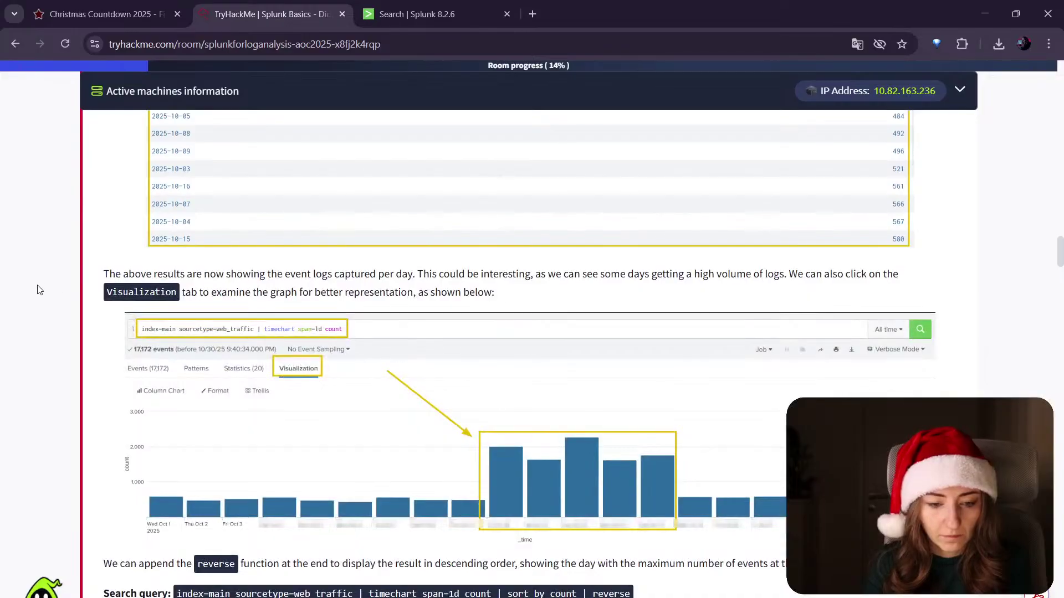
pyautogui.click(391, 21)
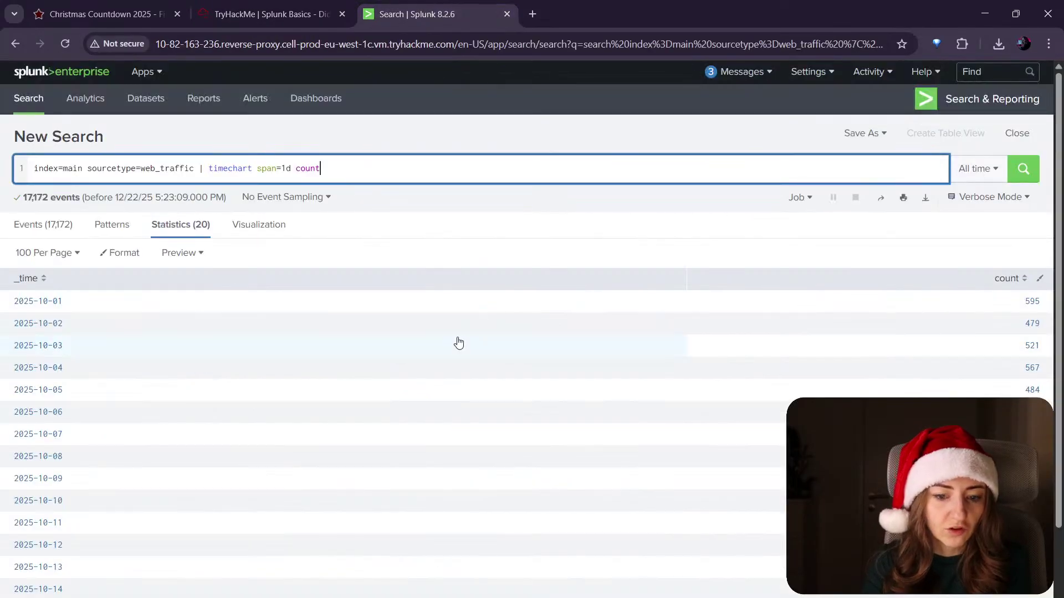
pyautogui.click(274, 226)
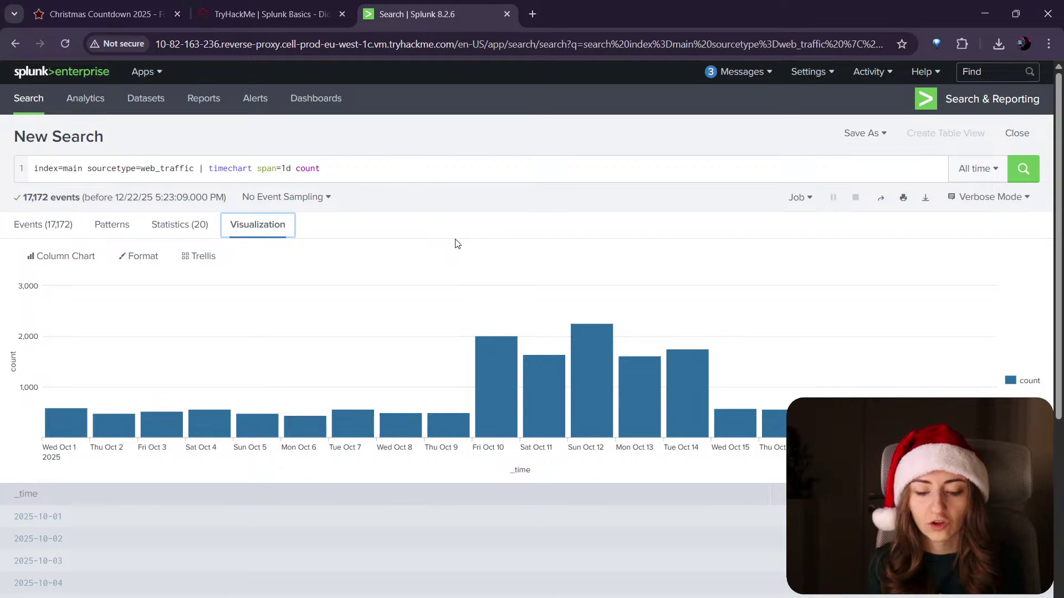
# Step: Compare the daily counts in the statistics table with the column chart and inspect the tall October bars
pyautogui.click(180, 224)
pyautogui.scroll(-2, 975, 365)
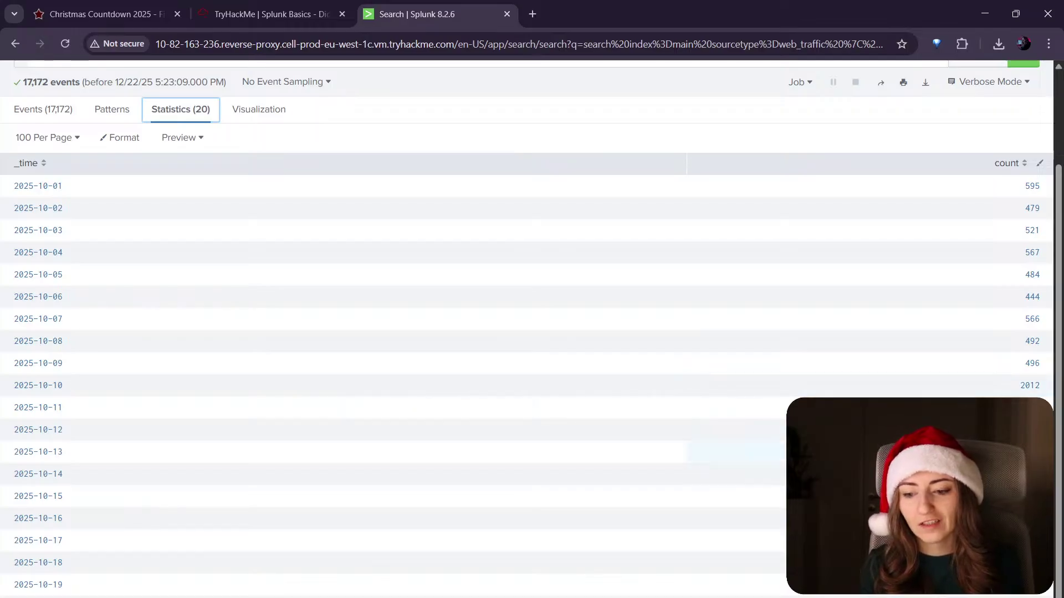
pyautogui.scroll(2, 531, 332)
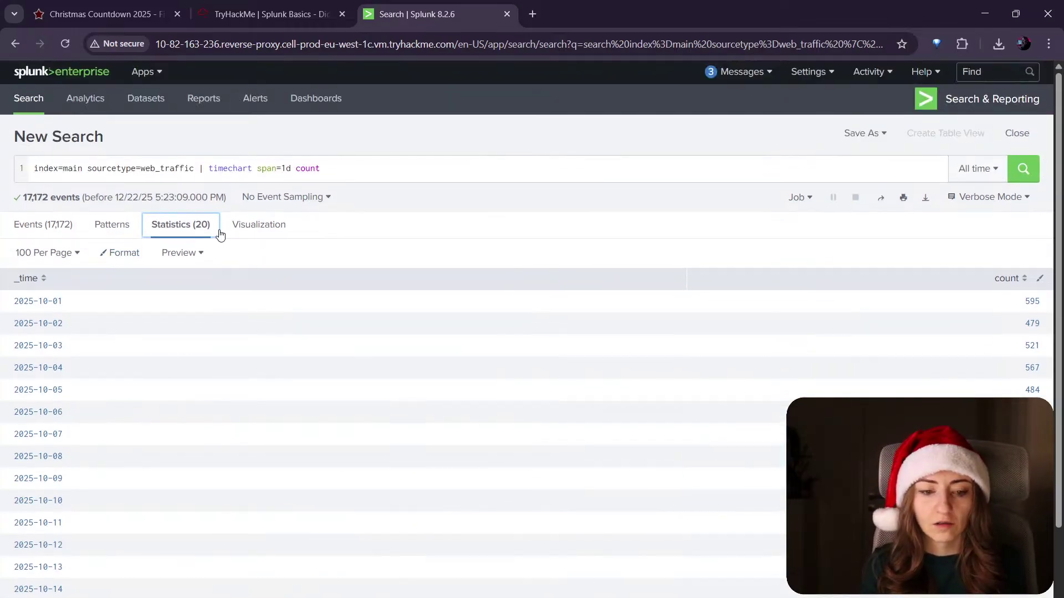
pyautogui.click(270, 242)
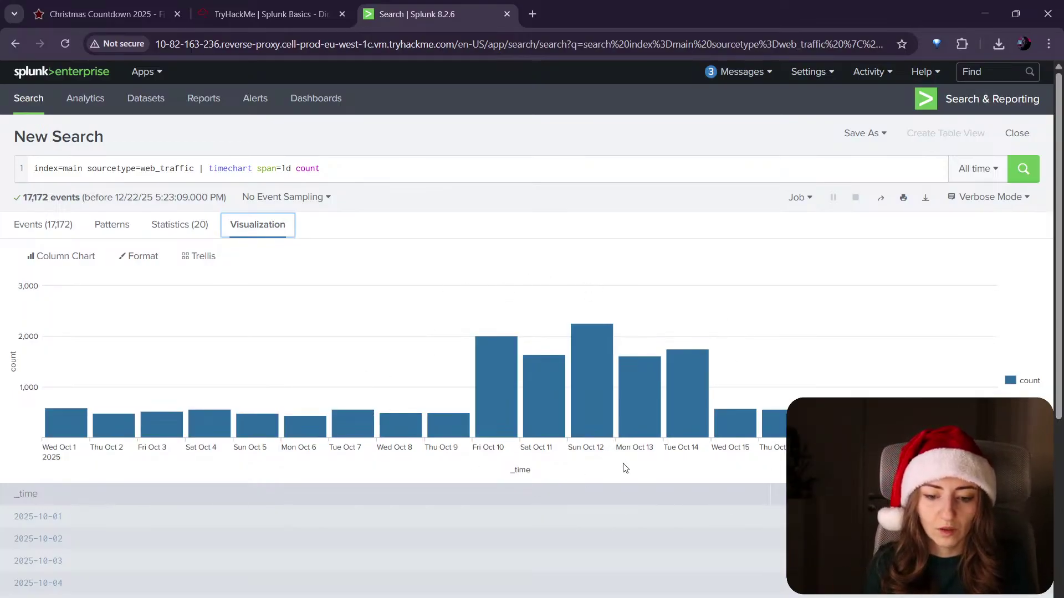
pyautogui.moveTo(635, 415)
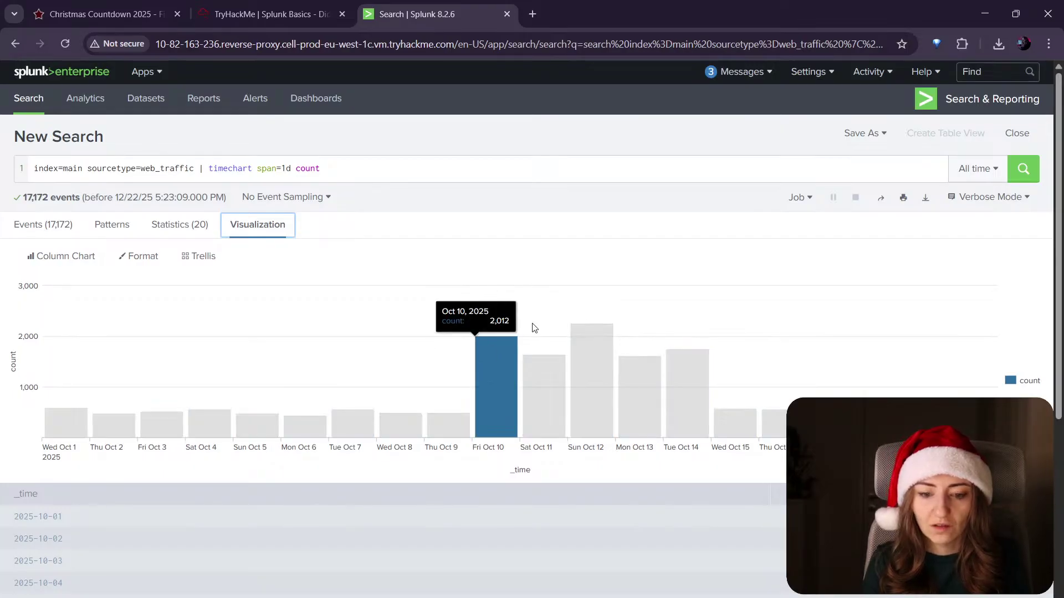
# Step: Return to TryHackMe and read how reverse sorts daily counts in descending order, including the sort by count | reverse query
pyautogui.click(268, 12)
pyautogui.scroll(-4, 702, 298)
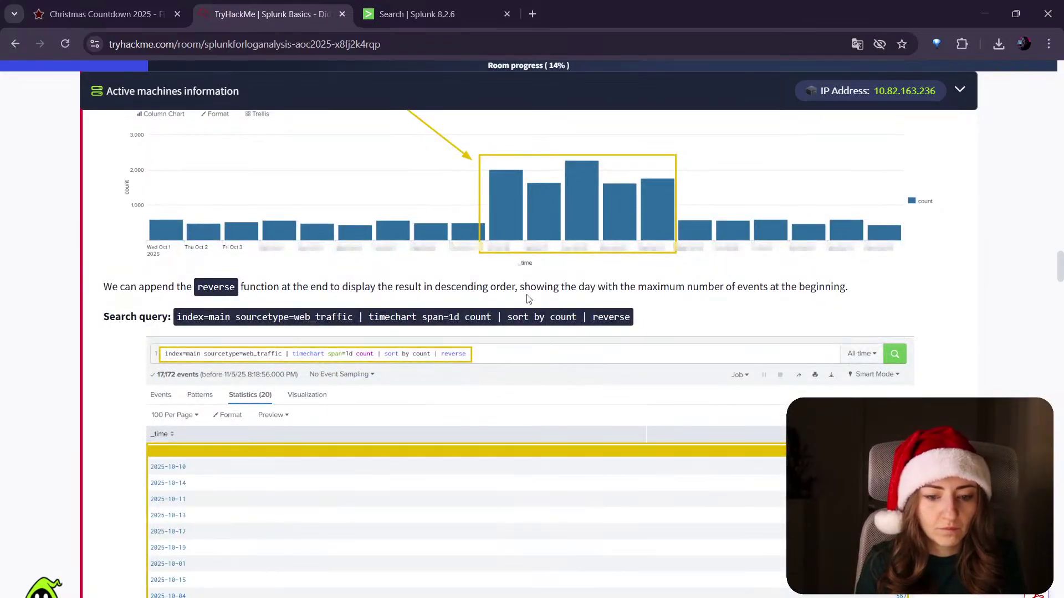
pyautogui.moveTo(630, 323); pyautogui.dragTo(498, 317)
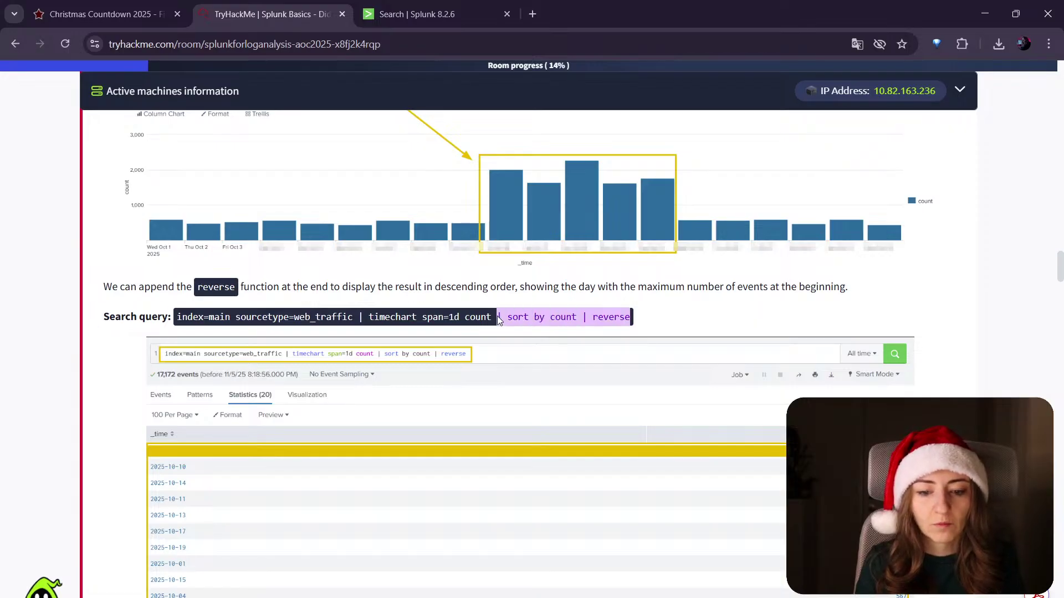
pyautogui.click(501, 304)
pyautogui.scroll(-1, 499, 305)
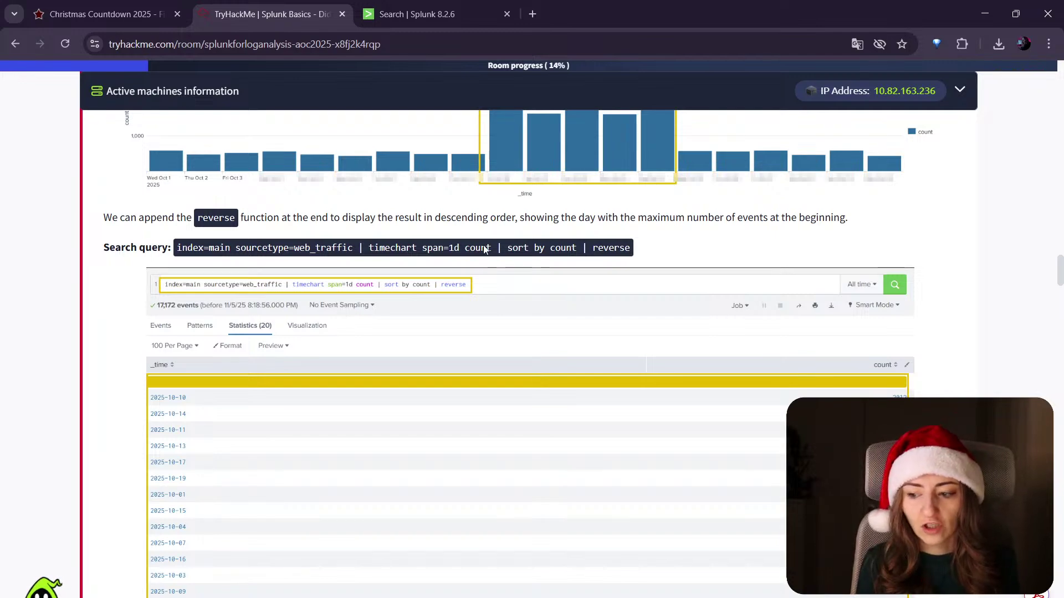
# Step: Run index=main sourcetype=web_traffic | timechart span=1d count | sort by count | reverse in Splunk and review the statistics table
pyautogui.click(425, 8)
pyautogui.click(477, 174)
pyautogui.write('| sort by count | reverse')
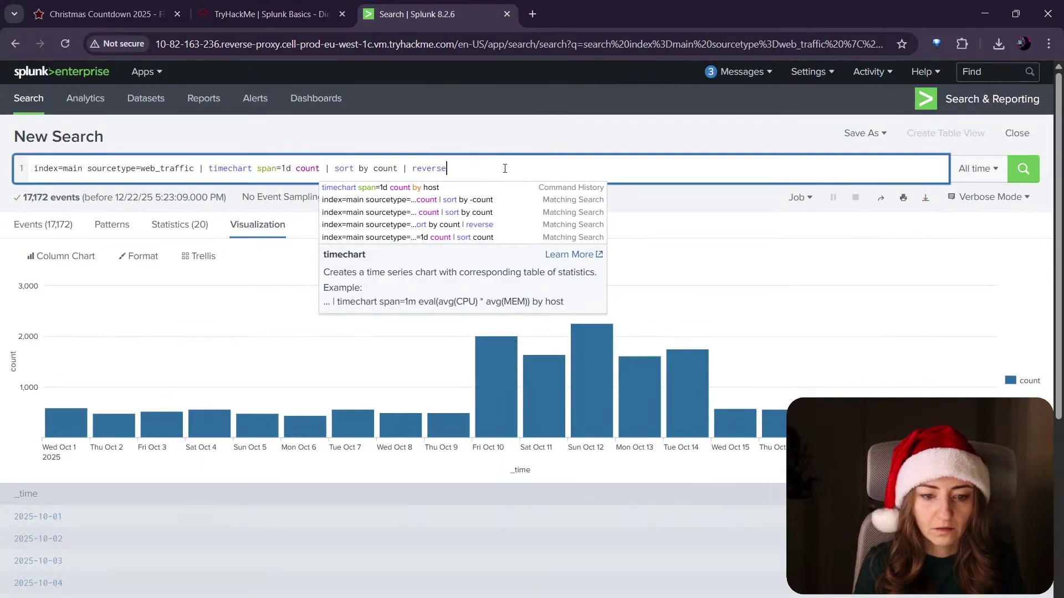
pyautogui.press('Return')
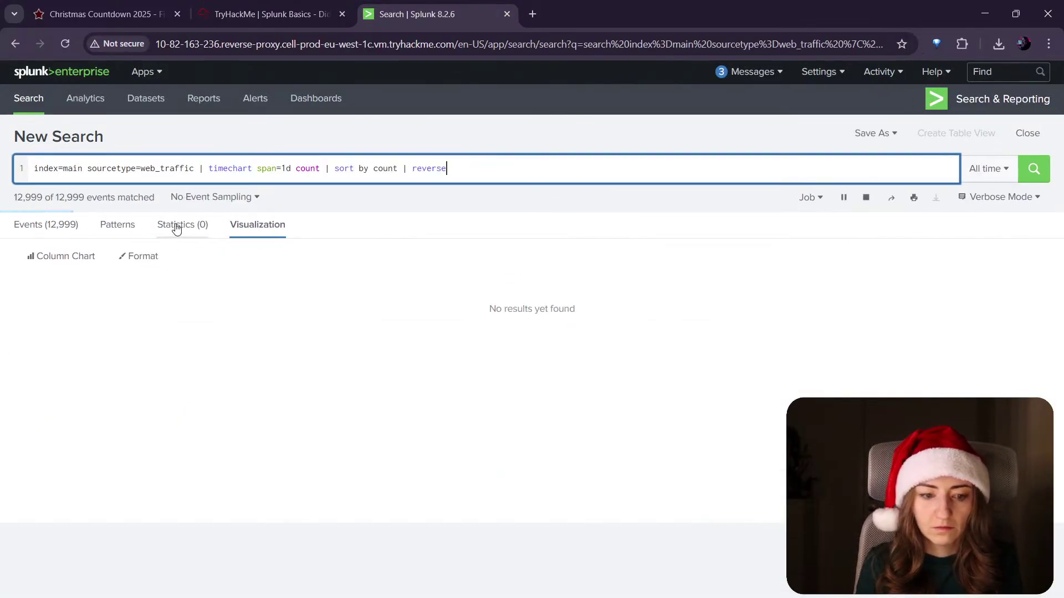
pyautogui.click(188, 224)
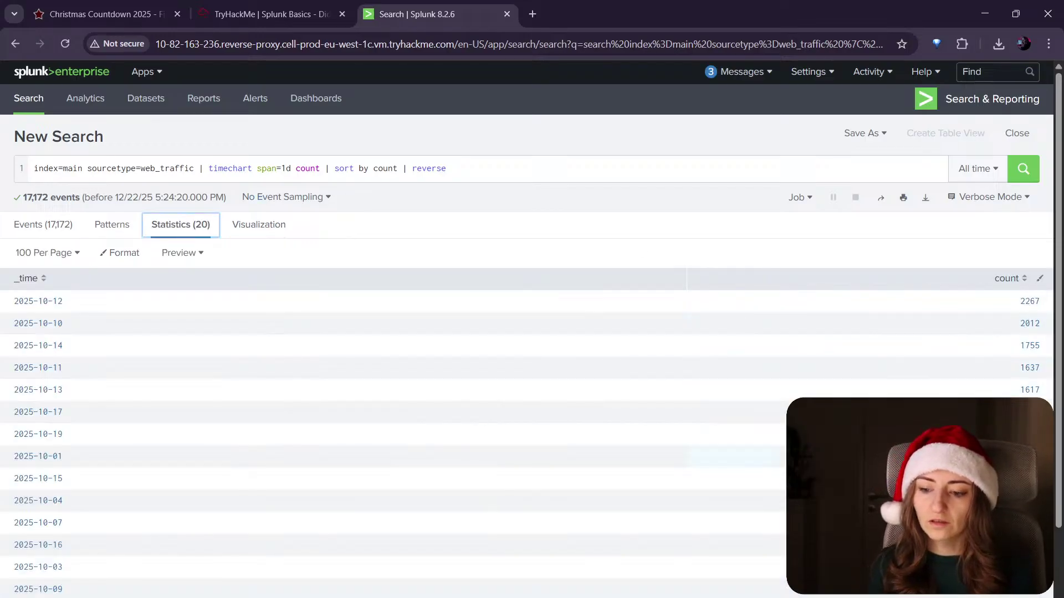
pyautogui.scroll(-2, 1025, 395)
pyautogui.scroll(2, 764, 506)
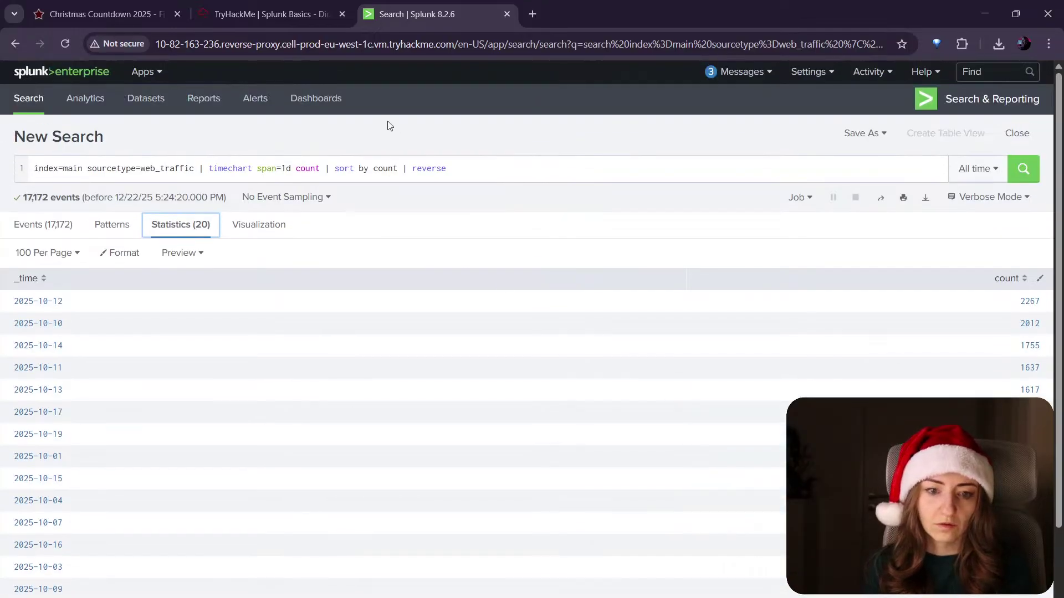
# Step: Return to TryHackMe and read the attack phase conclusion and the Anomaly Detection guidance on examining the user_agent field
pyautogui.click(266, 14)
pyautogui.scroll(-5, 660, 255)
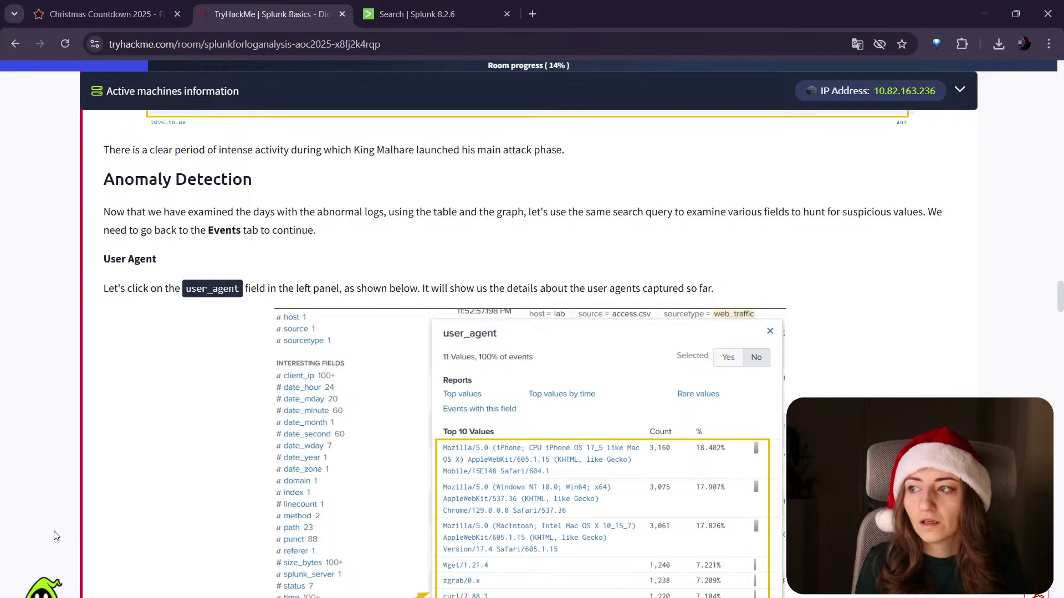
pyautogui.scroll(1, 381, 101)
pyautogui.moveTo(169, 219); pyautogui.dragTo(435, 220)
pyautogui.click(468, 245)
pyautogui.scroll(5, 801, 376)
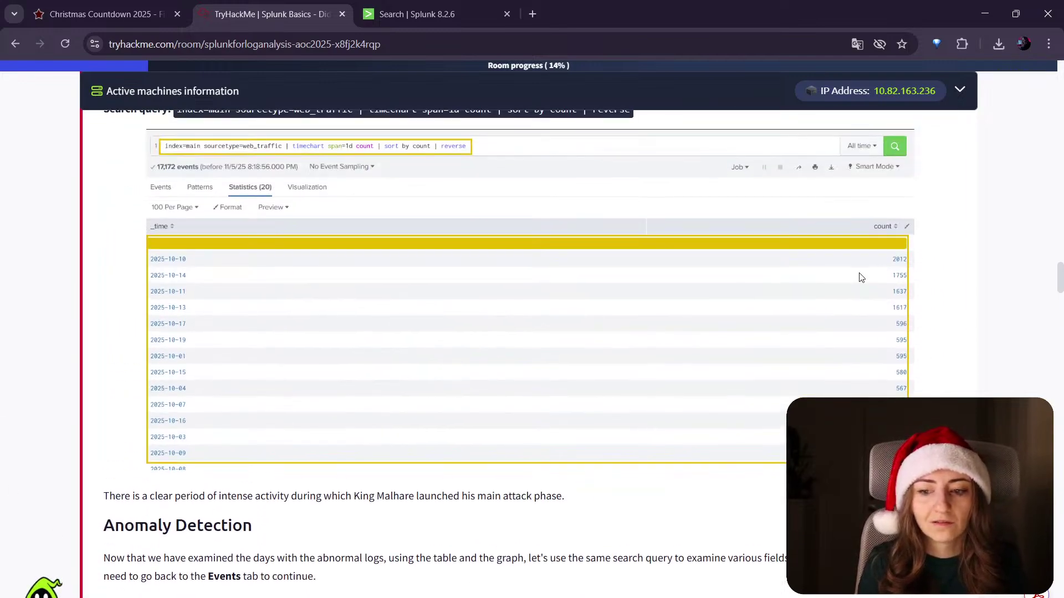
pyautogui.scroll(-1, 914, 343)
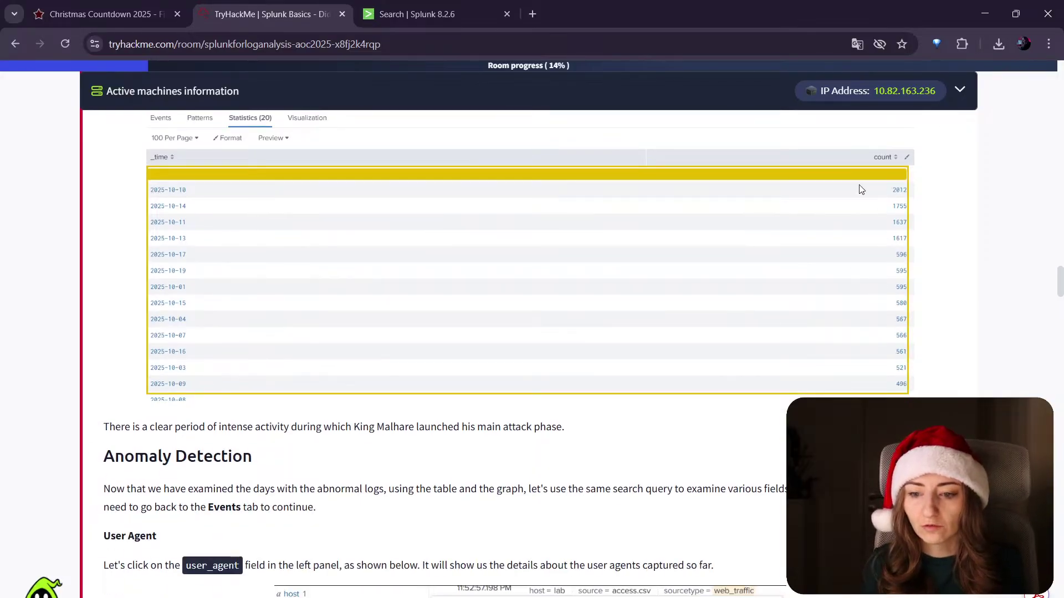
pyautogui.scroll(-1, 529, 434)
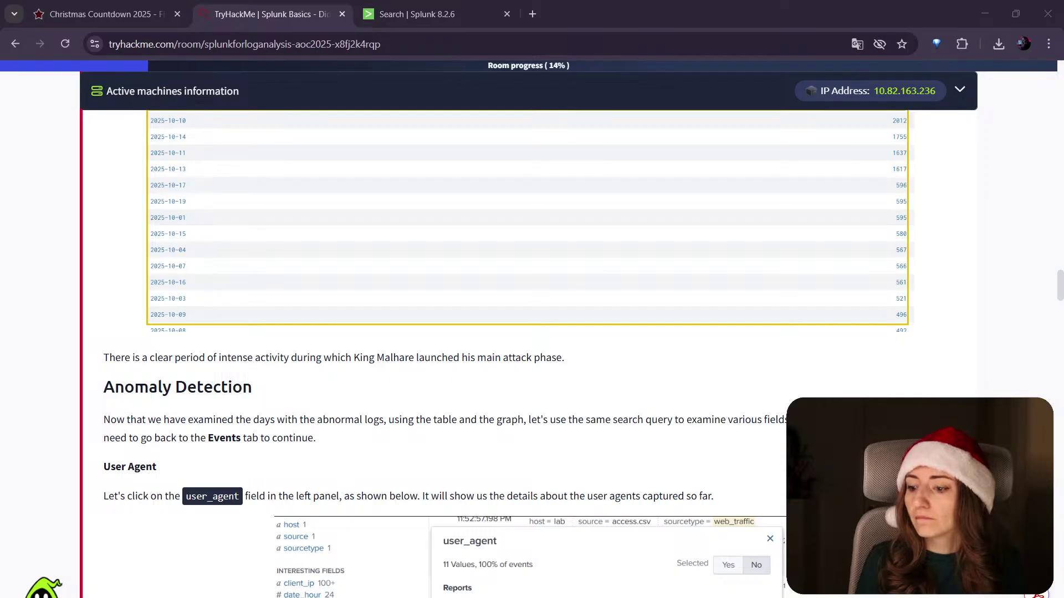
pyautogui.scroll(-3, 527, 376)
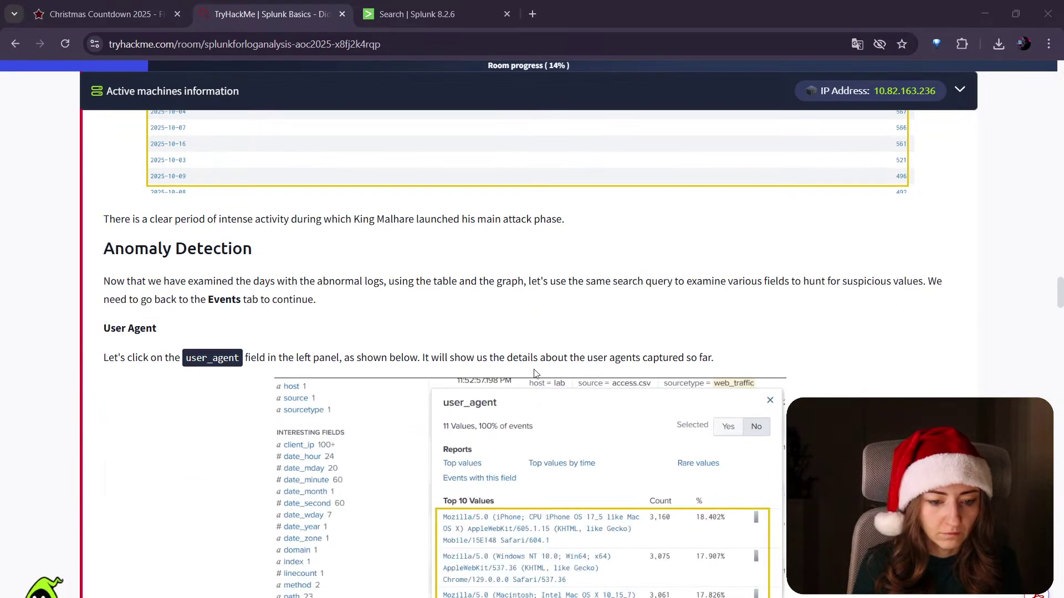
pyautogui.scroll(-1, 527, 376)
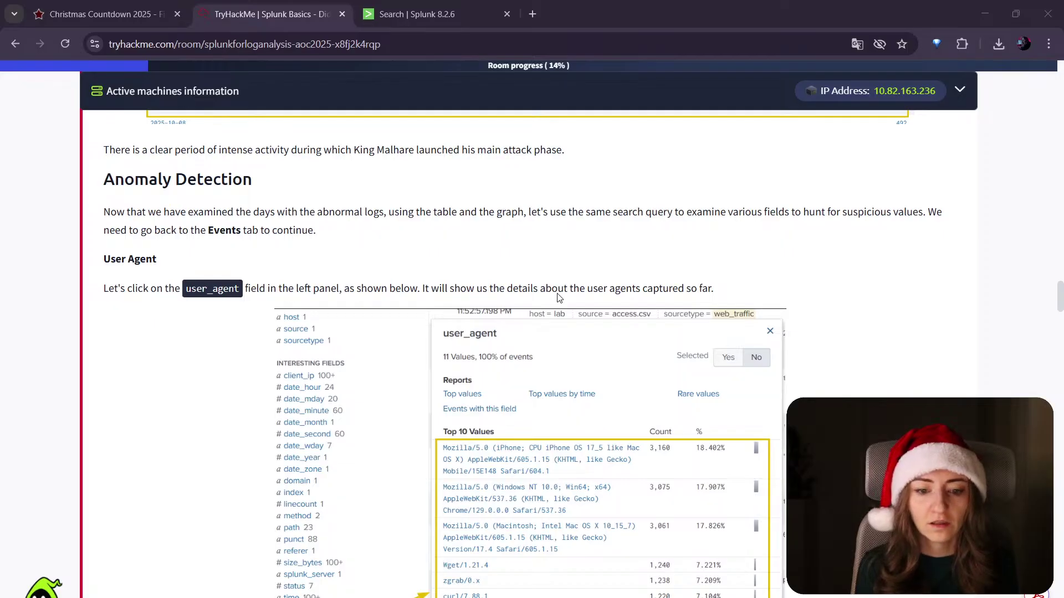
pyautogui.click(428, 187)
pyautogui.scroll(-1, 587, 217)
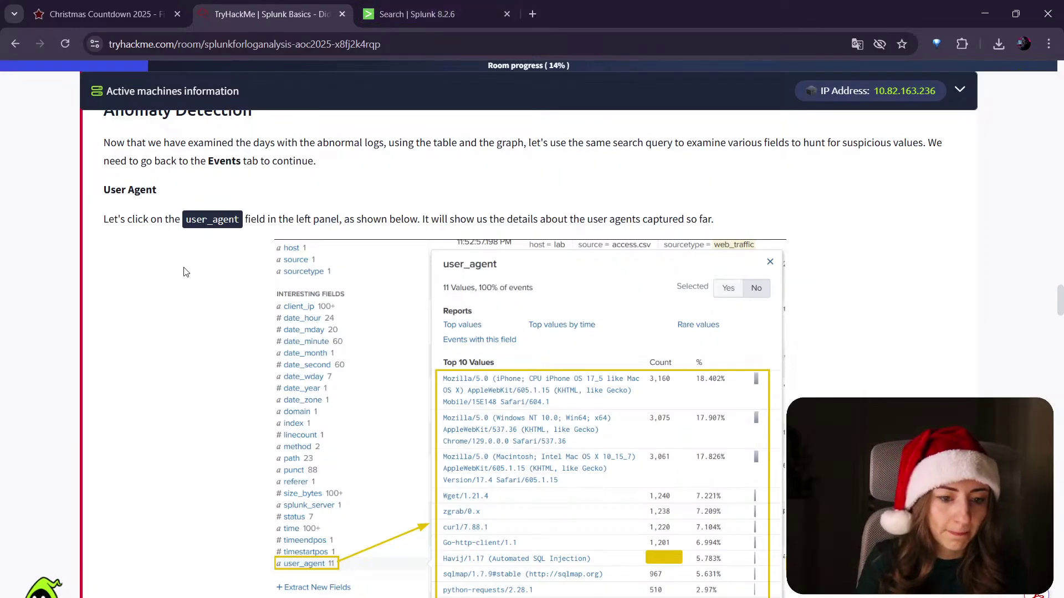
# Step: Switch to Splunk, display the events list and open the top values of the user_agent field
pyautogui.click(397, 13)
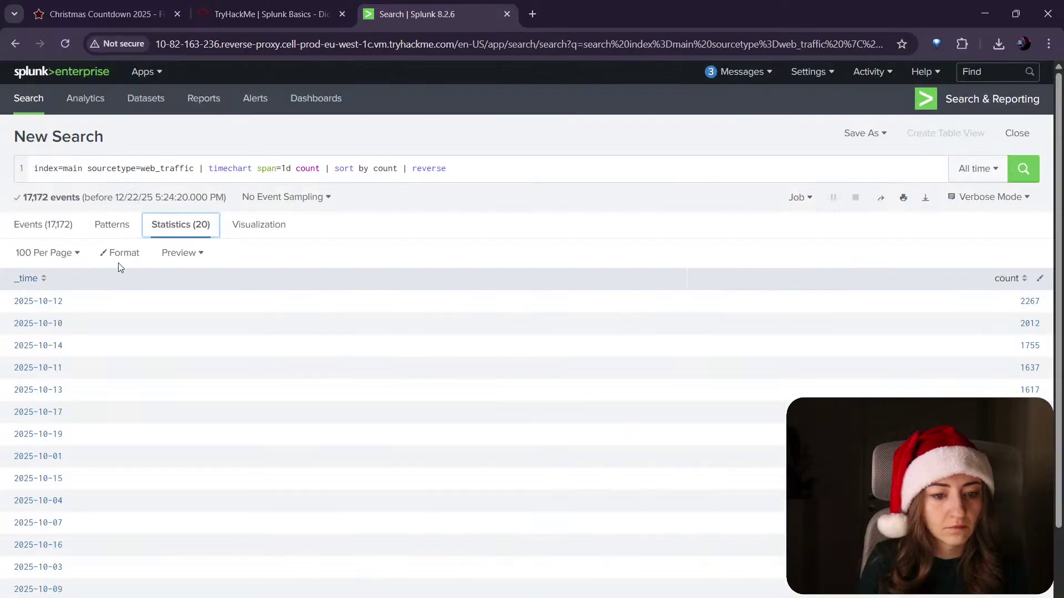
pyautogui.click(57, 230)
pyautogui.scroll(-15, 155, 349)
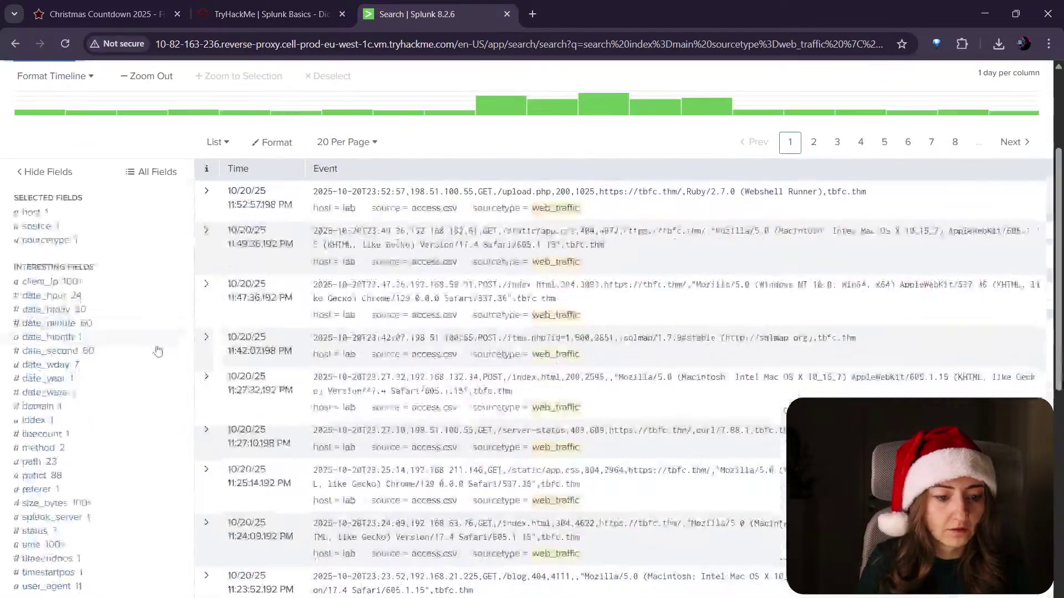
pyautogui.hotkey('ctrl', 'shift', 'Tab')
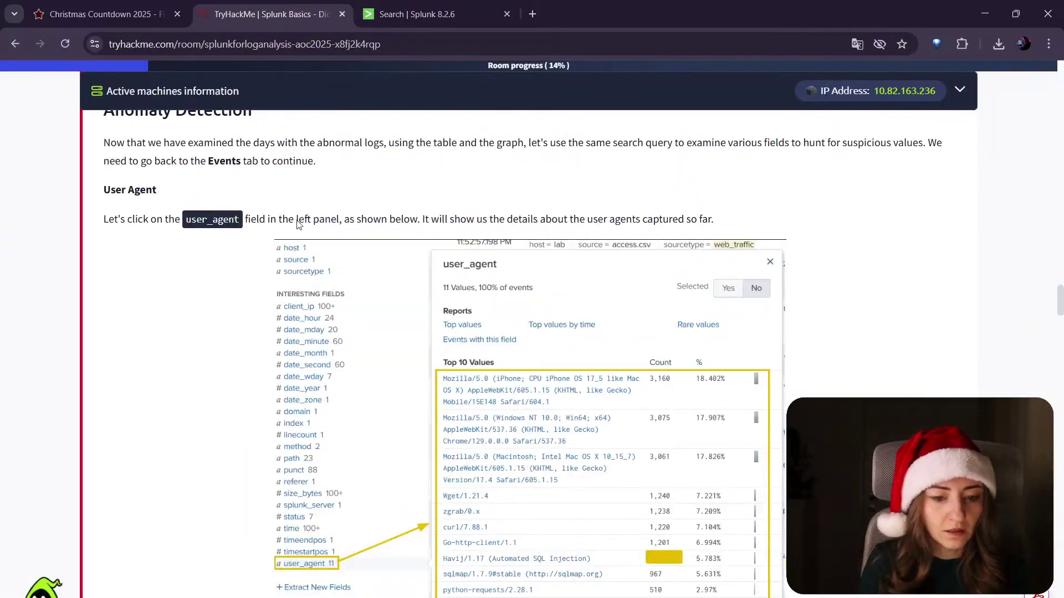
pyautogui.click(443, 4)
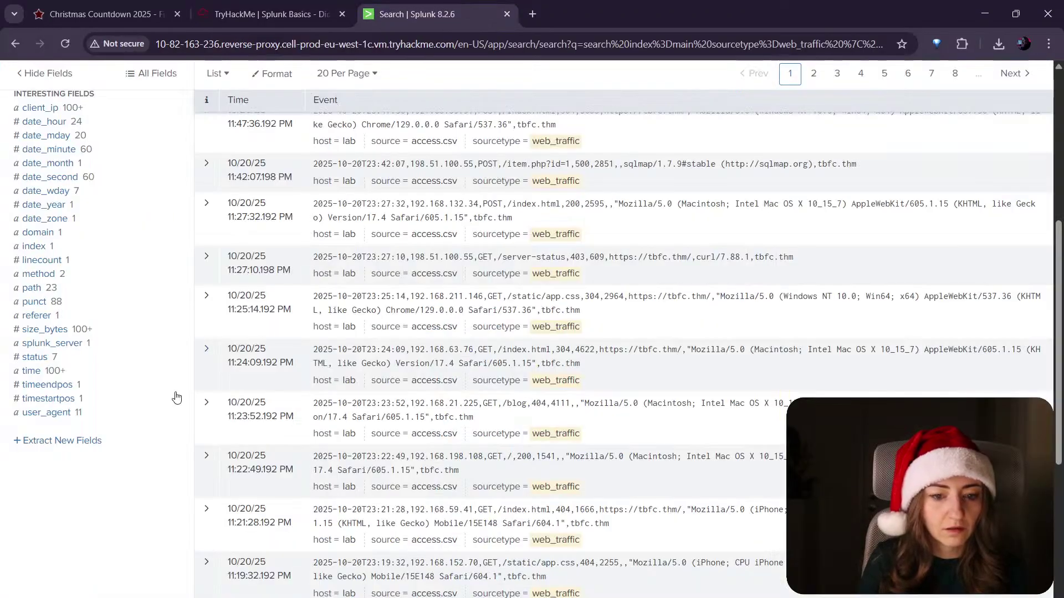
pyautogui.click(52, 415)
pyautogui.scroll(-1, 424, 421)
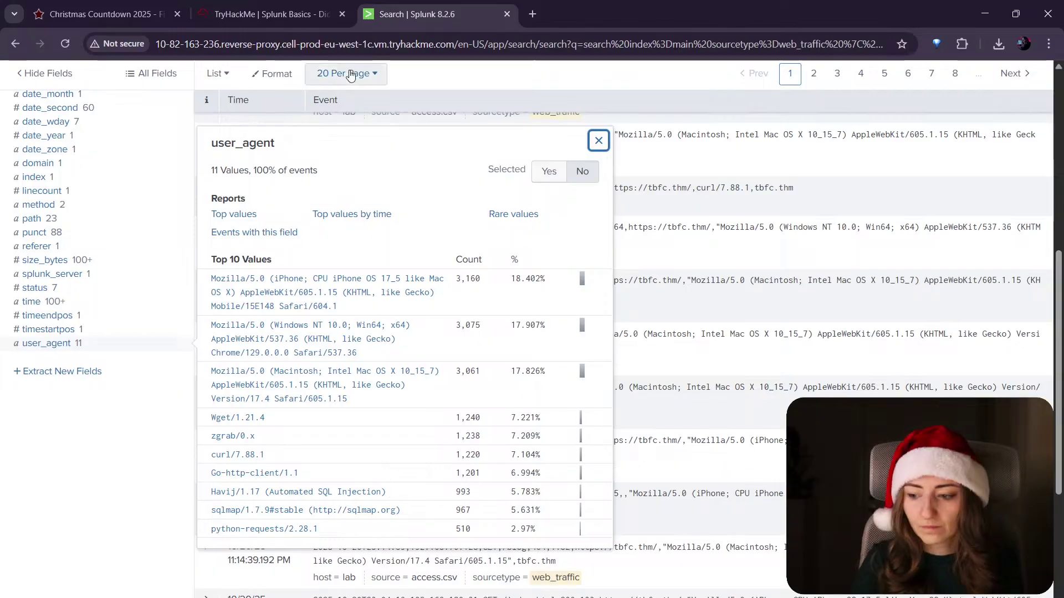
# Step: Read the TryHackMe explanation of suspicious user agents and compare it with the user_agent values in Splunk
pyautogui.click(260, 14)
pyautogui.scroll(-5, 381, 354)
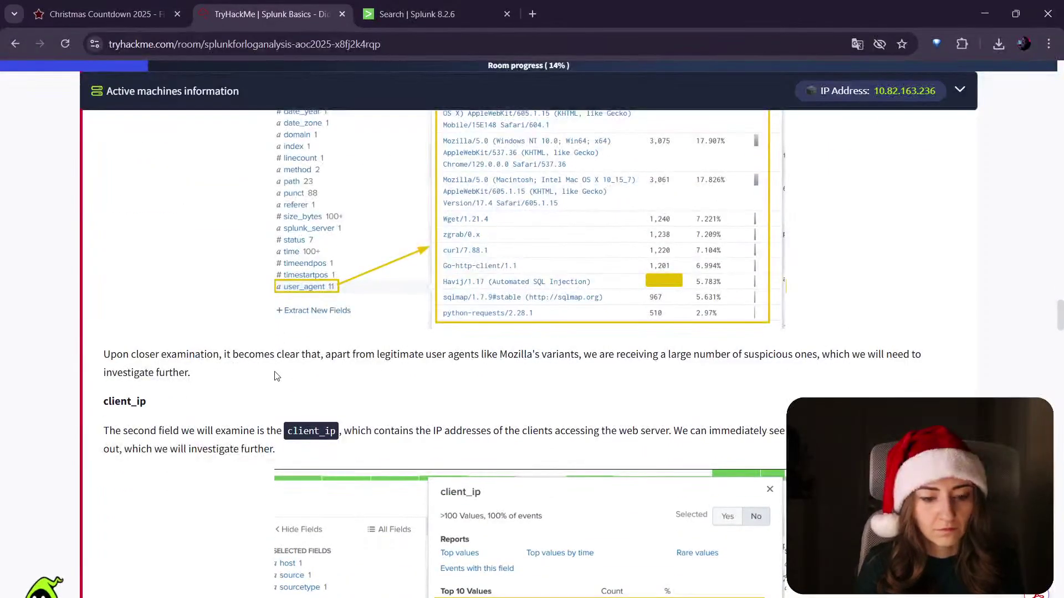
pyautogui.scroll(1, 211, 421)
pyautogui.moveTo(138, 428); pyautogui.dragTo(218, 435)
pyautogui.click(237, 438)
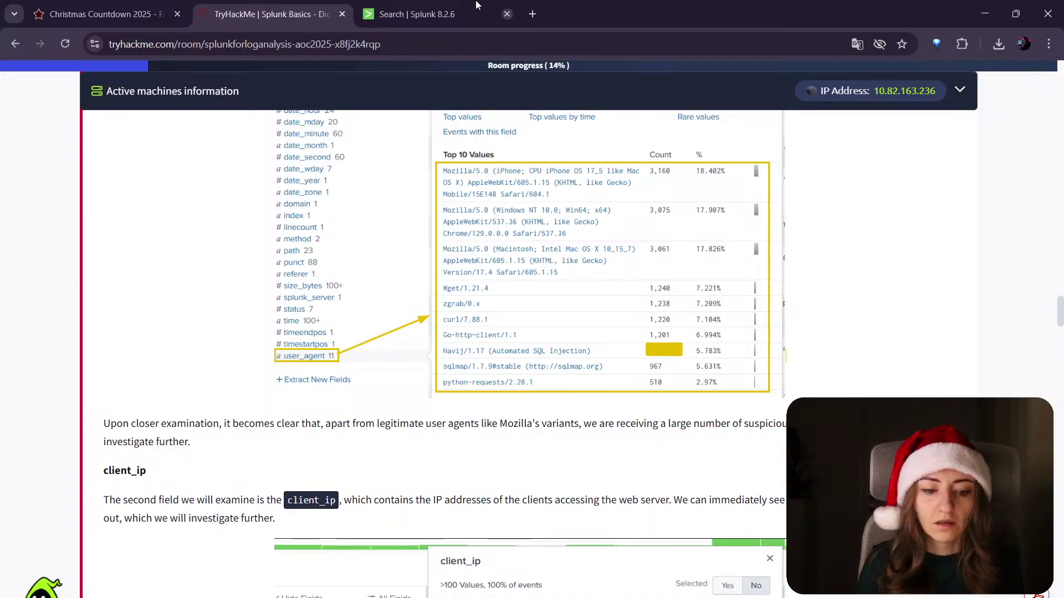
pyautogui.click(495, 6)
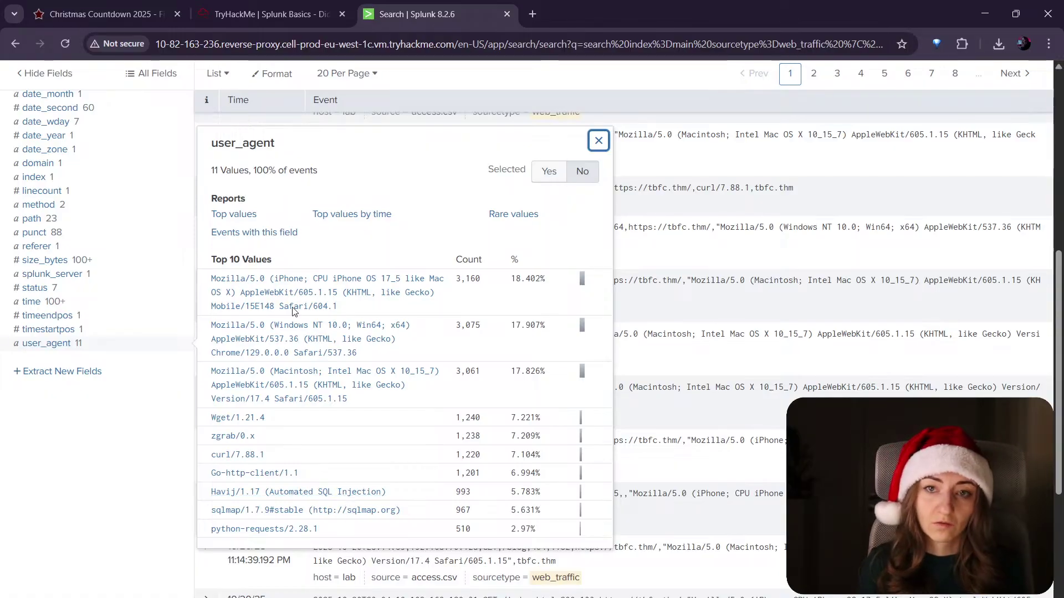
# Step: Read the client_ip section on TryHackMe and inspect the top values of the client_ip field in Splunk
pyautogui.click(271, 14)
pyautogui.scroll(-4, 743, 409)
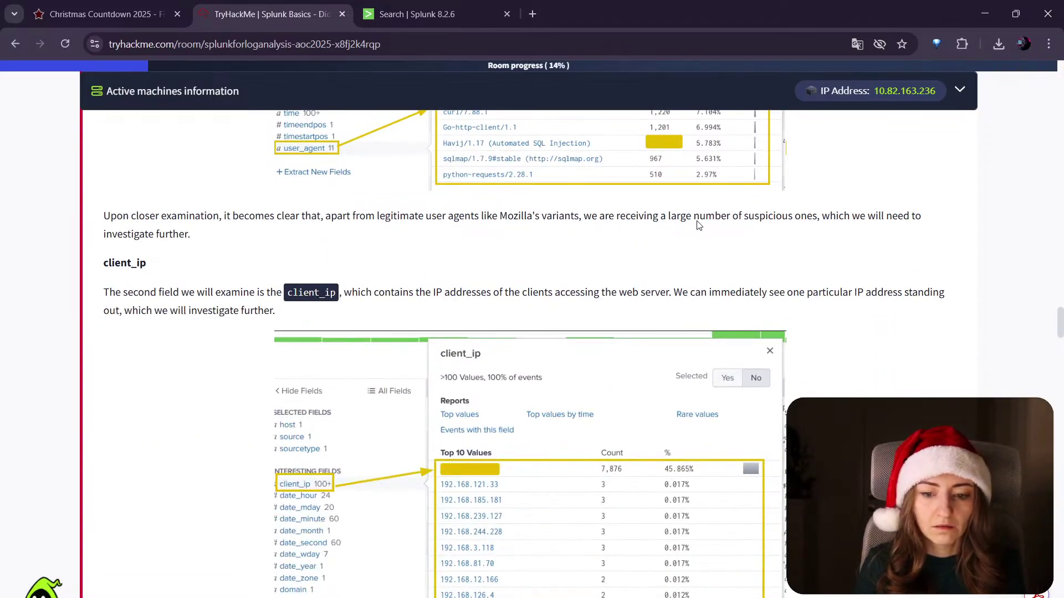
pyautogui.scroll(-1, 271, 259)
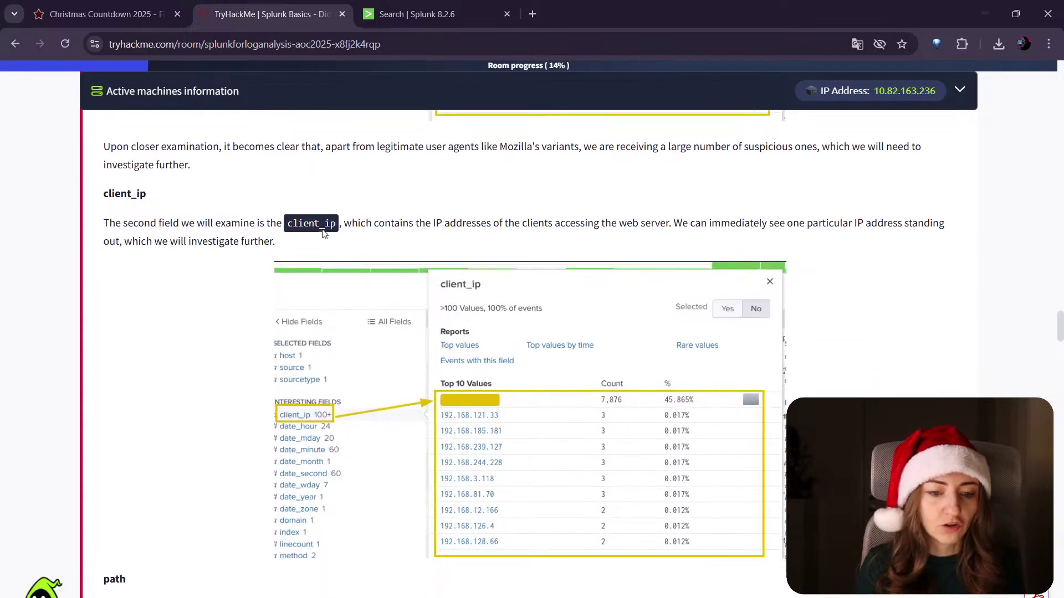
pyautogui.click(410, 14)
pyautogui.scroll(4, 65, 273)
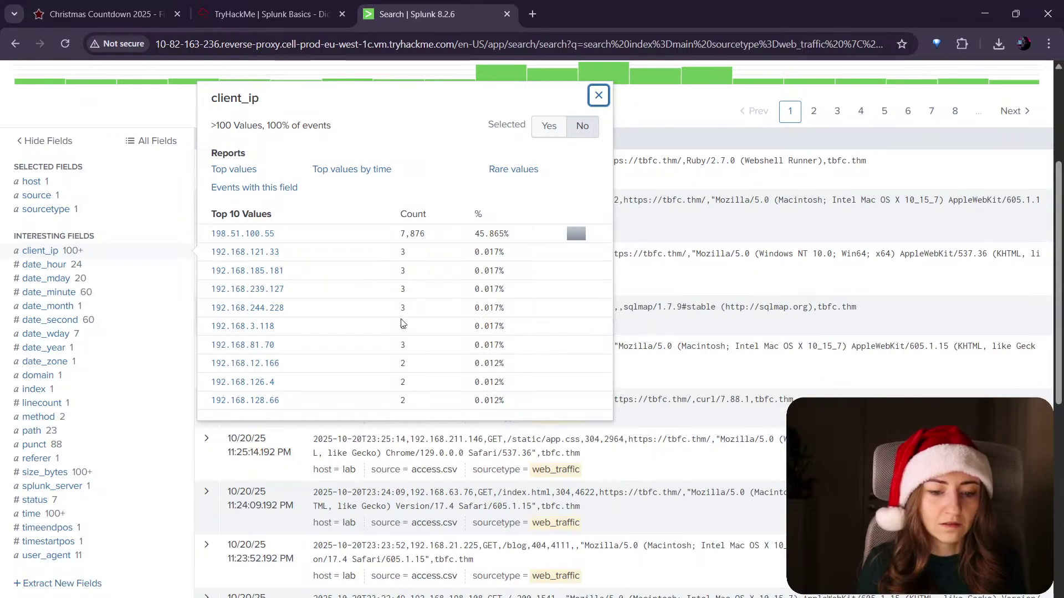
pyautogui.click(266, 14)
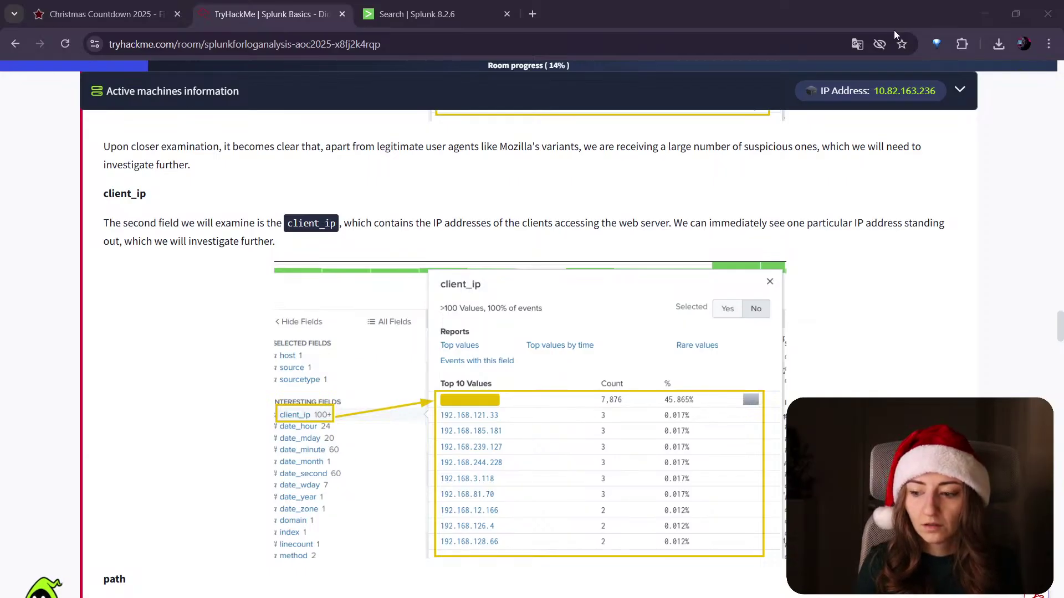
pyautogui.click(942, 18)
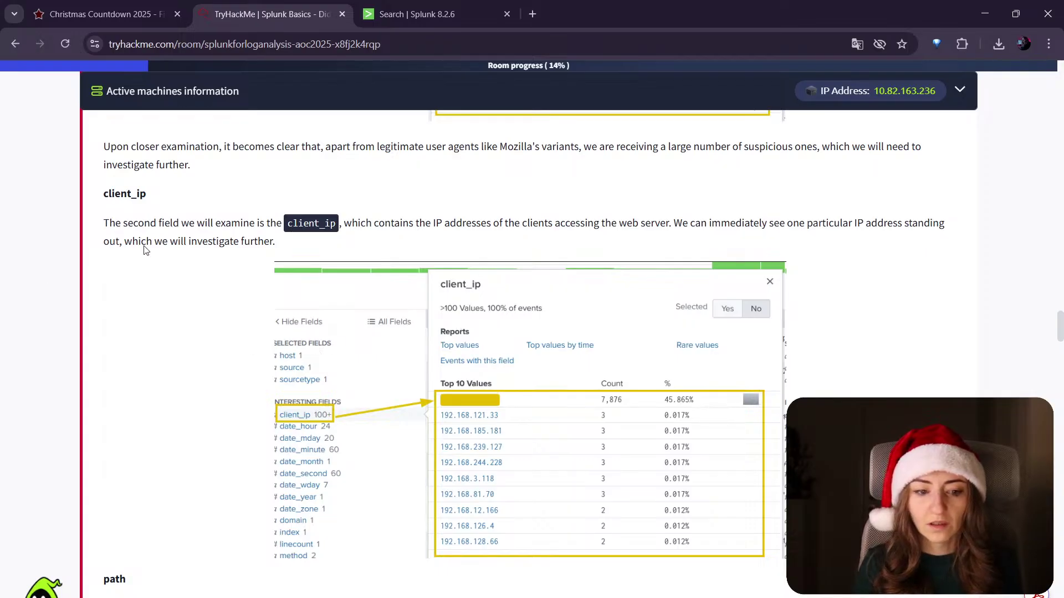
# Step: Search Google for splunk in a new tab, skim the company description and results, and return to Splunk's client_ip values
pyautogui.click(531, 5)
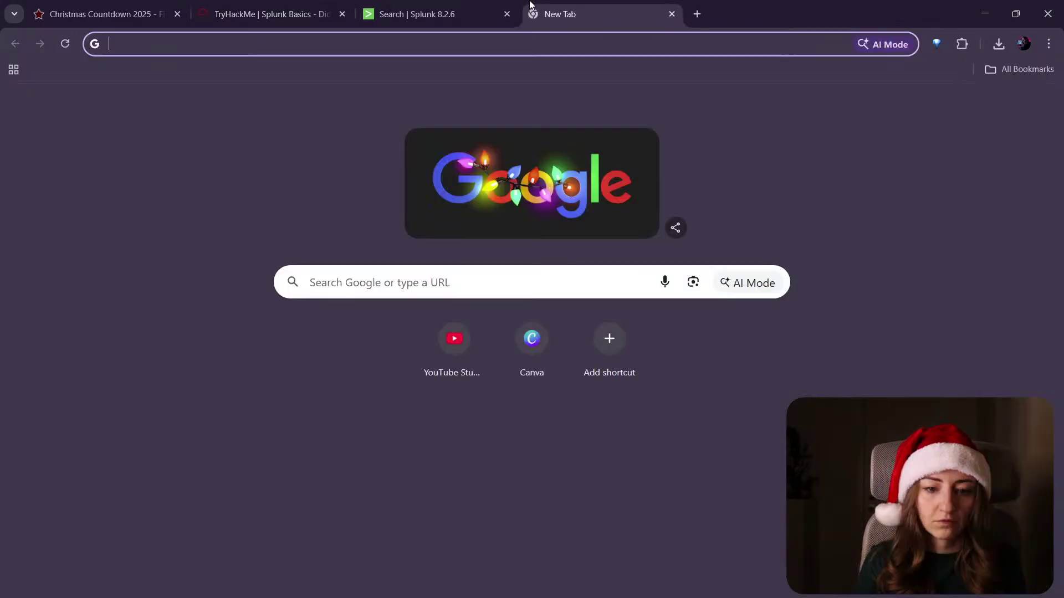
pyautogui.write('splunk')
pyautogui.press('Return')
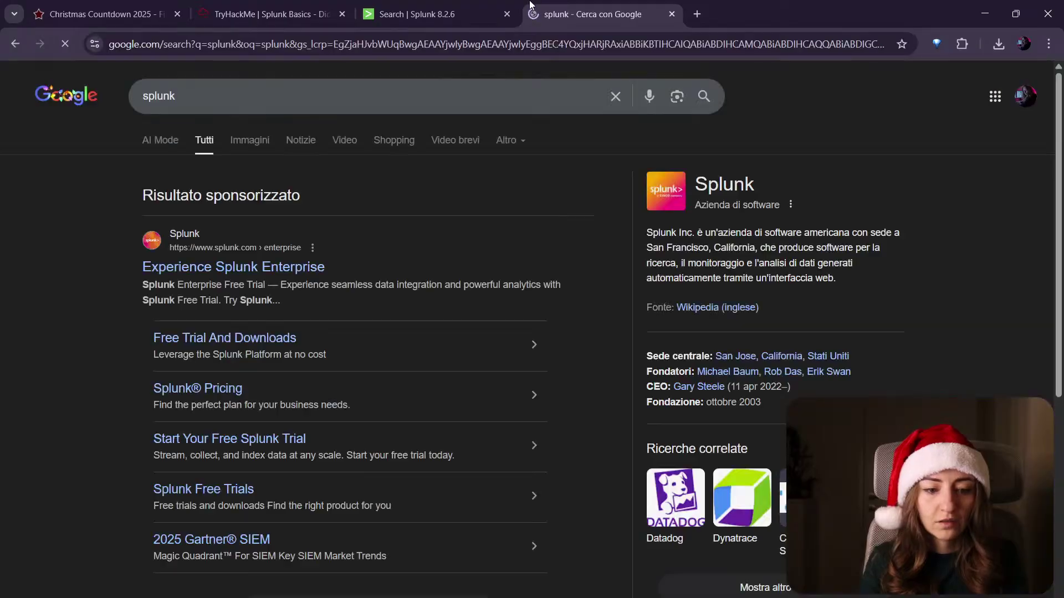
pyautogui.moveTo(712, 237); pyautogui.dragTo(857, 276)
pyautogui.click(857, 276)
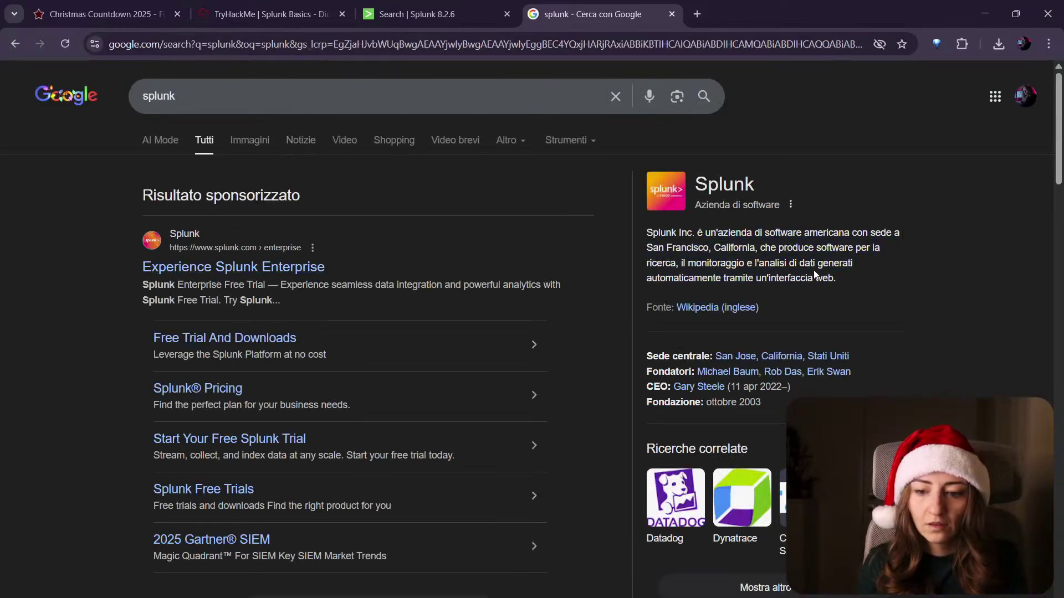
pyautogui.scroll(-12, 814, 276)
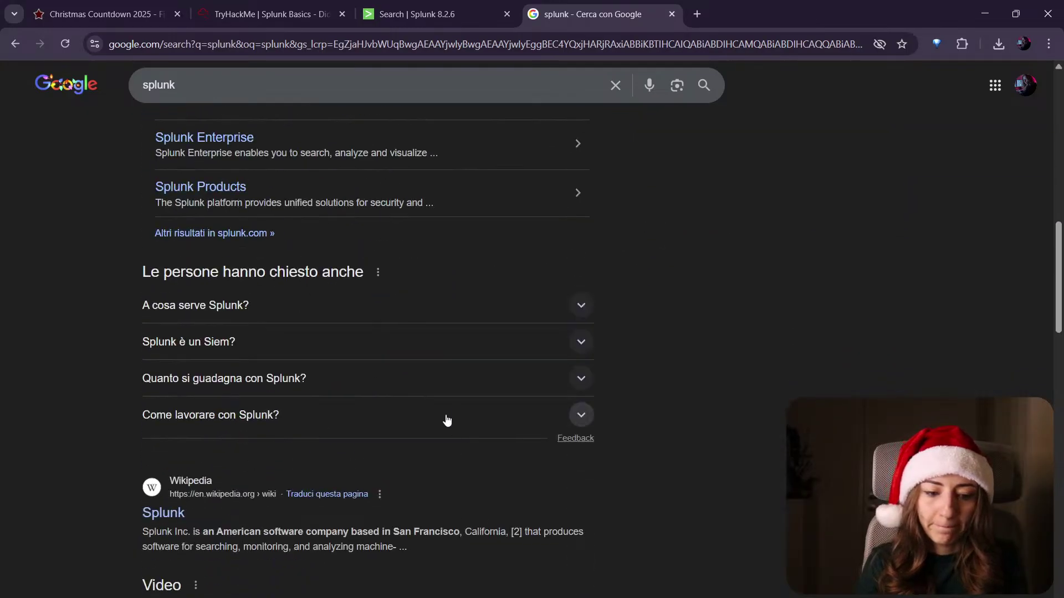
pyautogui.scroll(-18, 459, 439)
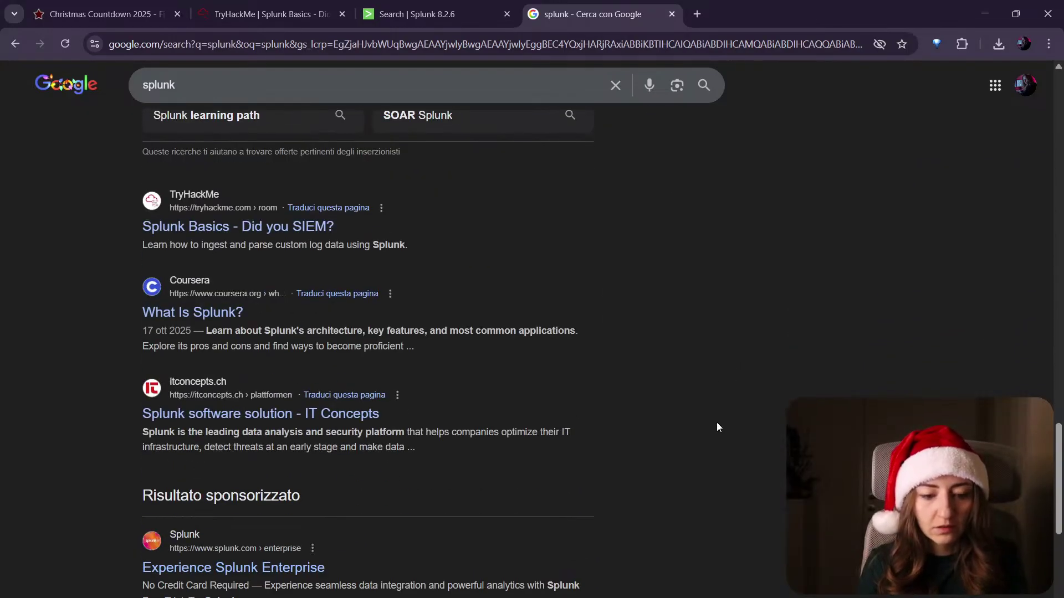
pyautogui.scroll(20, 702, 309)
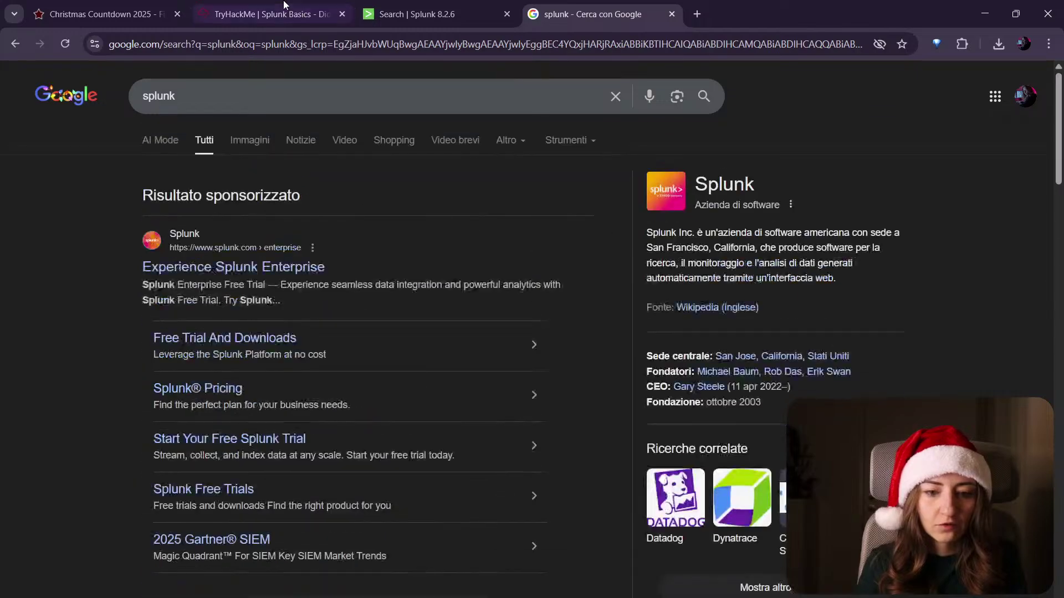
pyautogui.click(672, 14)
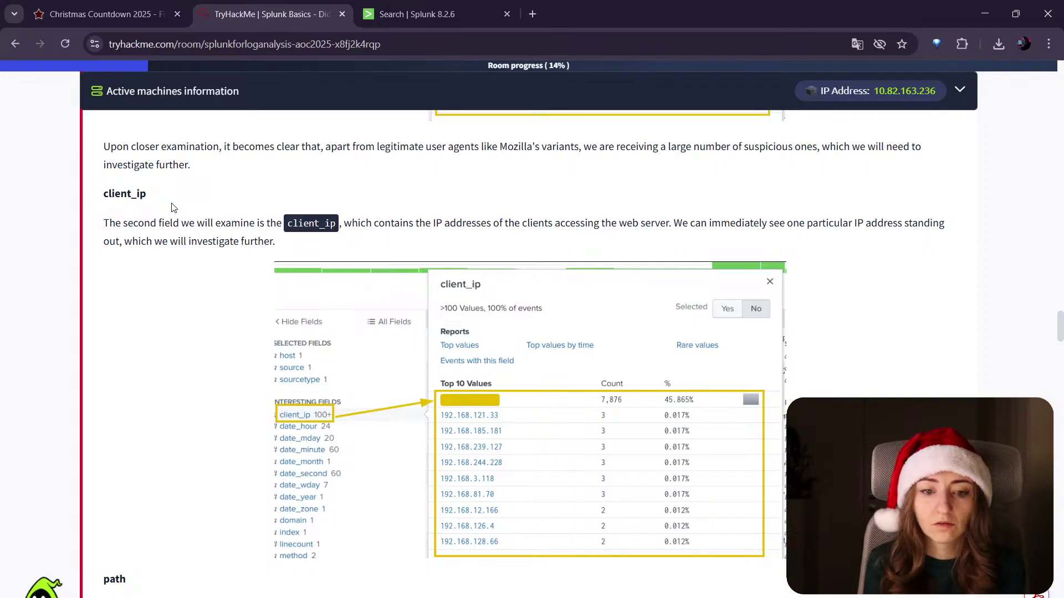
pyautogui.click(377, 6)
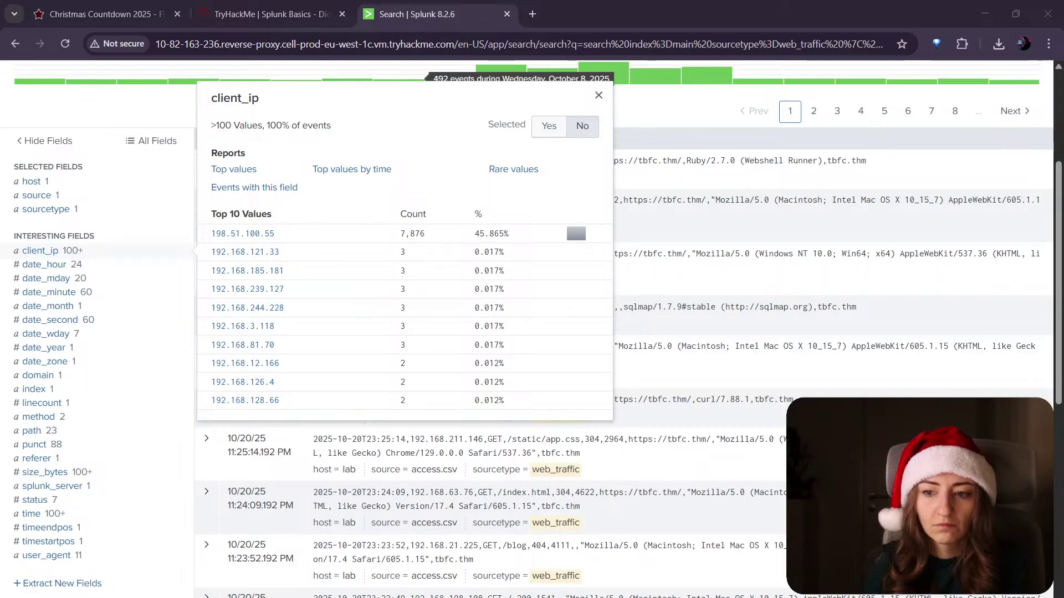
# Step: Compare the client_ip example on the TryHackMe page with the client_ip top values and search timeline in Splunk
pyautogui.hotkey('alt', 'Tab')
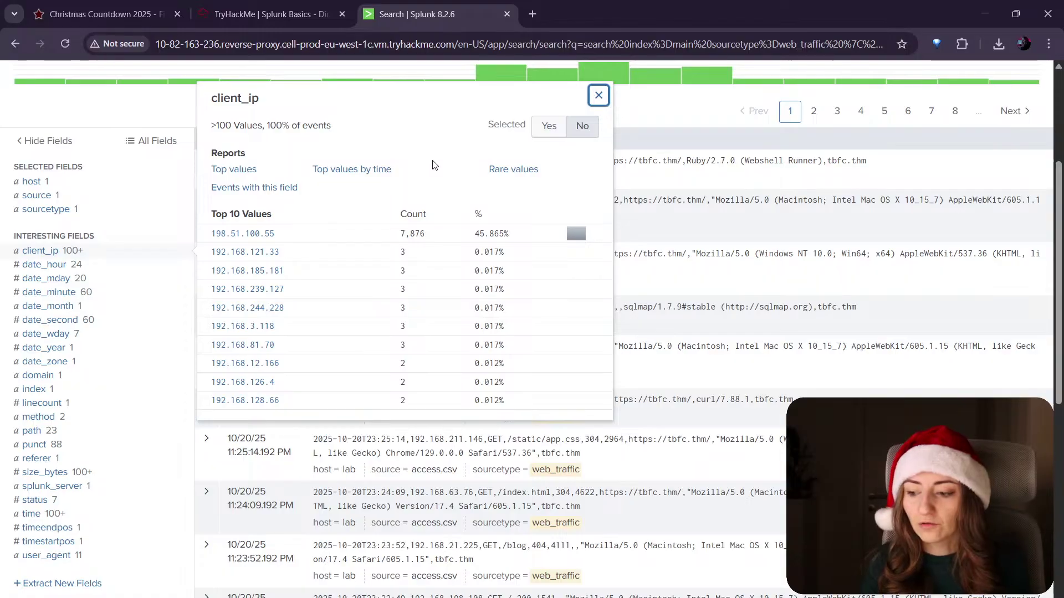
pyautogui.hotkey('ctrl', 'shift', 'Tab')
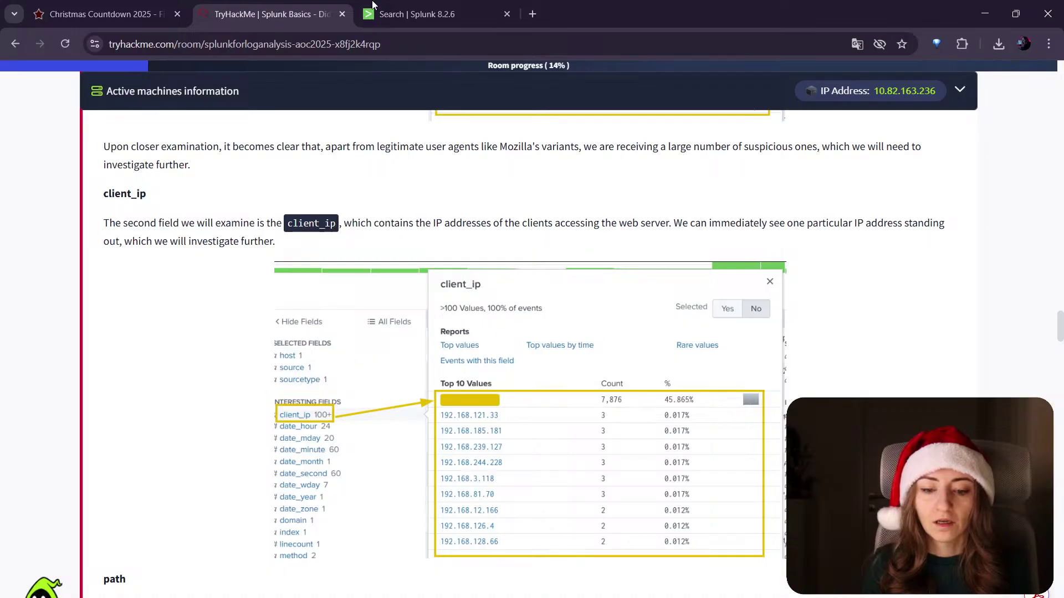
pyautogui.hotkey('ctrl', 'Tab')
pyautogui.scroll(-5, 410, 236)
pyautogui.scroll(8, 427, 305)
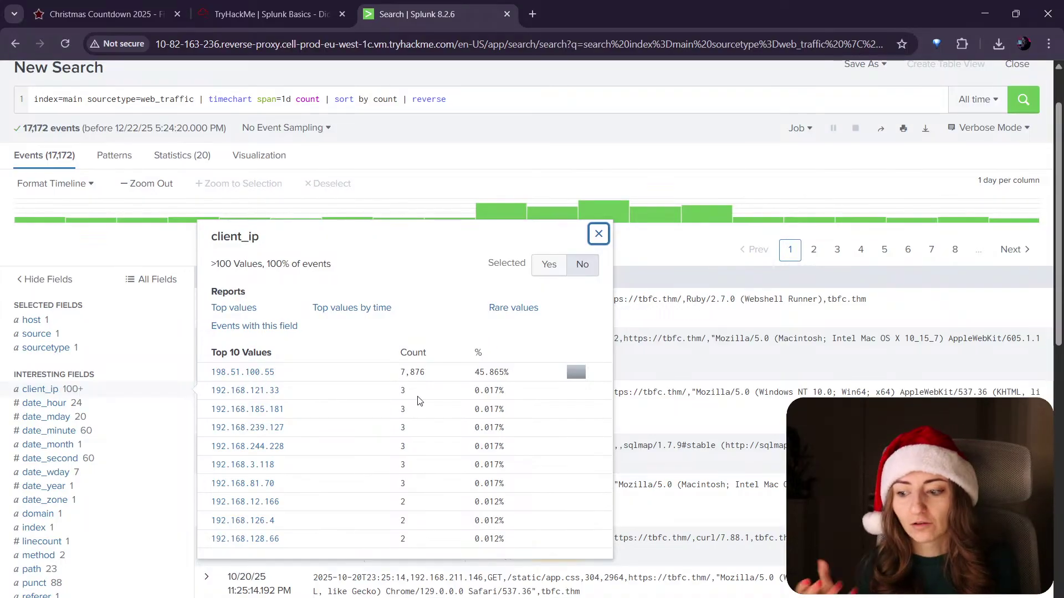
# Step: Read the path section on TryHackMe and compare its example with the top values of the path field in Splunk
pyautogui.click(271, 14)
pyautogui.scroll(-7, 822, 306)
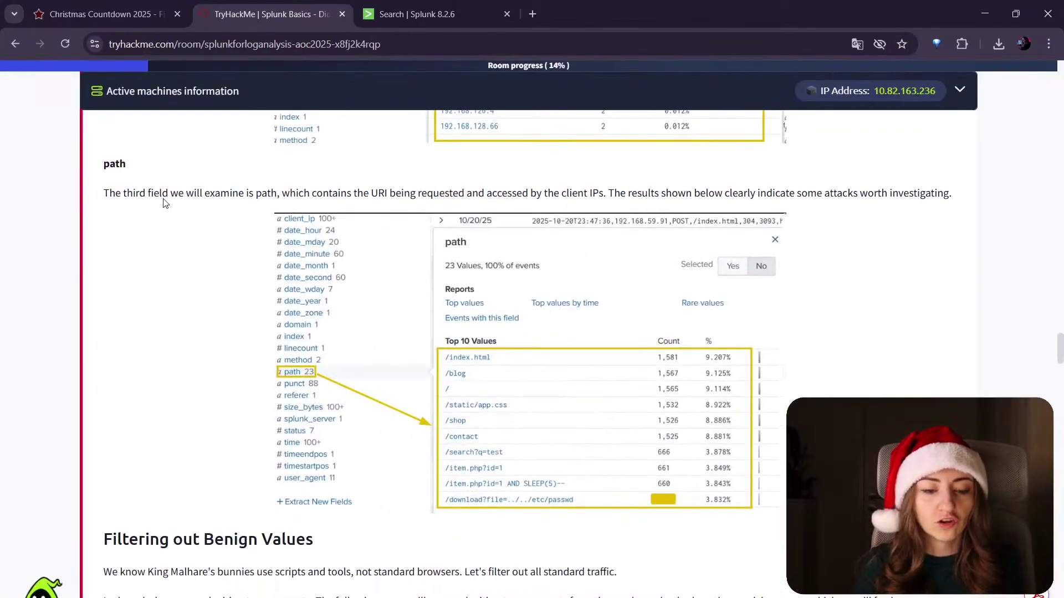
pyautogui.click(410, 14)
pyautogui.scroll(-2, 59, 460)
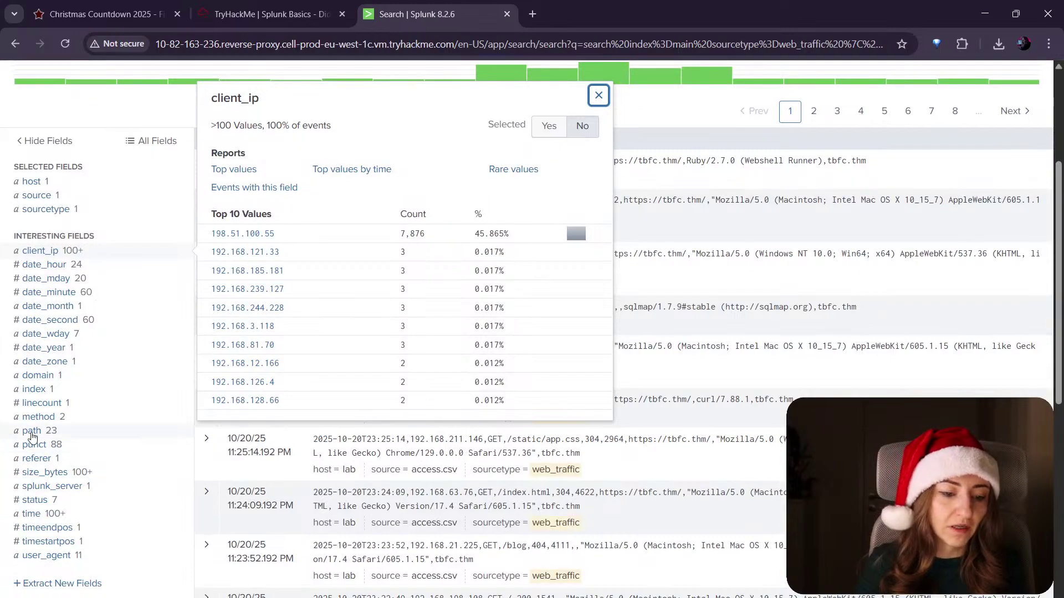
pyautogui.click(35, 433)
pyautogui.click(314, 6)
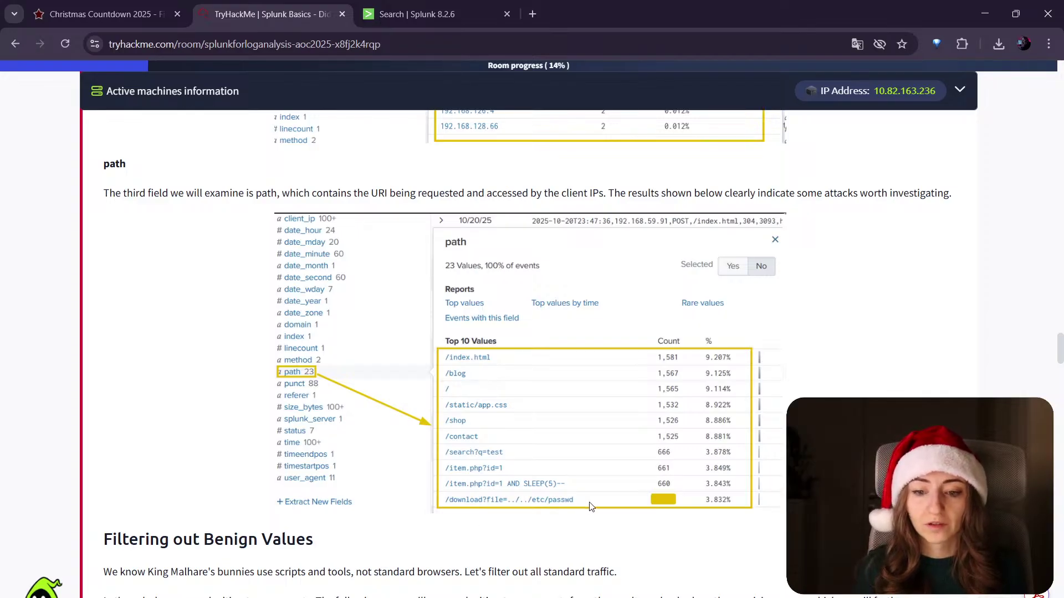
pyautogui.click(438, 15)
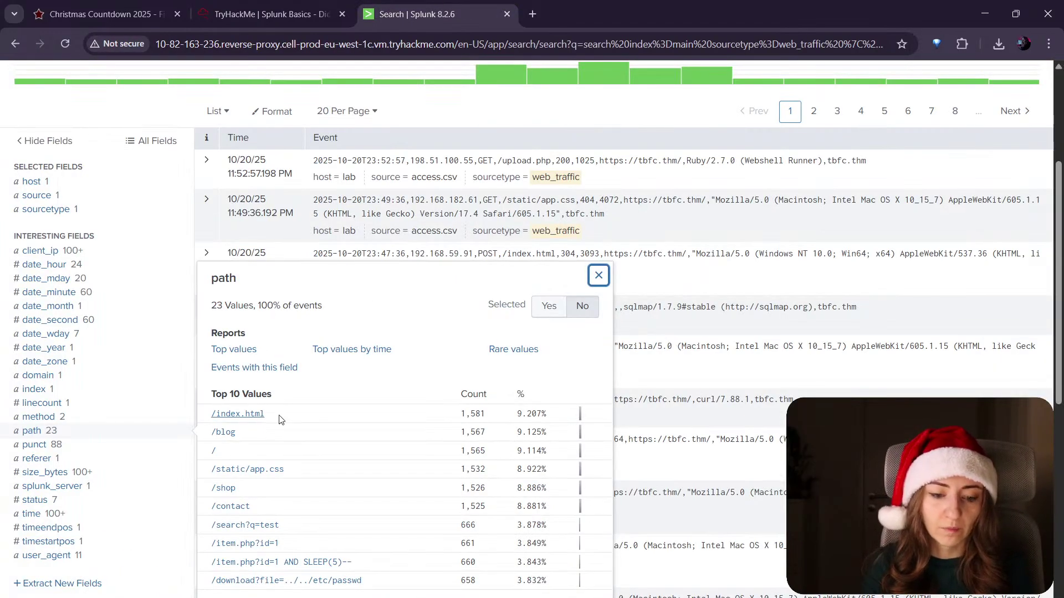
# Step: Examine the request counts of /index.html and /download?file=../../etc/passwd among Splunk's top path values
pyautogui.doubleClick(492, 421)
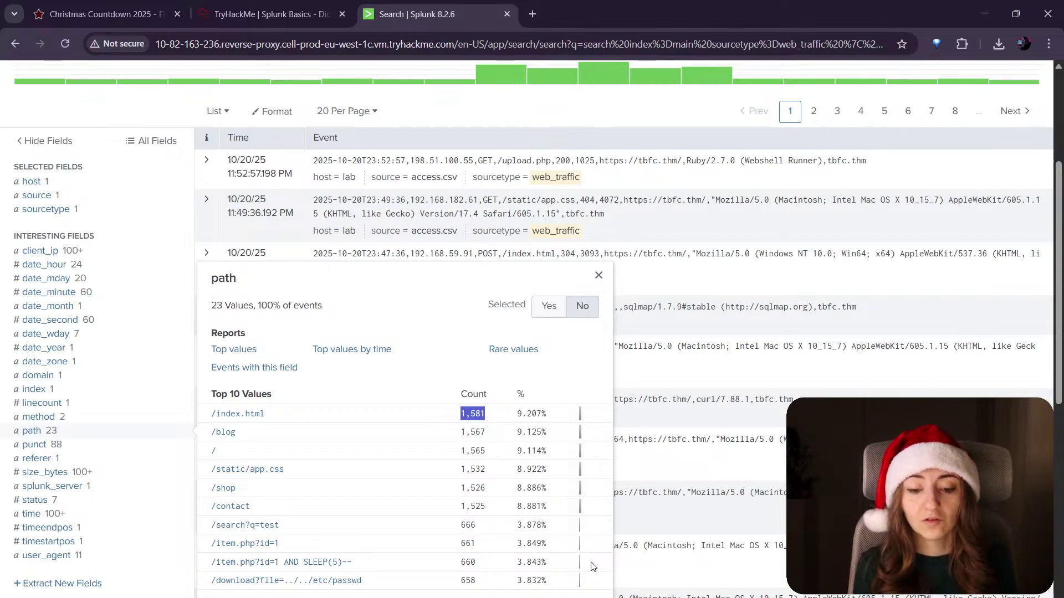
pyautogui.click(411, 351)
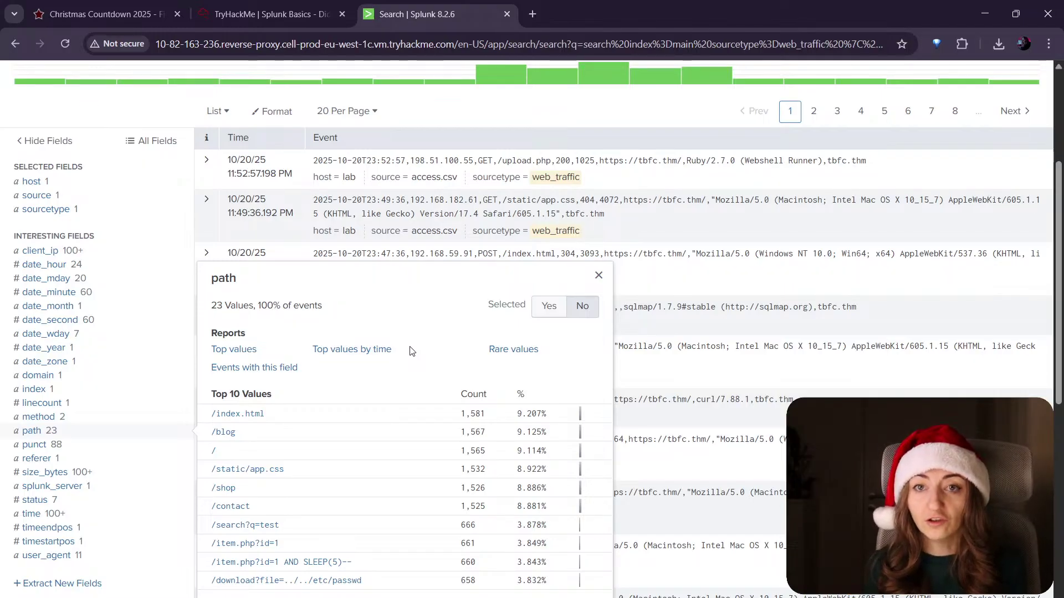
pyautogui.moveTo(365, 583); pyautogui.dragTo(211, 581)
pyautogui.click(476, 584)
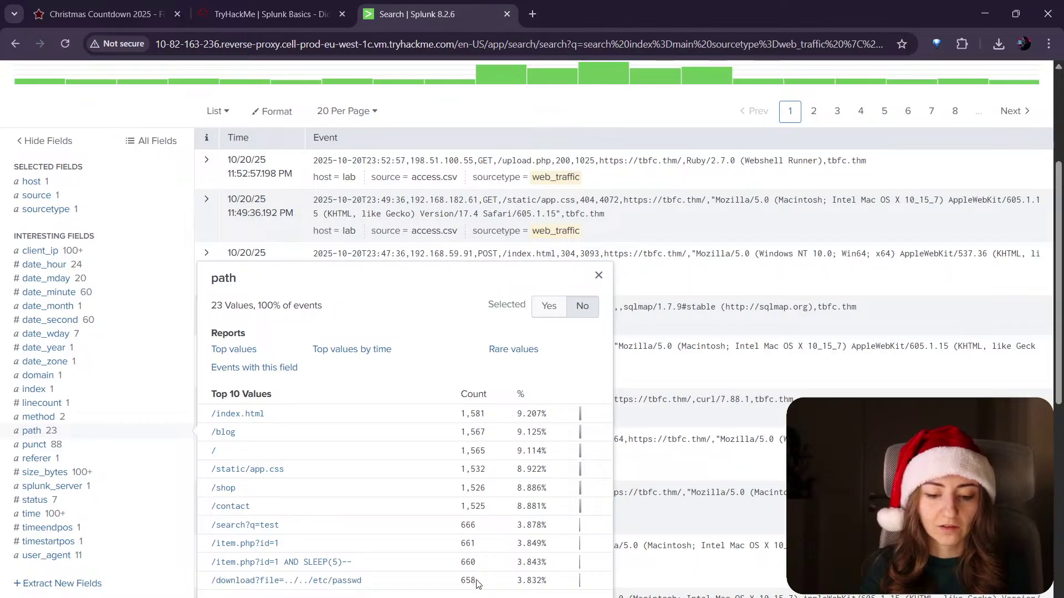
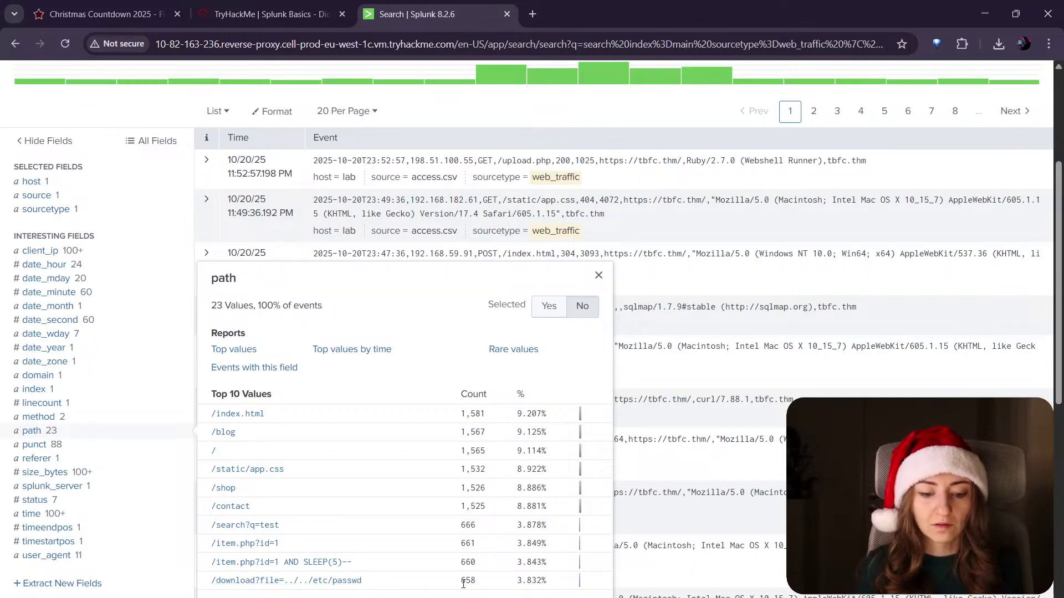
# Step: Read the Filtering out Benign Values section on TryHackMe about attackers' scripts and tools and filtering out standard traffic
pyautogui.click(266, 13)
pyautogui.scroll(-3, 458, 354)
pyautogui.scroll(-3, 280, 335)
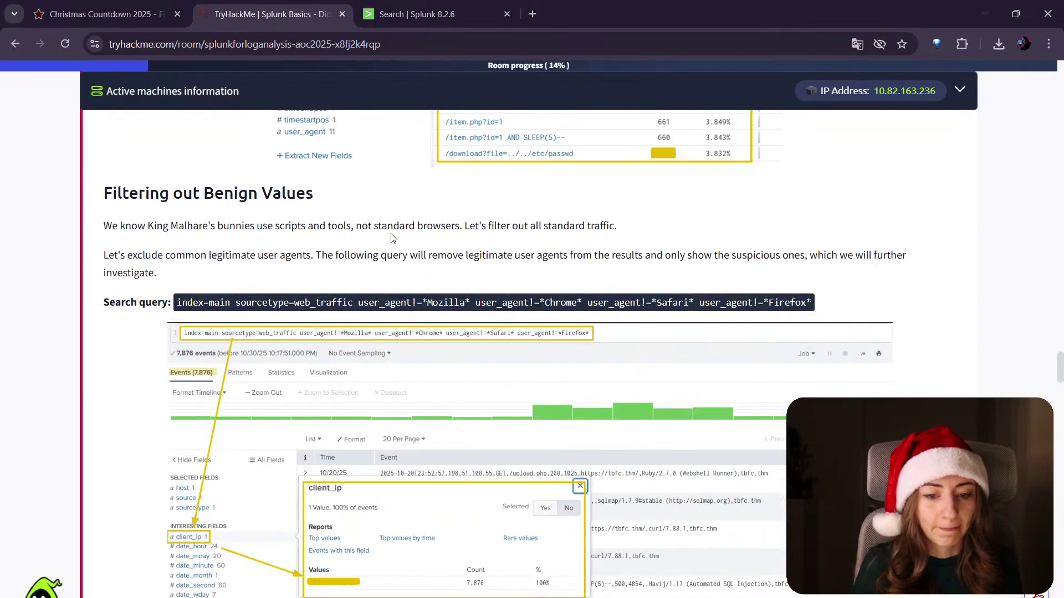
pyautogui.moveTo(192, 231); pyautogui.dragTo(156, 229)
pyautogui.click(370, 232)
pyautogui.click(155, 228)
pyautogui.doubleClick(153, 229)
pyautogui.click(154, 229)
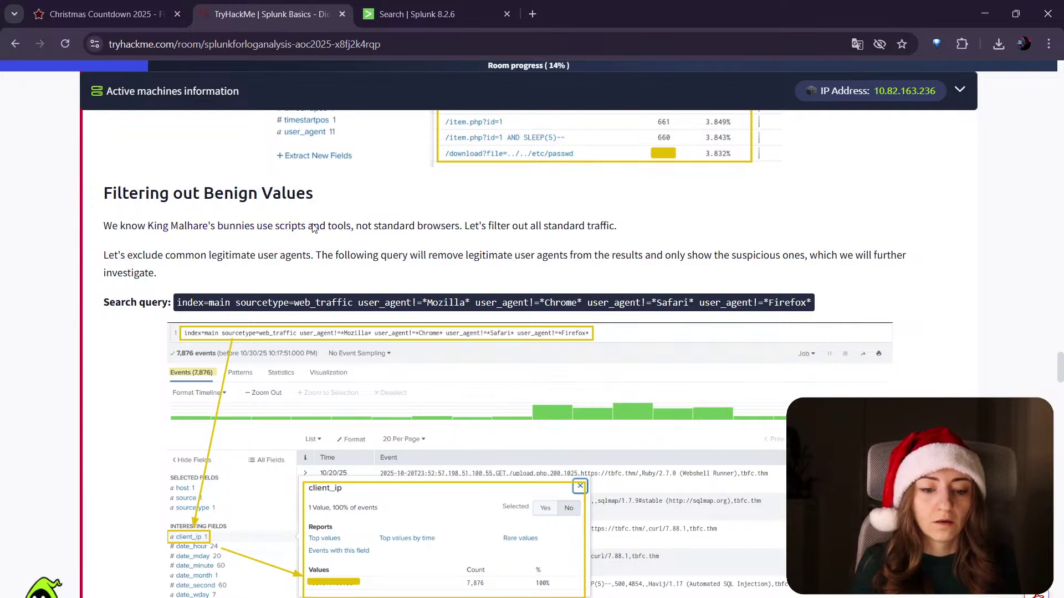
pyautogui.doubleClick(291, 228)
pyautogui.click(327, 232)
pyautogui.doubleClick(339, 228)
pyautogui.click(363, 237)
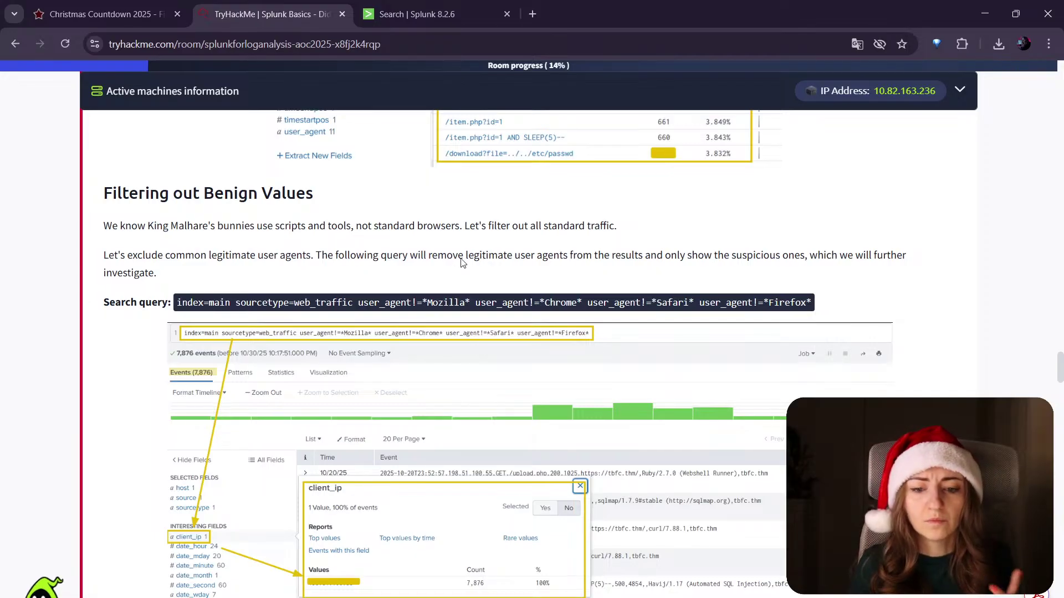
pyautogui.moveTo(623, 230); pyautogui.dragTo(521, 228)
pyautogui.click(521, 228)
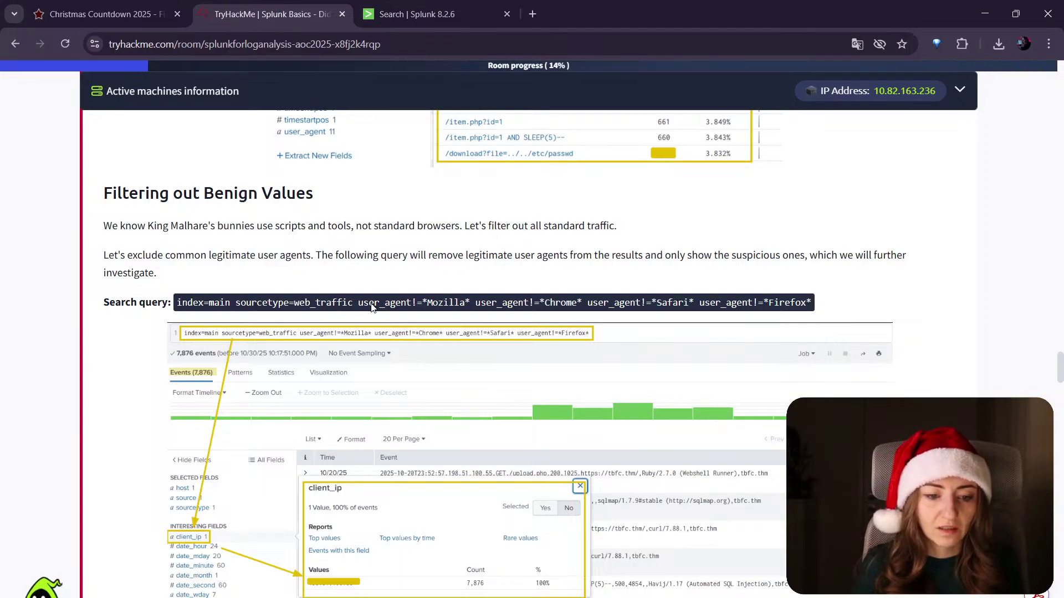
# Step: Examine the Mozilla and Chrome user_agent exclusions in the TryHackMe search query
pyautogui.moveTo(402, 300); pyautogui.dragTo(476, 309)
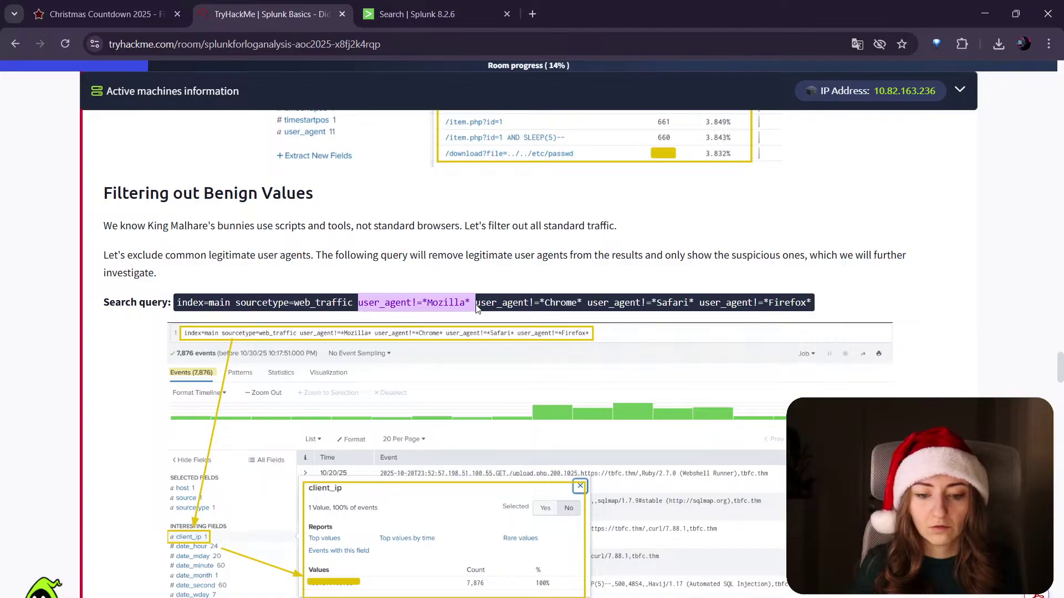
pyautogui.click(484, 306)
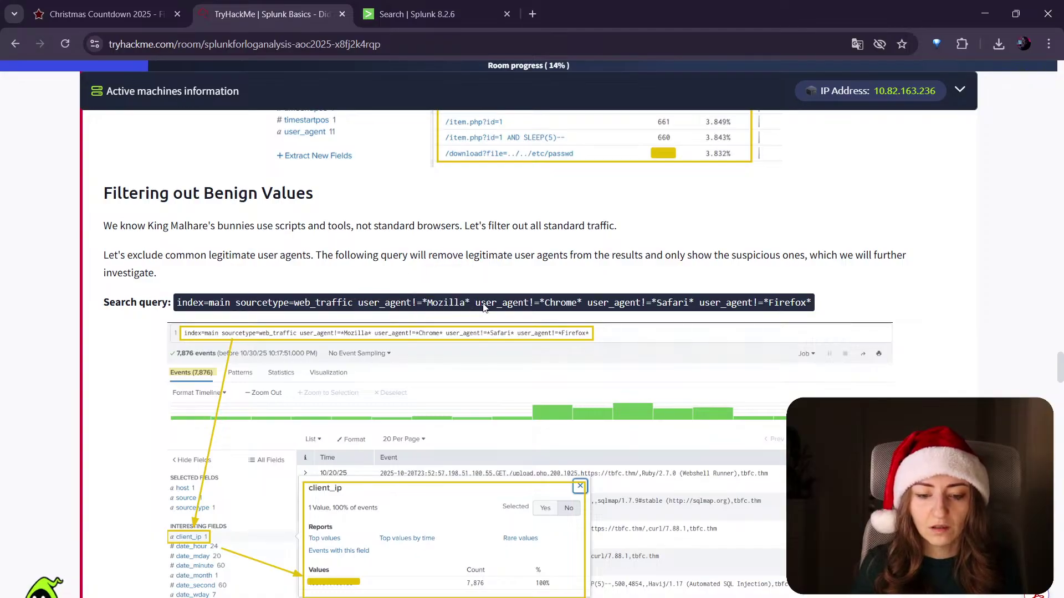
pyautogui.moveTo(476, 306); pyautogui.dragTo(582, 306)
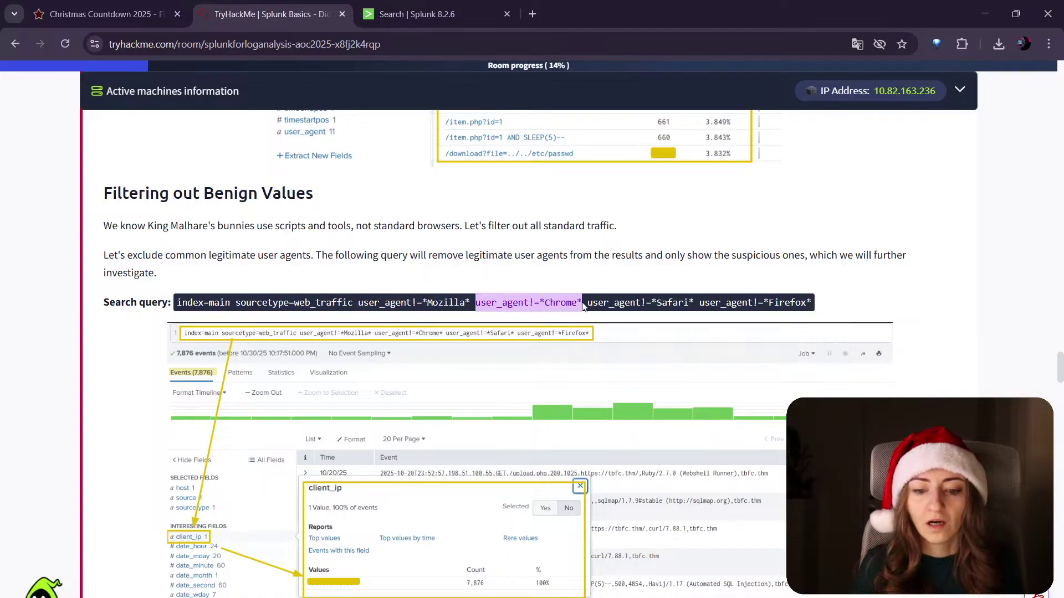
pyautogui.click(631, 309)
# Step: Replace the Splunk query's timechart pipeline with the copied user_agent!=*Mozilla*, *Chrome*, *Safari* and *Firefox* exclusions and run the search
pyautogui.moveTo(814, 302); pyautogui.dragTo(358, 299)
pyautogui.hotkey('ctrl', 'c')
pyautogui.click(416, 14)
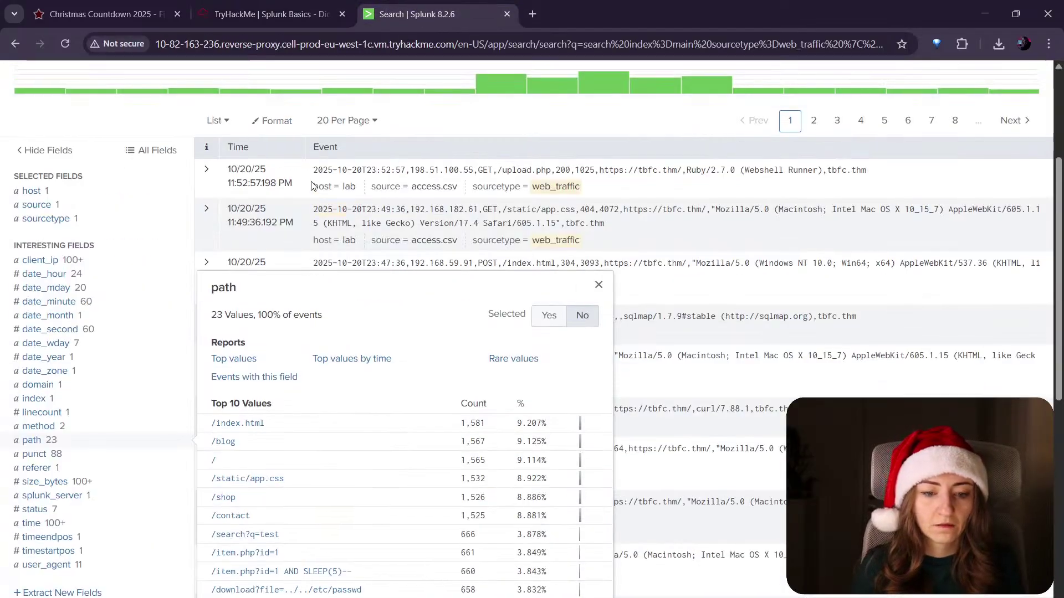
pyautogui.click(204, 165)
pyautogui.moveTo(201, 168); pyautogui.dragTo(647, 195)
pyautogui.hotkey('ctrl', 'v')
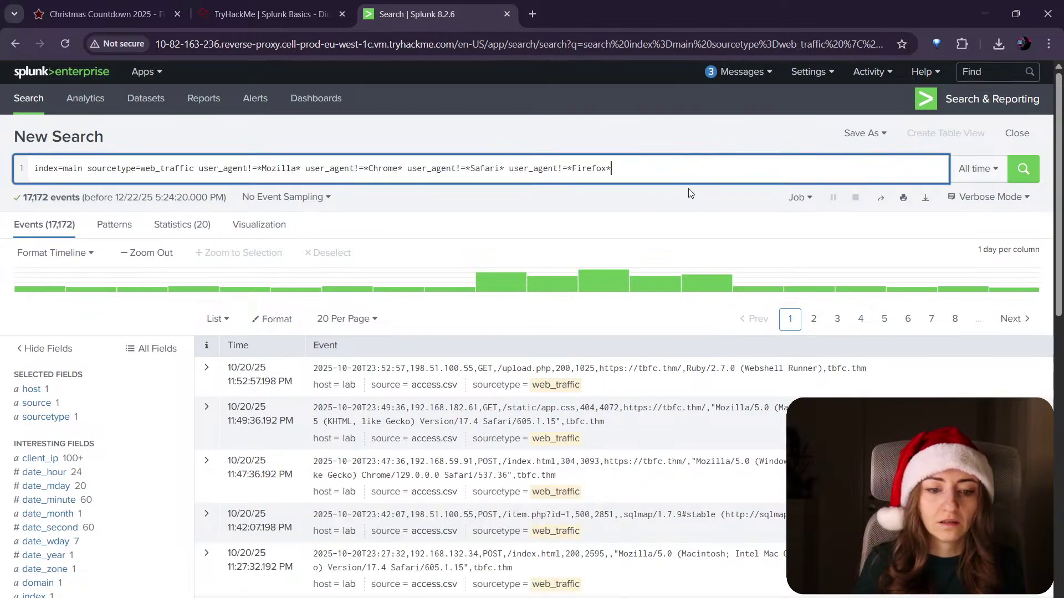
pyautogui.press('Return')
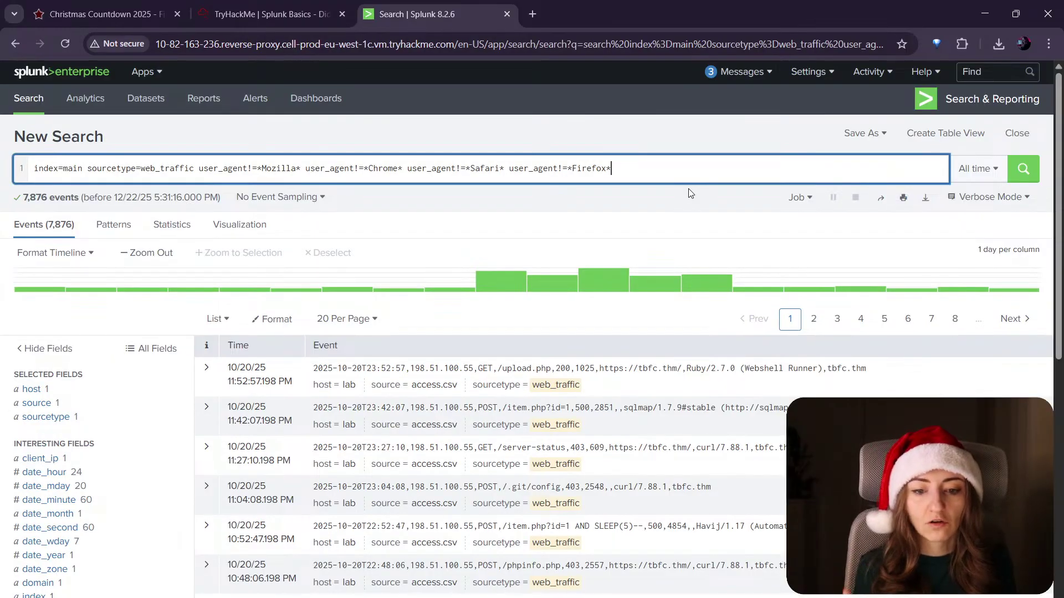
# Step: Expand the first /upload.php event in the filtered results and examine its fields, including user_agent
pyautogui.scroll(-2, 318, 312)
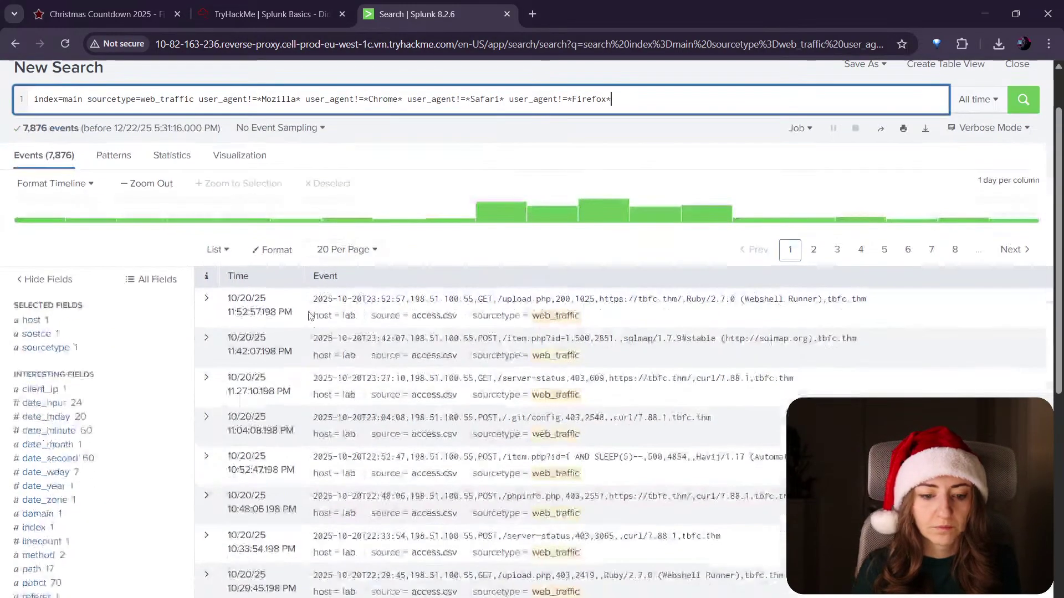
pyautogui.click(205, 301)
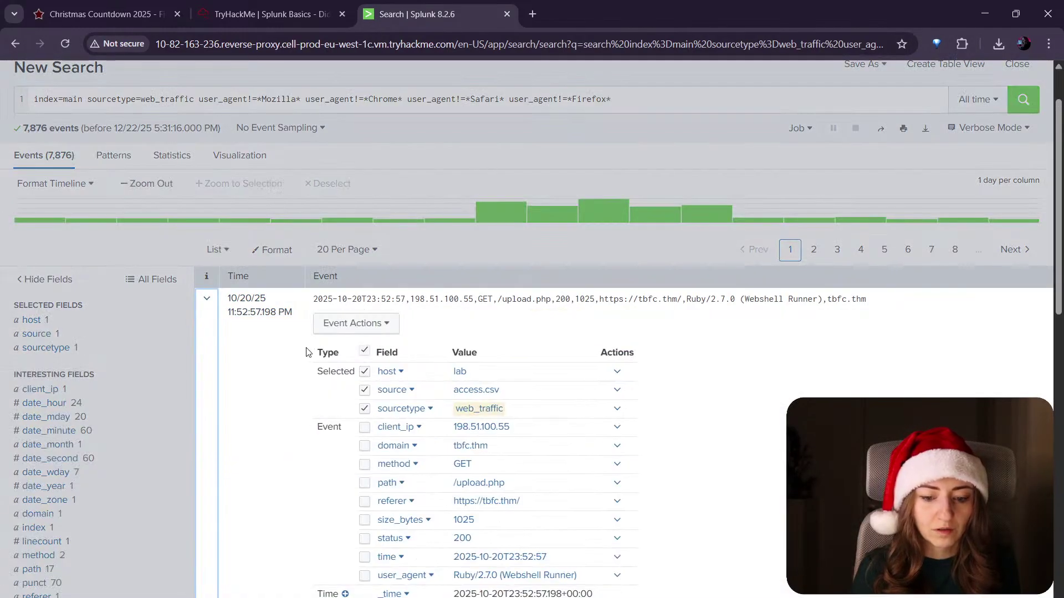
pyautogui.scroll(-3, 294, 347)
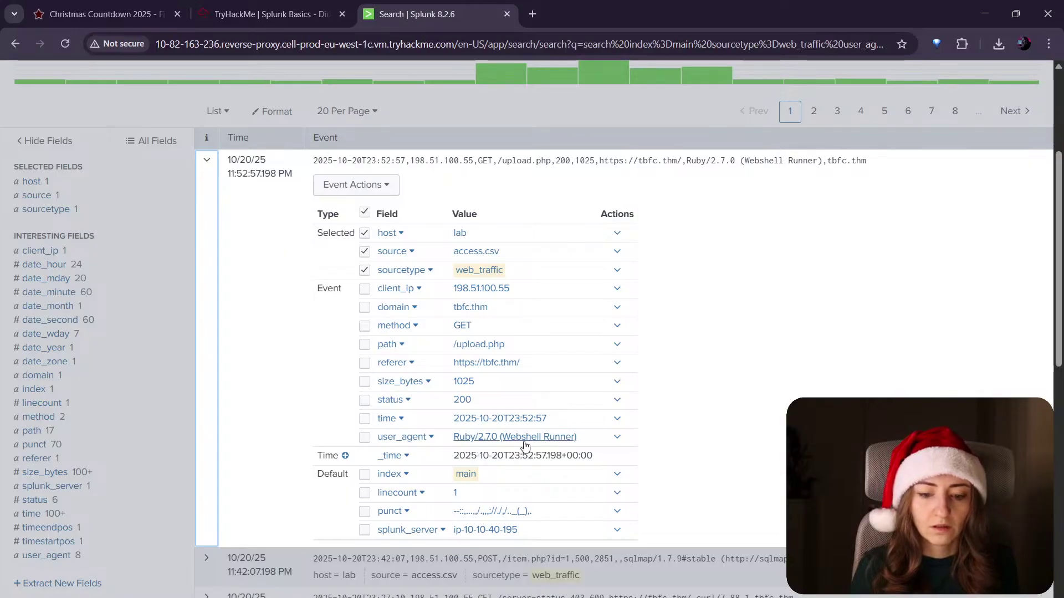
# Step: View TryHackMe's filtered search example, collapse the expanded Splunk event and inspect the client_ip values of the filtered results
pyautogui.click(241, 9)
pyautogui.click(985, 279)
pyautogui.scroll(-2, 983, 279)
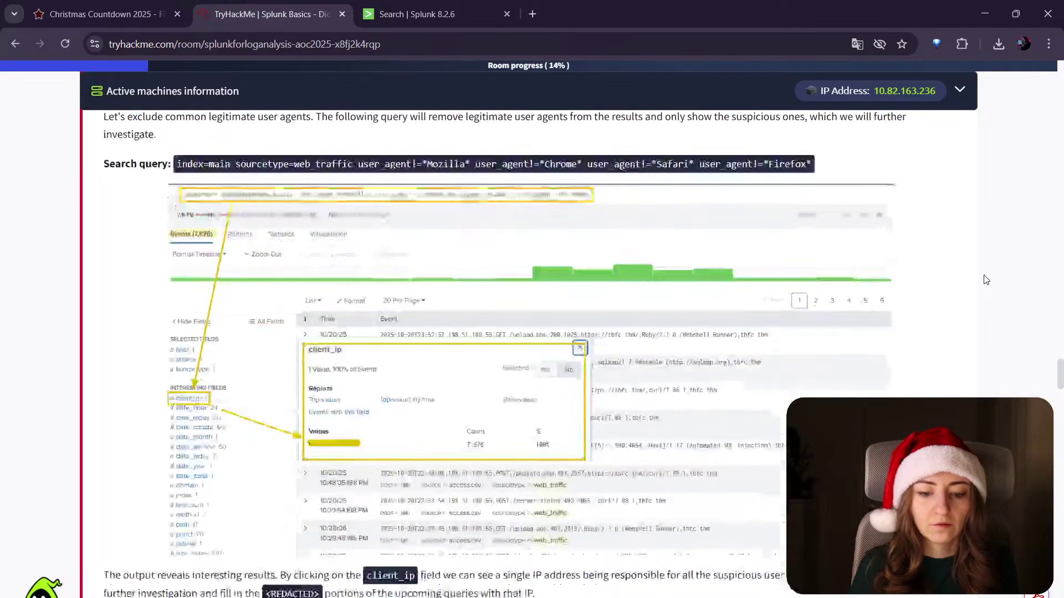
pyautogui.click(467, 8)
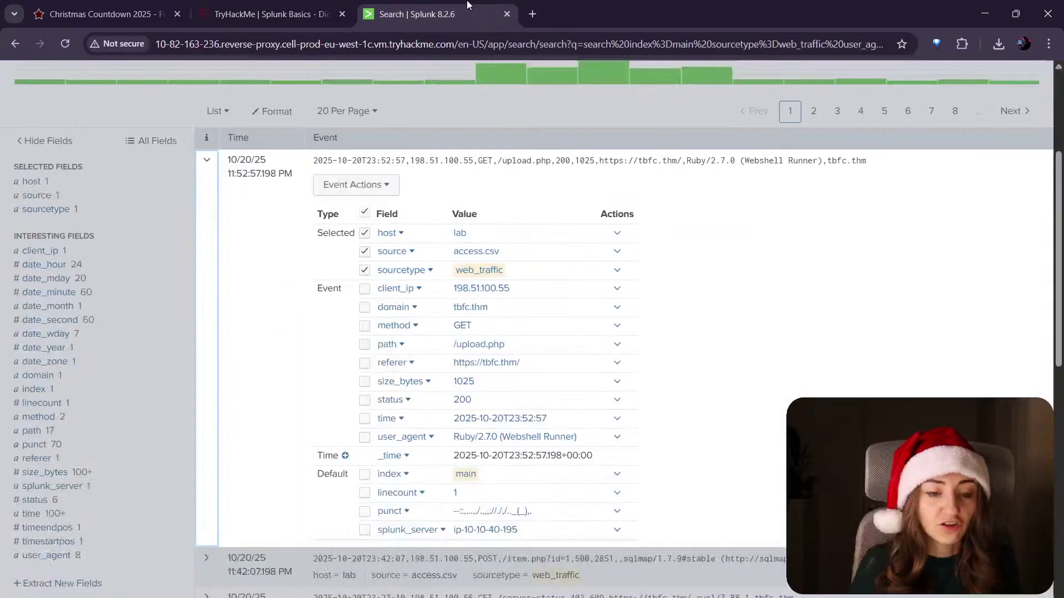
pyautogui.click(207, 160)
pyautogui.click(40, 251)
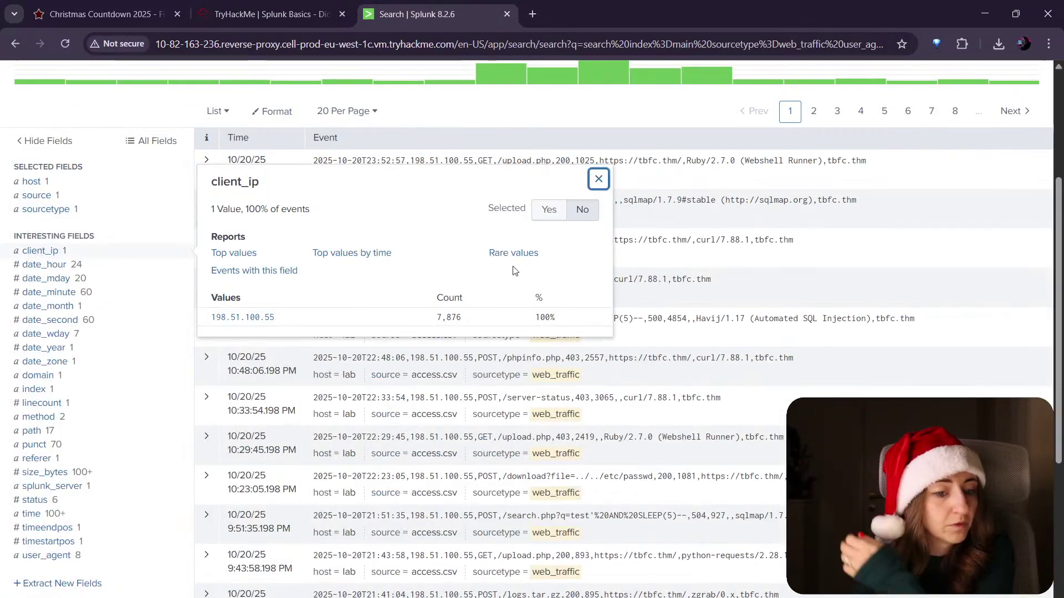
pyautogui.moveTo(277, 315); pyautogui.dragTo(210, 317)
pyautogui.click(341, 310)
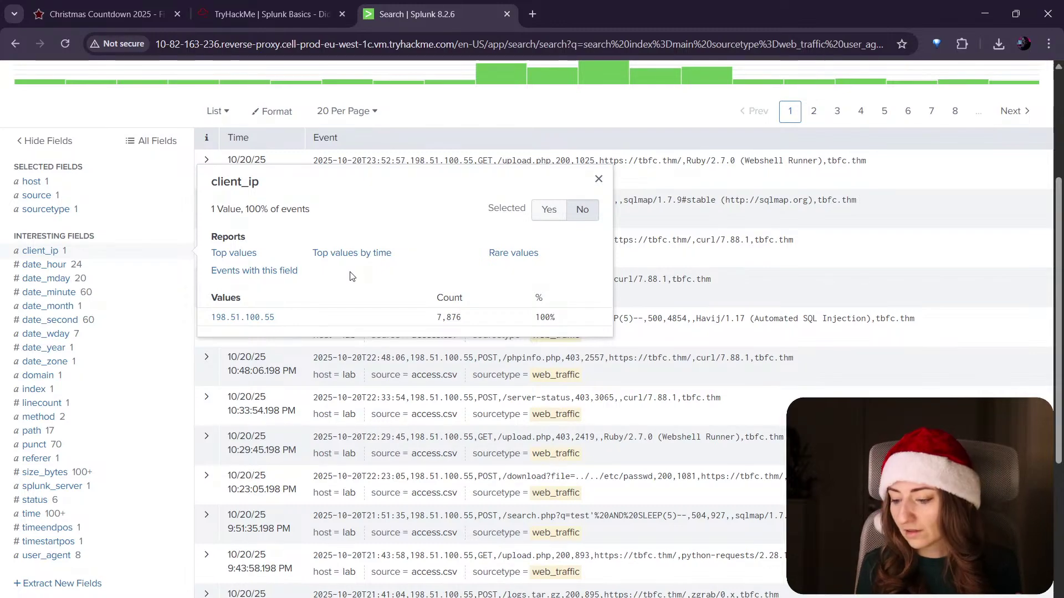
# Step: Read TryHackMe's explanation of the single suspicious client_ip and the introduction to Narrowing Down Suspicious IPs
pyautogui.click(272, 14)
pyautogui.scroll(-4, 368, 253)
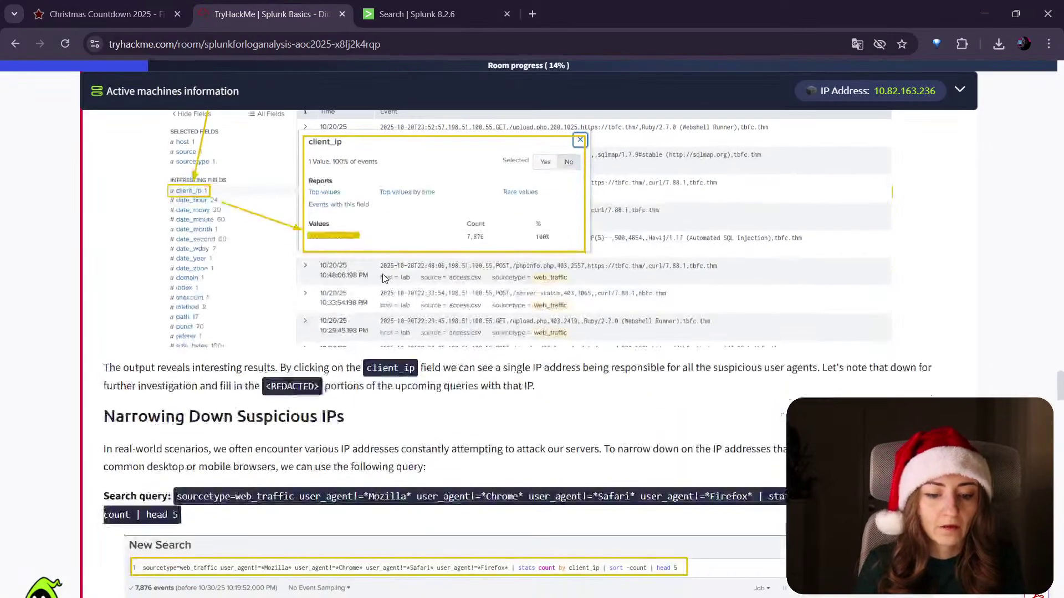
pyautogui.moveTo(451, 371); pyautogui.dragTo(672, 384)
pyautogui.click(510, 373)
pyautogui.click(537, 372)
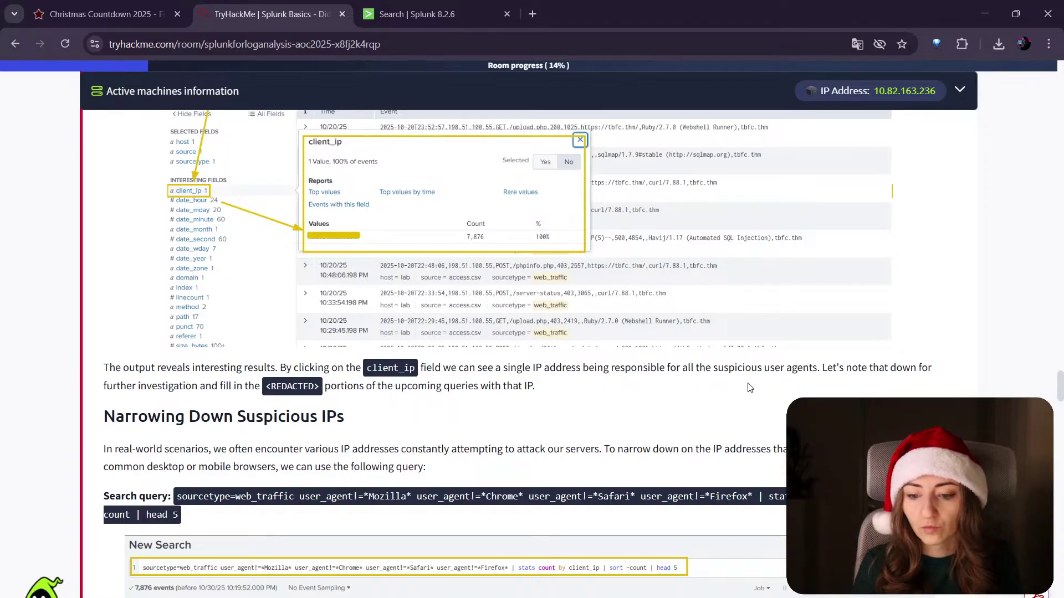
pyautogui.scroll(-1, 432, 377)
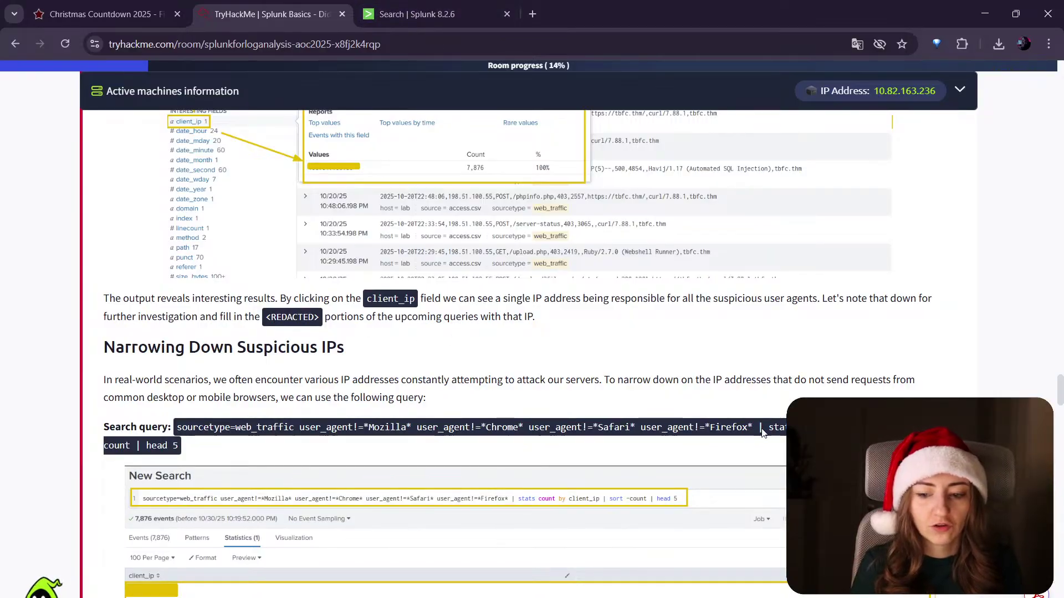
# Step: Append the copied "| stats count by client_ip | sort -count | head 5" to the Splunk query
pyautogui.moveTo(760, 432); pyautogui.dragTo(178, 453)
pyautogui.hotkey('ctrl', 'c')
pyautogui.click(418, 15)
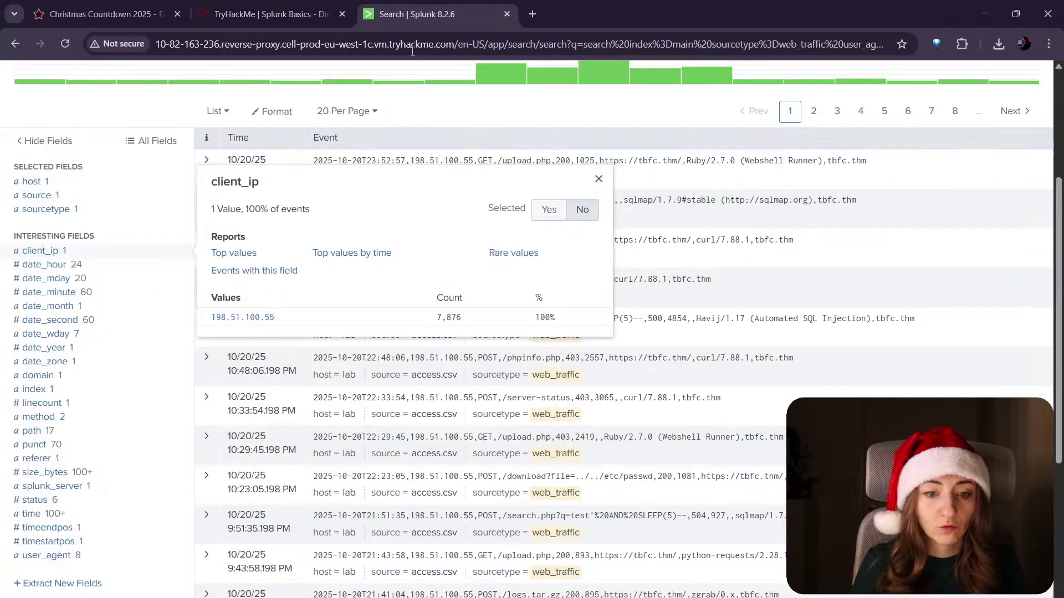
pyautogui.scroll(4, 442, 195)
pyautogui.click(683, 175)
pyautogui.hotkey('ctrl', 'v')
pyautogui.click(271, 14)
pyautogui.click(415, 14)
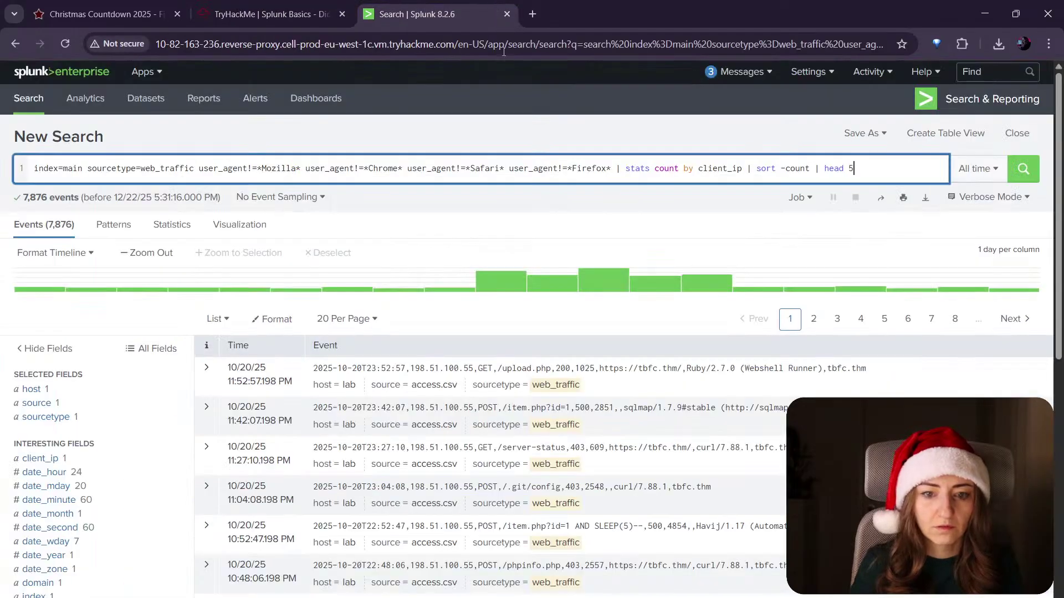
# Step: Inspect the client_ip values of the filtered results and select the listed IP address
pyautogui.click(50, 458)
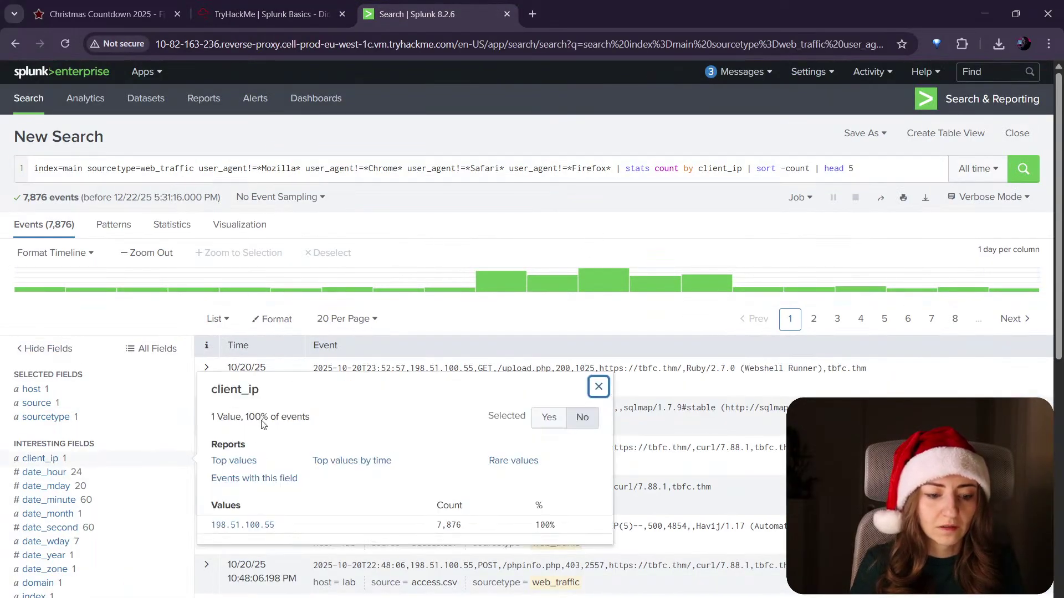
pyautogui.moveTo(276, 526); pyautogui.dragTo(211, 526)
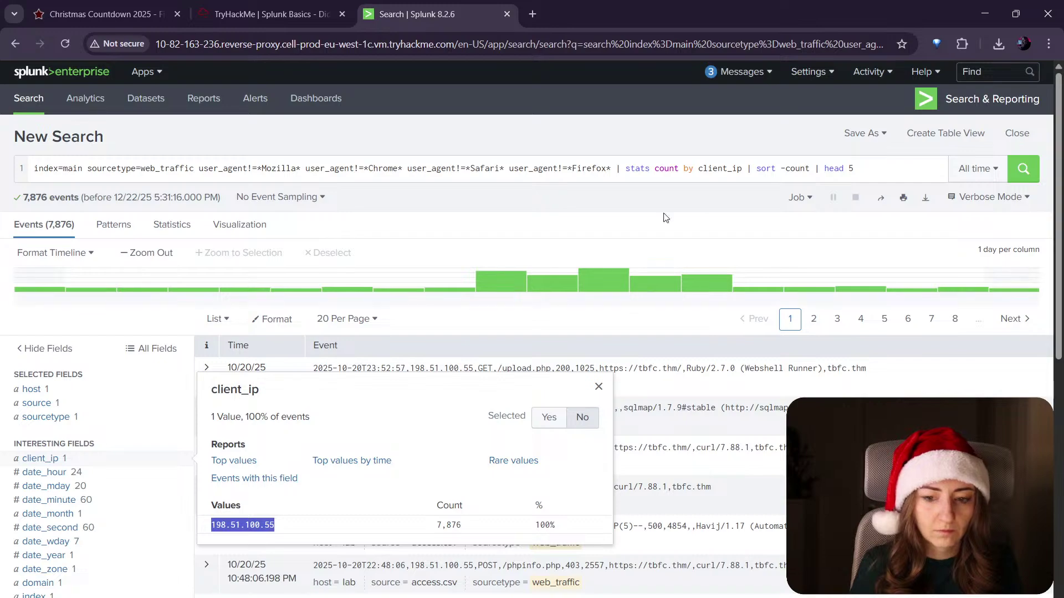
pyautogui.click(710, 166)
# Step: Check TryHackMe's Narrowing Down Suspicious IPs query and run the Splunk search counting the top five client_ip values
pyautogui.click(272, 14)
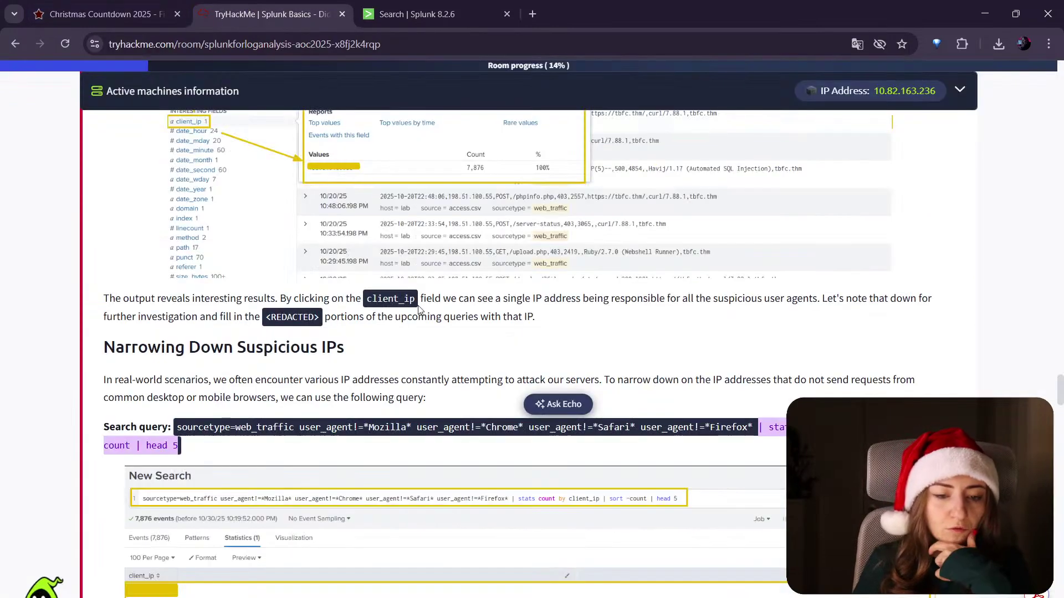
pyautogui.scroll(-1, 389, 244)
pyautogui.click(403, 378)
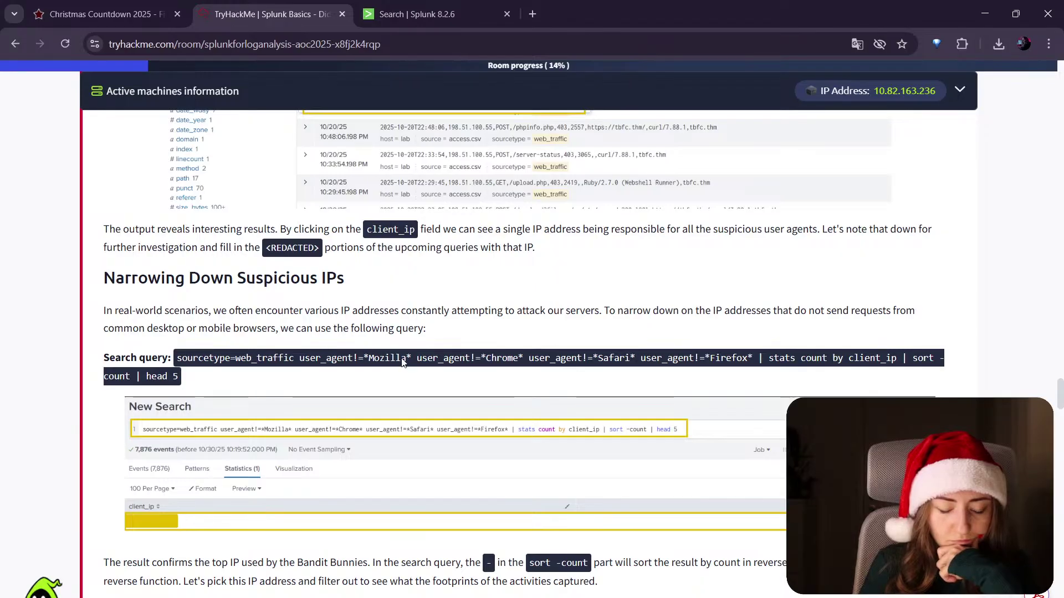
pyautogui.click(421, 14)
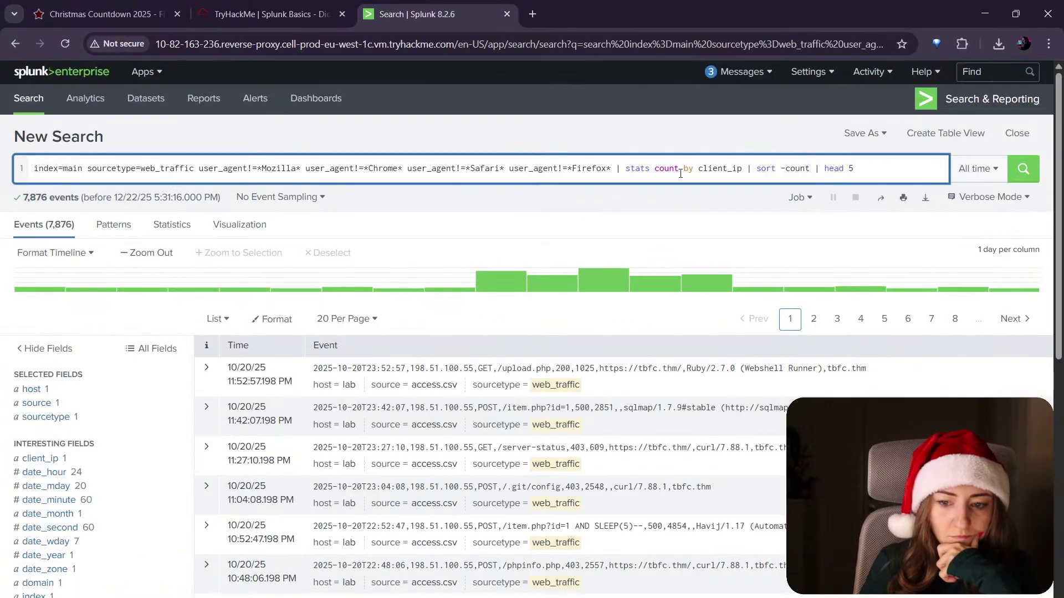
pyautogui.press('Return')
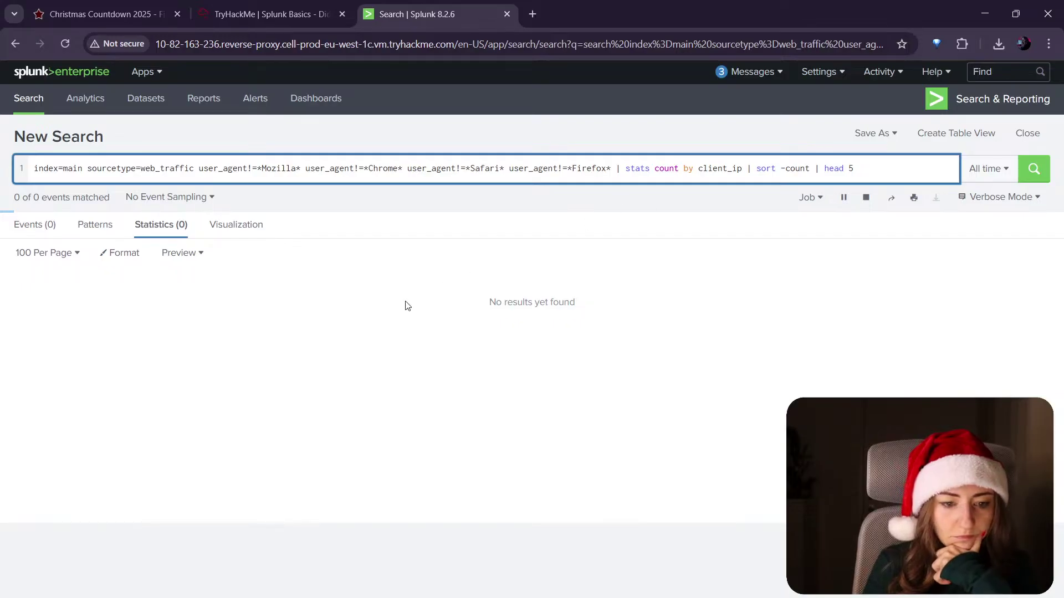
# Step: Read TryHackMe's explanation of the top client_ip query, examining its "sort -count | head 5" part
pyautogui.click(327, 8)
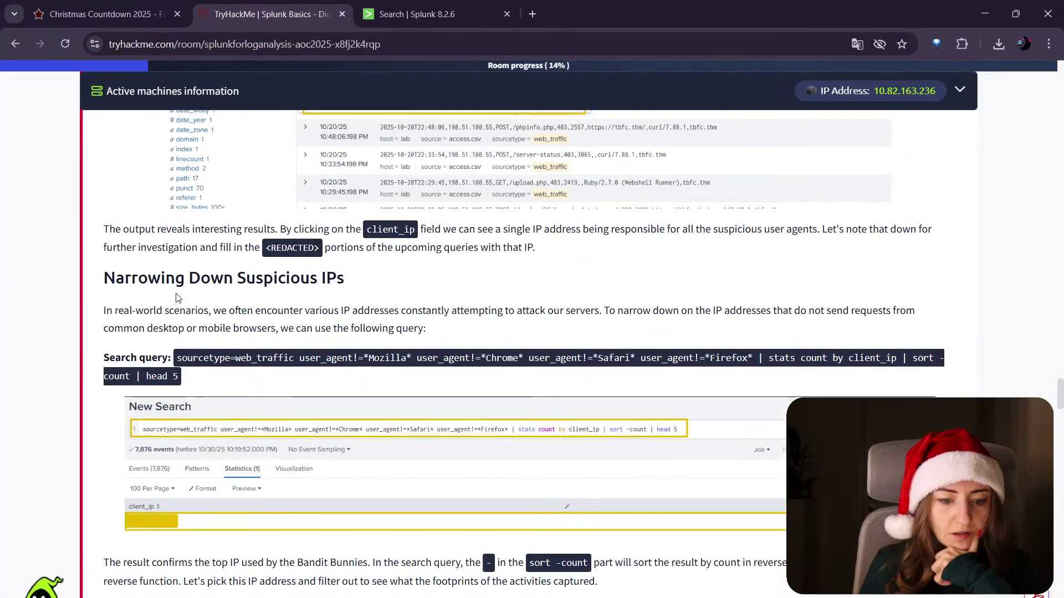
pyautogui.scroll(-1, 300, 338)
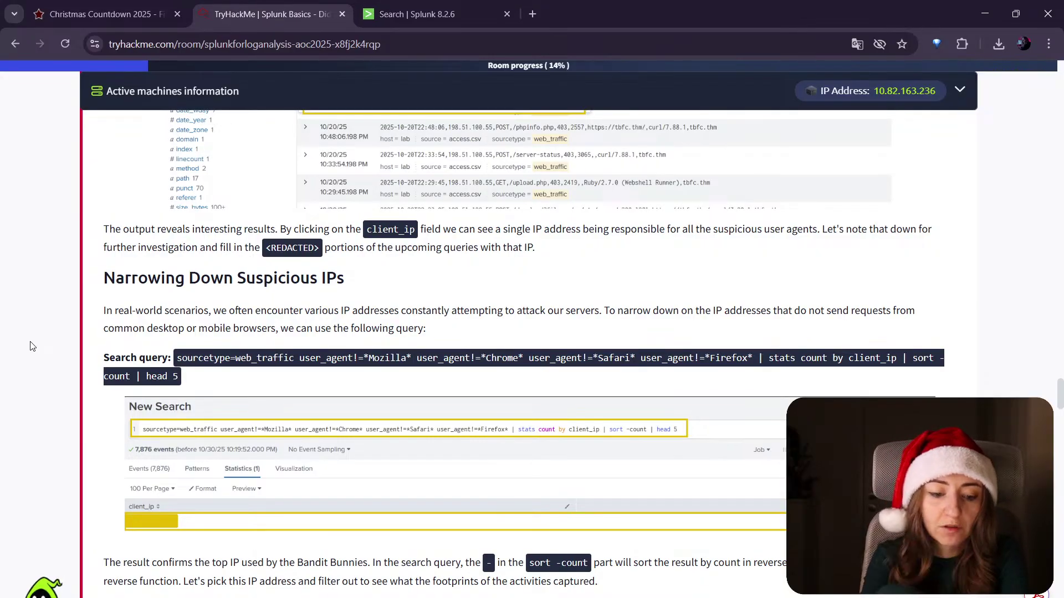
pyautogui.scroll(-2, 361, 335)
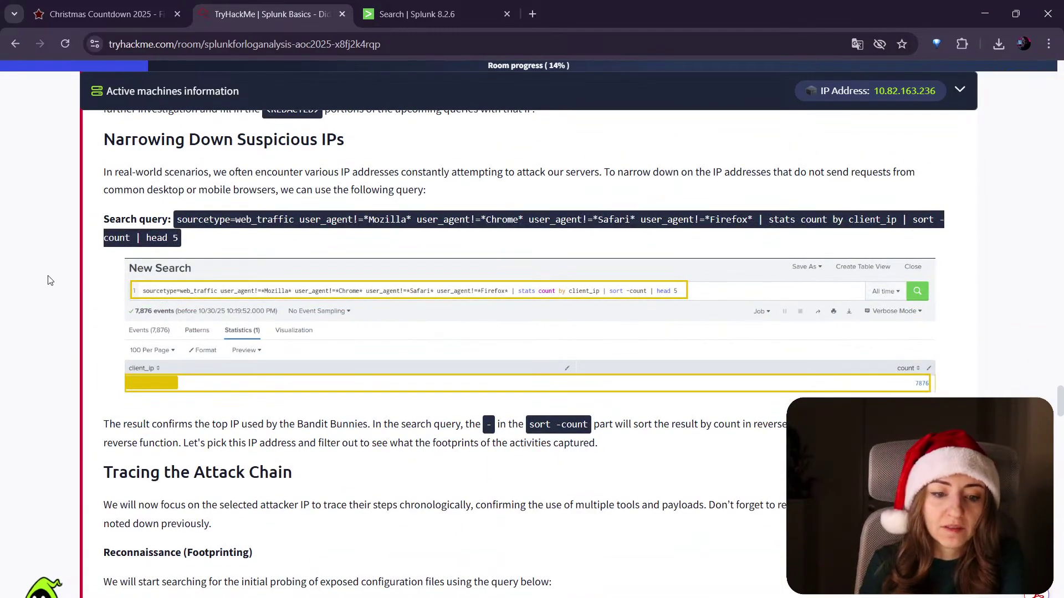
pyautogui.scroll(-1, 48, 277)
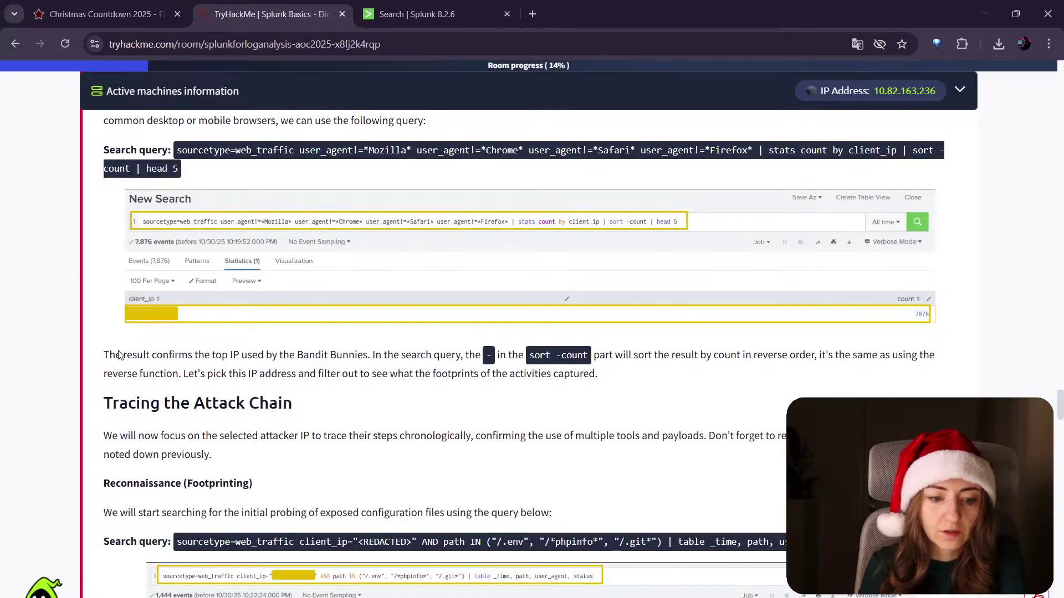
pyautogui.scroll(1, 559, 377)
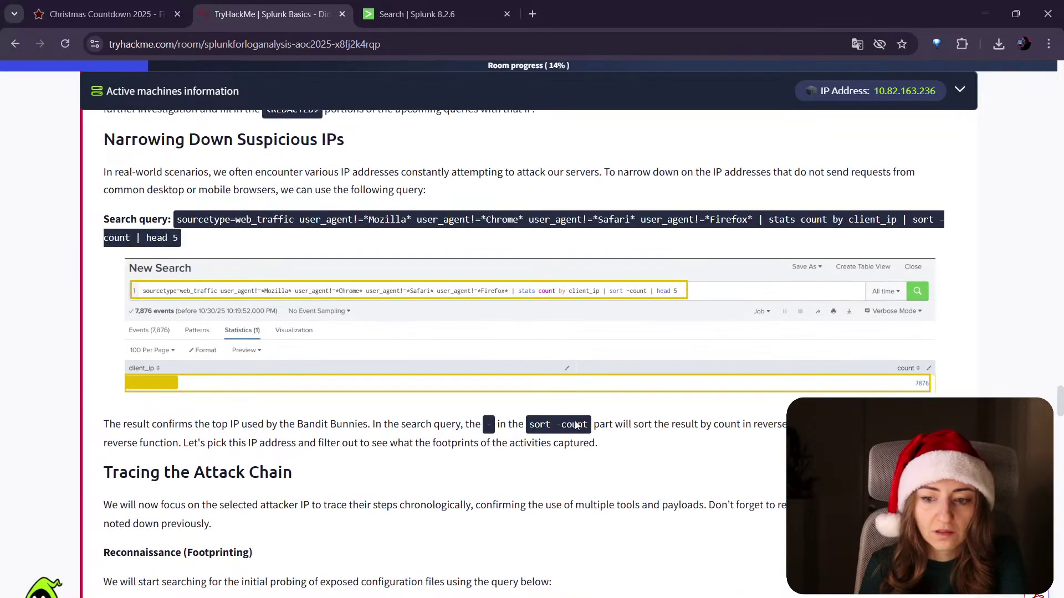
pyautogui.moveTo(908, 227); pyautogui.dragTo(756, 247)
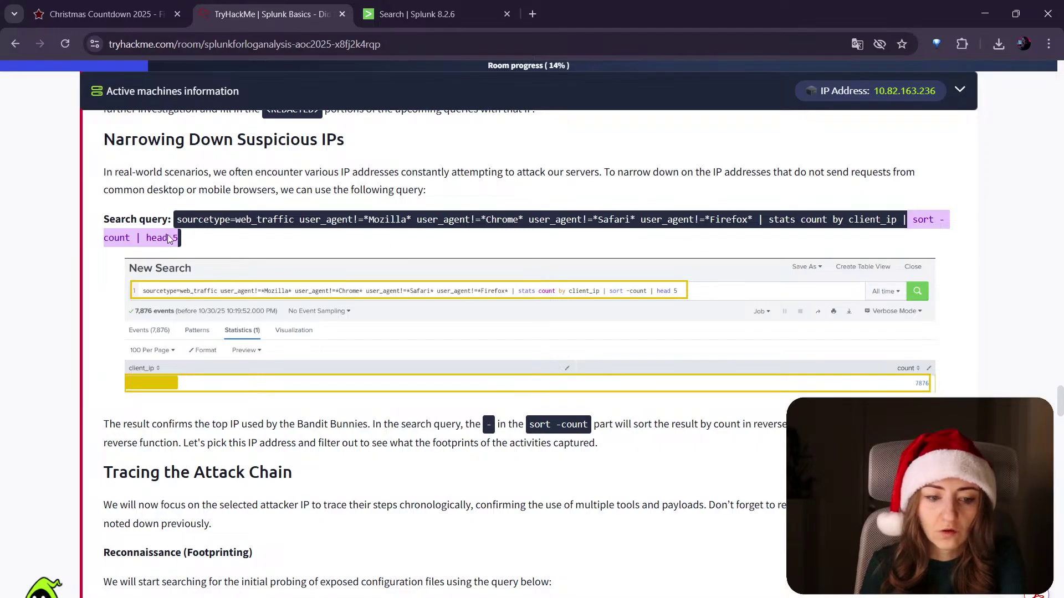
pyautogui.moveTo(199, 240); pyautogui.dragTo(133, 239)
pyautogui.click(700, 454)
# Step: Read the Tracing the Attack Chain introduction and the Reconnaissance (Footprinting) instructions
pyautogui.scroll(-1, 703, 452)
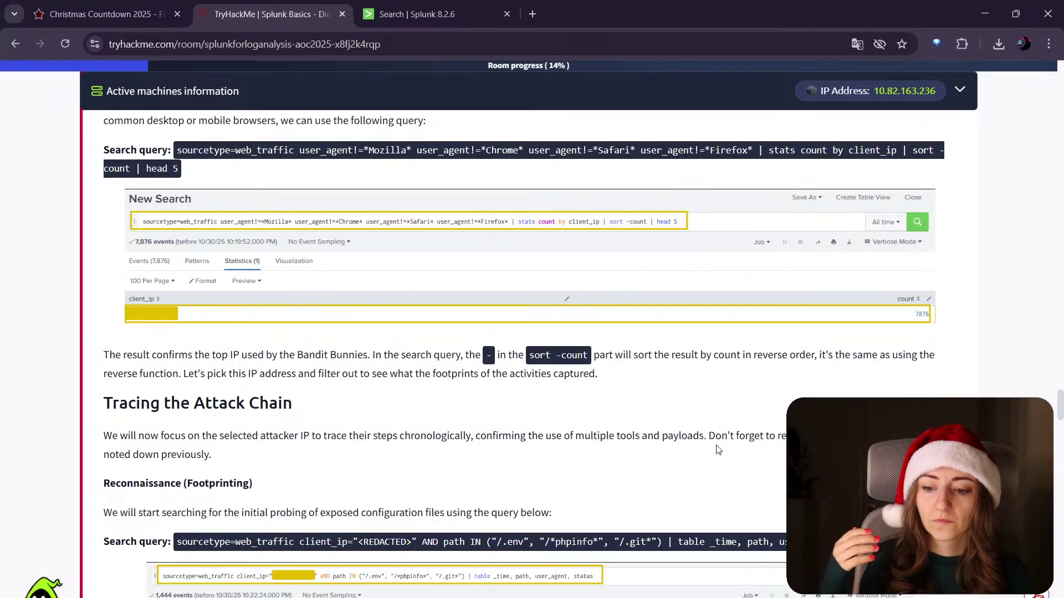
pyautogui.scroll(-2, 61, 276)
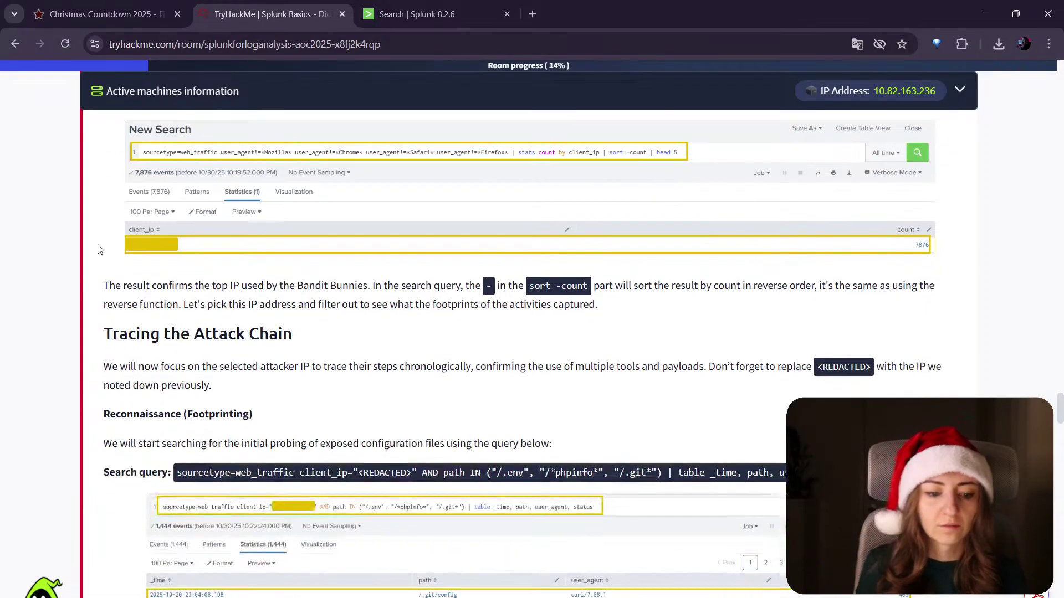
pyautogui.scroll(-1, 89, 266)
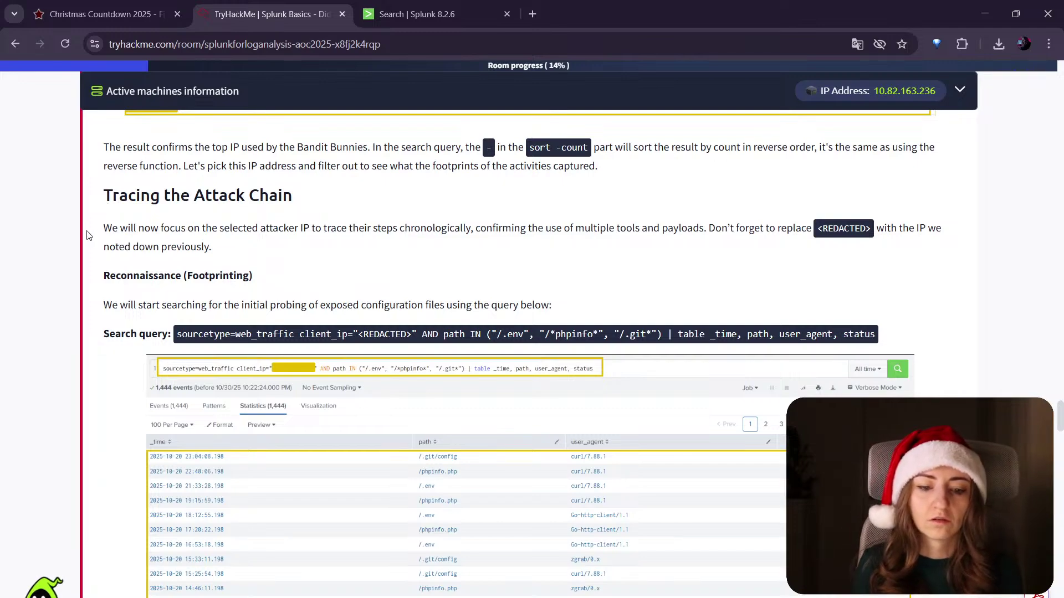
# Step: Copy TryHackMe's reconnaissance query for /.env, /*phpinfo* and /.git* paths and replace the current Splunk search with it
pyautogui.moveTo(188, 338)
pyautogui.mouseDown()
pyautogui.moveTo(878, 339)
pyautogui.moveTo(884, 348)
pyautogui.moveTo(175, 338)
pyautogui.mouseUp()
pyautogui.hotkey('ctrl', 'c')
pyautogui.click(885, 347)
pyautogui.hotkey('ctrl', 'a')
pyautogui.hotkey('ctrl', 'v')
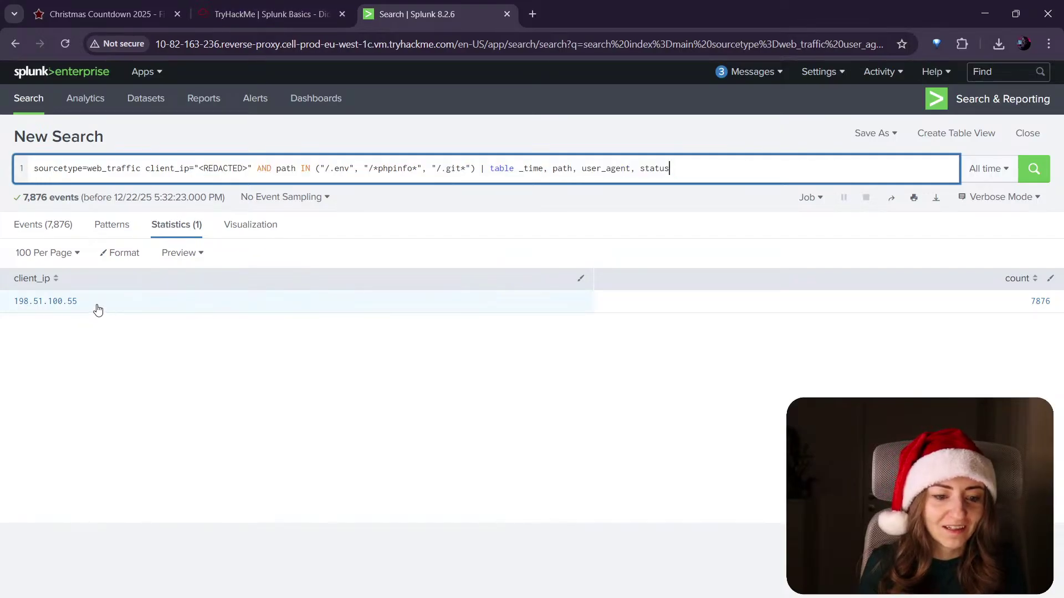
# Step: Replace the <REDACTED> client_ip placeholder with 198.51.100.55 and run the reconnaissance search
pyautogui.moveTo(97, 309); pyautogui.dragTo(22, 309)
pyautogui.moveTo(199, 168); pyautogui.dragTo(253, 169)
pyautogui.hotkey('ctrl', 'v')
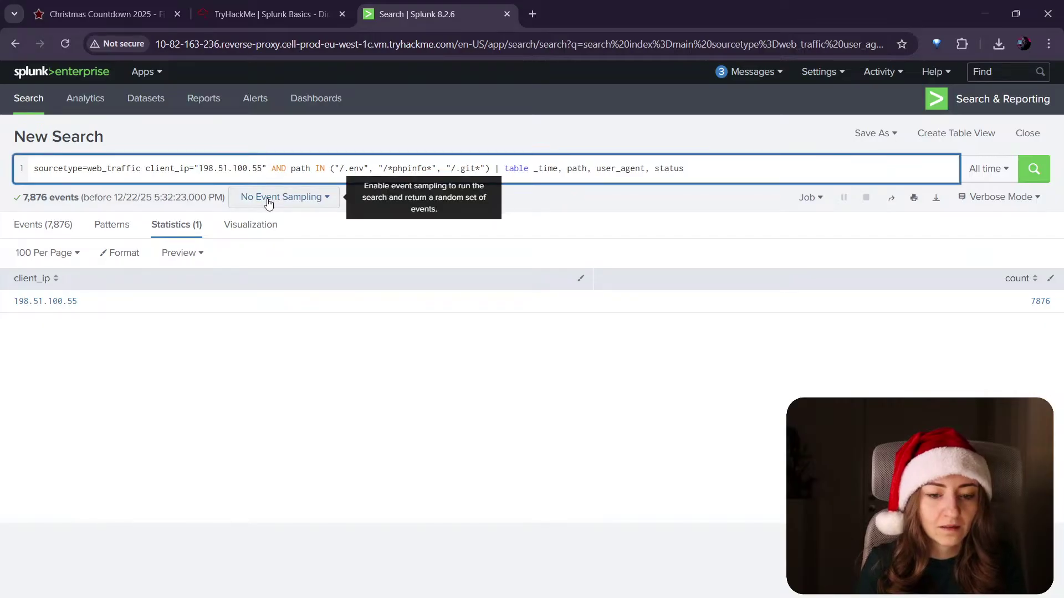
pyautogui.press('Return')
# Step: Return to TryHackMe, dismiss the machine expiry warning and extend the target machine by 1 hour
pyautogui.hotkey('ctrl', 'shift', 'Tab')
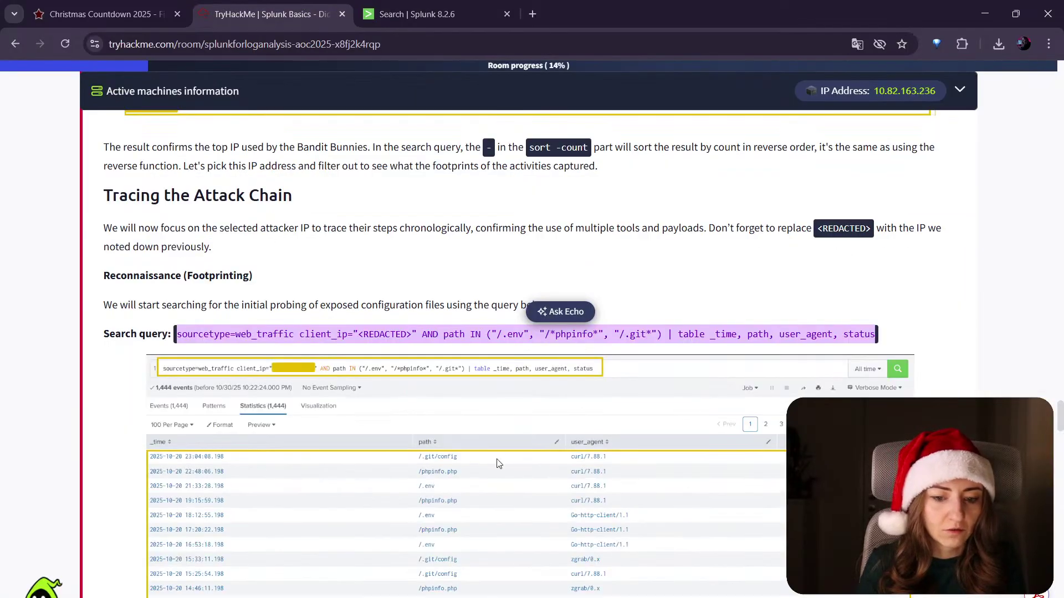
pyautogui.click(337, 315)
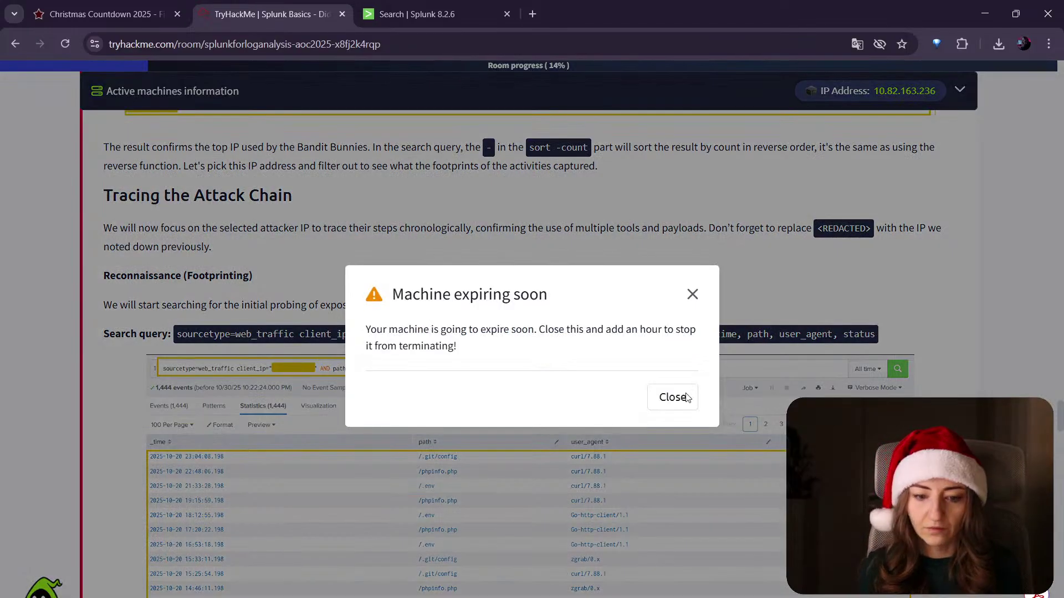
pyautogui.click(672, 398)
pyautogui.scroll(20, 743, 347)
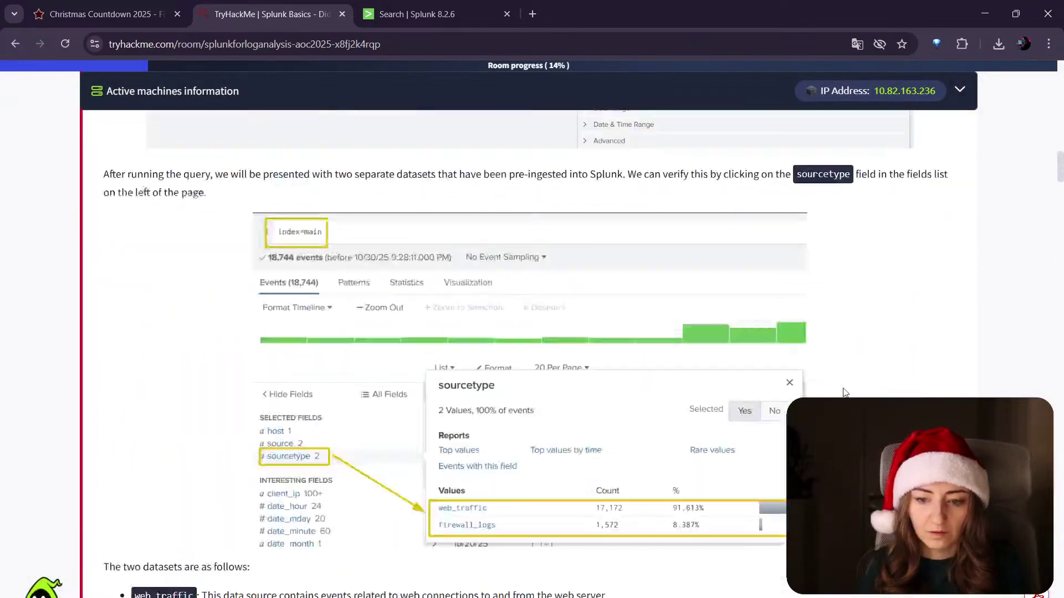
pyautogui.scroll(-15, 737, 277)
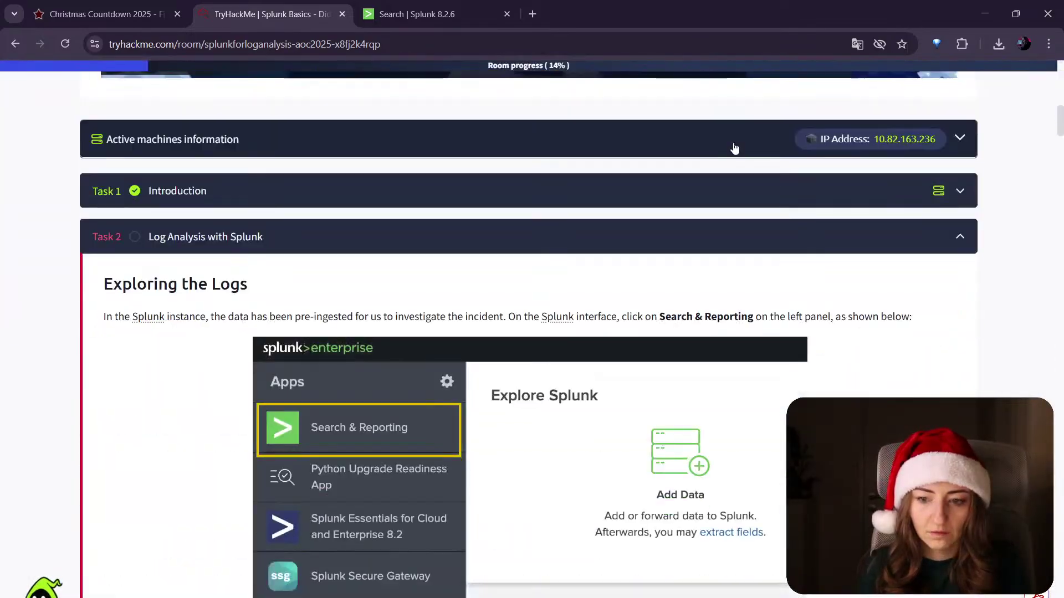
pyautogui.click(736, 145)
pyautogui.click(823, 268)
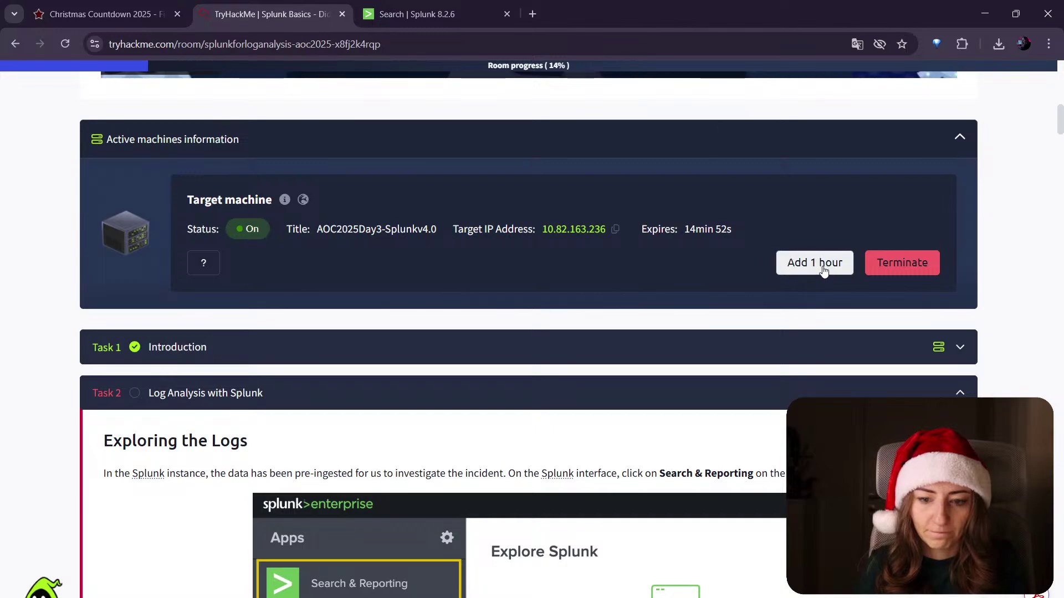
# Step: Go back to the Reconnaissance (Footprinting) section, review its example results and view the Splunk search results
pyautogui.scroll(-8, 905, 292)
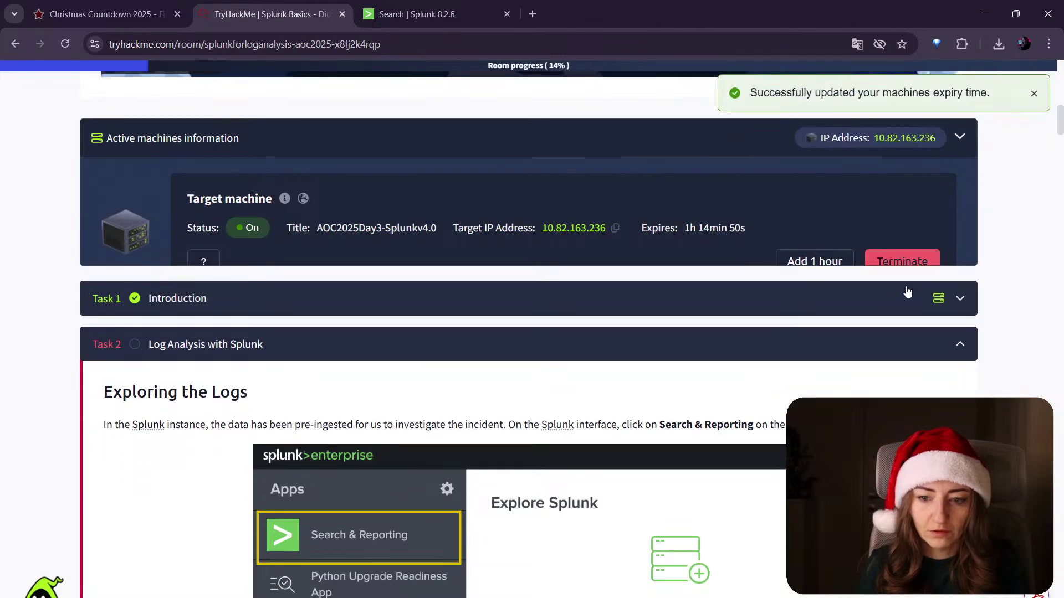
pyautogui.scroll(-20, 905, 289)
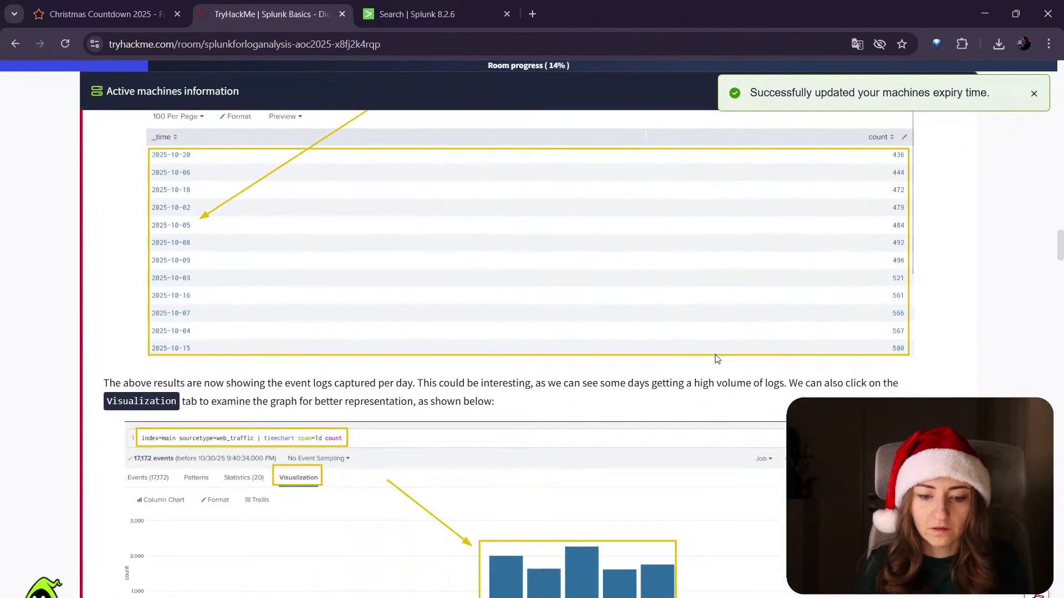
pyautogui.scroll(-20, 660, 387)
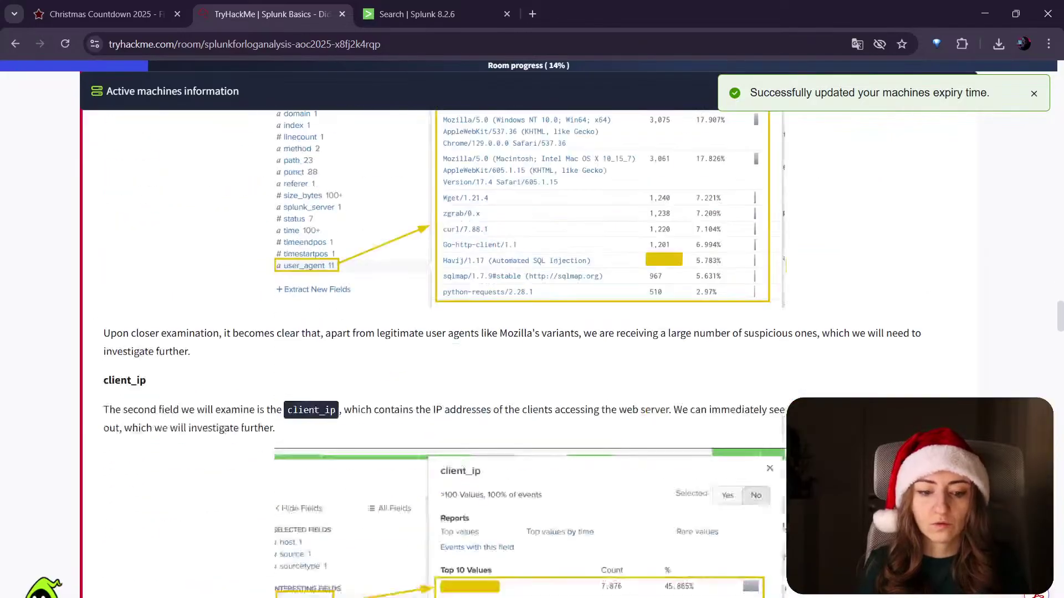
pyautogui.scroll(-15, 390, 402)
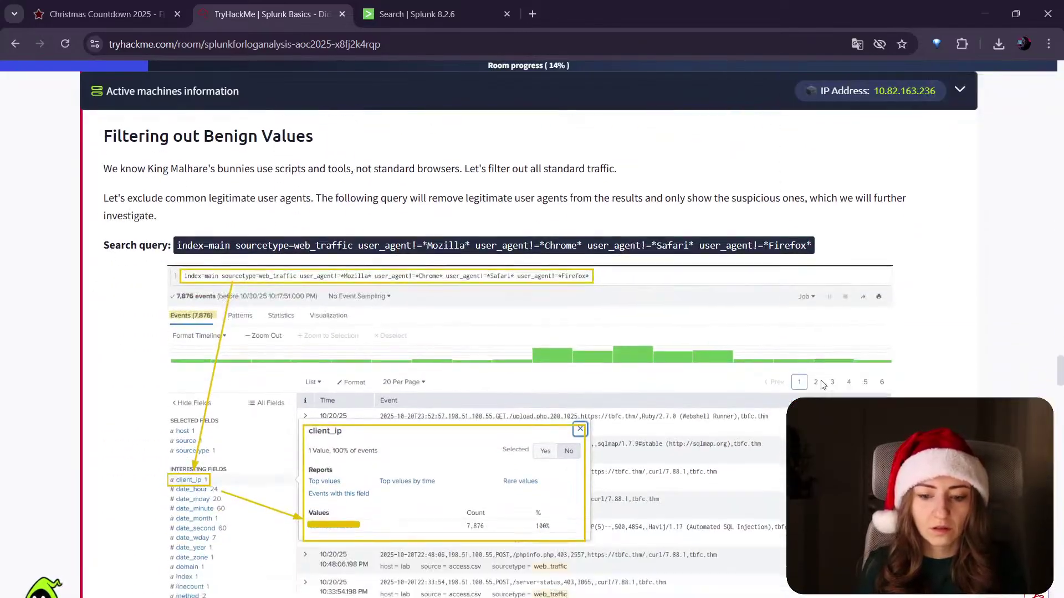
pyautogui.scroll(-10, 390, 401)
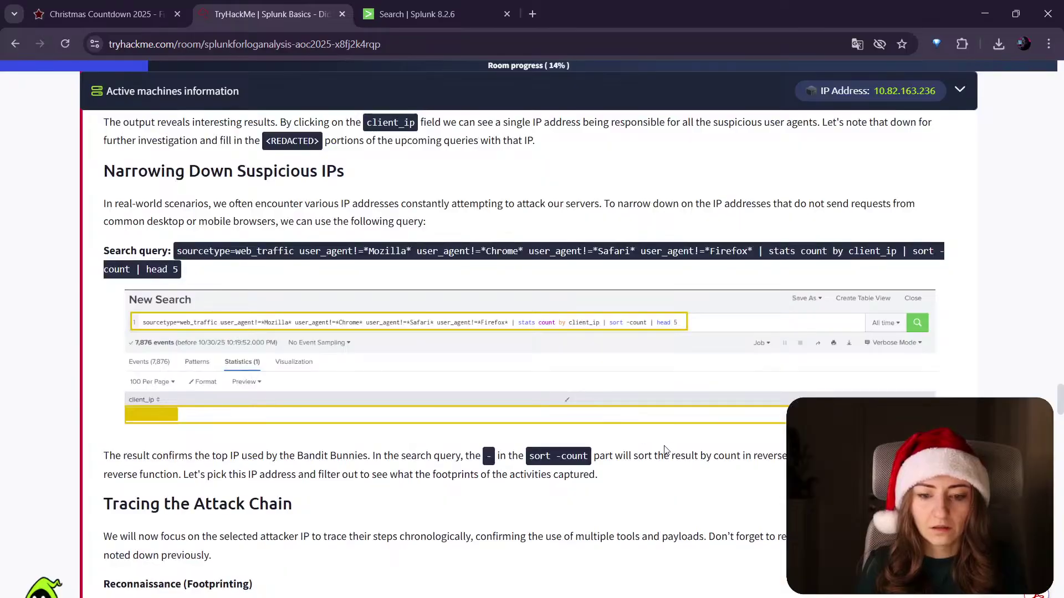
pyautogui.scroll(-12, 665, 452)
pyautogui.scroll(2, 683, 452)
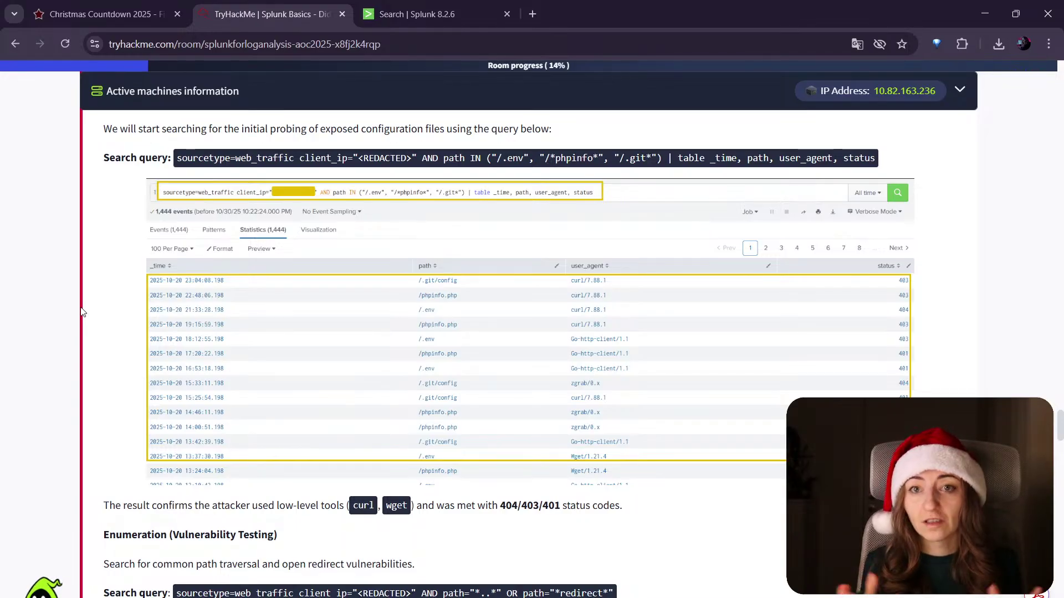
pyautogui.click(405, 14)
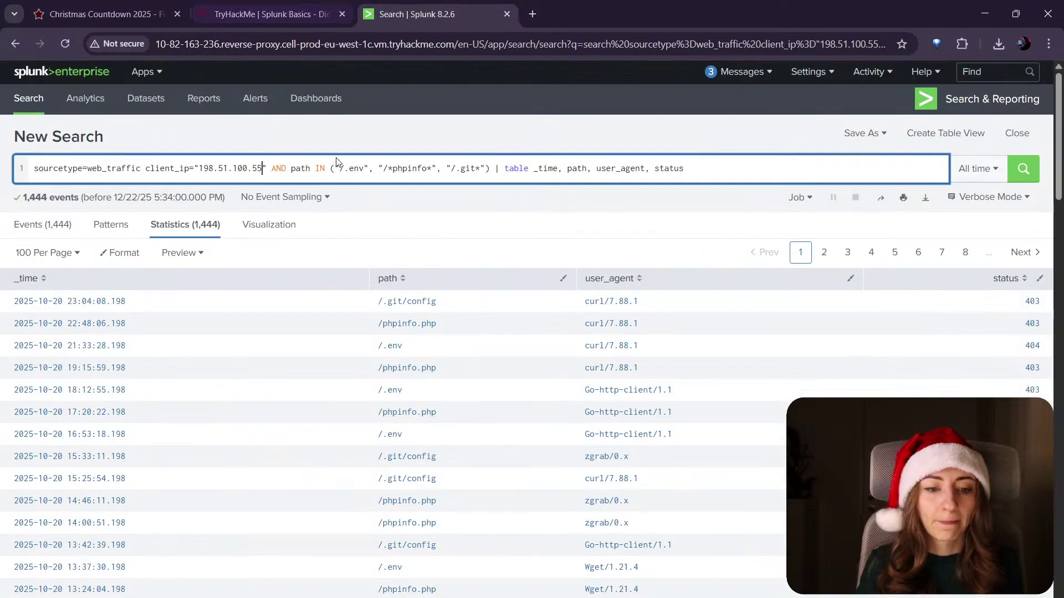
# Step: Examine the path conditions in TryHackMe's reconnaissance query
pyautogui.click(277, 12)
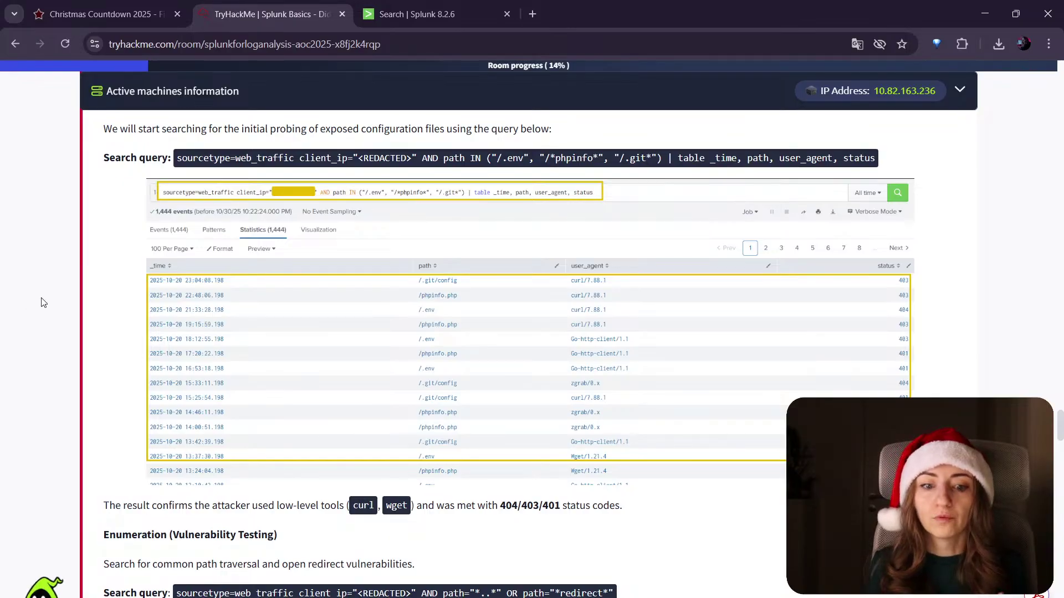
pyautogui.moveTo(491, 162); pyautogui.dragTo(623, 162)
pyautogui.click(650, 168)
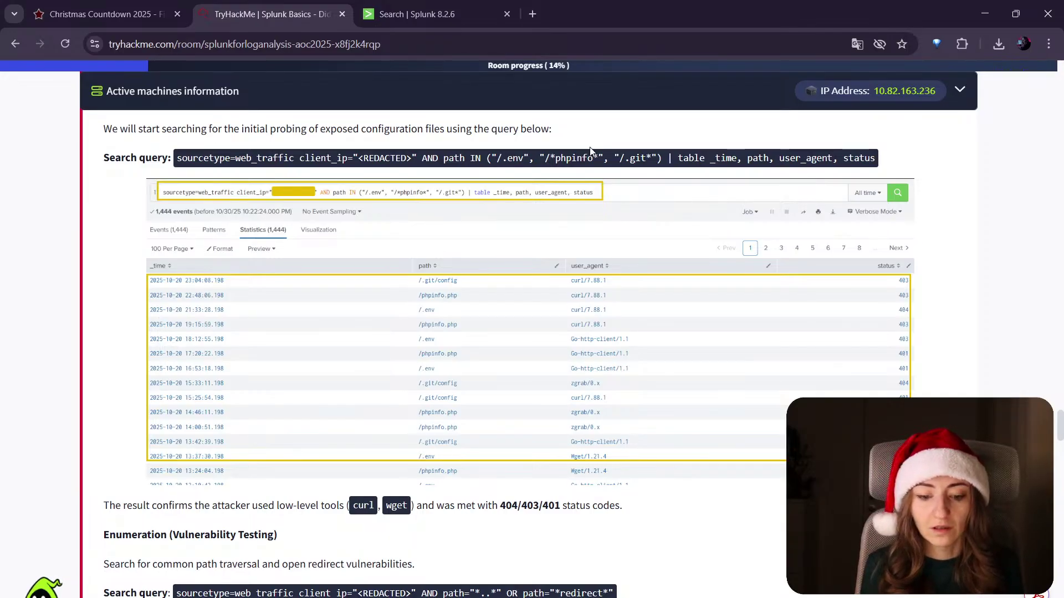
# Step: Examine the reconnaissance results table in Splunk, including the /.git/config path, and view the matching raw events
pyautogui.click(388, 14)
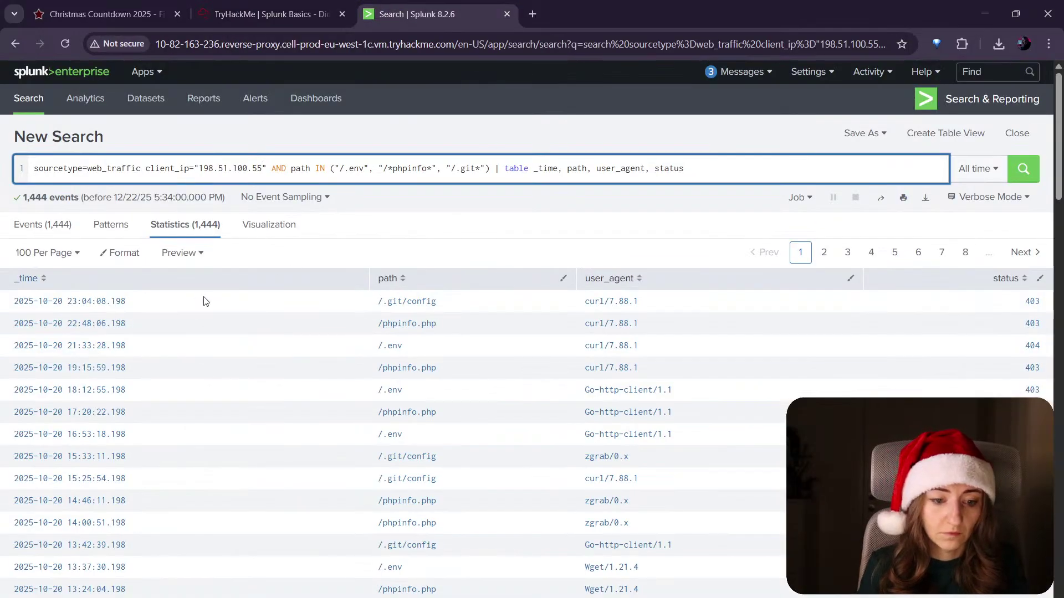
pyautogui.click(472, 305)
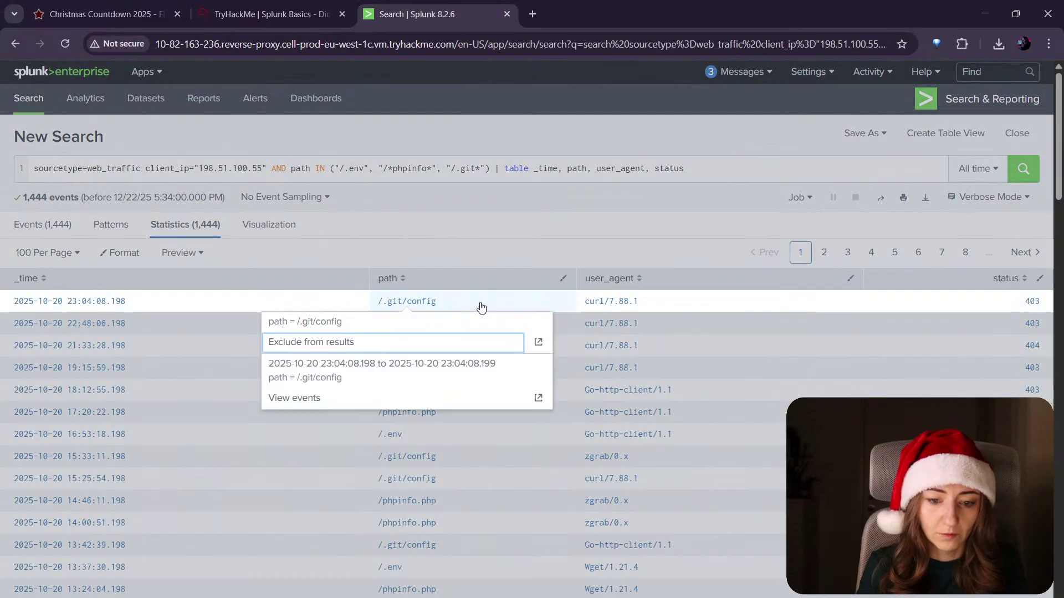
pyautogui.click(500, 258)
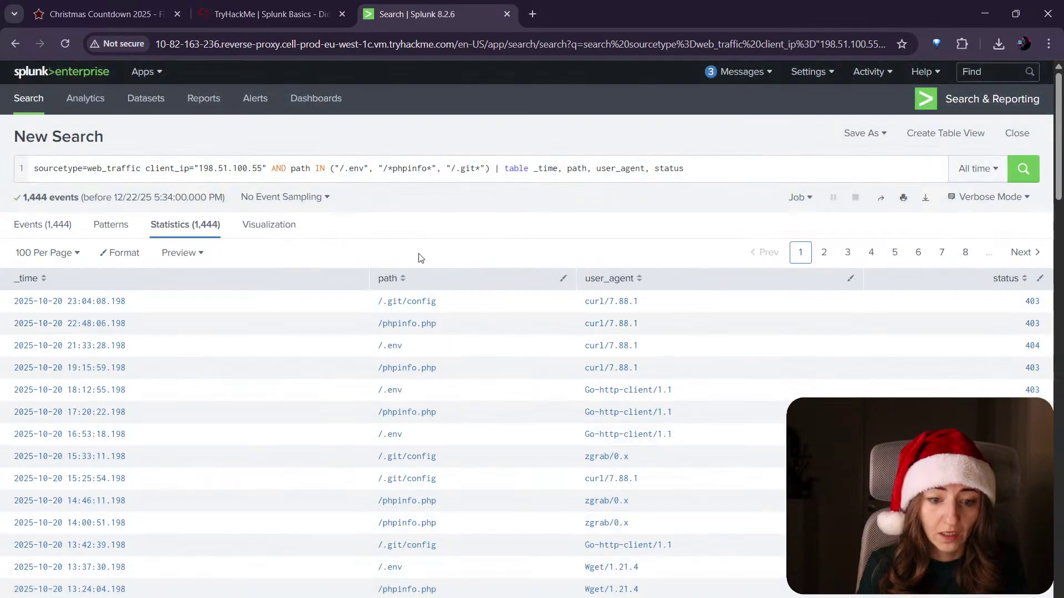
pyautogui.click(61, 229)
pyautogui.scroll(-4, 131, 388)
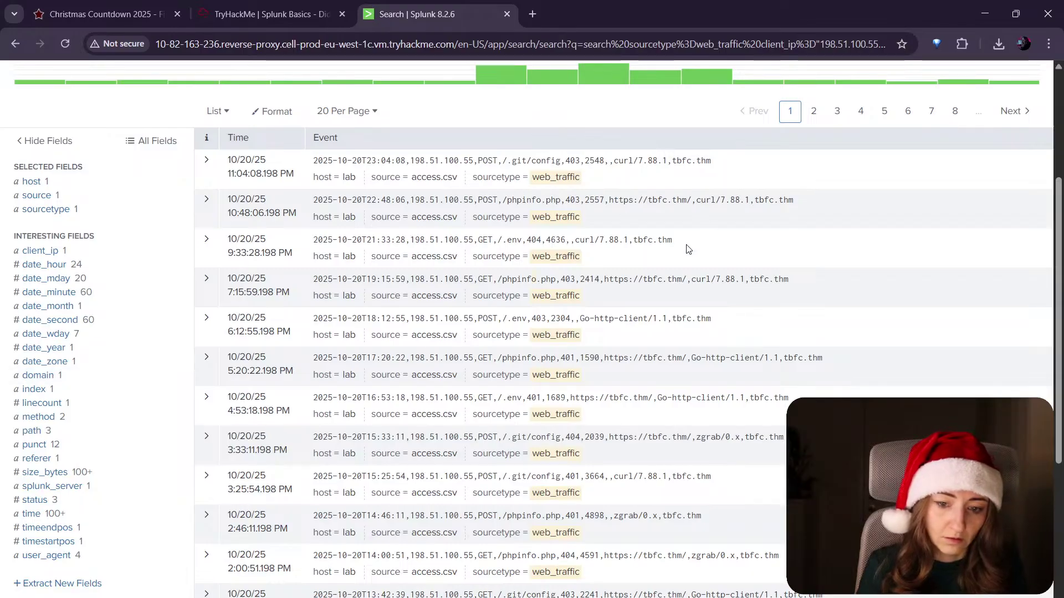
# Step: Expand the GET /.env event from 9:33:28 PM and examine its field values, including the splunk_server field details
pyautogui.click(206, 239)
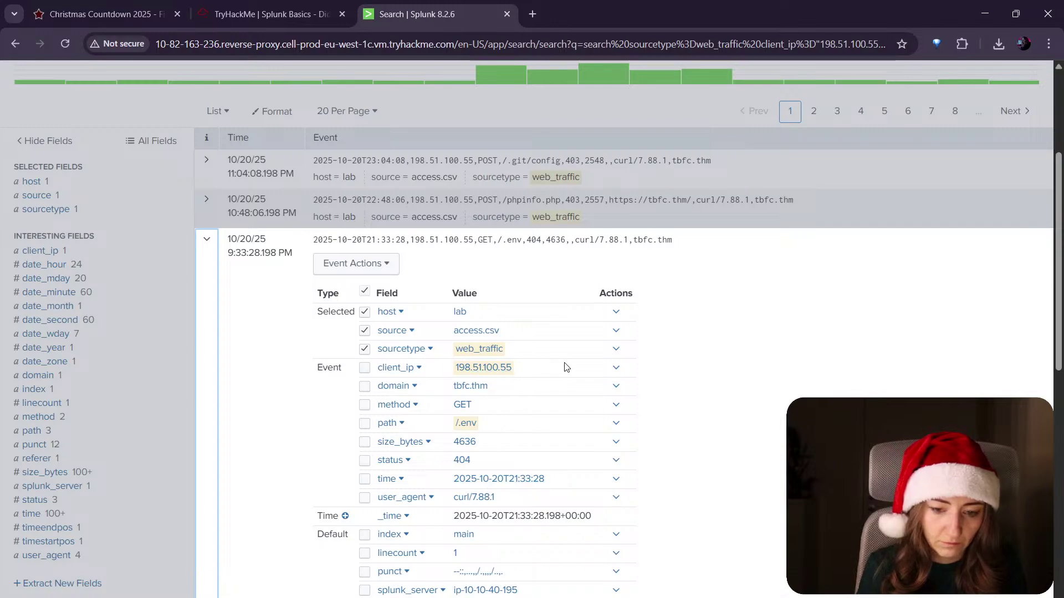
pyautogui.scroll(-1, 566, 511)
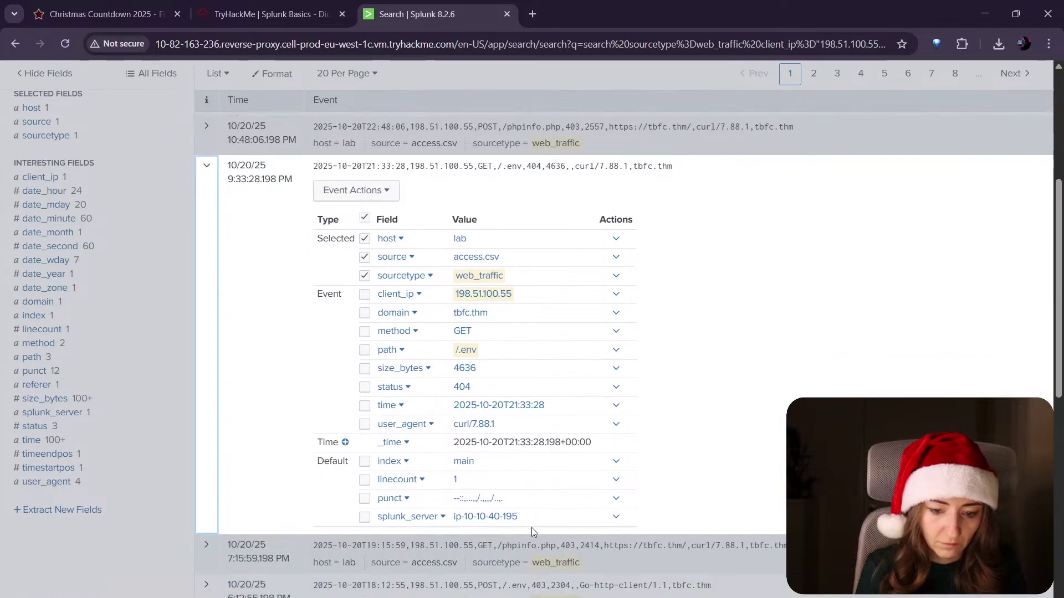
pyautogui.click(615, 519)
pyautogui.click(615, 519)
pyautogui.click(443, 518)
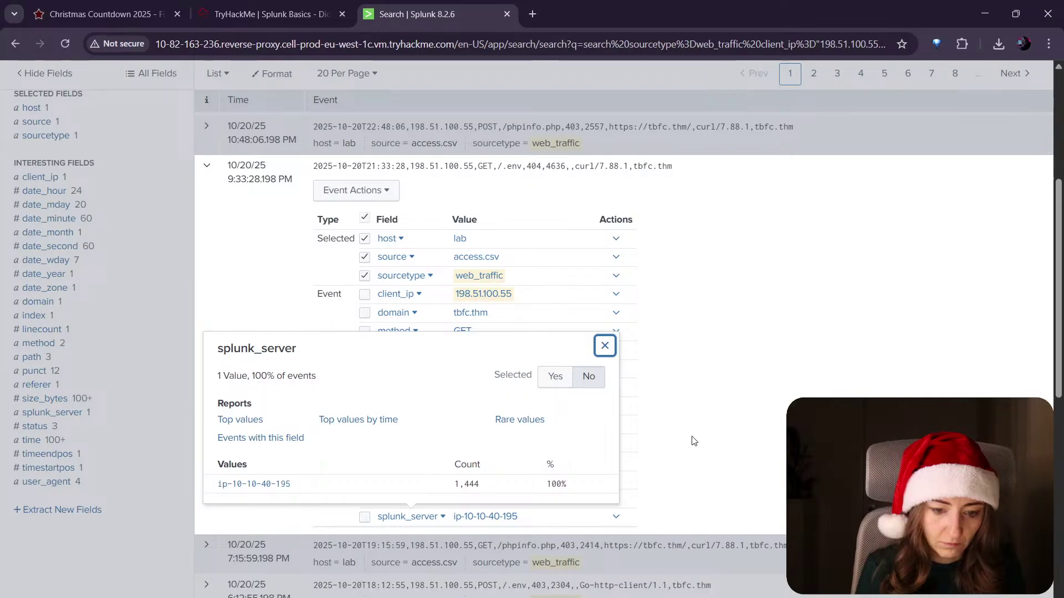
pyautogui.click(506, 516)
pyautogui.scroll(-1, 493, 554)
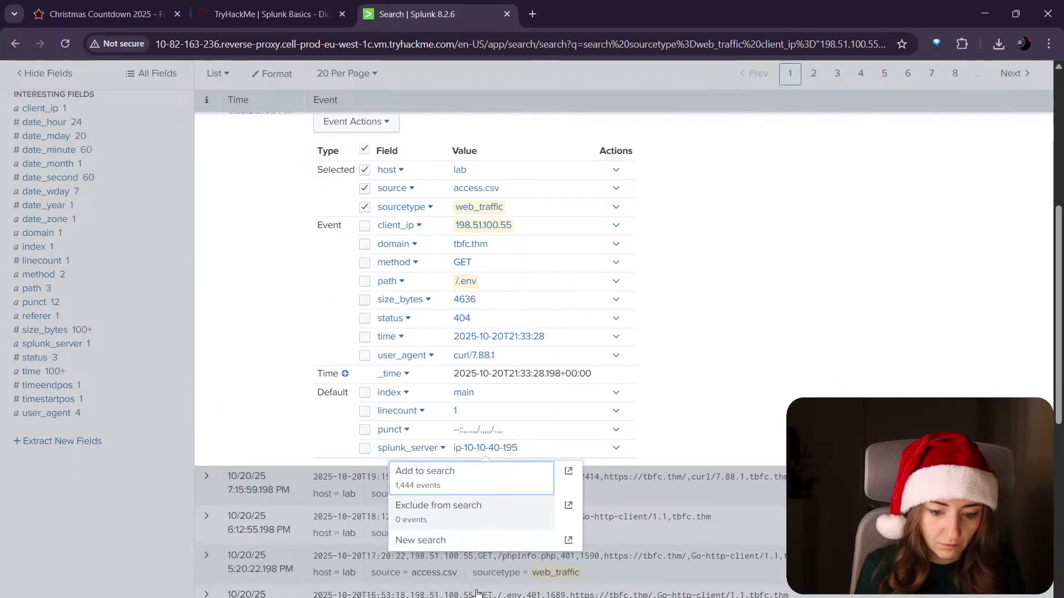
pyautogui.scroll(2, 492, 574)
pyautogui.scroll(1, 492, 574)
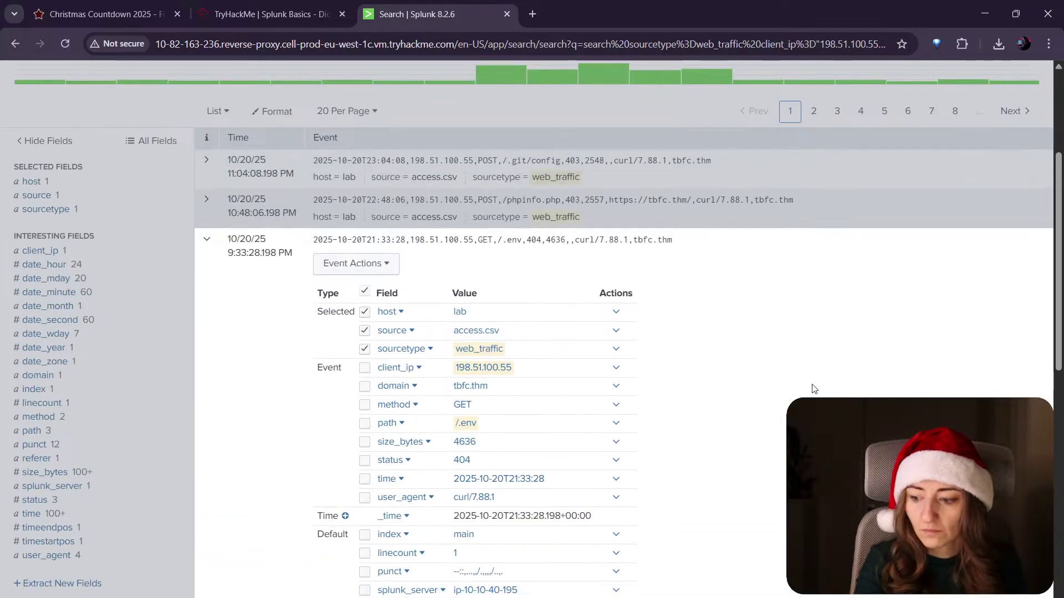
pyautogui.scroll(-1, 404, 388)
pyautogui.scroll(1, 403, 387)
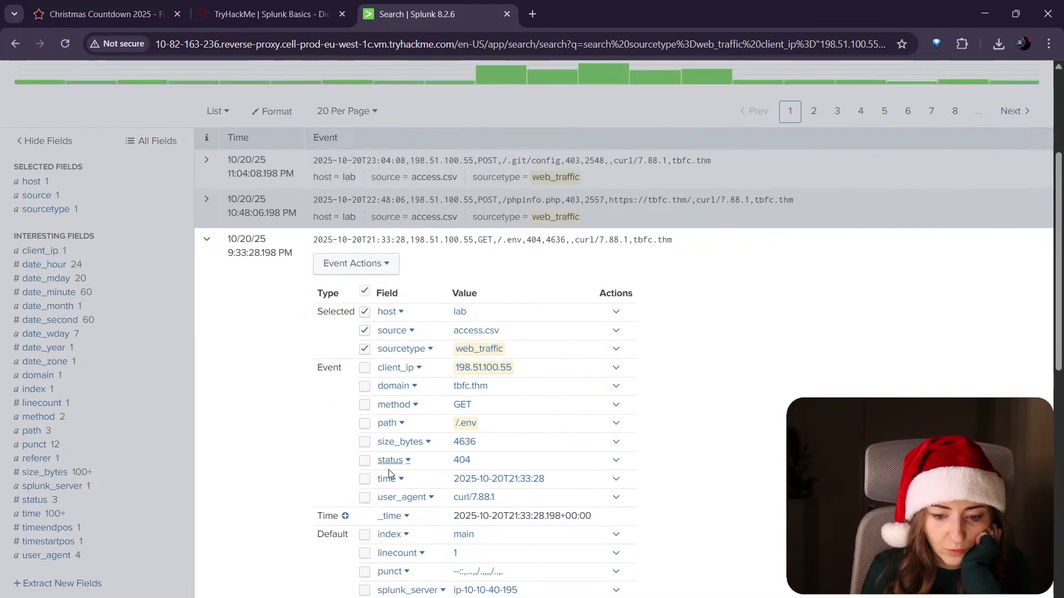
# Step: Try narrowing the search to splunk_server ip-10-10-40-195, and return to the previous search results
pyautogui.scroll(-1, 402, 499)
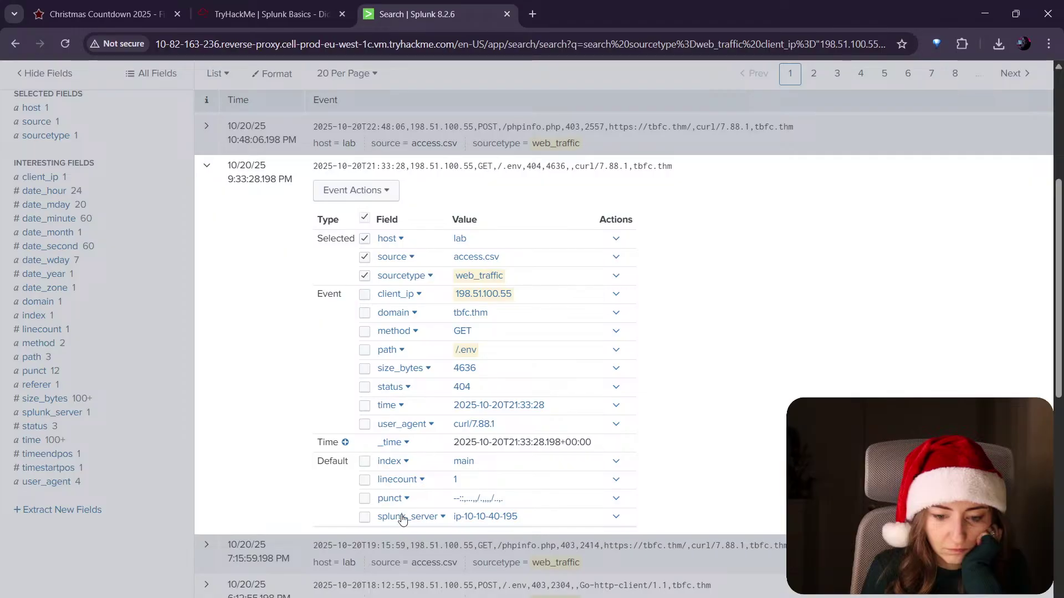
pyautogui.click(404, 515)
pyautogui.click(283, 488)
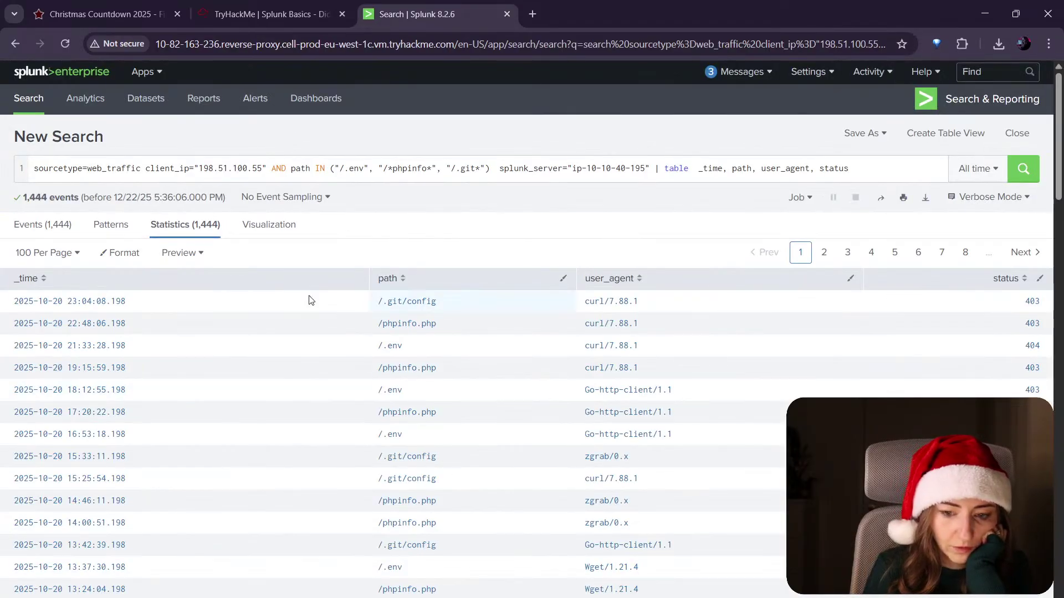
pyautogui.click(15, 50)
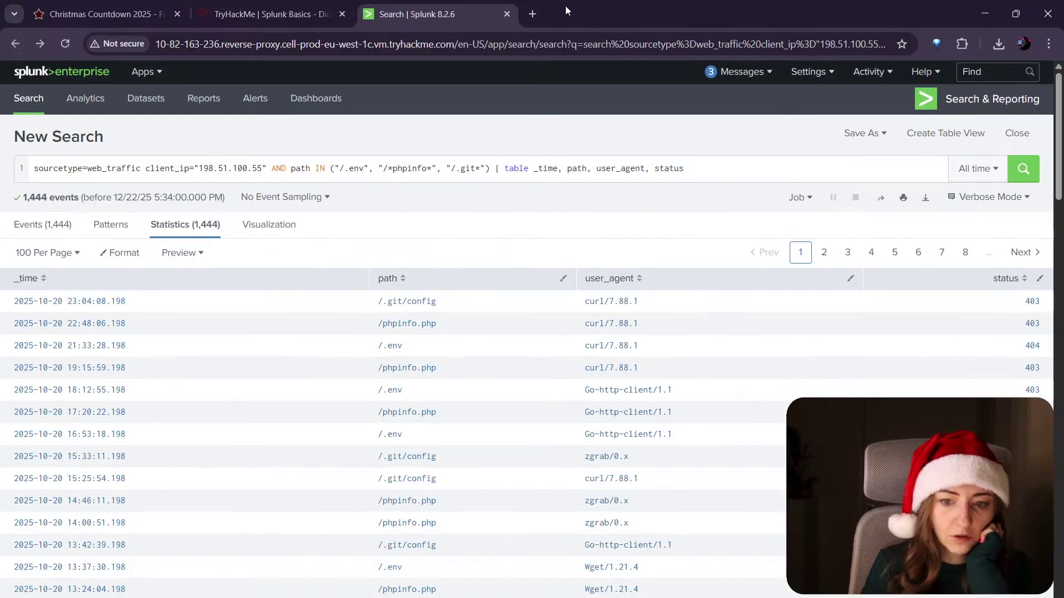
# Step: Search Google in a new browser tab for "splunk show web port"
pyautogui.click(532, 14)
pyautogui.write('splunk ')
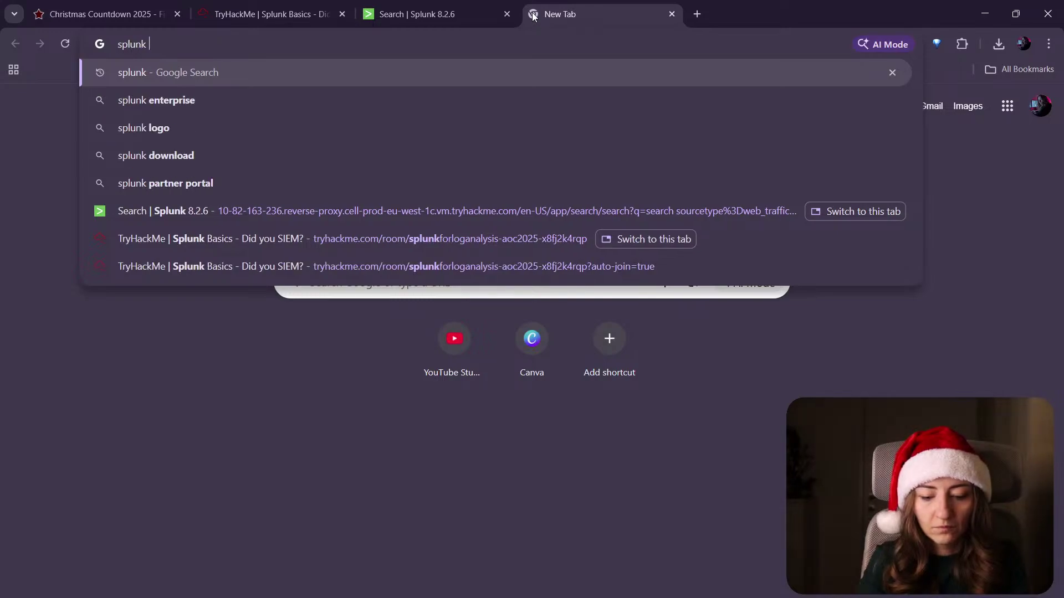
pyautogui.write('show port')
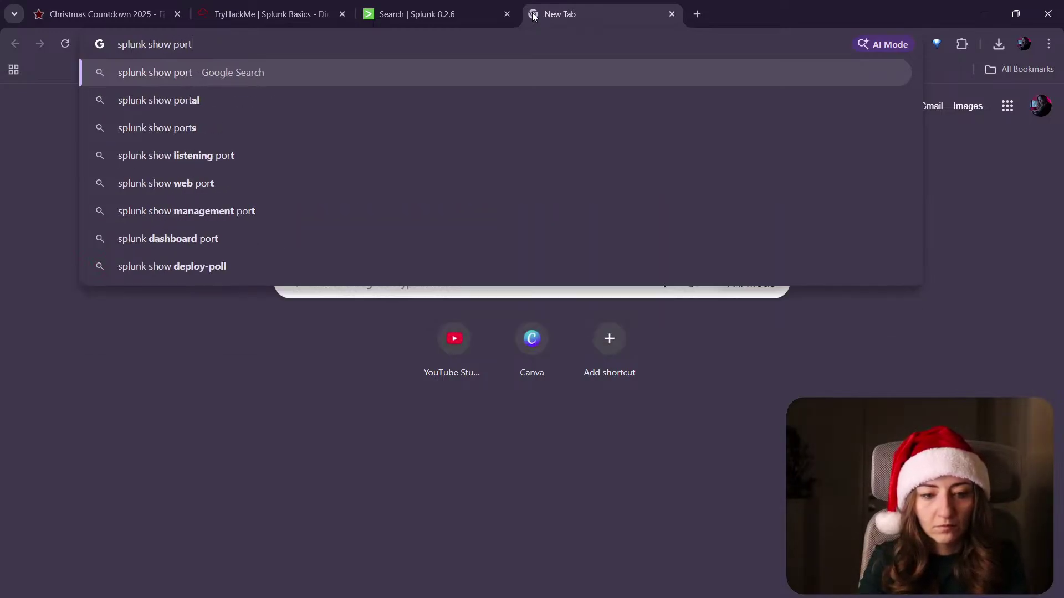
pyautogui.press('Down')
pyautogui.press('Down')
pyautogui.press('Return')
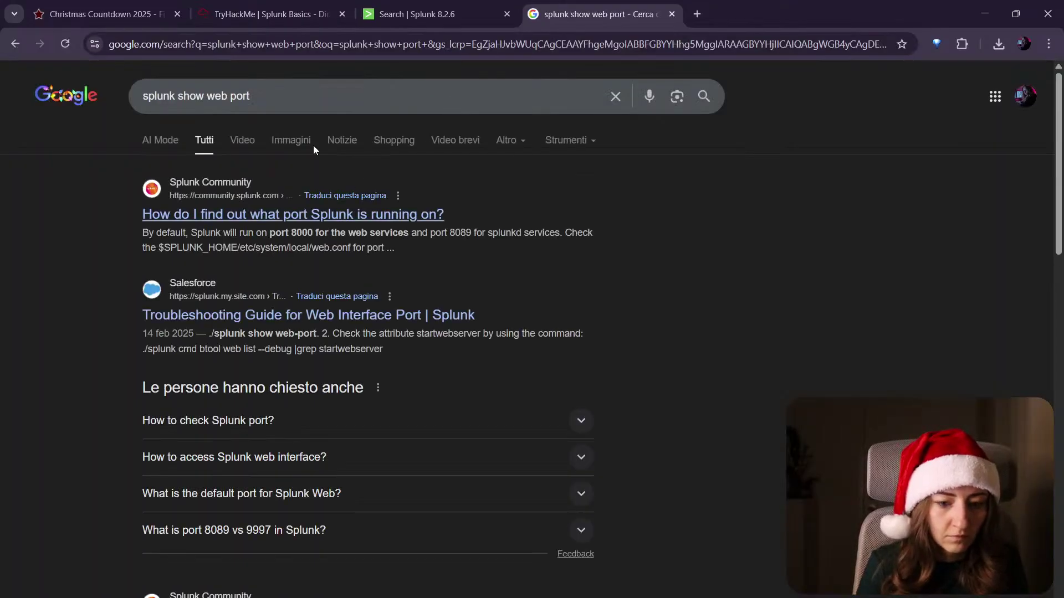
# Step: Change the Google search to "splunk show port query" and look through the results
pyautogui.moveTo(208, 96); pyautogui.dragTo(215, 96)
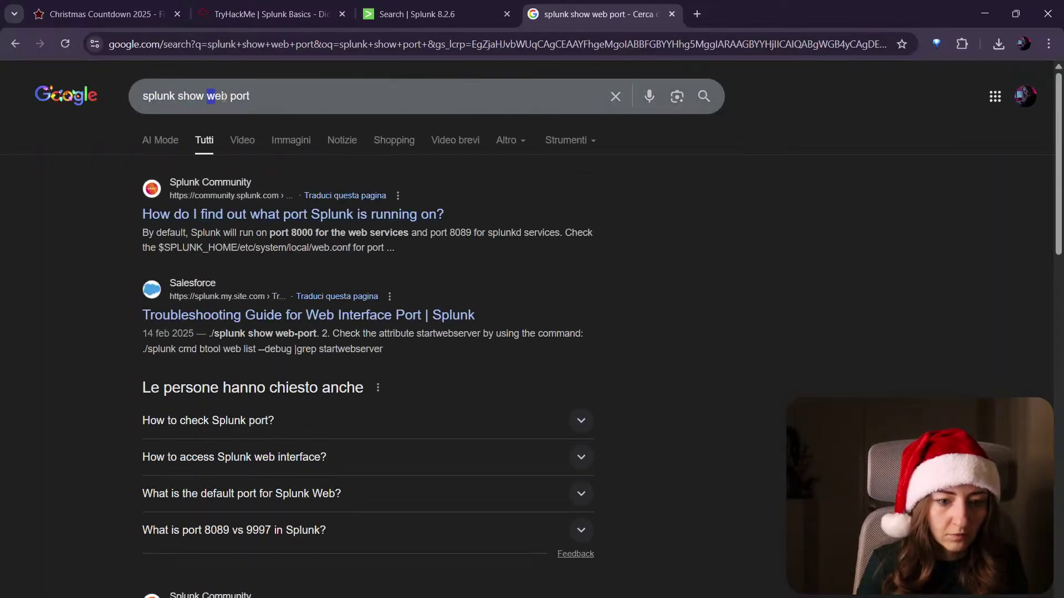
pyautogui.press('BackSpace')
pyautogui.press('End')
pyautogui.write('que')
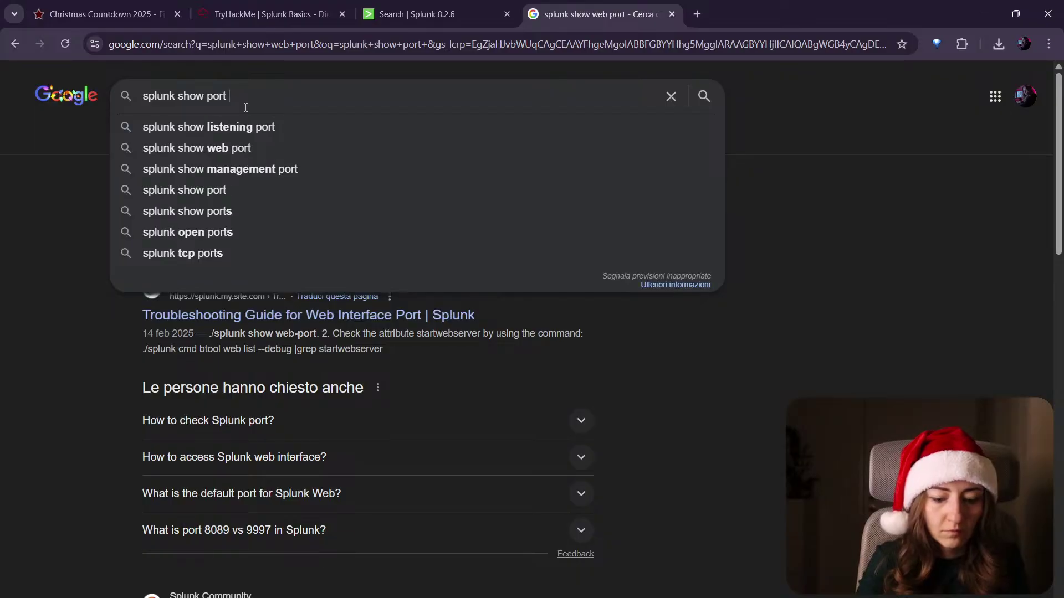
pyautogui.write('ry')
pyautogui.press('Return')
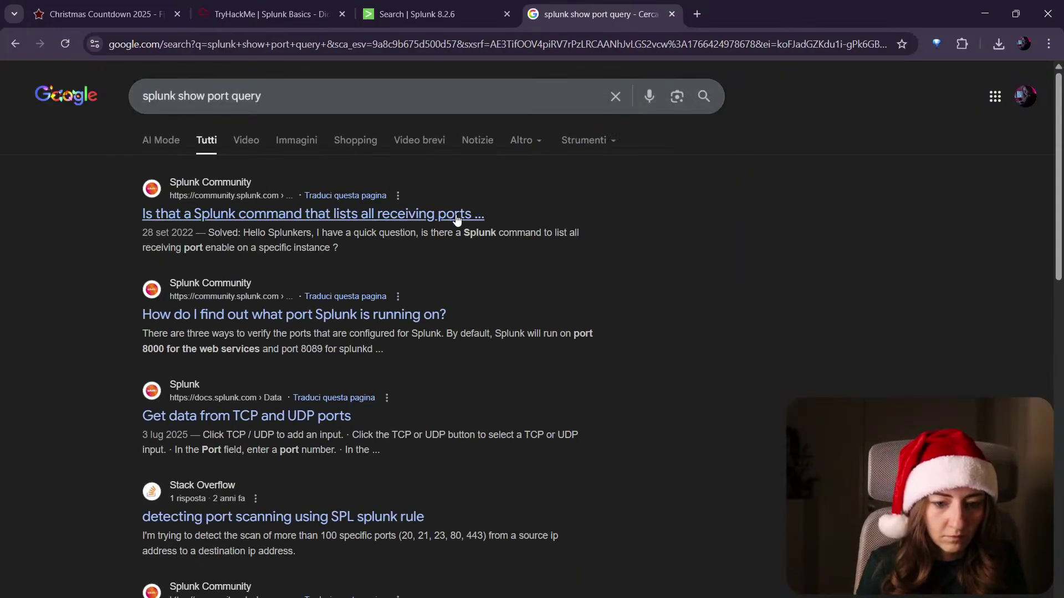
pyautogui.scroll(-1, 416, 328)
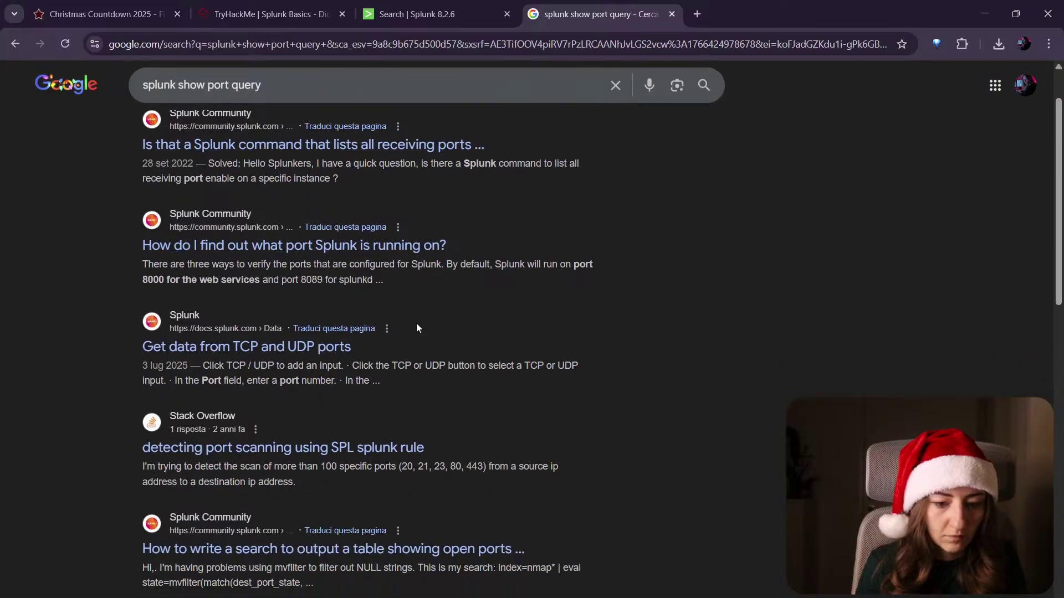
pyautogui.scroll(1, 373, 344)
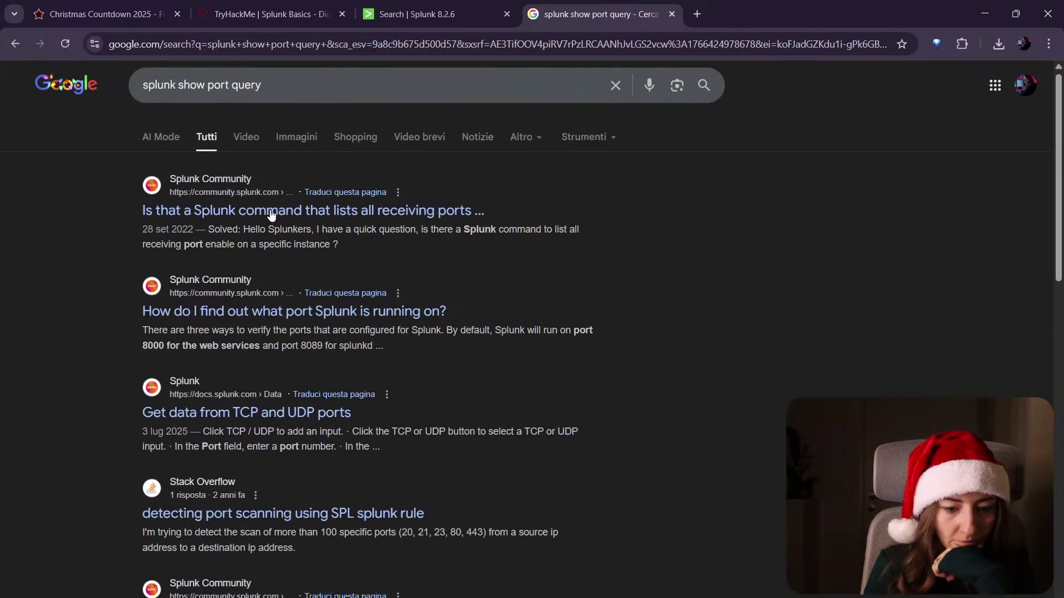
# Step: Refine the Google search to "splunk query port" and look through the results
pyautogui.doubleClick(218, 95)
pyautogui.press('BackSpace')
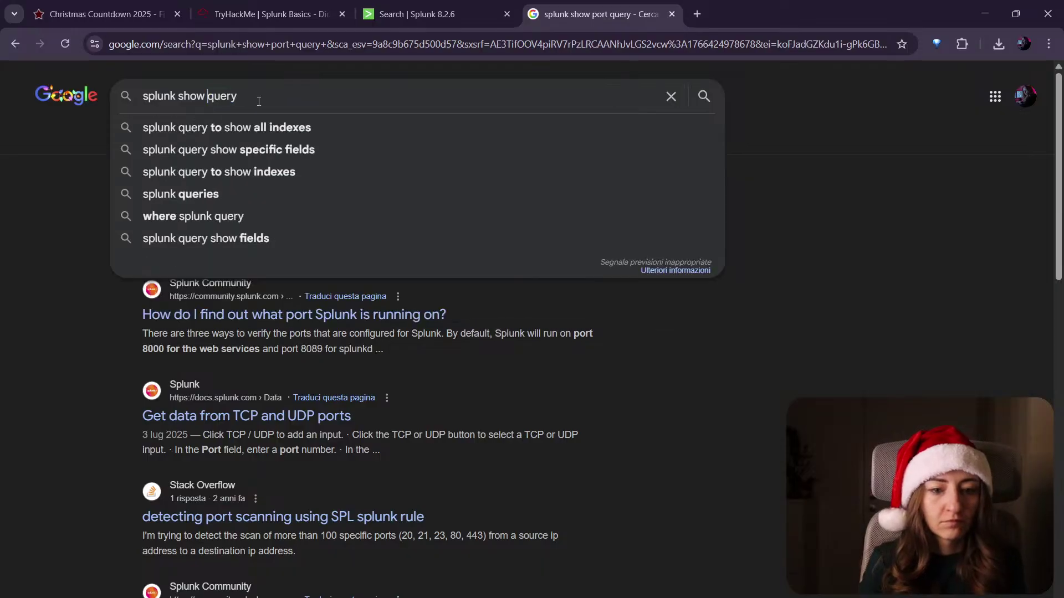
pyautogui.write('port')
pyautogui.hotkey('ctrl', 'shift', 'Right')
pyautogui.press('BackSpace')
pyautogui.press('Return')
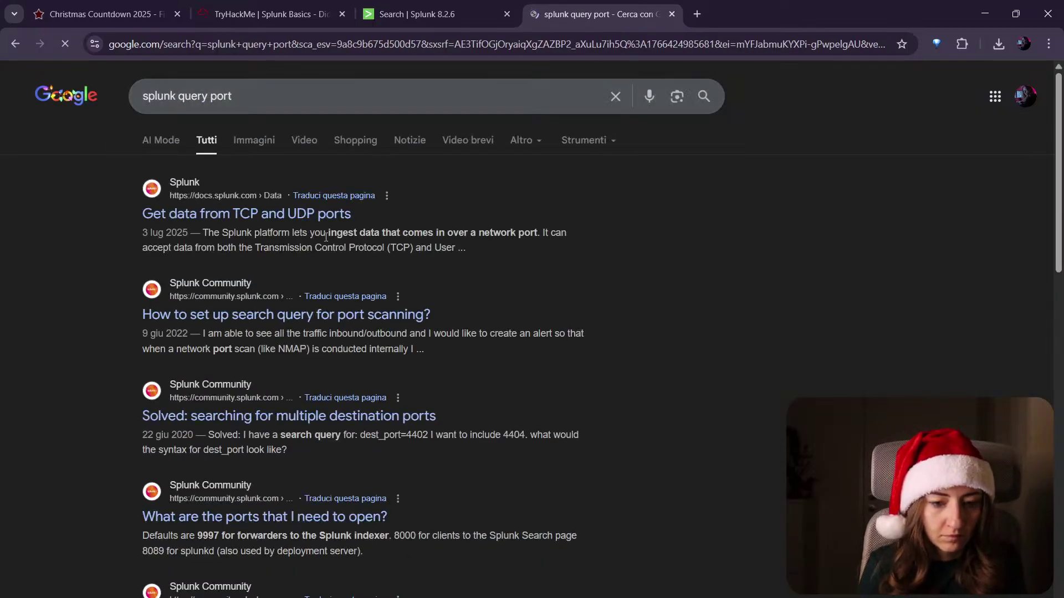
pyautogui.scroll(-1, 521, 305)
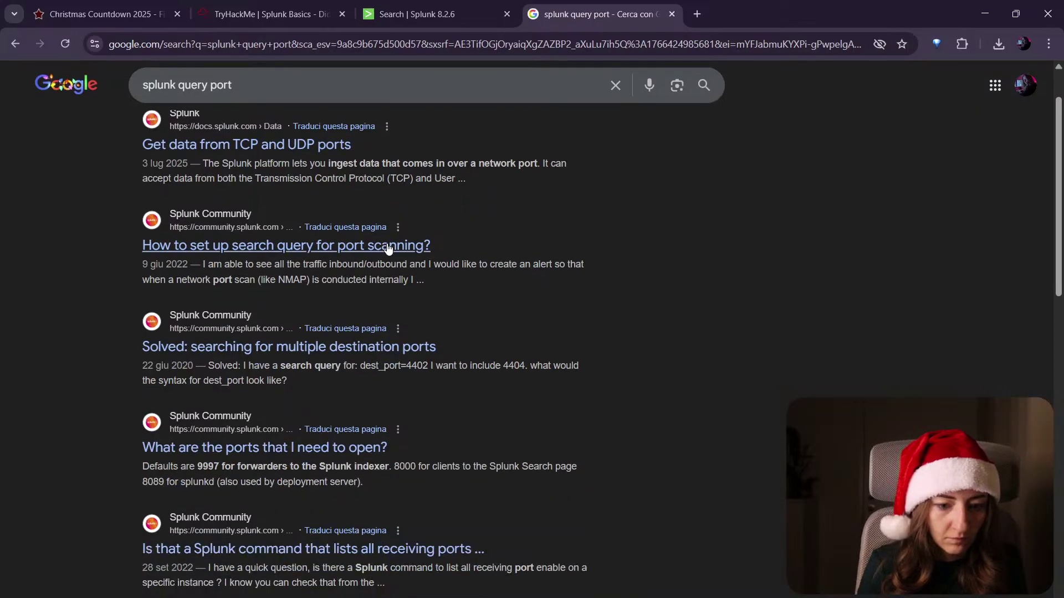
# Step: Open the Splunk Community threads on port scanning and multiple destination ports, read the latter's dest_port solution and close that thread
pyautogui.middleClick(393, 249)
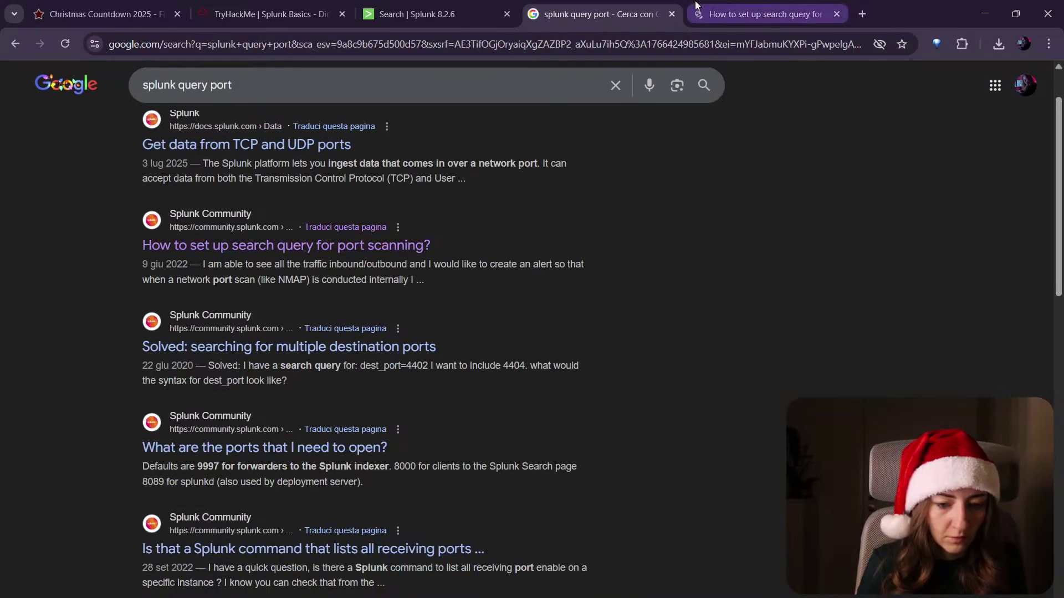
pyautogui.middleClick(385, 347)
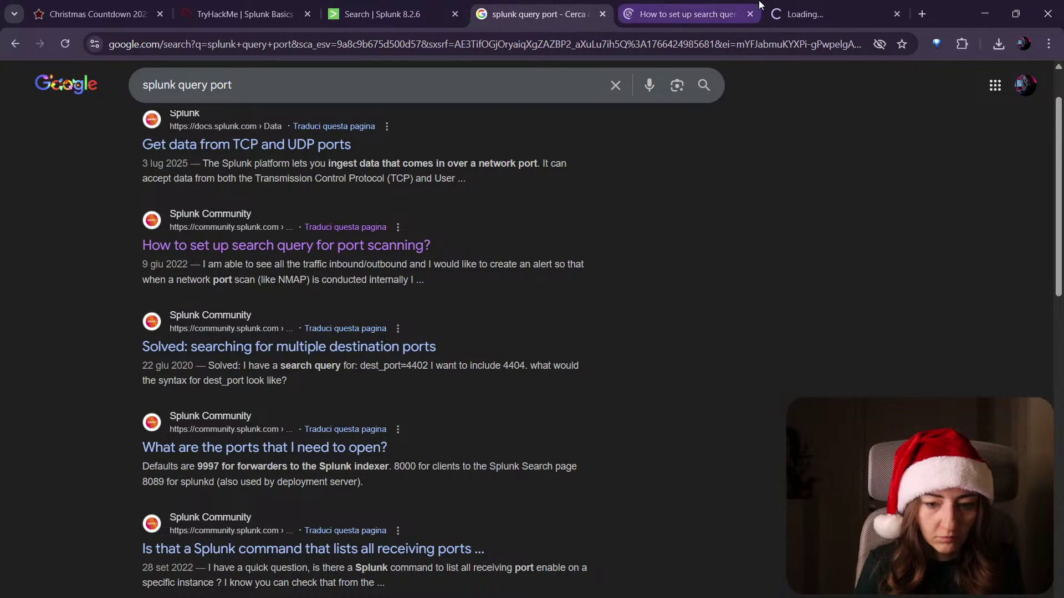
pyautogui.click(805, 17)
pyautogui.scroll(-5, 540, 289)
pyautogui.scroll(-2, 538, 290)
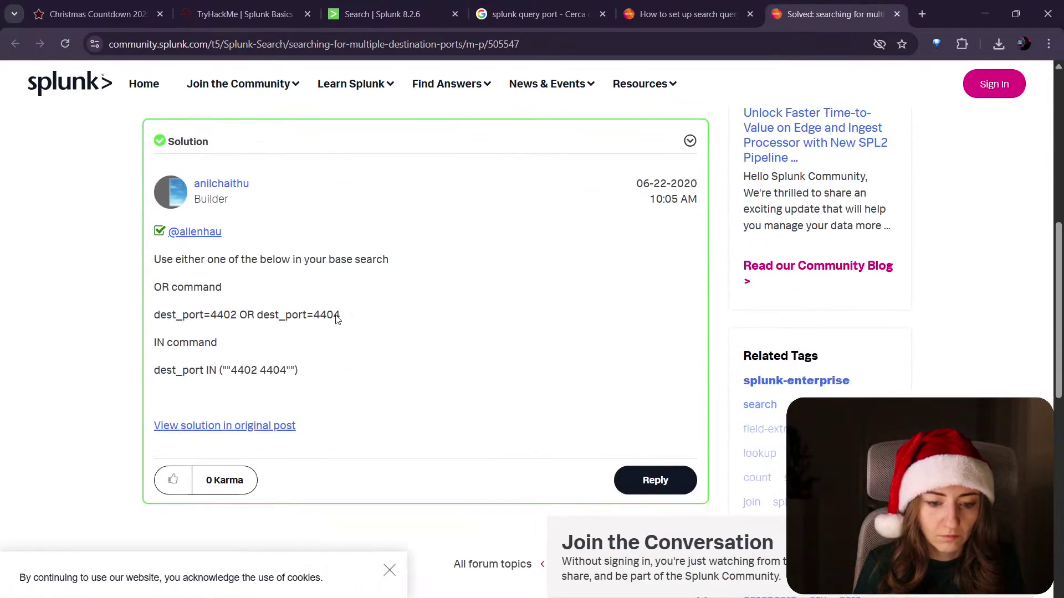
pyautogui.moveTo(348, 315); pyautogui.dragTo(264, 315)
pyautogui.click(313, 313)
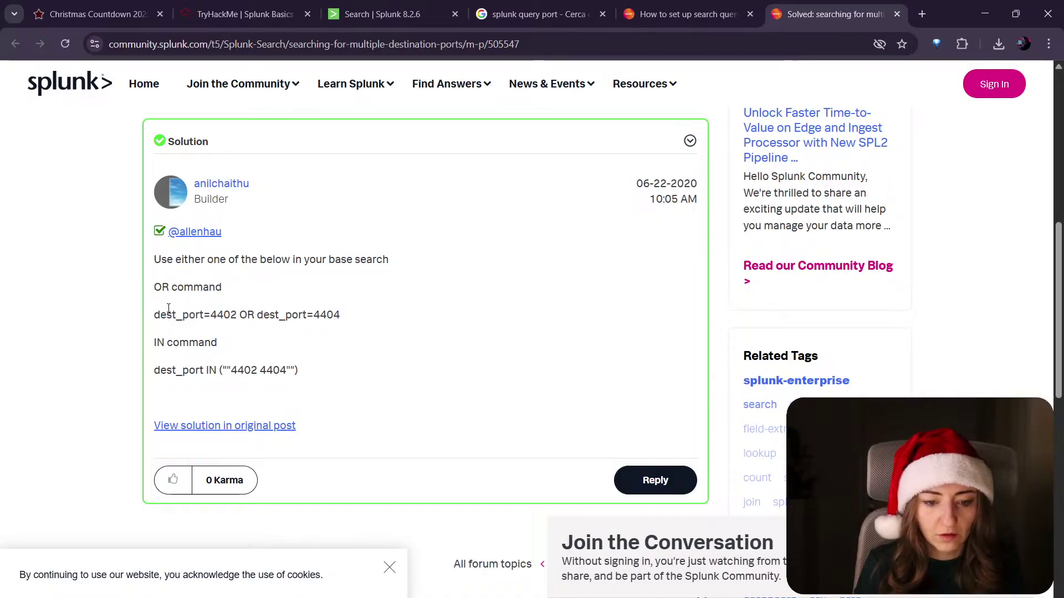
pyautogui.scroll(5, 478, 343)
pyautogui.scroll(-5, 478, 343)
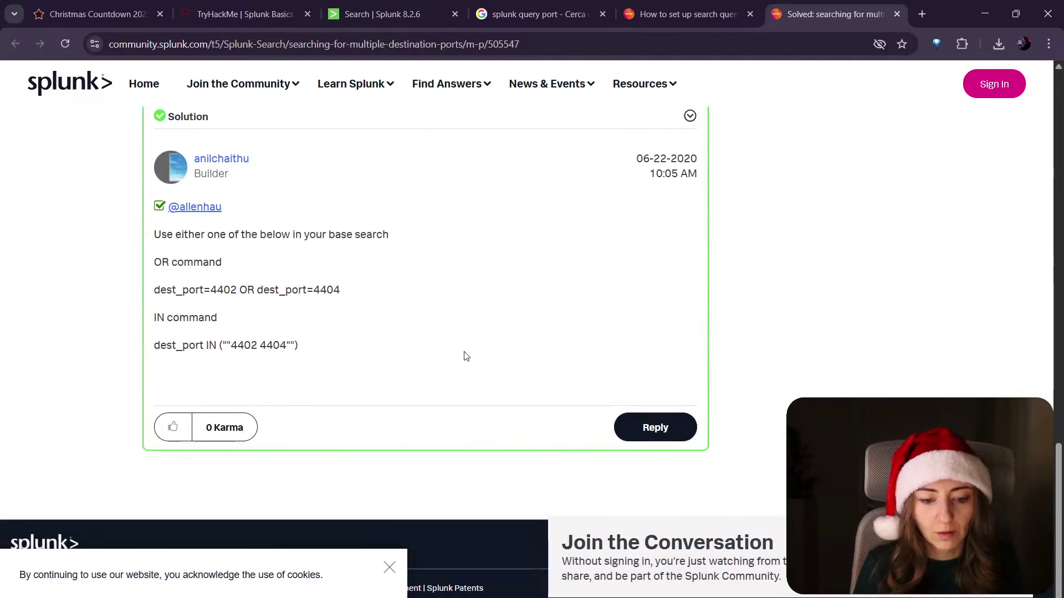
pyautogui.hotkey('ctrl', 'w')
# Step: Read the port scanning thread's example search, focusing on its dport=22 condition
pyautogui.scroll(-7, 530, 357)
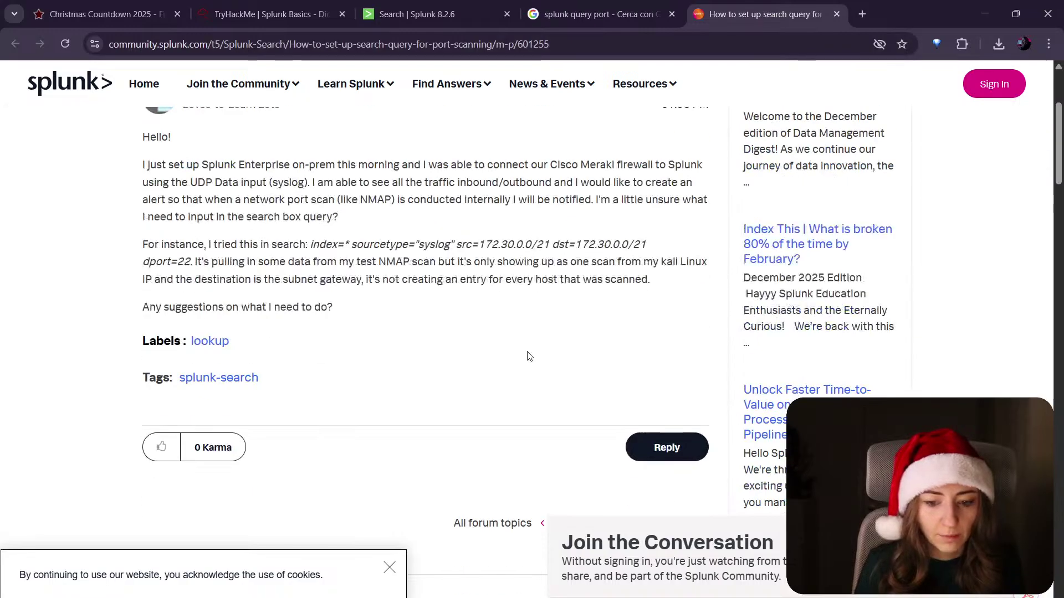
pyautogui.scroll(4, 529, 354)
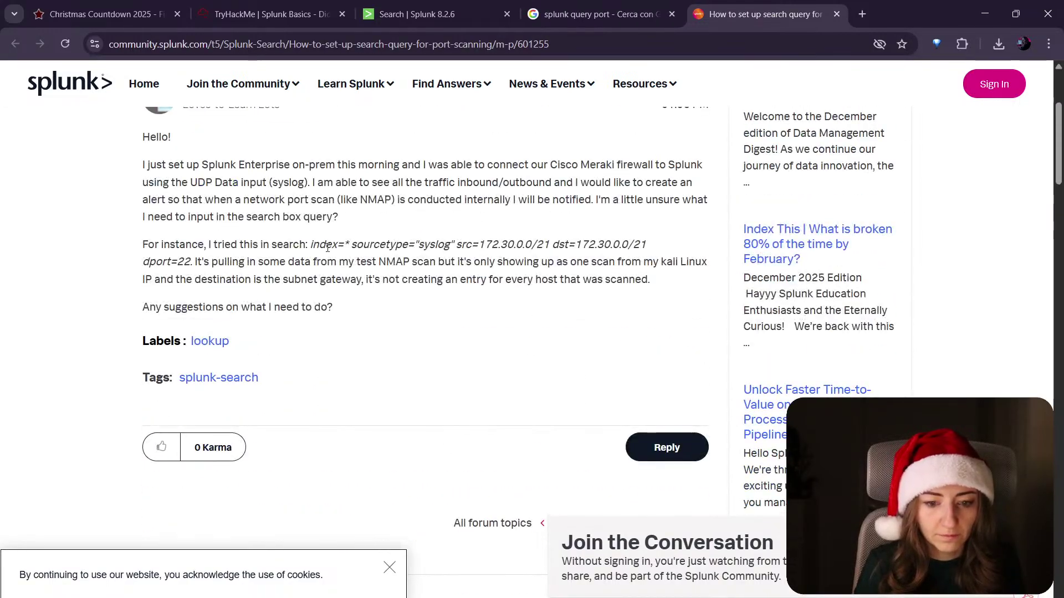
pyautogui.moveTo(196, 258); pyautogui.dragTo(142, 260)
# Step: Return to the Splunk search, look through the events' field list and start extracting new fields
pyautogui.hotkey('ctrl', 'shift', 'Tab')
pyautogui.hotkey('ctrl', 'shift', 'Tab')
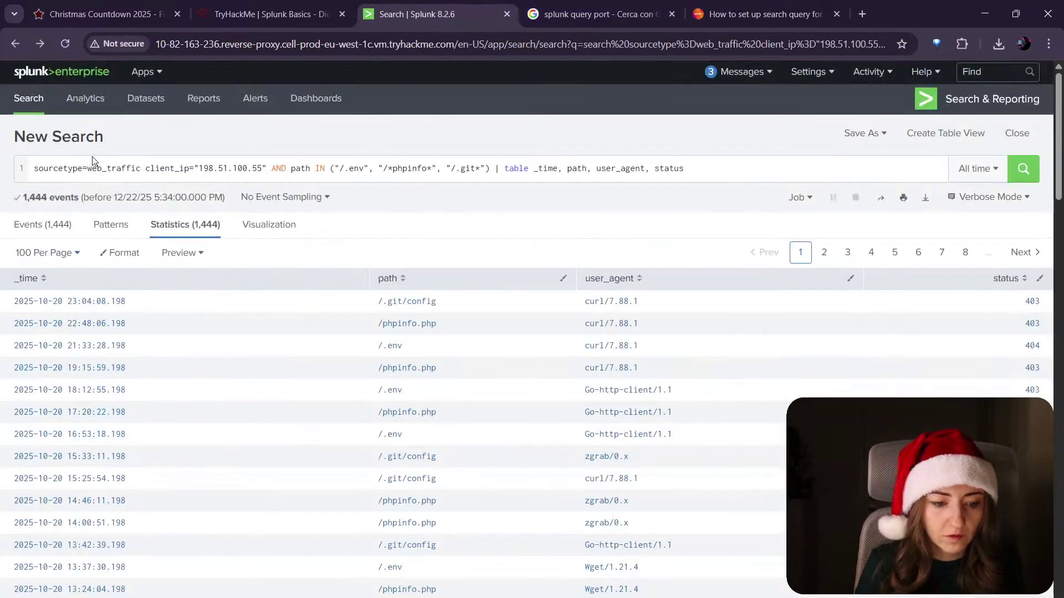
pyautogui.click(43, 224)
pyautogui.scroll(-1, 76, 404)
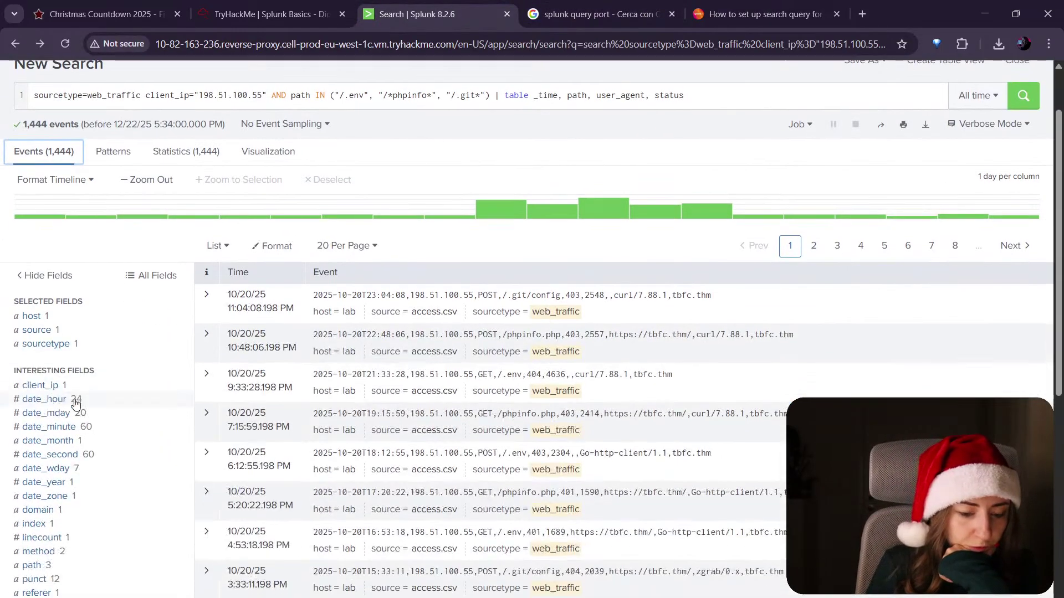
pyautogui.scroll(-4, 84, 362)
pyautogui.scroll(2, 131, 202)
pyautogui.scroll(-1, 109, 453)
pyautogui.scroll(-2, 108, 452)
pyautogui.click(78, 440)
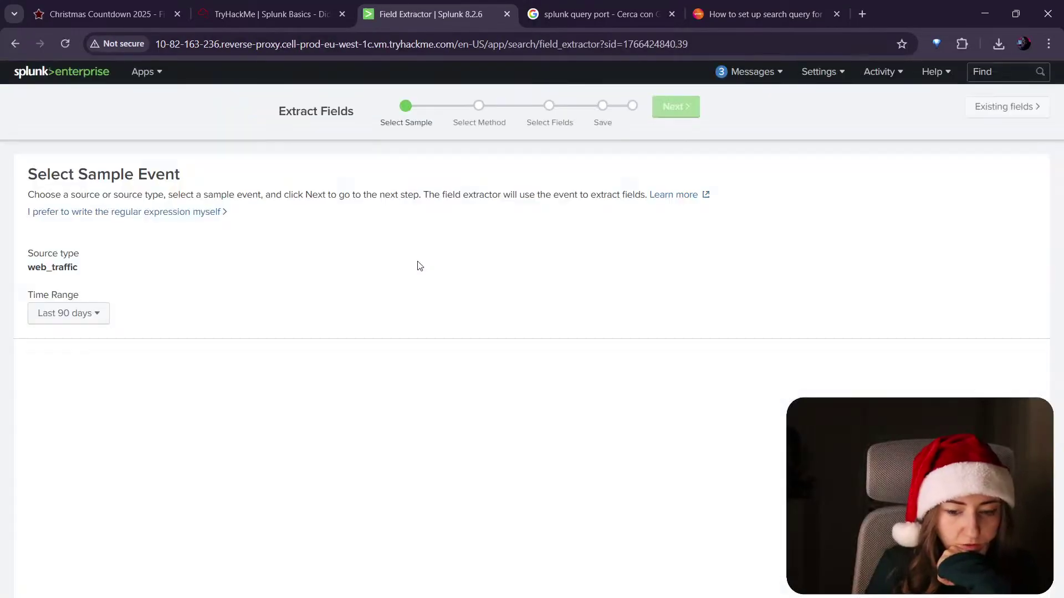
# Step: Choose the 2025-10-20T23:04:08 POST /.git/config event as the sample event and review the filter options and listed events
pyautogui.scroll(-2, 118, 349)
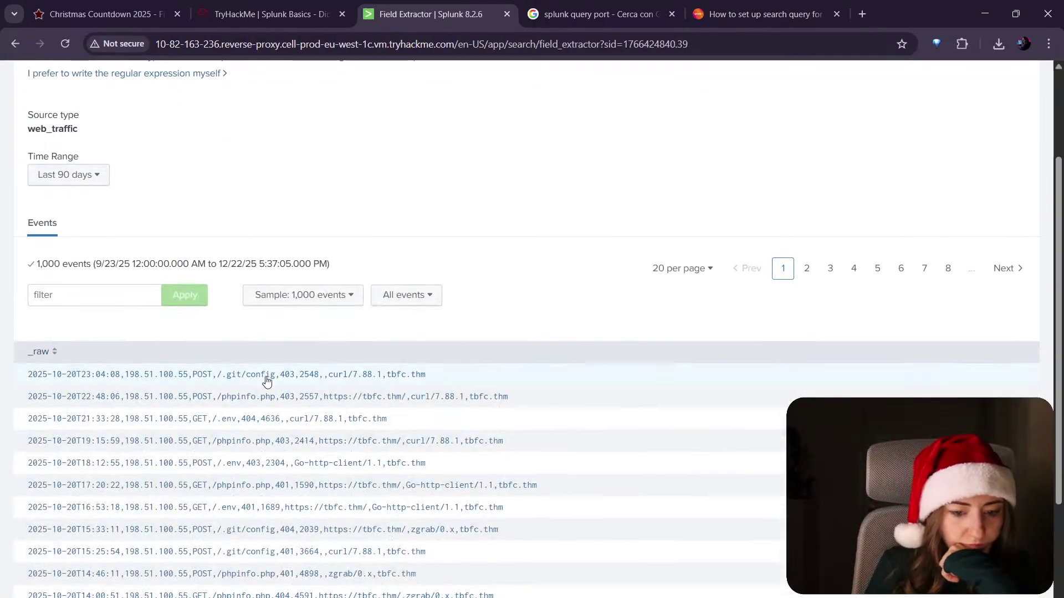
pyautogui.click(231, 373)
pyautogui.scroll(2, 234, 370)
pyautogui.scroll(-2, 233, 370)
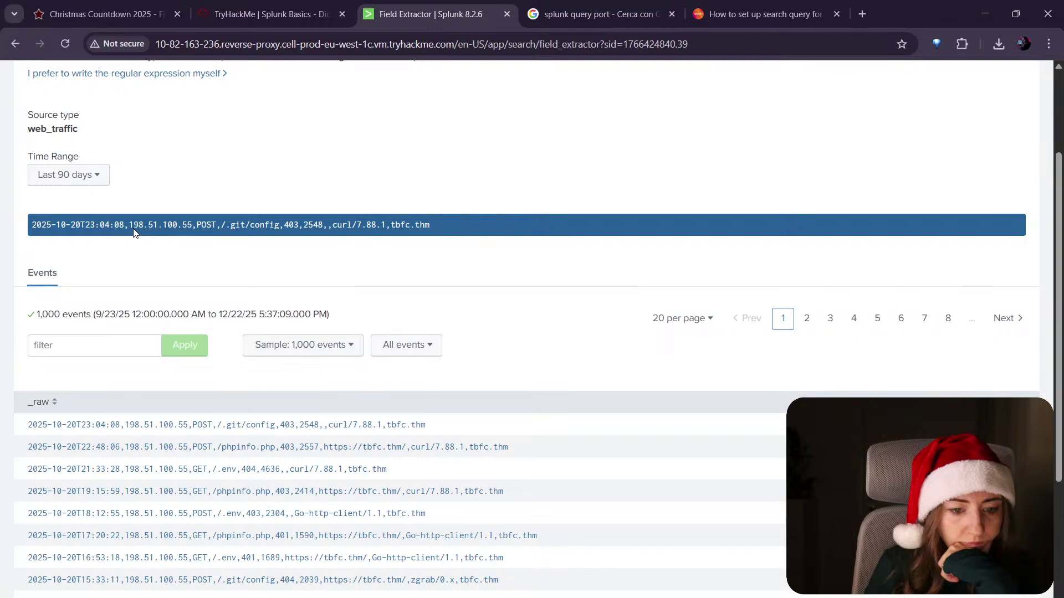
pyautogui.click(90, 350)
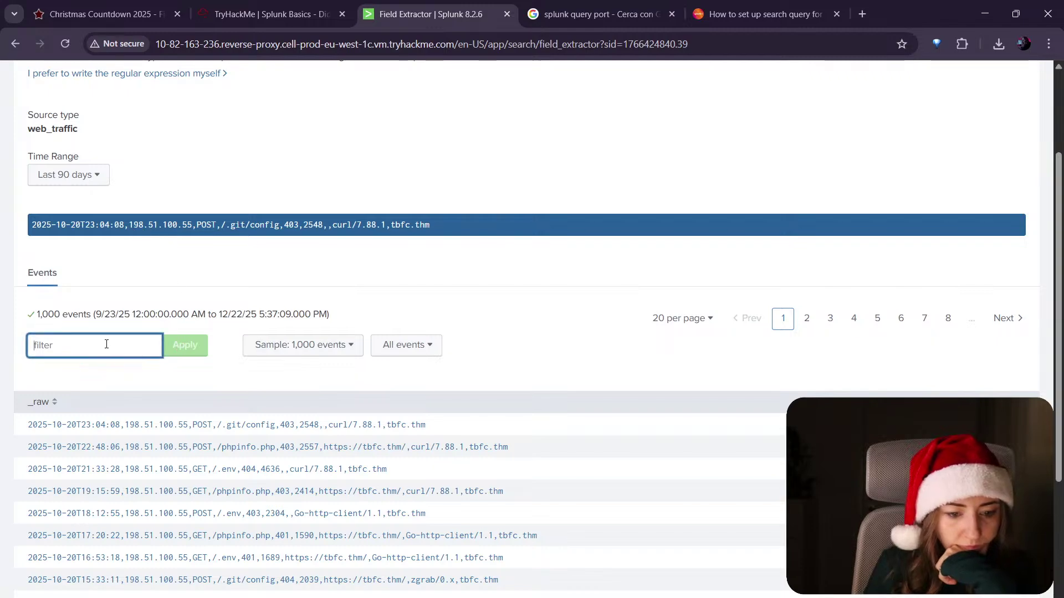
pyautogui.click(304, 347)
pyautogui.click(419, 348)
pyautogui.scroll(-4, 498, 341)
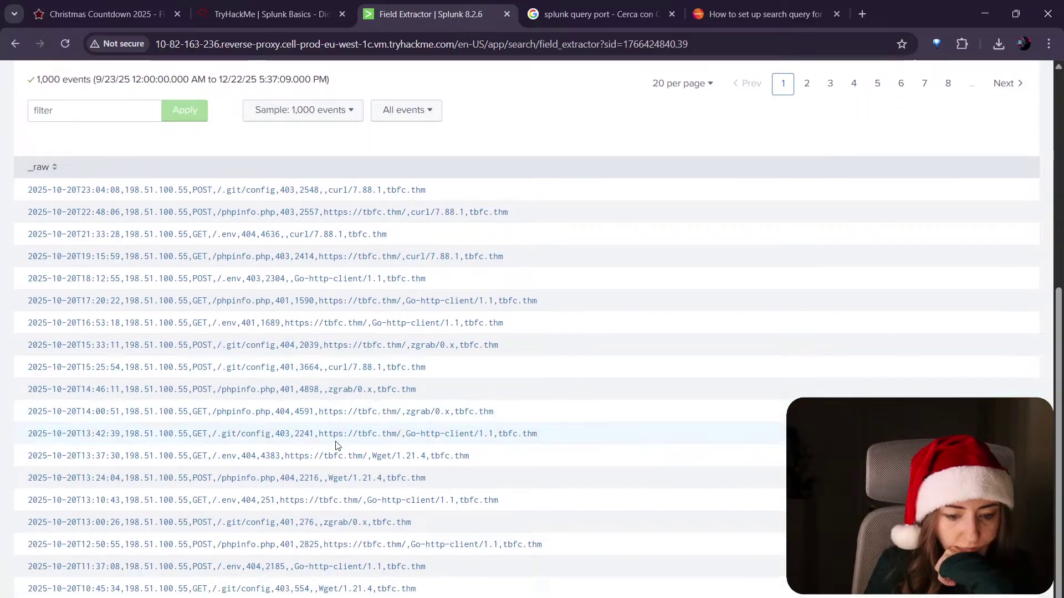
pyautogui.scroll(7, 443, 416)
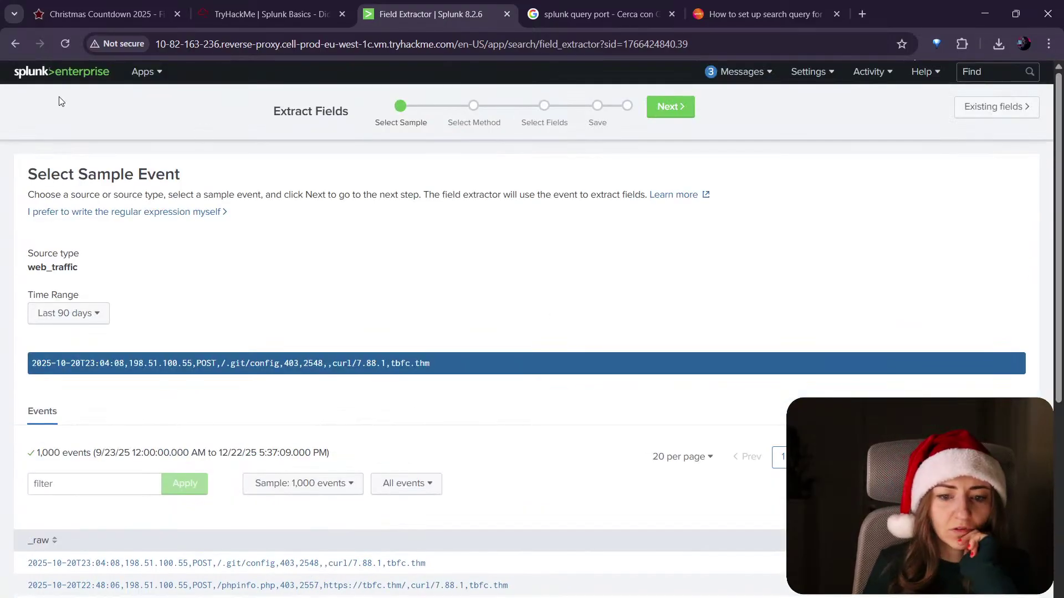
pyautogui.click(662, 111)
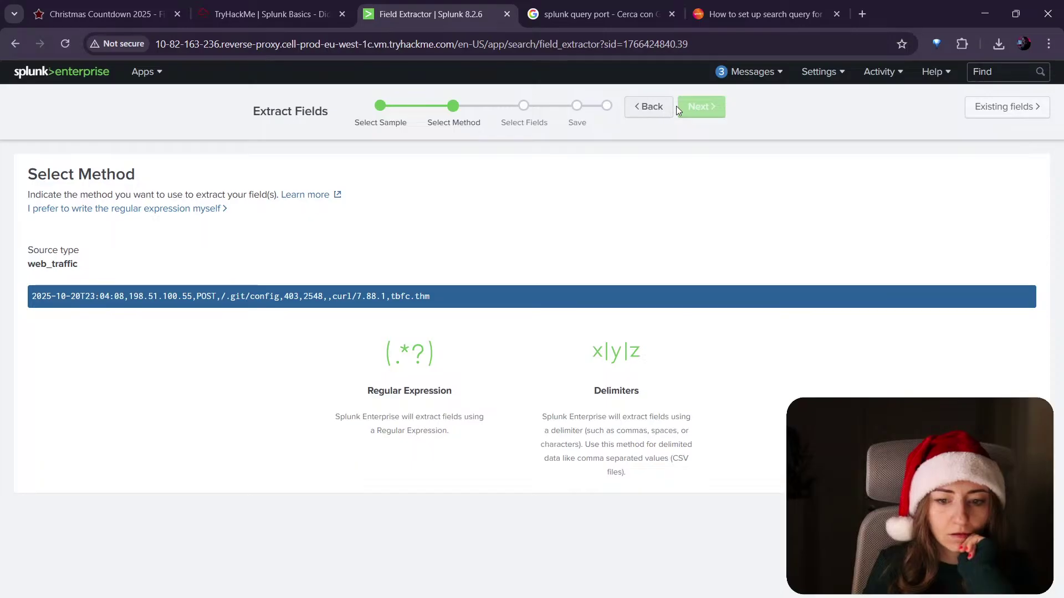
pyautogui.click(604, 371)
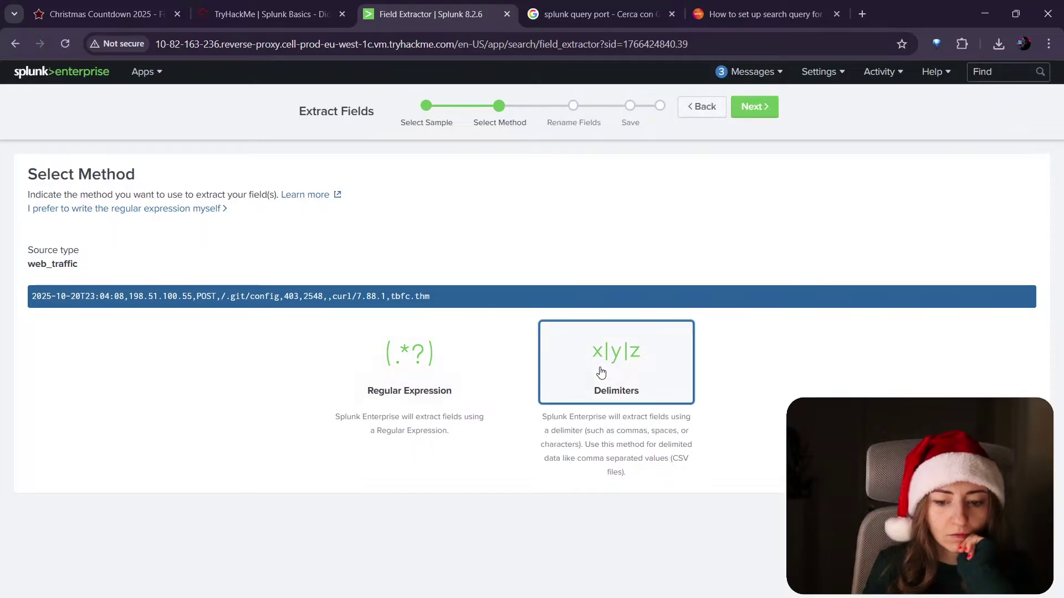
pyautogui.click(734, 114)
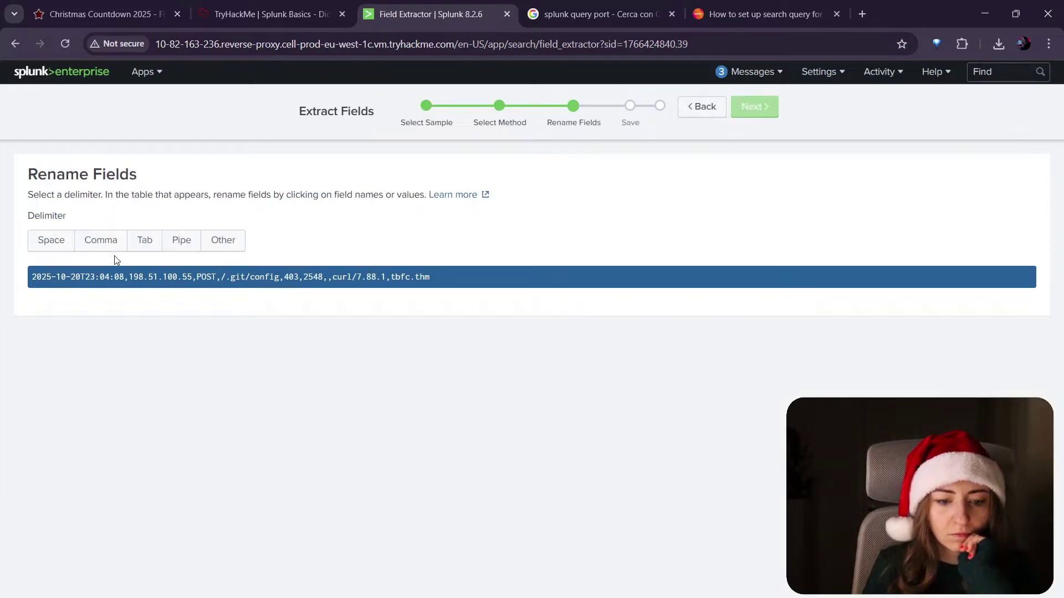
pyautogui.click(18, 44)
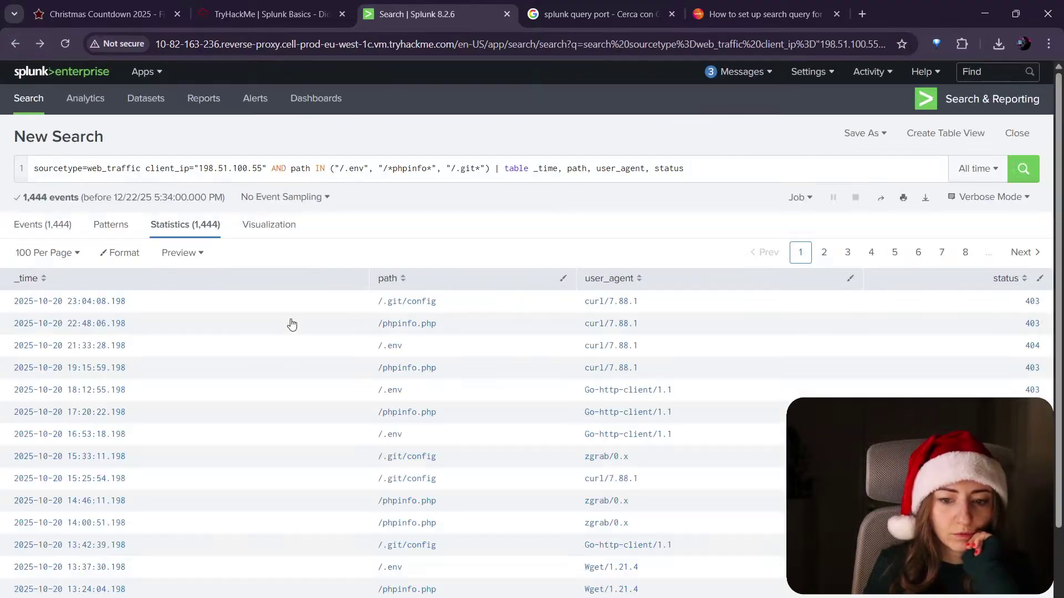
# Step: Expand the 2025-10-20T23:04:08 POST /.git/config event, inspect its fields, and close the Google and Splunk Community pages
pyautogui.click(199, 301)
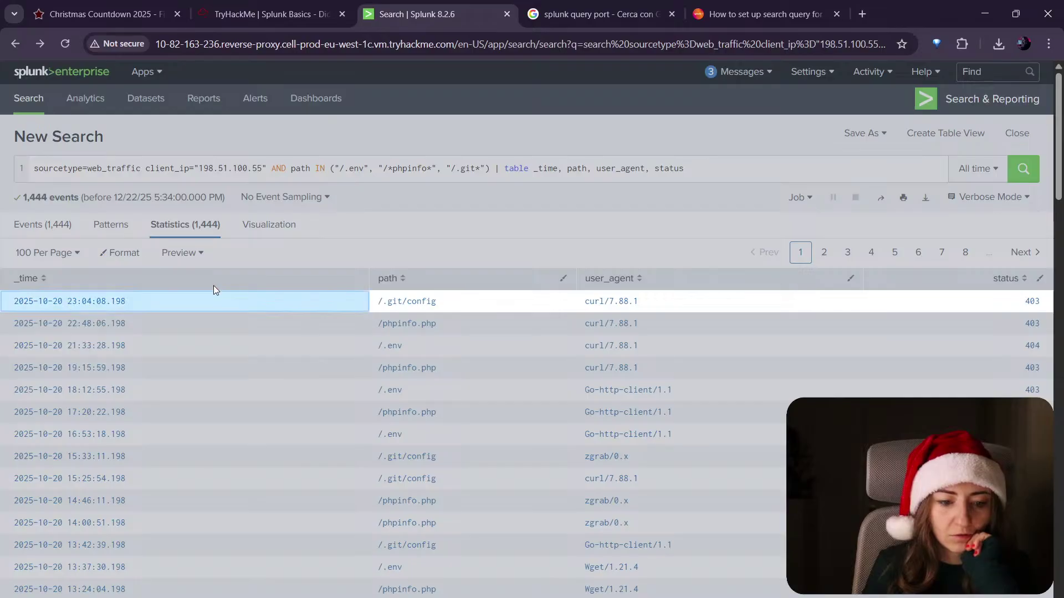
pyautogui.click(66, 225)
pyautogui.click(44, 224)
pyautogui.scroll(-3, 168, 432)
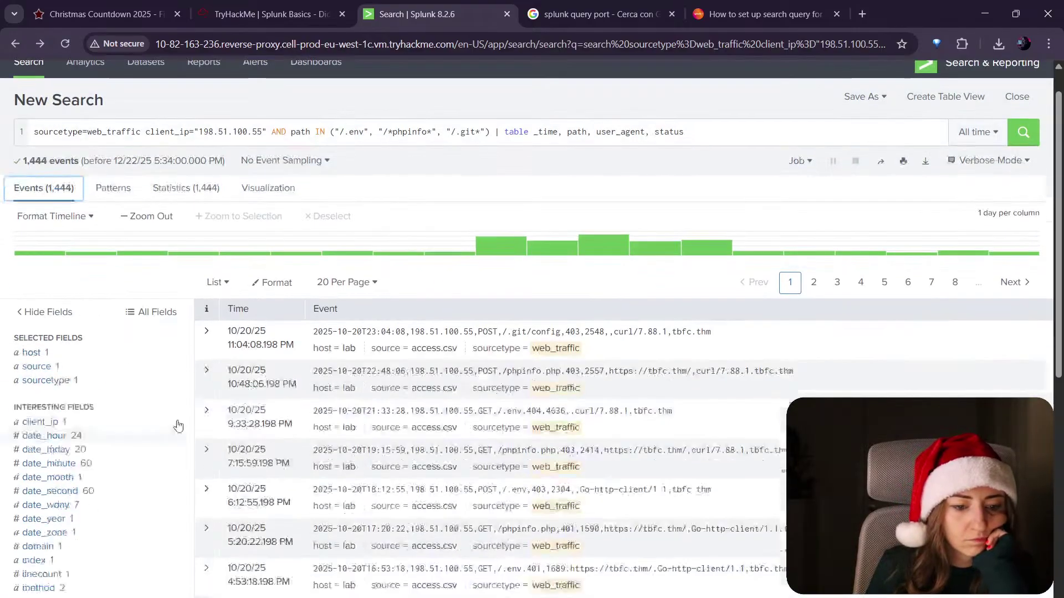
pyautogui.click(206, 230)
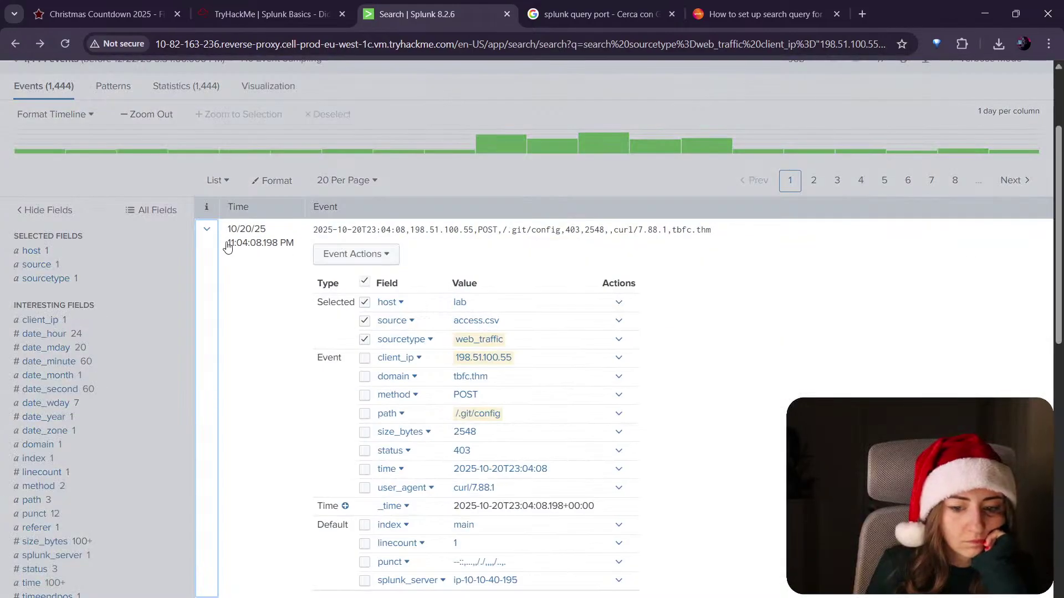
pyautogui.scroll(-3, 208, 232)
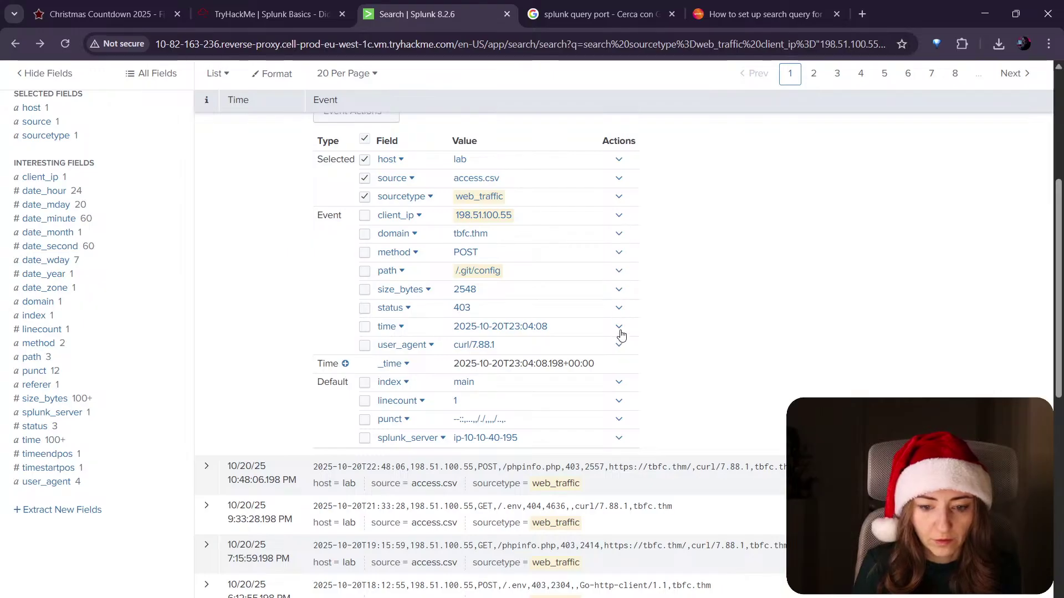
pyautogui.scroll(-1, 618, 364)
pyautogui.click(619, 370)
pyautogui.click(619, 370)
pyautogui.click(837, 14)
pyautogui.click(671, 14)
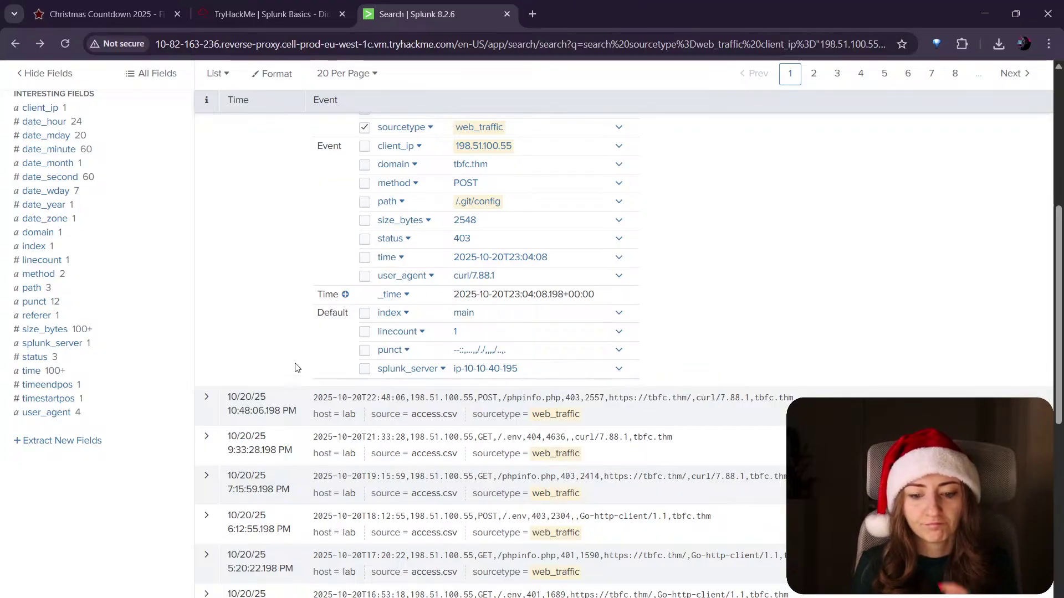
# Step: Rerun the client_ip search with the TryHackMe condition AND path IN ("/.env", "/*phpinfo*", "/.git*") | table _time, path, user_agent, status
pyautogui.scroll(5, 299, 399)
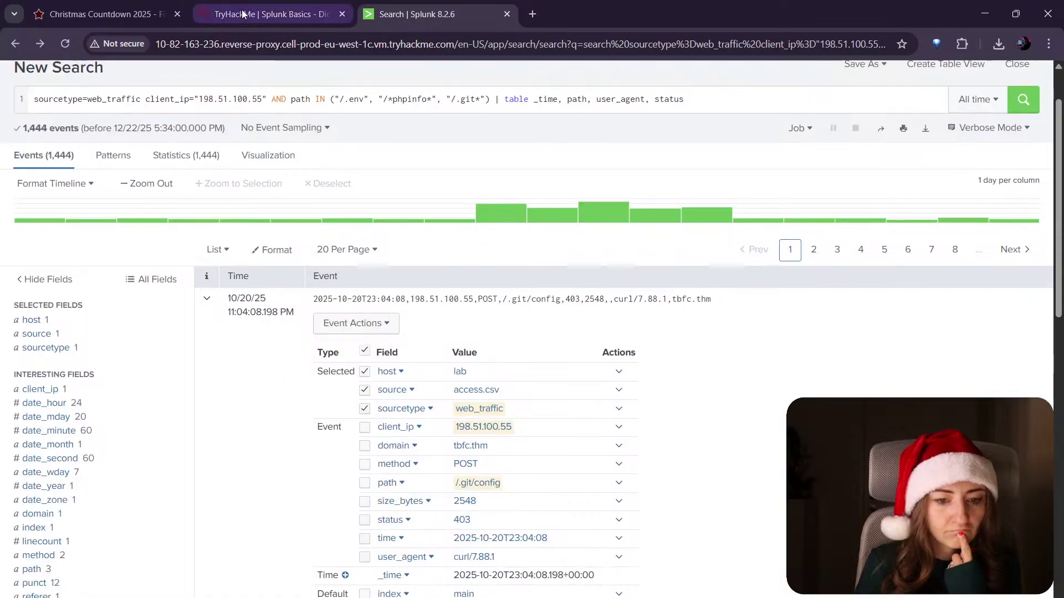
pyautogui.click(238, 4)
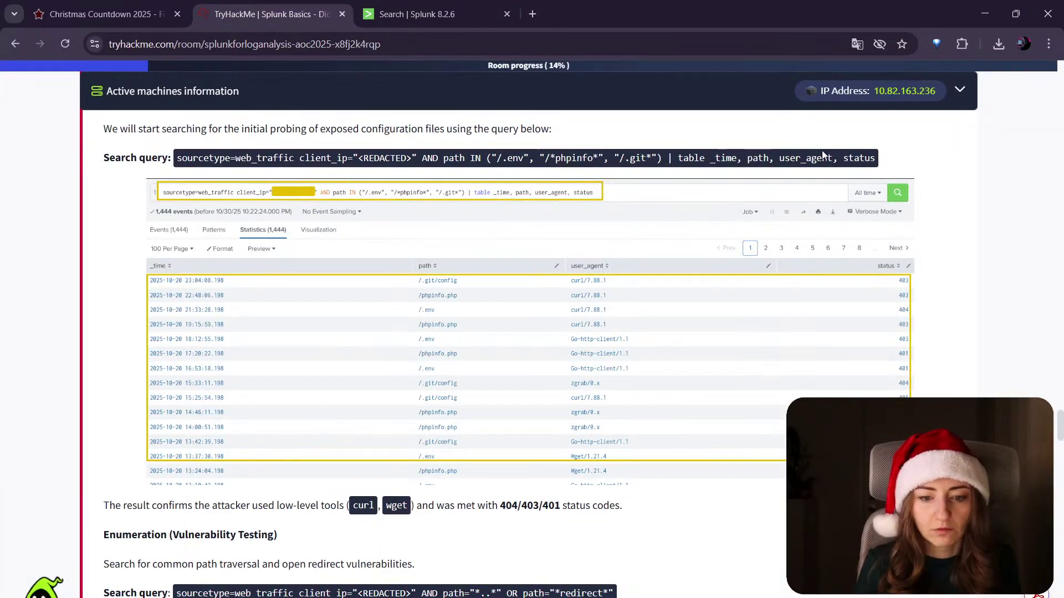
pyautogui.moveTo(875, 160); pyautogui.dragTo(423, 160)
pyautogui.hotkey('ctrl', 'c')
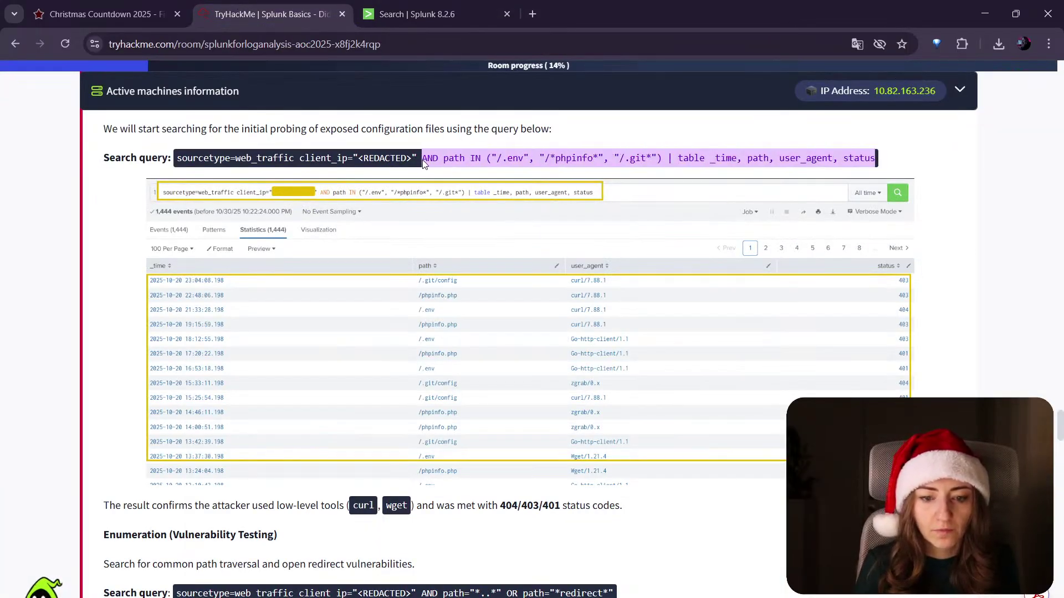
pyautogui.click(402, 6)
pyautogui.moveTo(272, 98); pyautogui.dragTo(816, 102)
pyautogui.hotkey('ctrl', 'v')
pyautogui.press('Return')
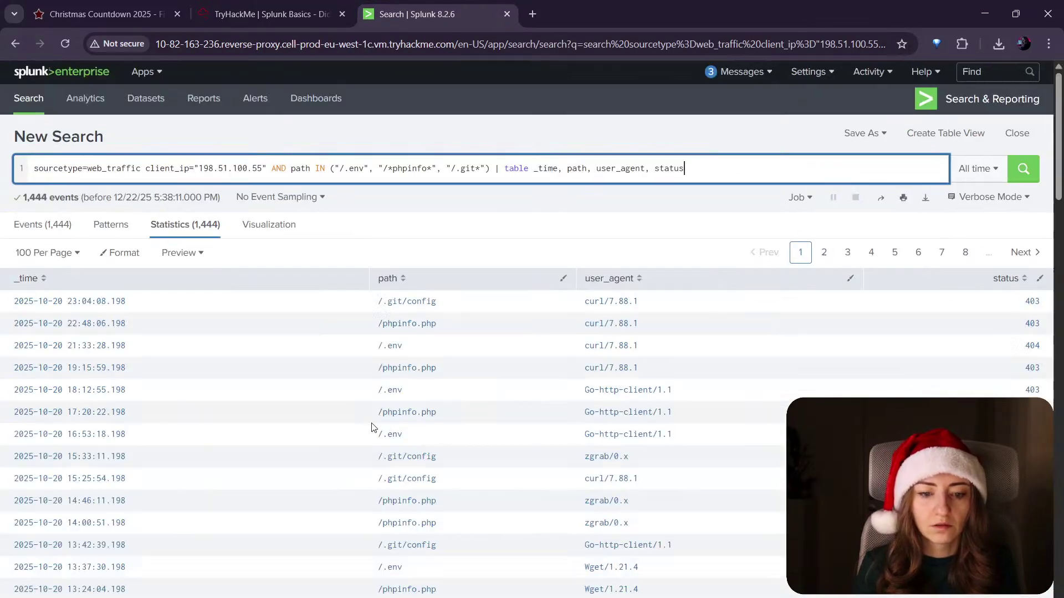
# Step: Read the TryHackMe explanation of the initial probing results, focusing on the attacker's tools and status codes
pyautogui.click(246, 12)
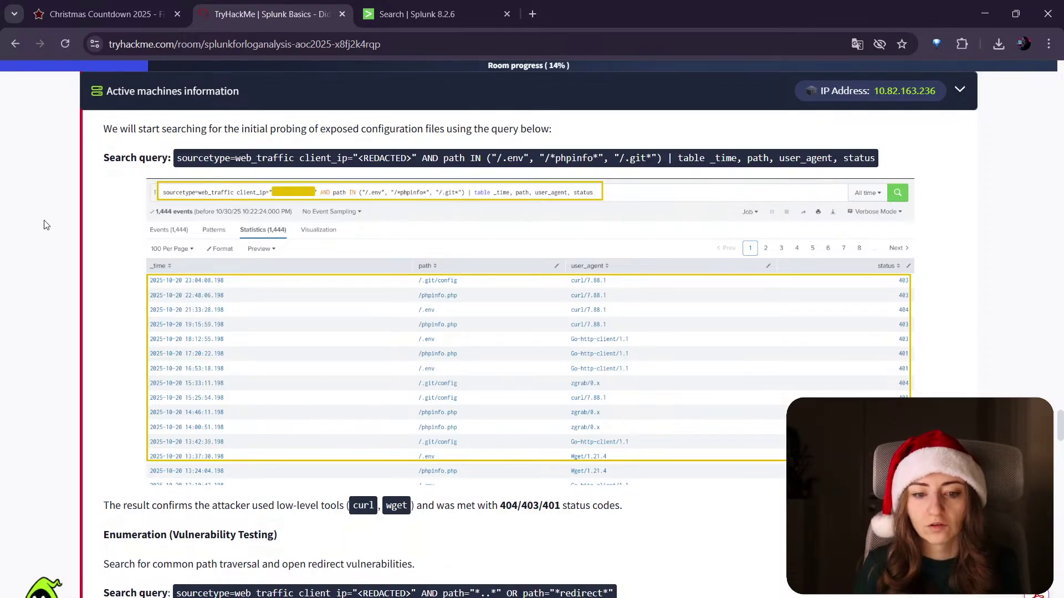
pyautogui.scroll(-3, 83, 304)
pyautogui.scroll(1, 84, 343)
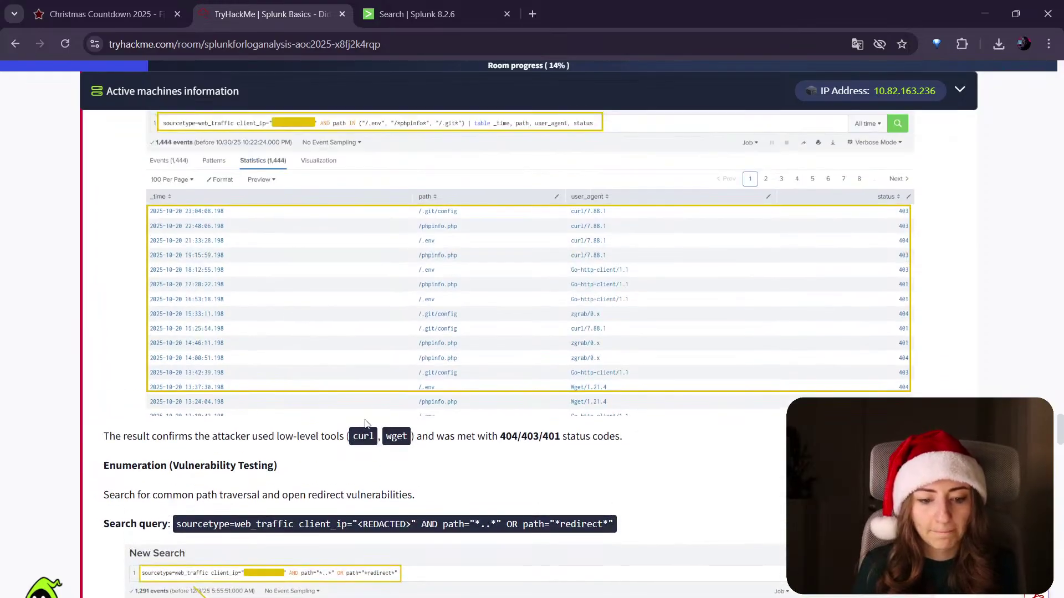
pyautogui.scroll(1, 471, 444)
pyautogui.scroll(-1, 471, 465)
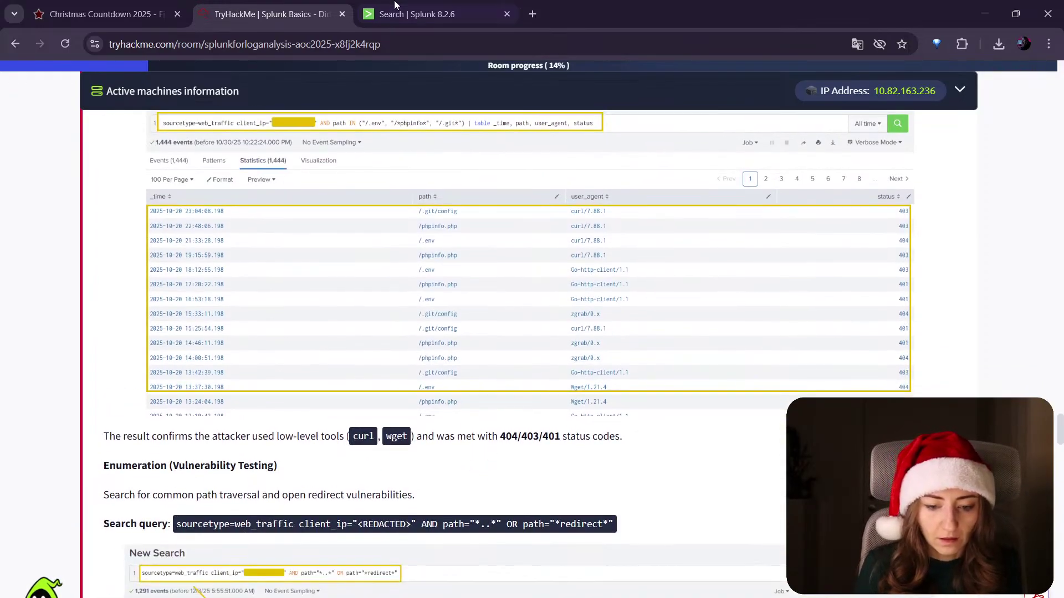
pyautogui.hotkey('ctrl', 'Tab')
pyautogui.hotkey('ctrl', 'shift', 'Tab')
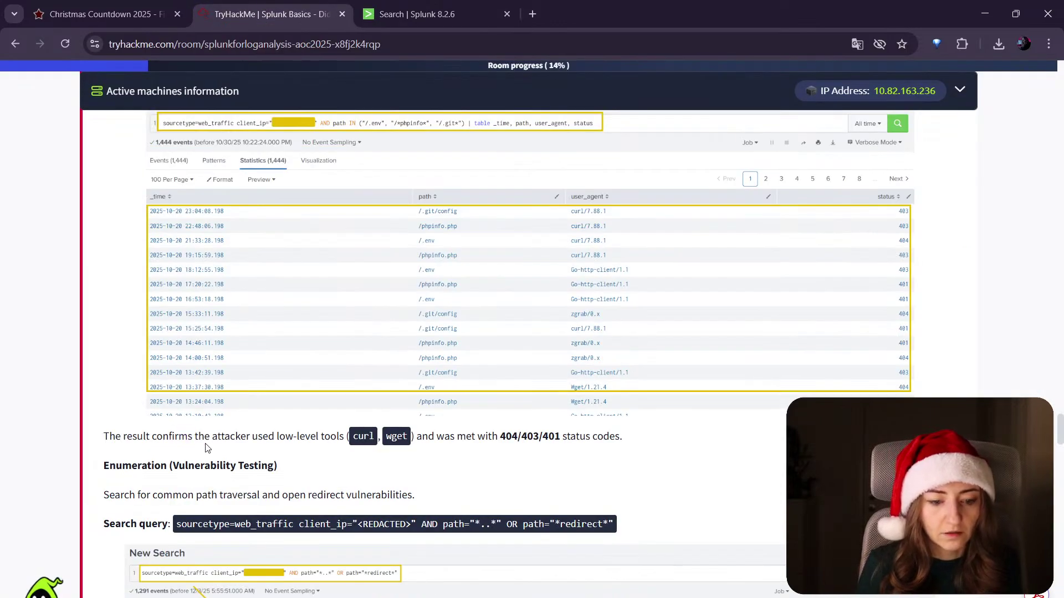
pyautogui.moveTo(196, 442); pyautogui.dragTo(264, 442)
pyautogui.click(311, 442)
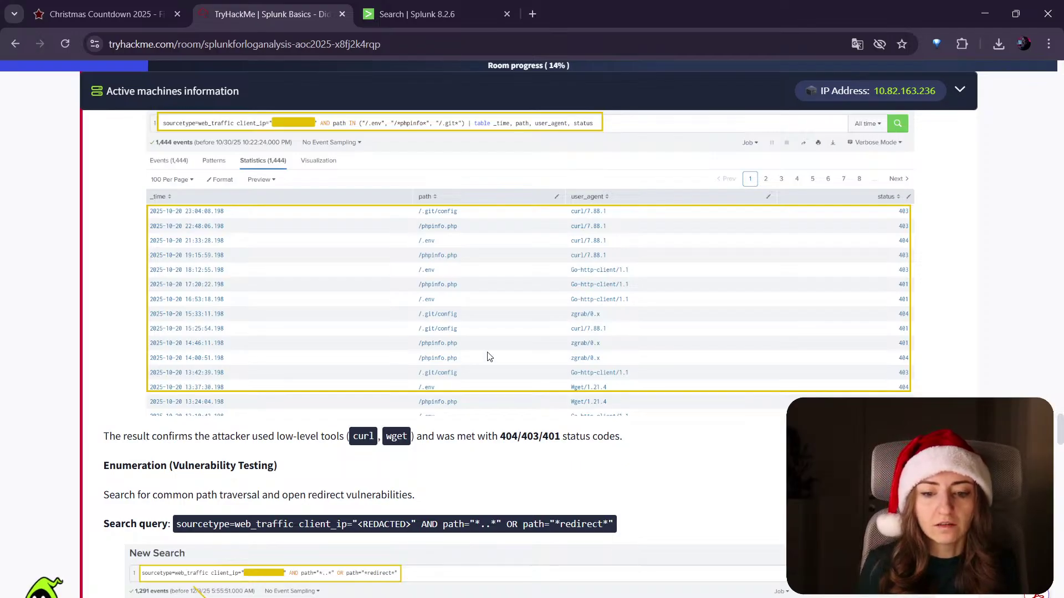
# Step: Compare with the Splunk results table and look up status codes 401 and 403 on Google
pyautogui.click(413, 14)
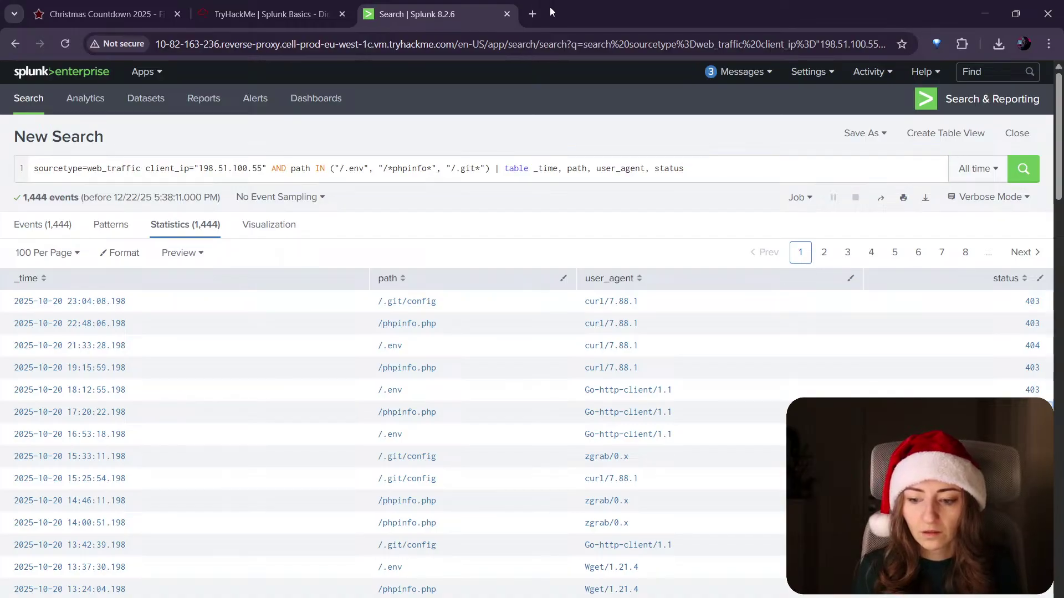
pyautogui.click(533, 2)
pyautogui.write('401')
pyautogui.press('Return')
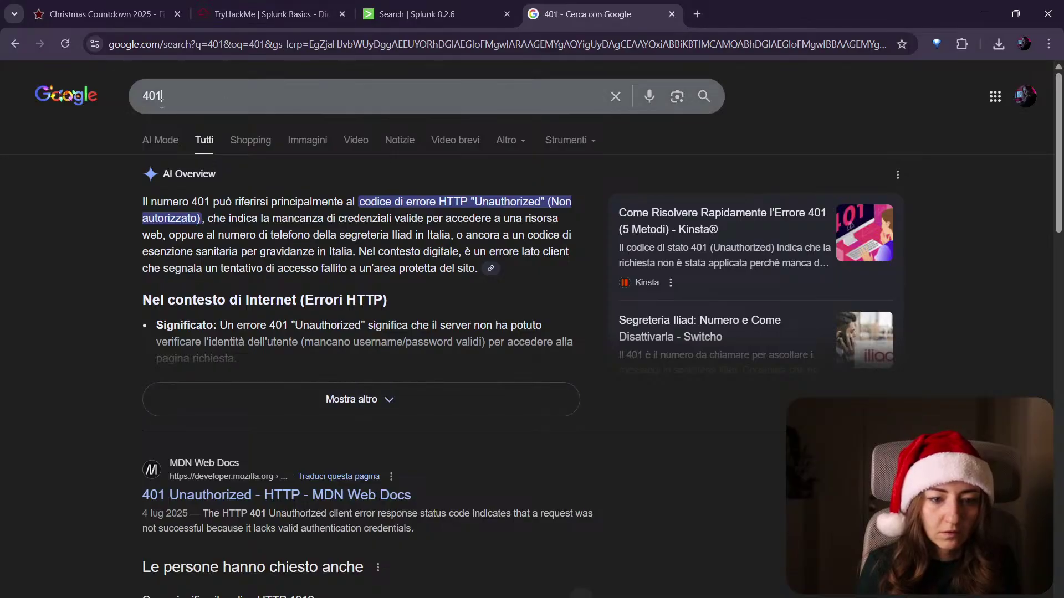
pyautogui.press('BackSpace')
pyautogui.write('3')
pyautogui.press('Return')
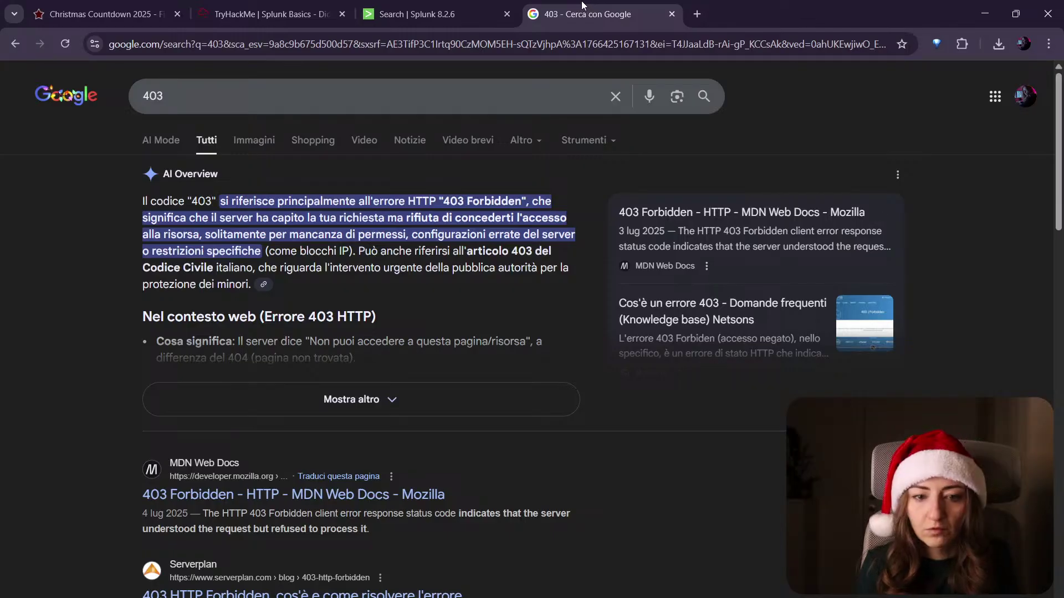
# Step: Look up status code 404 on Google, check the Splunk status column again and close the Google page
pyautogui.click(316, 97)
pyautogui.press('BackSpace')
pyautogui.write('4')
pyautogui.press('Return')
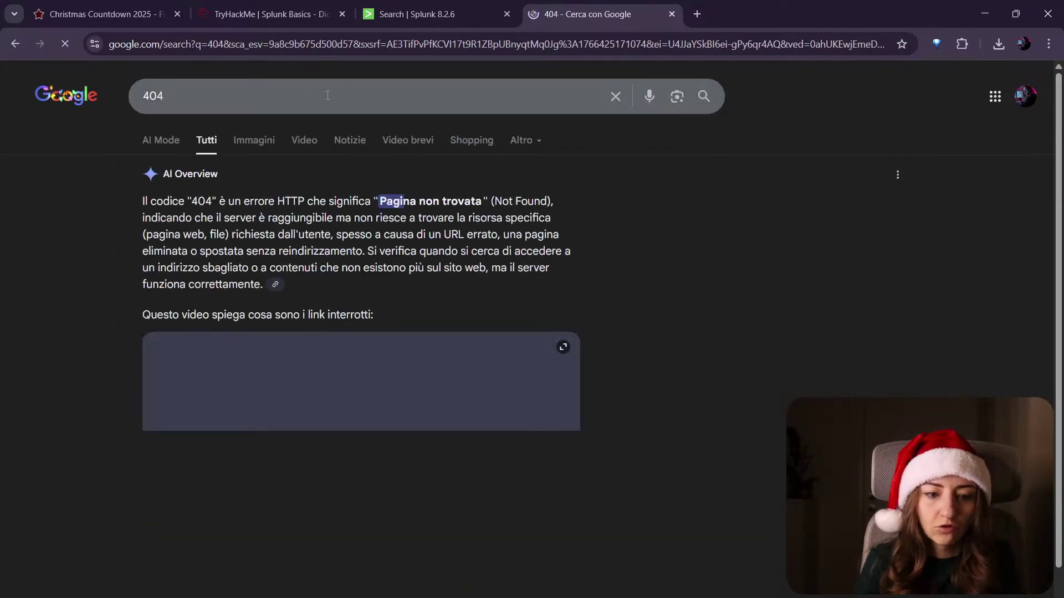
pyautogui.moveTo(380, 201); pyautogui.dragTo(508, 212)
pyautogui.click(509, 212)
pyautogui.click(410, 14)
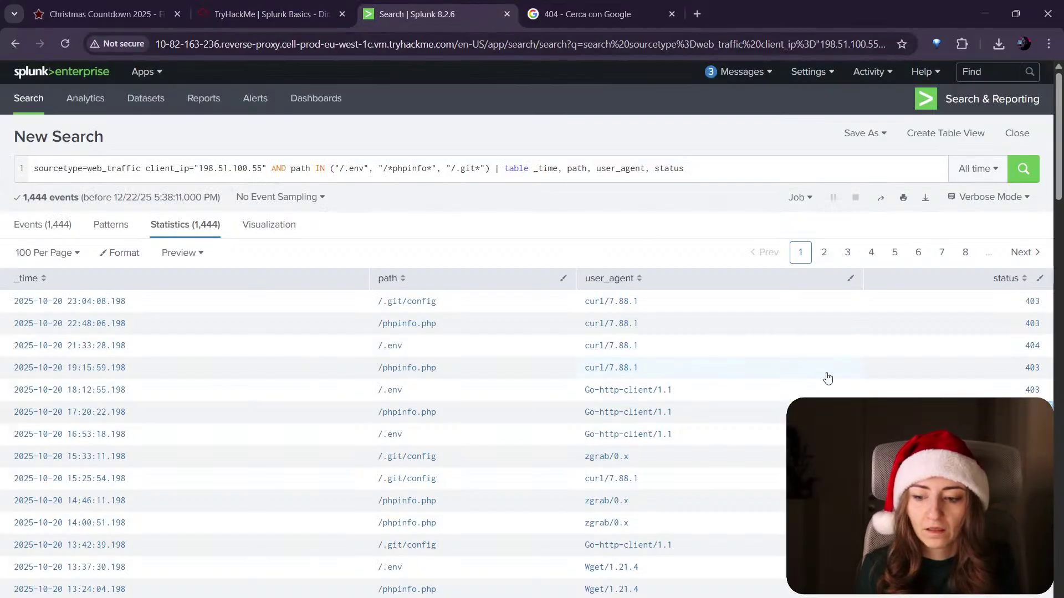
pyautogui.click(672, 13)
# Step: Run the TryHackMe enumeration query in Splunk for client_ip 198.51.100.55 with AND path="*..*" OR path="*redirect*"
pyautogui.click(271, 14)
pyautogui.scroll(-4, 651, 497)
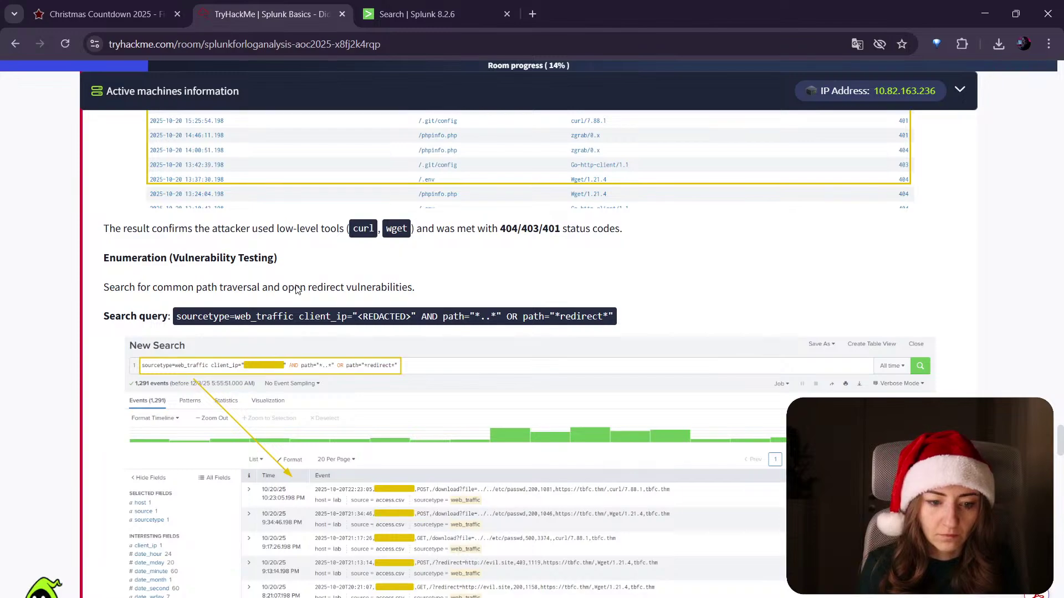
pyautogui.scroll(-2, 319, 284)
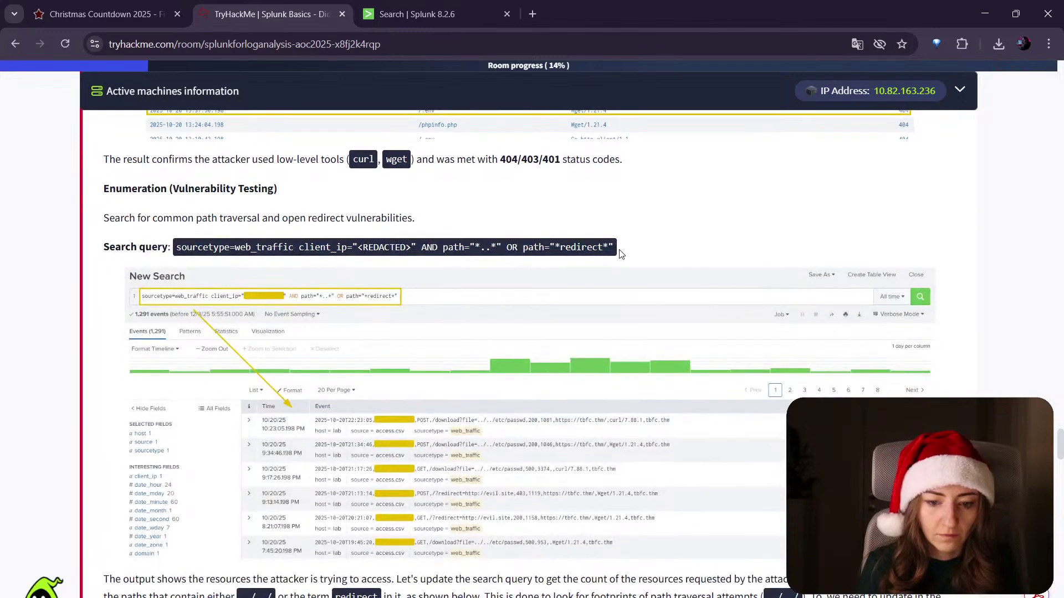
pyautogui.moveTo(614, 248); pyautogui.dragTo(421, 249)
pyautogui.hotkey('ctrl', 'c')
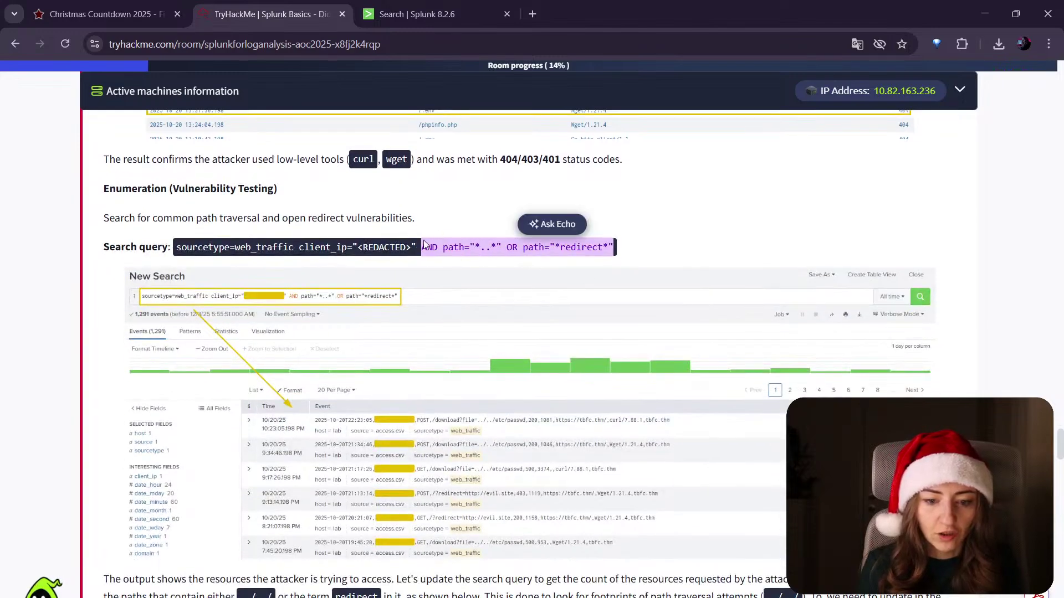
pyautogui.click(458, 226)
pyautogui.click(438, 13)
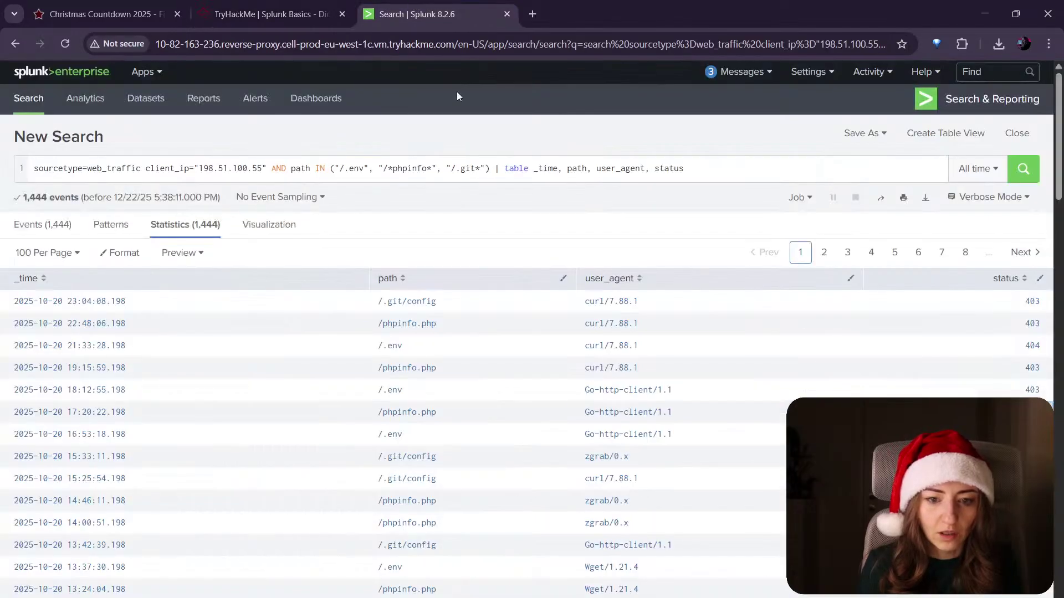
pyautogui.moveTo(272, 169); pyautogui.dragTo(811, 166)
pyautogui.hotkey('ctrl', 'v')
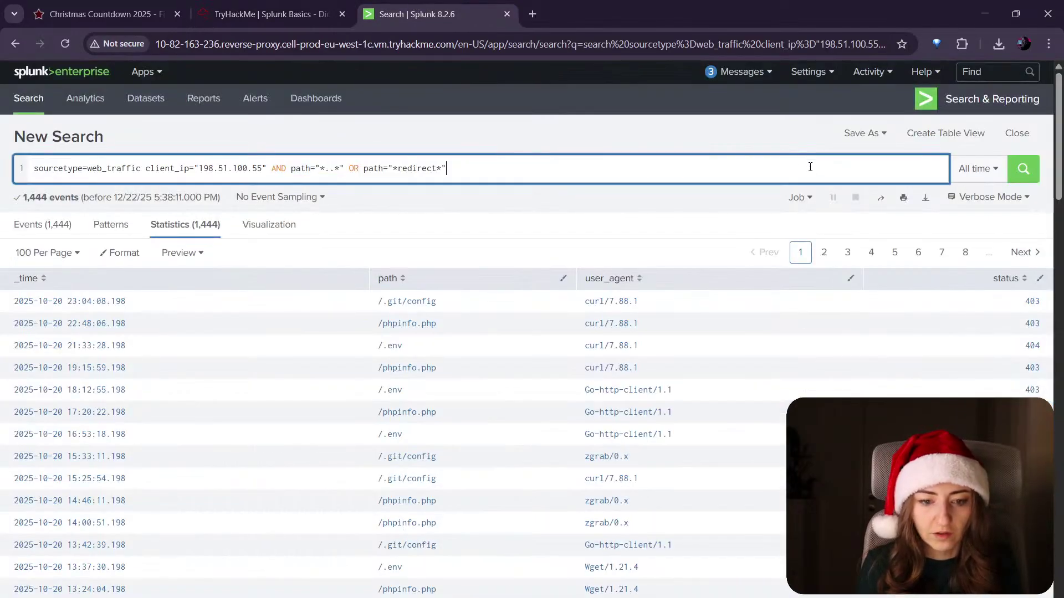
pyautogui.press('Return')
# Step: Search Google for "path traversal" from the TryHackMe enumeration text and read the overview
pyautogui.click(234, 2)
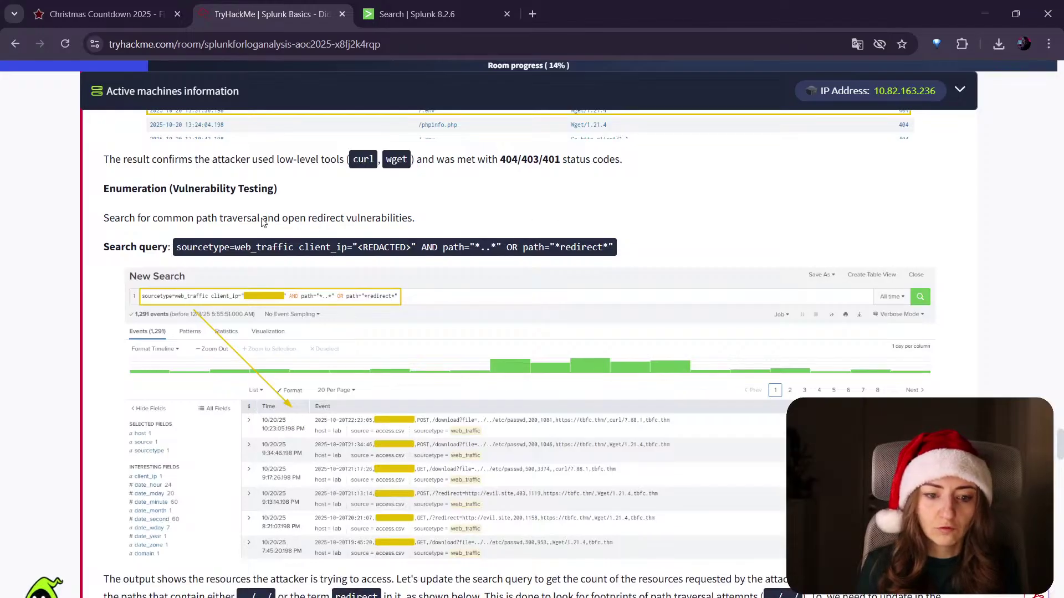
pyautogui.moveTo(260, 218); pyautogui.dragTo(199, 219)
pyautogui.hotkey('ctrl', 'c')
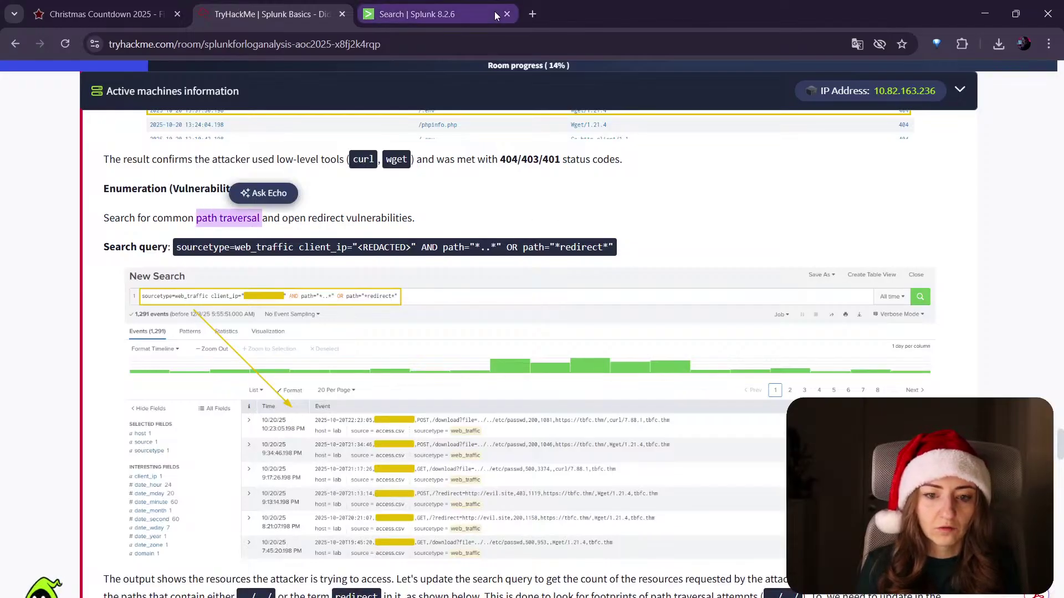
pyautogui.click(532, 14)
pyautogui.hotkey('ctrl', 'v')
pyautogui.press('Return')
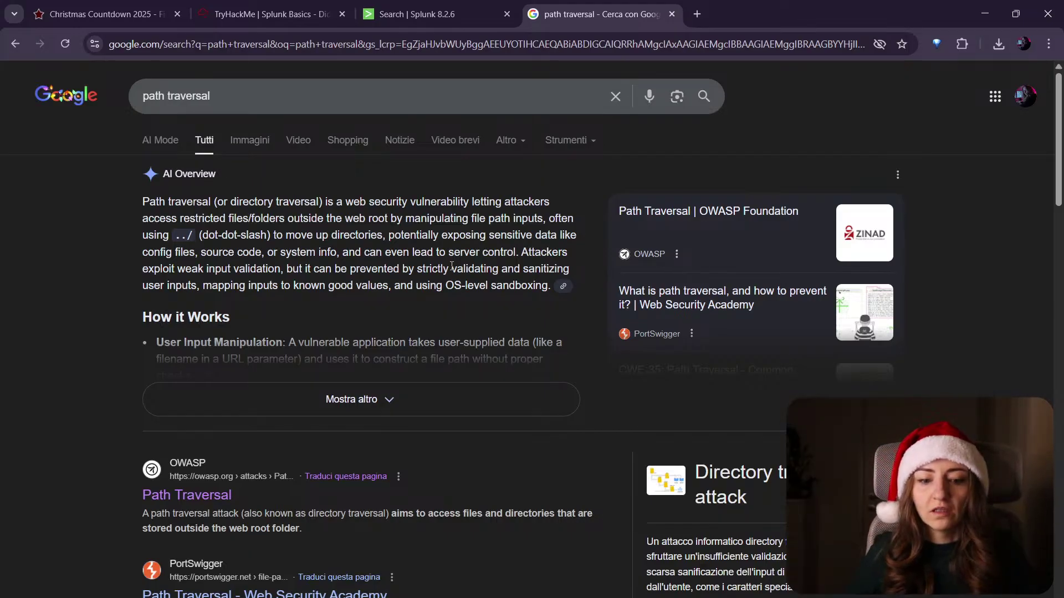
# Step: Search Google for "open redirect vulnerabilities" from the TryHackMe text and read the results and overview
pyautogui.click(260, 8)
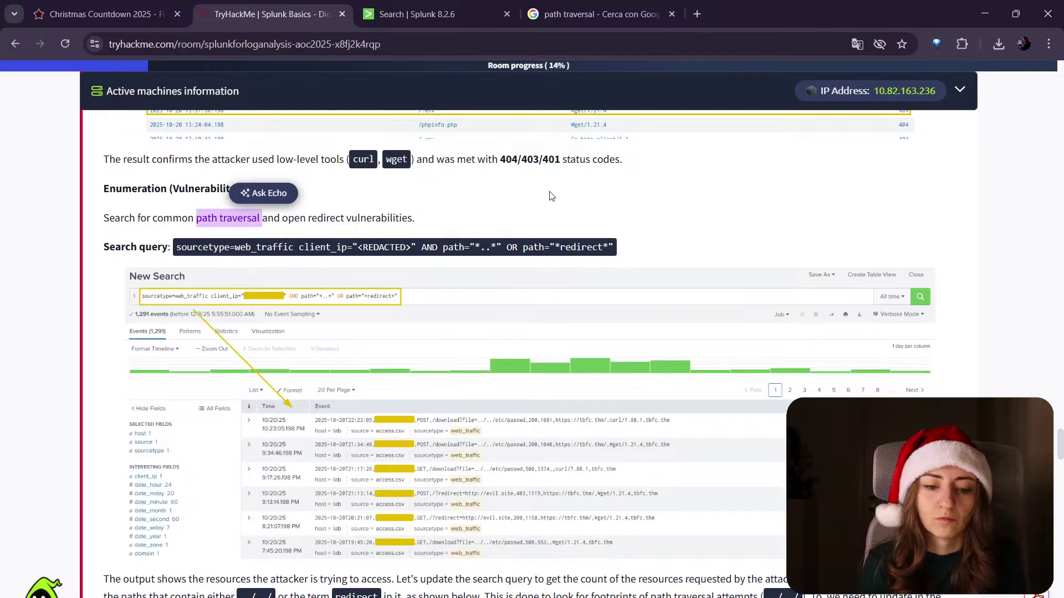
pyautogui.click(441, 220)
pyautogui.moveTo(412, 223); pyautogui.dragTo(281, 221)
pyautogui.click(599, 14)
pyautogui.tripleClick(190, 100)
pyautogui.hotkey('ctrl', 'v')
pyautogui.doubleClick(401, 93)
pyautogui.press('Return')
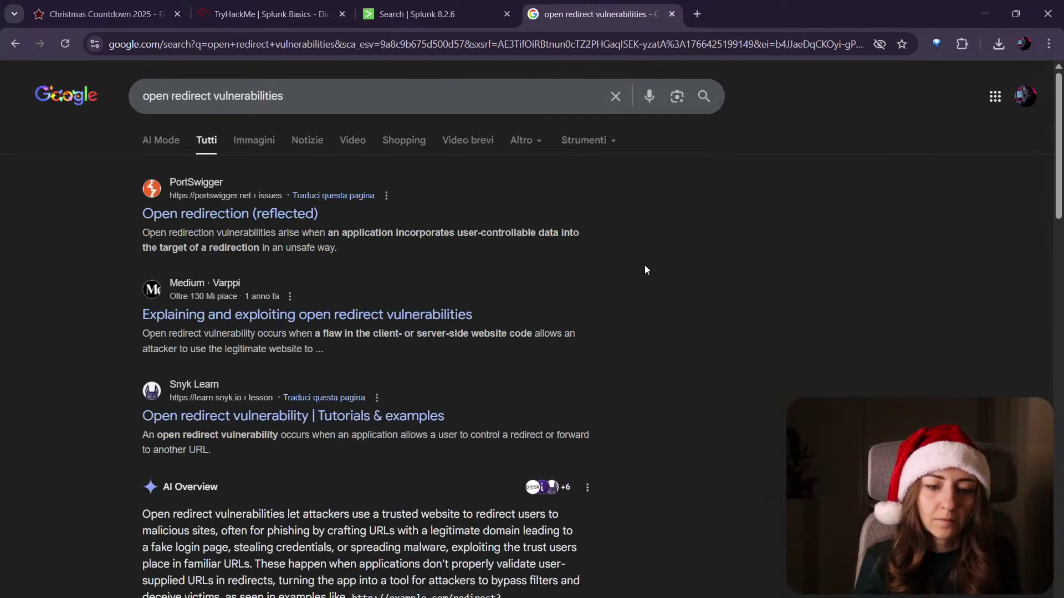
pyautogui.scroll(-1, 668, 271)
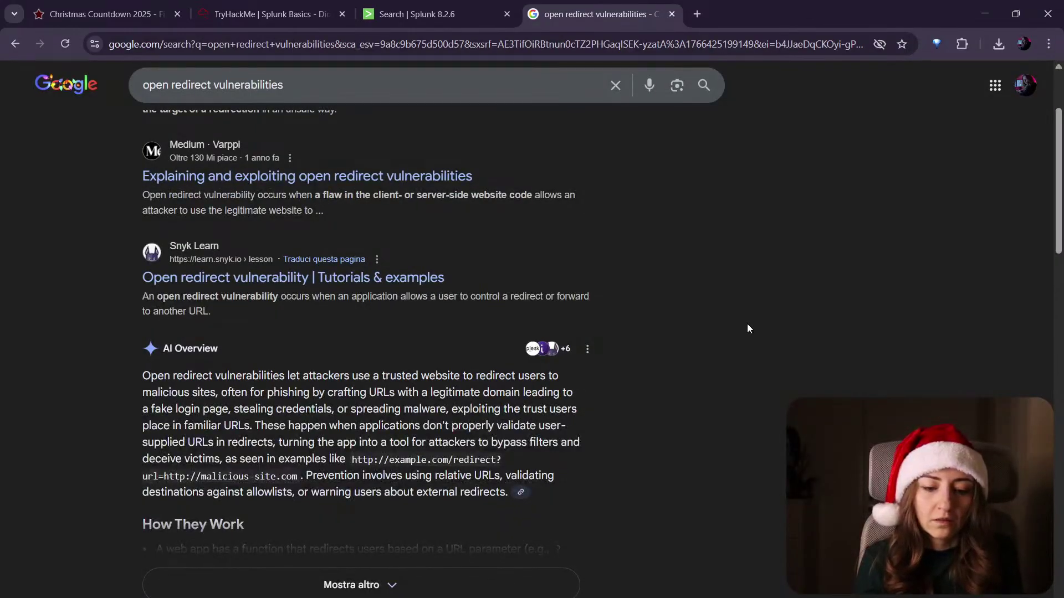
pyautogui.scroll(1, 747, 329)
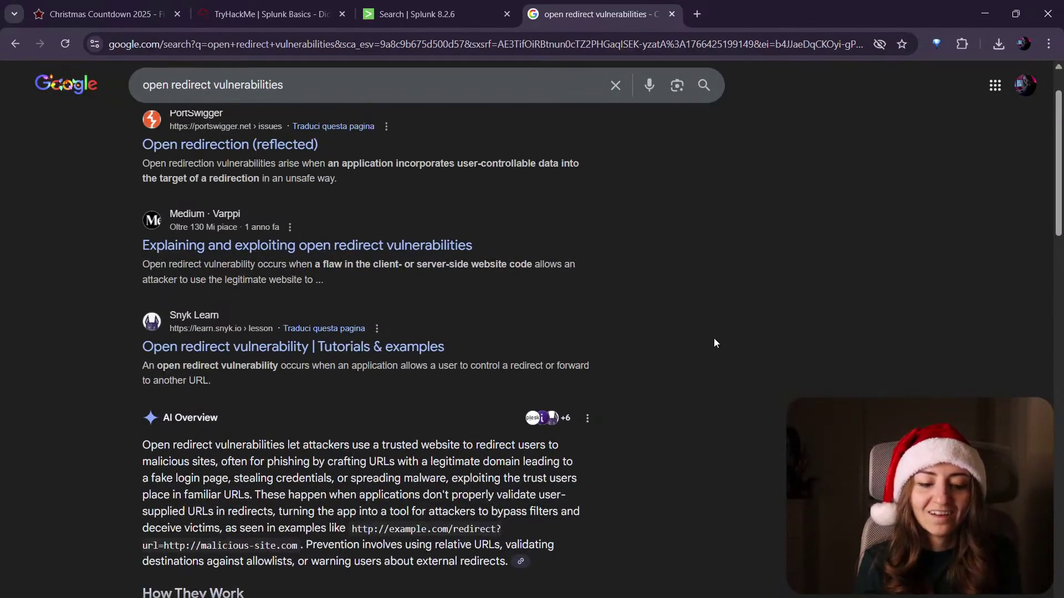
# Step: Review the open redirect vulnerabilities results, close the Google page and return to the TryHackMe enumeration section
pyautogui.scroll(1, 709, 334)
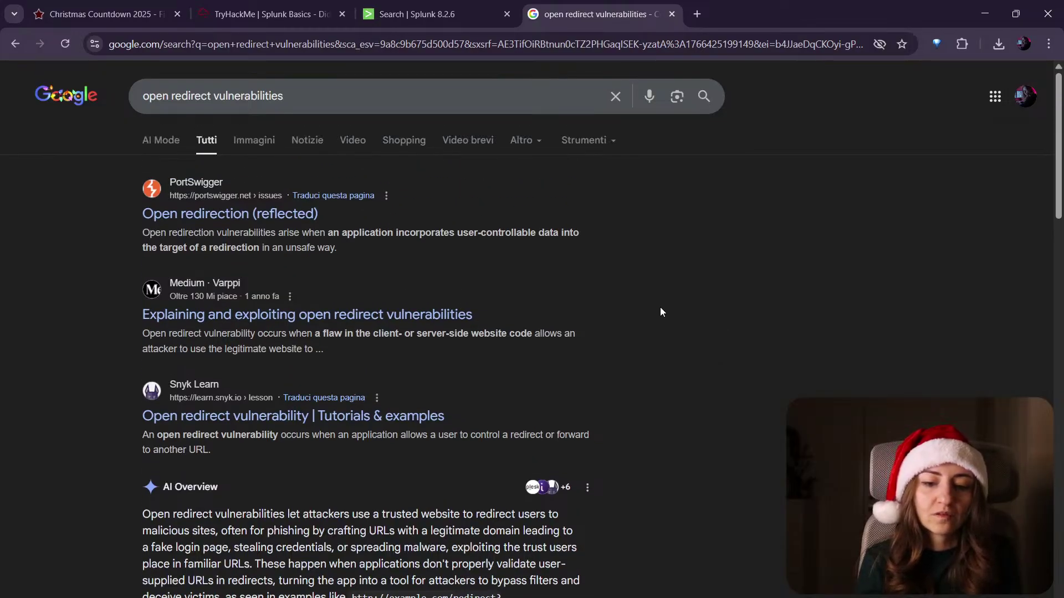
pyautogui.scroll(-2, 724, 317)
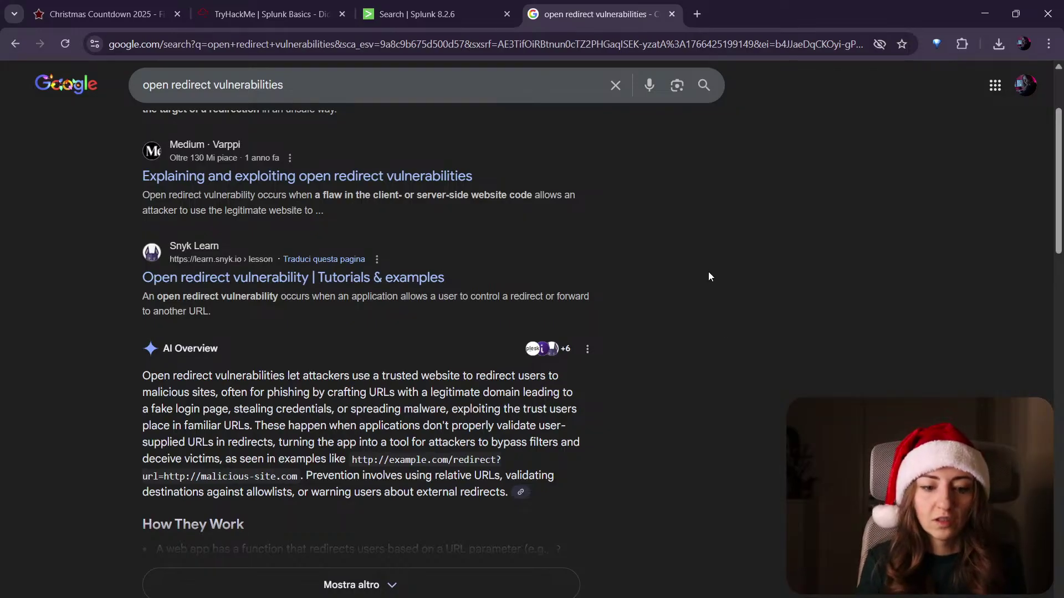
pyautogui.middleClick(600, 12)
pyautogui.scroll(-3, 521, 249)
pyautogui.scroll(3, 325, 72)
pyautogui.click(271, 13)
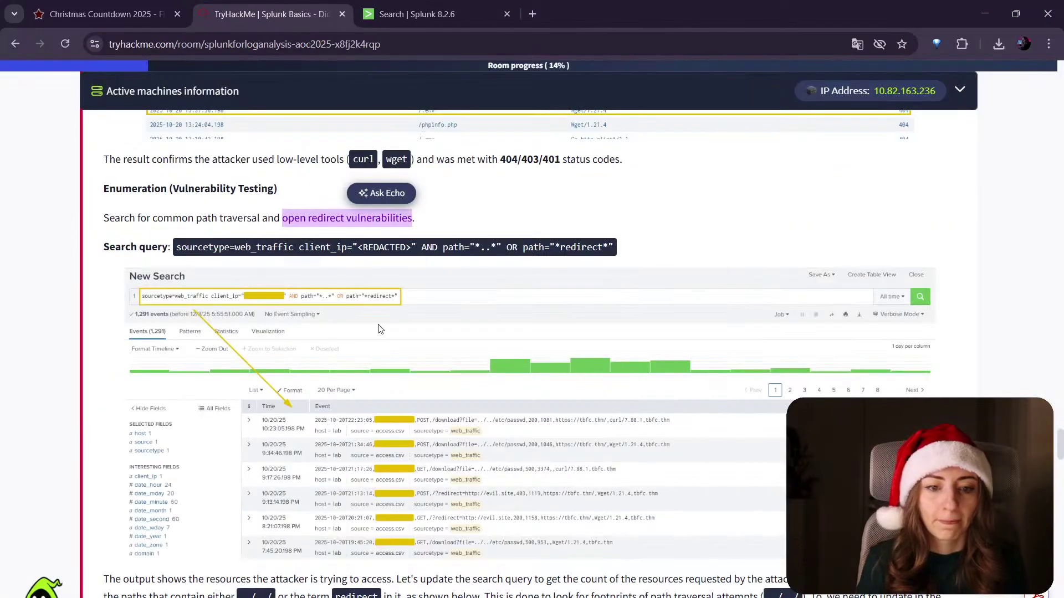
# Step: Examine the path="*..*" and path="*redirect*" conditions in the Splunk search query
pyautogui.hotkey('ctrl', 'Tab')
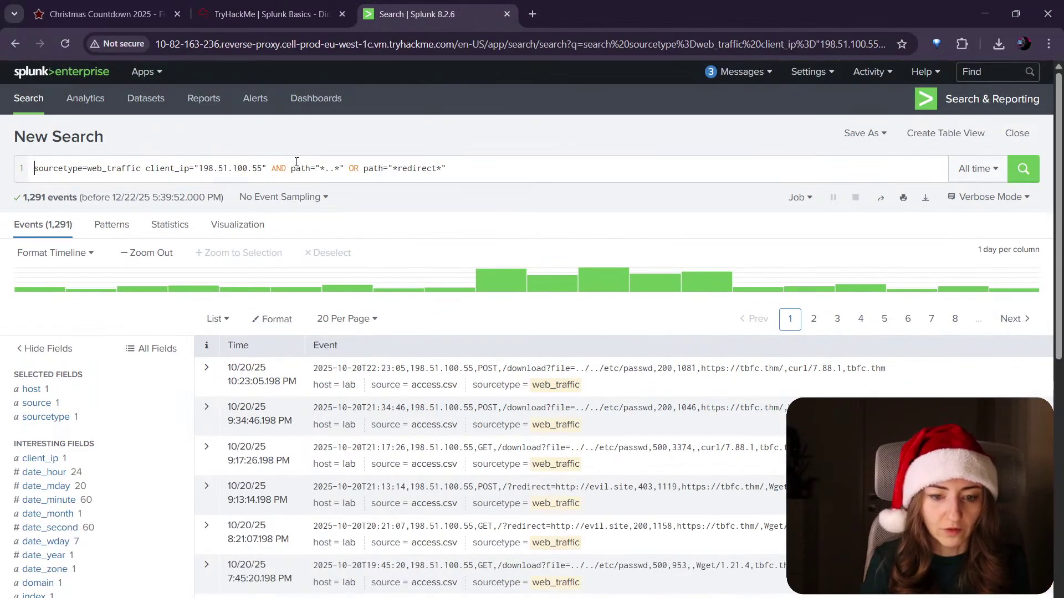
pyautogui.moveTo(344, 168); pyautogui.dragTo(326, 170)
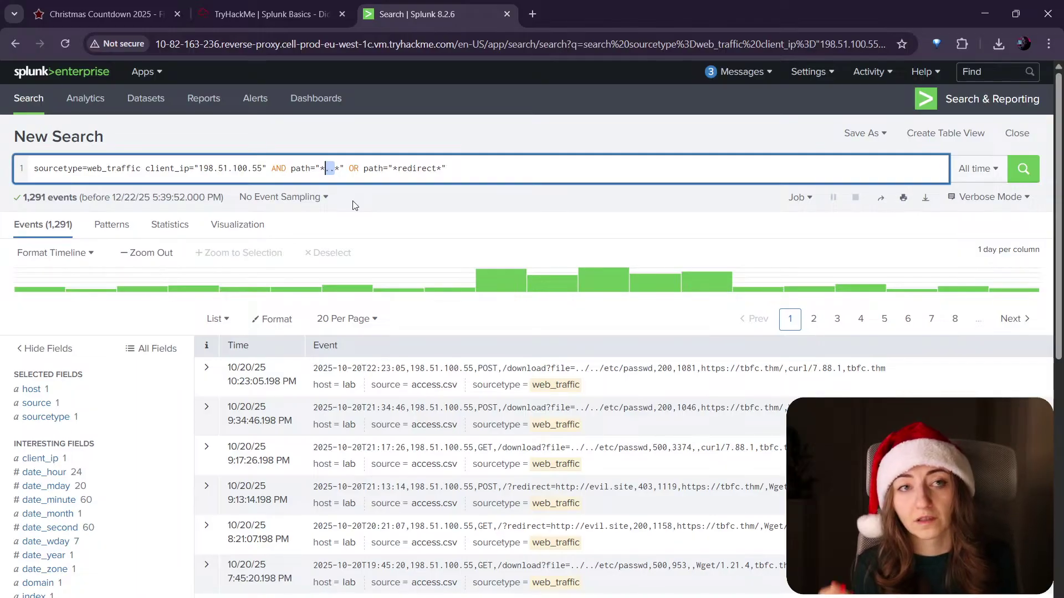
pyautogui.click(369, 169)
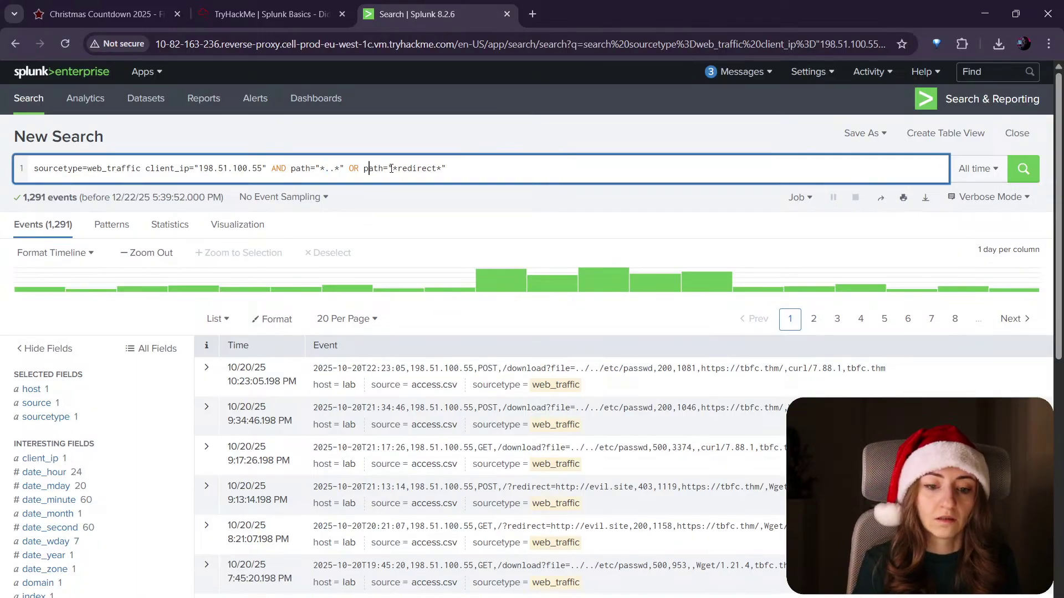
pyautogui.moveTo(397, 169); pyautogui.dragTo(437, 170)
pyautogui.click(421, 169)
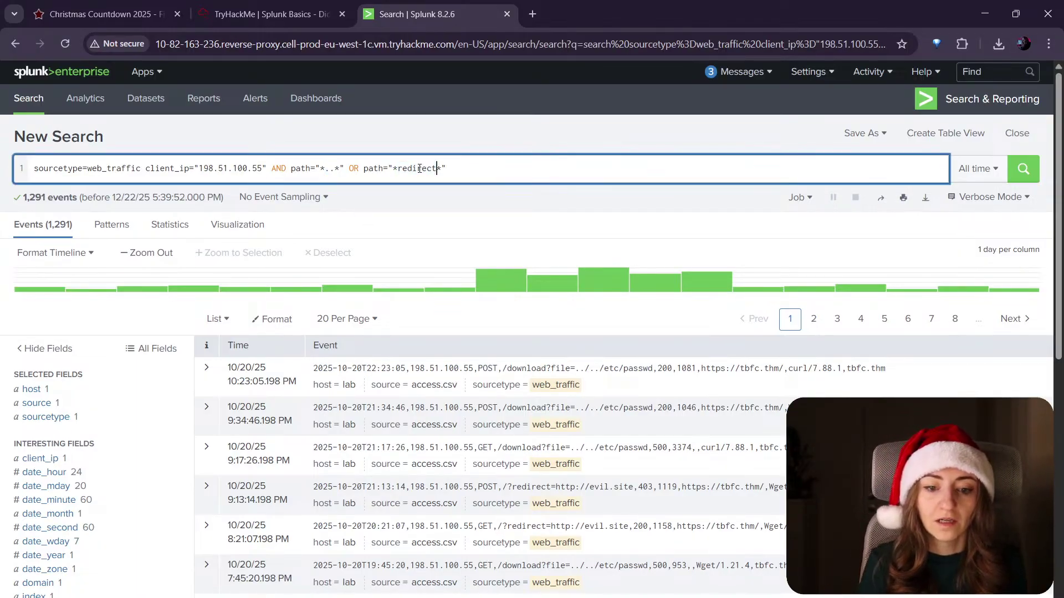
pyautogui.doubleClick(421, 169)
pyautogui.click(454, 168)
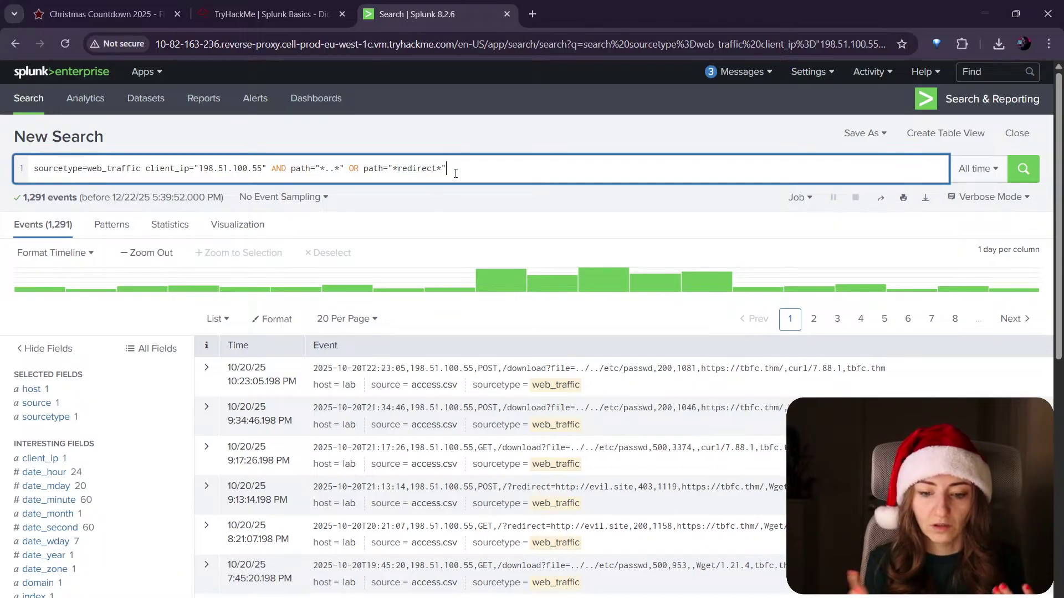
# Step: Inspect the field details of the first /download?file=../../etc/passwd event in Splunk, then collapse it
pyautogui.click(207, 373)
pyautogui.scroll(-3, 209, 374)
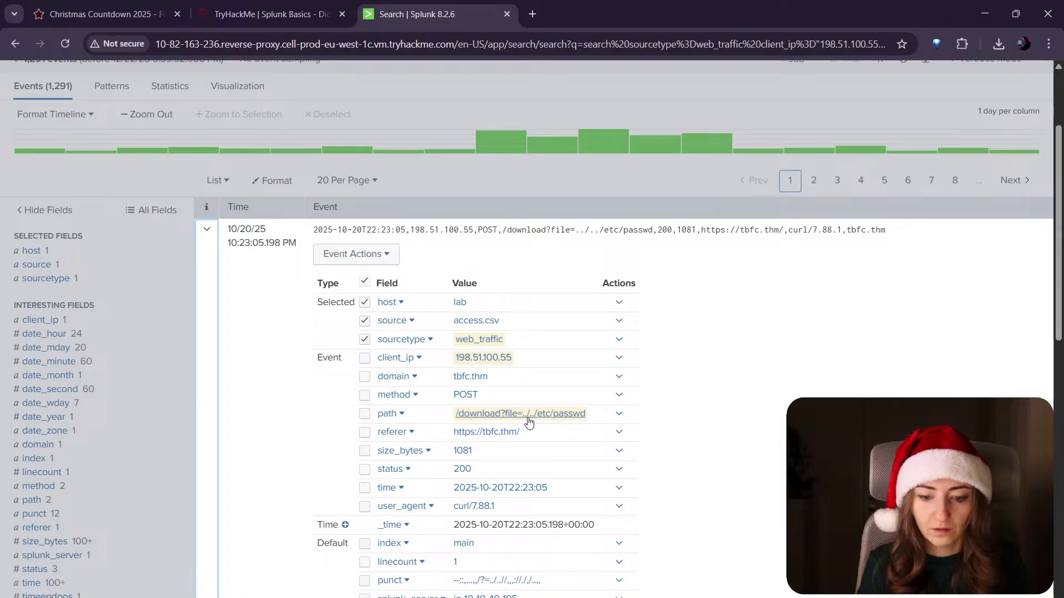
pyautogui.scroll(-1, 527, 421)
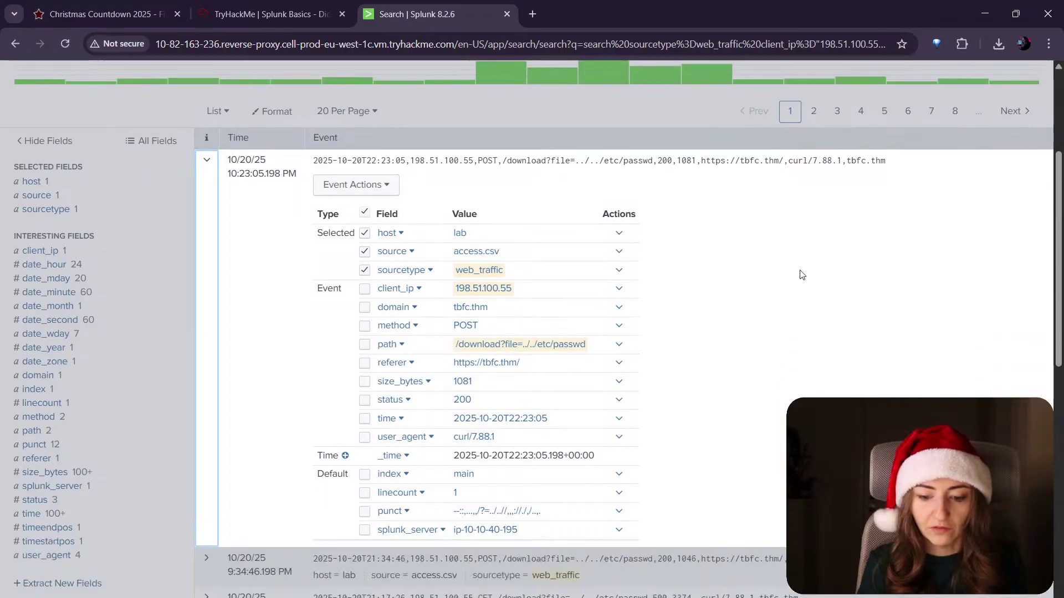
pyautogui.click(206, 160)
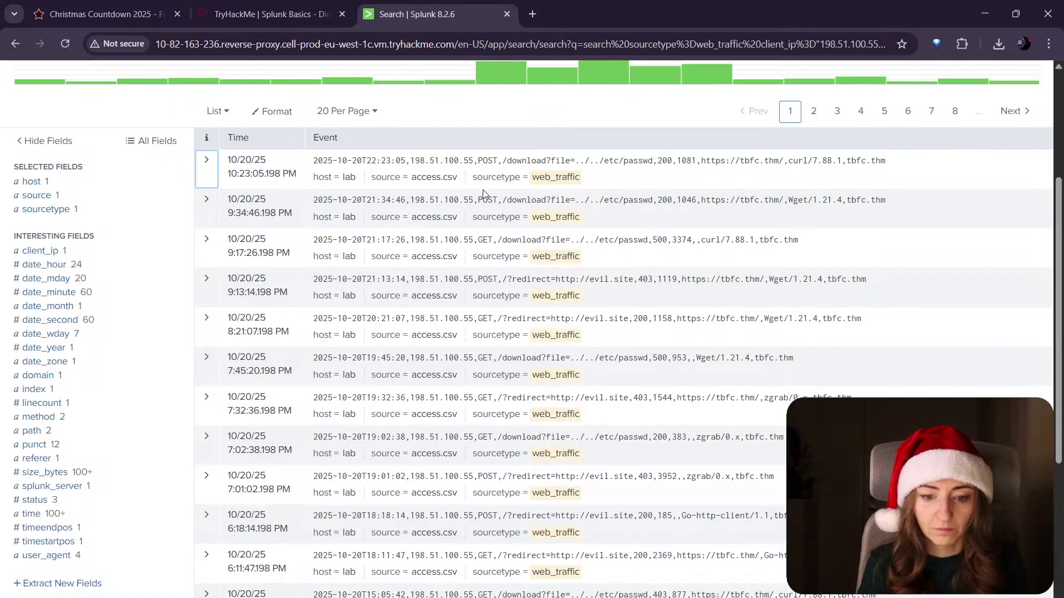
pyautogui.scroll(-2, 487, 197)
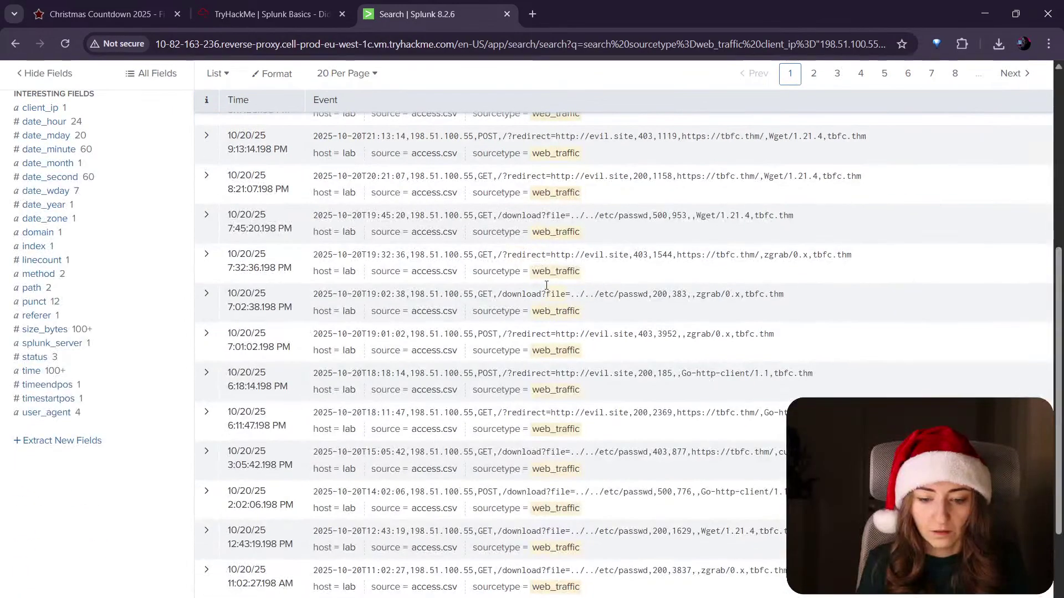
pyautogui.click(206, 254)
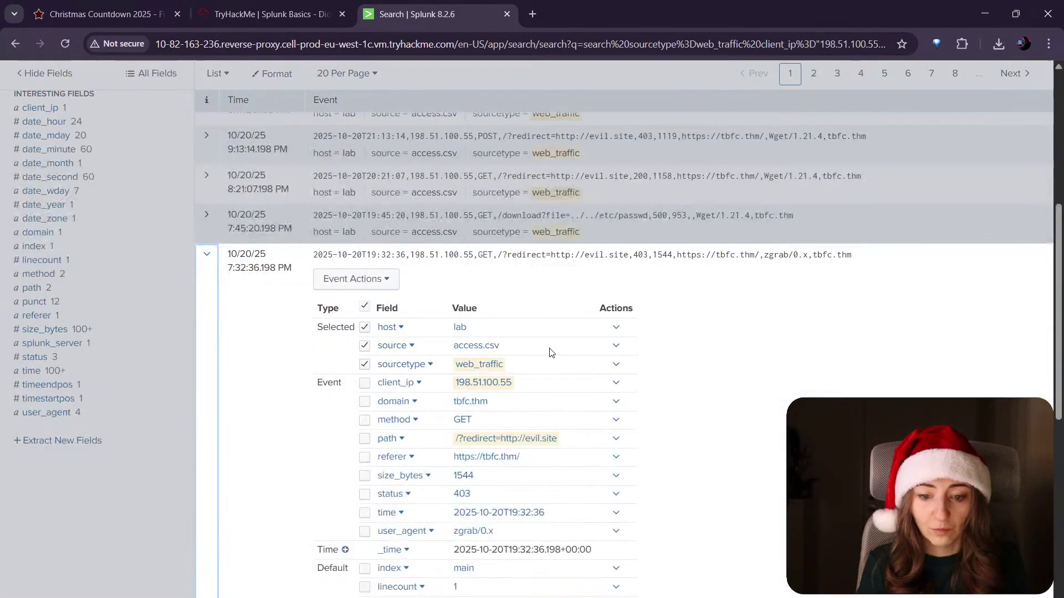
pyautogui.scroll(-4, 552, 351)
pyautogui.scroll(2, 499, 299)
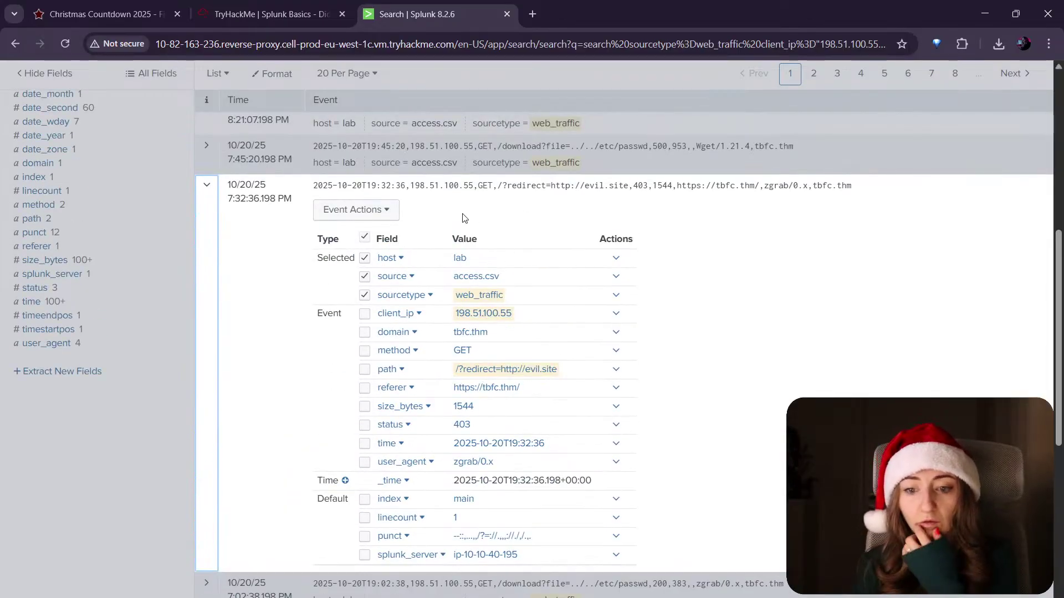
pyautogui.click(206, 184)
pyautogui.scroll(5, 285, 161)
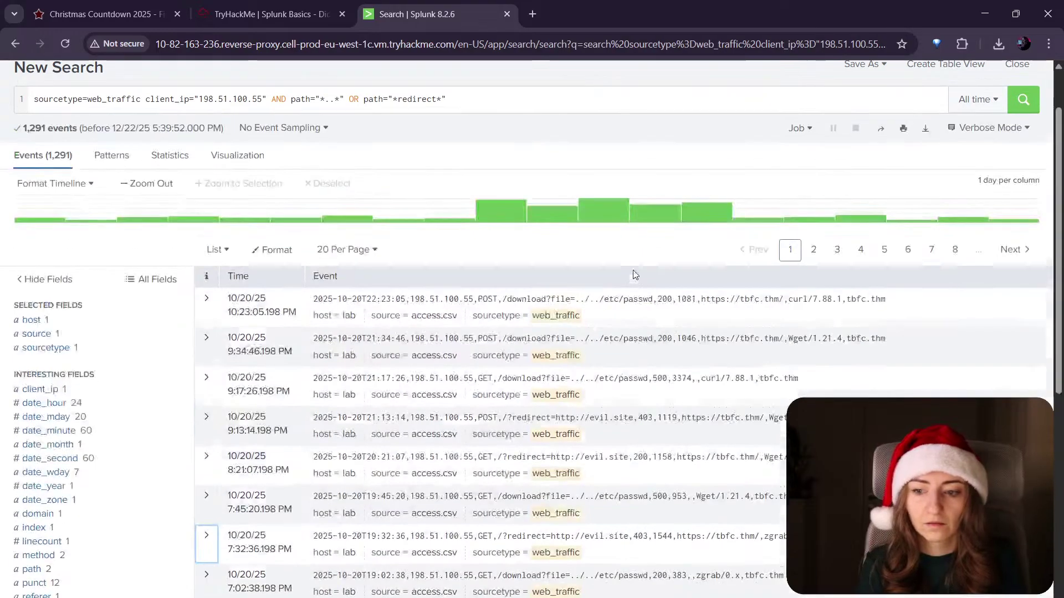
# Step: Replace the Splunk query's path conditions with TryHackMe's AND path="*..\/..\/*" OR path="*redirect*" | stats count by path, and run it
pyautogui.hotkey('ctrl', 'shift', 'Tab')
pyautogui.scroll(-4, 415, 266)
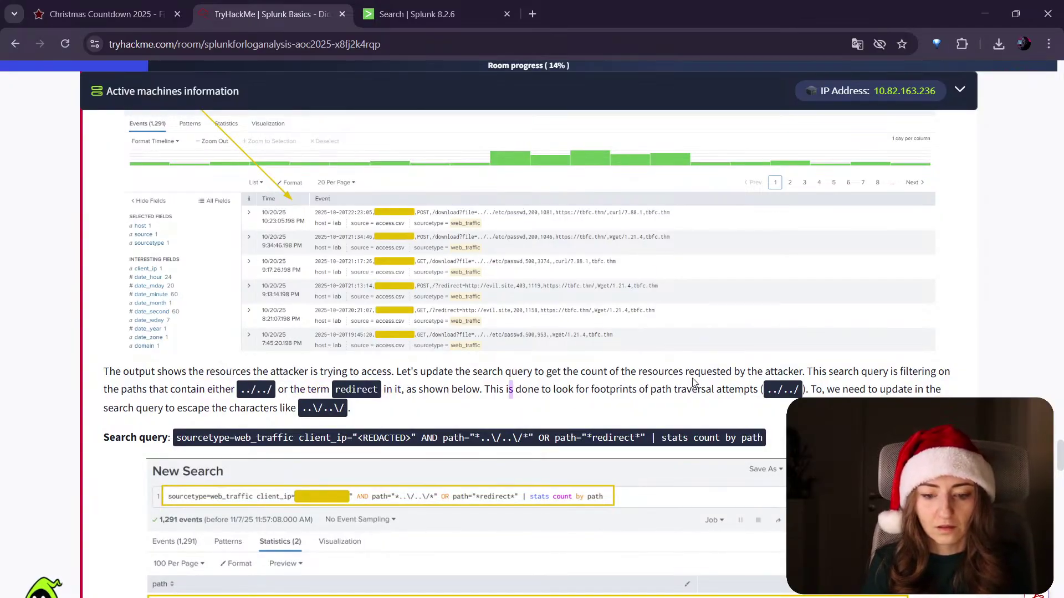
pyautogui.scroll(-3, 427, 328)
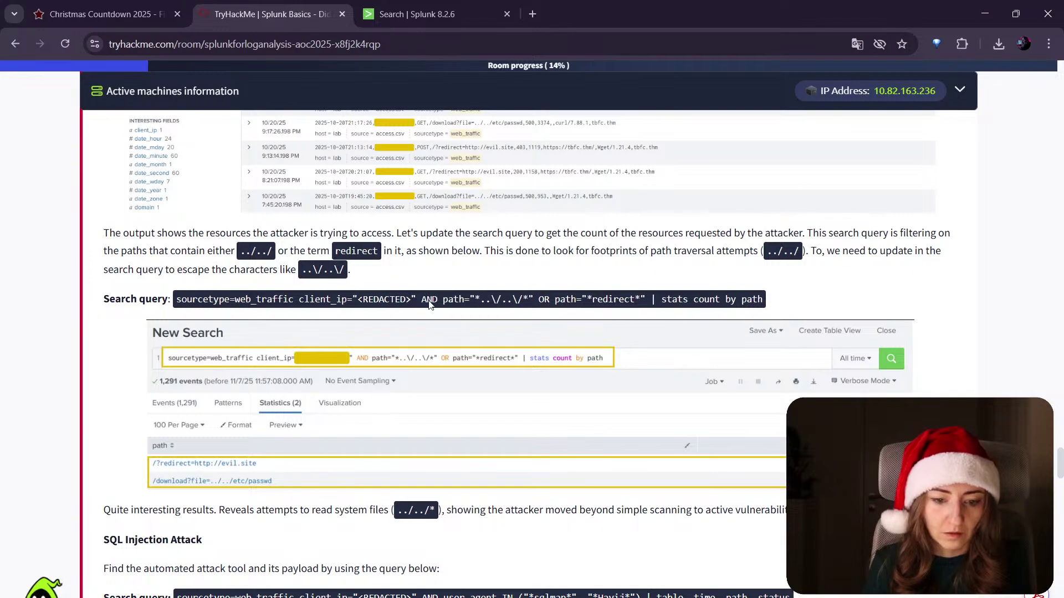
pyautogui.moveTo(765, 304); pyautogui.dragTo(425, 304)
pyautogui.hotkey('ctrl', 'c')
pyautogui.click(467, 17)
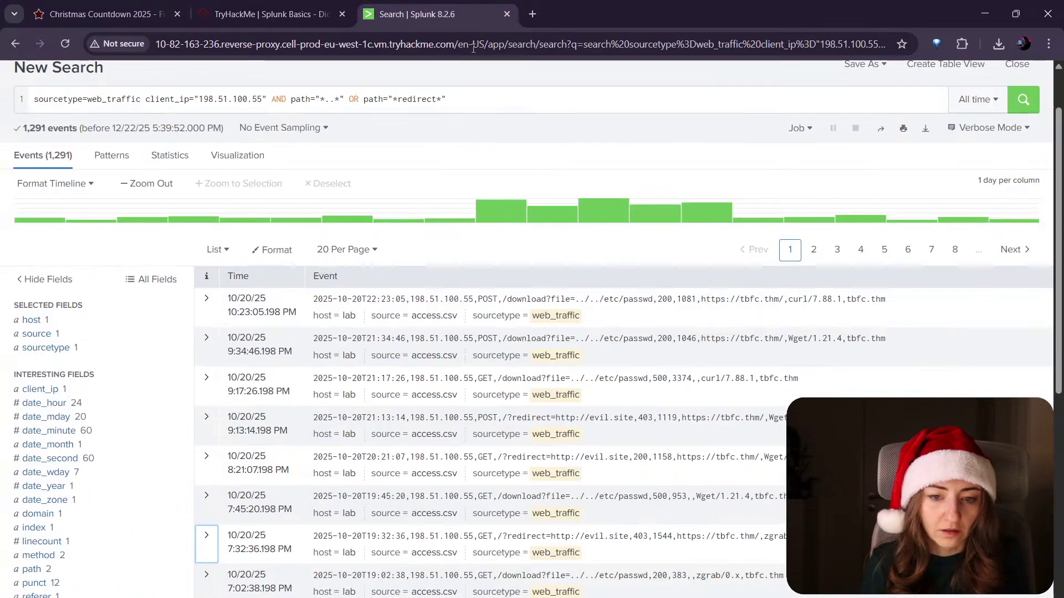
pyautogui.click(527, 105)
pyautogui.hotkey('ctrl', 'v')
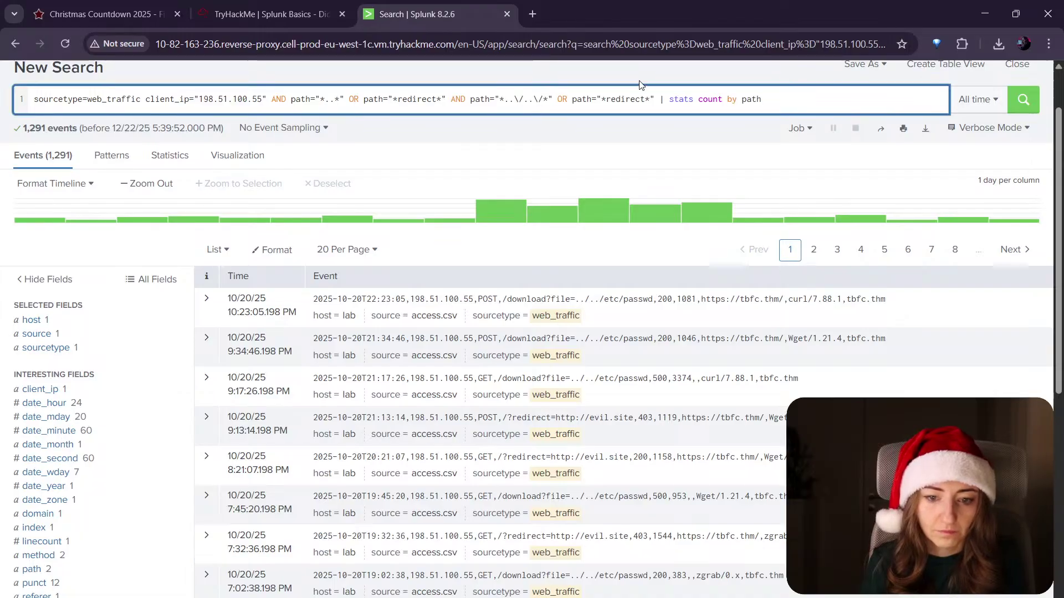
pyautogui.moveTo(450, 99); pyautogui.dragTo(272, 83)
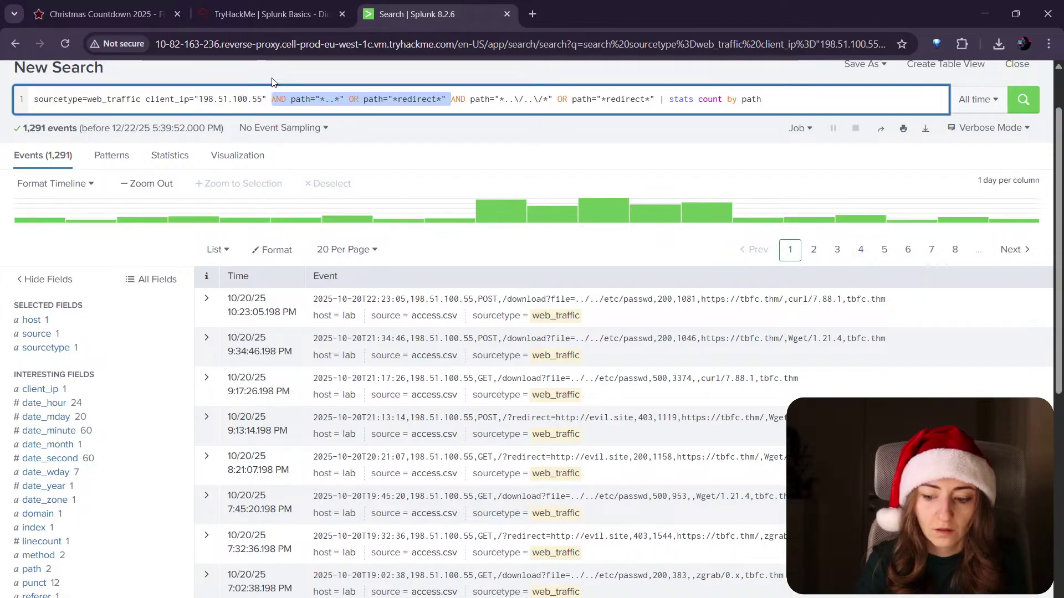
pyautogui.press('BackSpace')
pyautogui.press('Return')
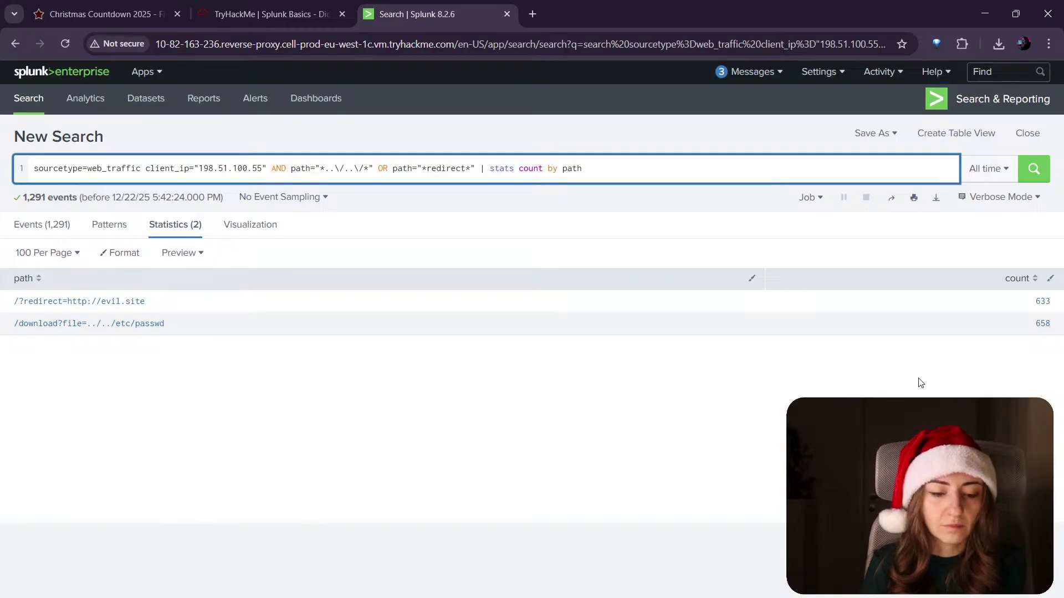
pyautogui.click(272, 14)
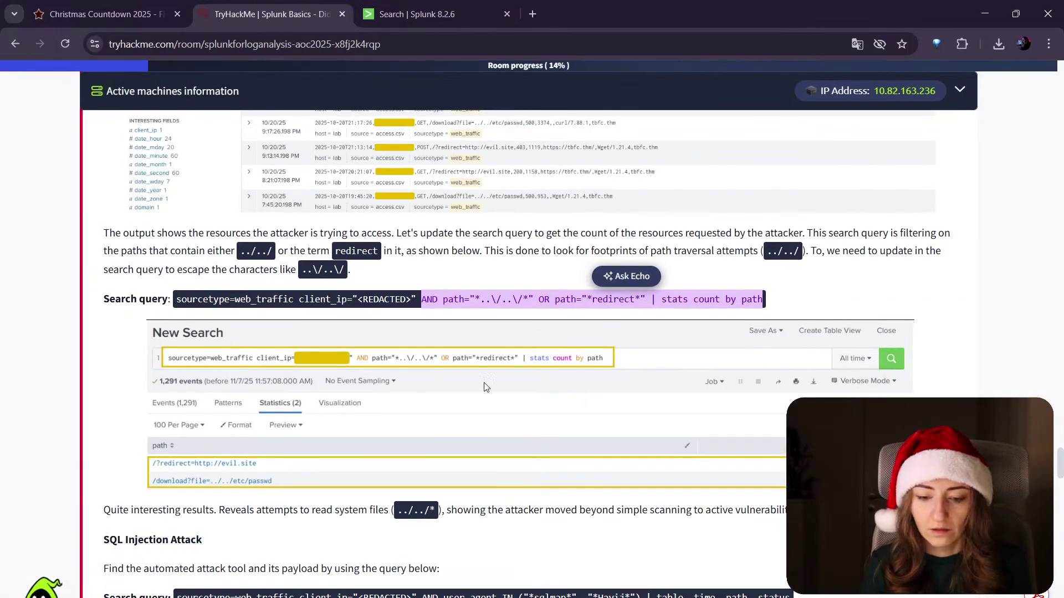
# Step: Review the room's investigation sections, from filtering benign values through vulnerability testing, SQL injection, exfiltration and ransomware staging, to place the current query in context
pyautogui.click(69, 355)
pyautogui.scroll(-3, 70, 355)
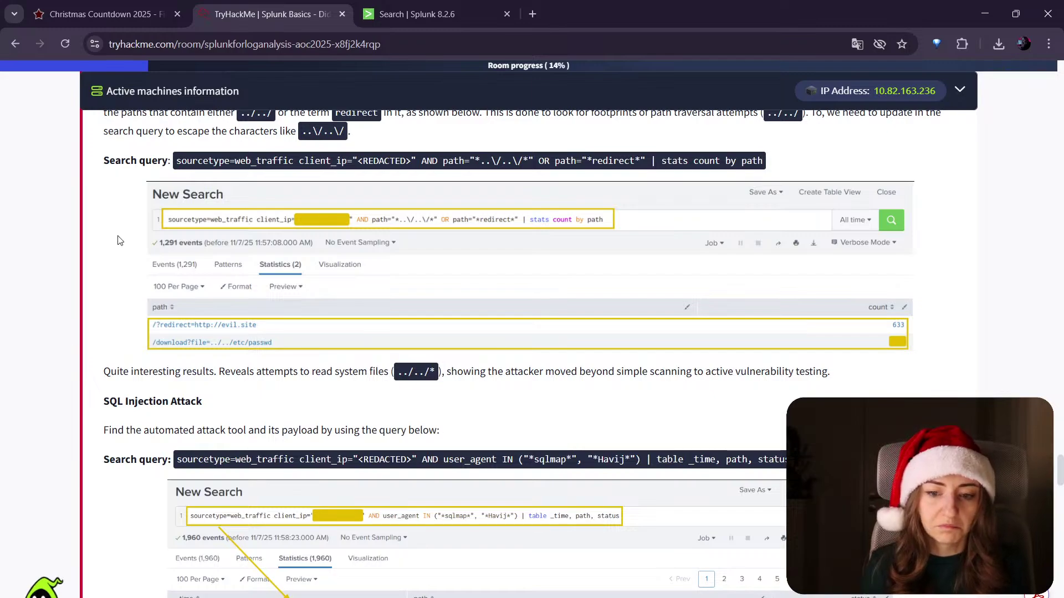
pyautogui.scroll(-3, 38, 277)
pyautogui.scroll(-18, 38, 277)
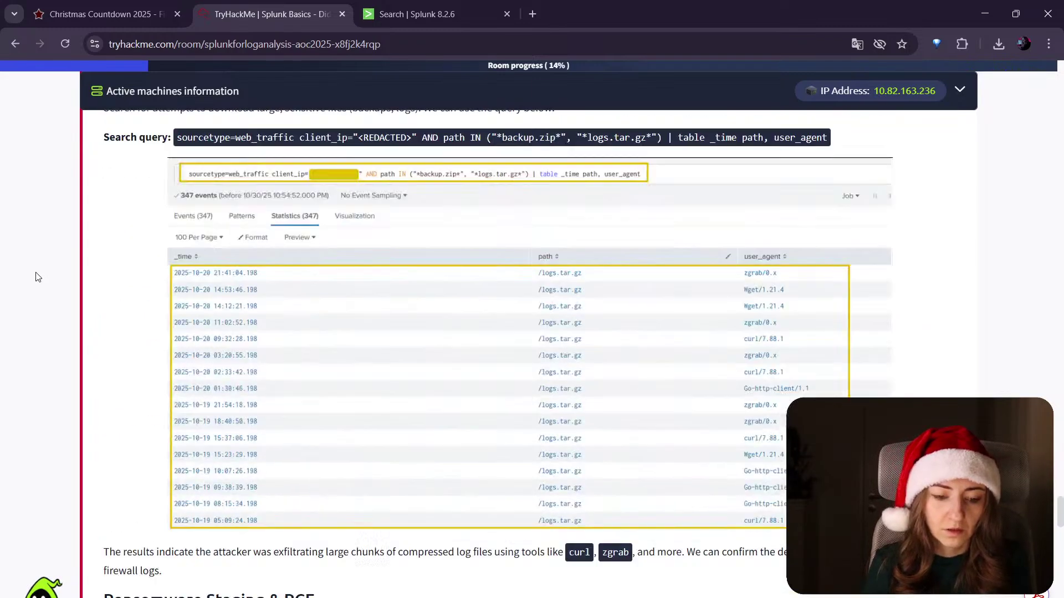
pyautogui.scroll(-5, 37, 277)
pyautogui.scroll(20, 37, 277)
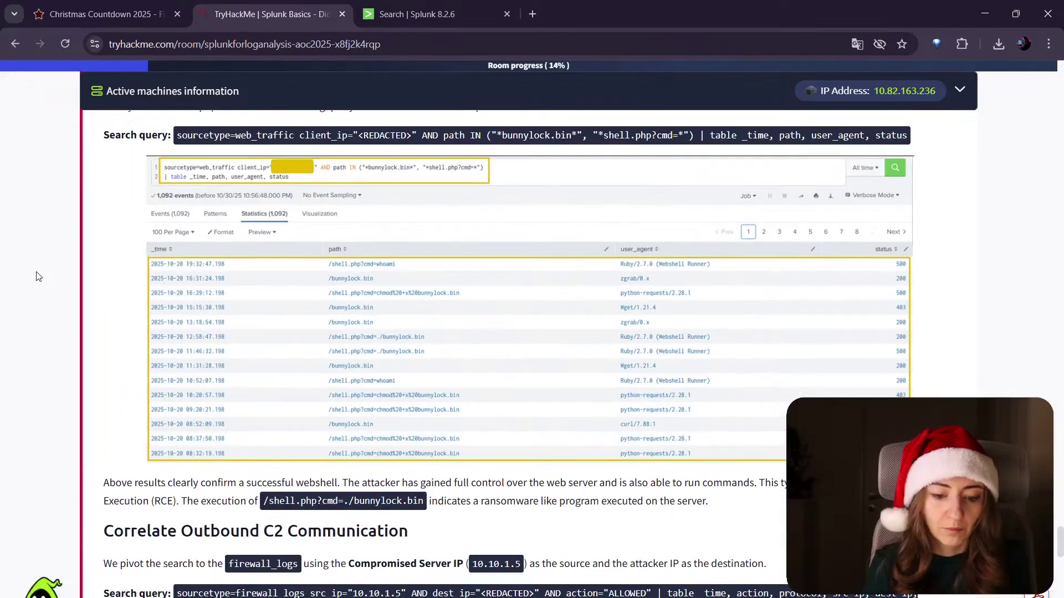
pyautogui.scroll(14, 37, 275)
pyautogui.scroll(-5, 48, 293)
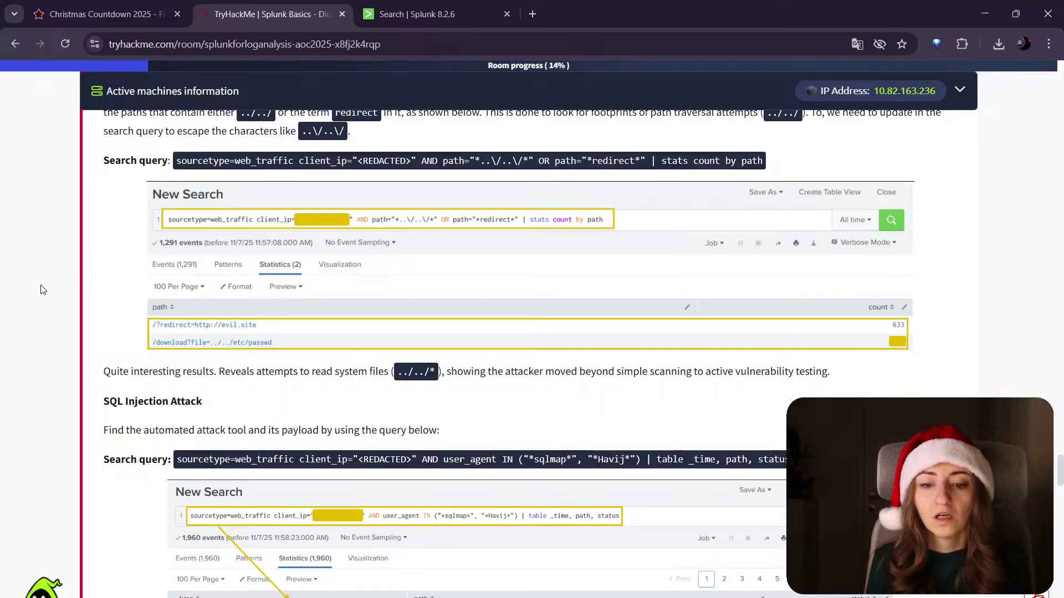
pyautogui.scroll(3, 39, 299)
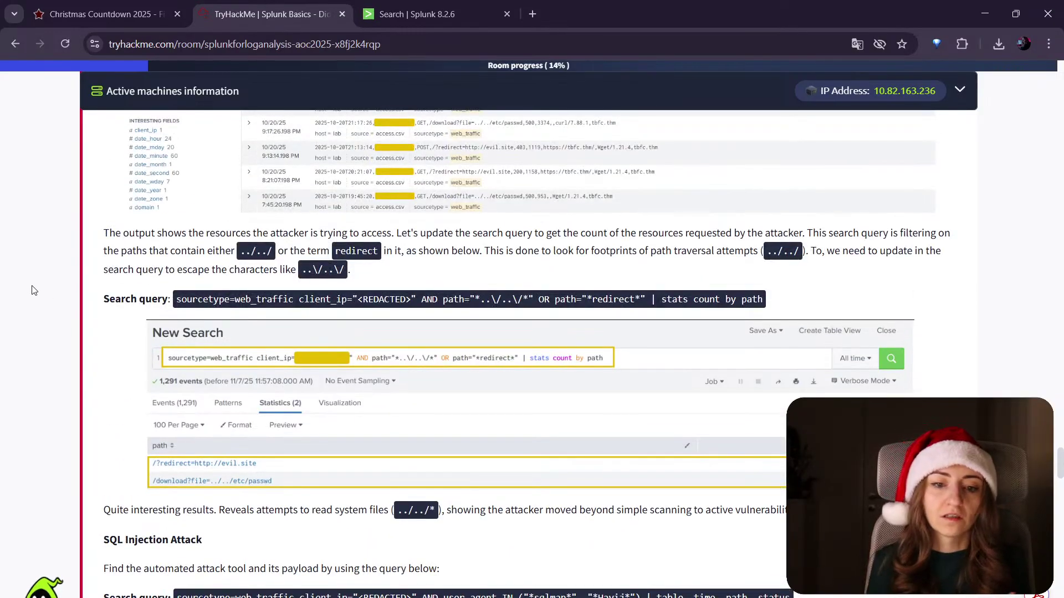
pyautogui.scroll(15, 34, 299)
pyautogui.scroll(-20, 39, 330)
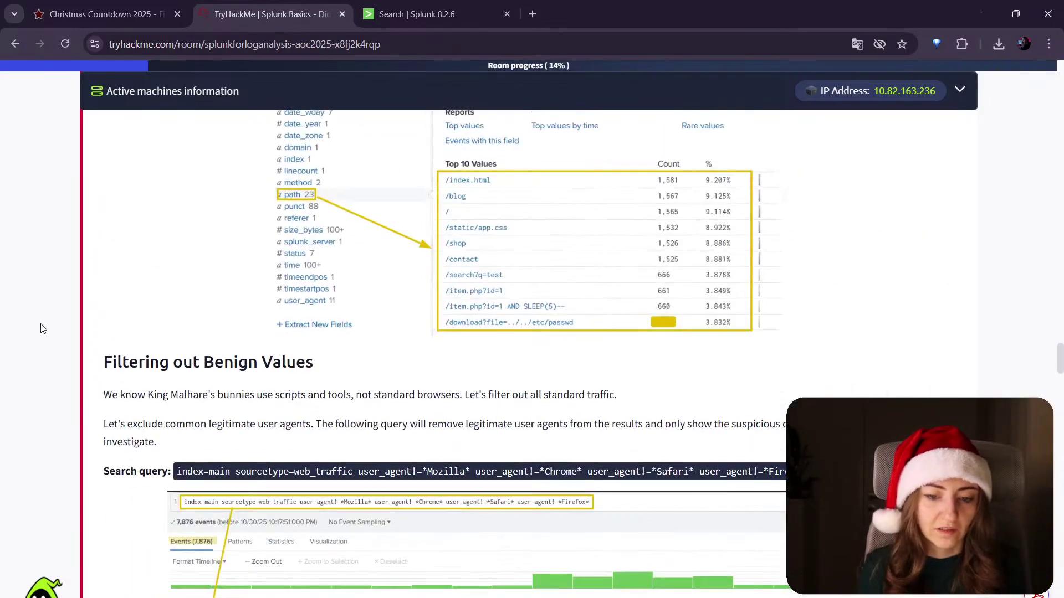
pyautogui.scroll(-8, 30, 335)
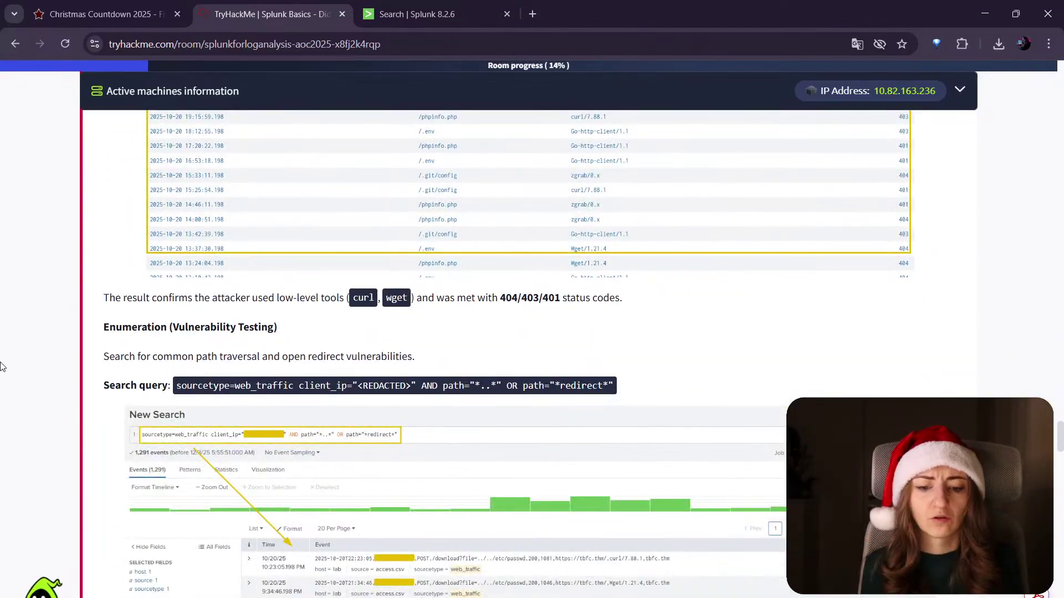
pyautogui.scroll(-10, 31, 311)
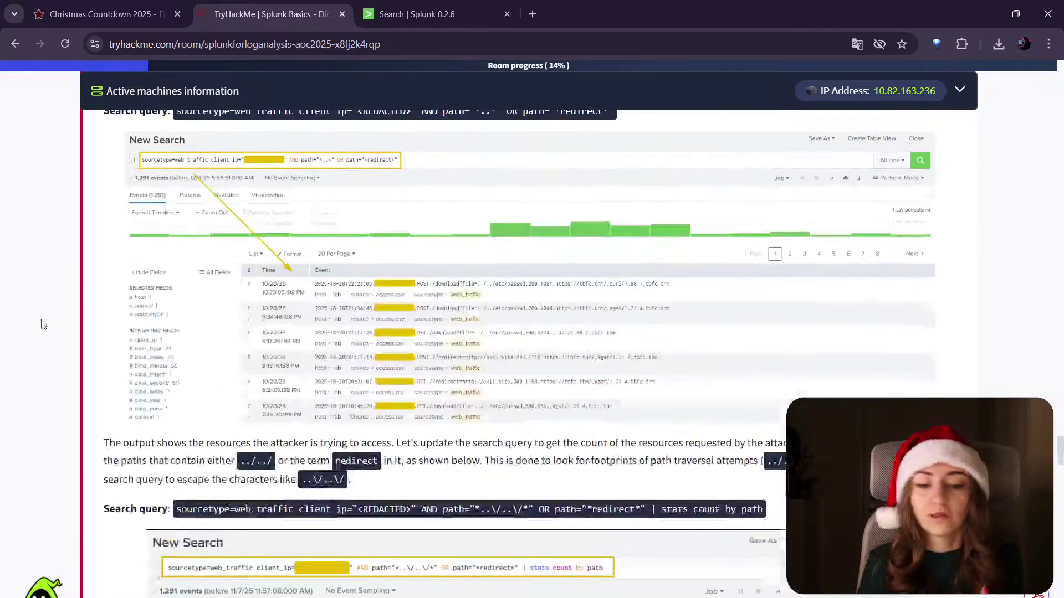
pyautogui.scroll(-5, 9, 394)
pyautogui.scroll(4, 12, 398)
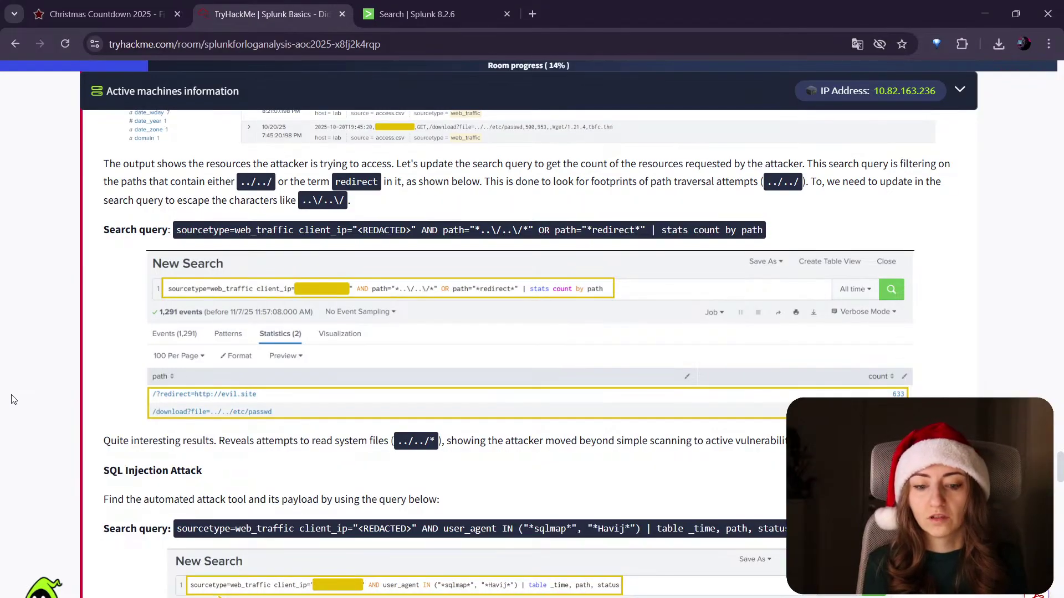
# Step: Read the guide's conclusion below the path traversal results about the attacker moving from scanning to active vulnerability testing
pyautogui.scroll(-1, 33, 380)
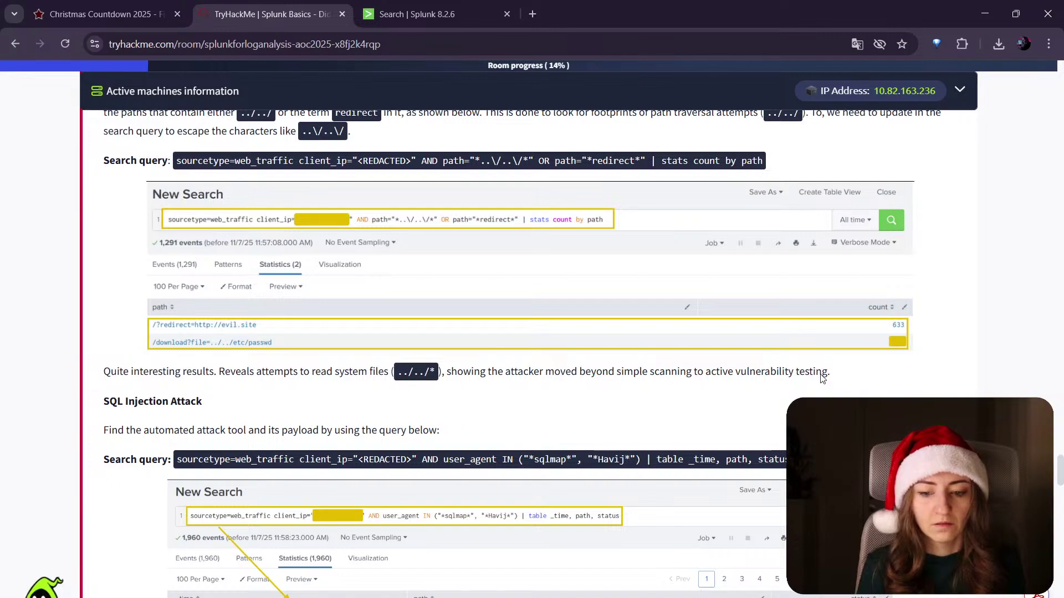
pyautogui.moveTo(831, 373); pyautogui.dragTo(450, 368)
pyautogui.click(530, 373)
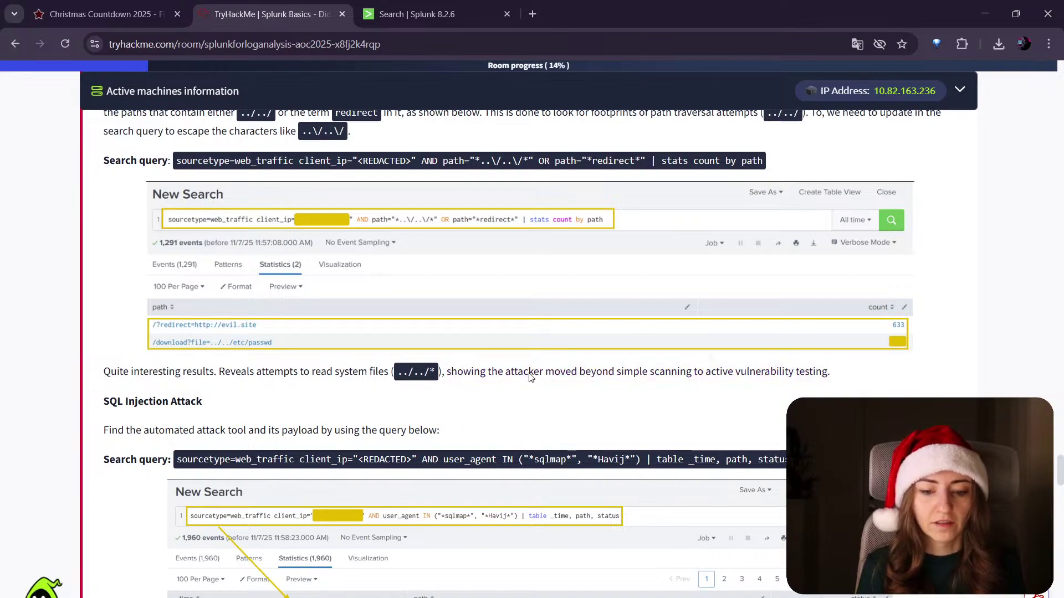
pyautogui.scroll(-1, 528, 377)
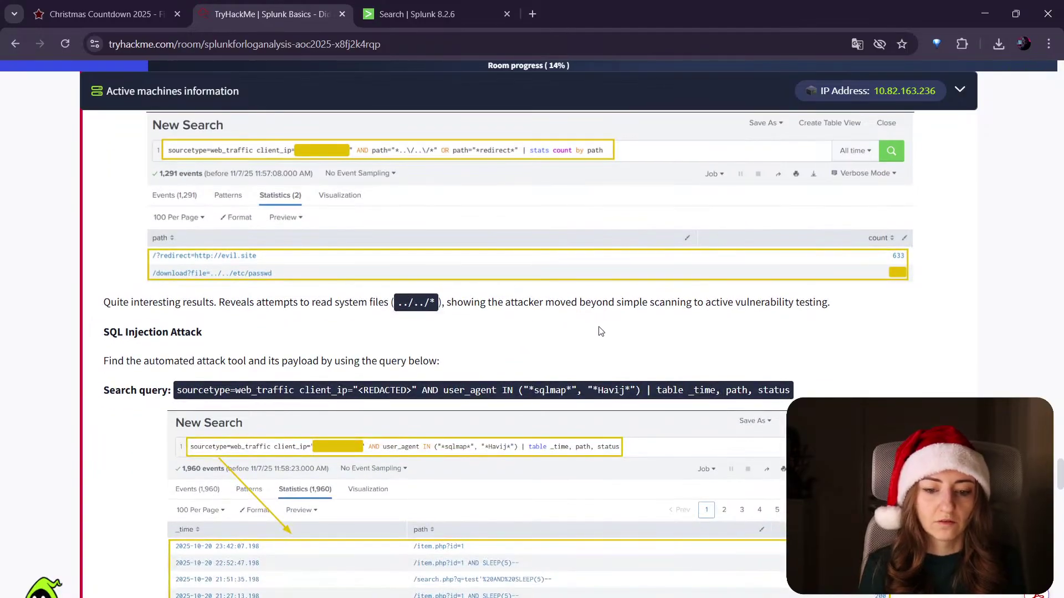
pyautogui.moveTo(681, 304); pyautogui.dragTo(610, 305)
pyautogui.click(611, 305)
pyautogui.moveTo(690, 307); pyautogui.dragTo(650, 306)
pyautogui.click(651, 306)
# Step: Replace the Splunk query's path filter with the guide's AND user_agent IN ("*sqlmap*", "*Havij*") | table _time, path, status and run the search
pyautogui.scroll(-1, 505, 310)
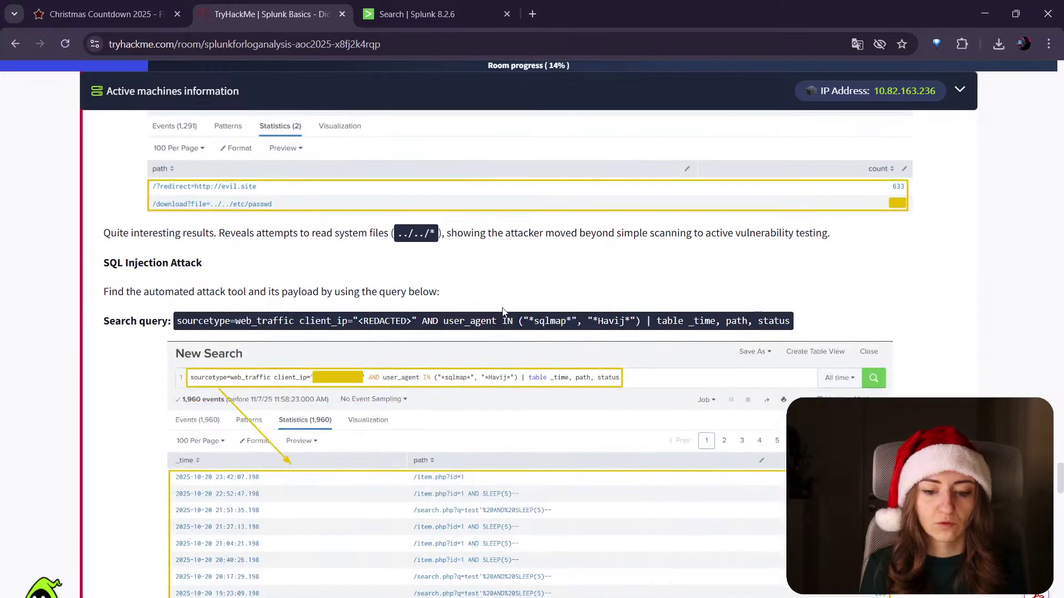
pyautogui.moveTo(424, 328); pyautogui.dragTo(803, 336)
pyautogui.hotkey('ctrl', 'c')
pyautogui.click(725, 320)
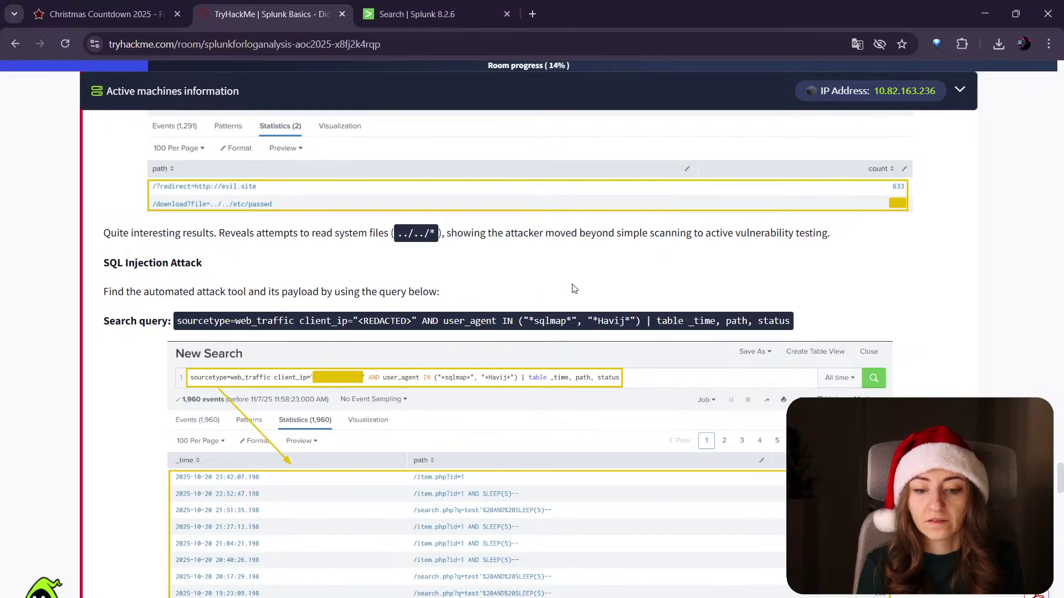
pyautogui.click(410, 14)
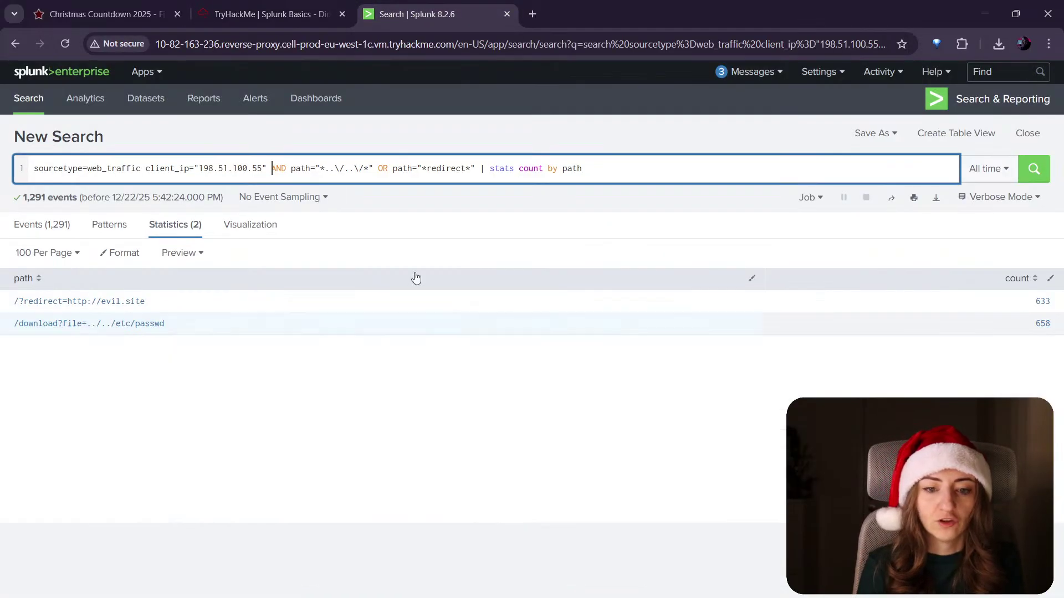
pyautogui.moveTo(273, 166); pyautogui.dragTo(764, 166)
pyautogui.hotkey('ctrl', 'v')
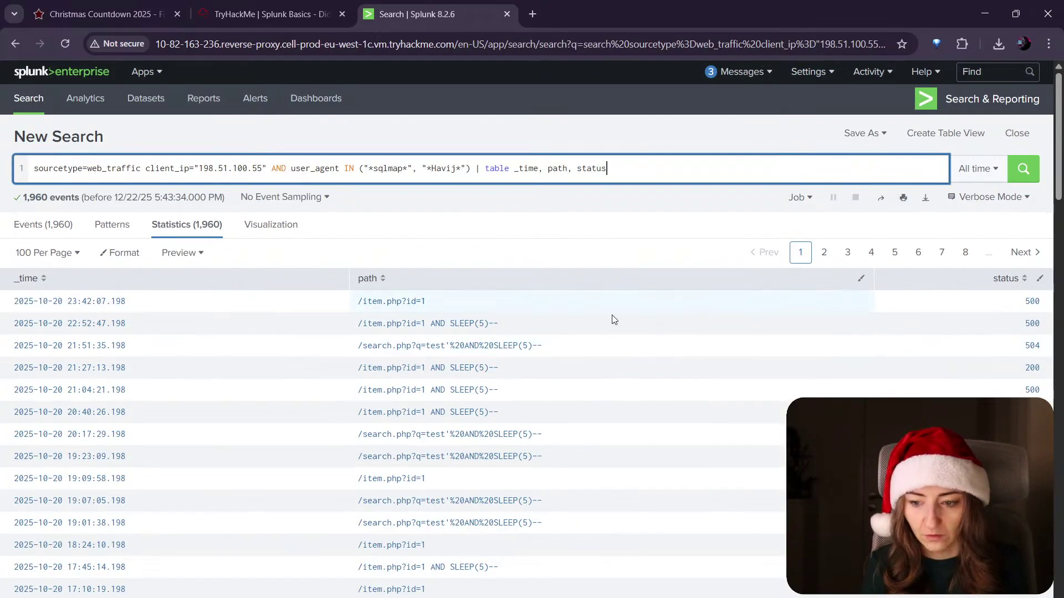
# Step: Examine the request paths and status codes in the Splunk results for the sqlmap and Havij user agents
pyautogui.scroll(-5, 548, 346)
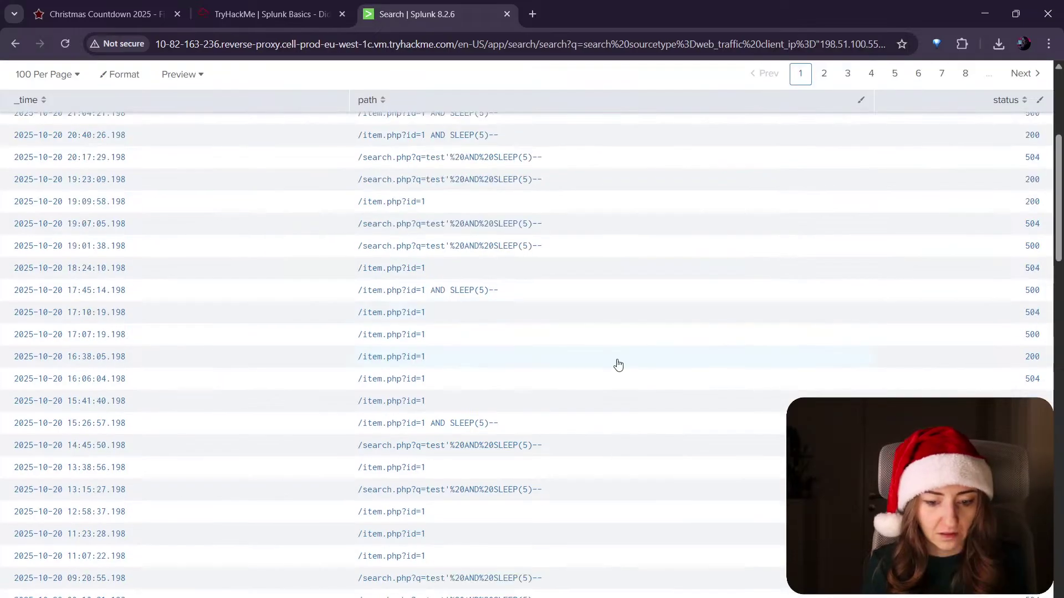
pyautogui.scroll(5, 624, 373)
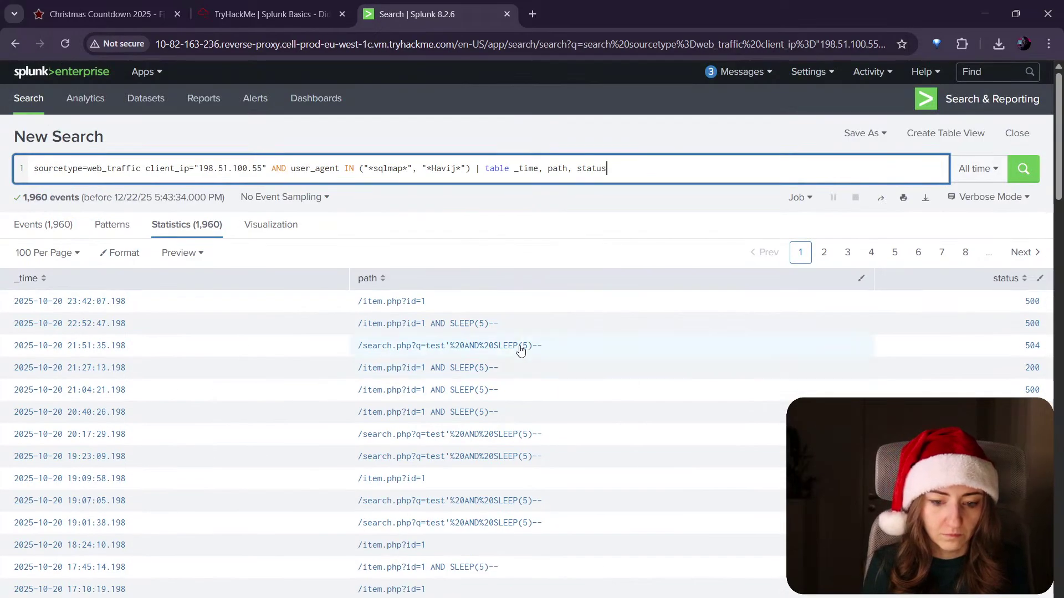
pyautogui.scroll(-12, 522, 356)
pyautogui.scroll(5, 573, 414)
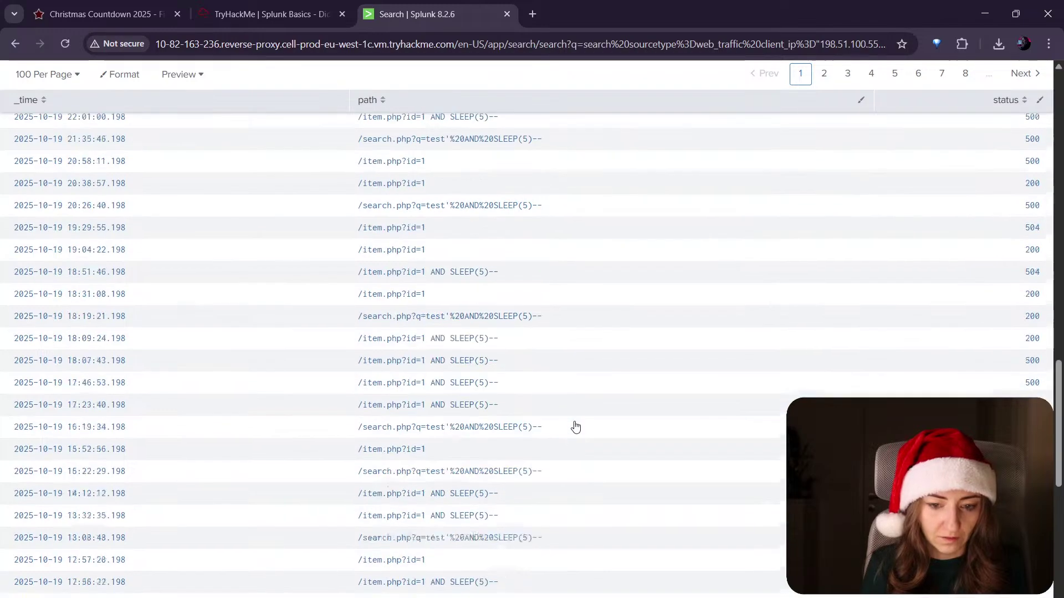
pyautogui.scroll(10, 585, 455)
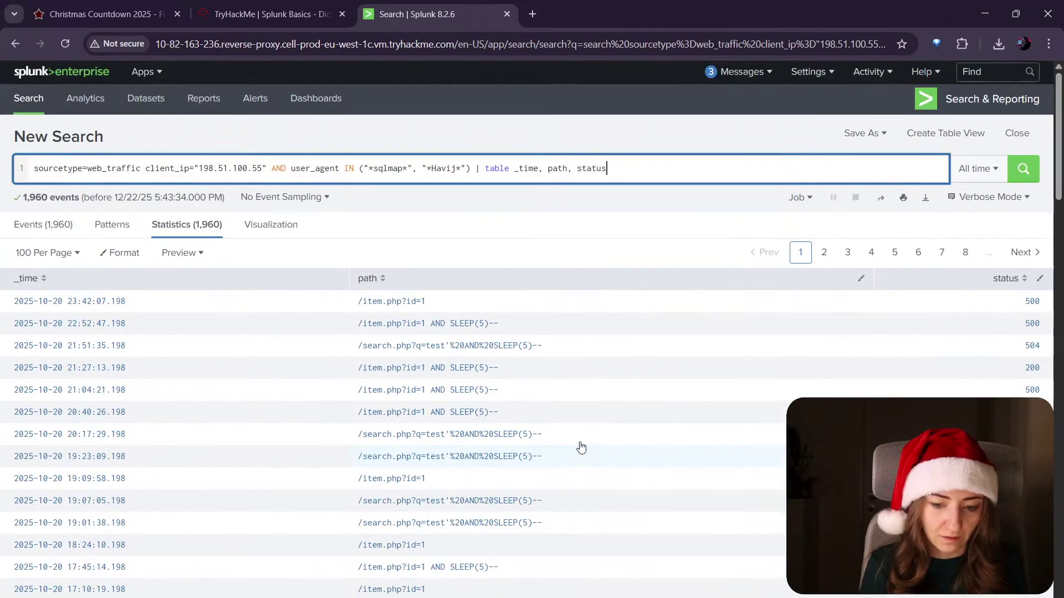
# Step: Return to the TryHackMe guide and read its explanation of the SQL injection results, including the 504 status code
pyautogui.hotkey('ctrl', 'shift', 'Tab')
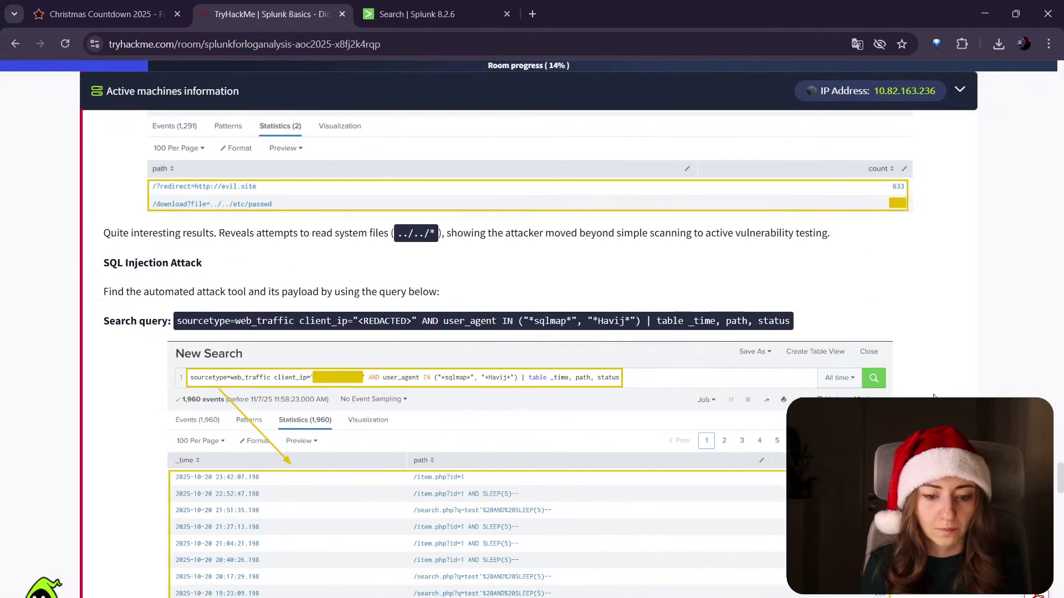
pyautogui.scroll(-6, 900, 398)
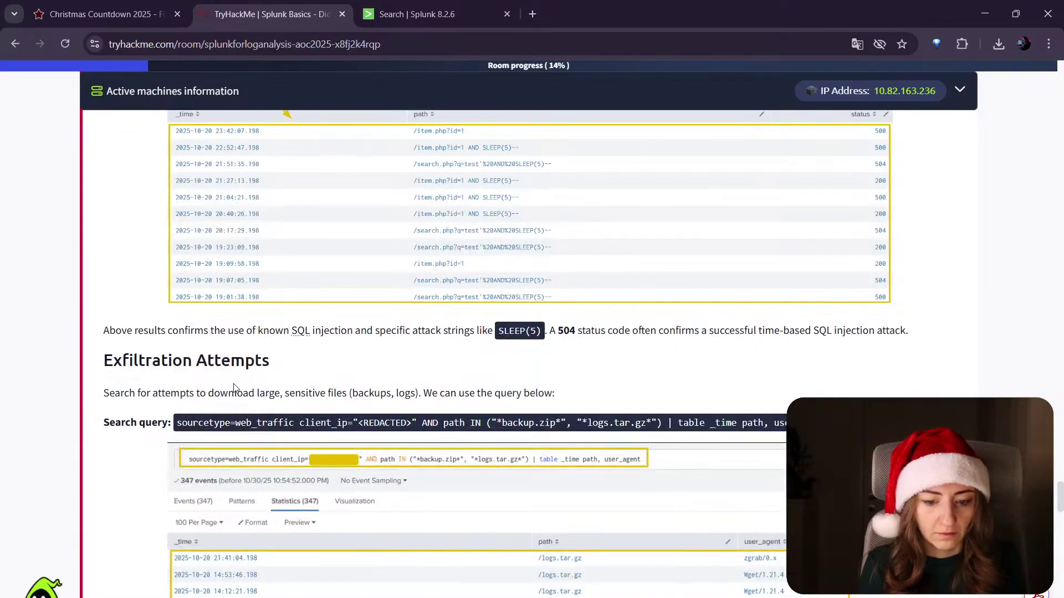
pyautogui.moveTo(443, 335); pyautogui.dragTo(718, 336)
pyautogui.click(743, 336)
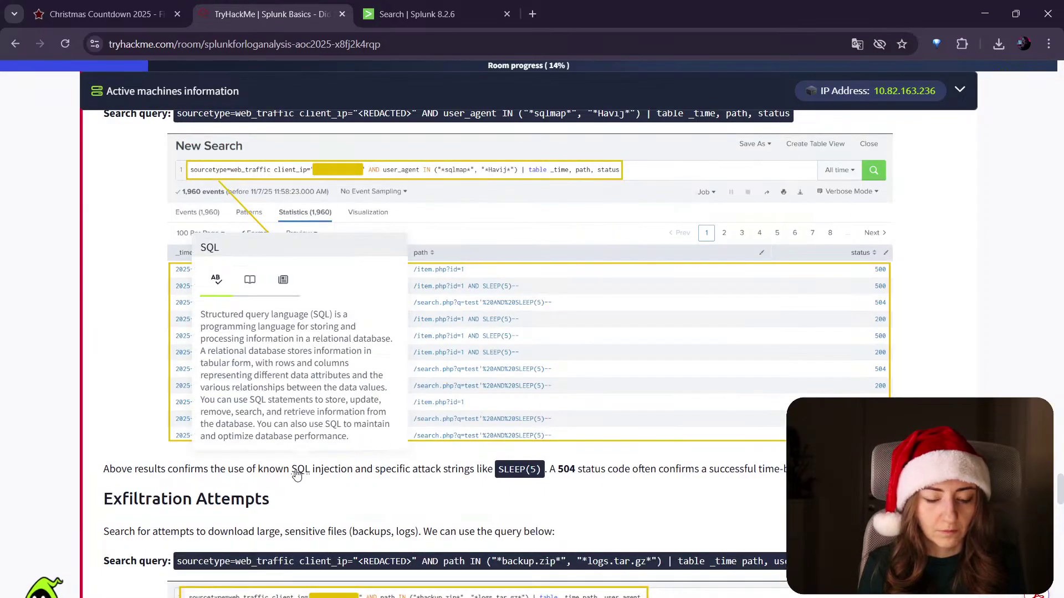
pyautogui.moveTo(189, 471); pyautogui.dragTo(370, 471)
pyautogui.click(369, 472)
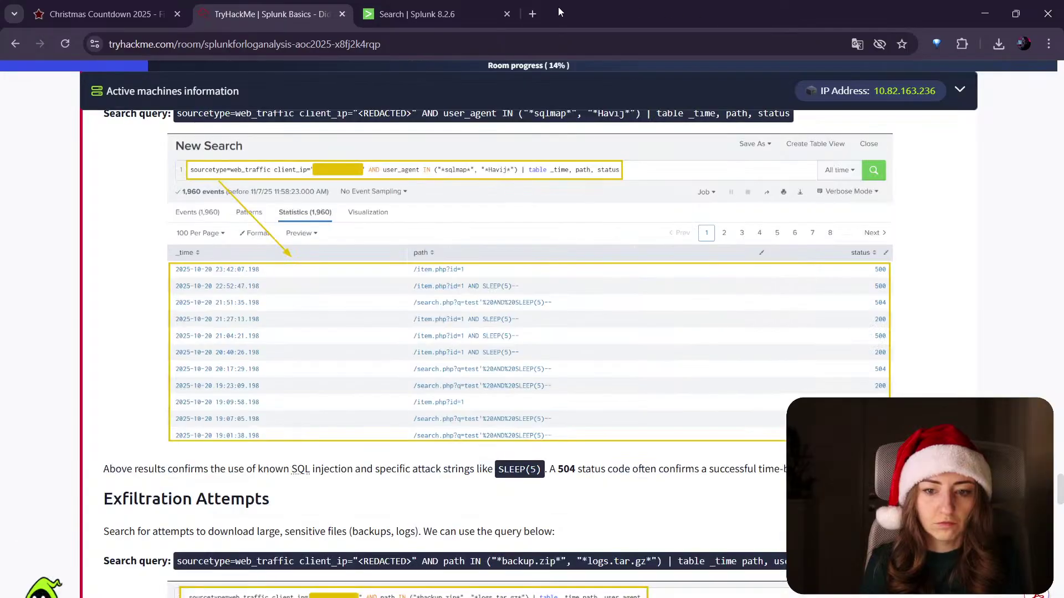
# Step: Search Google for "sql injection" in a new browser tab and read the W3Schools definition in the results
pyautogui.click(533, 13)
pyautogui.write('sql inje')
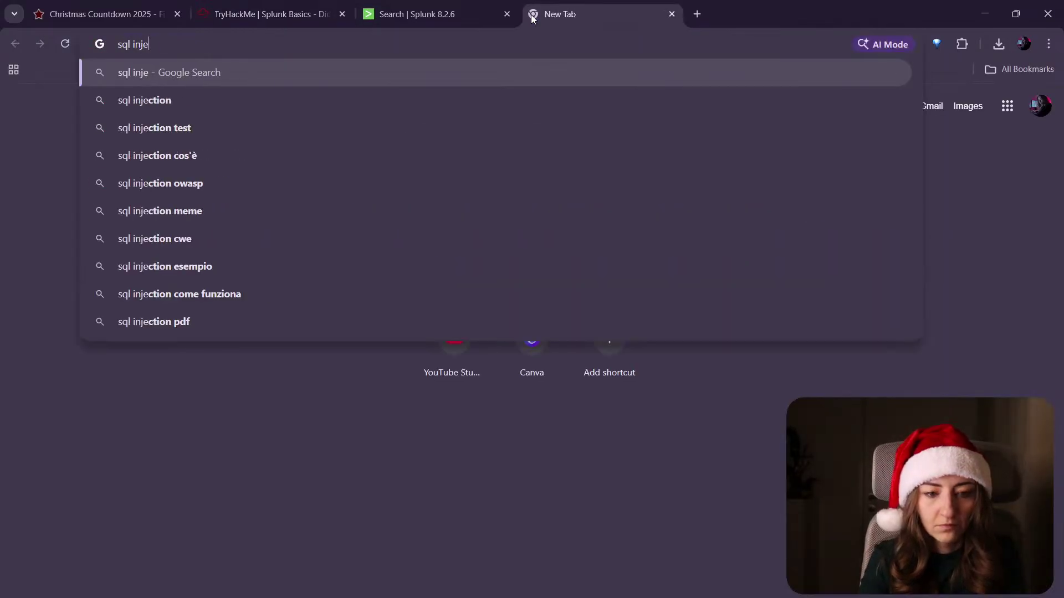
pyautogui.press('Down')
pyautogui.press('Return')
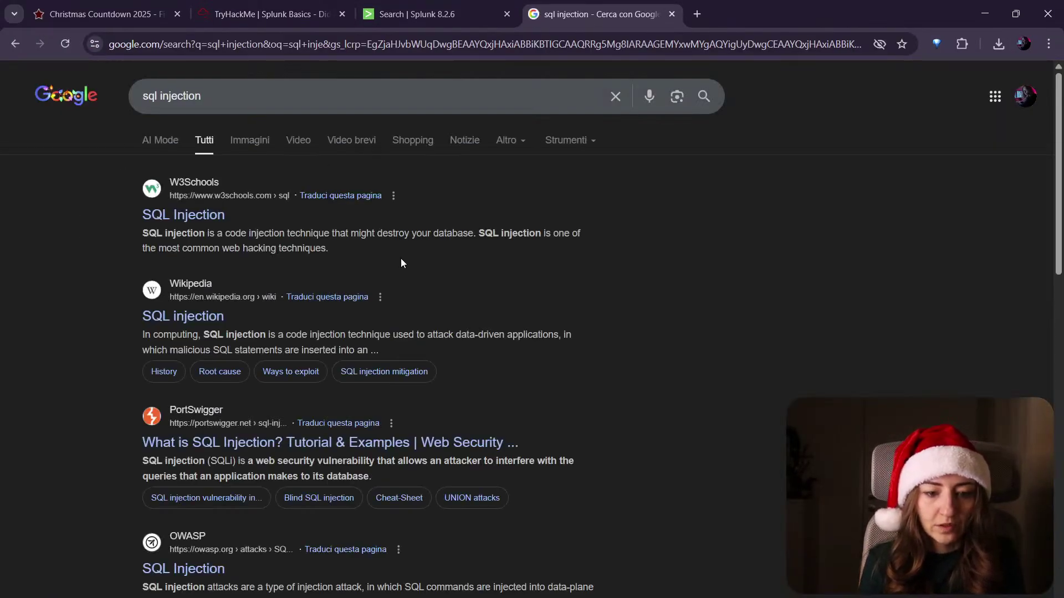
pyautogui.moveTo(341, 248); pyautogui.dragTo(248, 235)
pyautogui.click(534, 275)
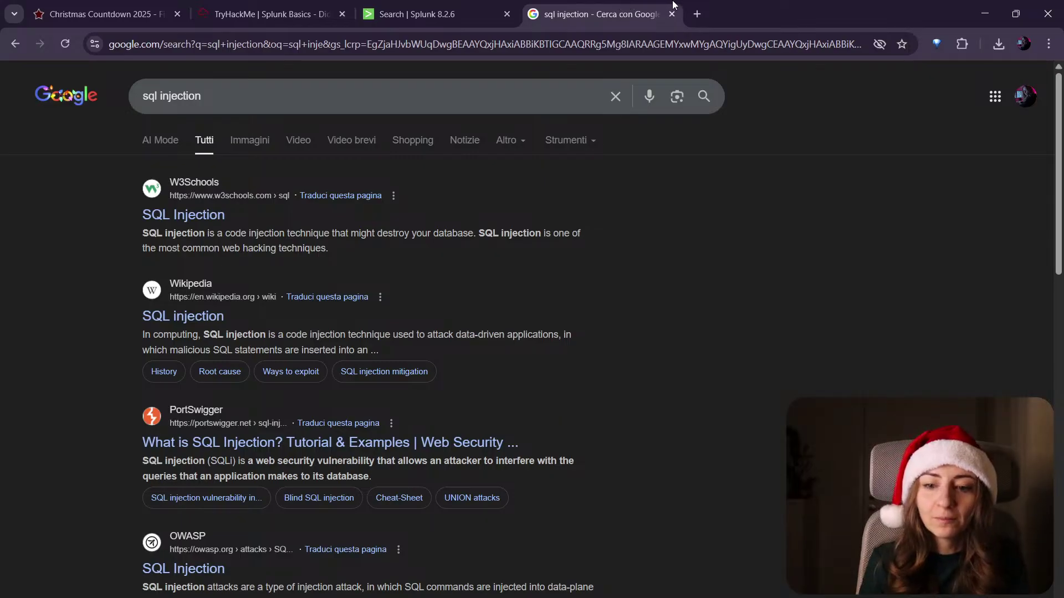
# Step: Open the CinnamonSec YouTube channel in a new browser tab, view its videos, and close that tab
pyautogui.click(695, 13)
pyautogui.write('cinn')
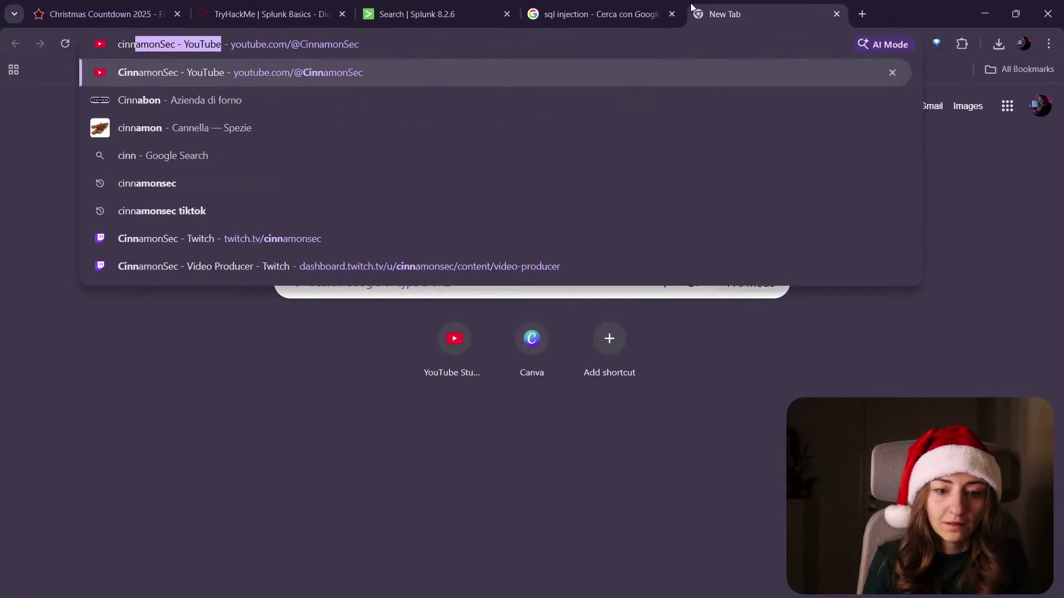
pyautogui.press('Return')
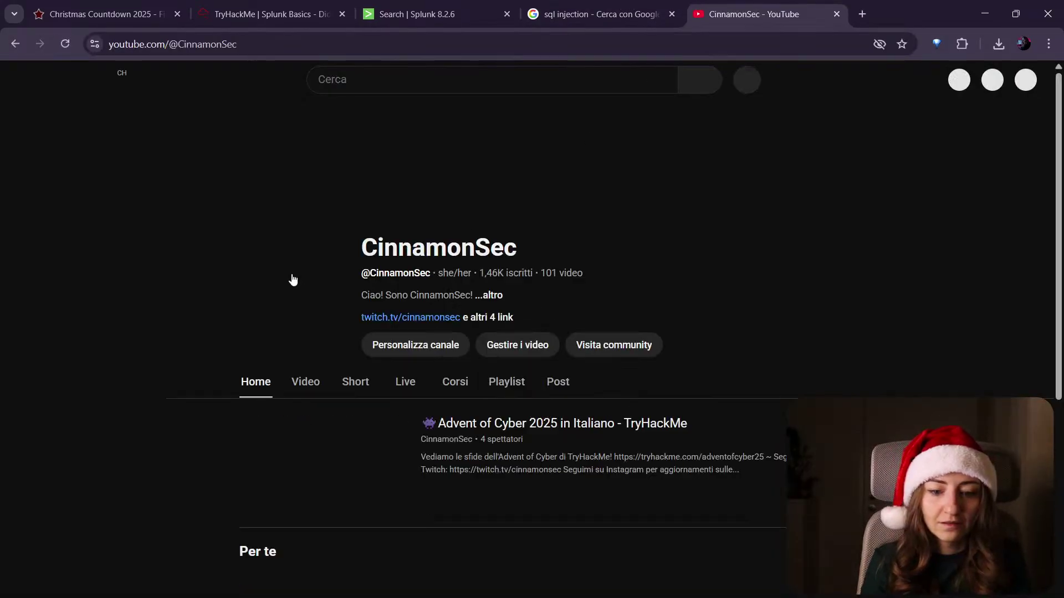
pyautogui.click(306, 382)
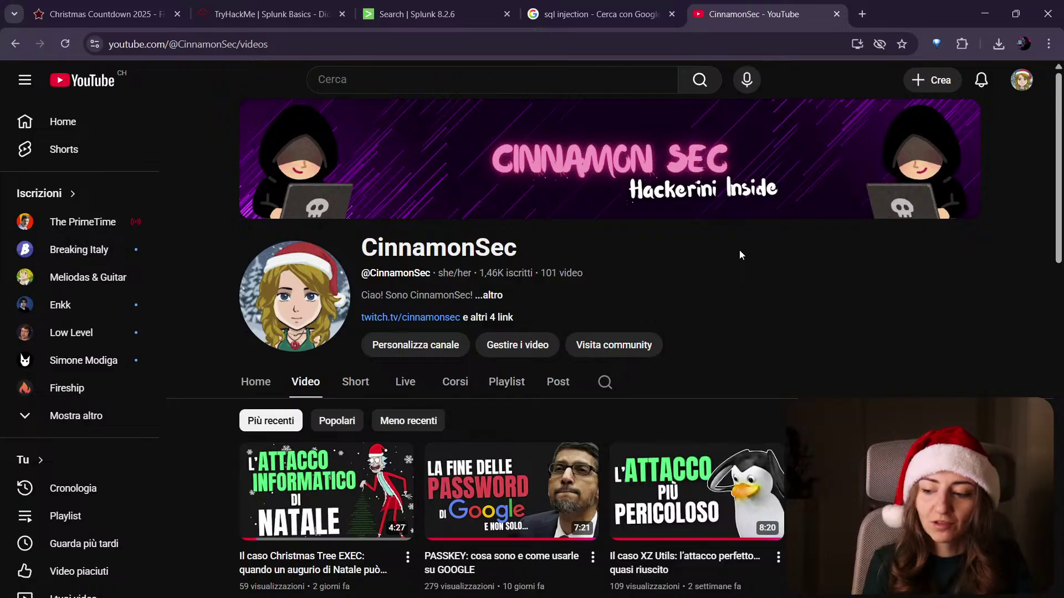
pyautogui.middleClick(747, 5)
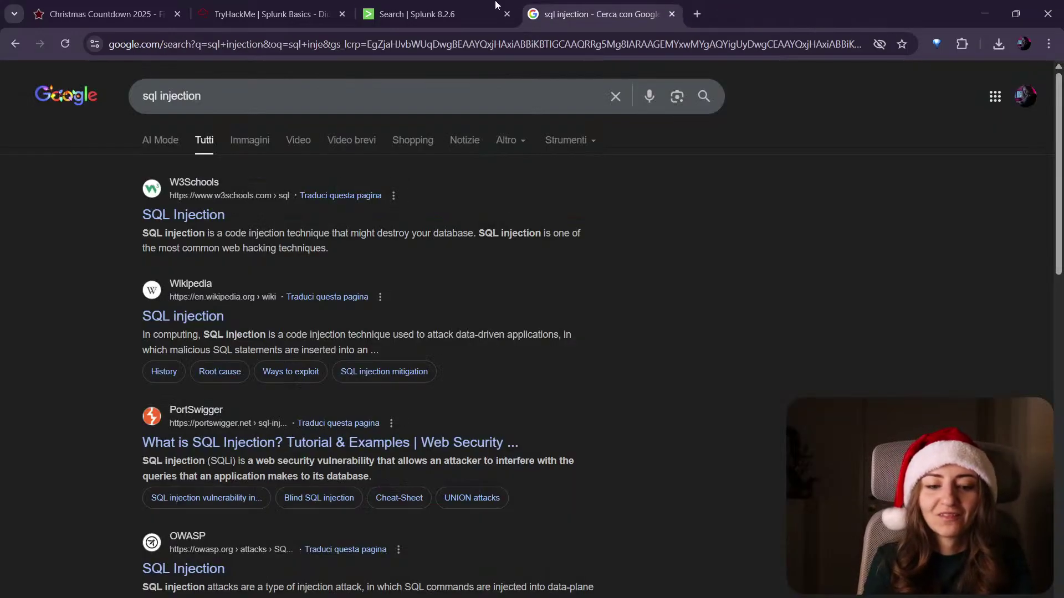
# Step: Go back to the TryHackMe guide, close the Google results tab, and read the note on SLEEP(5) and time-based SQL injection
pyautogui.click(272, 14)
pyautogui.scroll(-1, 570, 390)
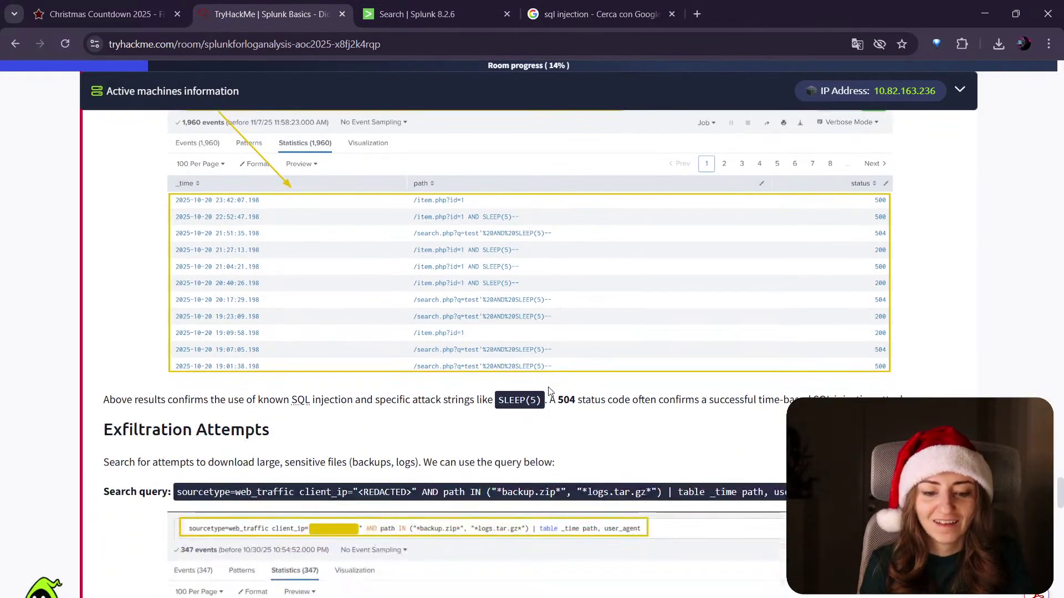
pyautogui.moveTo(342, 402); pyautogui.dragTo(444, 406)
pyautogui.click(443, 406)
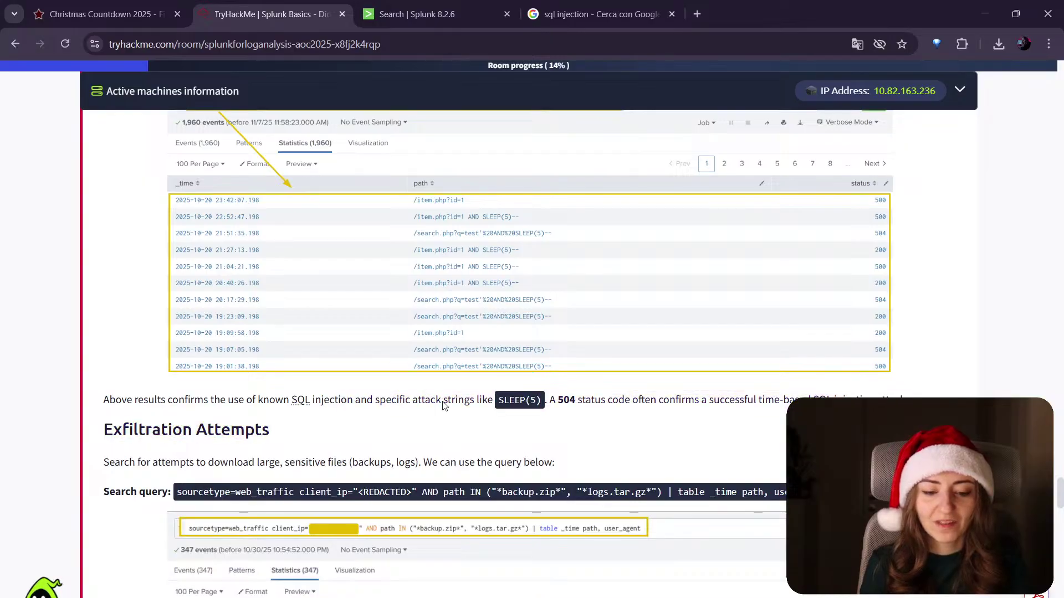
pyautogui.middleClick(598, 14)
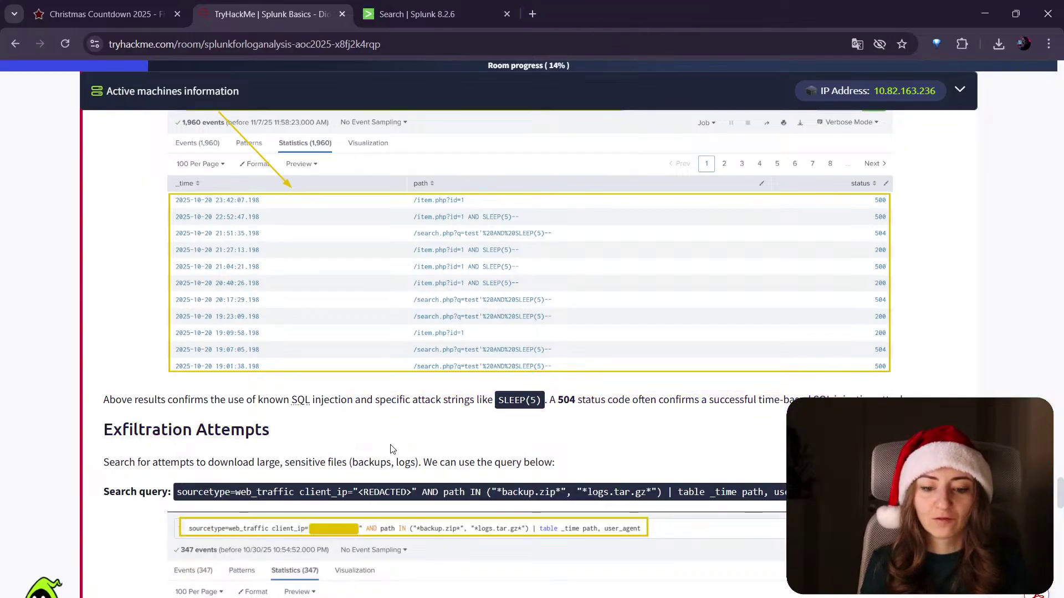
pyautogui.moveTo(762, 407); pyautogui.dragTo(825, 406)
pyautogui.click(826, 407)
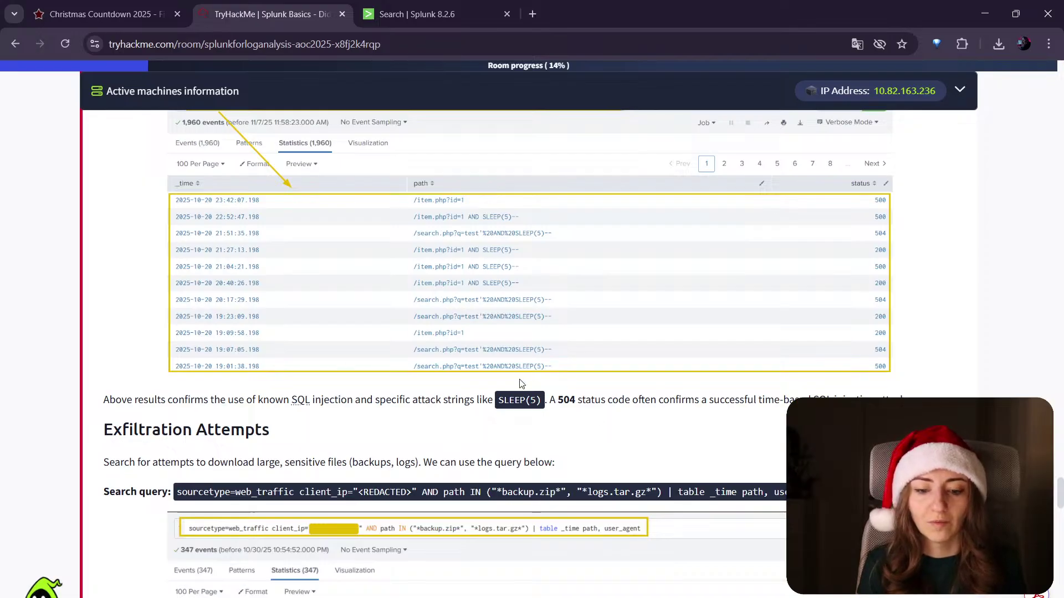
# Step: Copy the guide's exfiltration filter and run it in Splunk for client_ip 198.51.100.55: AND path IN ("*backup.zip*", "*logs.tar.gz*") | table _time path, user_agent
pyautogui.scroll(-3, 520, 411)
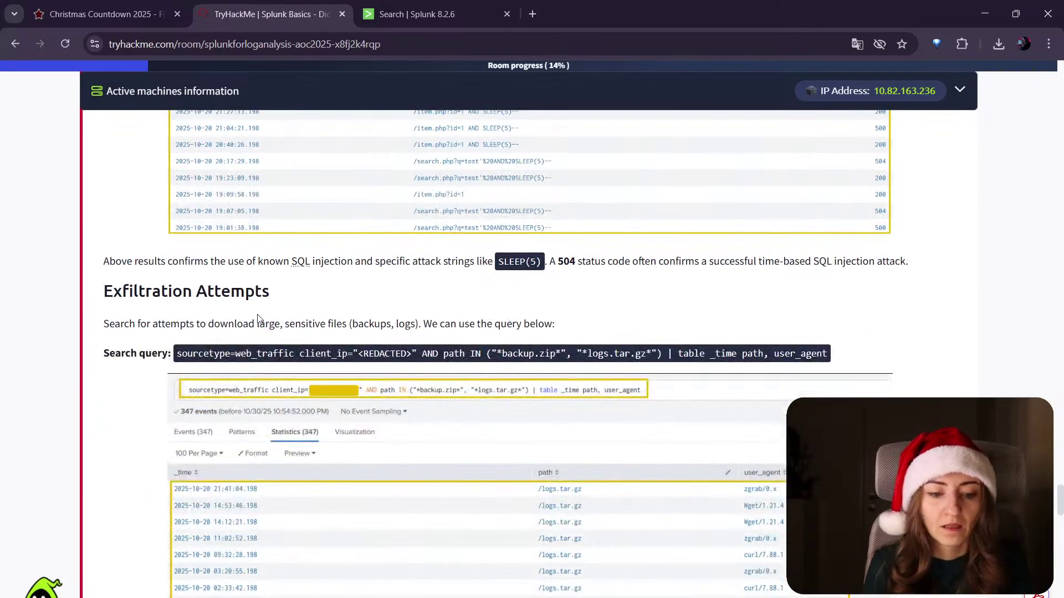
pyautogui.scroll(-1, 271, 321)
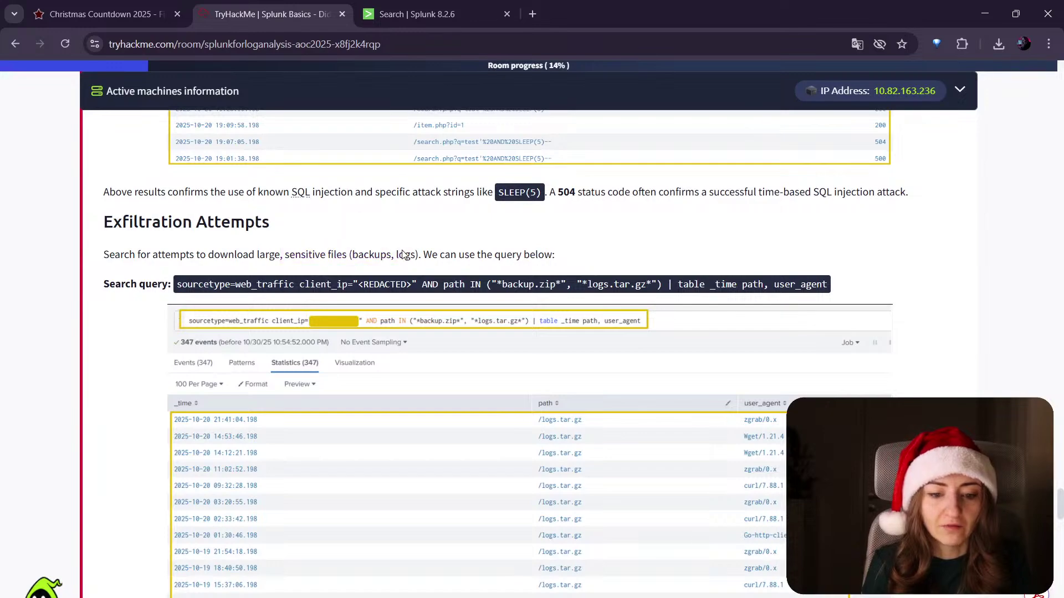
pyautogui.moveTo(421, 284); pyautogui.dragTo(829, 284)
pyautogui.hotkey('ctrl', 'c')
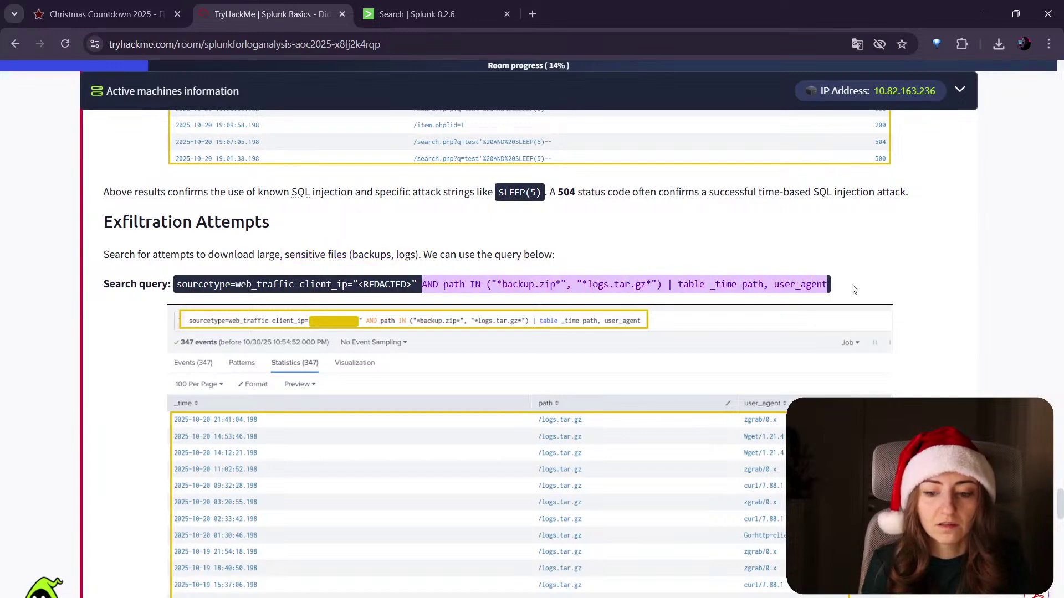
pyautogui.click(554, 251)
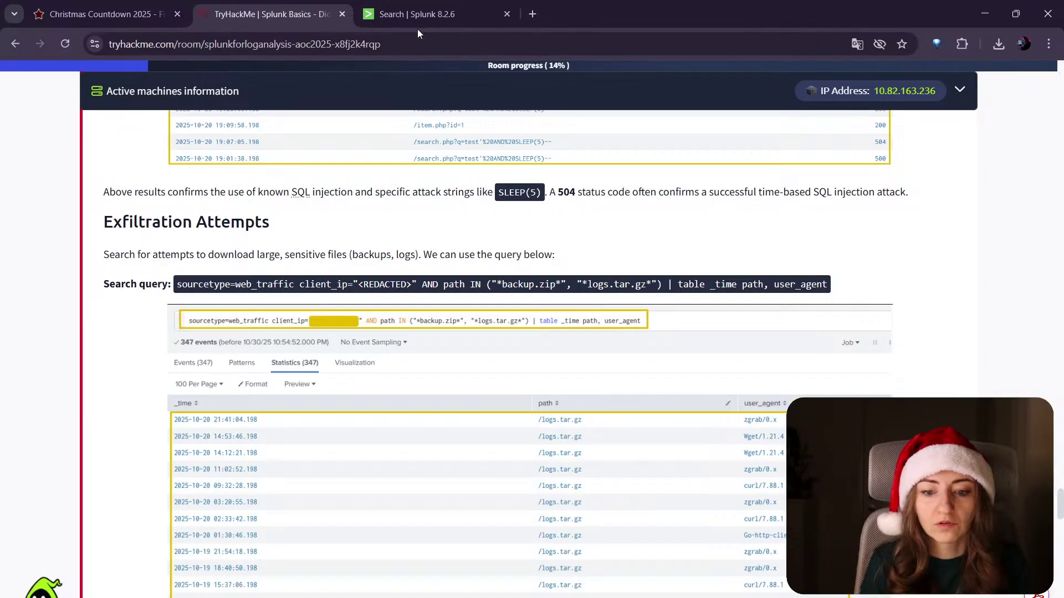
pyautogui.click(407, 12)
pyautogui.moveTo(268, 167); pyautogui.dragTo(705, 190)
pyautogui.hotkey('ctrl', 'v')
pyautogui.press('Return')
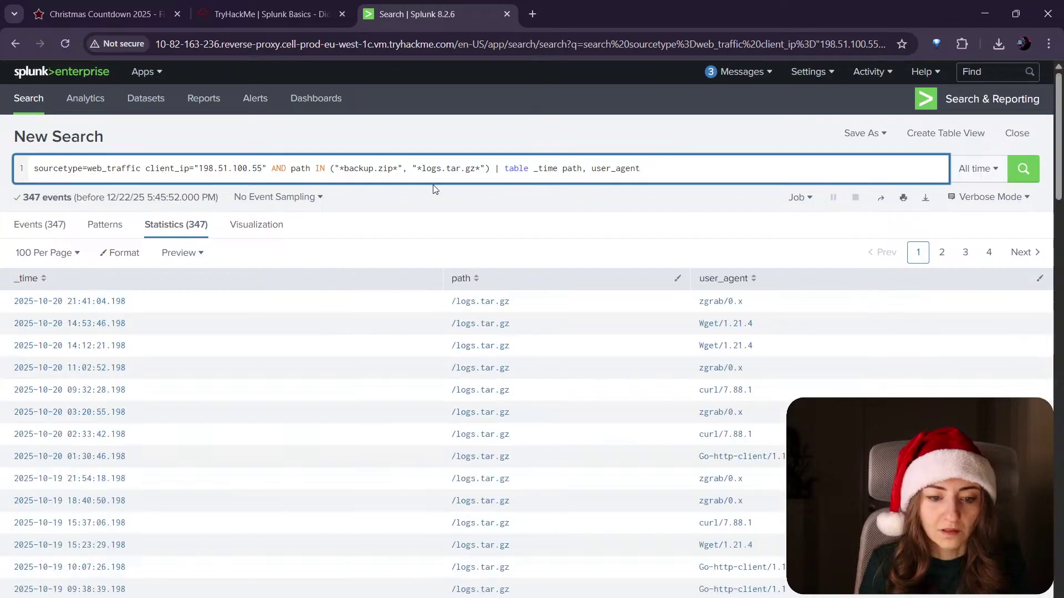
# Step: Examine the query's backup.zip and logs.tar.gz path filters and look through the paths and user agents in the result table
pyautogui.moveTo(345, 168); pyautogui.dragTo(394, 169)
pyautogui.click(394, 168)
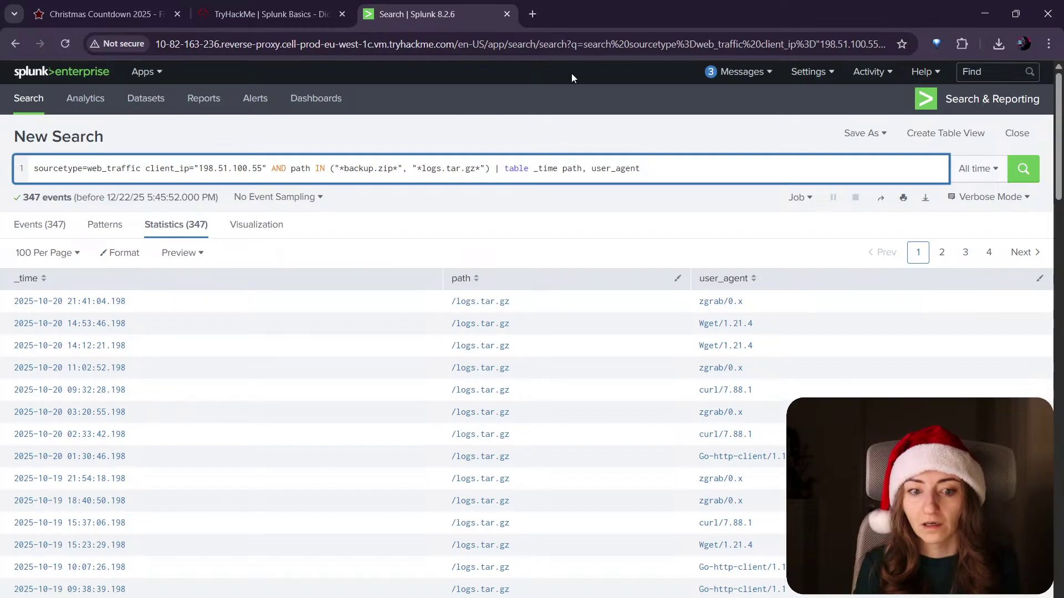
pyautogui.moveTo(416, 168); pyautogui.dragTo(485, 168)
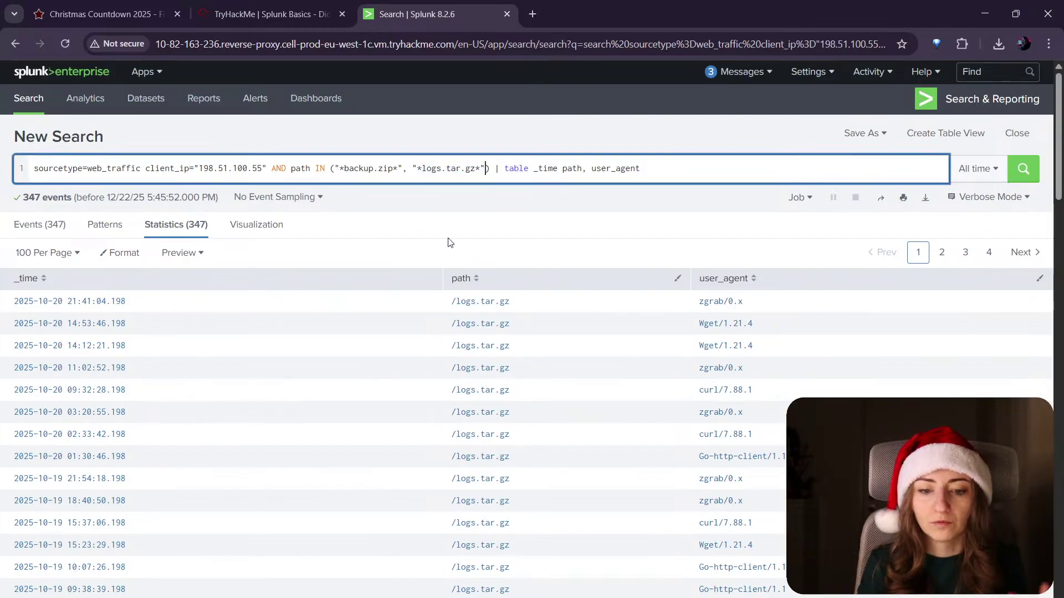
pyautogui.scroll(-8, 551, 252)
pyautogui.scroll(8, 615, 266)
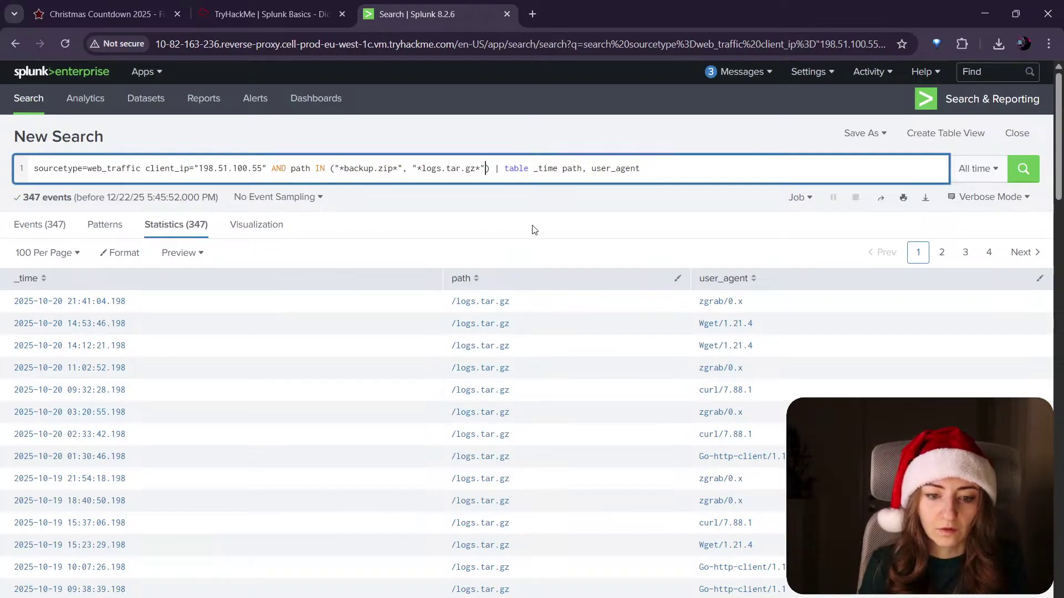
pyautogui.scroll(-5, 765, 388)
pyautogui.scroll(-20, 767, 398)
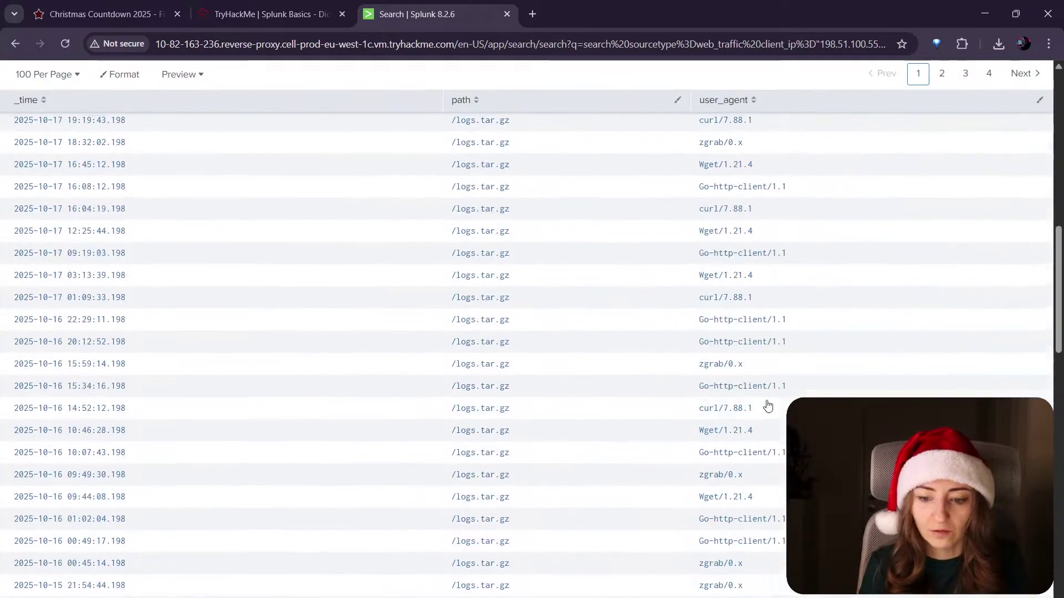
pyautogui.scroll(20, 617, 472)
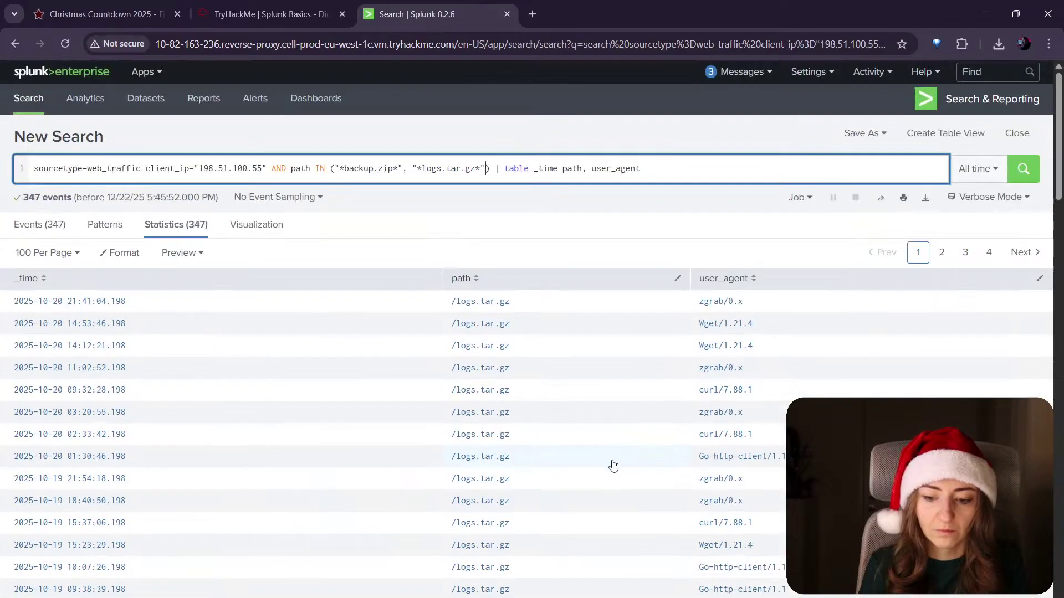
# Step: Return to the TryHackMe guide and read the exfiltration conclusion and the introduction to Ransomware Staging & RCE
pyautogui.click(272, 14)
pyautogui.scroll(-7, 472, 436)
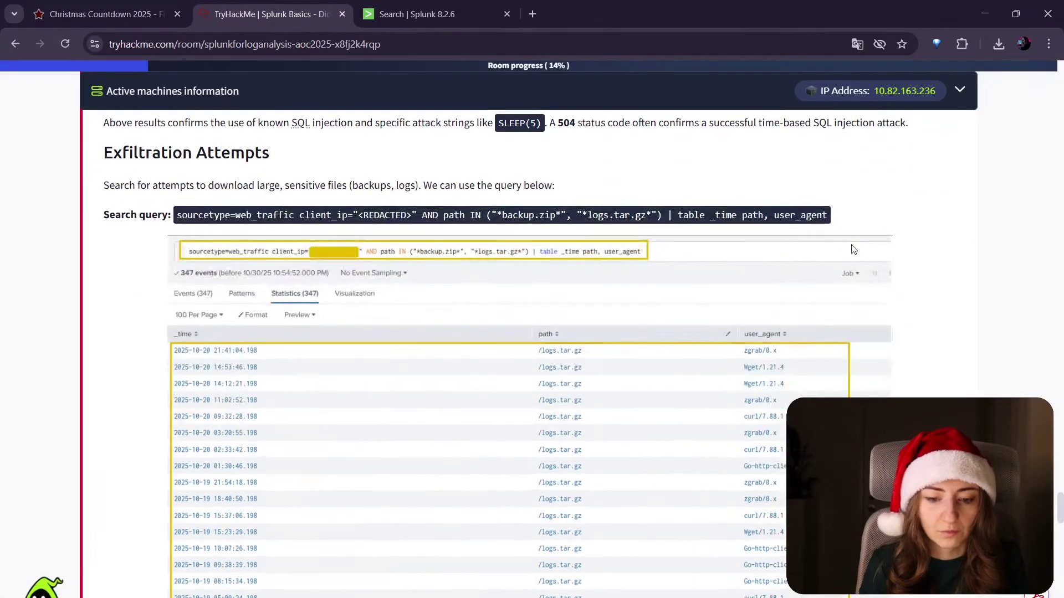
pyautogui.moveTo(433, 287); pyautogui.dragTo(518, 285)
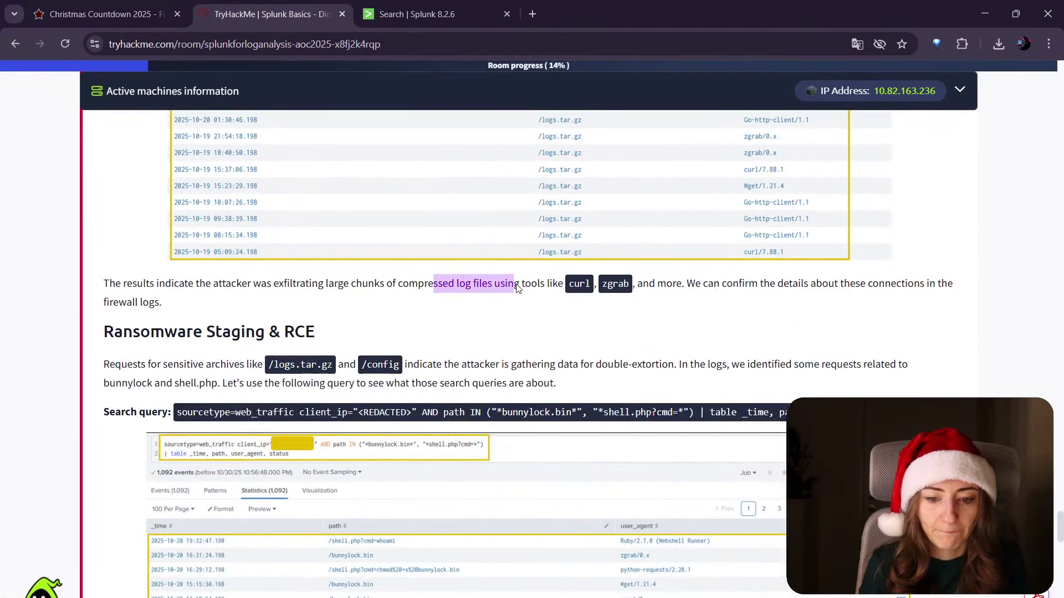
pyautogui.click(521, 285)
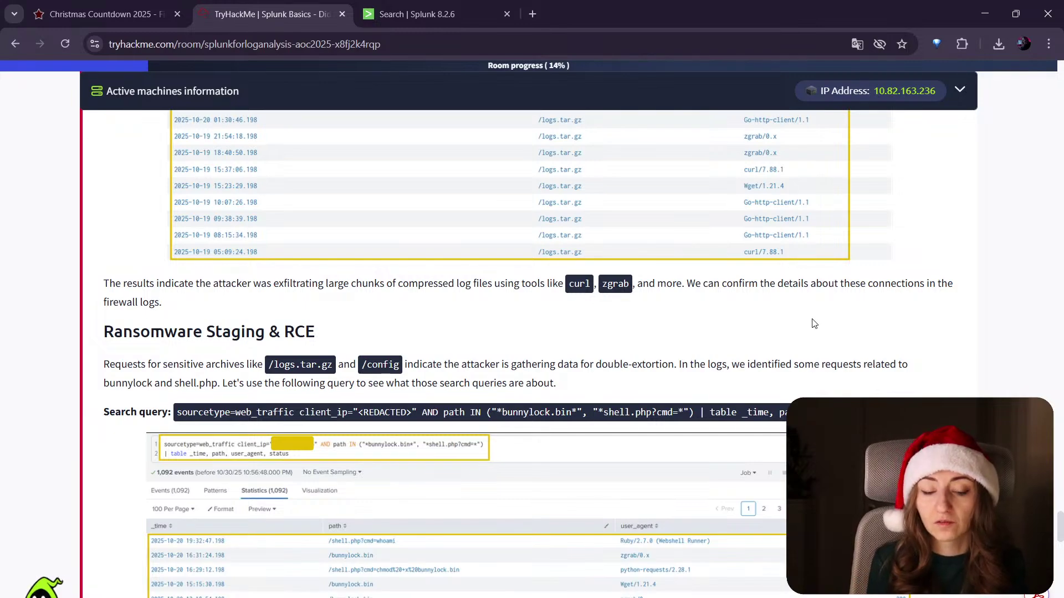
pyautogui.scroll(-1, 786, 339)
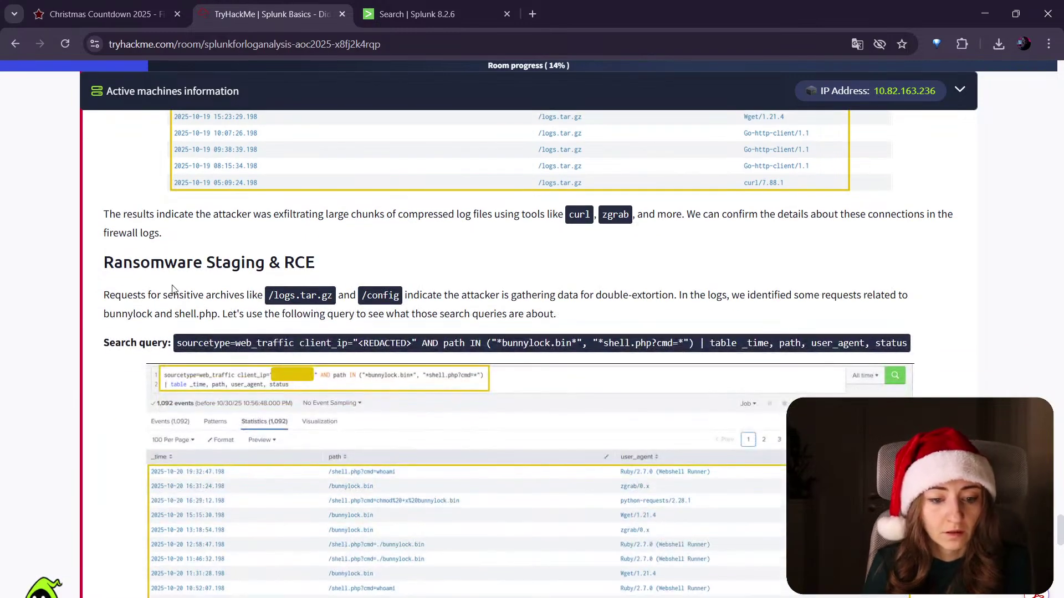
pyautogui.moveTo(582, 297); pyautogui.dragTo(670, 300)
pyautogui.click(677, 302)
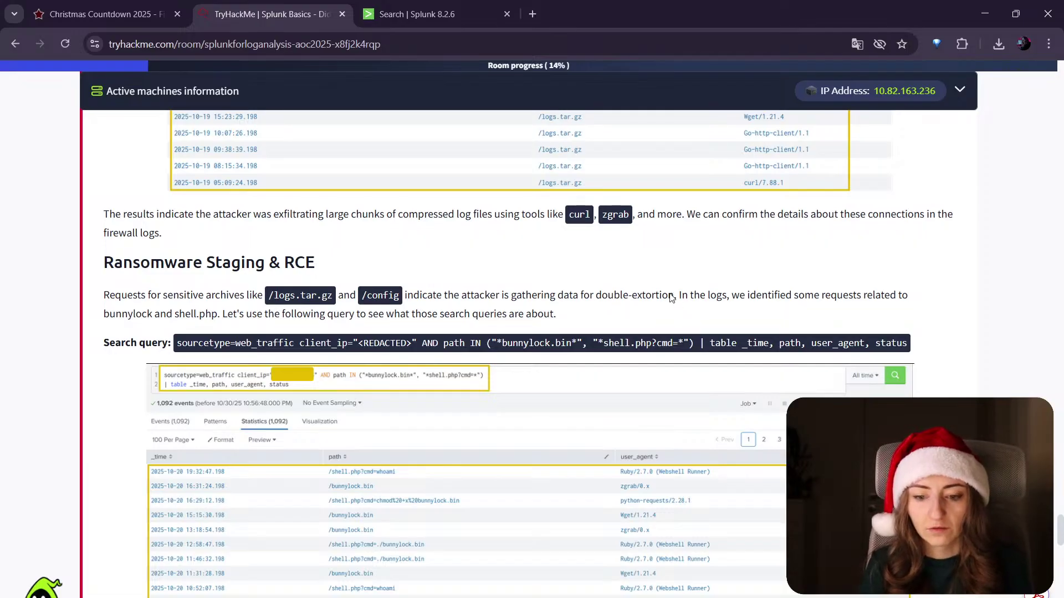
# Step: Search Google for "ransomware double-extortion" in a new browser tab and read the Zscaler definition in the results
pyautogui.moveTo(675, 294); pyautogui.dragTo(596, 291)
pyautogui.hotkey('ctrl', 'c')
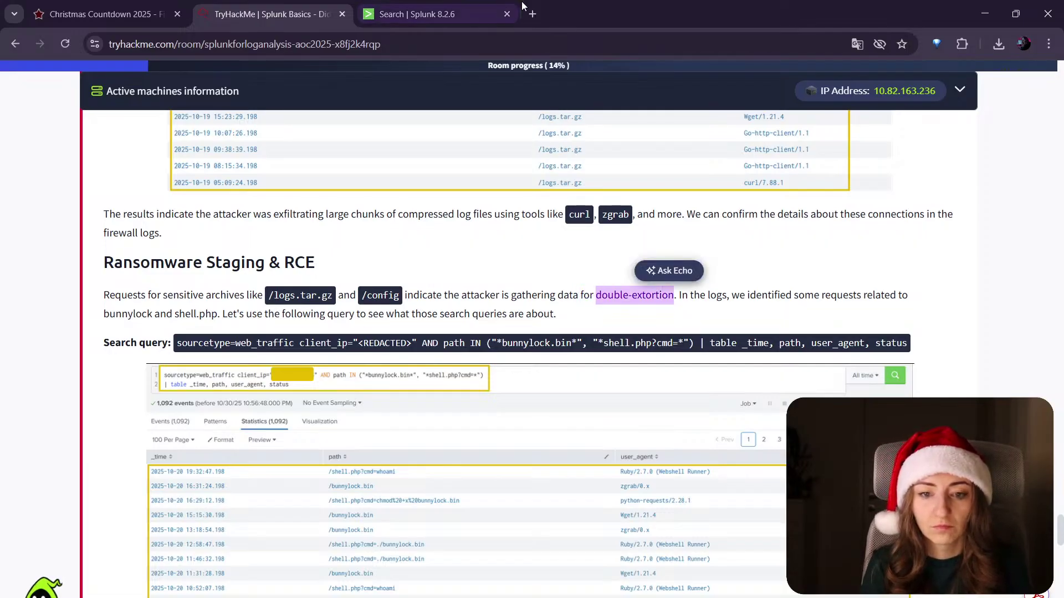
pyautogui.click(531, 10)
pyautogui.write('ransomware')
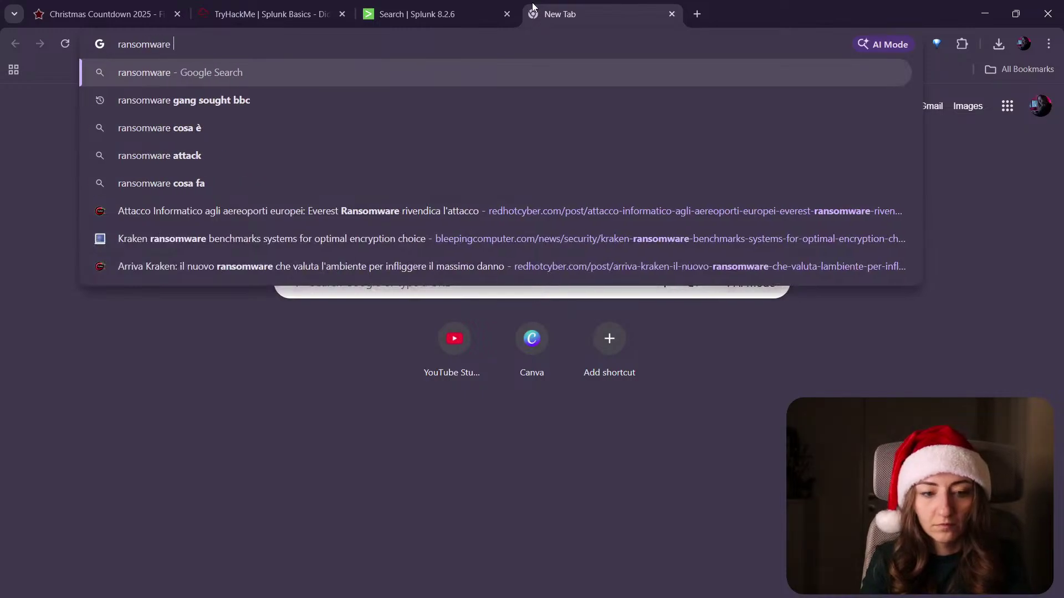
pyautogui.hotkey('ctrl', 'v')
pyautogui.press('Return')
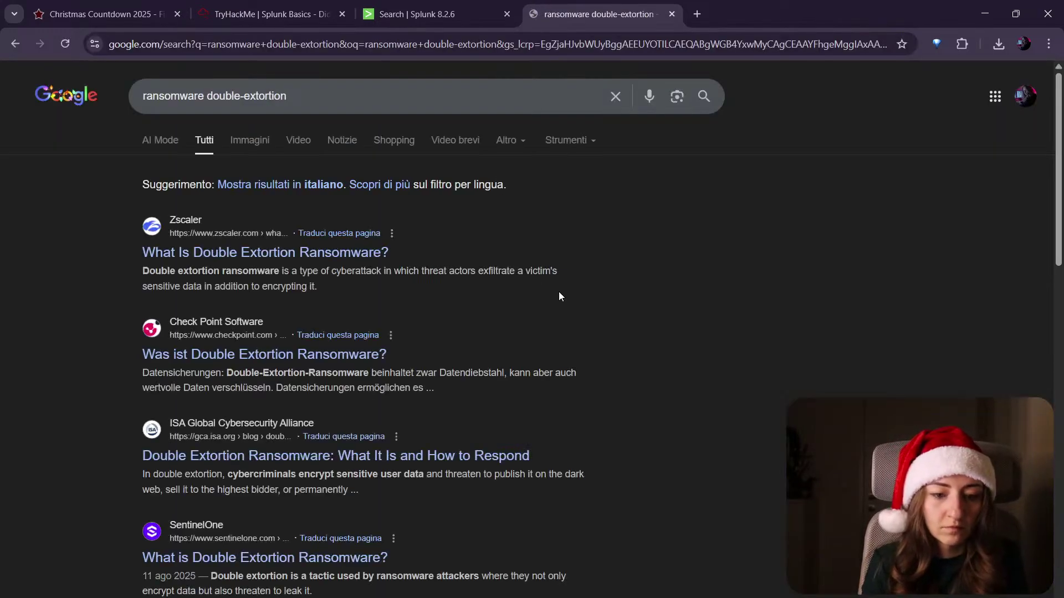
pyautogui.moveTo(344, 287); pyautogui.dragTo(133, 282)
pyautogui.click(132, 278)
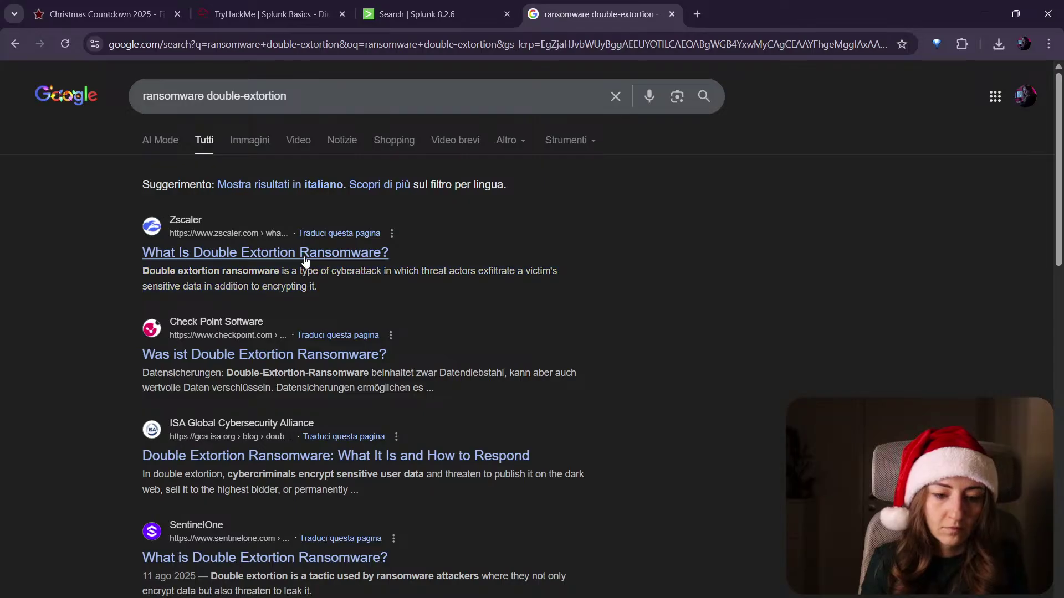
# Step: Open Zscaler's article on double extortion ransomware, read its attack sequence and kill chain, and close that tab
pyautogui.click(355, 254)
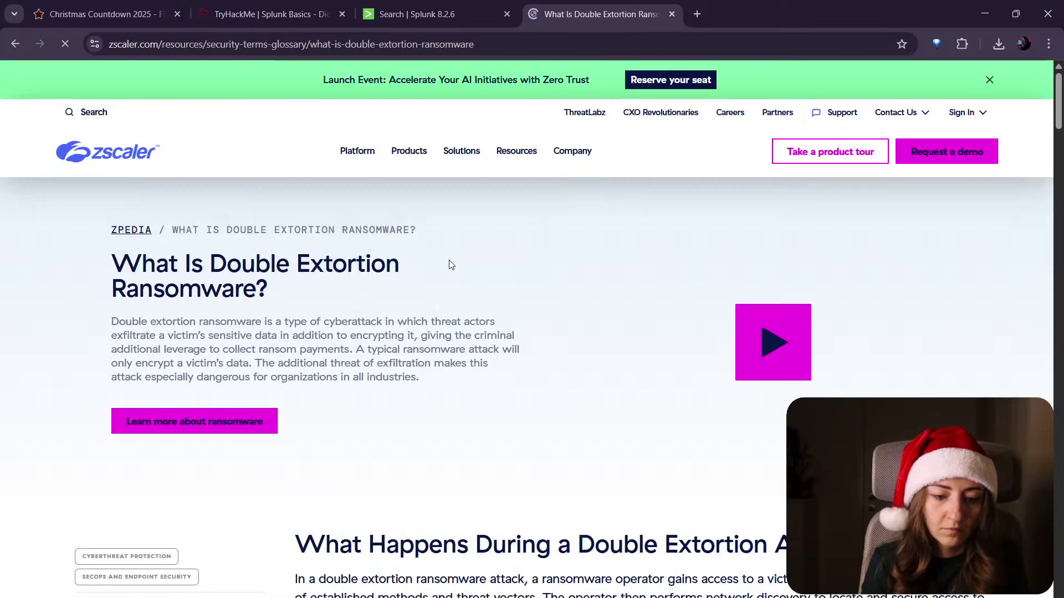
pyautogui.scroll(-5, 534, 380)
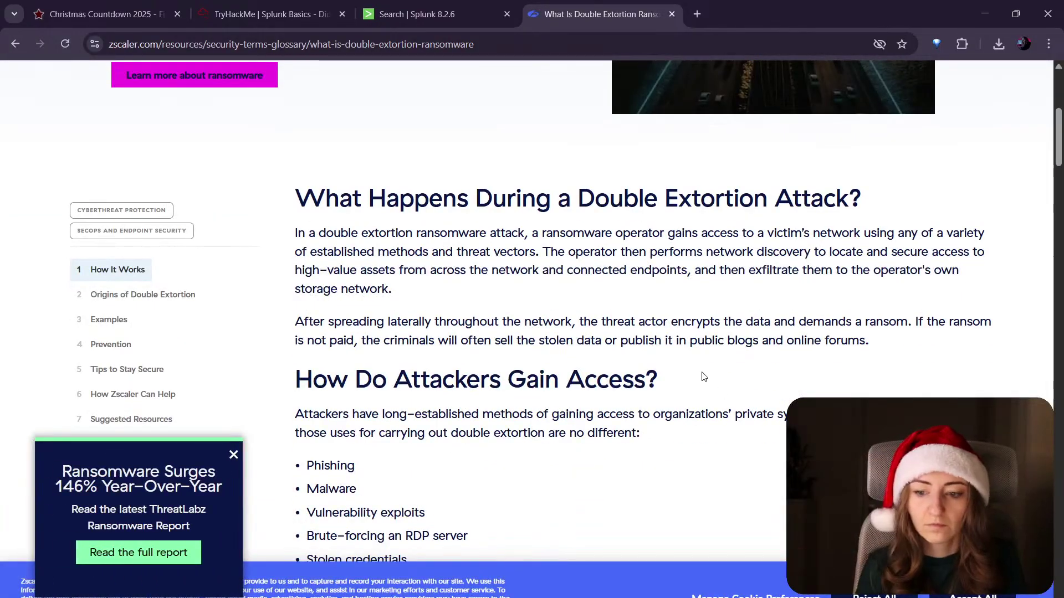
pyautogui.scroll(-10, 554, 249)
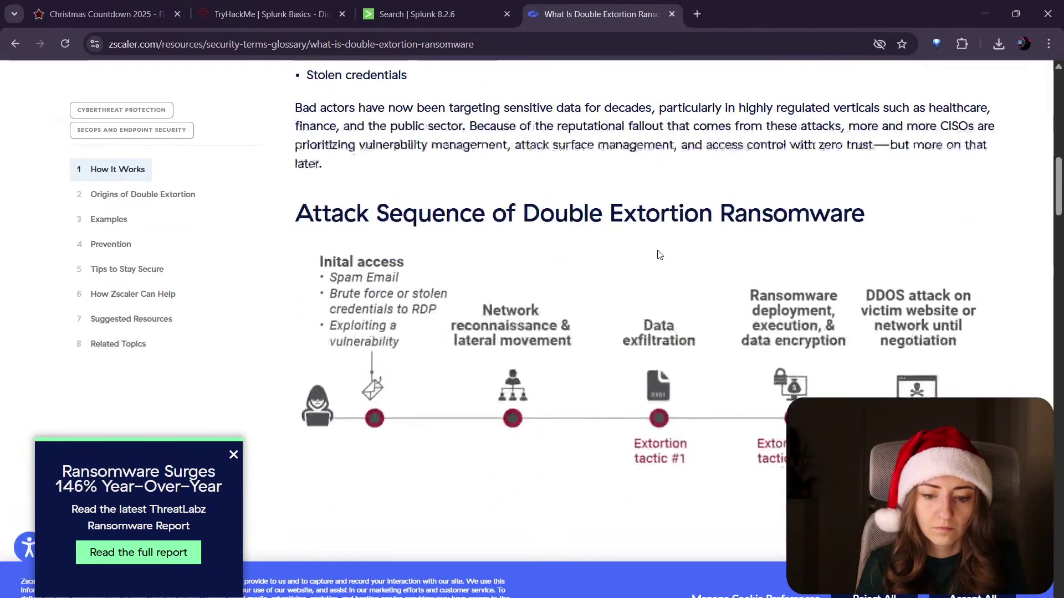
pyautogui.scroll(1, 919, 275)
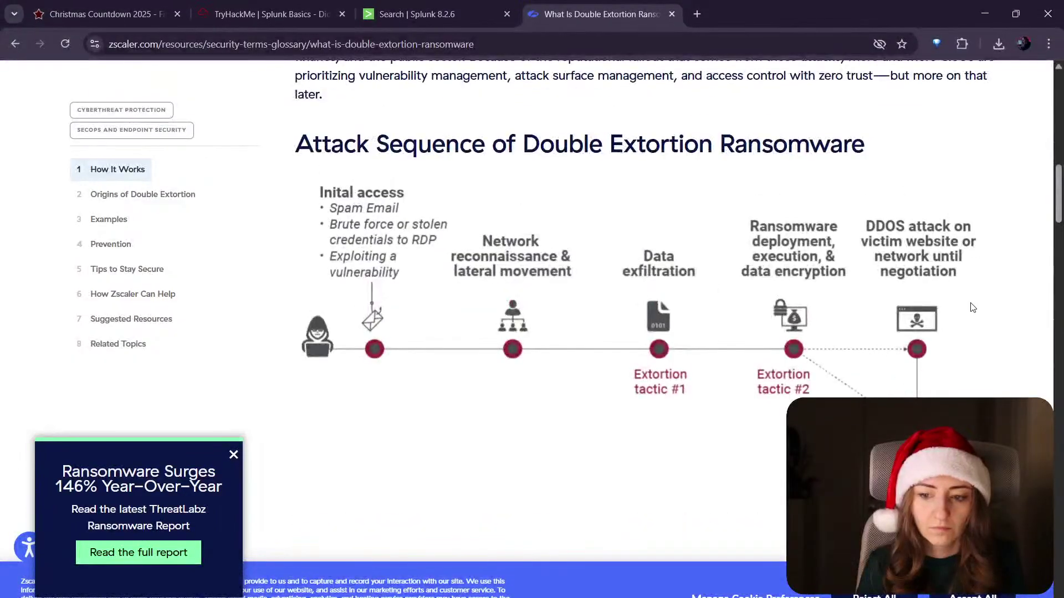
pyautogui.scroll(-3, 966, 299)
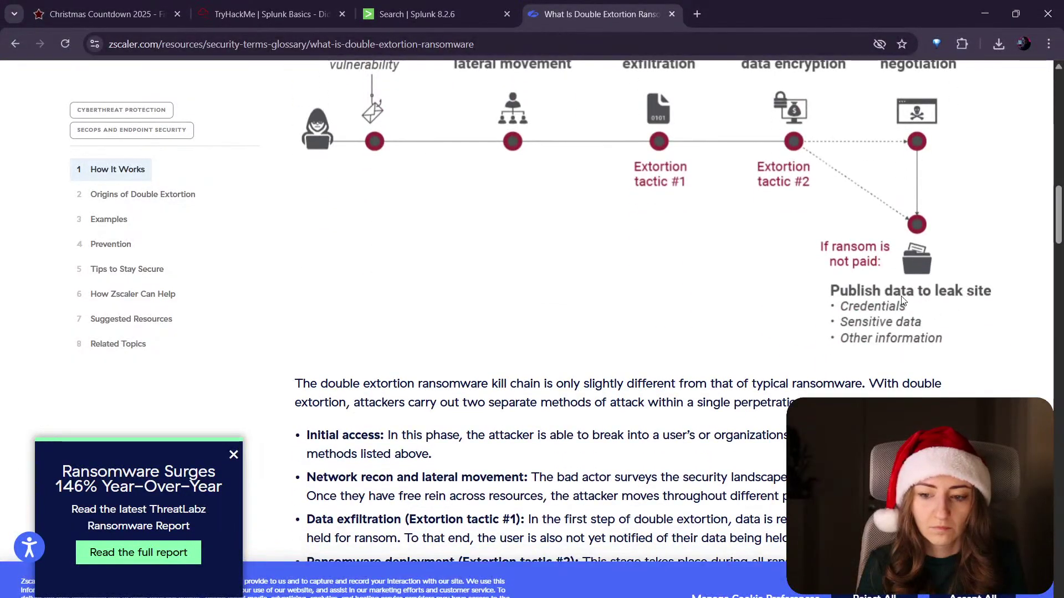
pyautogui.scroll(1, 892, 344)
pyautogui.scroll(-4, 710, 453)
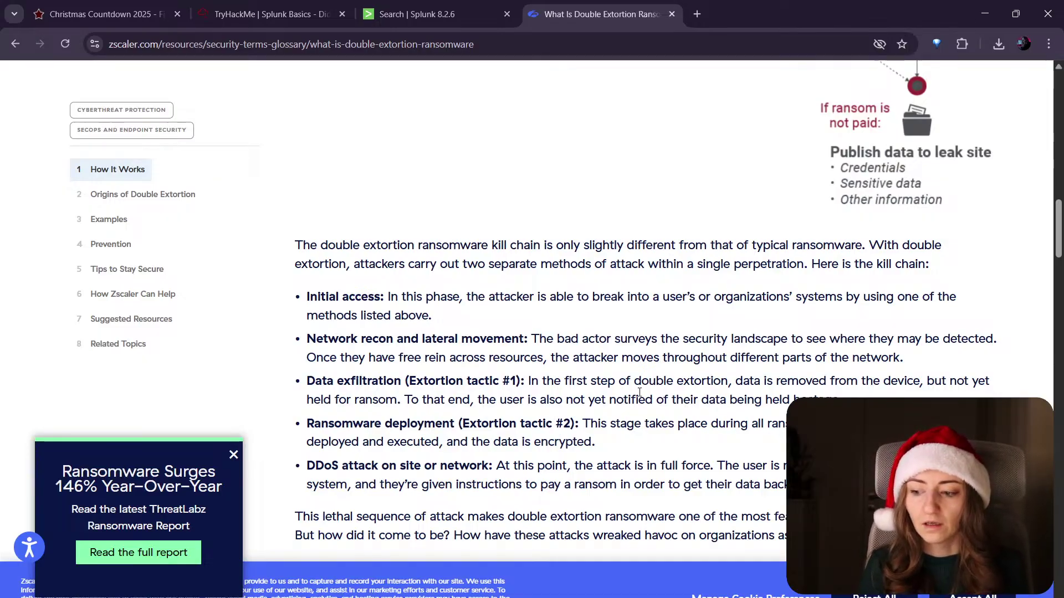
pyautogui.moveTo(601, 424); pyautogui.dragTo(629, 446)
pyautogui.click(655, 445)
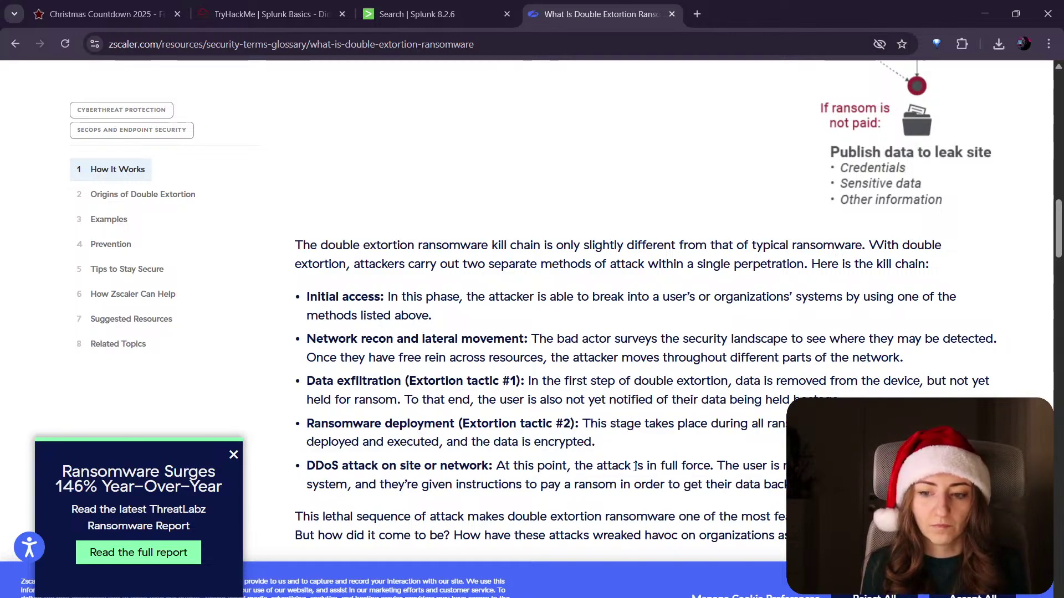
pyautogui.middleClick(583, 6)
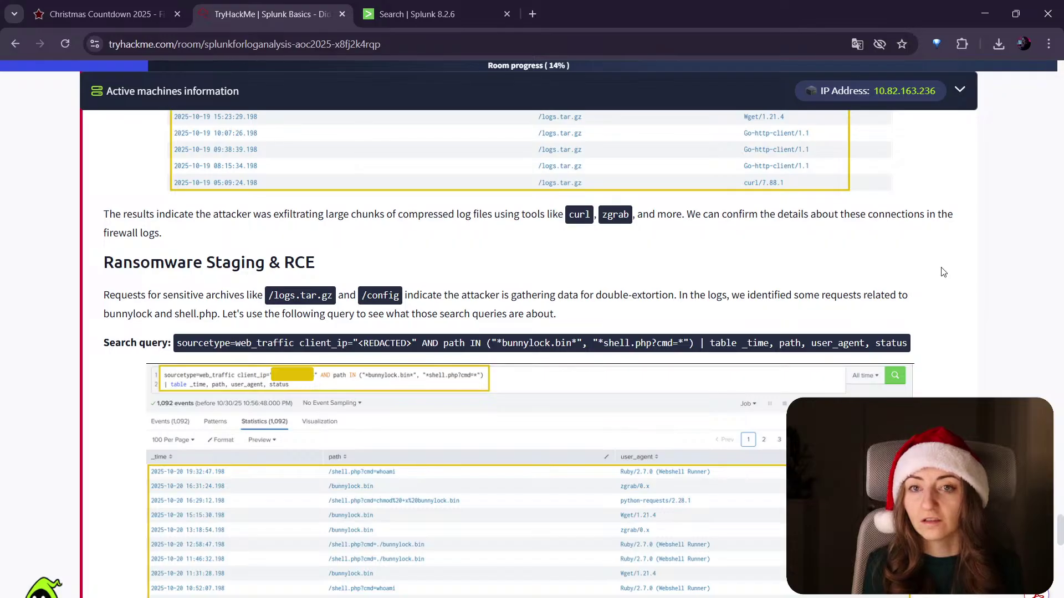
# Step: Check the Splunk search briefly, then reread the guide's Ransomware Staging & RCE paragraph about the bunnylock and shell.php requests
pyautogui.click(410, 13)
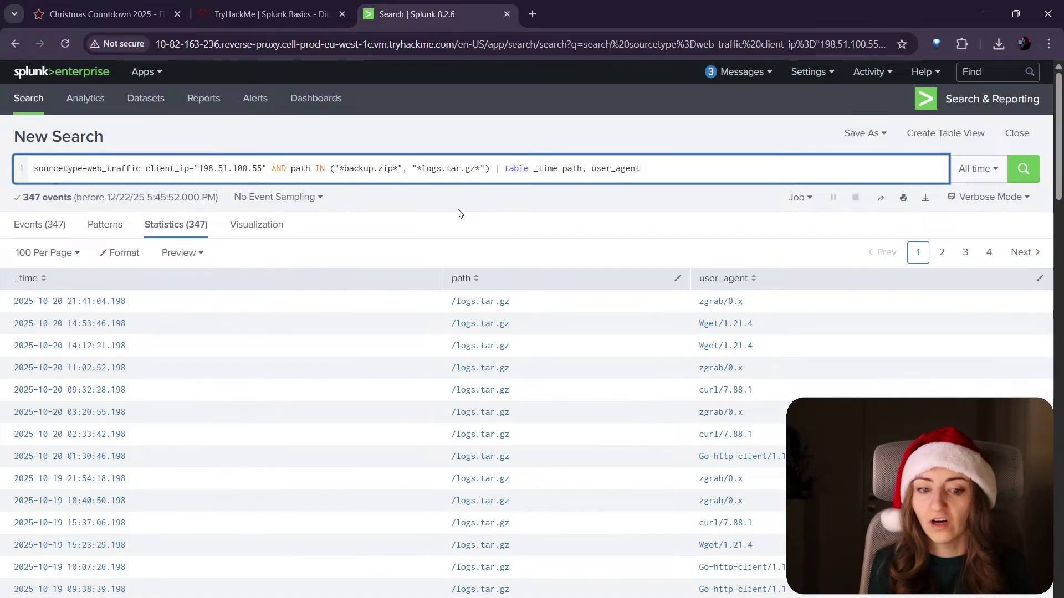
pyautogui.click(277, 16)
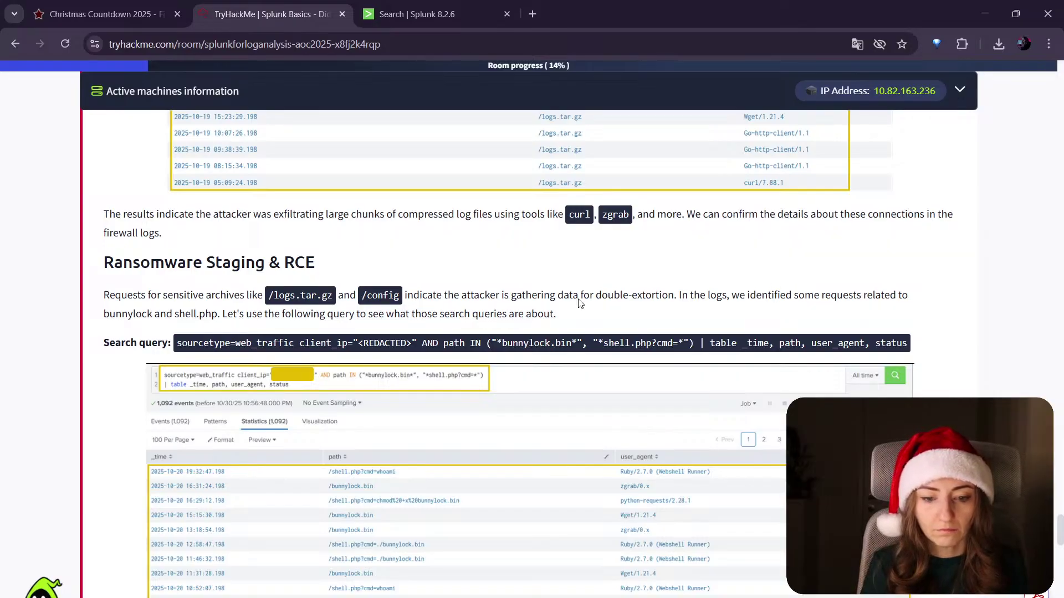
pyautogui.doubleClick(717, 295)
pyautogui.click(786, 304)
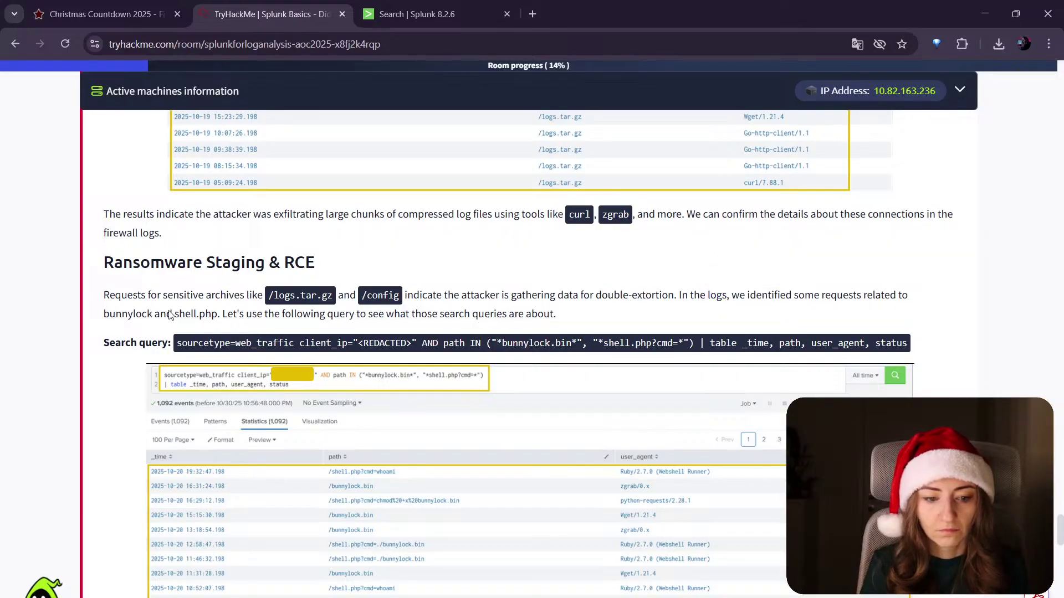
pyautogui.scroll(2, 388, 332)
pyautogui.scroll(-2, 527, 354)
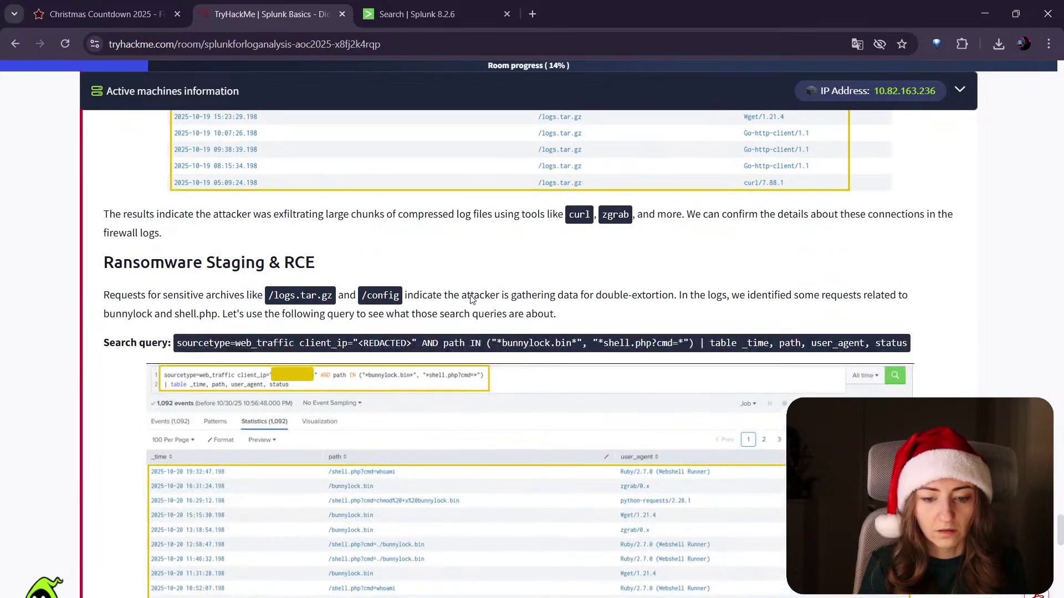
pyautogui.moveTo(683, 296); pyautogui.dragTo(743, 298)
pyautogui.click(743, 298)
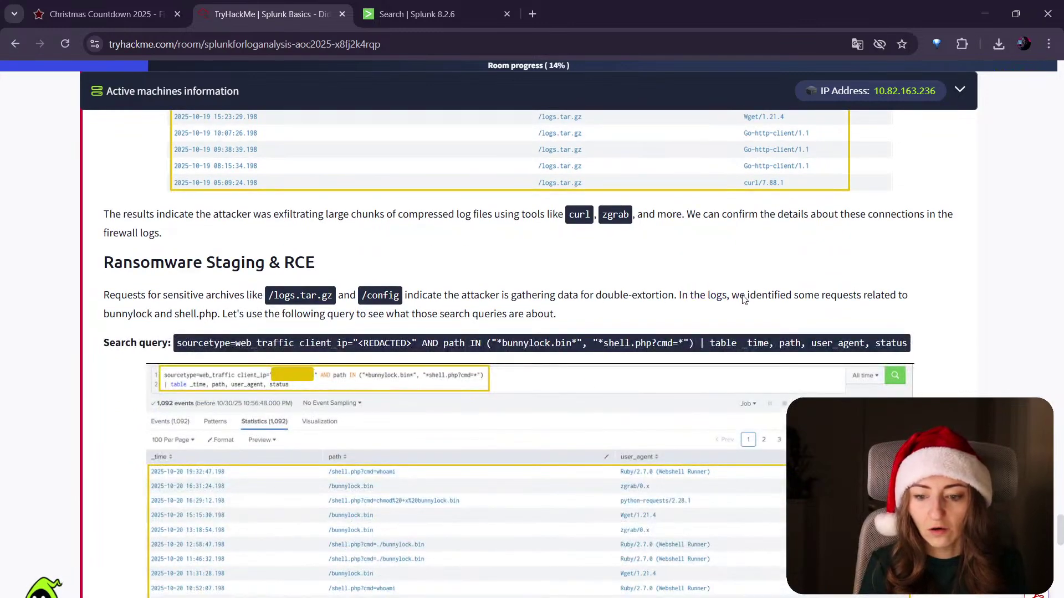
# Step: Look over the /logs.tar.gz entries in the Splunk result table again and return to the TryHackMe guide
pyautogui.click(400, 8)
pyautogui.scroll(-4, 333, 244)
pyautogui.scroll(3, 209, 206)
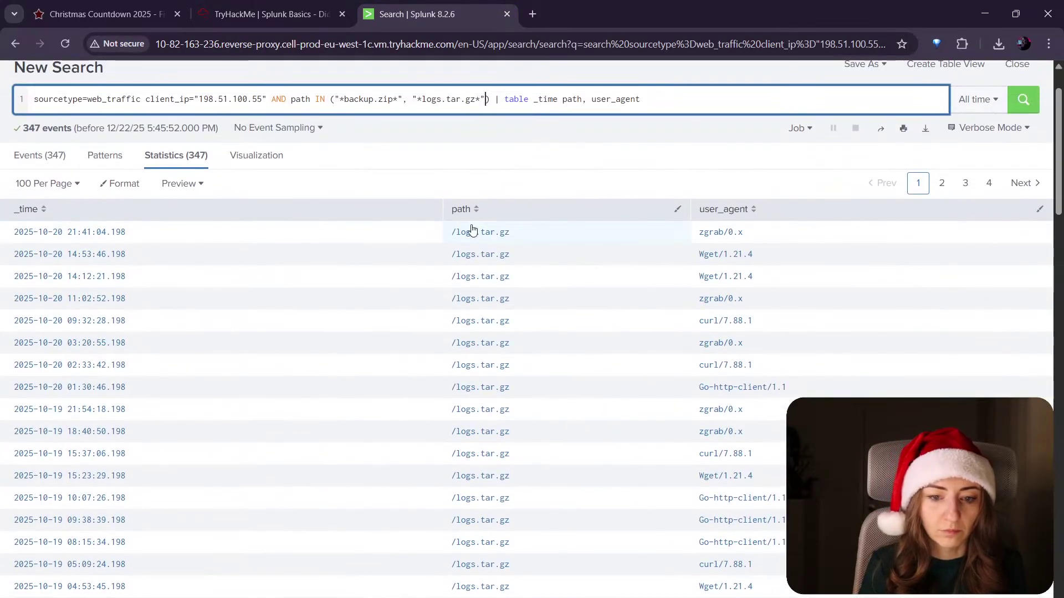
pyautogui.click(483, 232)
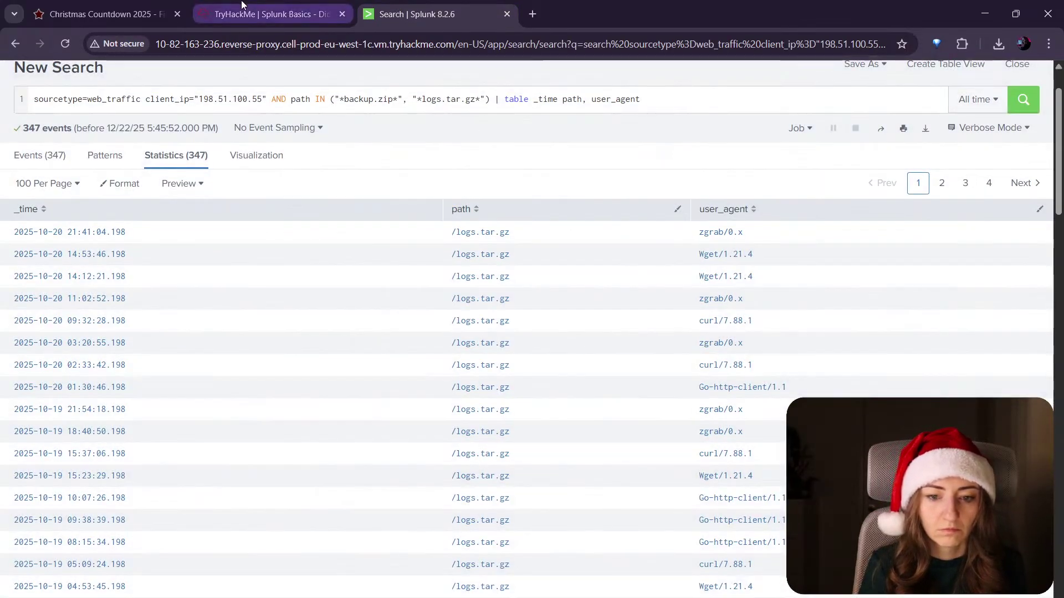
pyautogui.click(243, 13)
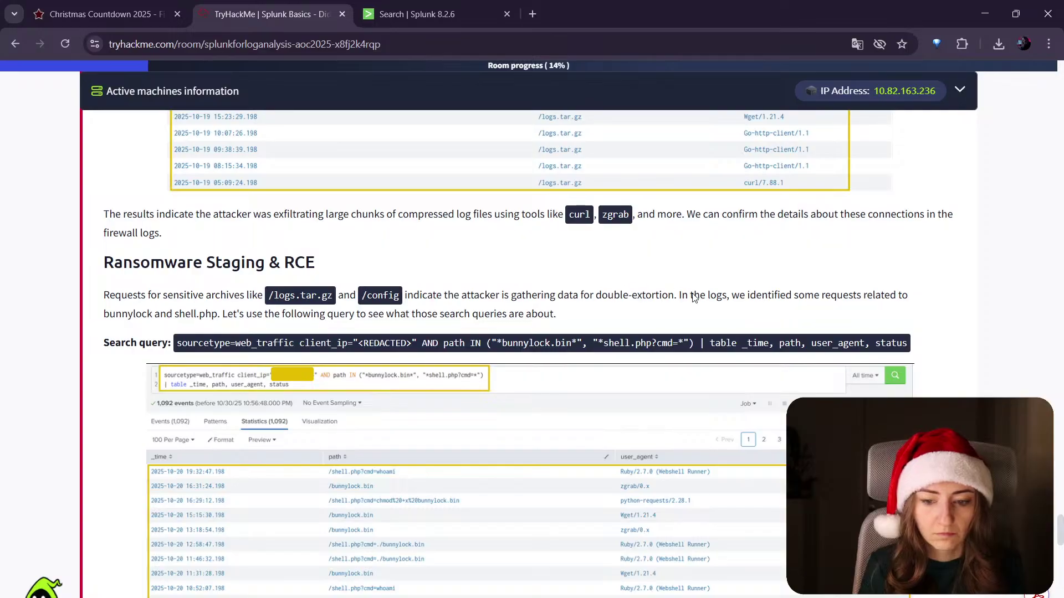
# Step: Run the guide's ransomware query in Splunk for client_ip 198.51.100.55, filtering paths "*bunnylock.bin*" and "*shell.php?cmd=*" and tabulating _time, path, user_agent and status
pyautogui.scroll(-1, 828, 246)
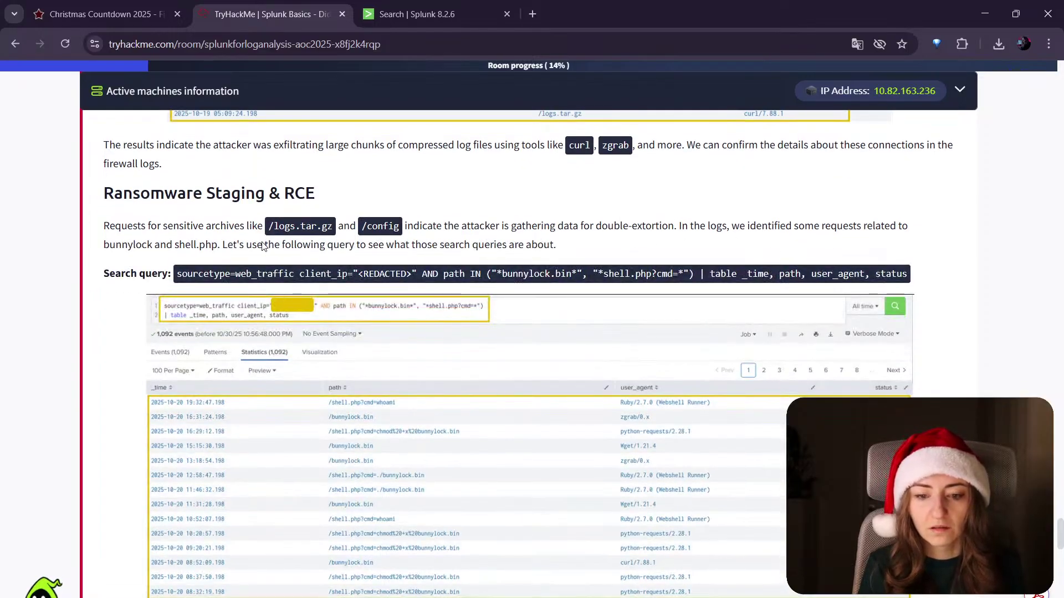
pyautogui.doubleClick(115, 247)
pyautogui.doubleClick(191, 243)
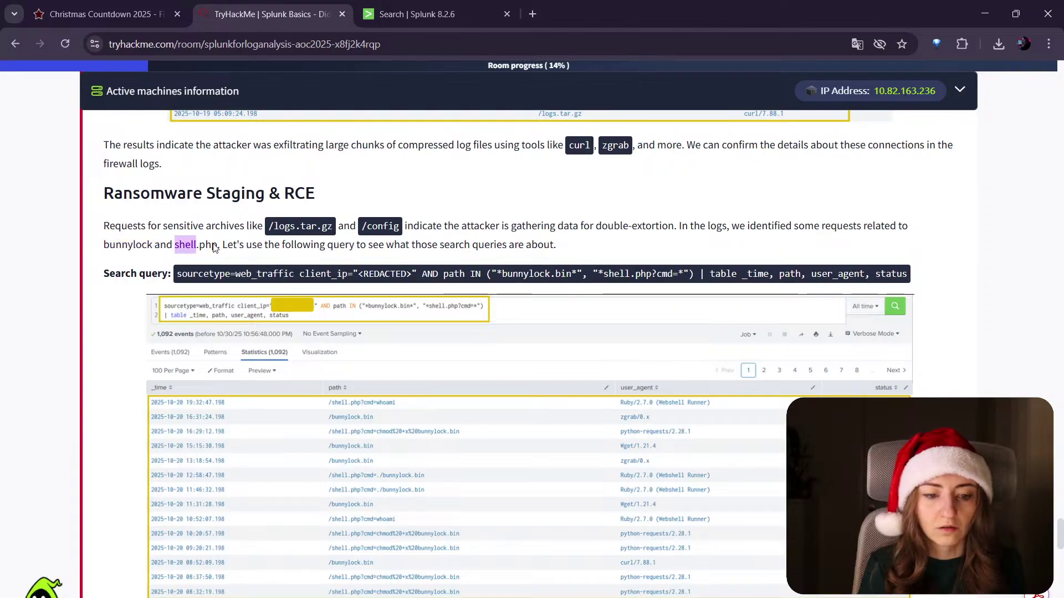
pyautogui.moveTo(422, 274); pyautogui.dragTo(912, 280)
pyautogui.click(413, 14)
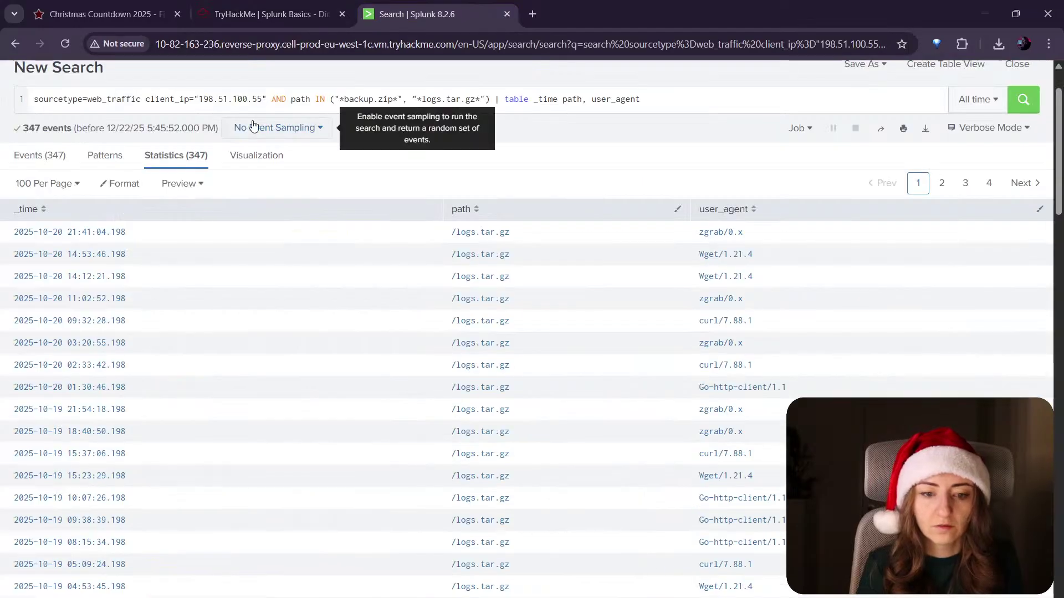
pyautogui.click(273, 99)
pyautogui.moveTo(274, 98); pyautogui.dragTo(744, 122)
pyautogui.write('AND path IN ("*bunnylock.bin*", "*shell.php?cmd=*") | table _time, path, user_agent, status')
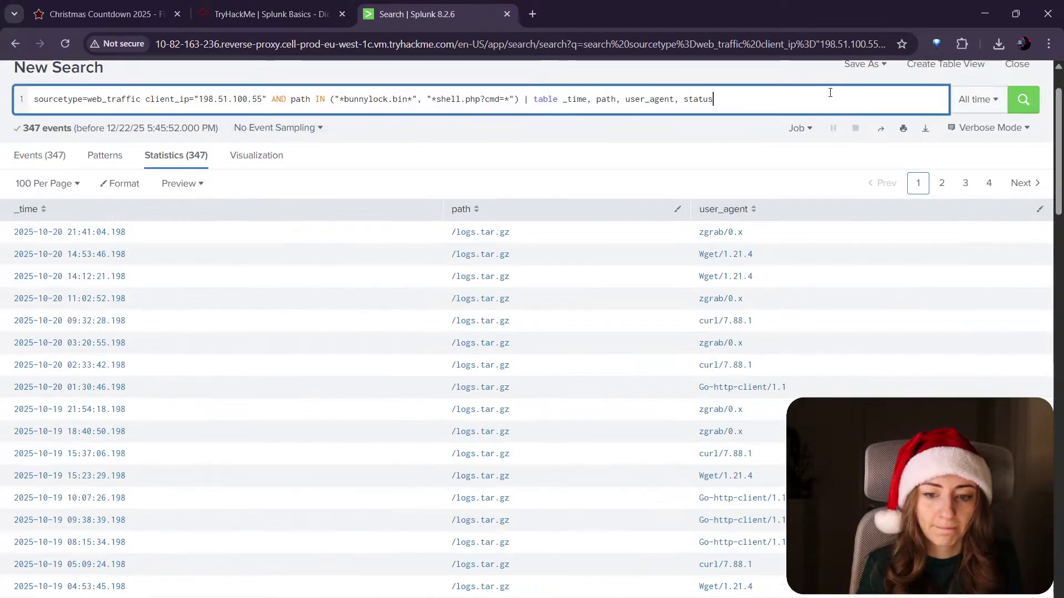
pyautogui.press('Return')
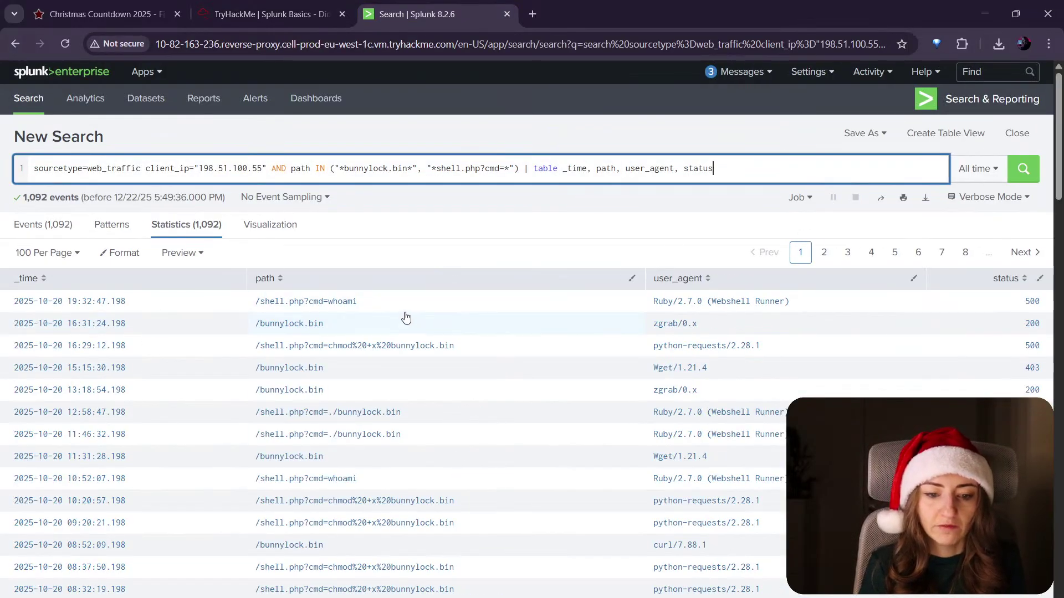
pyautogui.scroll(-1, 405, 317)
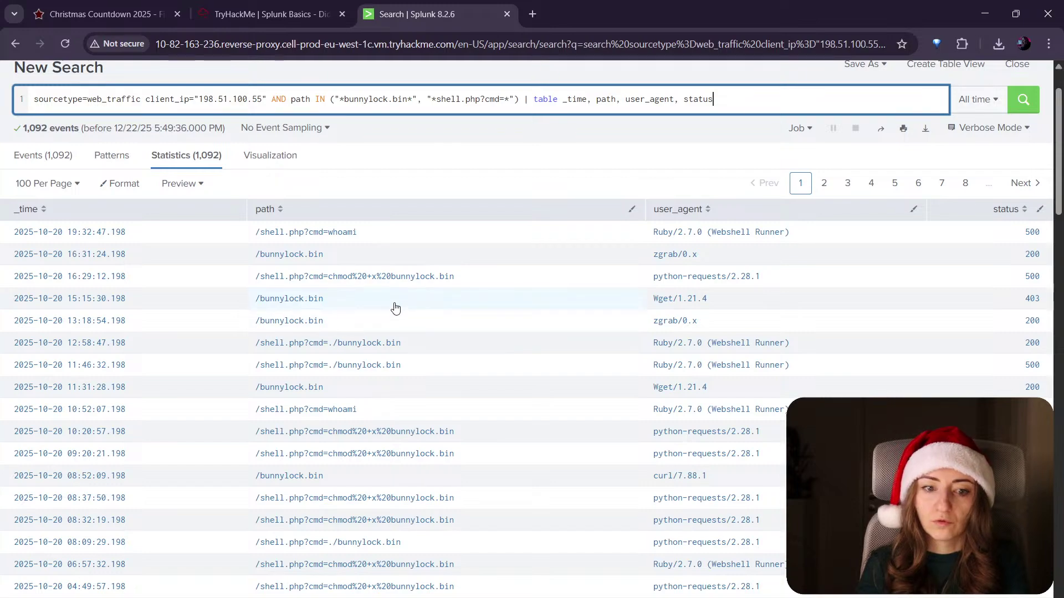
# Step: Read the guide's explanation of the webshell and Remote Code Execution findings, and return to the Splunk results
pyautogui.click(276, 14)
pyautogui.scroll(-5, 319, 348)
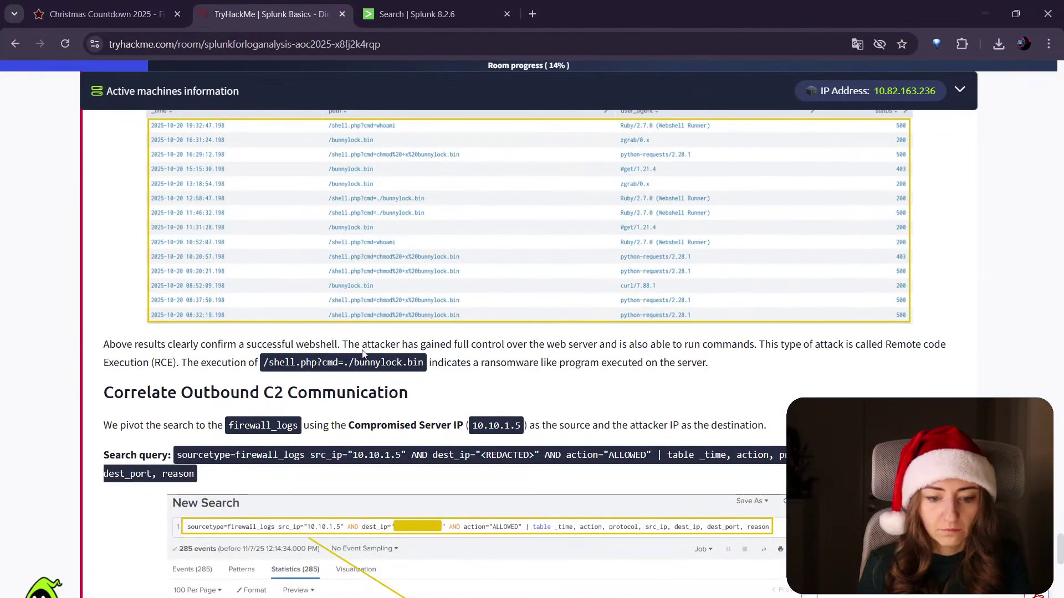
pyautogui.moveTo(869, 346); pyautogui.dragTo(643, 363)
pyautogui.click(248, 363)
pyautogui.click(622, 364)
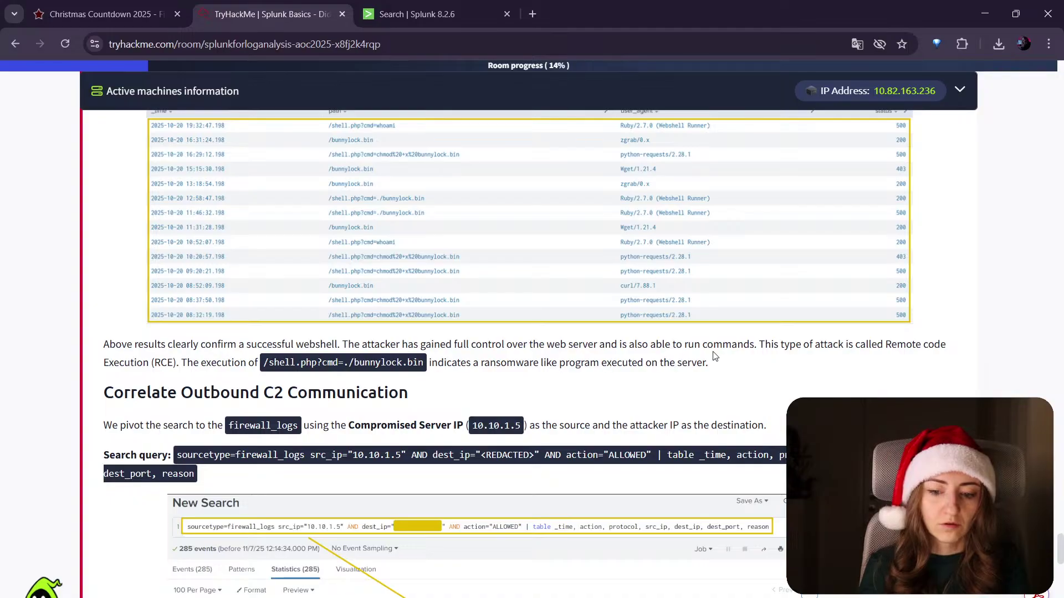
pyautogui.hotkey('ctrl', 'Tab')
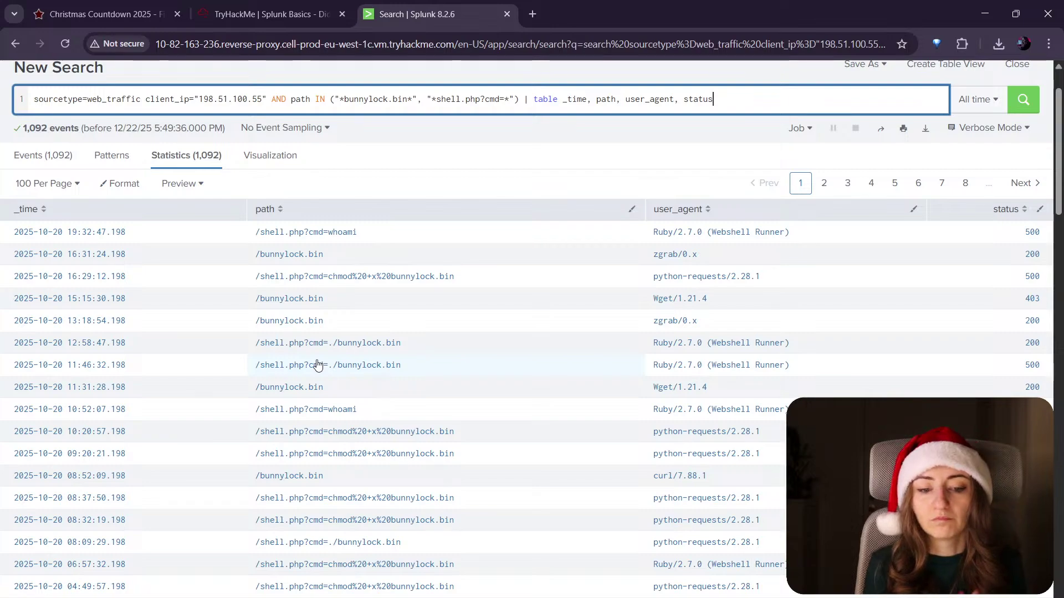
# Step: Search Google for "shell php" in a new tab, skim Acunetix's Web Shells 101 Using PHP article, and return to Splunk
pyautogui.click(532, 14)
pyautogui.write('shell php')
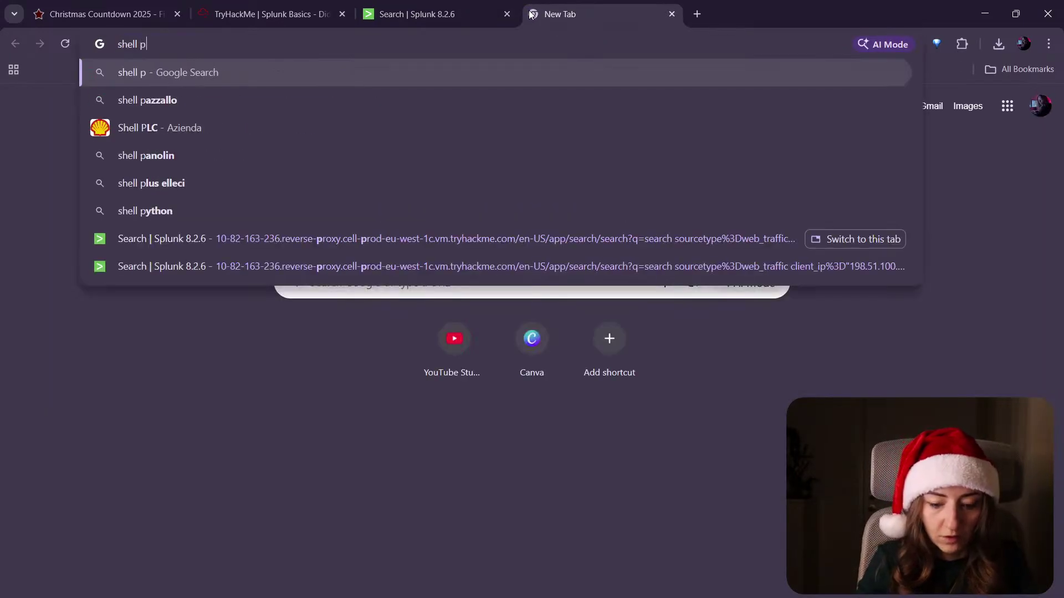
pyautogui.press('Return')
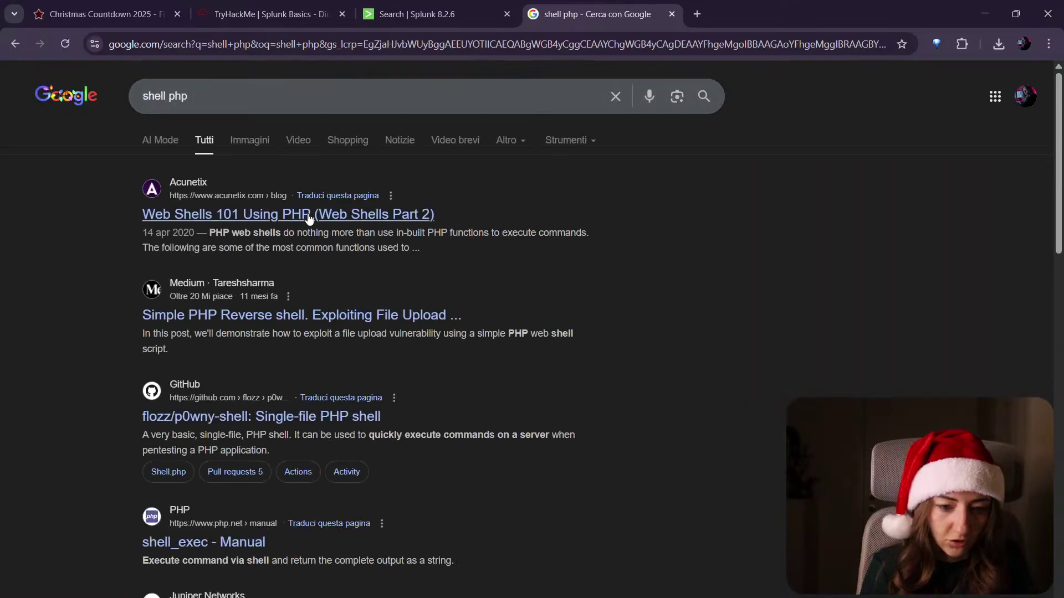
pyautogui.scroll(-15, 529, 407)
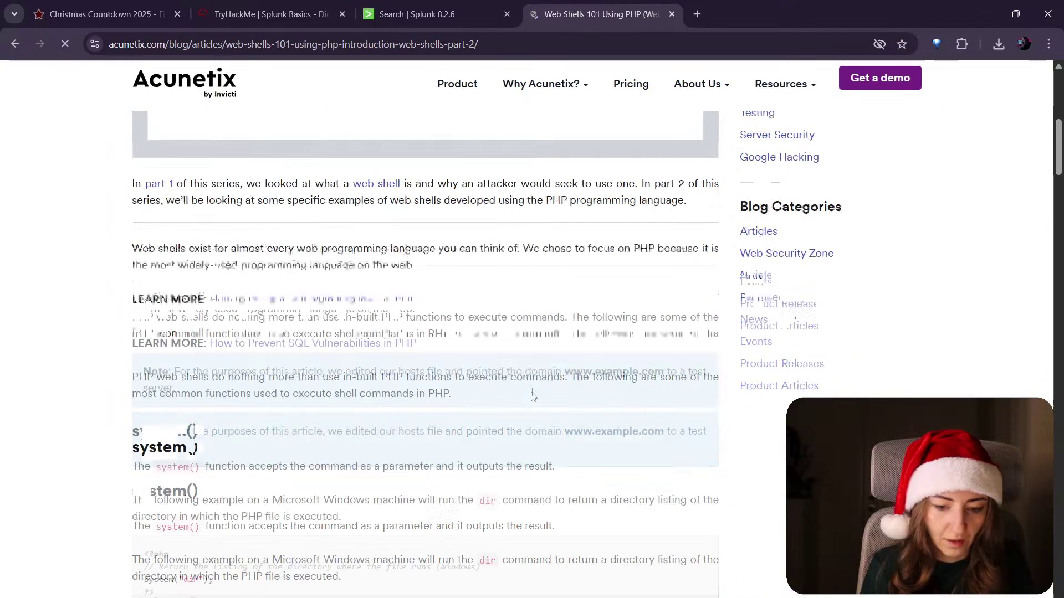
pyautogui.scroll(-9, 195, 393)
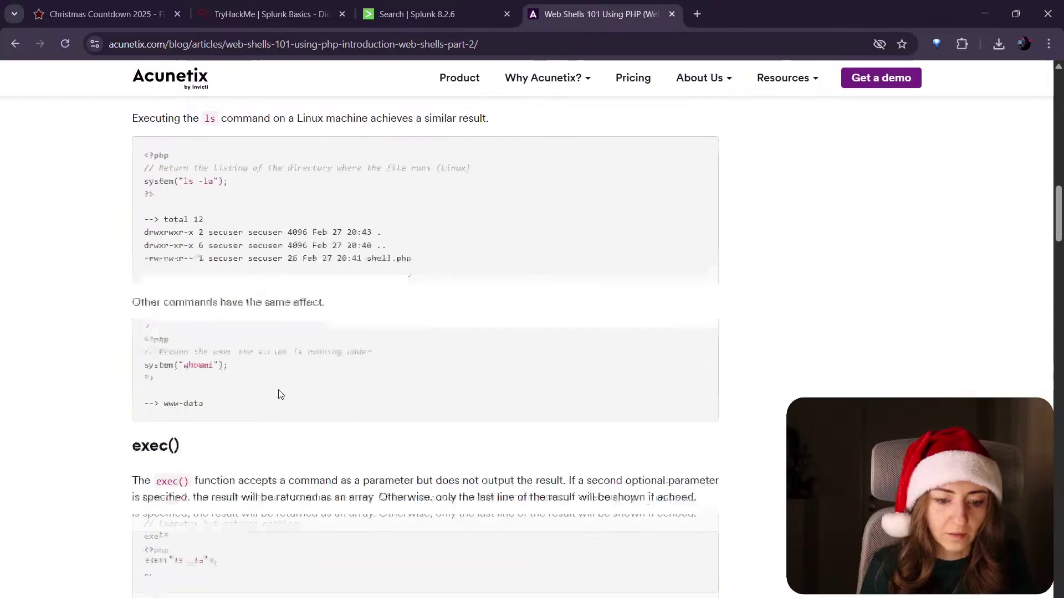
pyautogui.scroll(-3, 332, 368)
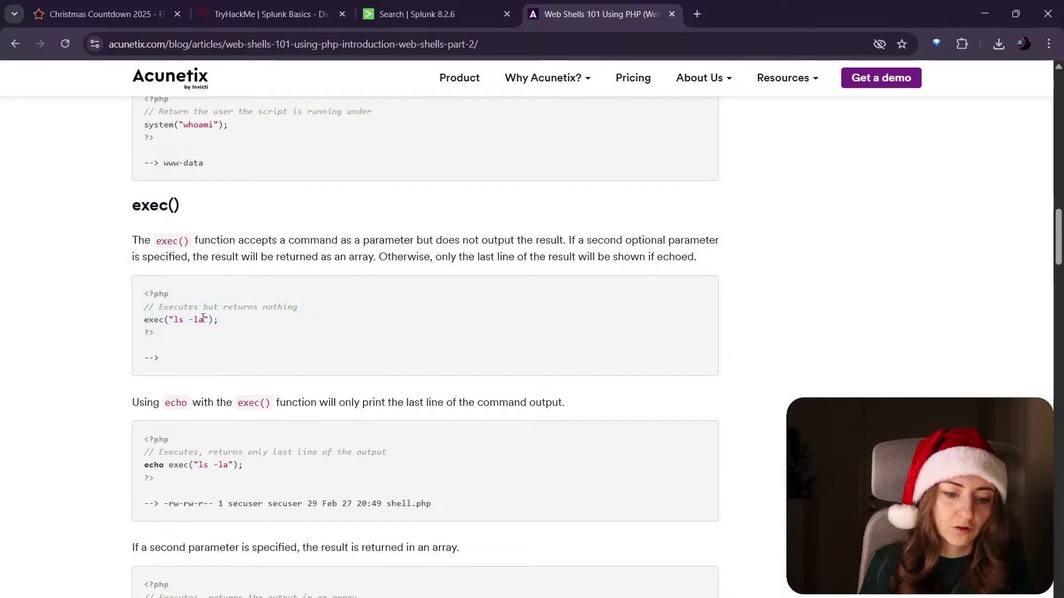
pyautogui.click(421, 14)
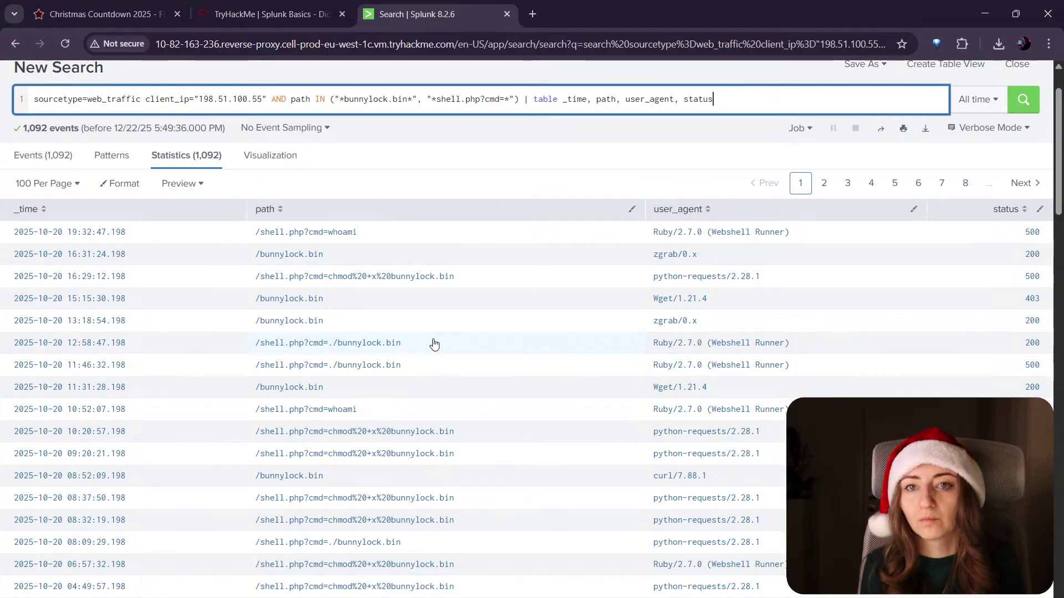
# Step: Read the guide's Correlate Outbound C2 Communication section and its firewall_logs search query
pyautogui.click(271, 13)
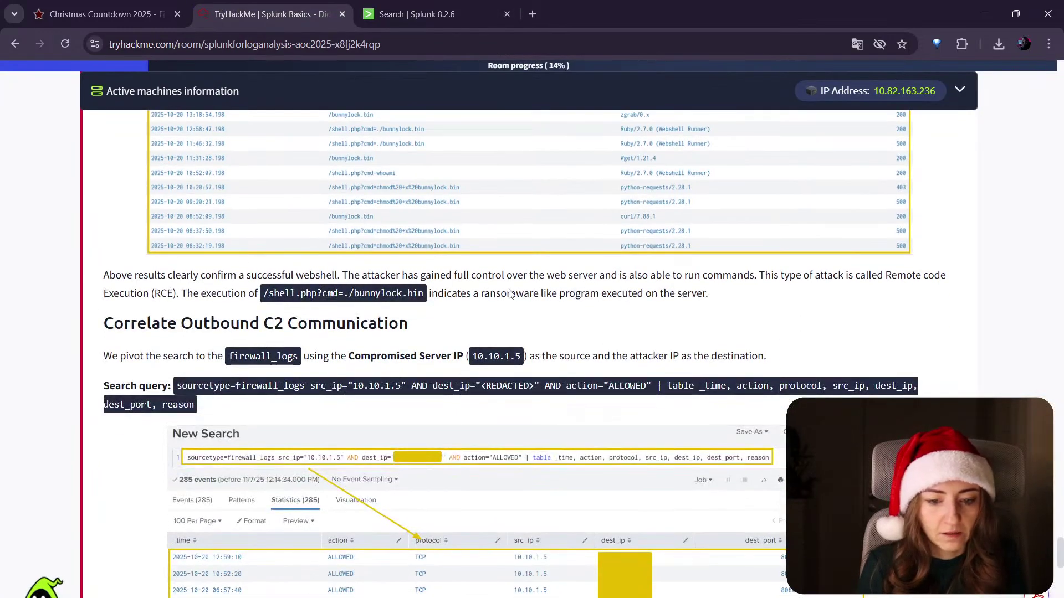
pyautogui.scroll(-1, 215, 327)
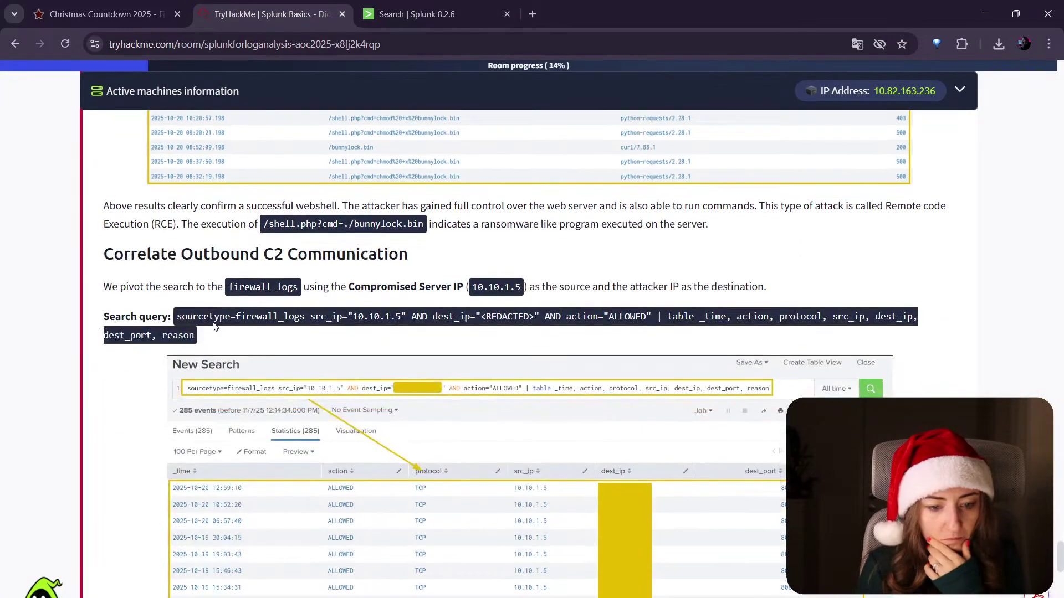
pyautogui.scroll(-1, 195, 305)
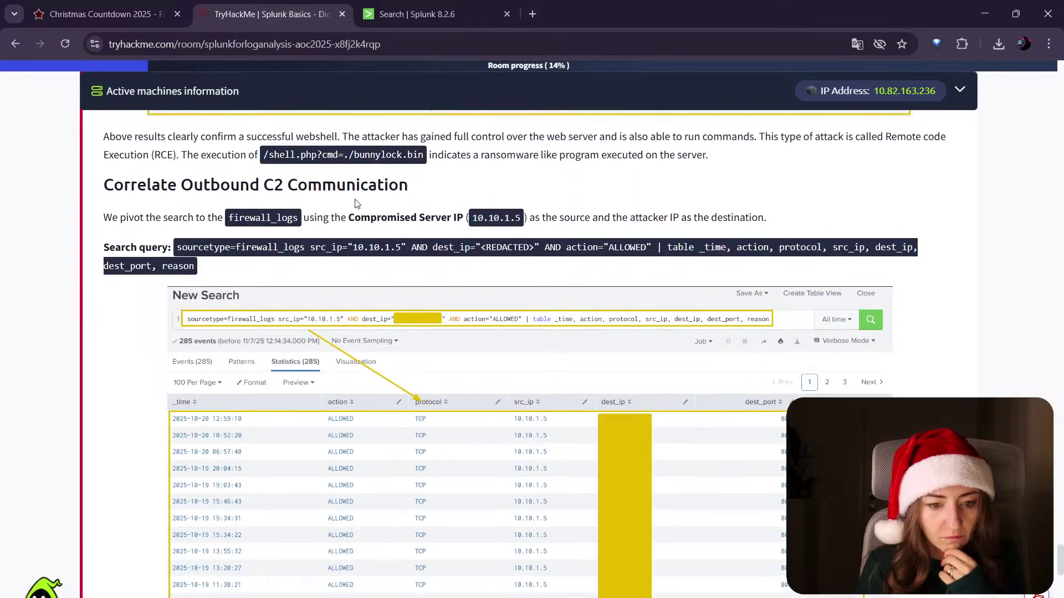
# Step: View the raw events of the bunnylock and shell.php search in Splunk and inspect the values of the sourcetype field
pyautogui.hotkey('ctrl', 'Tab')
pyautogui.scroll(1, 12, 218)
pyautogui.click(53, 225)
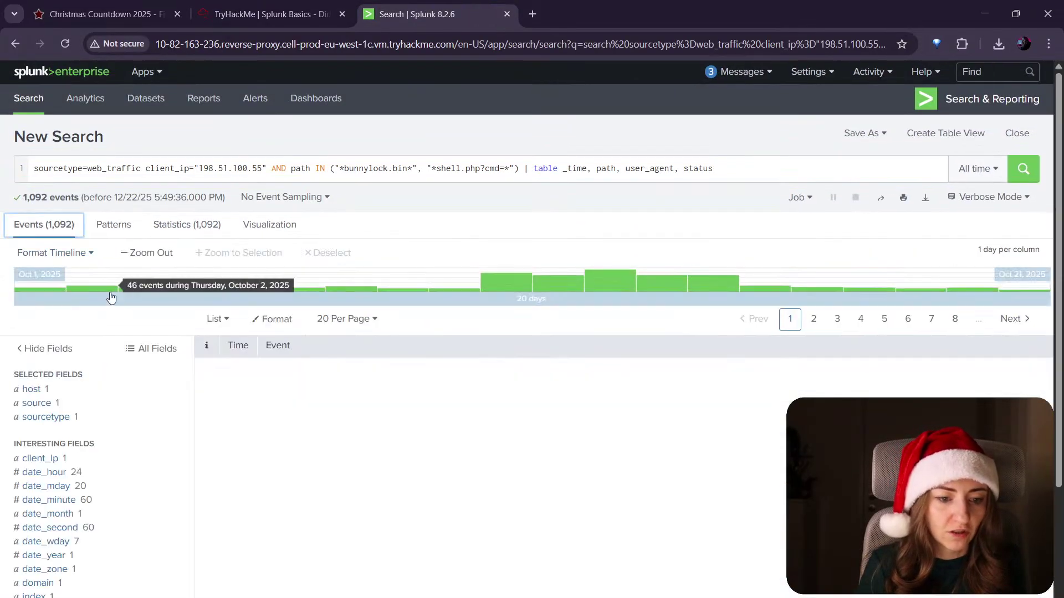
pyautogui.click(46, 417)
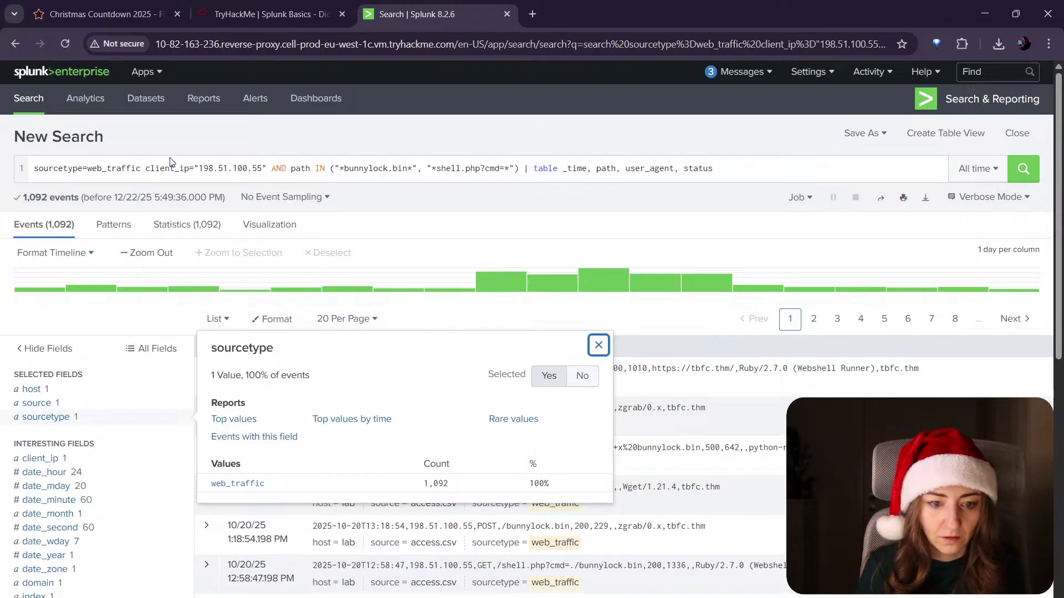
# Step: Replace the whole Splunk query with index=main and run the search
pyautogui.click(130, 165)
pyautogui.moveTo(87, 168); pyautogui.dragTo(959, 166)
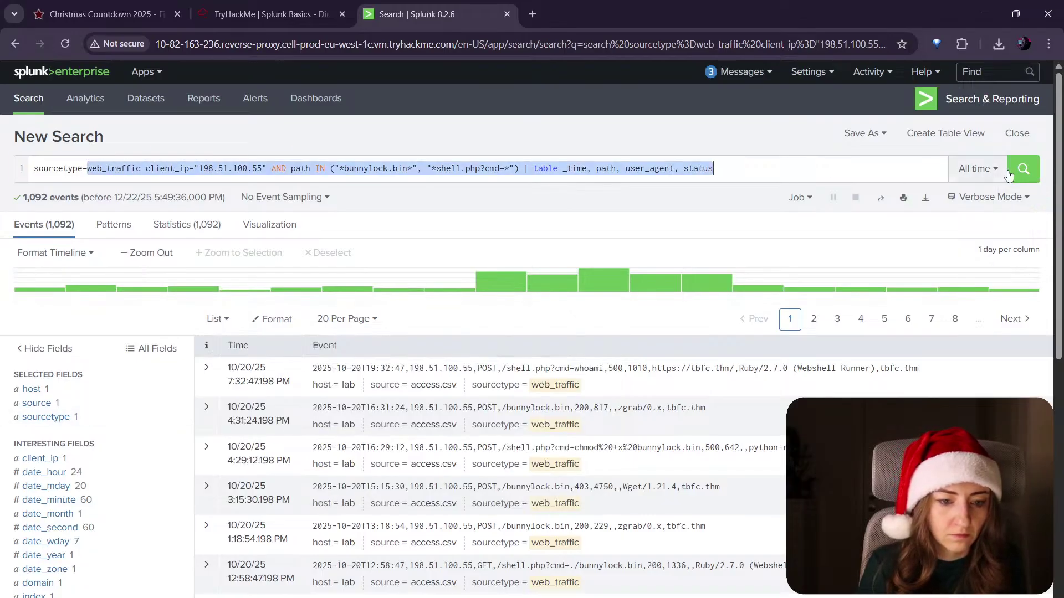
pyautogui.press('BackSpace')
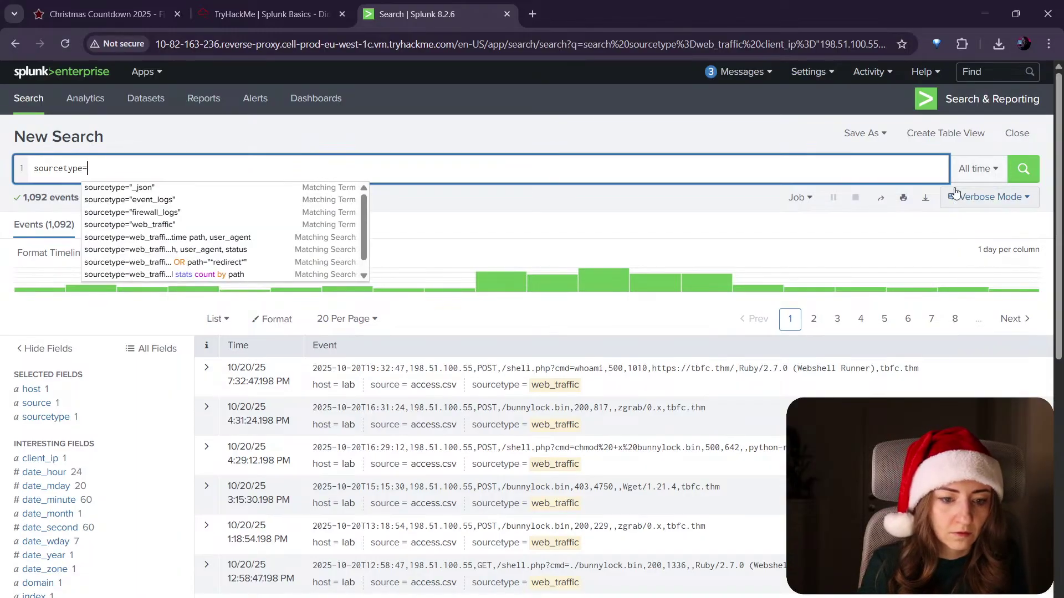
pyautogui.hotkey('ctrl', 'a')
pyautogui.write('index')
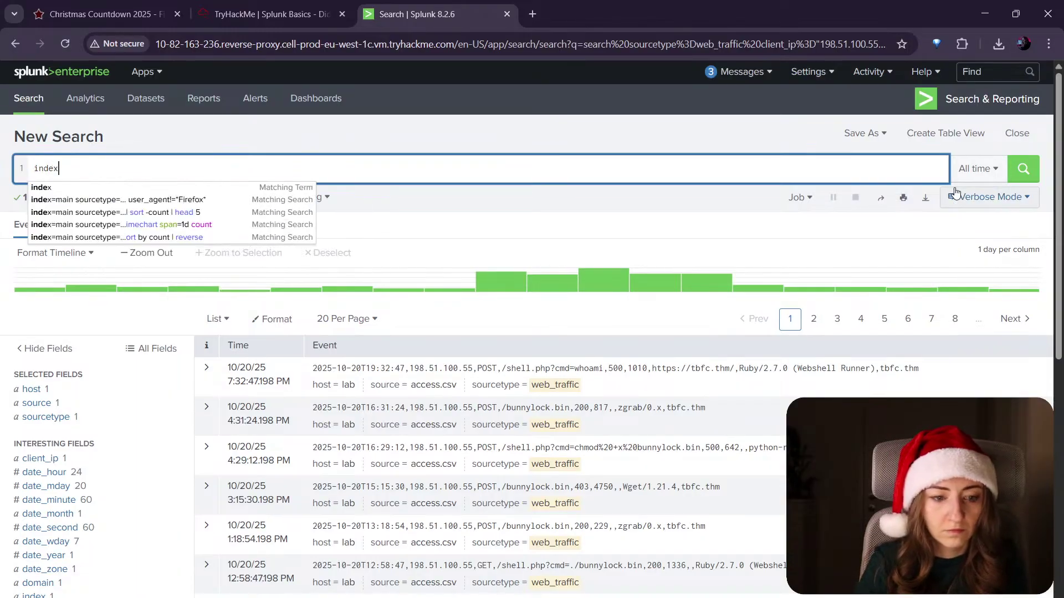
pyautogui.press('BackSpace')
pyautogui.write('=main')
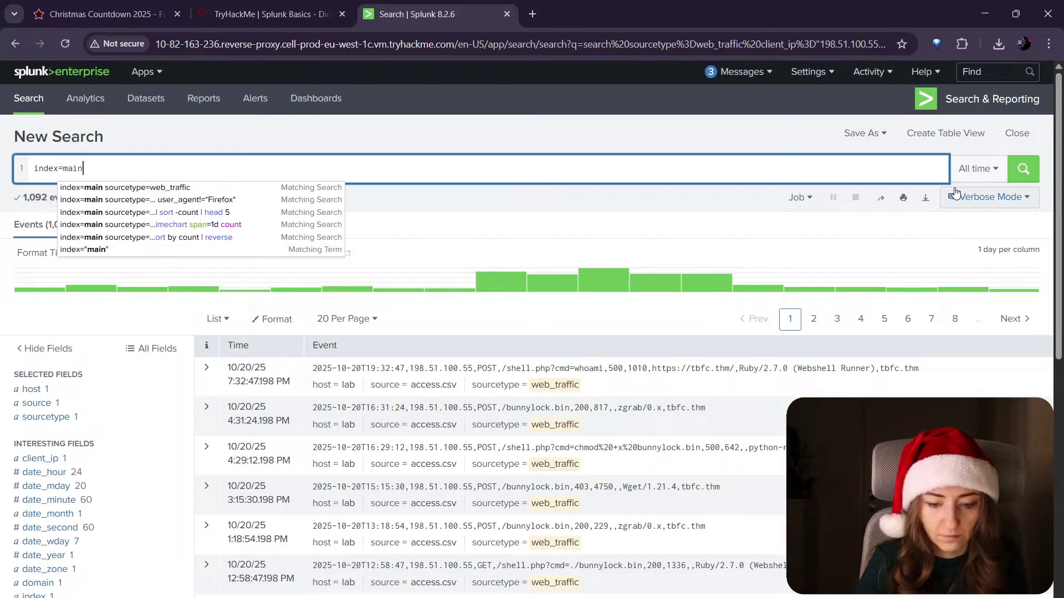
pyautogui.press('Return')
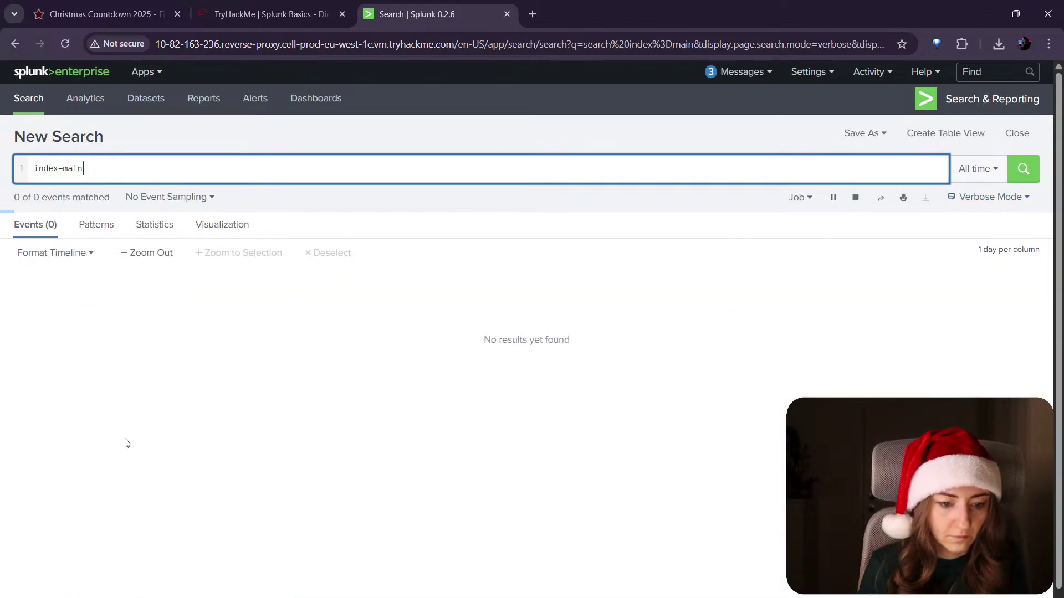
# Step: Filter the index=main events to the firewall_logs sourcetype and look over the matching entries
pyautogui.click(68, 418)
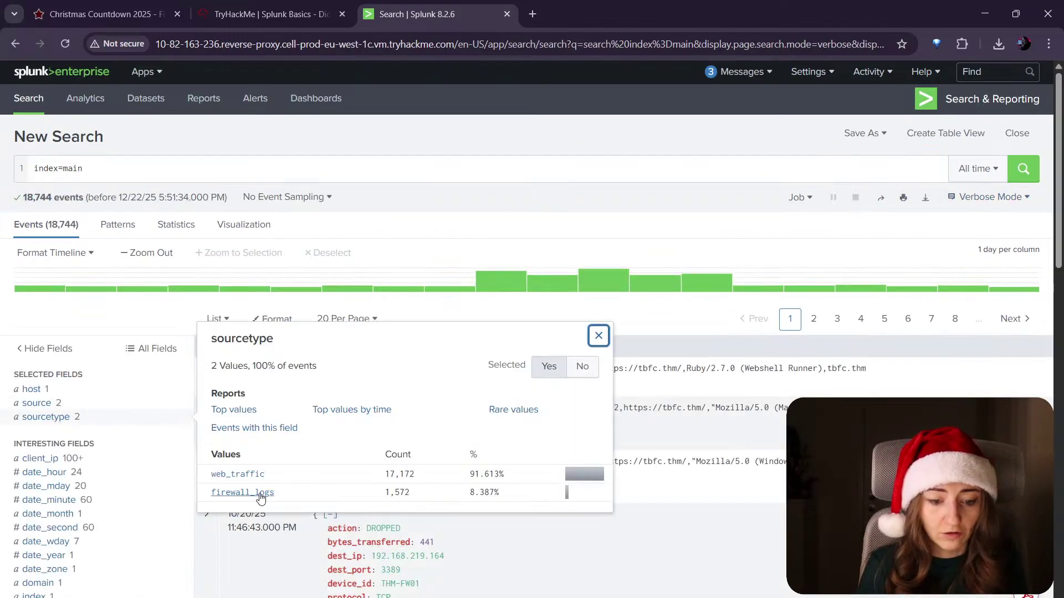
pyautogui.click(243, 493)
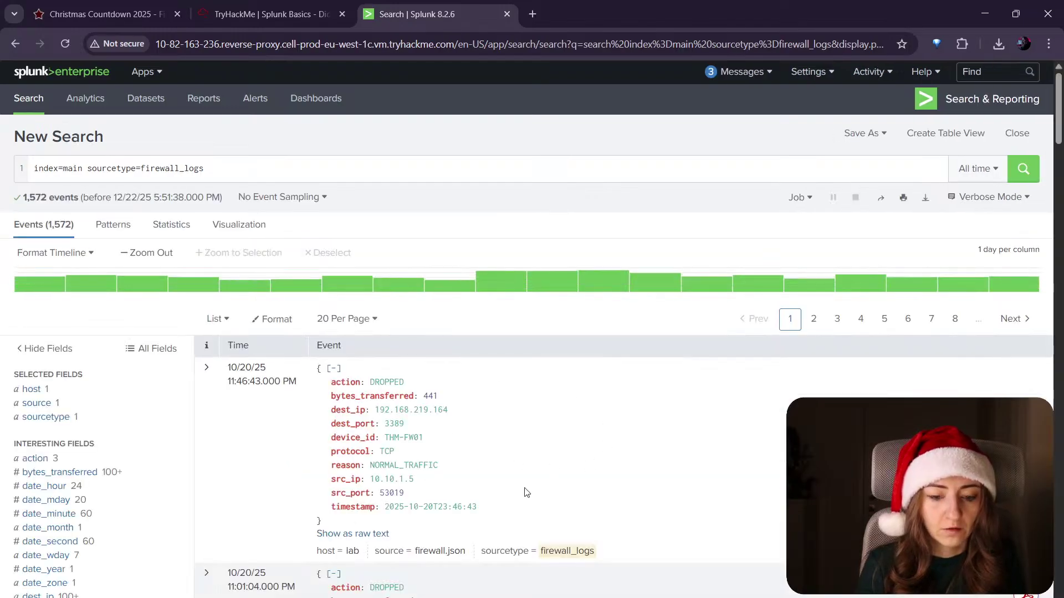
pyautogui.scroll(-1, 527, 493)
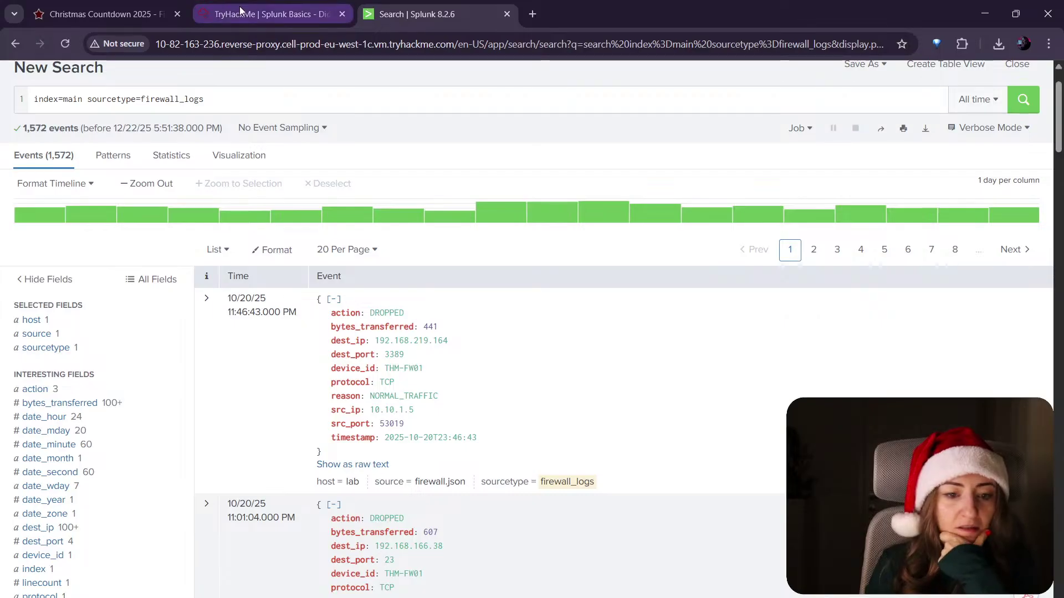
# Step: Add the guide's src_ip, dest_ip, action="ALLOWED" and table clauses to the firewall_logs query, remove index=main, and run it
pyautogui.click(269, 14)
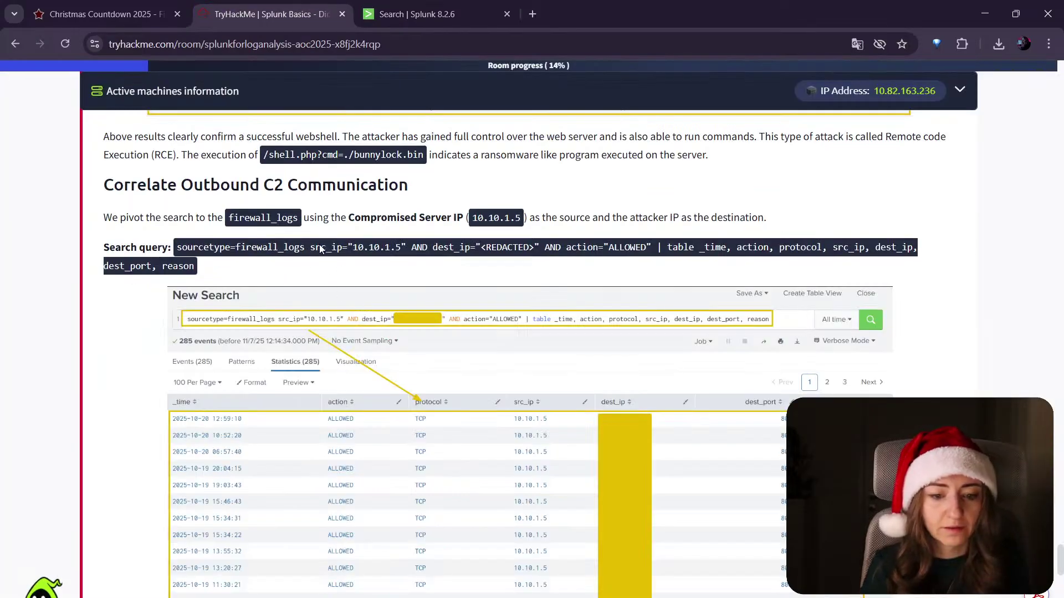
pyautogui.moveTo(307, 247); pyautogui.dragTo(194, 267)
pyautogui.hotkey('ctrl', 'c')
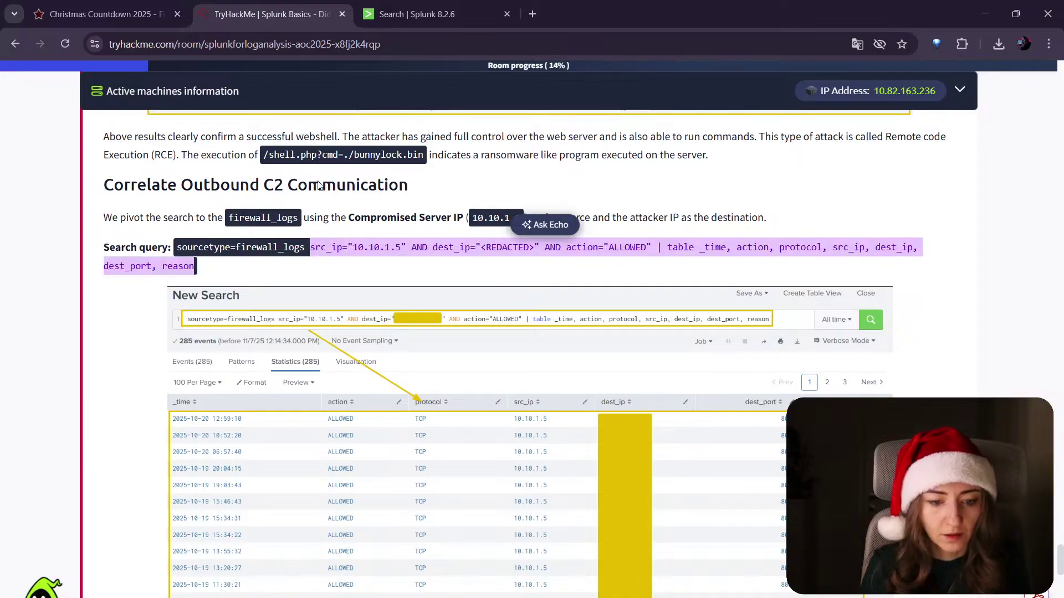
pyautogui.click(410, 14)
pyautogui.click(278, 103)
pyautogui.hotkey('ctrl', 'v')
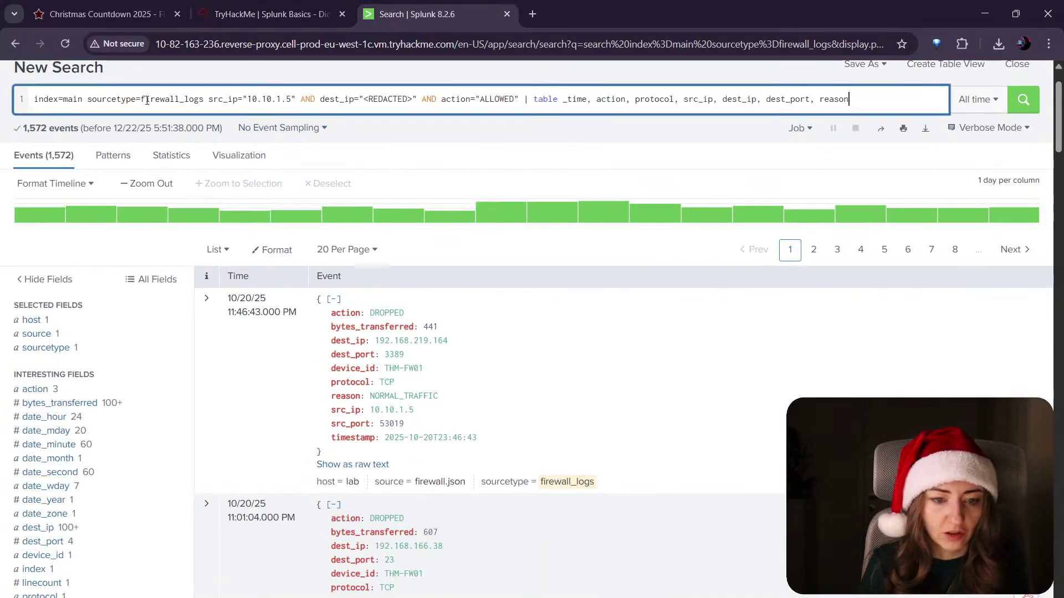
pyautogui.moveTo(88, 98); pyautogui.dragTo(33, 98)
pyautogui.press('BackSpace')
pyautogui.press('Return')
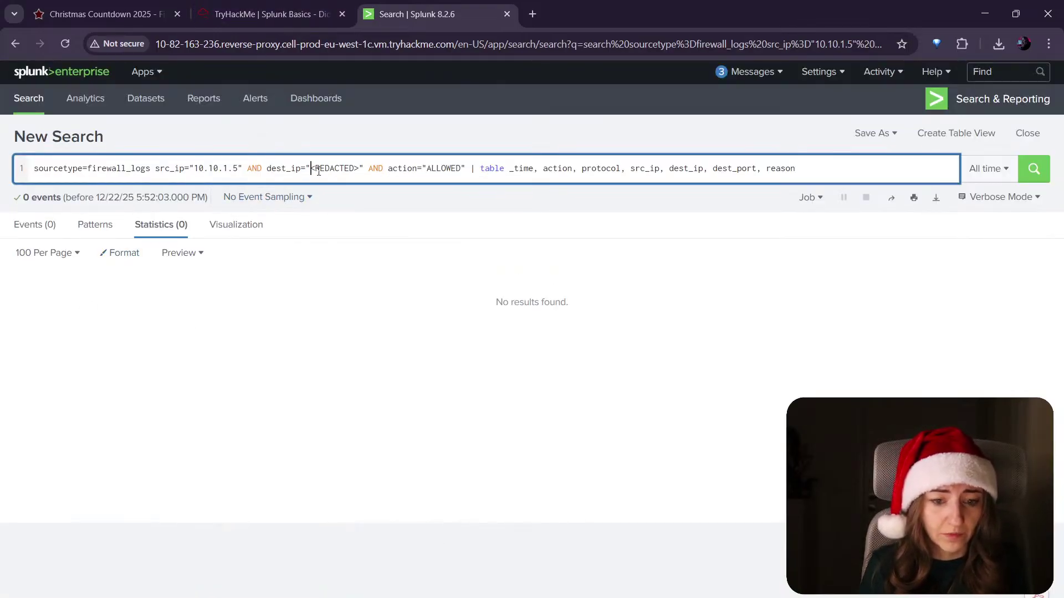
# Step: Copy the attacker IP 198.51.100.55 from the earlier web_traffic query and put it in place of <REDACTED> as dest_ip in the firewall_logs query
pyautogui.moveTo(309, 168); pyautogui.dragTo(355, 168)
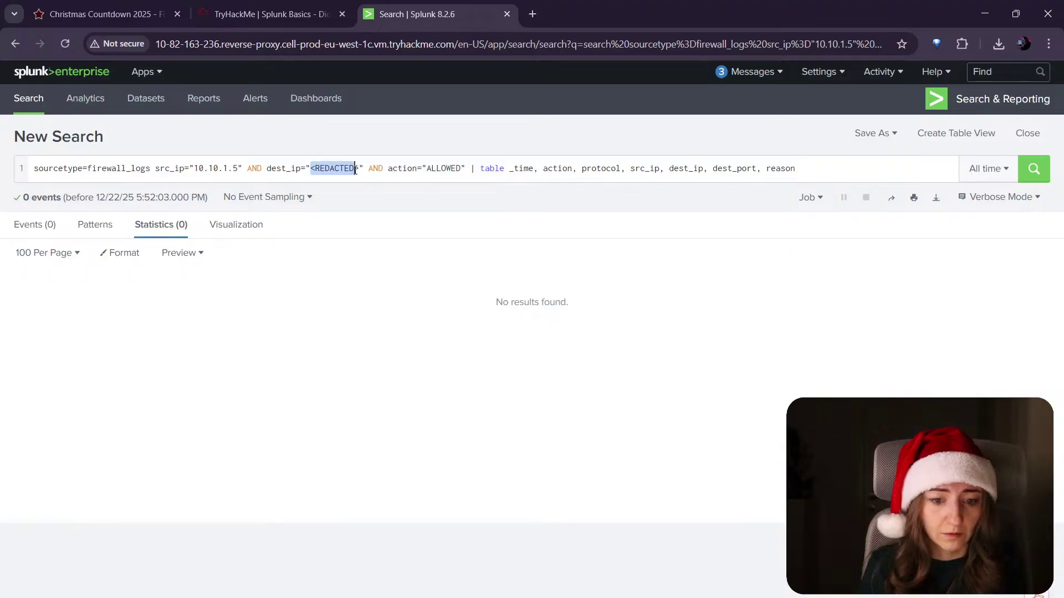
pyautogui.click(15, 45)
pyautogui.click(15, 44)
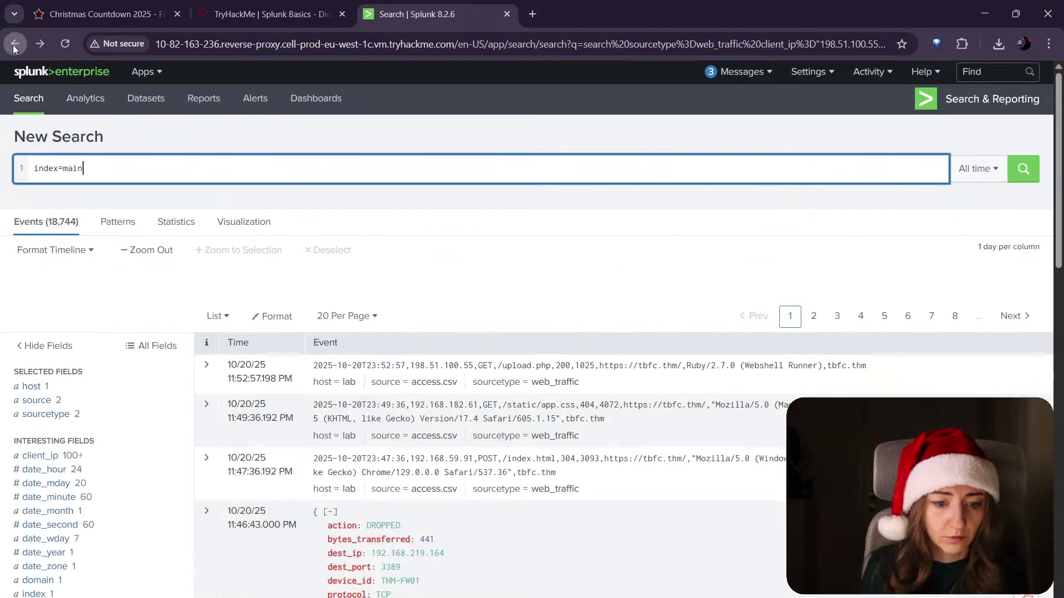
pyautogui.click(15, 45)
pyautogui.moveTo(261, 171); pyautogui.dragTo(200, 169)
pyautogui.click(45, 45)
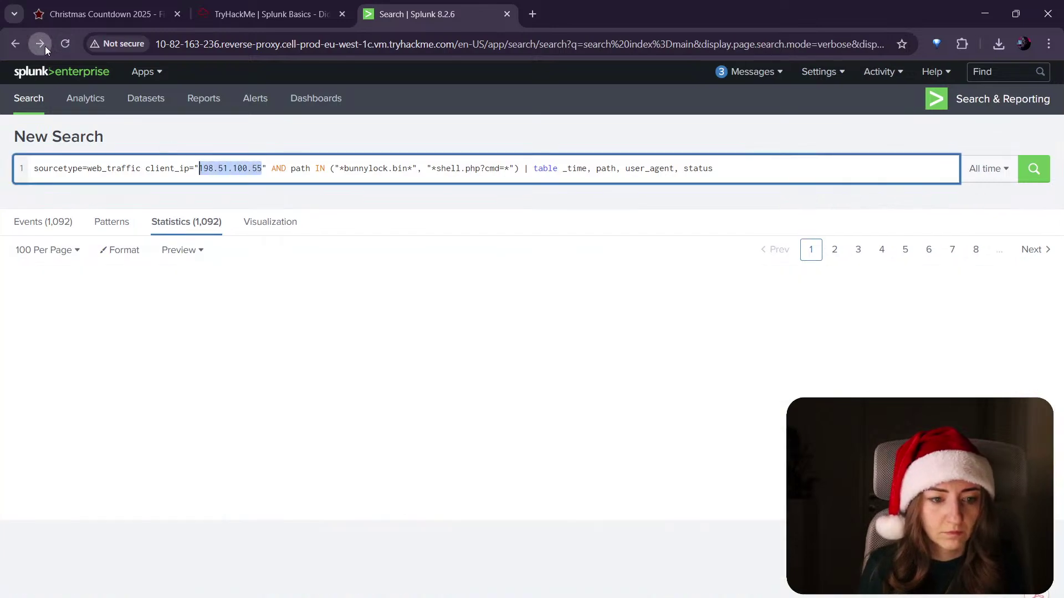
pyautogui.moveTo(307, 167)
pyautogui.mouseDown()
pyautogui.moveTo(360, 168)
pyautogui.moveTo(314, 165)
pyautogui.mouseUp()
pyautogui.hotkey('ctrl', 'v')
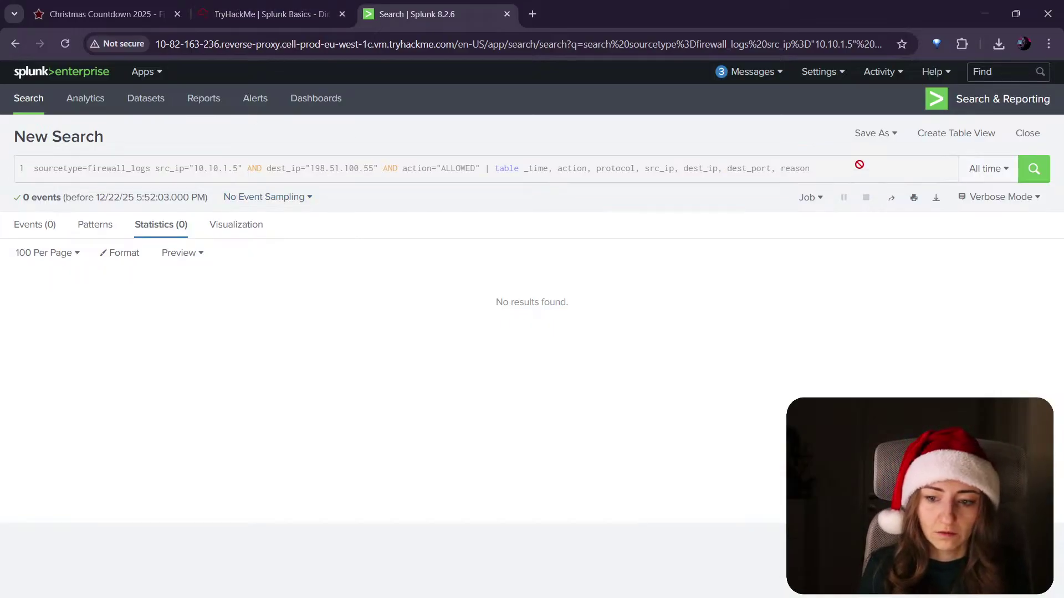
# Step: Try to run the firewall_logs query with dest_ip 198.51.100.55, stepping back to the previous search page and submitting it again
pyautogui.click(19, 171)
pyautogui.moveTo(41, 173); pyautogui.dragTo(51, 166)
pyautogui.click(15, 43)
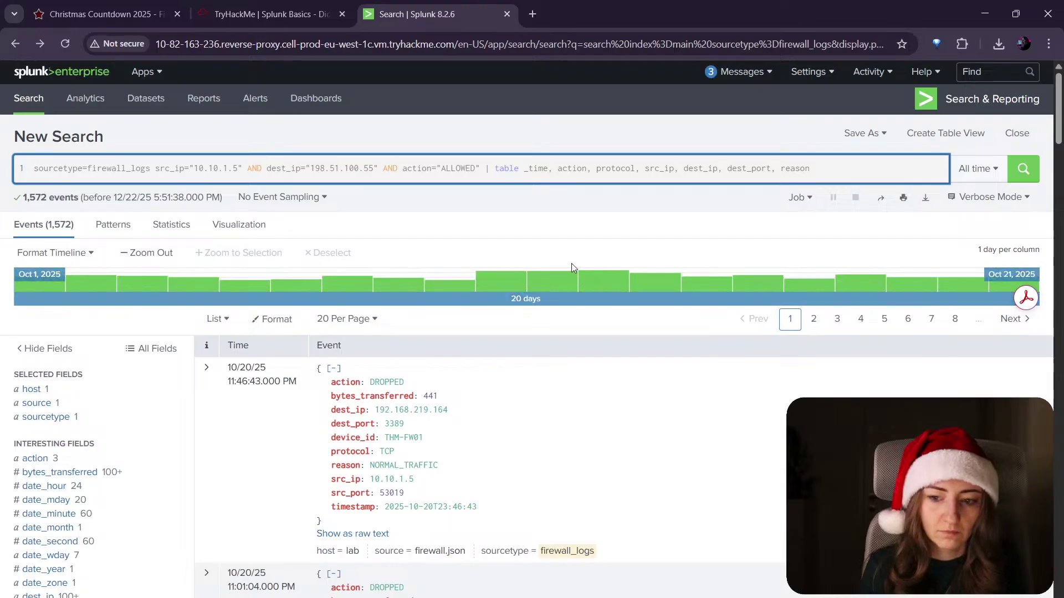
pyautogui.click(1022, 171)
pyautogui.click(1022, 172)
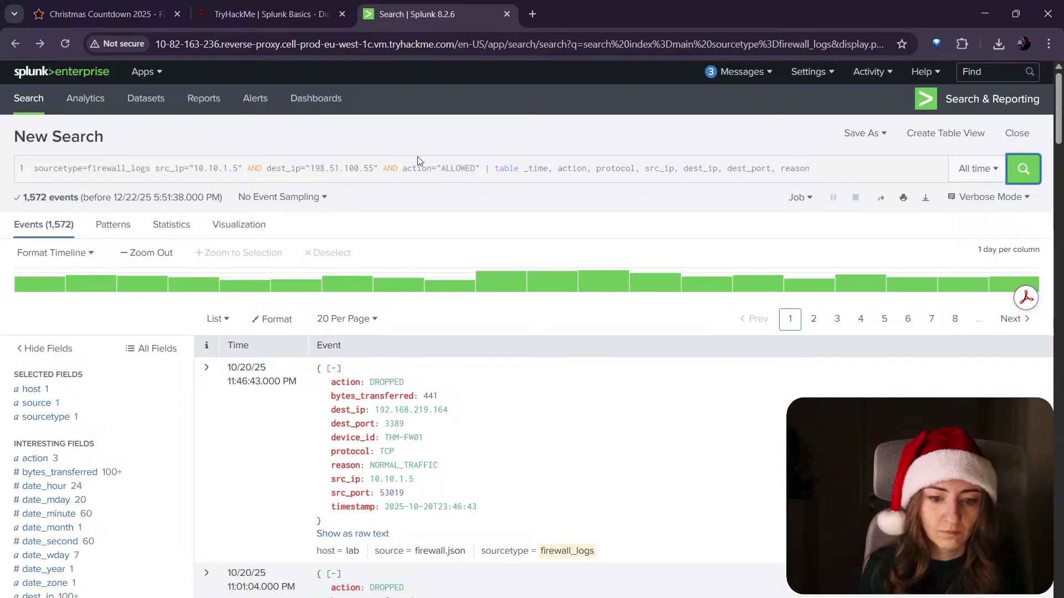
# Step: Check the guide's Correlate Outbound C2 Communication section, and look through the patterns, statistics, visualization and events views of the Splunk search
pyautogui.click(298, 8)
pyautogui.click(639, 240)
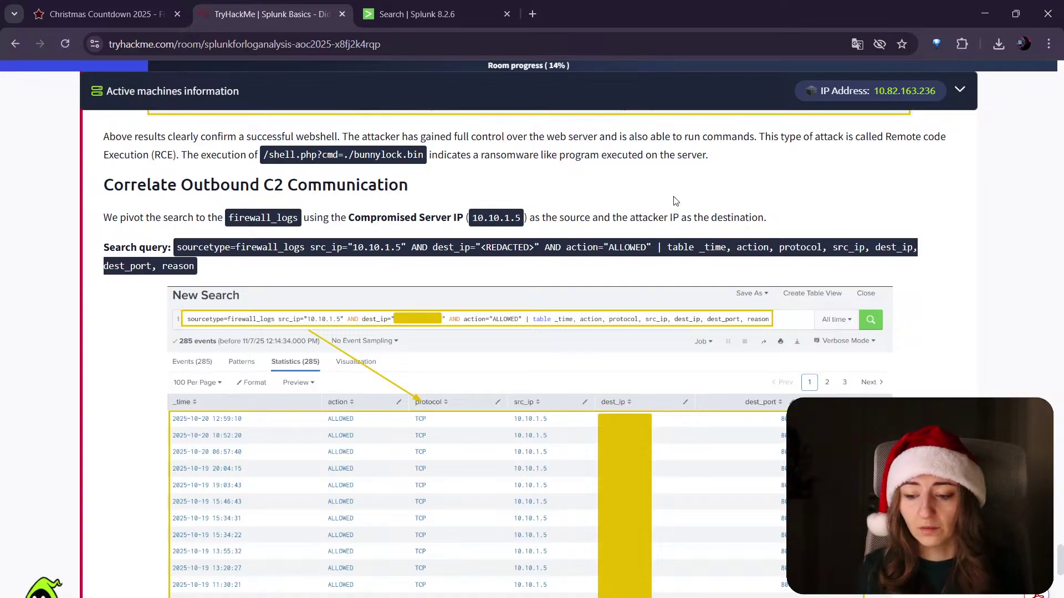
pyautogui.scroll(-1, 681, 207)
pyautogui.click(426, 8)
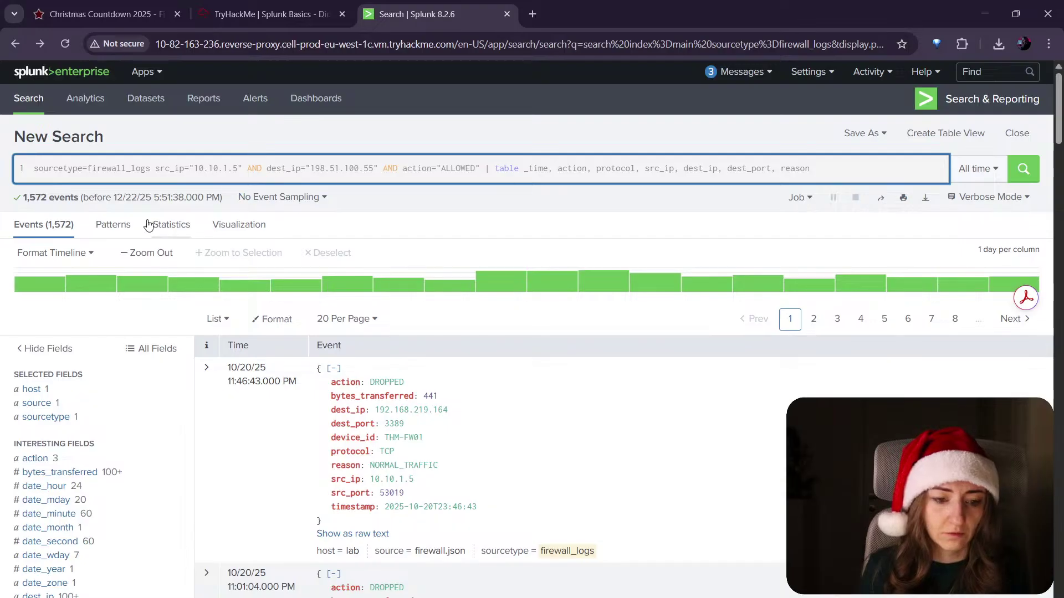
pyautogui.click(135, 236)
pyautogui.click(177, 228)
pyautogui.click(252, 228)
pyautogui.click(129, 225)
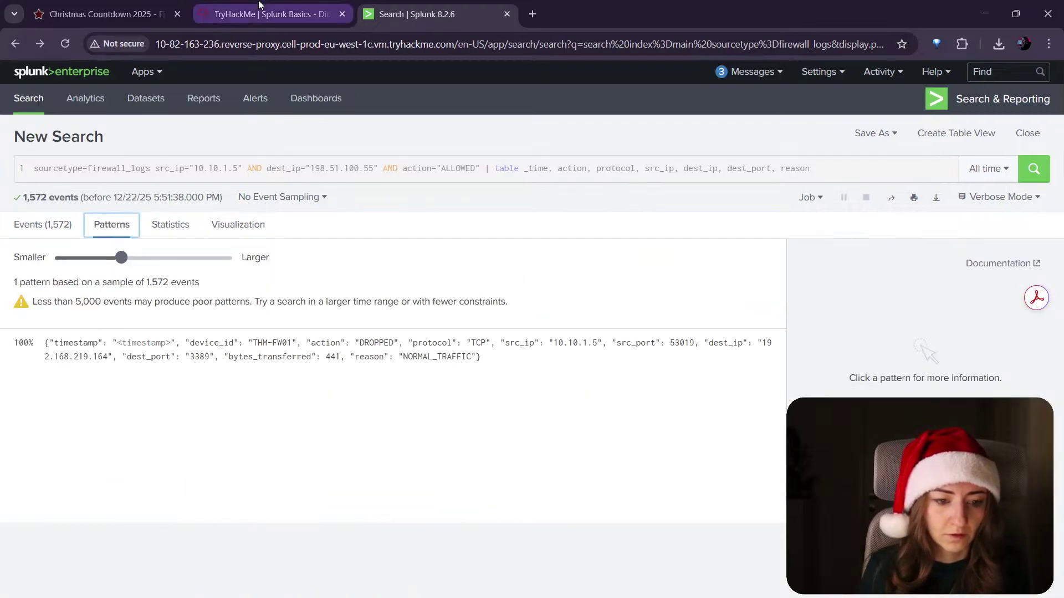
pyautogui.click(55, 236)
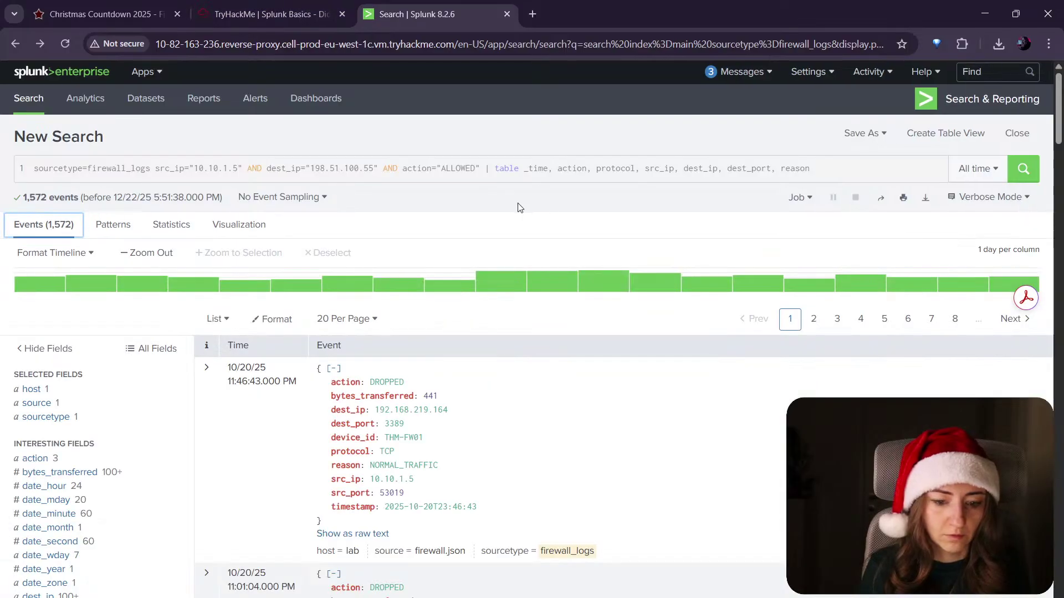
# Step: Compare the guide's example firewall_logs query and output with the query and statistics view in Splunk
pyautogui.click(291, 7)
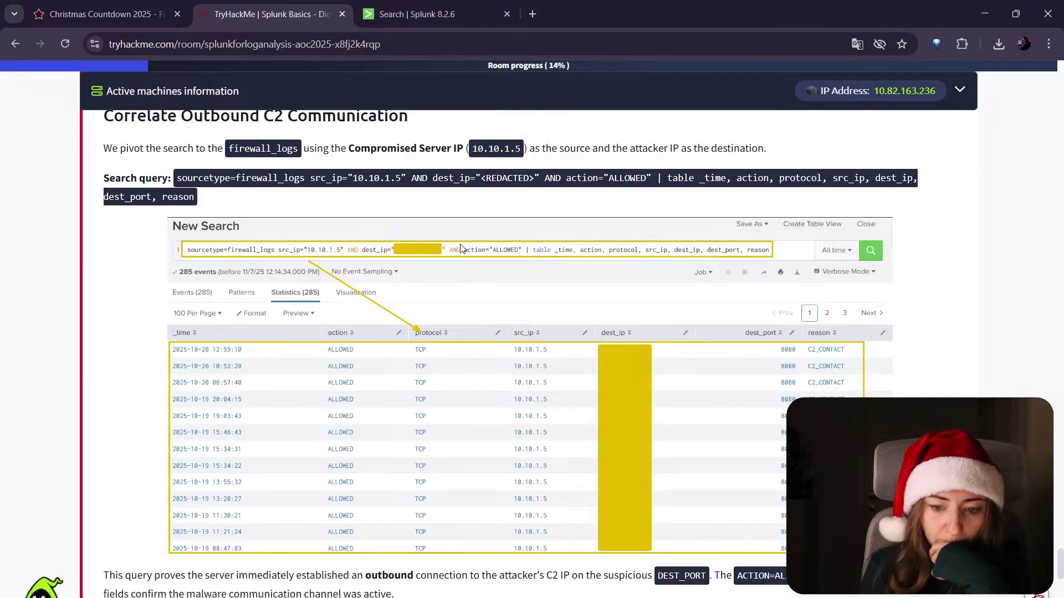
pyautogui.scroll(-1, 459, 251)
pyautogui.scroll(1, 460, 252)
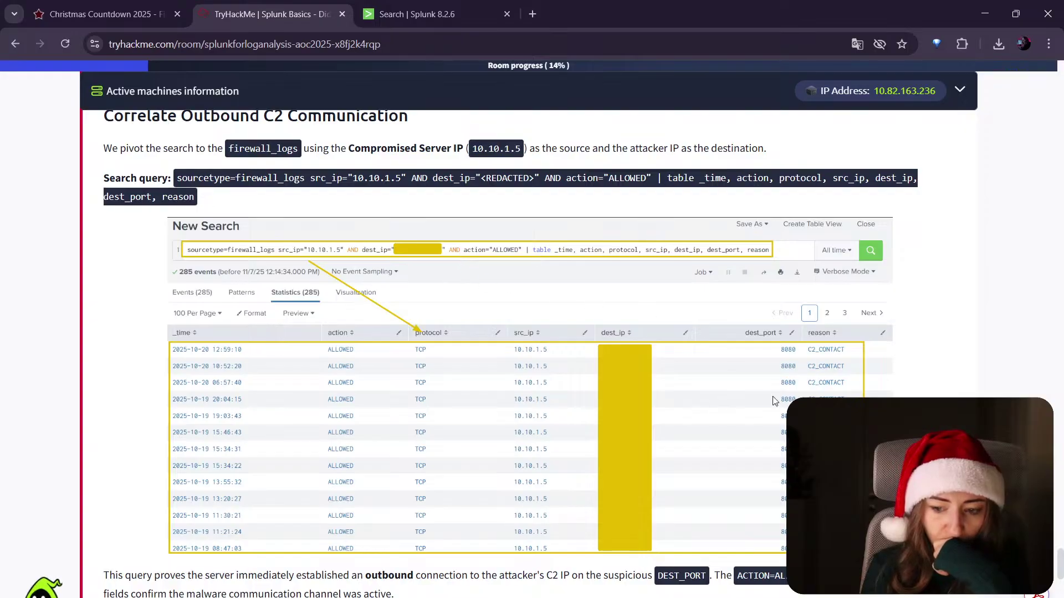
pyautogui.click(490, 13)
pyautogui.scroll(-3, 552, 221)
pyautogui.scroll(3, 552, 222)
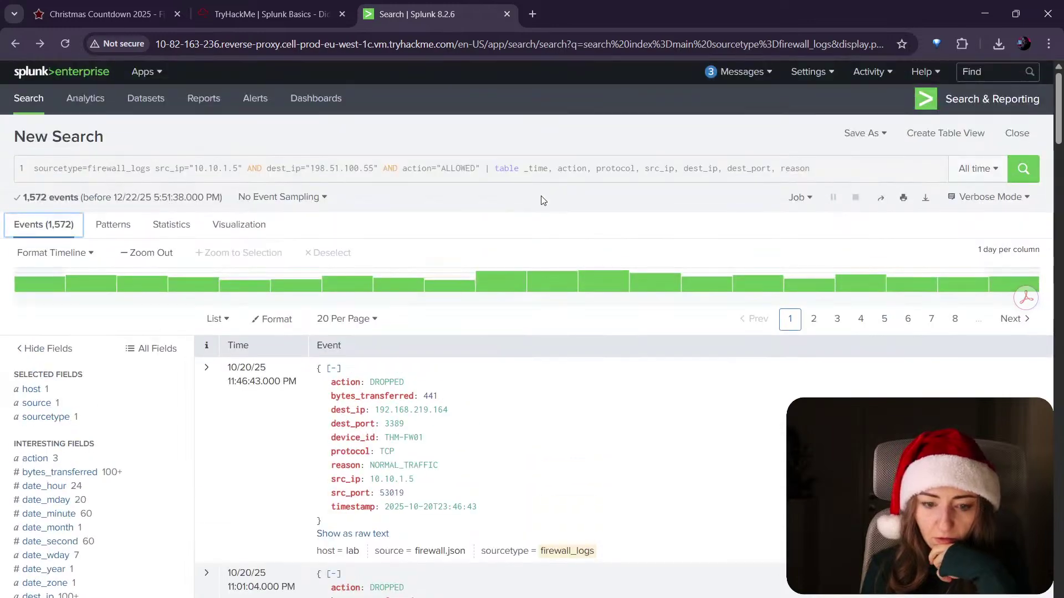
pyautogui.click(777, 169)
pyautogui.click(271, 14)
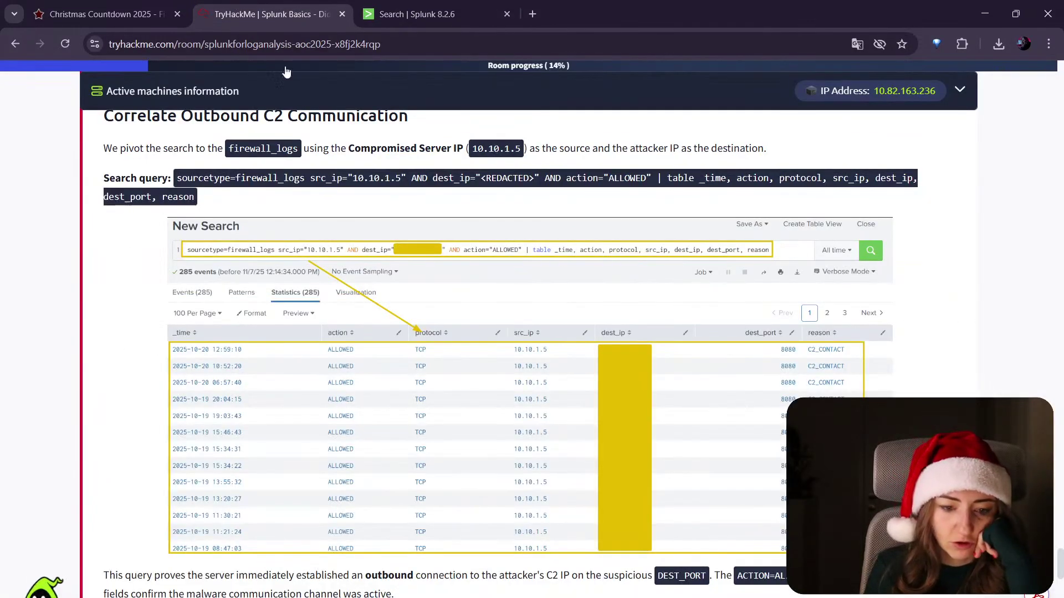
pyautogui.click(410, 14)
pyautogui.click(176, 227)
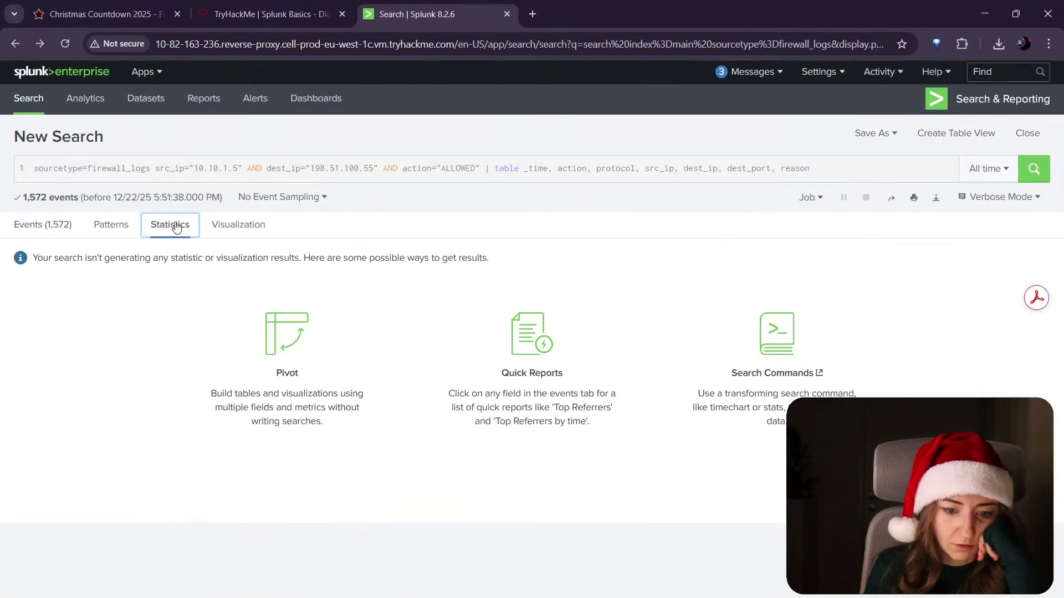
# Step: Reload the Splunk search page, replace its query with the firewall_logs table query for src_ip 10.10.1.5, dest_ip 198.51.100.55 and action ALLOWED, and run it
pyautogui.click(586, 163)
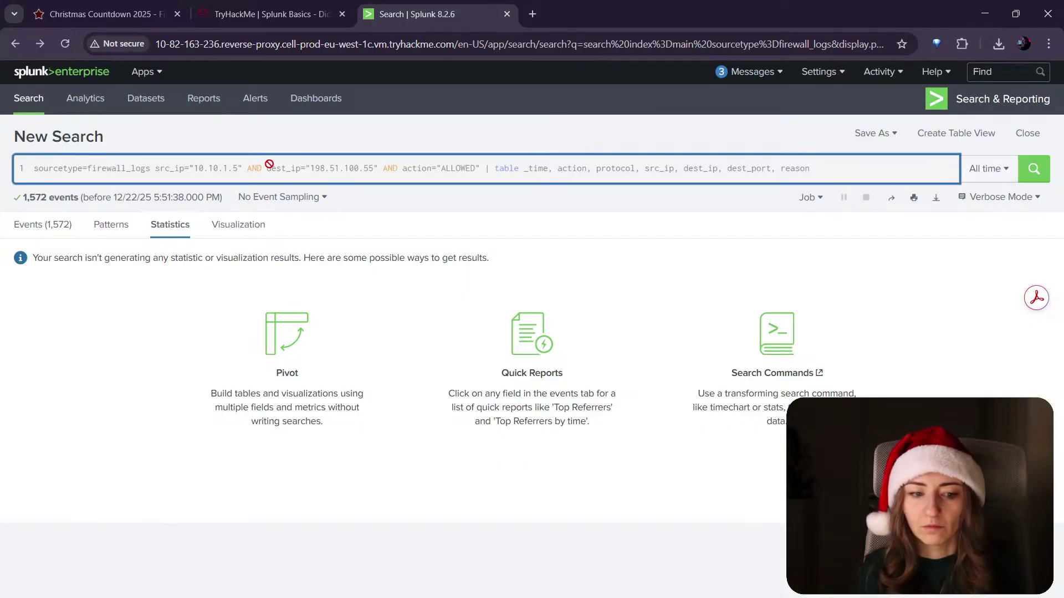
pyautogui.click(278, 53)
pyautogui.press('Return')
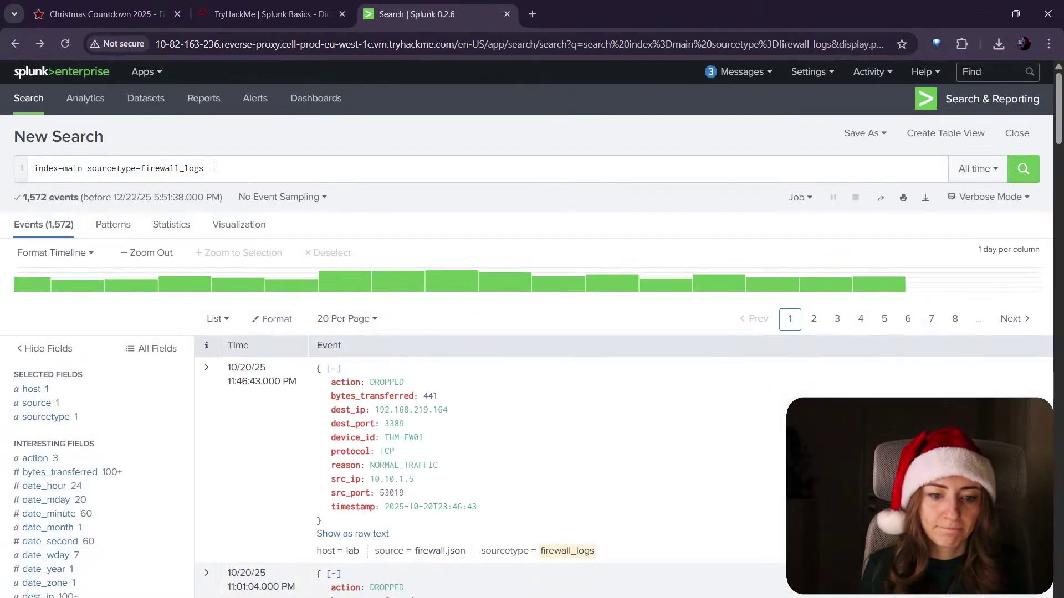
pyautogui.click(214, 166)
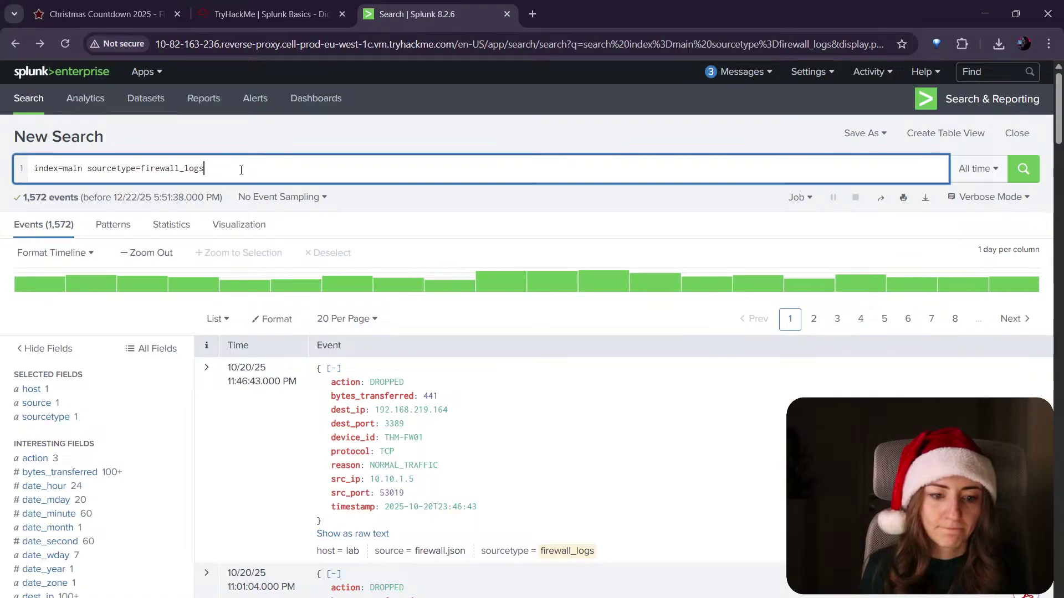
pyautogui.hotkey('ctrl', 'a')
pyautogui.hotkey('ctrl', 'a')
pyautogui.click(260, 164)
pyautogui.hotkey('ctrl', 'a')
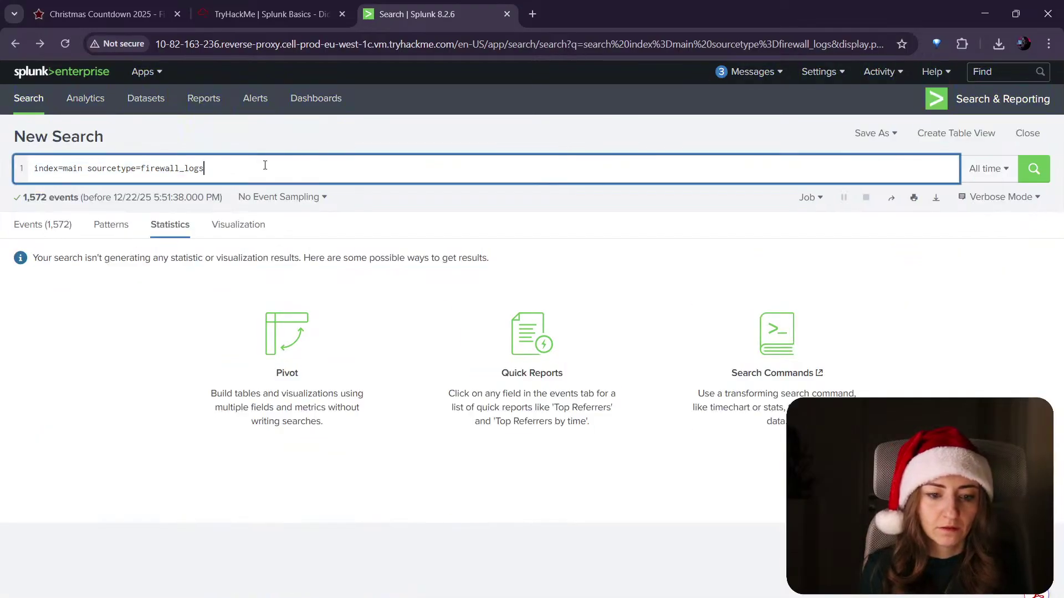
pyautogui.write('index=main sourcetype=firewall_logs src_ip="10.10.1.5" AND dest_ip="198.51.100.55" AND action="ALLOWED" | table _time, action, protocol, src_ip, dest_ip, dest_port, reason')
pyautogui.press('Return')
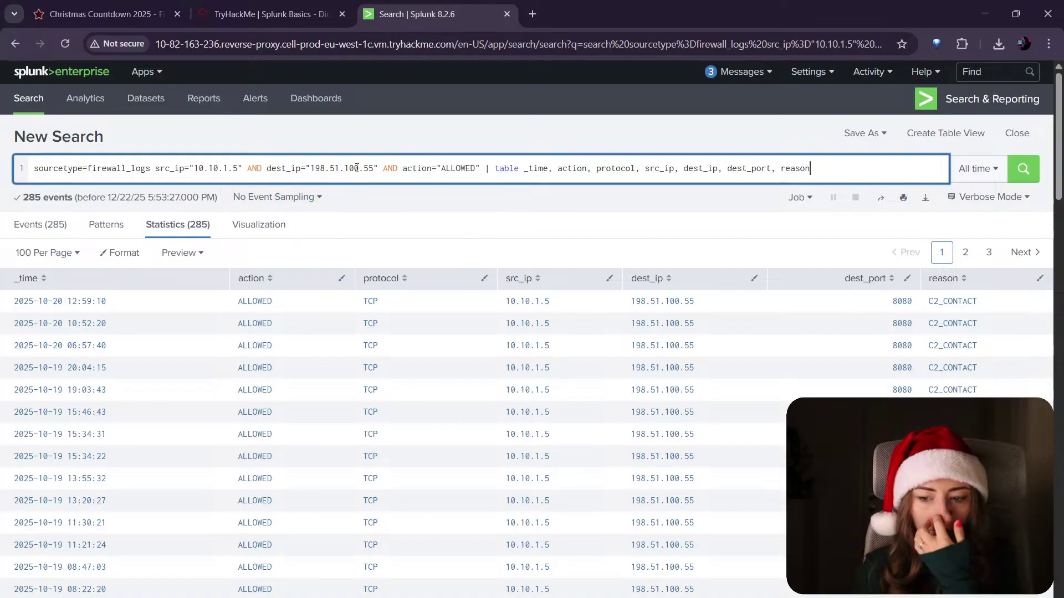
# Step: Look over the outbound connections table in Splunk and check it against the guide's C2 communication explanation
pyautogui.click(225, 4)
pyautogui.click(482, 16)
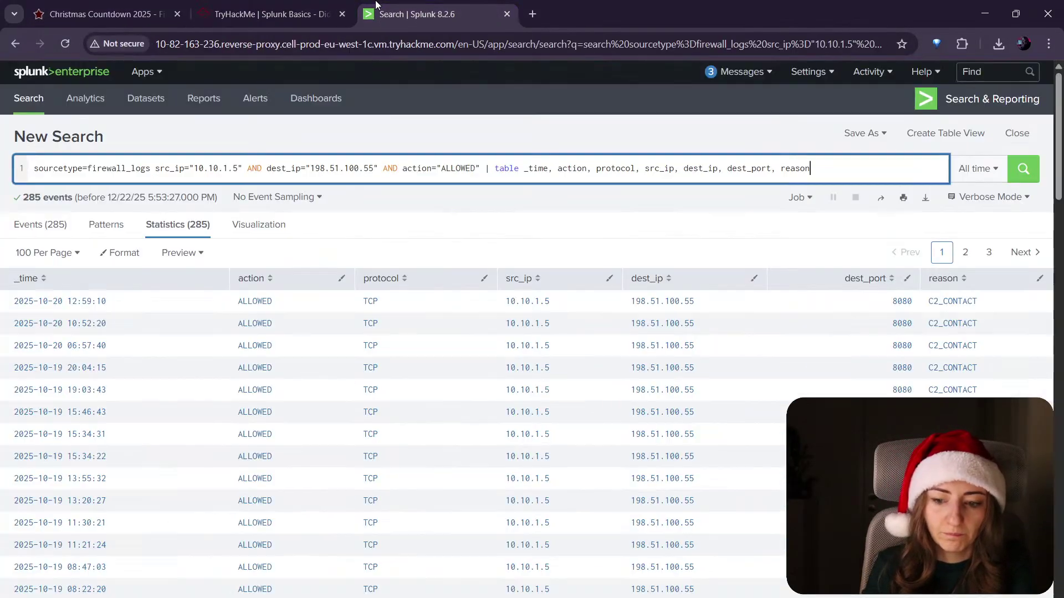
pyautogui.scroll(-10, 230, 301)
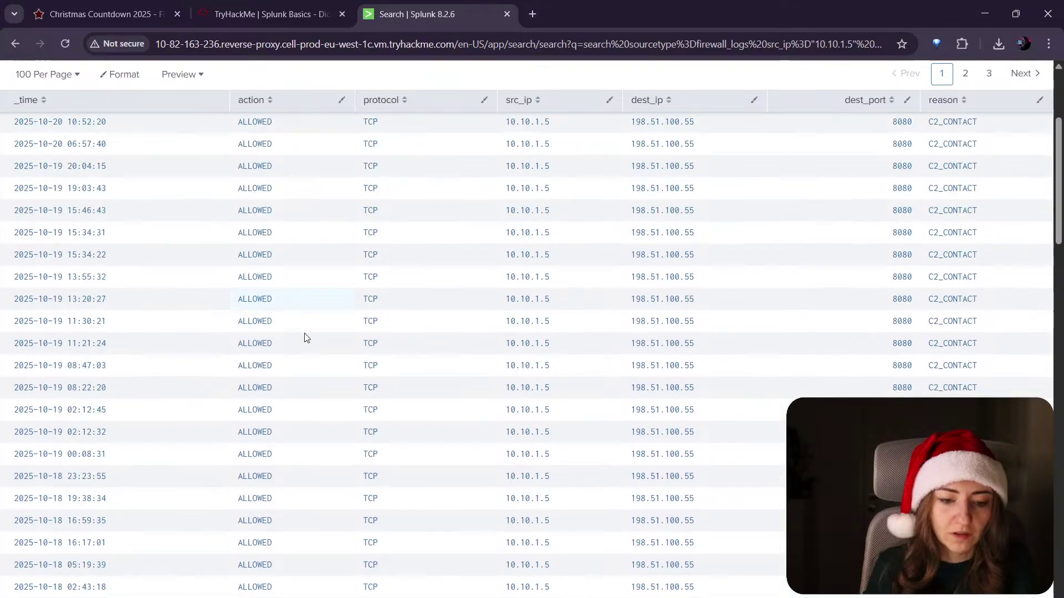
pyautogui.scroll(10, 293, 568)
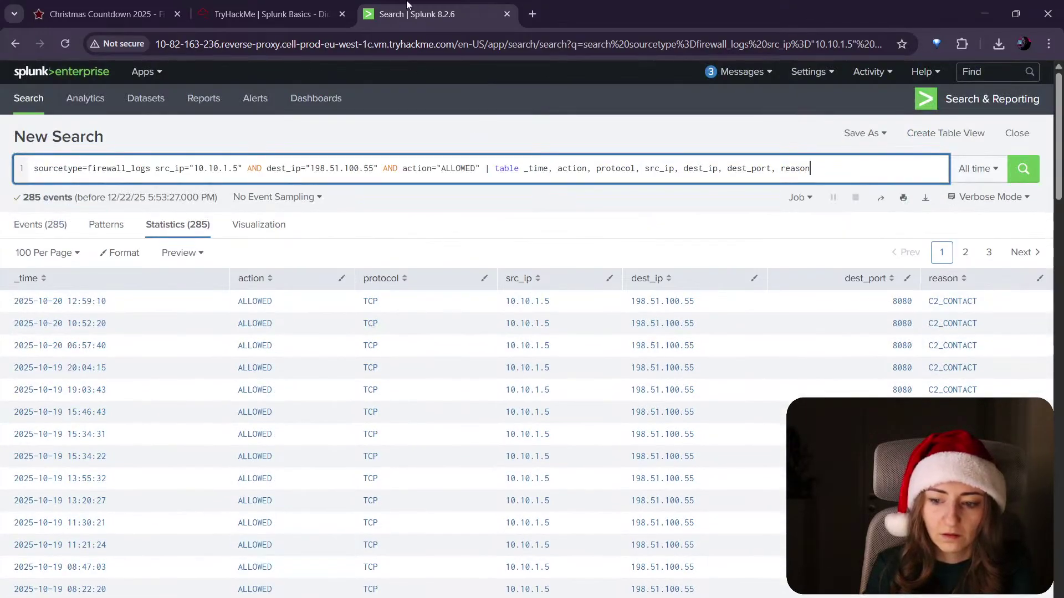
pyautogui.click(271, 14)
pyautogui.scroll(-2, 472, 519)
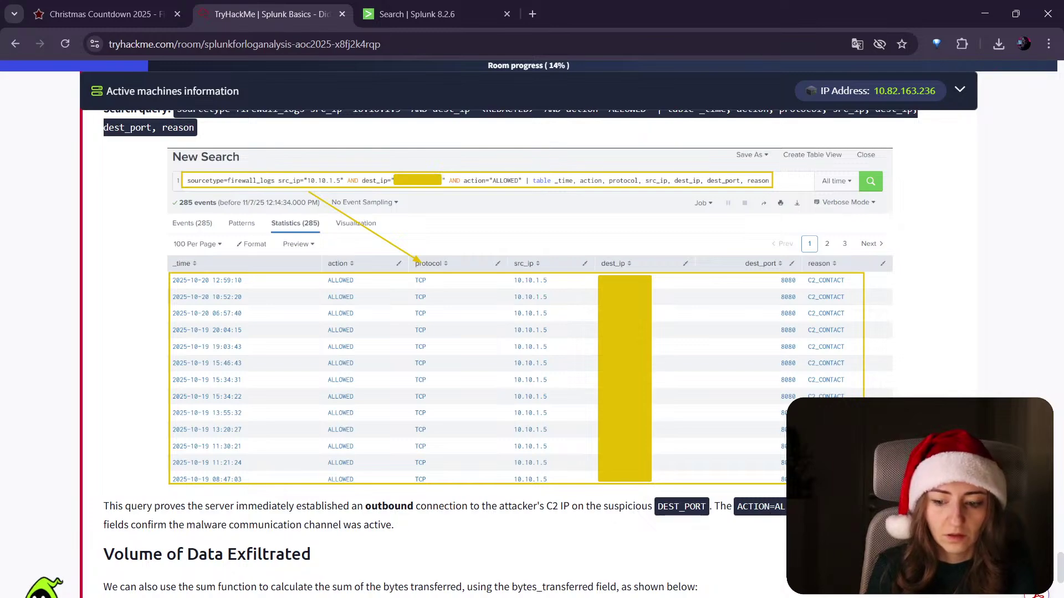
pyautogui.click(471, 14)
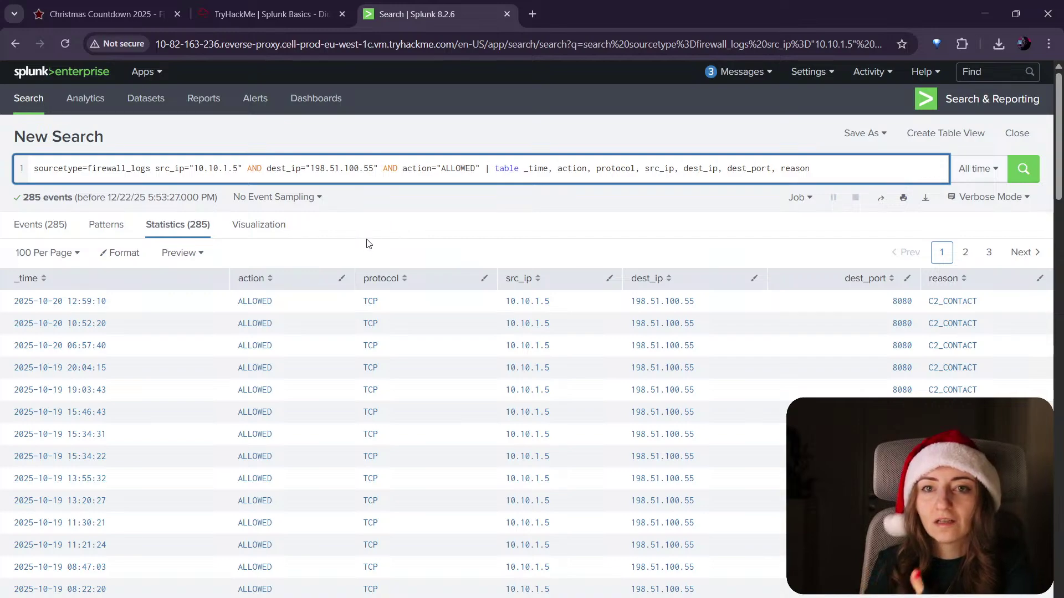
# Step: Review the guide's earlier attack sections in TryHackMe and read on to the Volume of Data Exfiltrated section
pyautogui.click(277, 12)
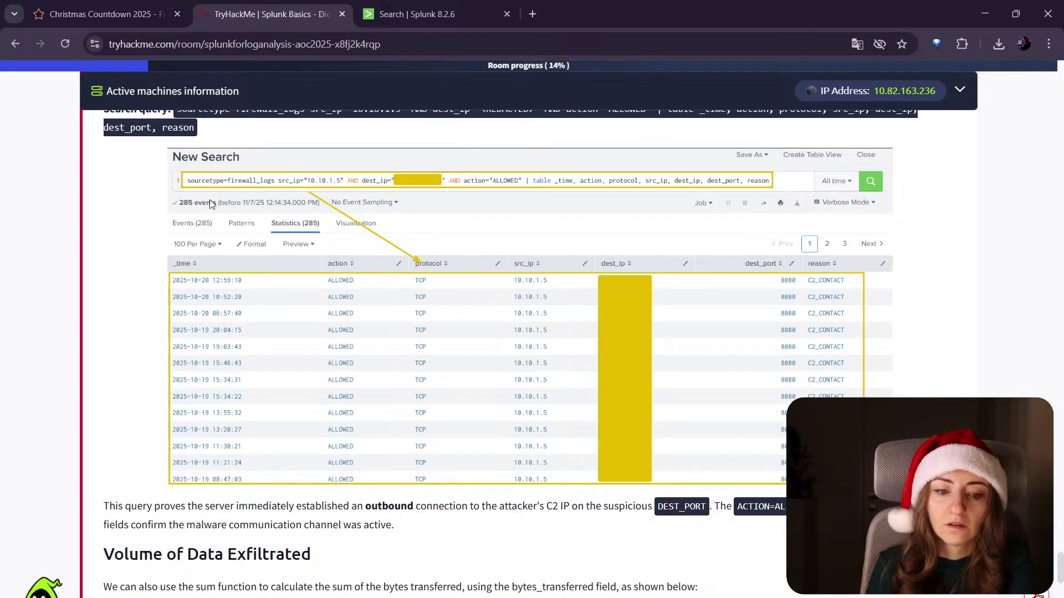
pyautogui.scroll(3, 20, 284)
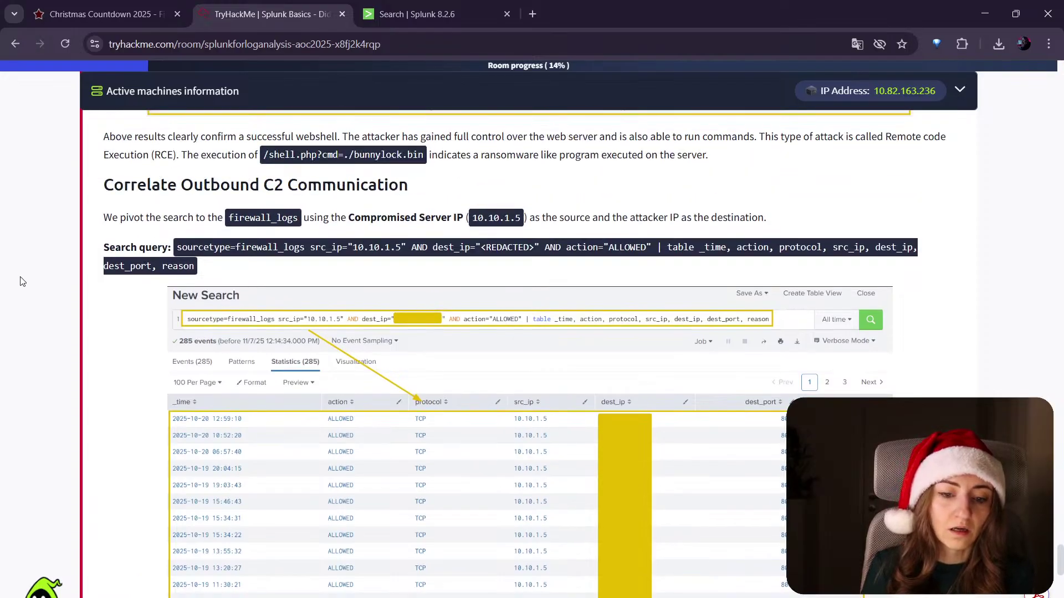
pyautogui.scroll(-4, 21, 281)
pyautogui.scroll(3, 98, 282)
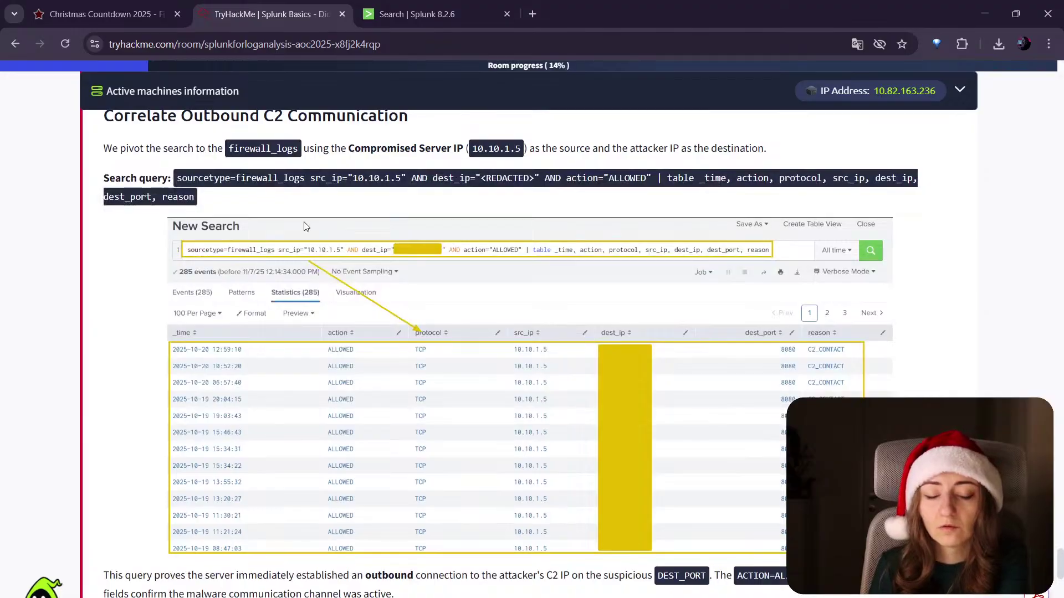
pyautogui.scroll(15, 215, 188)
pyautogui.scroll(-15, 216, 192)
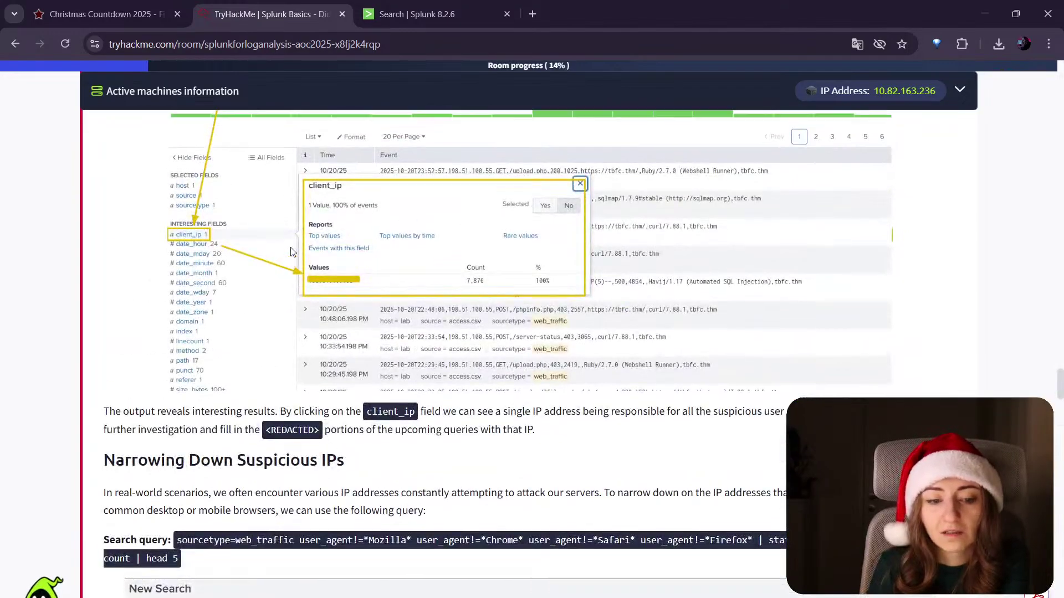
pyautogui.scroll(-15, 292, 250)
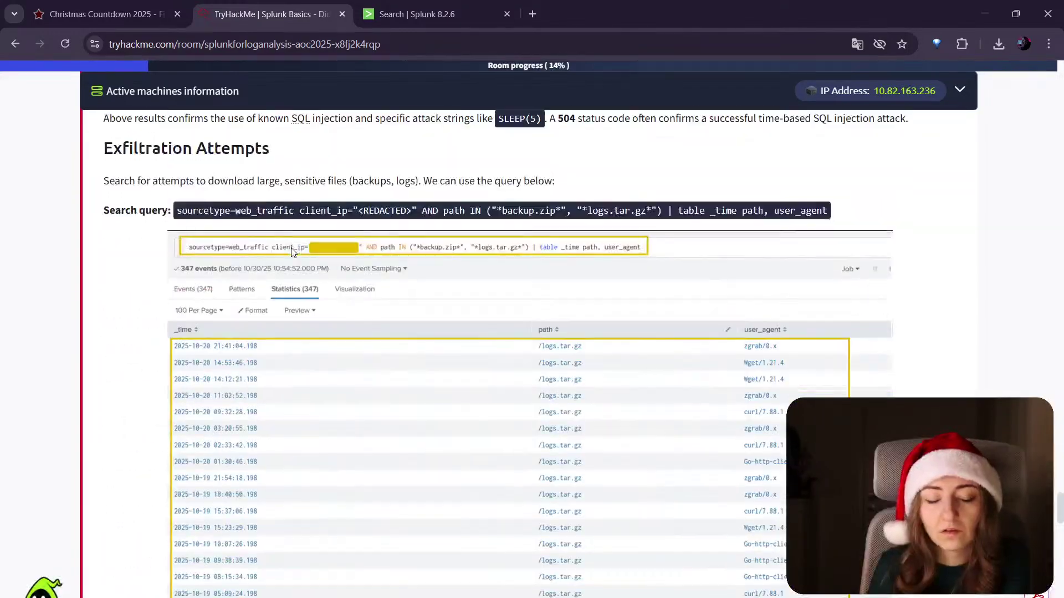
pyautogui.scroll(4, 293, 247)
pyautogui.scroll(-3, 295, 246)
pyautogui.scroll(-10, 293, 246)
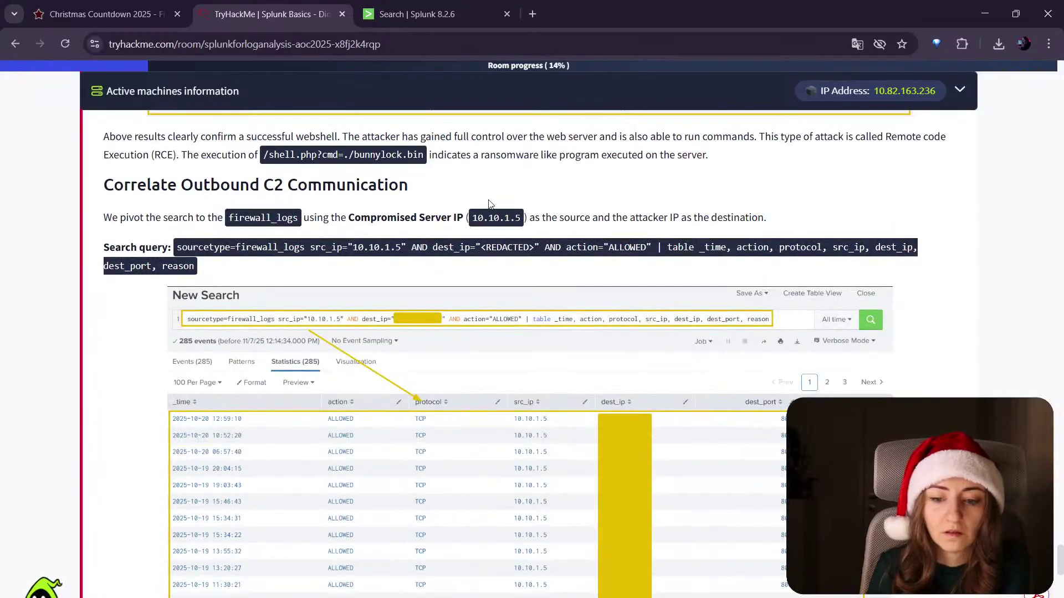
pyautogui.scroll(-4, 451, 216)
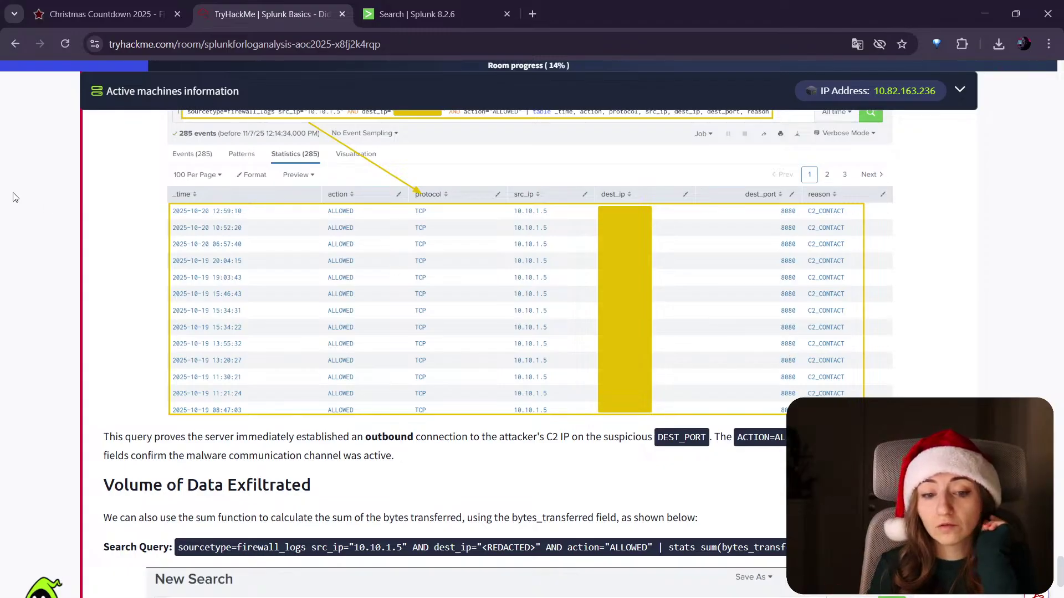
pyautogui.scroll(-2, 33, 202)
pyautogui.scroll(-2, 54, 212)
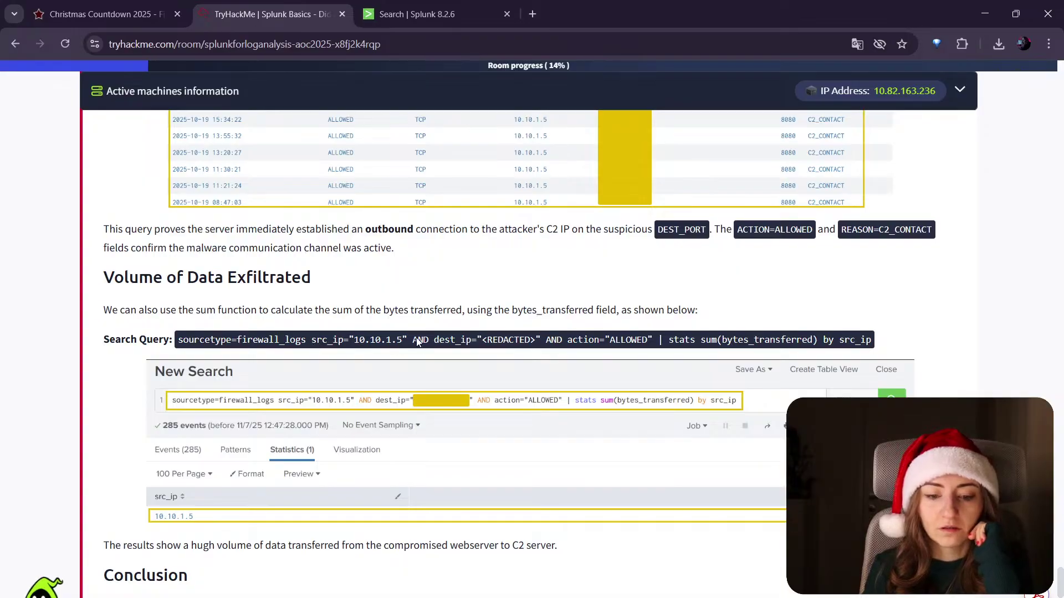
# Step: Copy the guide's action and stats sum(bytes_transferred) by src_ip clause, replace the end of the Splunk query with it, and run the search
pyautogui.moveTo(413, 341); pyautogui.dragTo(419, 342)
pyautogui.moveTo(546, 342); pyautogui.dragTo(874, 348)
pyautogui.hotkey('ctrl', 'c')
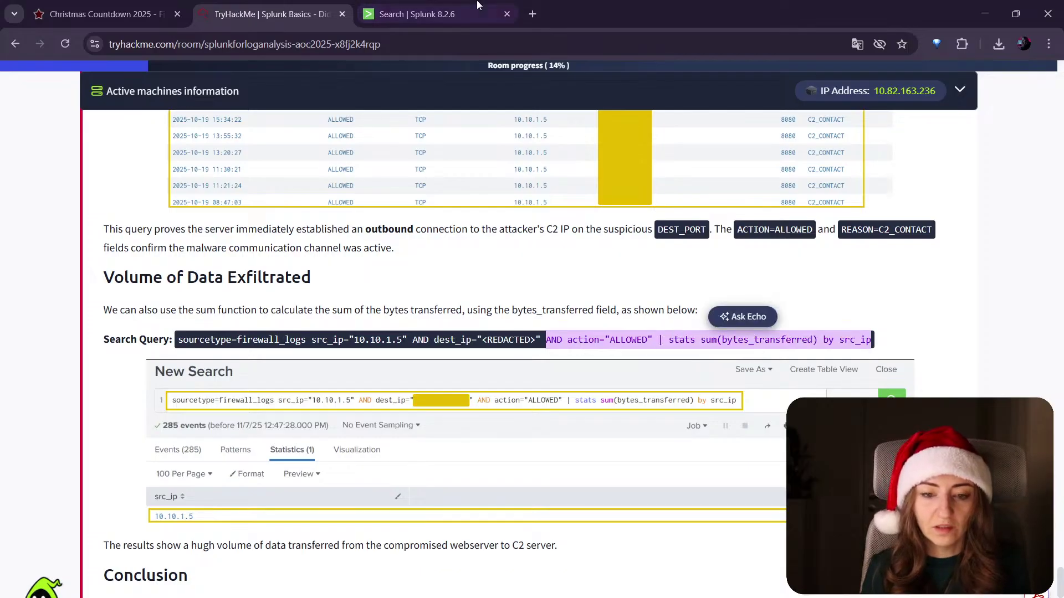
pyautogui.click(448, 7)
pyautogui.click(295, 10)
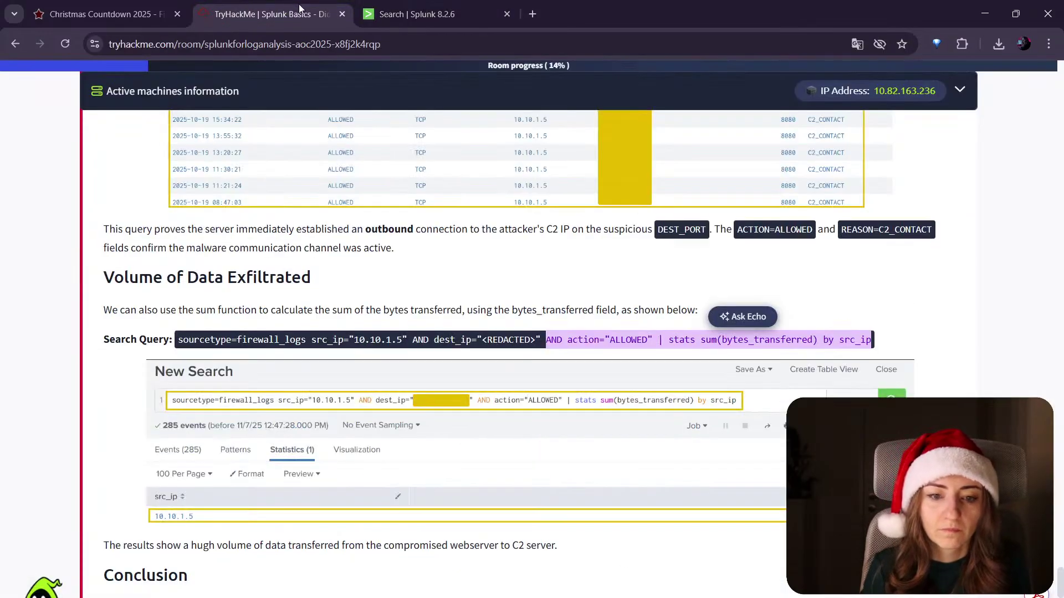
pyautogui.click(437, 14)
pyautogui.moveTo(382, 168); pyautogui.dragTo(901, 168)
pyautogui.hotkey('ctrl', 'v')
pyautogui.press('Return')
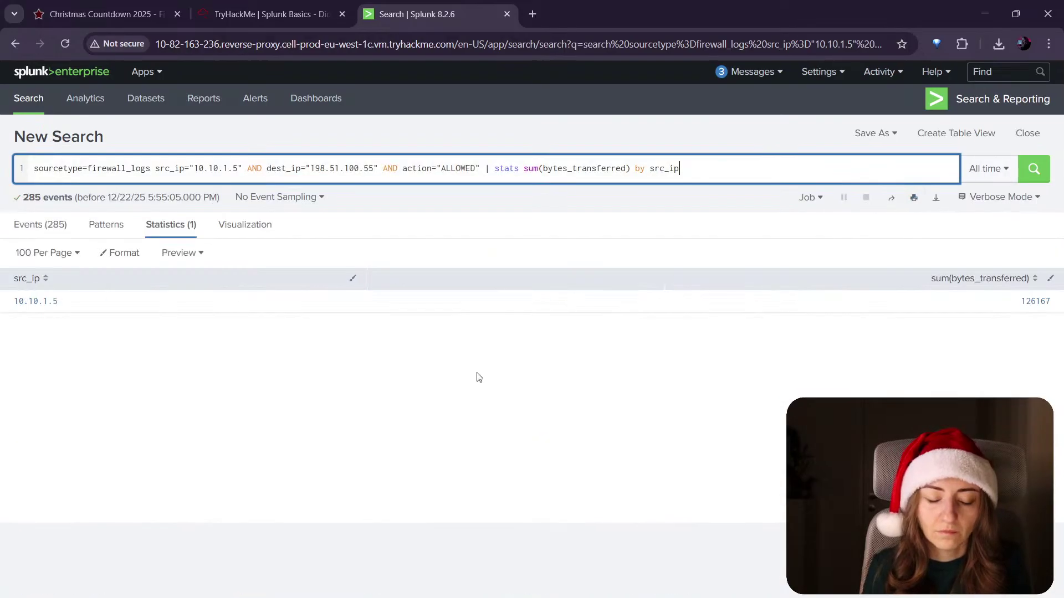
# Step: Compare the summed bytes_transferred table in Splunk with the guide's Volume of Data Exfiltrated example in TryHackMe
pyautogui.click(244, 11)
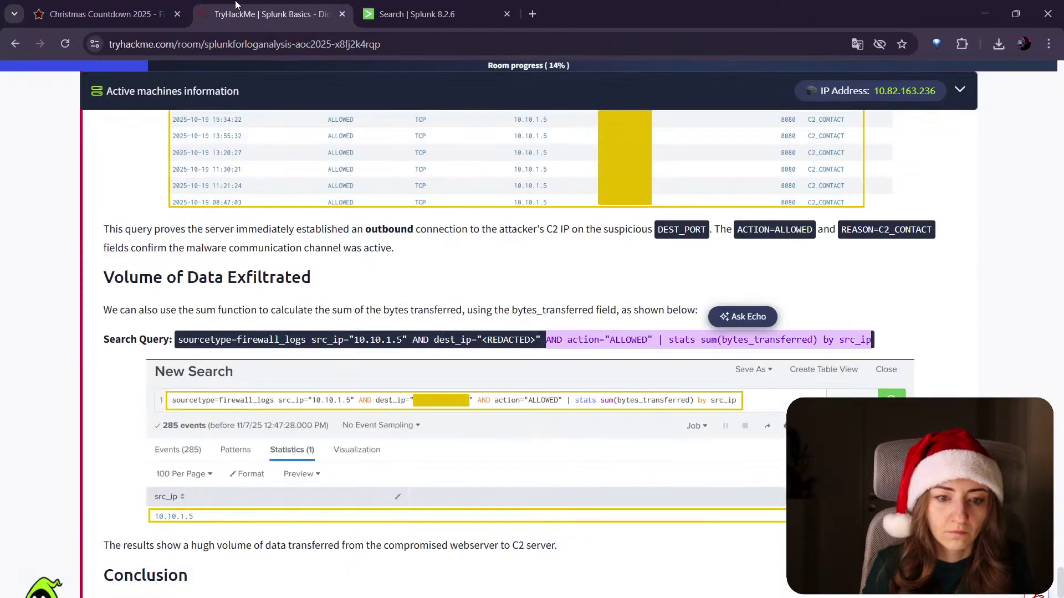
pyautogui.click(125, 443)
pyautogui.click(411, 13)
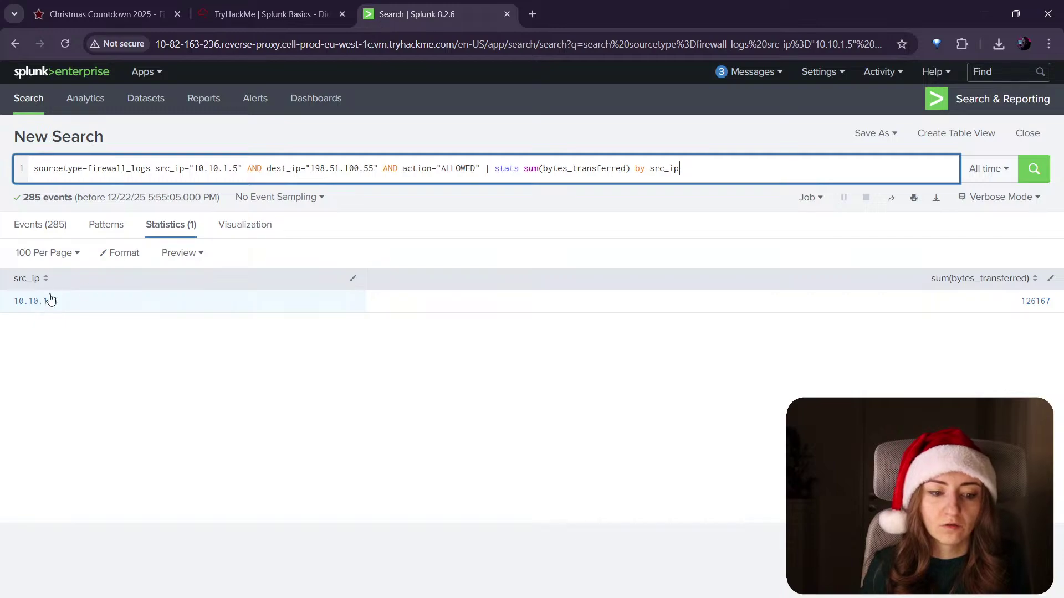
pyautogui.click(276, 8)
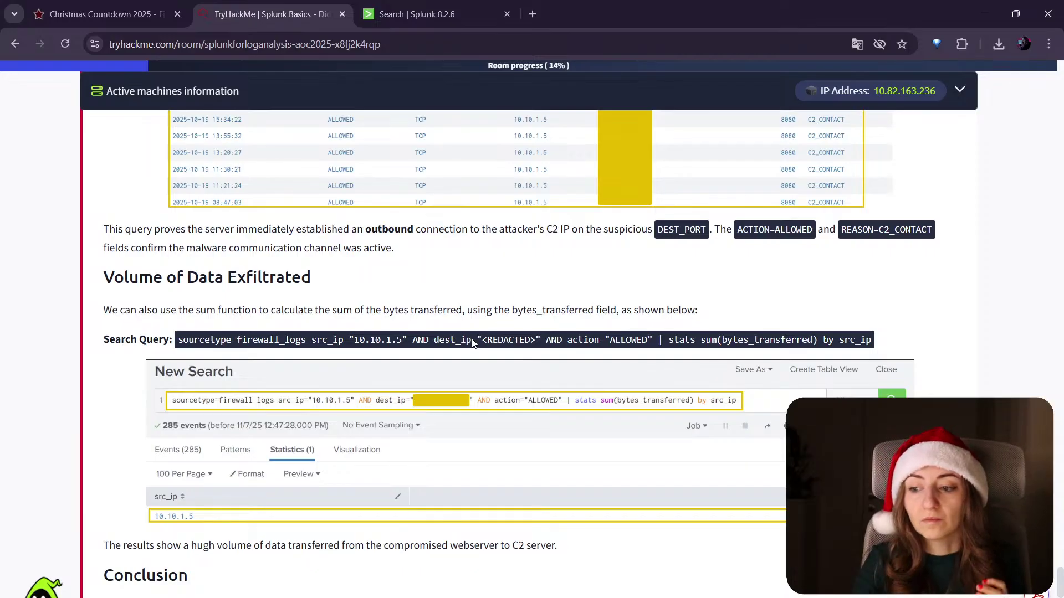
# Step: Read the guide's Conclusion section, from the attacker's identity through the C2 confirmation point
pyautogui.scroll(-3, 333, 366)
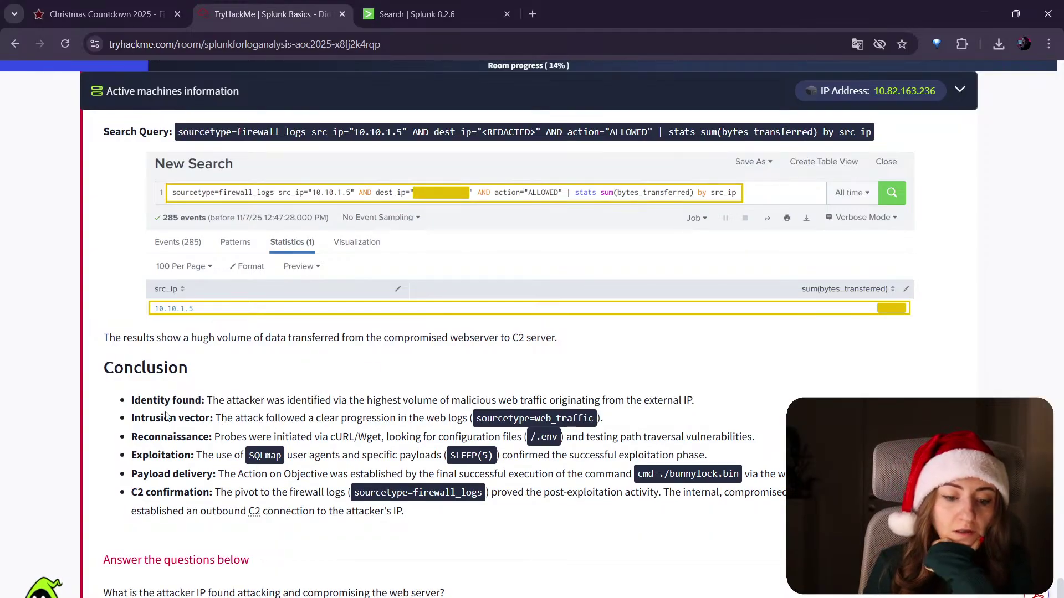
pyautogui.moveTo(115, 372); pyautogui.dragTo(452, 524)
pyautogui.click(430, 507)
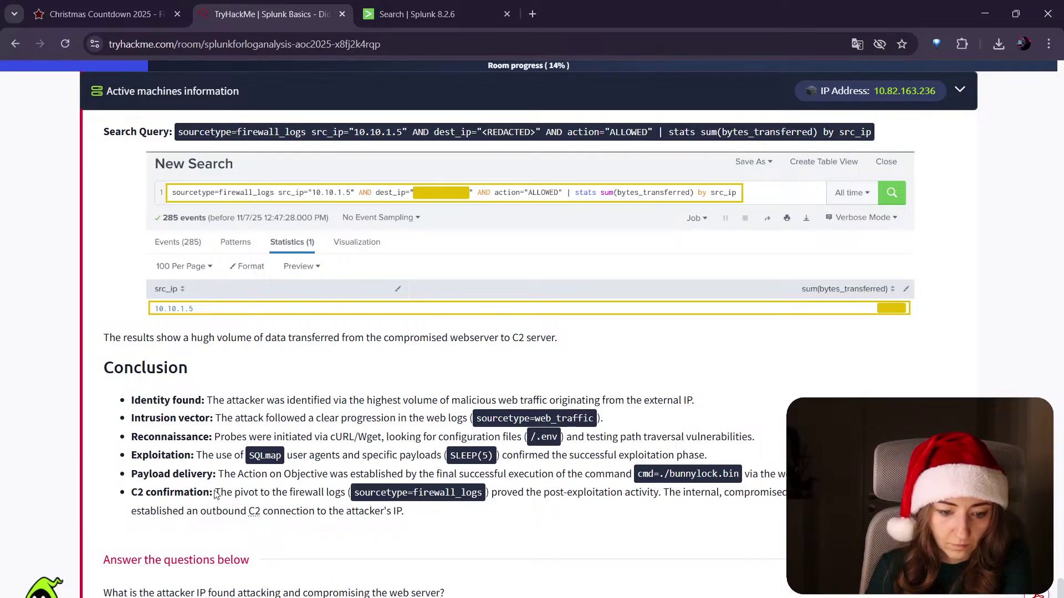
pyautogui.moveTo(215, 493); pyautogui.dragTo(404, 510)
pyautogui.click(391, 513)
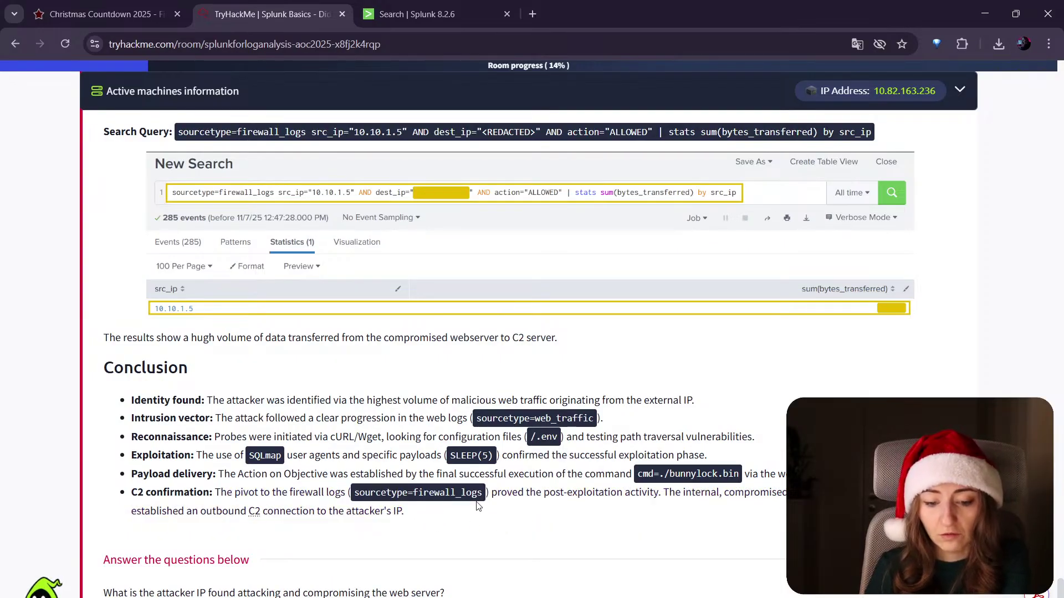
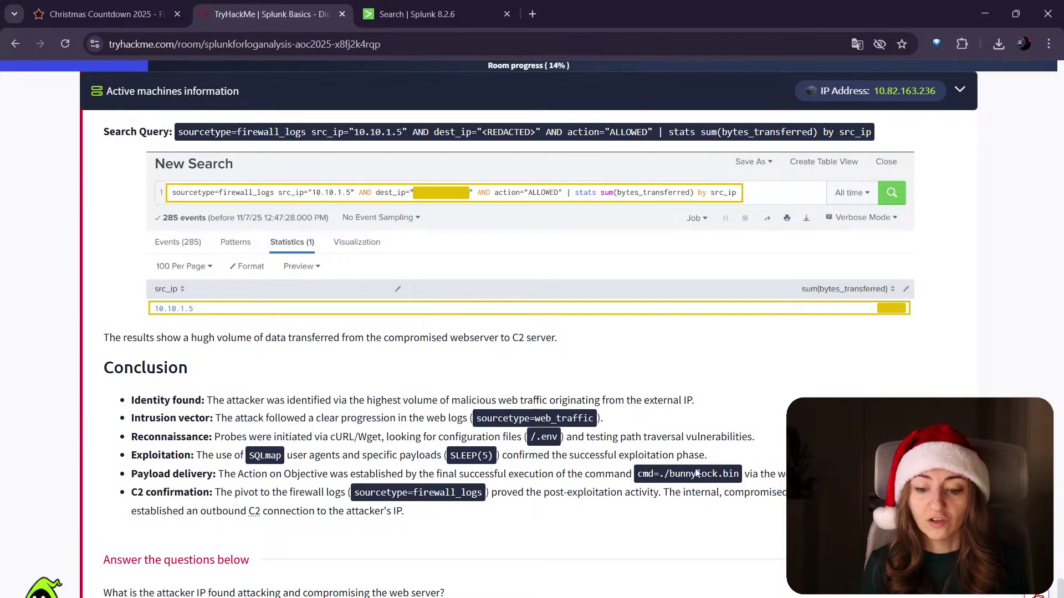
# Step: Review the guide's attack chain sections from the suspicious IPs through C2 communication, and read on to the room's questions
pyautogui.scroll(15, 691, 480)
pyautogui.scroll(5, 691, 480)
pyautogui.scroll(-5, 691, 480)
pyautogui.scroll(8, 464, 437)
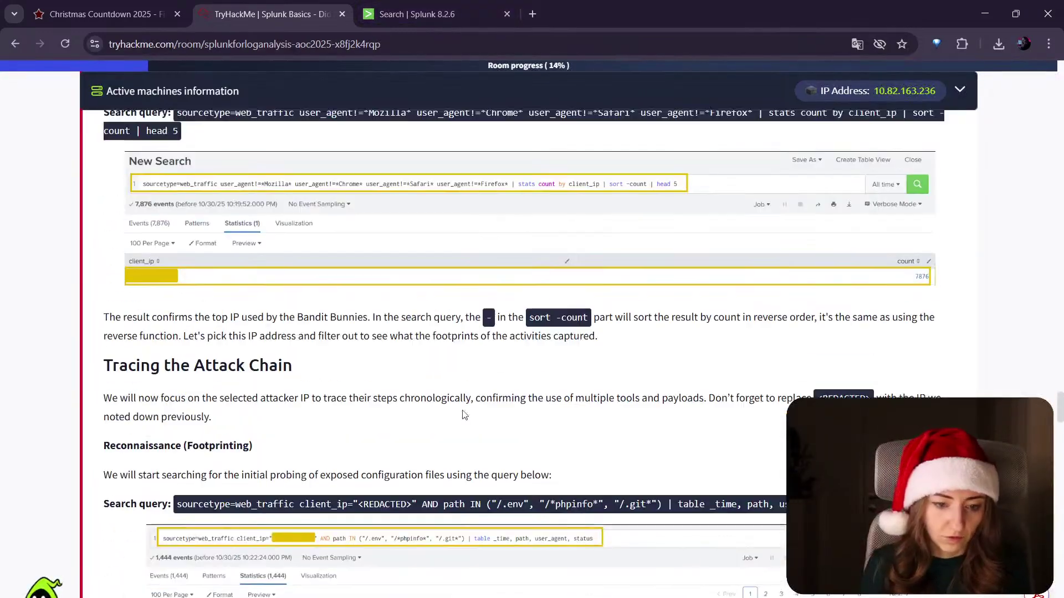
pyautogui.scroll(6, 487, 250)
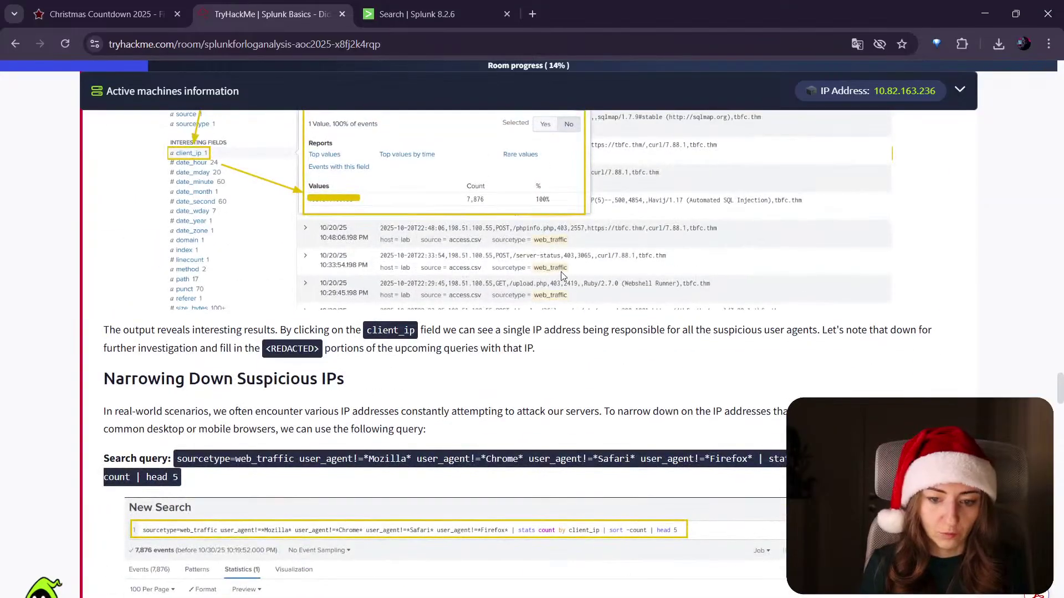
pyautogui.scroll(-10, 564, 277)
pyautogui.scroll(-4, 562, 401)
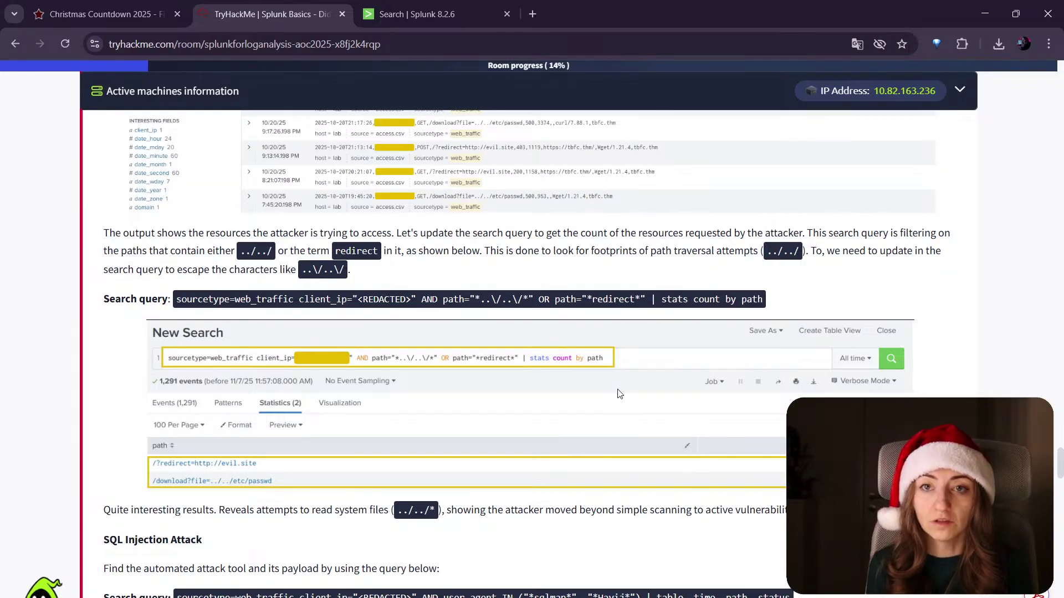
pyautogui.scroll(-5, 620, 394)
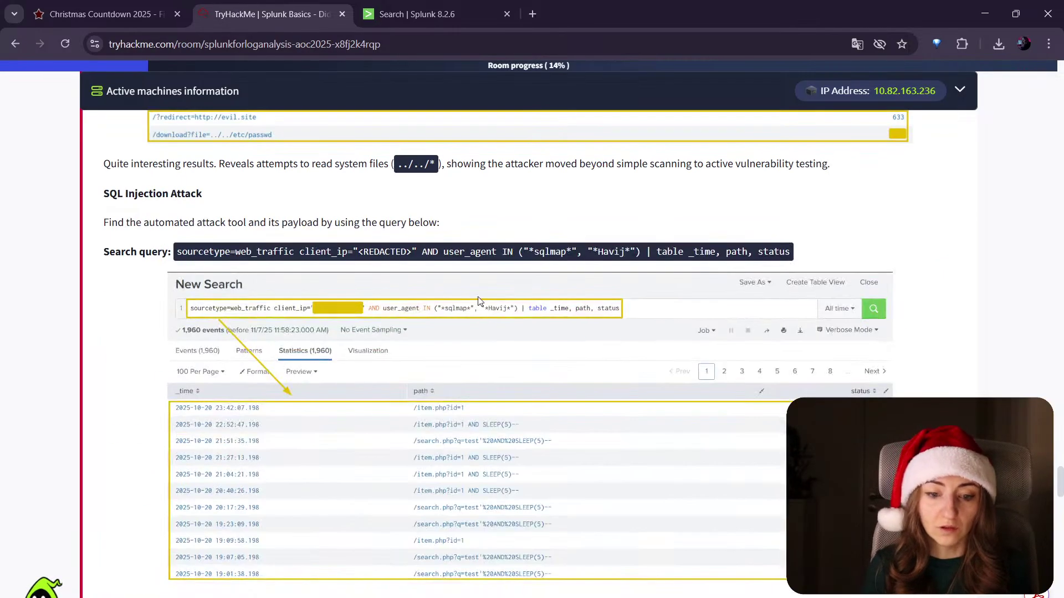
pyautogui.scroll(-3, 487, 299)
pyautogui.scroll(-8, 510, 277)
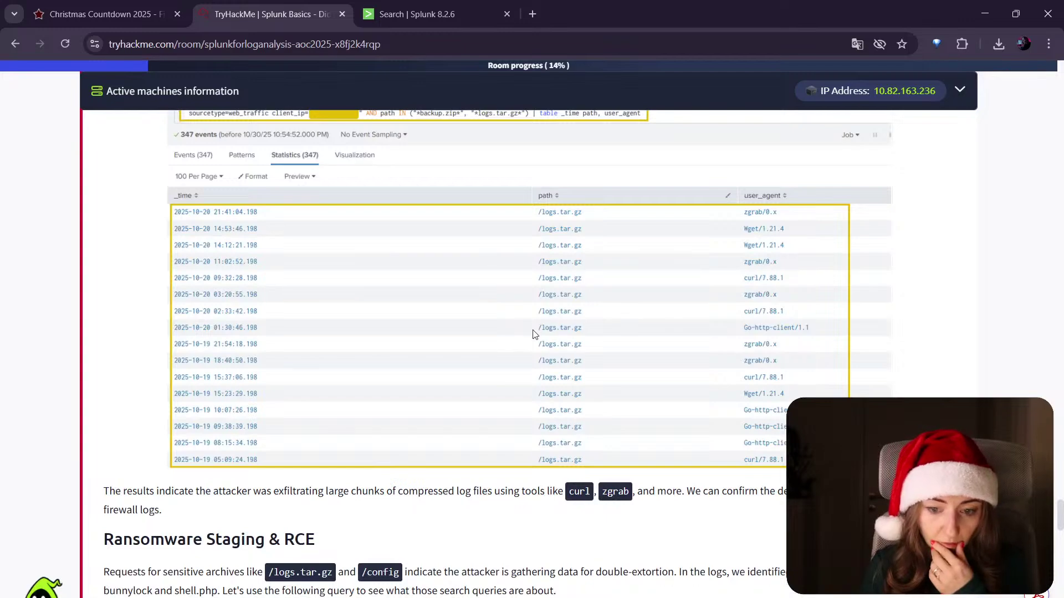
pyautogui.scroll(-5, 527, 320)
pyautogui.scroll(-3, 542, 354)
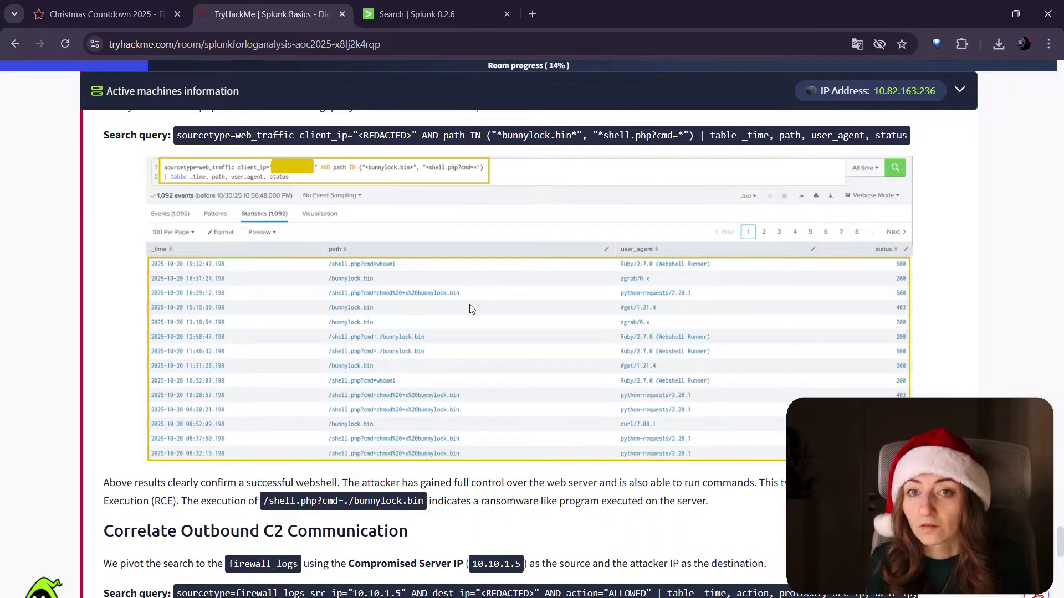
pyautogui.scroll(-15, 470, 308)
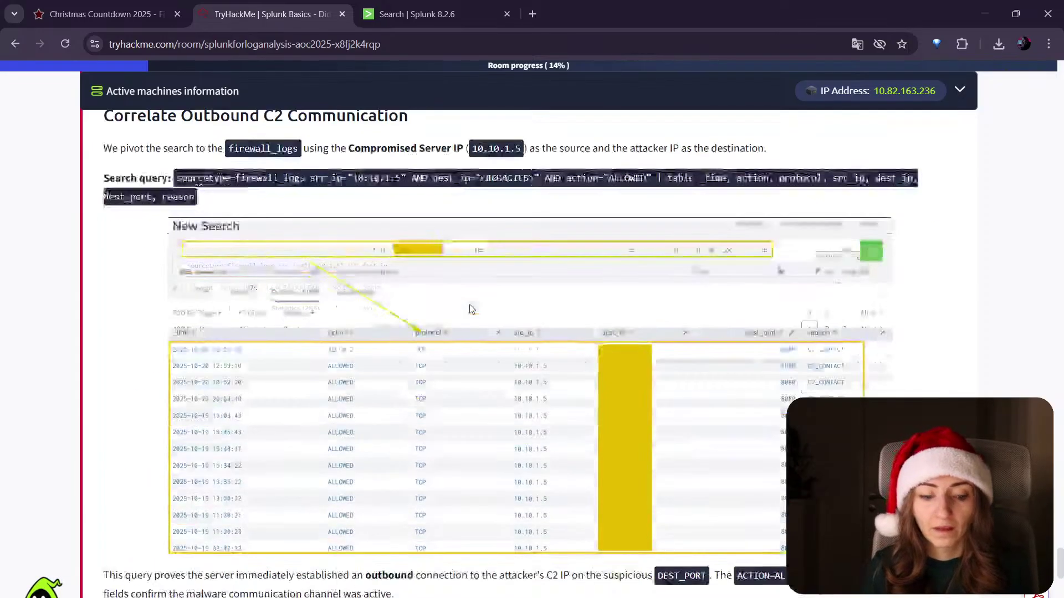
pyautogui.scroll(-7, 470, 308)
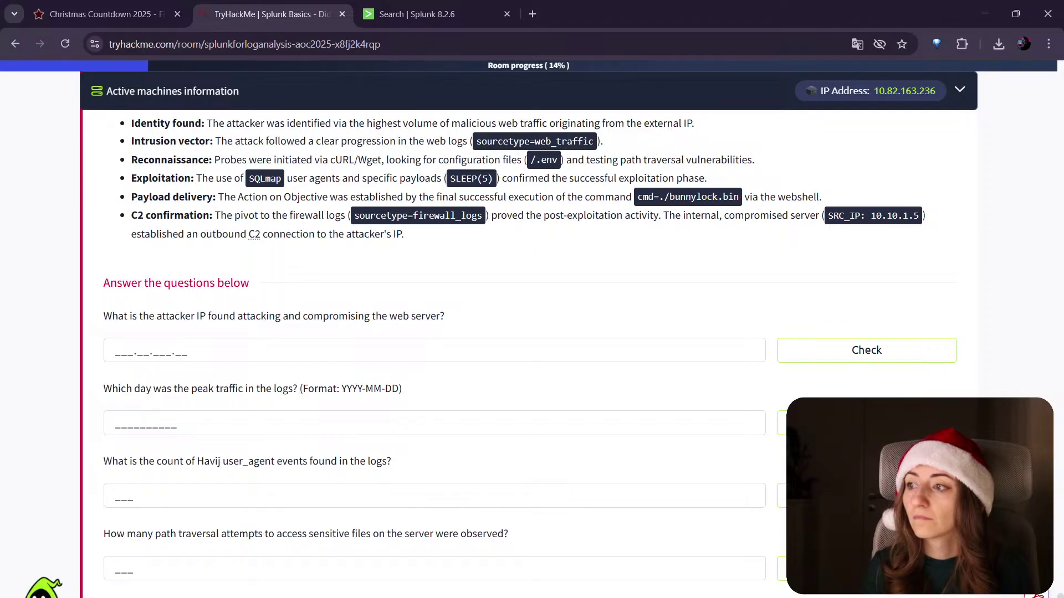
# Step: Highlight the dest_ip value 198.51.100.55 in the Splunk query and return to the question list in the TryHackMe room
pyautogui.scroll(10, 166, 478)
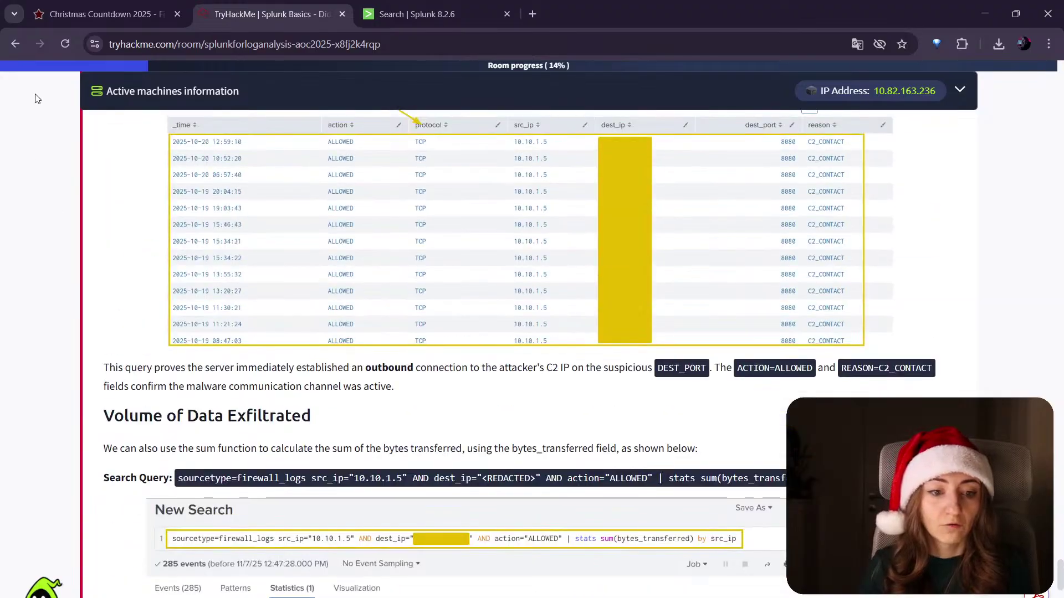
pyautogui.click(457, 18)
pyautogui.moveTo(311, 170); pyautogui.dragTo(374, 170)
pyautogui.hotkey('alt', 'Tab')
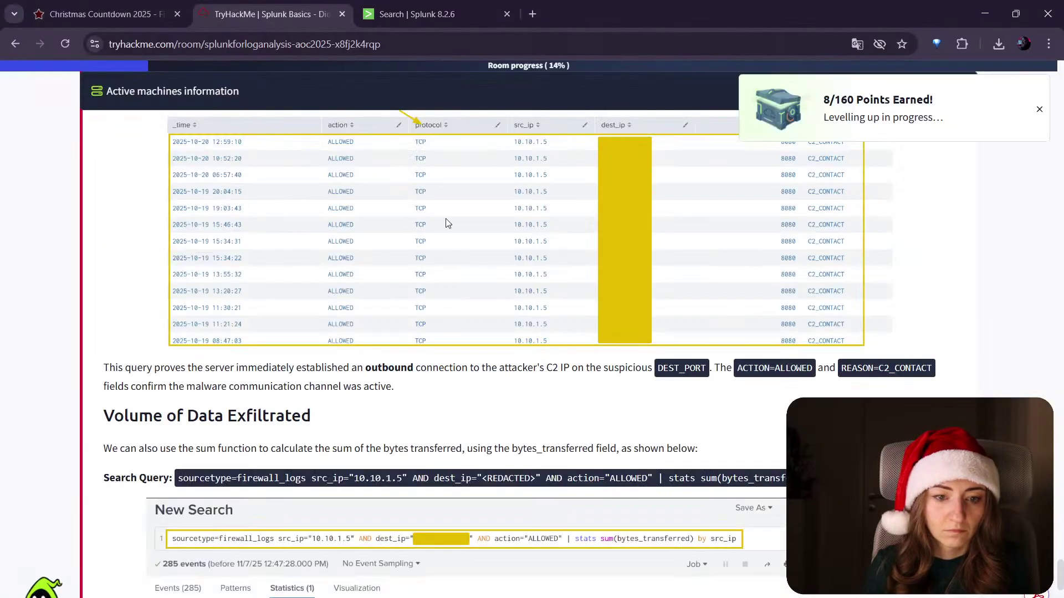
pyautogui.click(288, 17)
pyautogui.scroll(4, 697, 458)
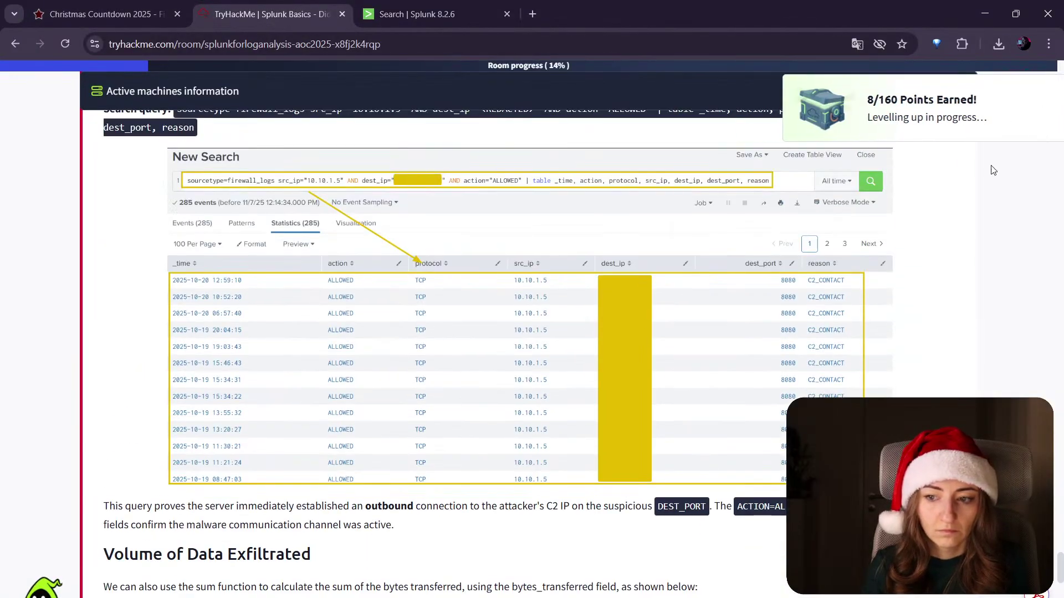
pyautogui.scroll(-15, 895, 266)
pyautogui.scroll(6, 894, 266)
pyautogui.scroll(-20, 893, 266)
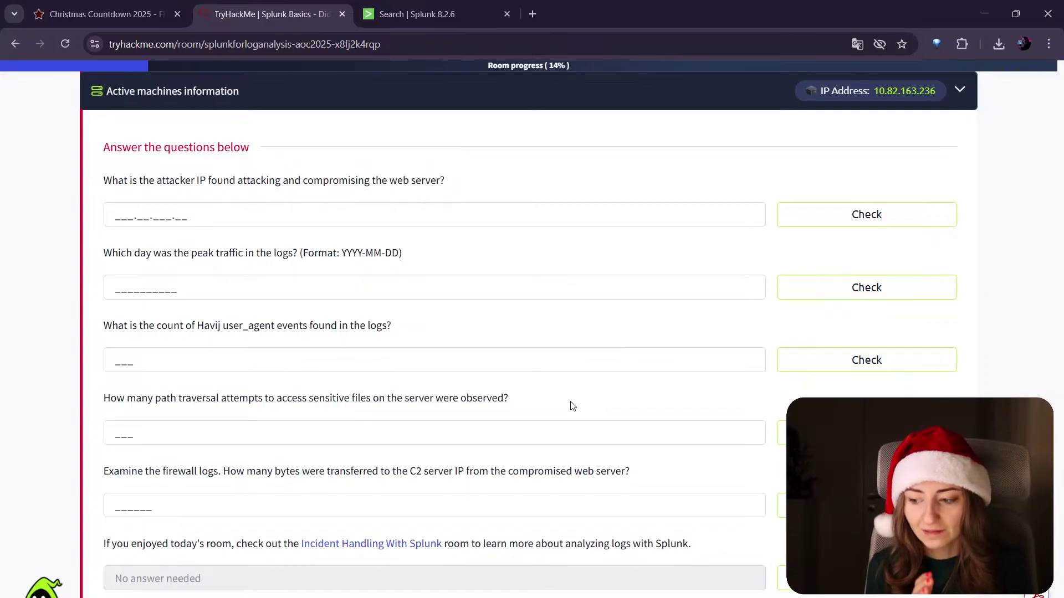
# Step: Search the web for msfvenom in a new browser tab and open OffSec's MSFvenom - Metasploit Unleashed page
pyautogui.click(532, 14)
pyautogui.write('msfveno')
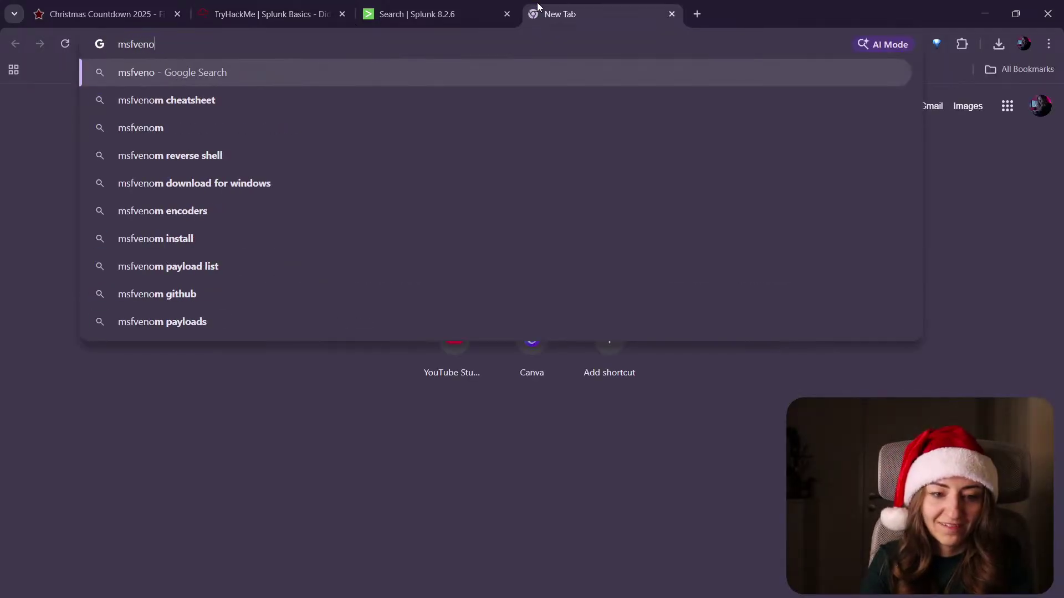
pyautogui.write('m')
pyautogui.press('Return')
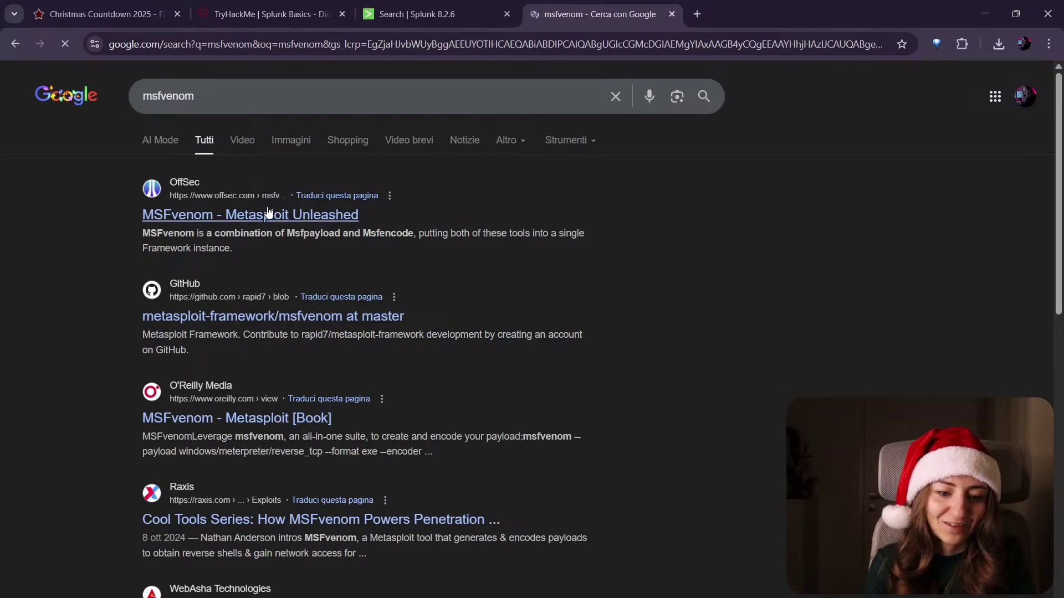
pyautogui.click(261, 215)
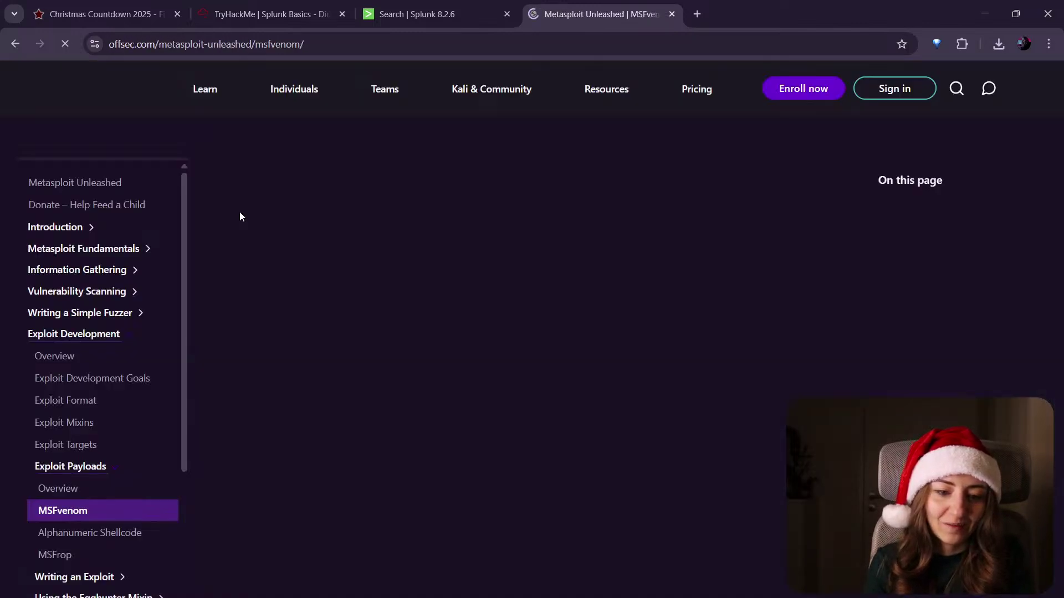
# Step: Read the MSFvenom page's overview, command line interface options and command line usage example
pyautogui.scroll(-3, 391, 248)
pyautogui.scroll(1, 391, 244)
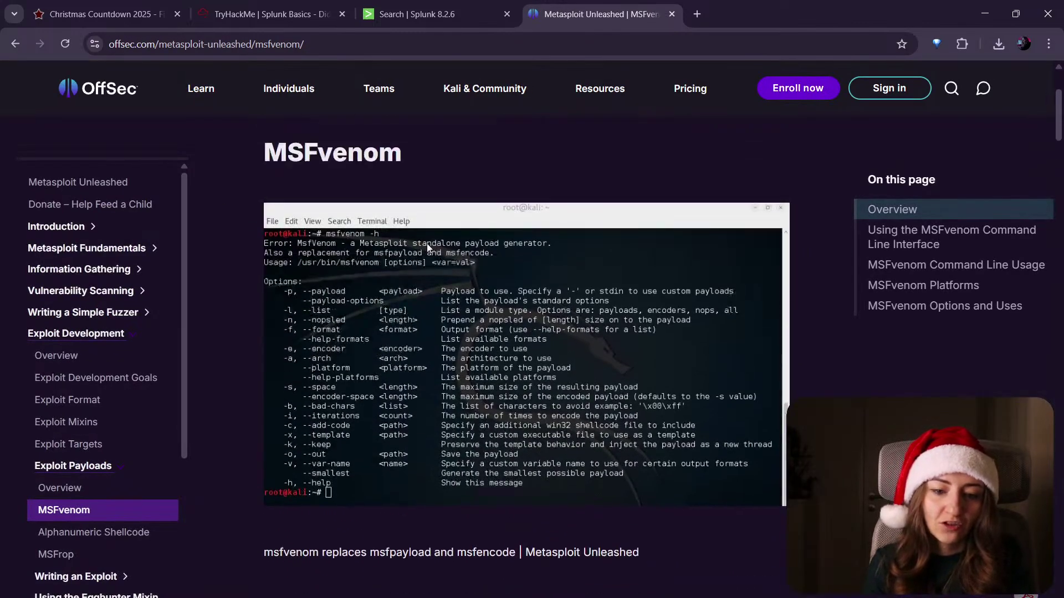
pyautogui.scroll(-6, 555, 328)
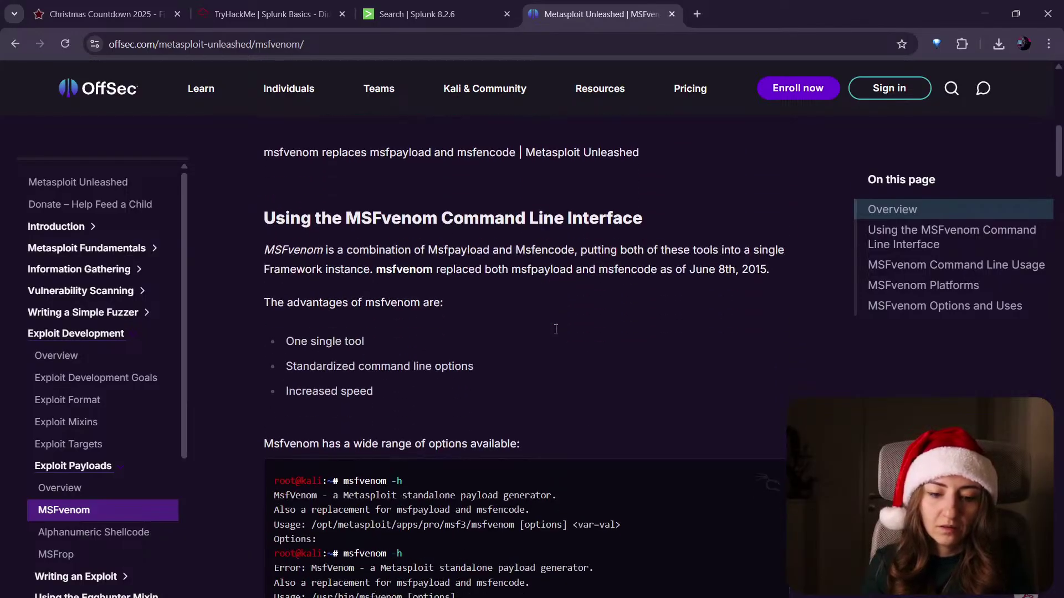
pyautogui.scroll(-5, 554, 329)
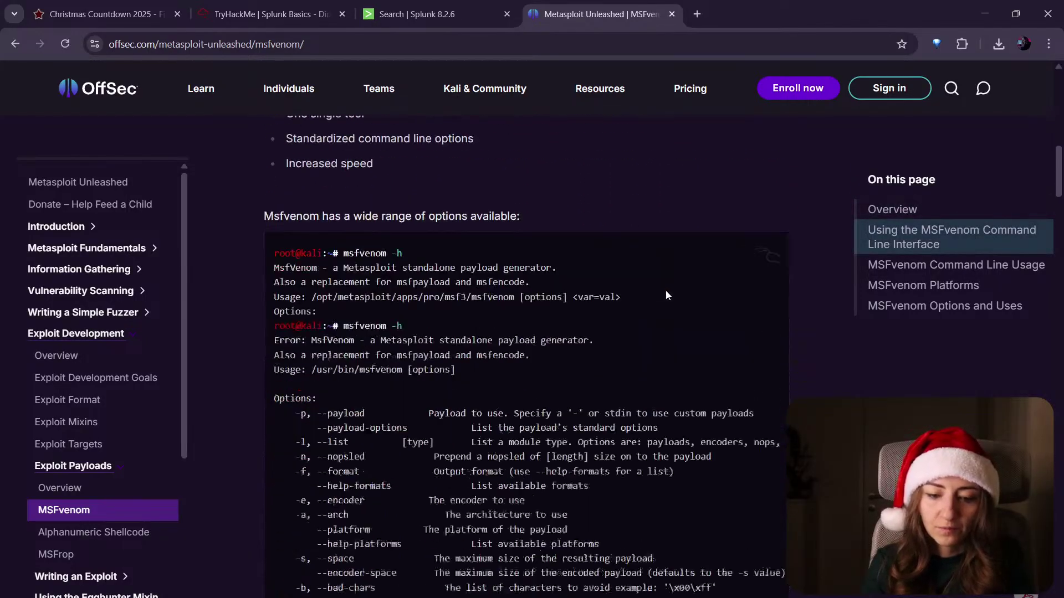
pyautogui.scroll(-6, 469, 329)
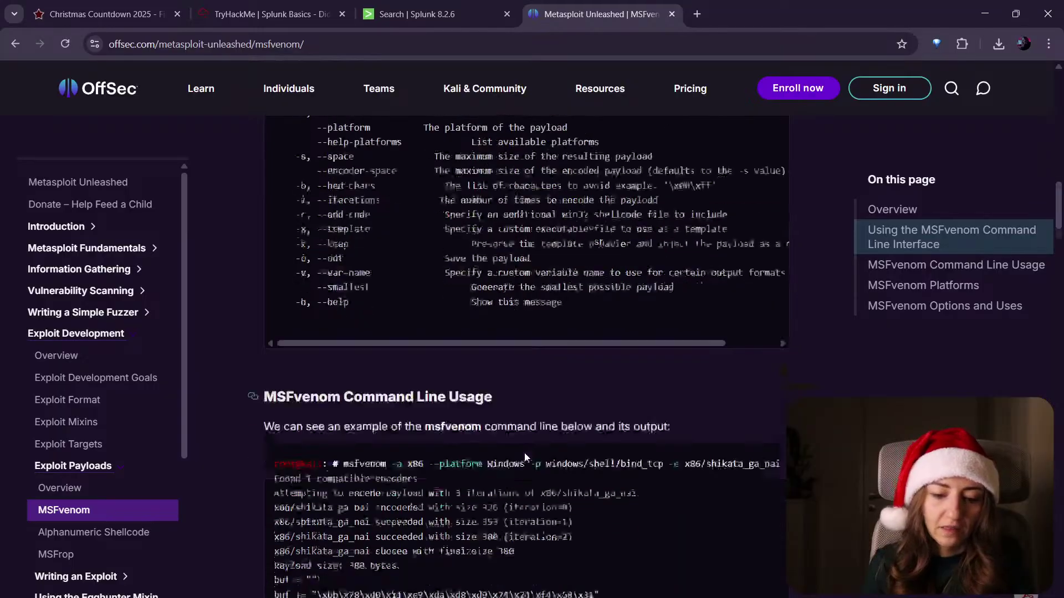
pyautogui.scroll(-5, 480, 352)
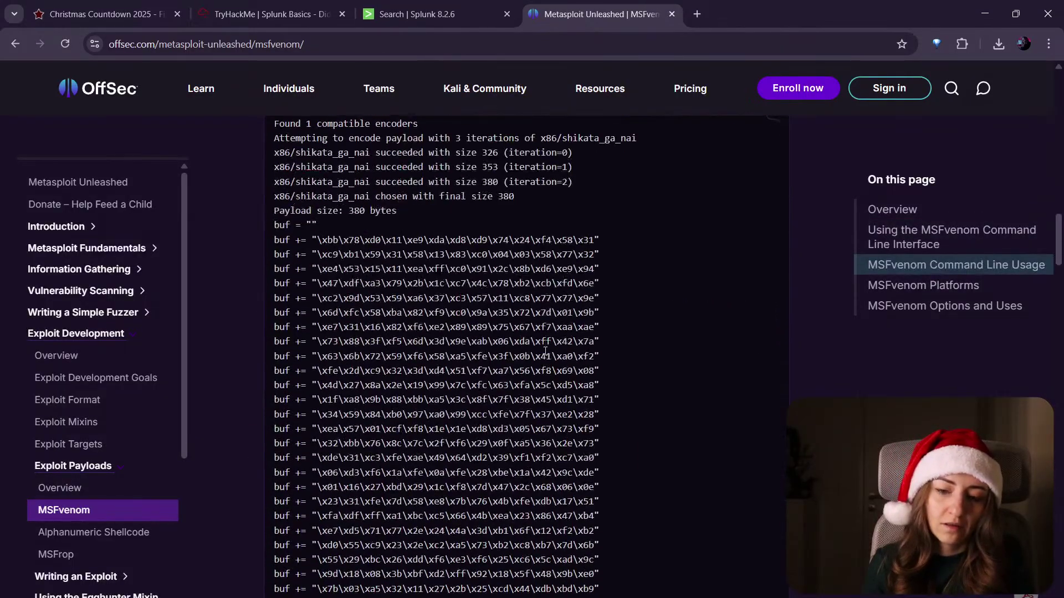
pyautogui.scroll(3, 831, 390)
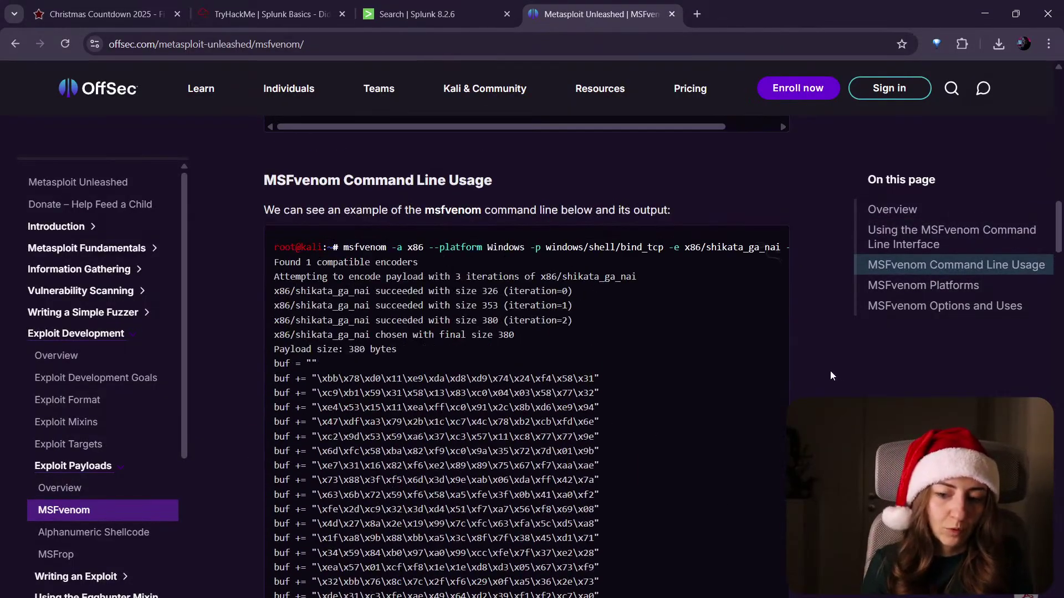
pyautogui.scroll(-2, 821, 377)
pyautogui.scroll(-7, 815, 385)
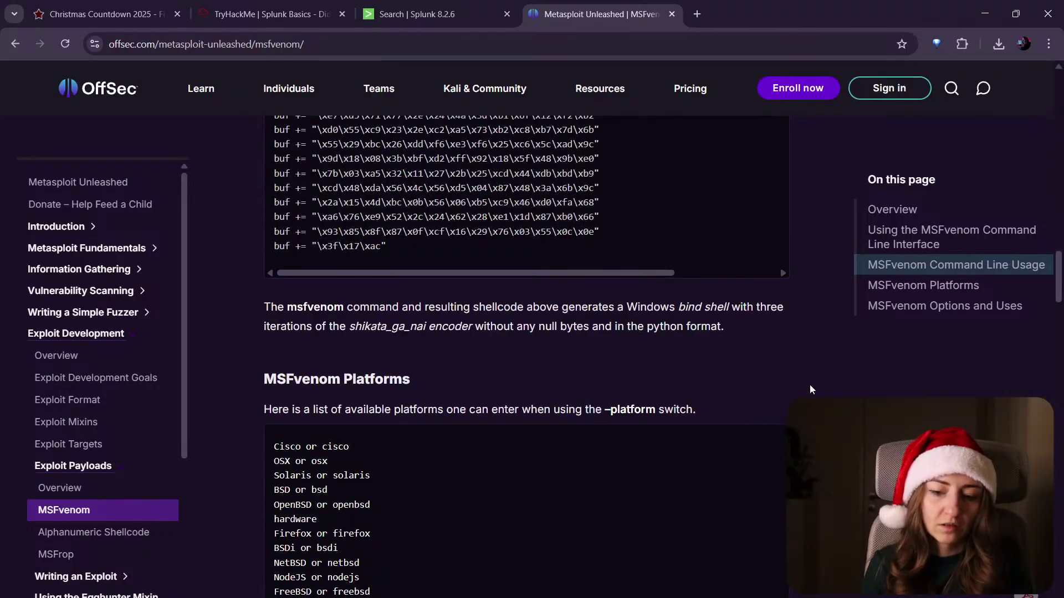
# Step: Examine the MSFvenom platforms list and the full default output command under MSFvenom Options and Uses
pyautogui.scroll(-6, 809, 384)
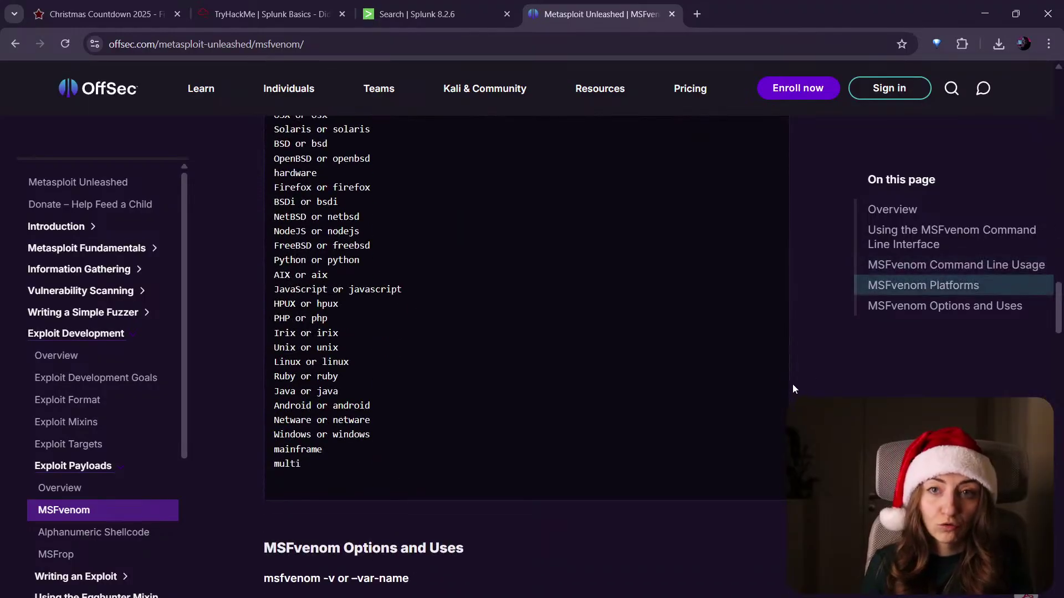
pyautogui.scroll(-5, 665, 305)
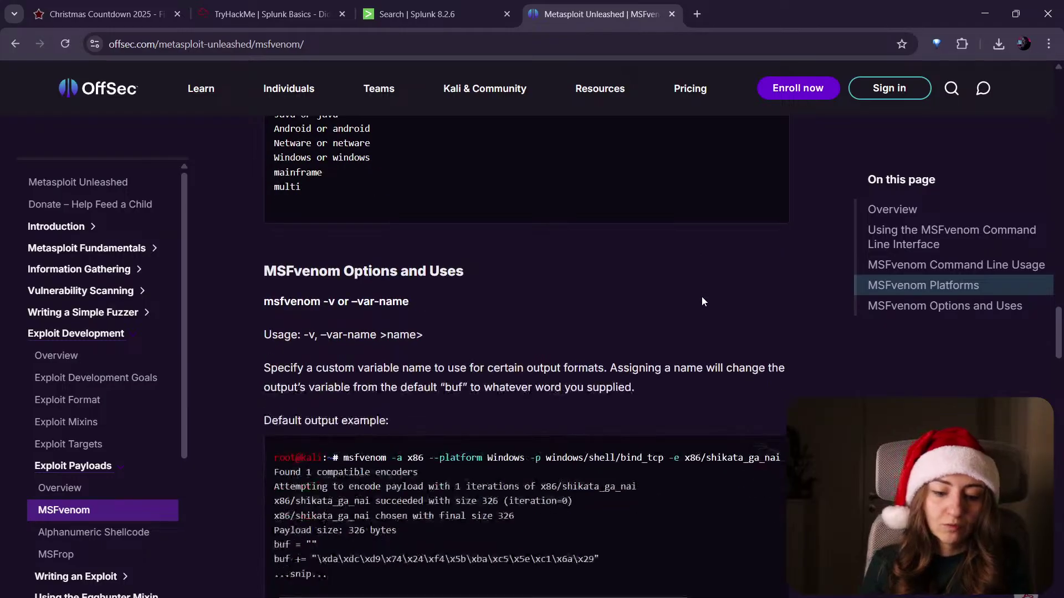
pyautogui.scroll(-1, 721, 426)
pyautogui.click(612, 529)
pyautogui.hscroll(-3, 619, 506)
pyautogui.hscroll(3, 697, 381)
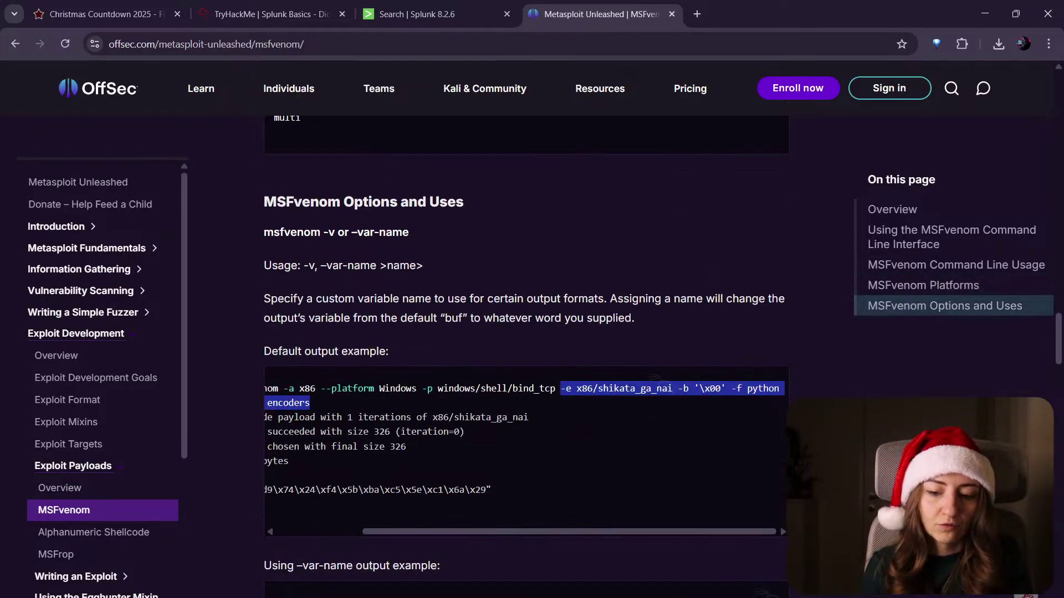
# Step: Skim the remaining MSFvenom options, including --var-name, --help-formats, --nopsled, --smallest and --add-code, and close the OffSec page
pyautogui.hscroll(-3, 434, 481)
pyautogui.scroll(-10, 434, 481)
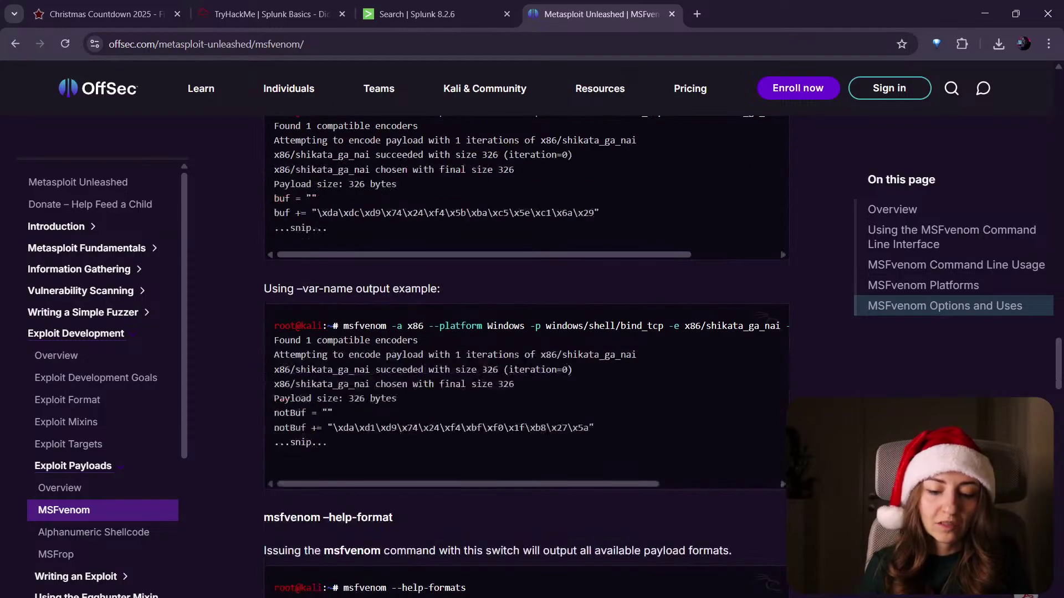
pyautogui.scroll(-3, 525, 355)
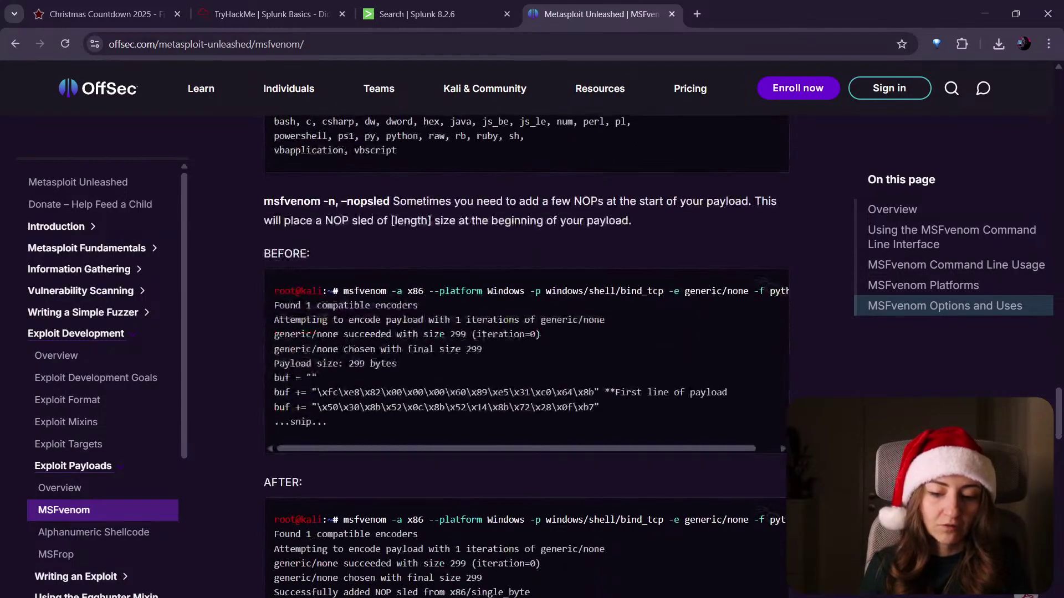
pyautogui.scroll(-3, 525, 355)
pyautogui.scroll(-7, 778, 458)
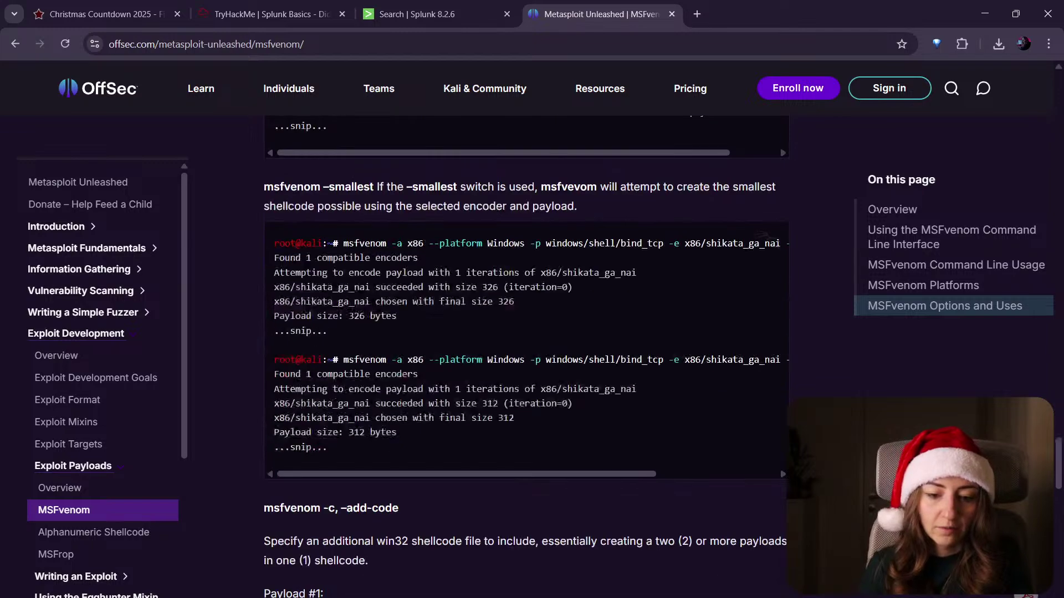
pyautogui.scroll(-3, 778, 458)
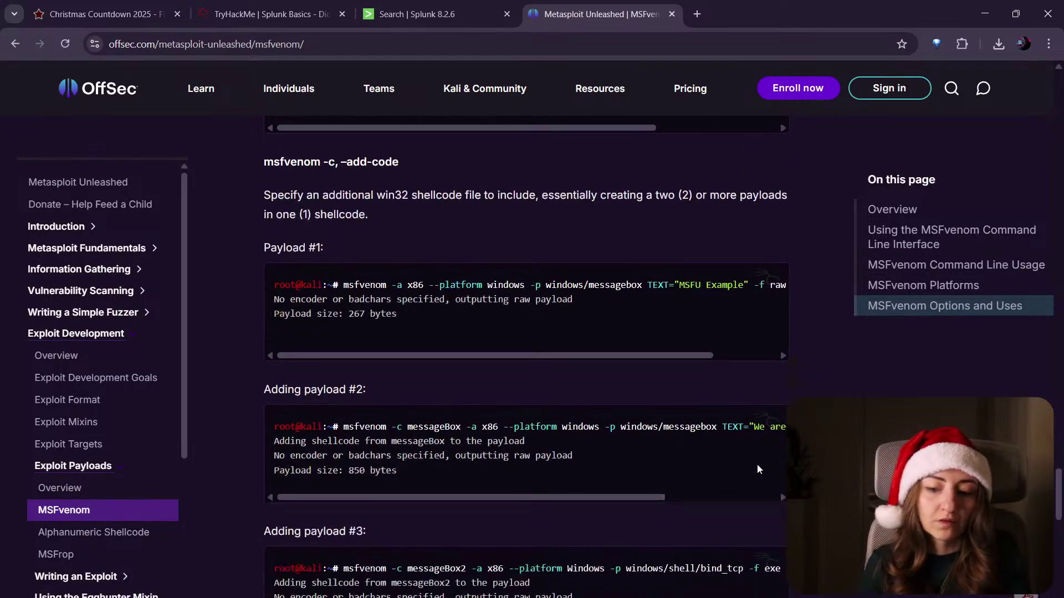
pyautogui.middleClick(625, 7)
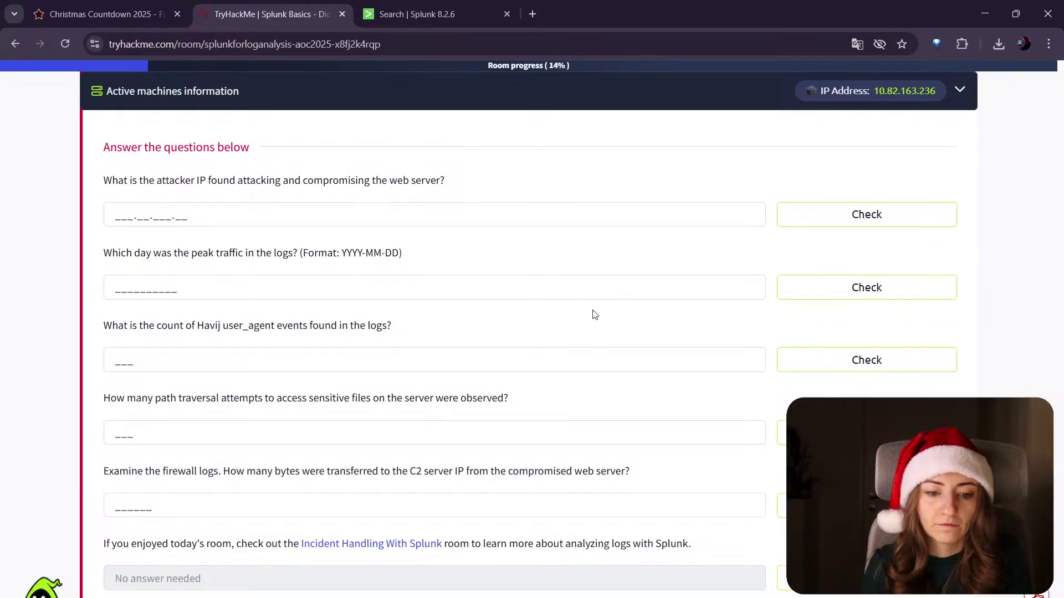
# Step: Copy the query index=main sourcetype=web_traffic | timechart span=1d count from the room's Visualizing the Logs Timeline section
pyautogui.scroll(10, 594, 315)
pyautogui.scroll(15, 506, 334)
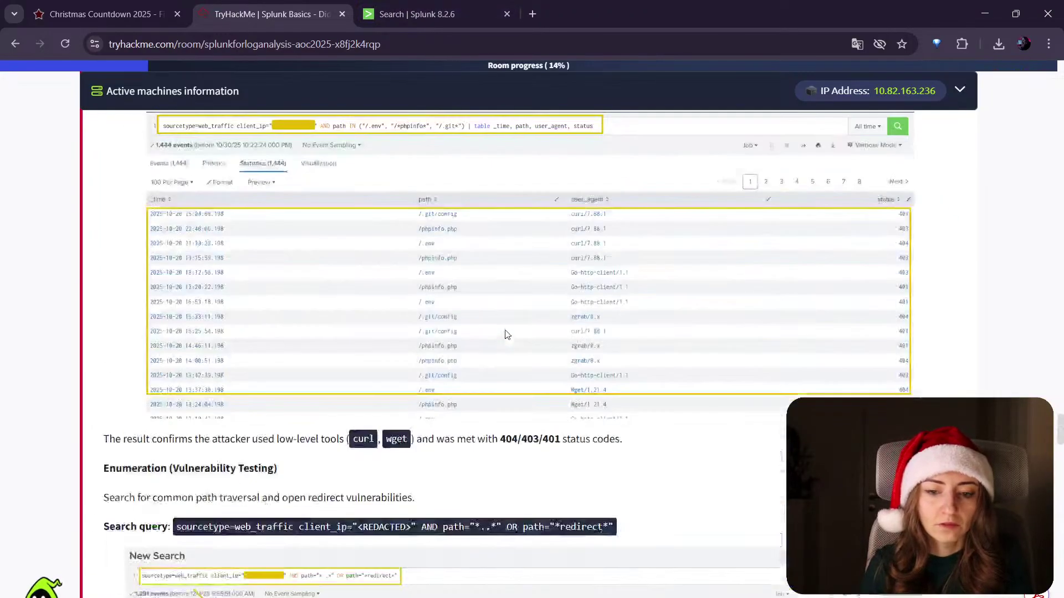
pyautogui.scroll(15, 745, 343)
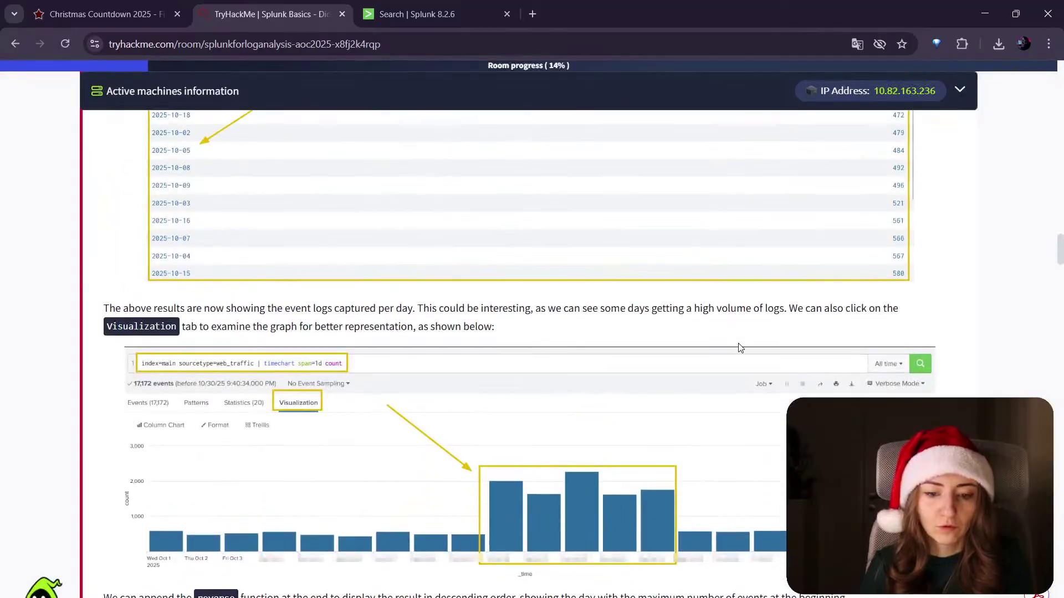
pyautogui.scroll(5, 741, 347)
pyautogui.scroll(-20, 738, 344)
pyautogui.scroll(-5, 720, 324)
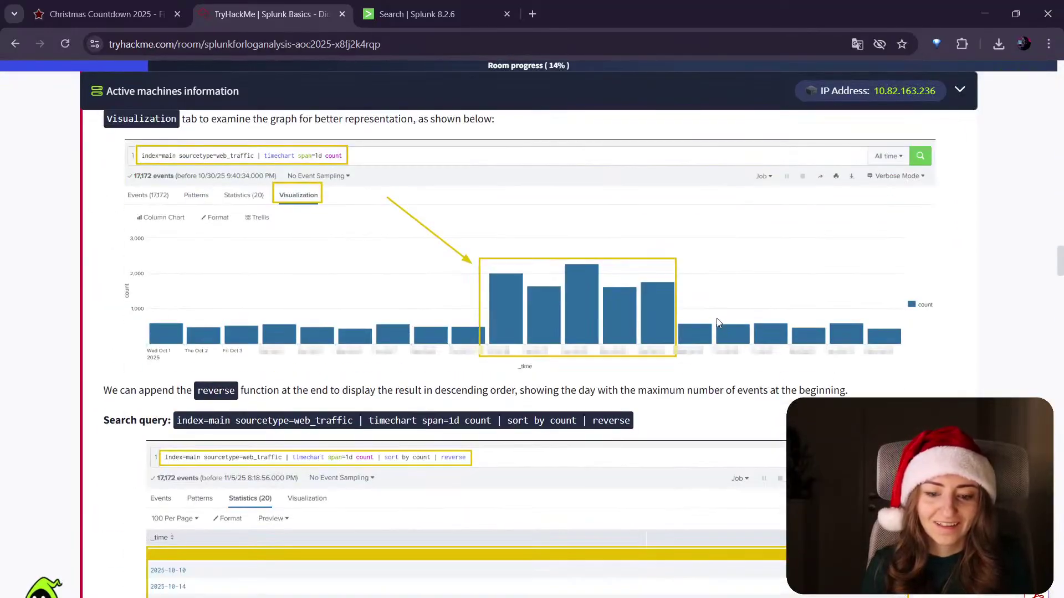
pyautogui.scroll(7, 745, 247)
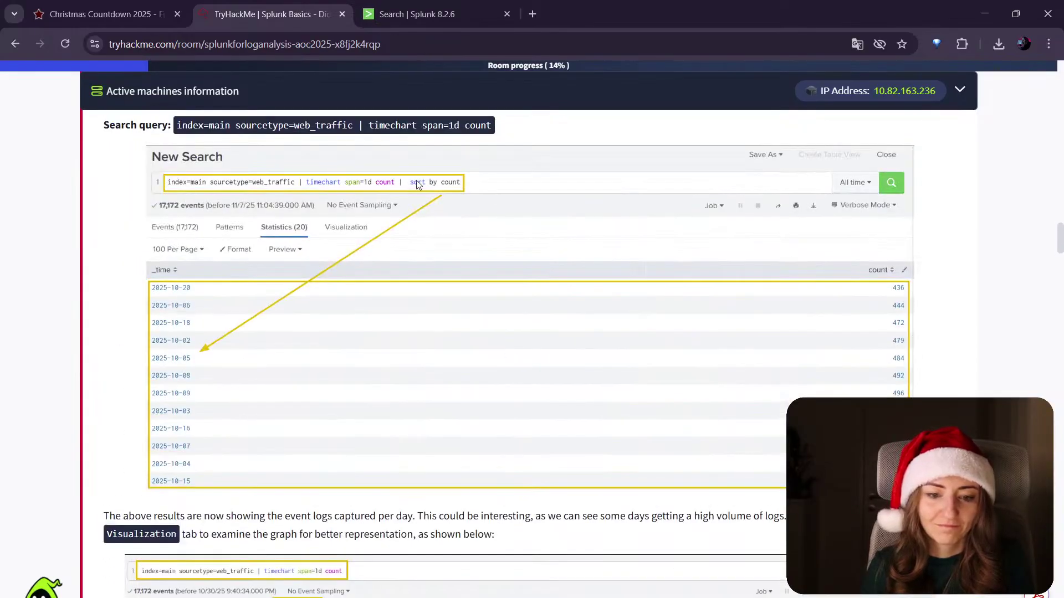
pyautogui.tripleClick(471, 125)
pyautogui.click(494, 124)
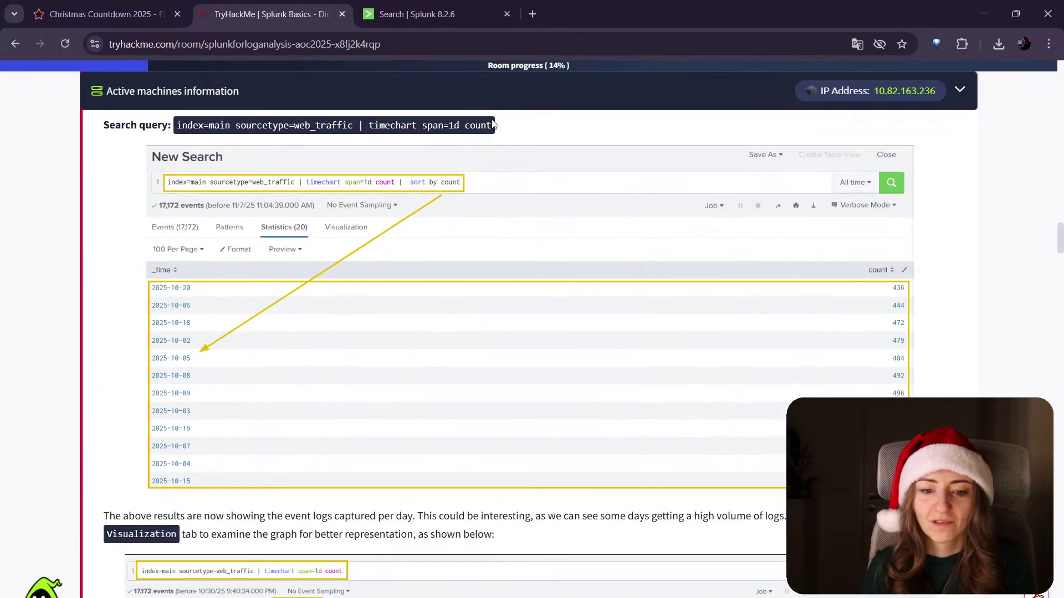
pyautogui.moveTo(256, 124); pyautogui.dragTo(173, 121)
pyautogui.hotkey('ctrl', 'c')
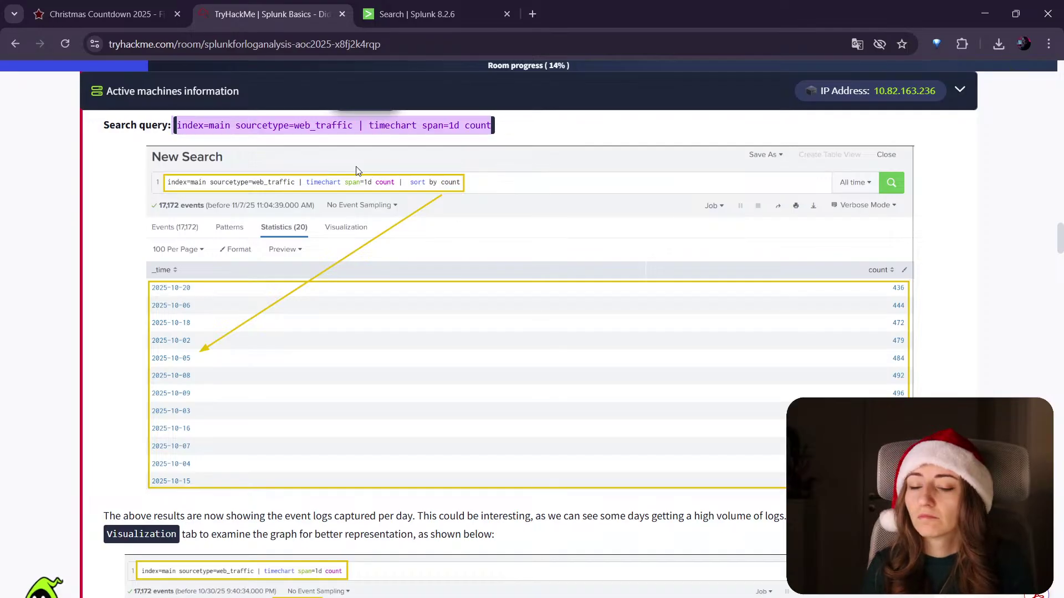
# Step: Replace the Splunk search with index=main sourcetype=web_traffic | timechart span=1d count, run it and show the matching events
pyautogui.click(410, 13)
pyautogui.hotkey('ctrl', 'a')
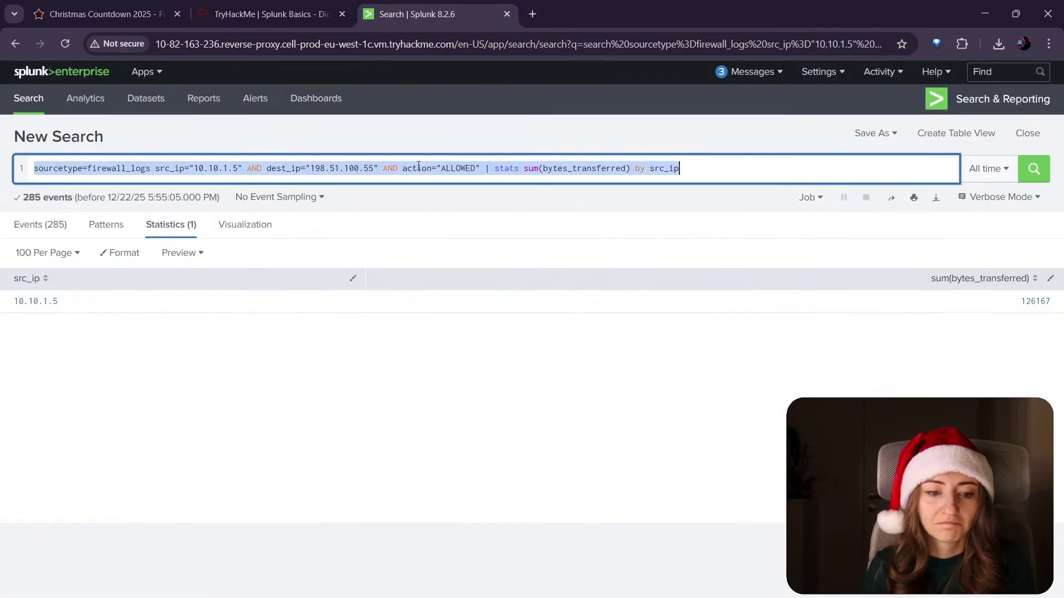
pyautogui.hotkey('ctrl', 'v')
pyautogui.press('Return')
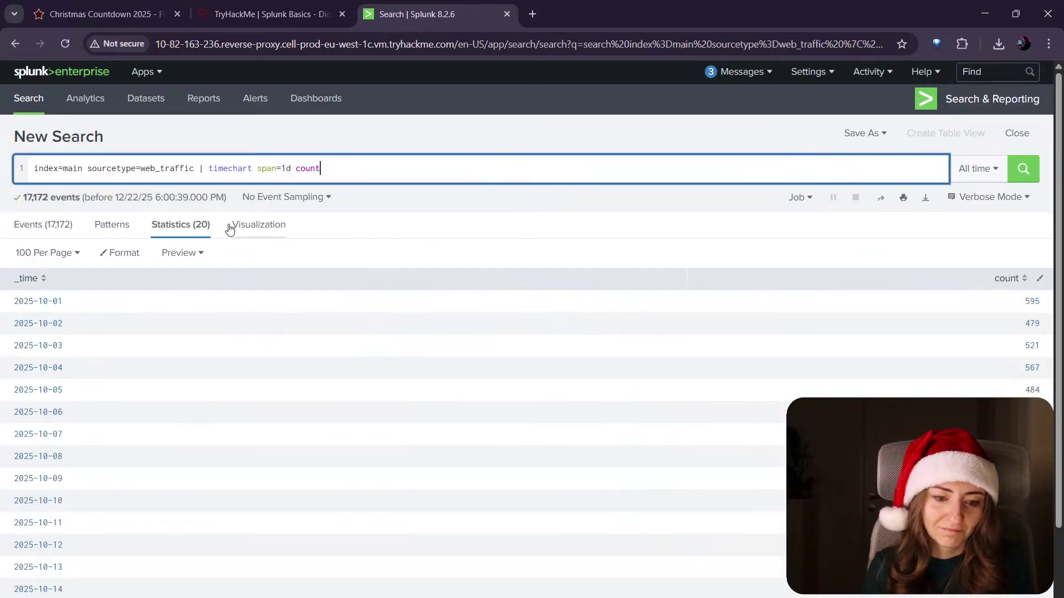
pyautogui.click(49, 230)
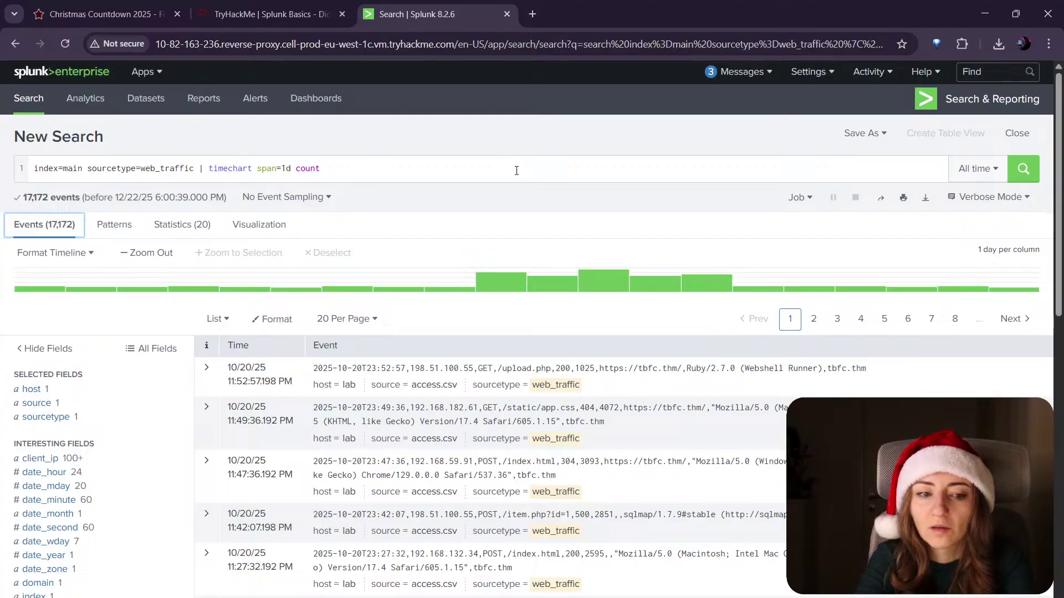
# Step: Check the room's Visualizing the Logs Timeline instructions and review the daily event counts in Splunk's statistics table
pyautogui.click(291, 10)
pyautogui.scroll(-1, 626, 241)
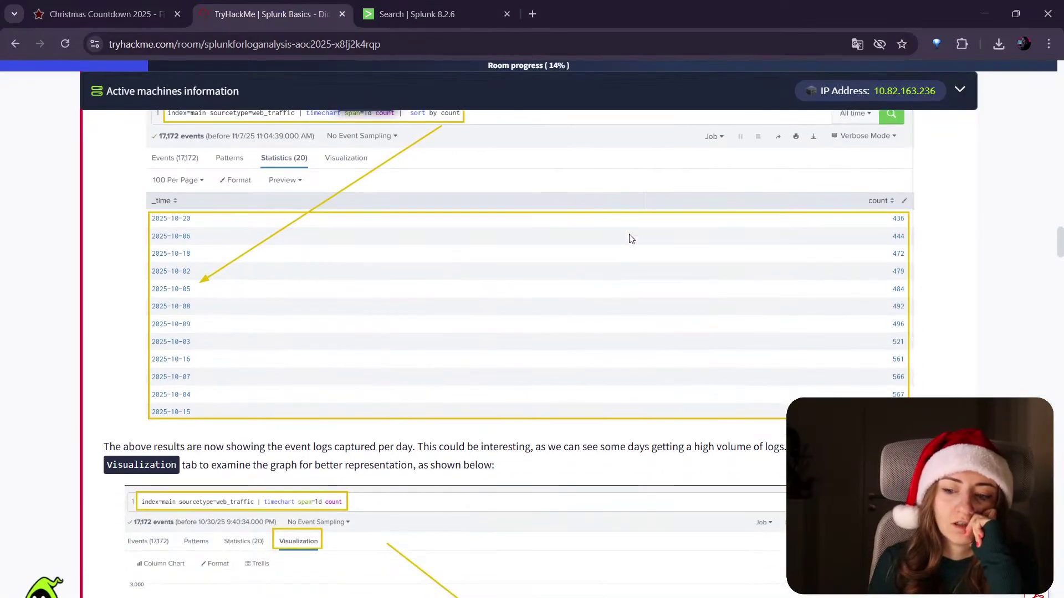
pyautogui.scroll(2, 625, 231)
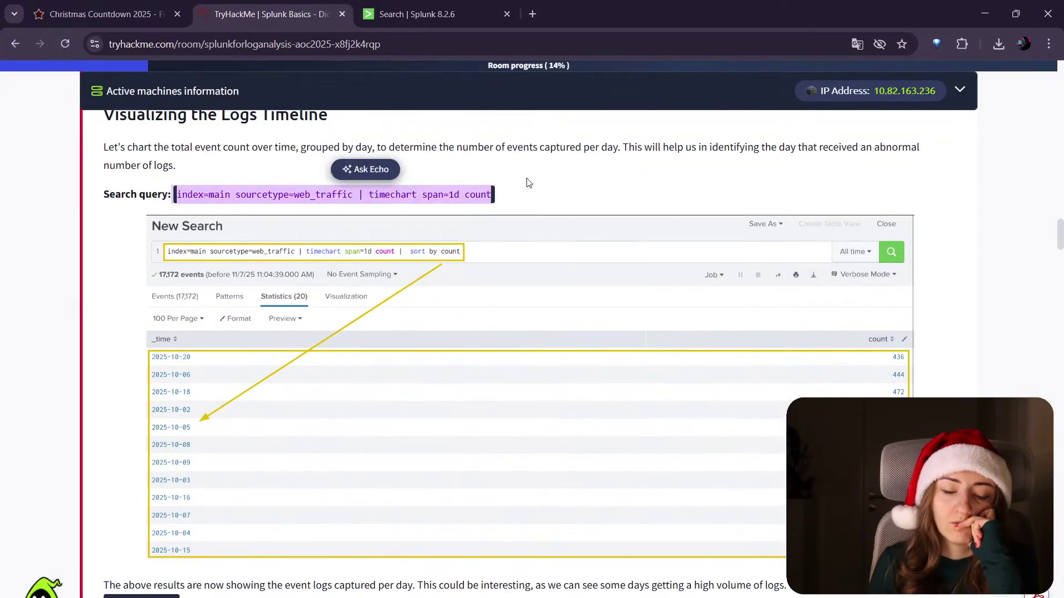
pyautogui.click(405, 14)
pyautogui.click(200, 233)
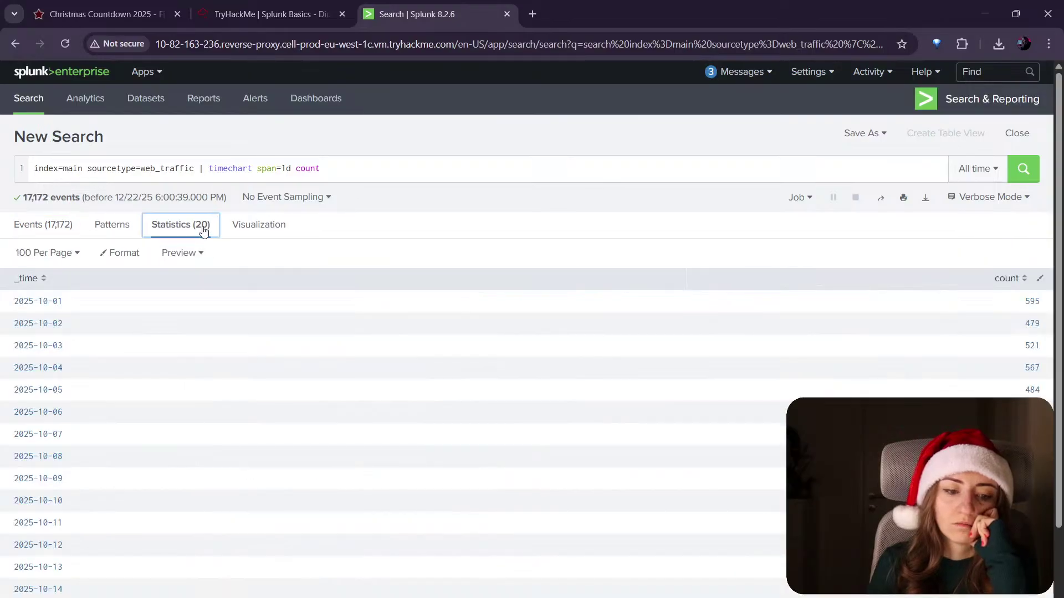
pyautogui.scroll(-2, 427, 320)
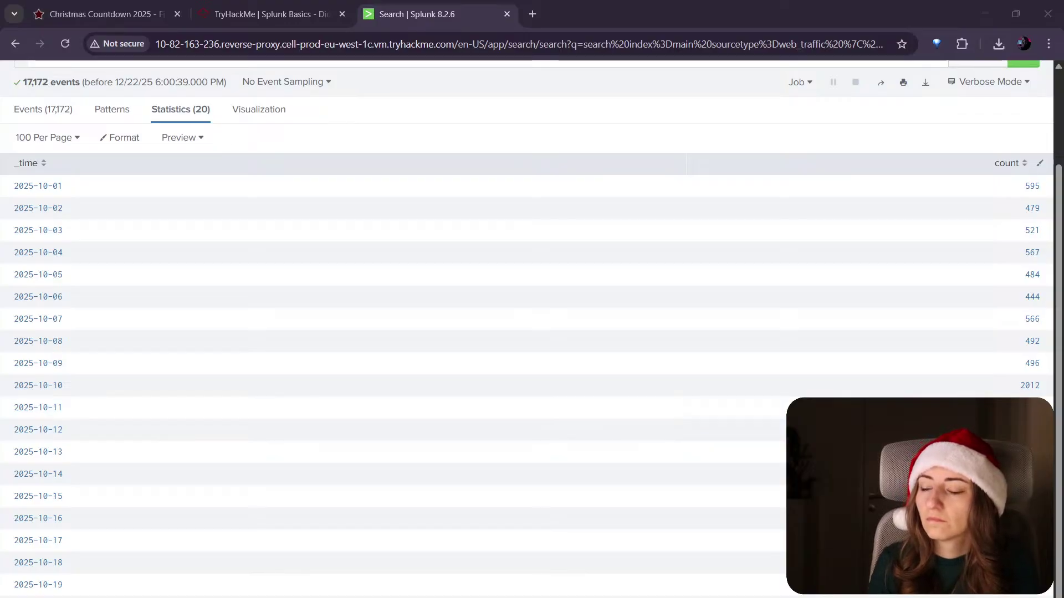
# Step: Read the room's Anomaly Detection section and inspect the top user_agent values of the web_traffic events in Splunk
pyautogui.click(266, 14)
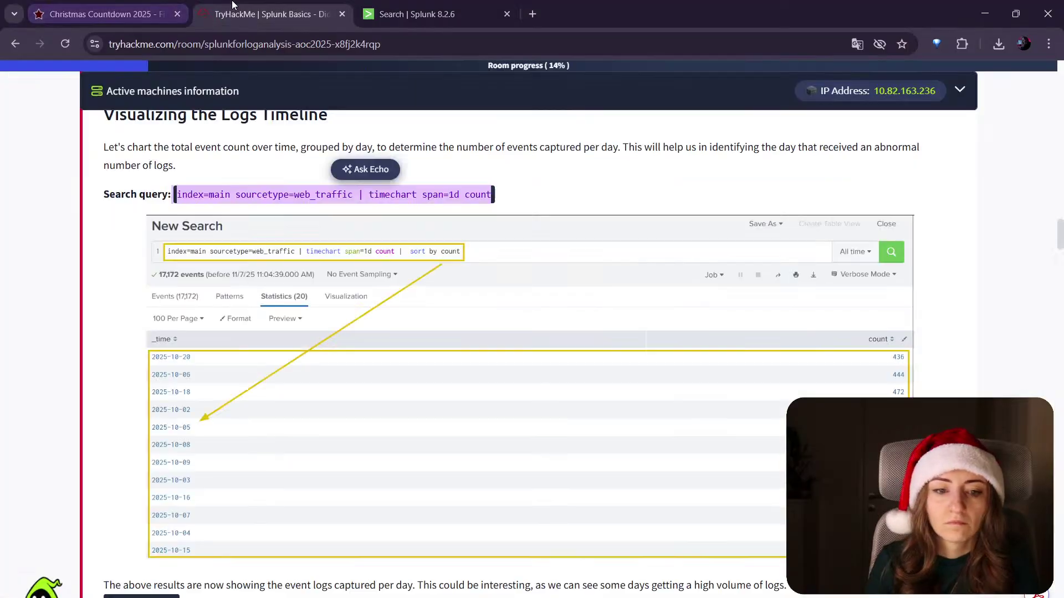
pyautogui.scroll(-10, 982, 282)
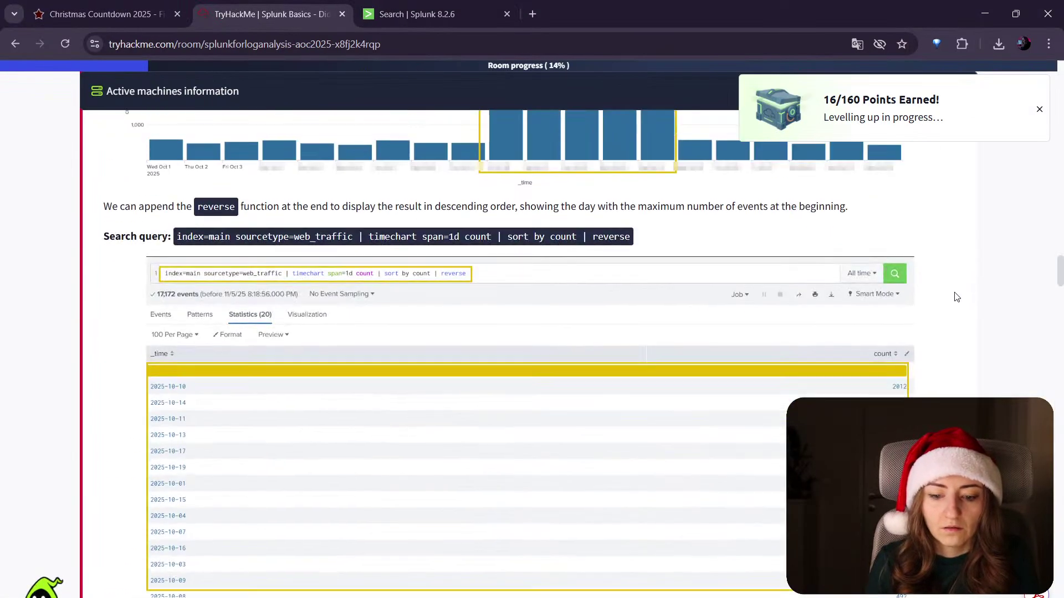
pyautogui.scroll(-10, 626, 288)
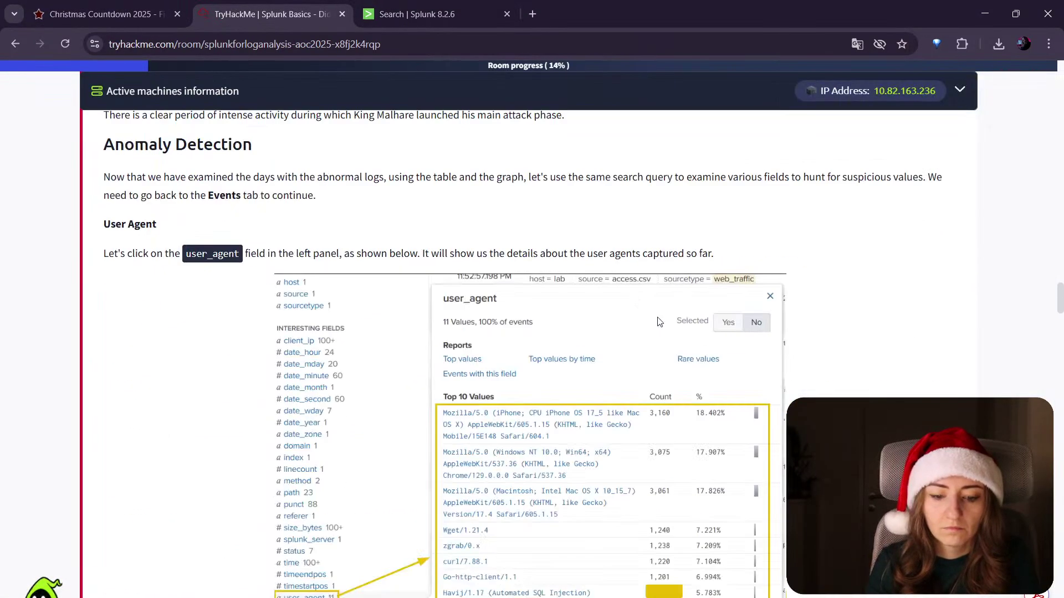
pyautogui.scroll(3, 570, 315)
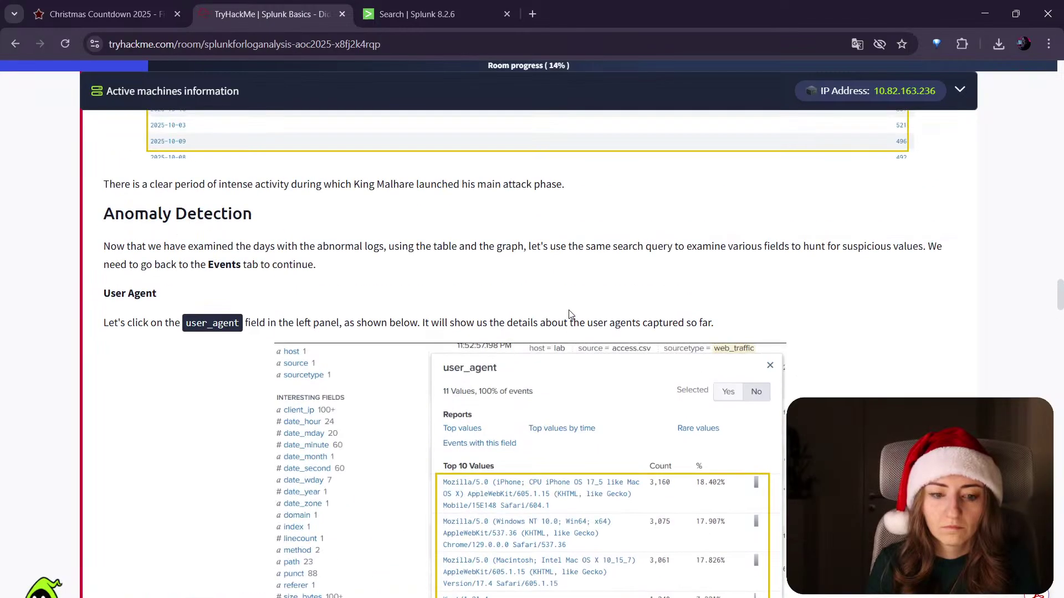
pyautogui.click(436, 14)
pyautogui.click(61, 111)
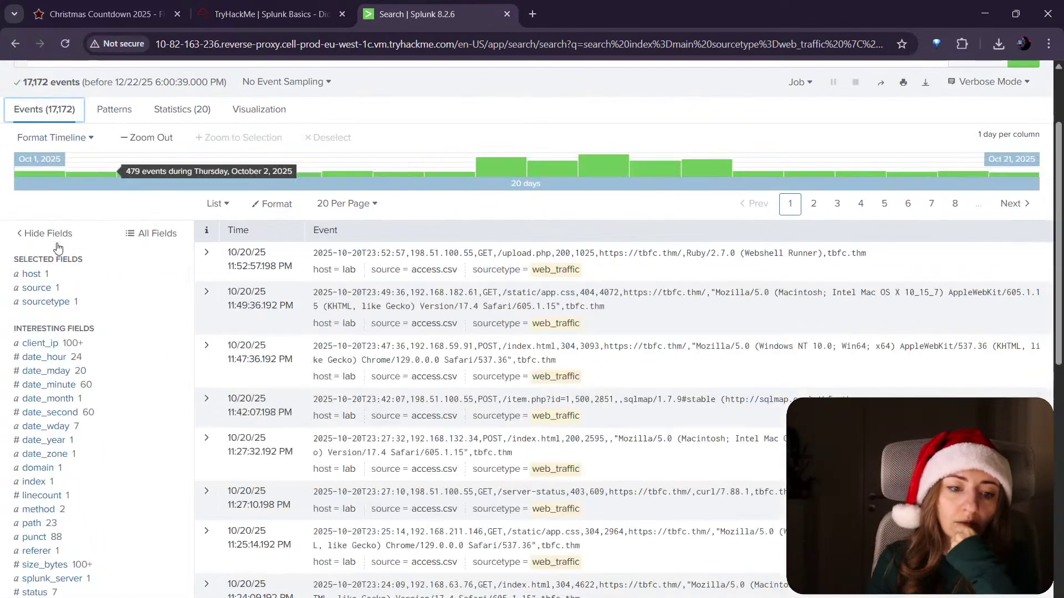
pyautogui.scroll(-3, 82, 432)
pyautogui.click(64, 505)
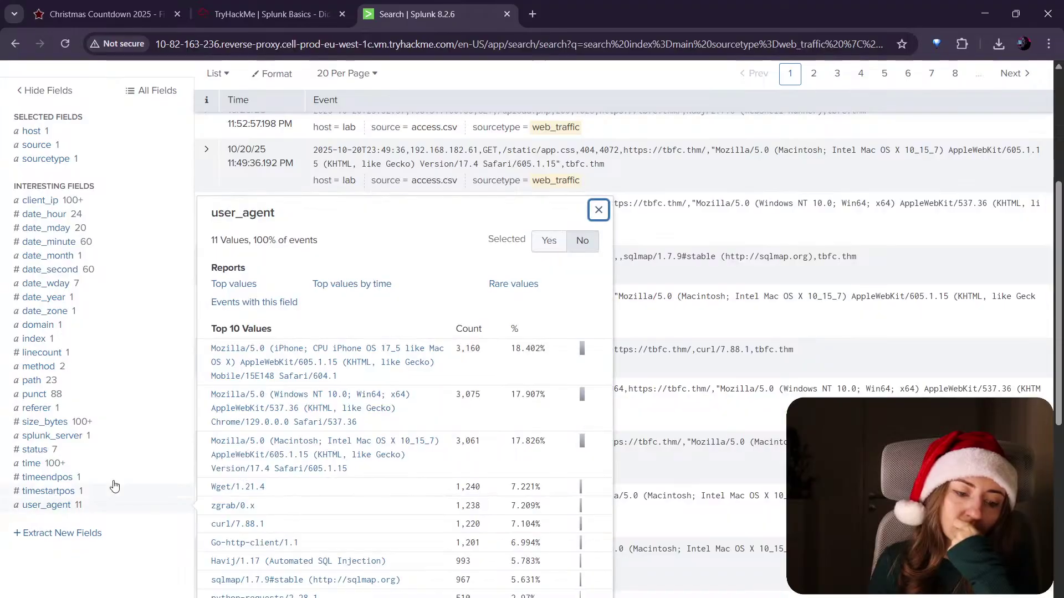
pyautogui.scroll(-1, 531, 468)
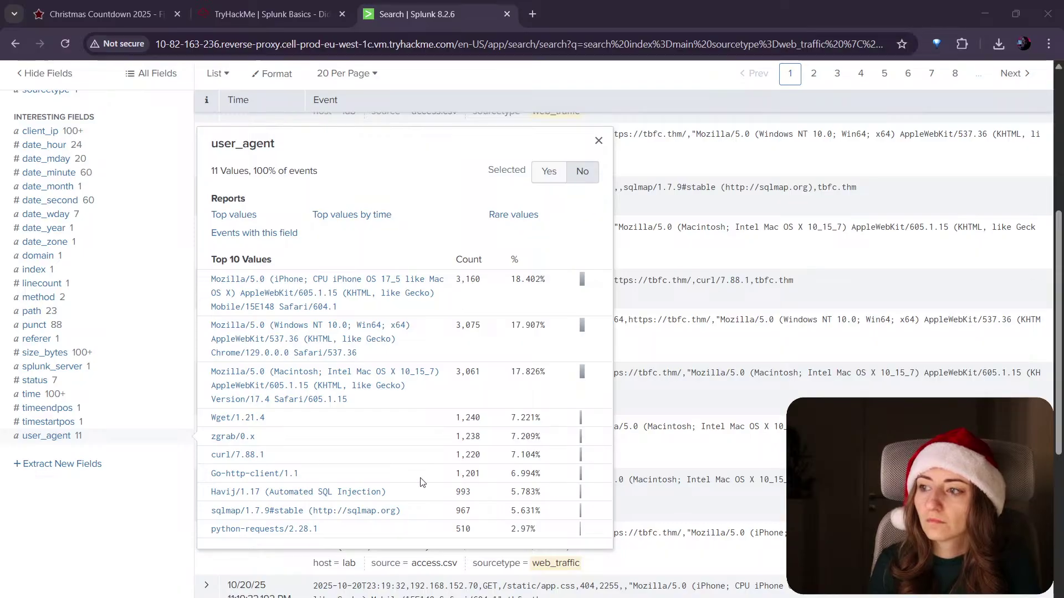
# Step: Return from the Splunk Basics room to the Advent of Cyber overview and join the AI in Security - old sAInt nick room
pyautogui.click(115, 538)
pyautogui.click(265, 14)
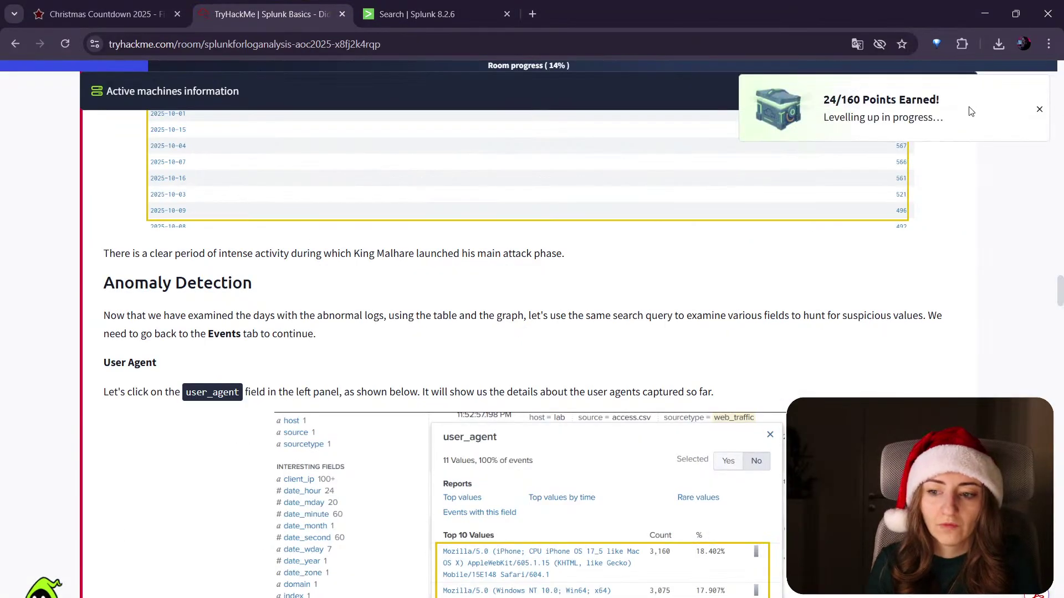
pyautogui.click(1040, 109)
pyautogui.click(15, 44)
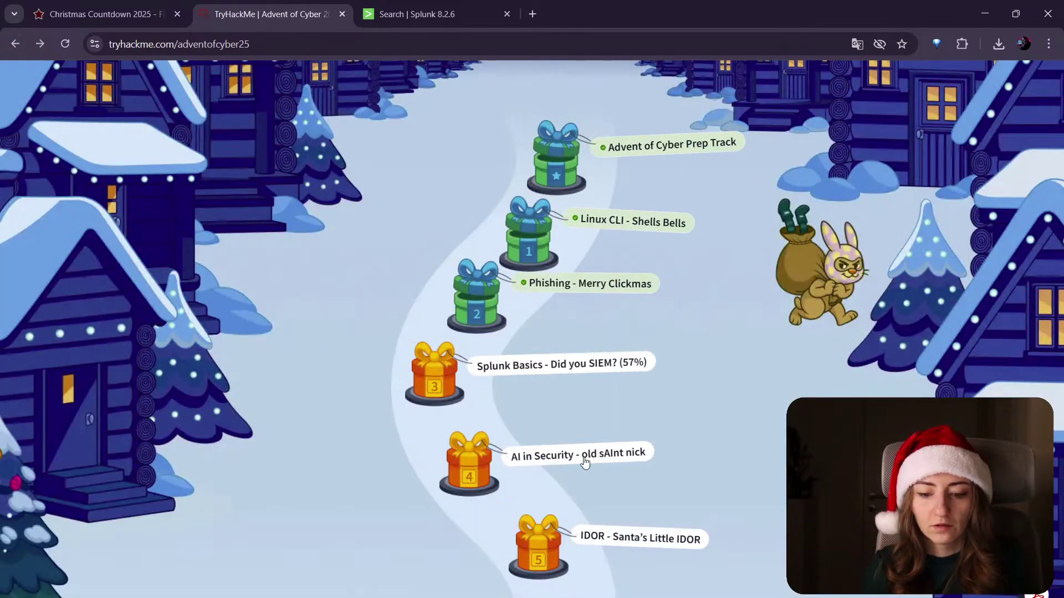
pyautogui.click(584, 462)
pyautogui.scroll(-1, 477, 466)
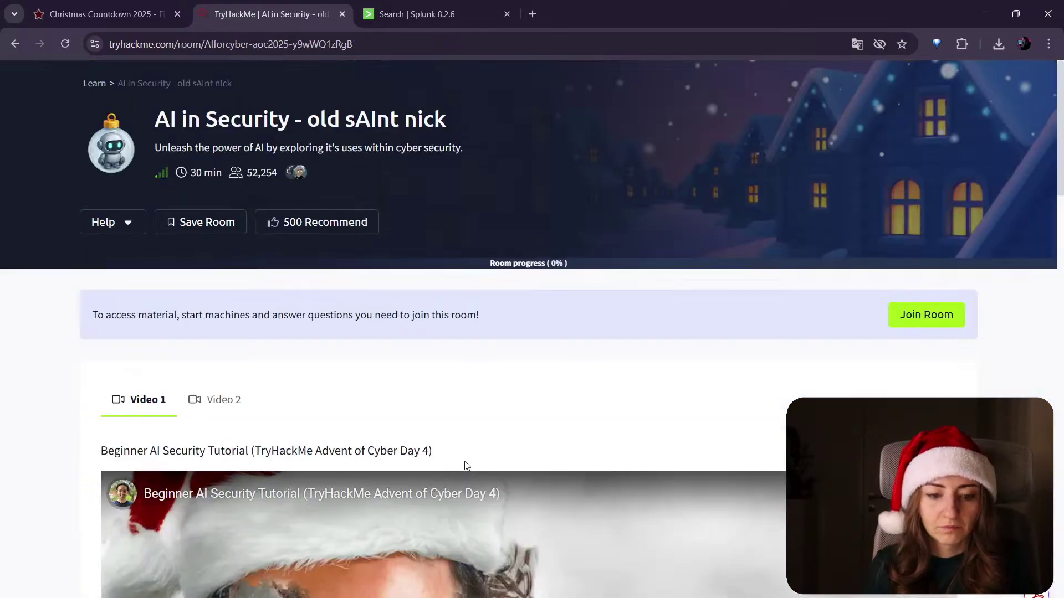
pyautogui.scroll(-1, 468, 450)
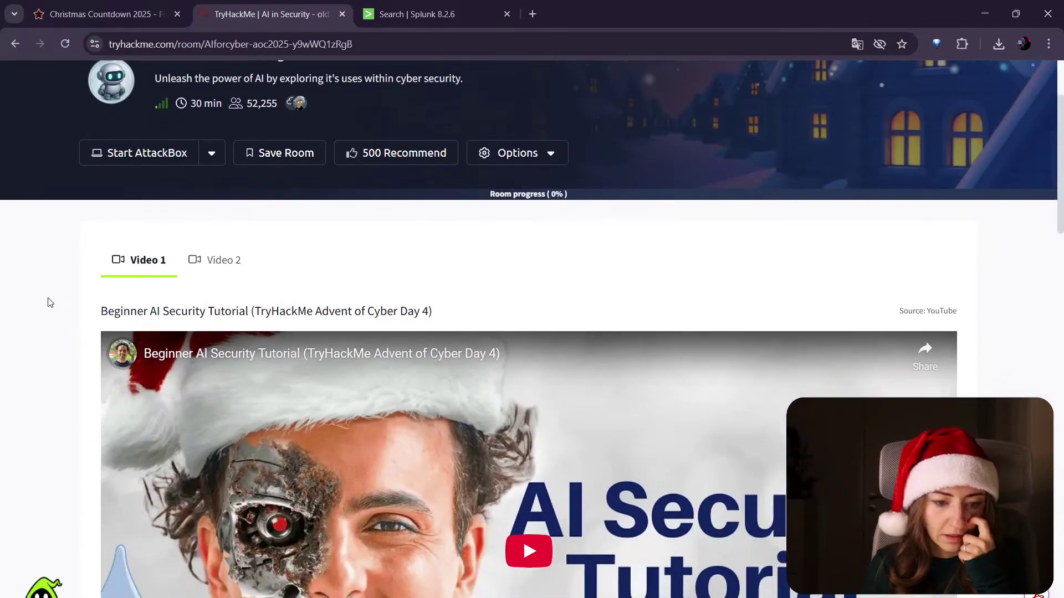
# Step: Read the AI in Security room's introduction, learning objectives and connection card, dismissing the assistant's welcome message
pyautogui.scroll(-2, 49, 308)
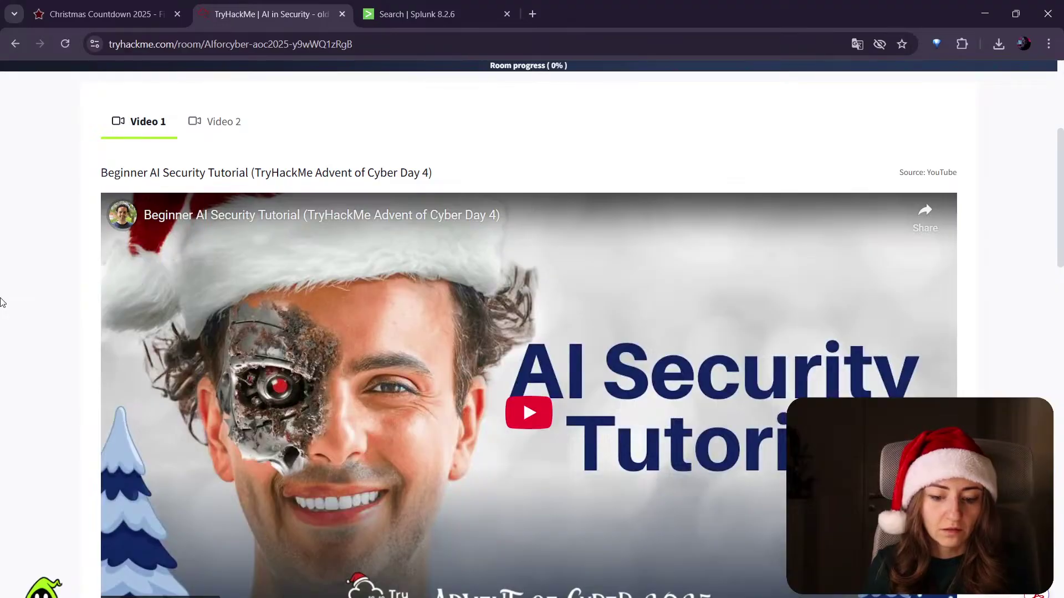
pyautogui.scroll(-1, 1, 303)
pyautogui.scroll(-2, 1, 302)
pyautogui.scroll(-9, 48, 325)
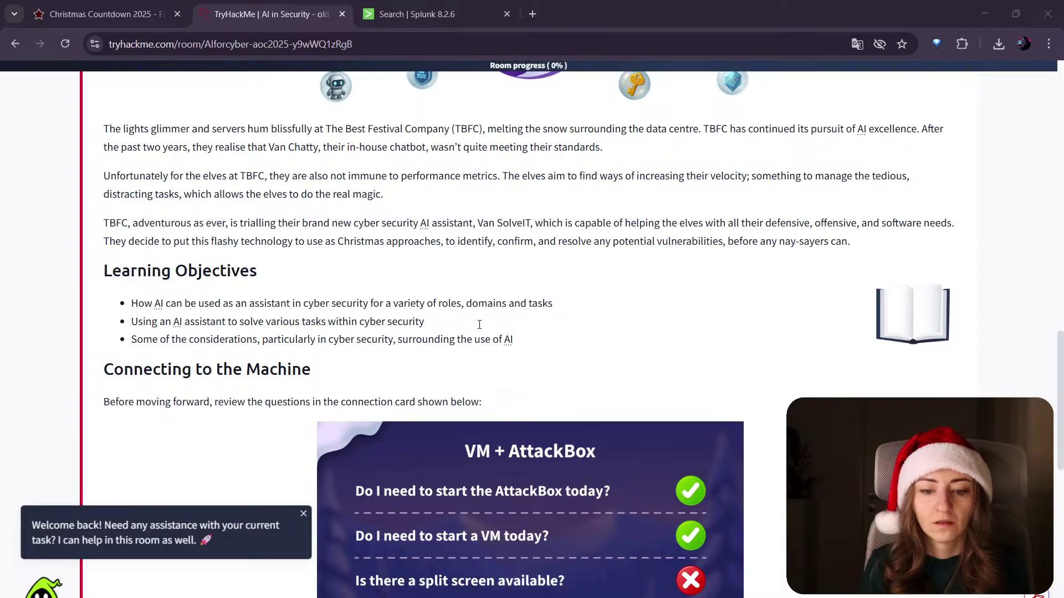
pyautogui.click(303, 514)
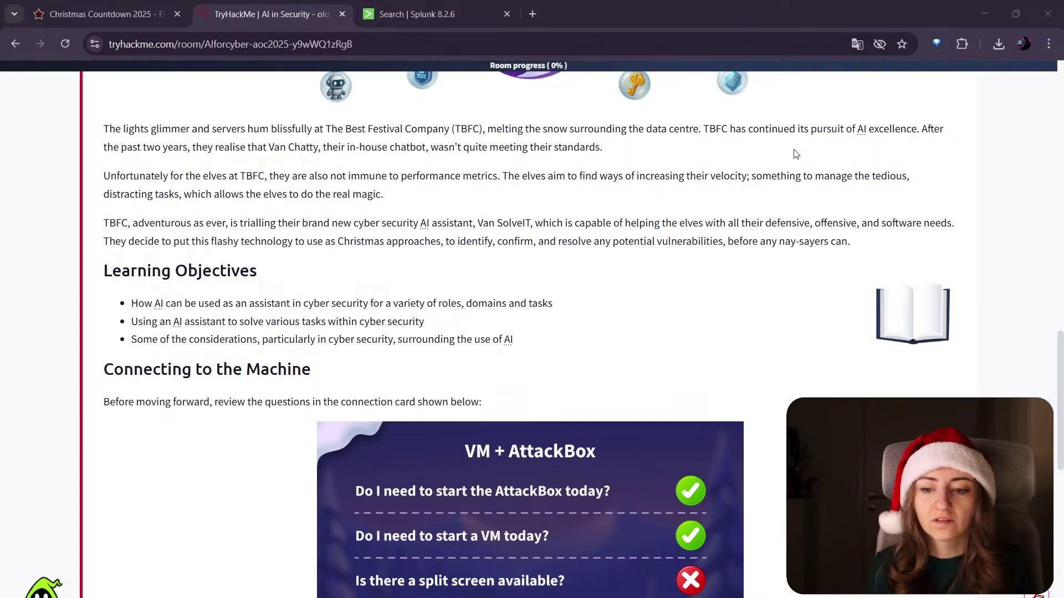
pyautogui.scroll(1, 795, 154)
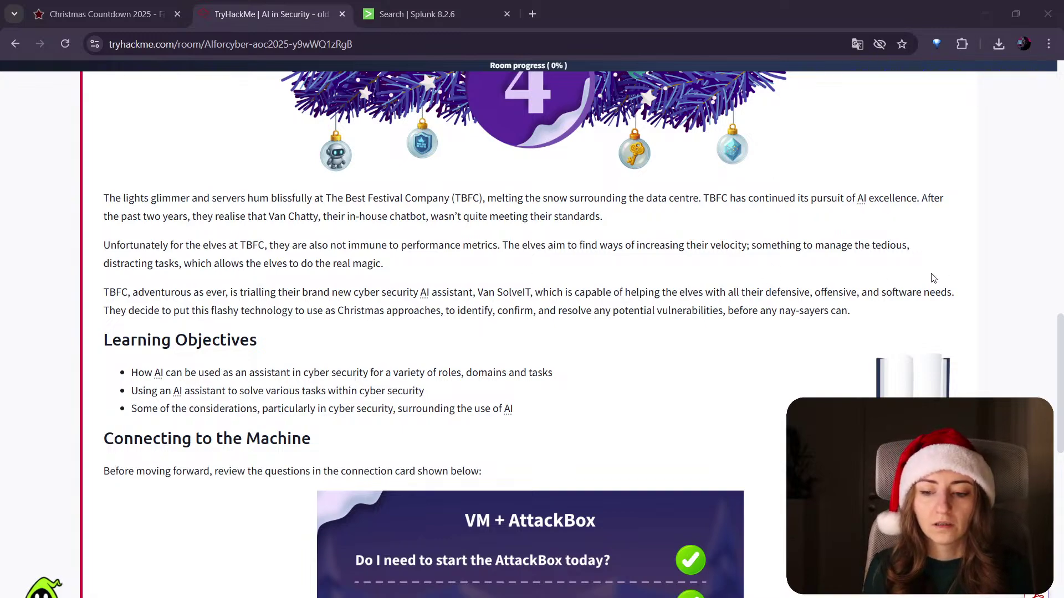
pyautogui.scroll(-1, 934, 277)
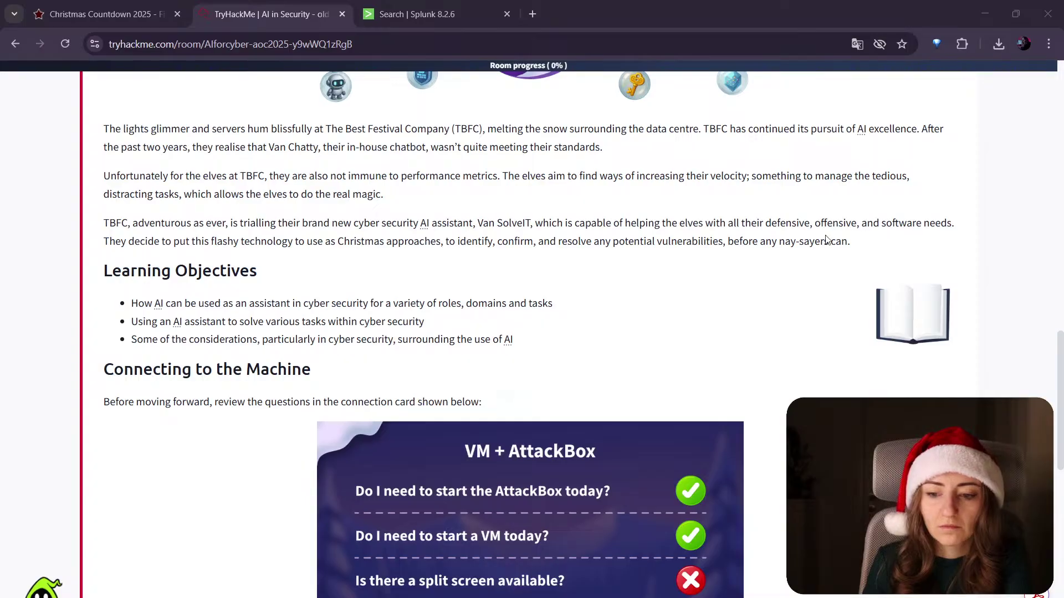
pyautogui.scroll(-4, 768, 259)
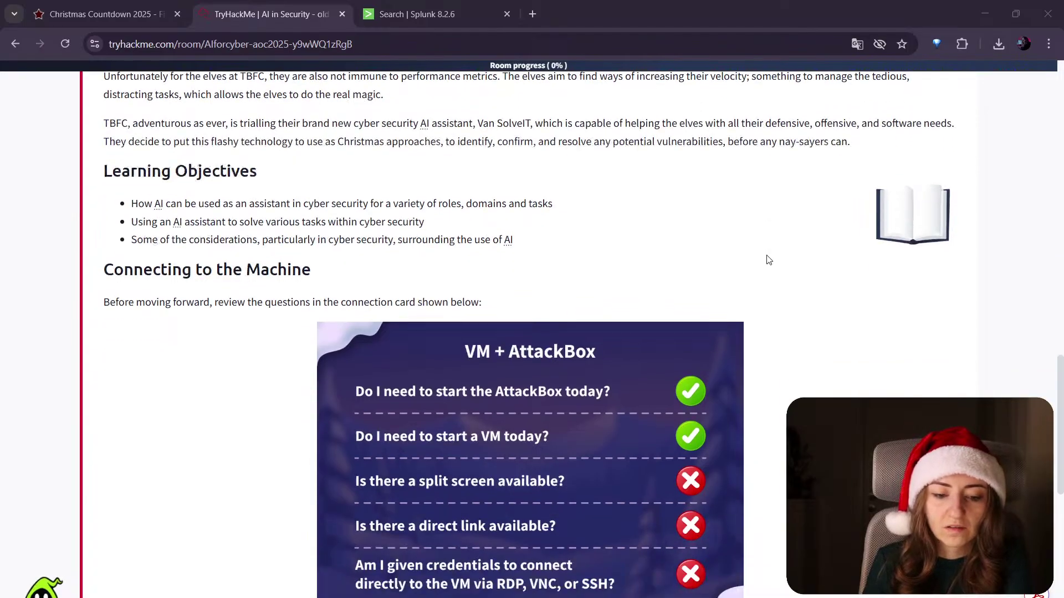
# Step: Terminate the running Splunk Basics and Offensive Security Intro machines, and start the AI in Security room's target machine and AttackBox
pyautogui.scroll(-3, 795, 324)
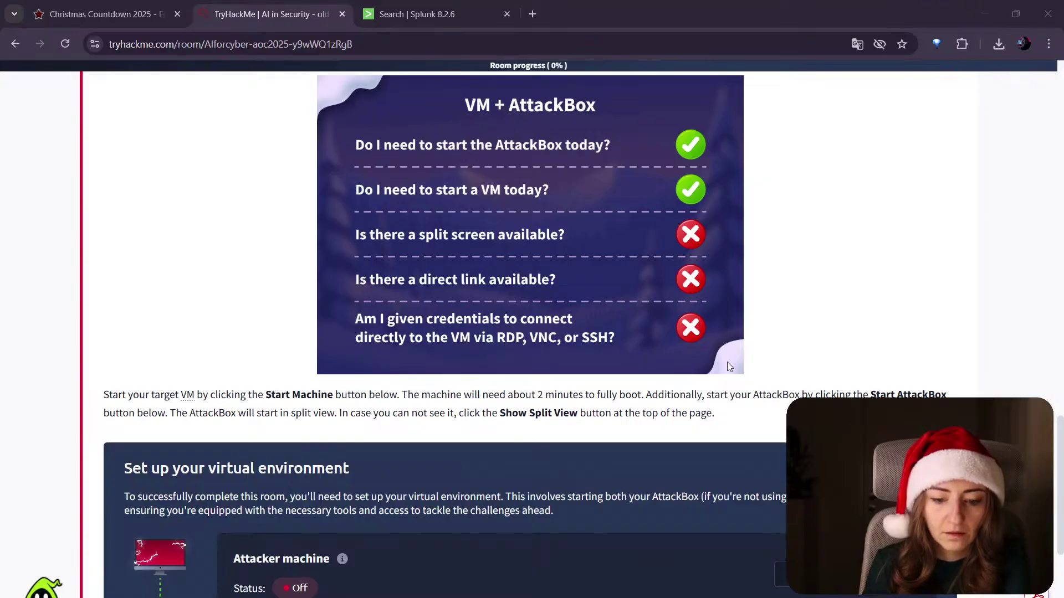
pyautogui.scroll(-1, 570, 391)
pyautogui.scroll(-1, 753, 392)
pyautogui.scroll(-2, 753, 392)
pyautogui.click(837, 367)
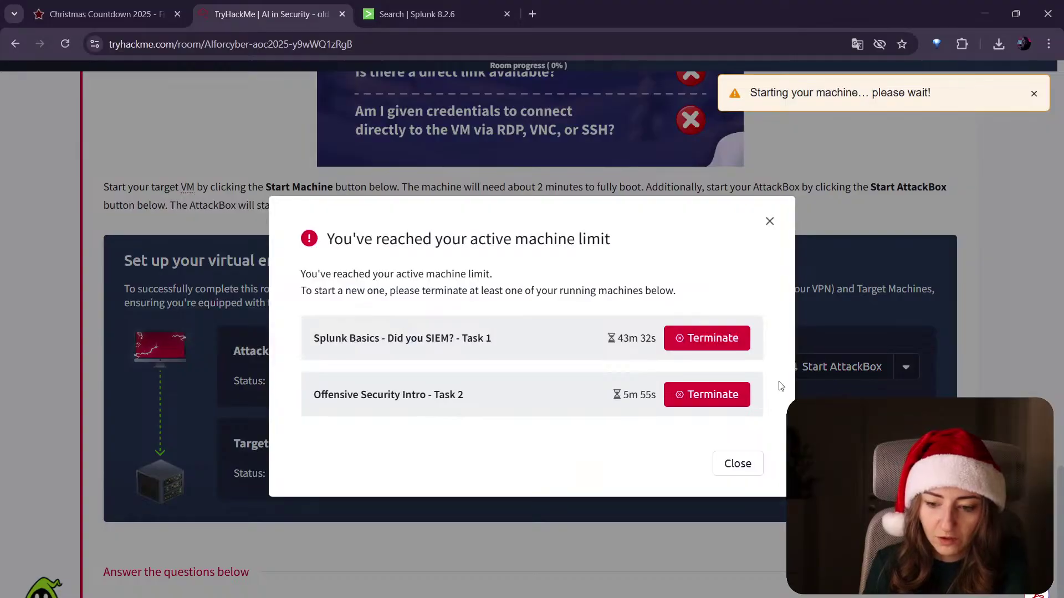
pyautogui.click(709, 342)
pyautogui.click(693, 367)
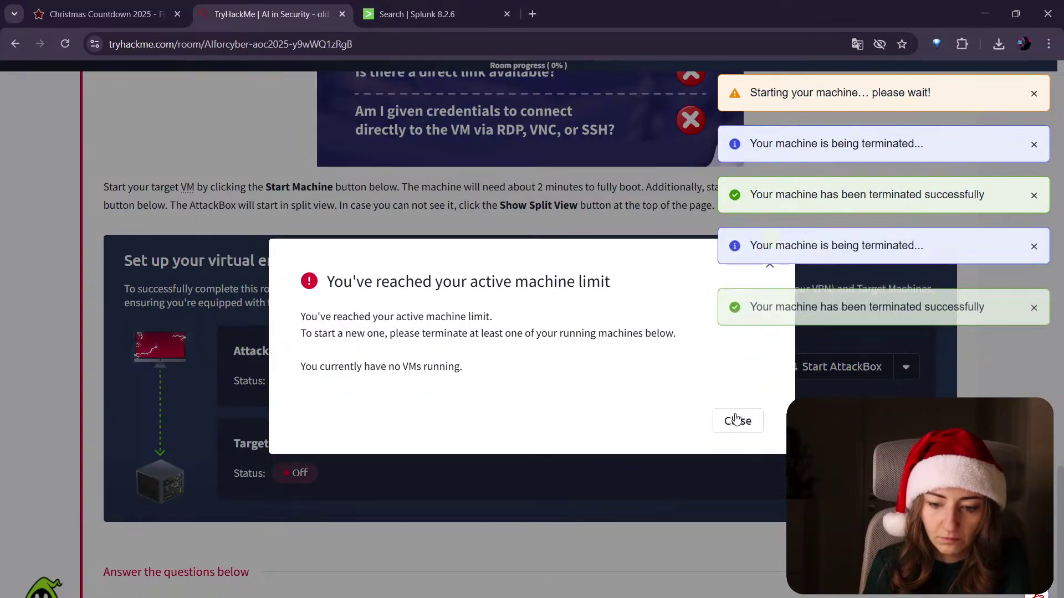
pyautogui.click(738, 435)
pyautogui.click(820, 369)
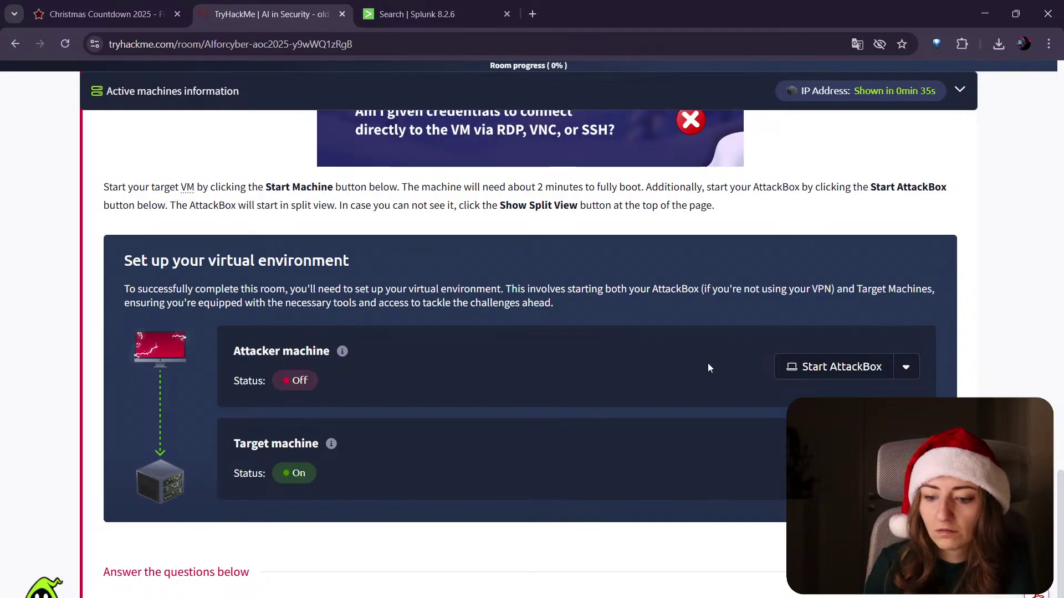
pyautogui.click(809, 374)
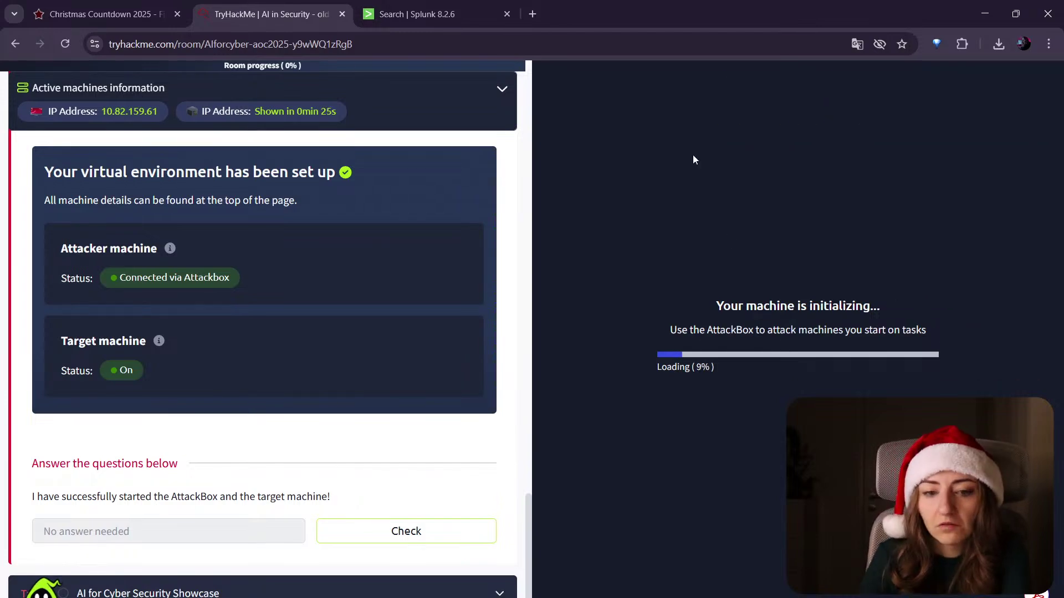
# Step: Search Google for "backdoor python" in a new tab and look over the results
pyautogui.click(531, 19)
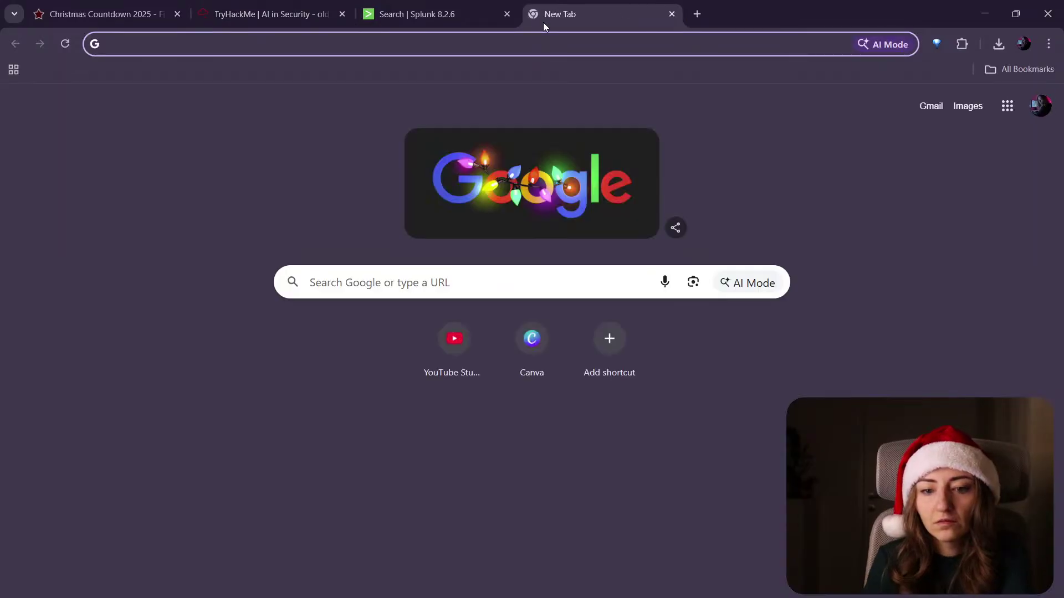
pyautogui.write('backdoor p')
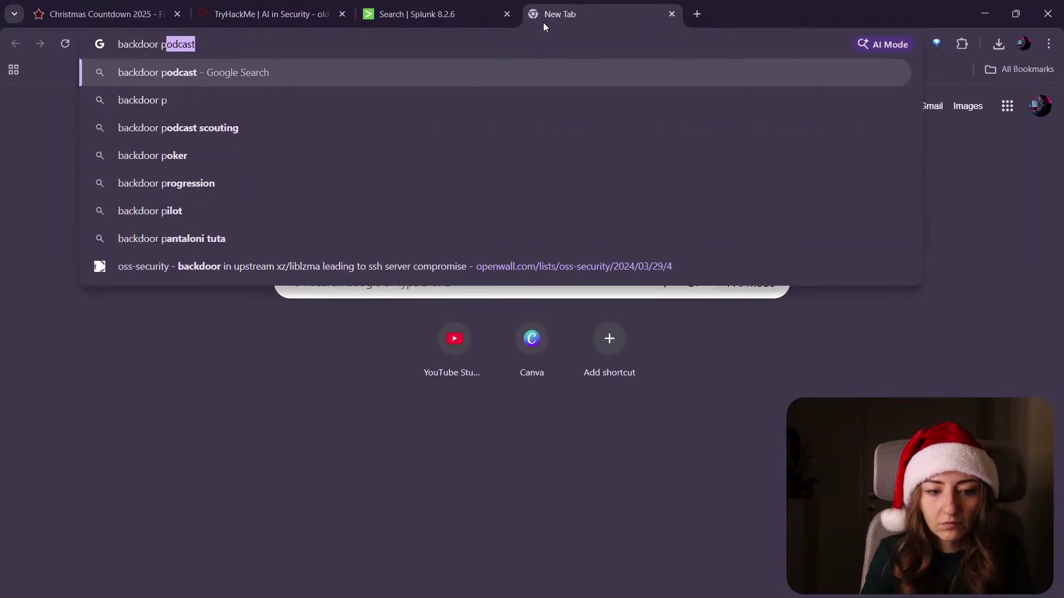
pyautogui.write('ython')
pyautogui.press('Return')
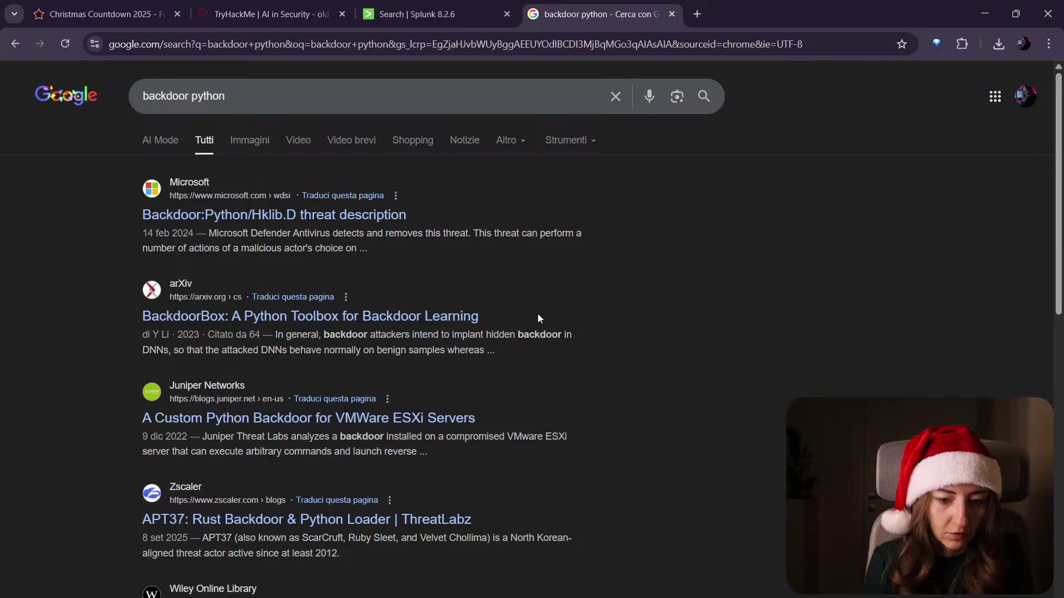
pyautogui.scroll(-1, 656, 290)
pyautogui.scroll(-1, 656, 291)
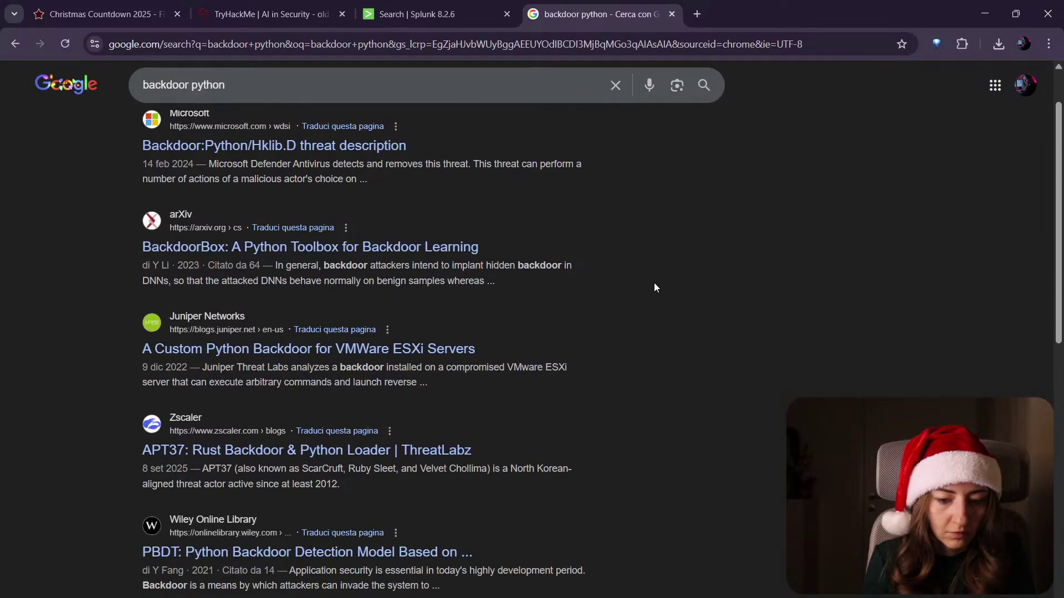
pyautogui.scroll(1, 648, 274)
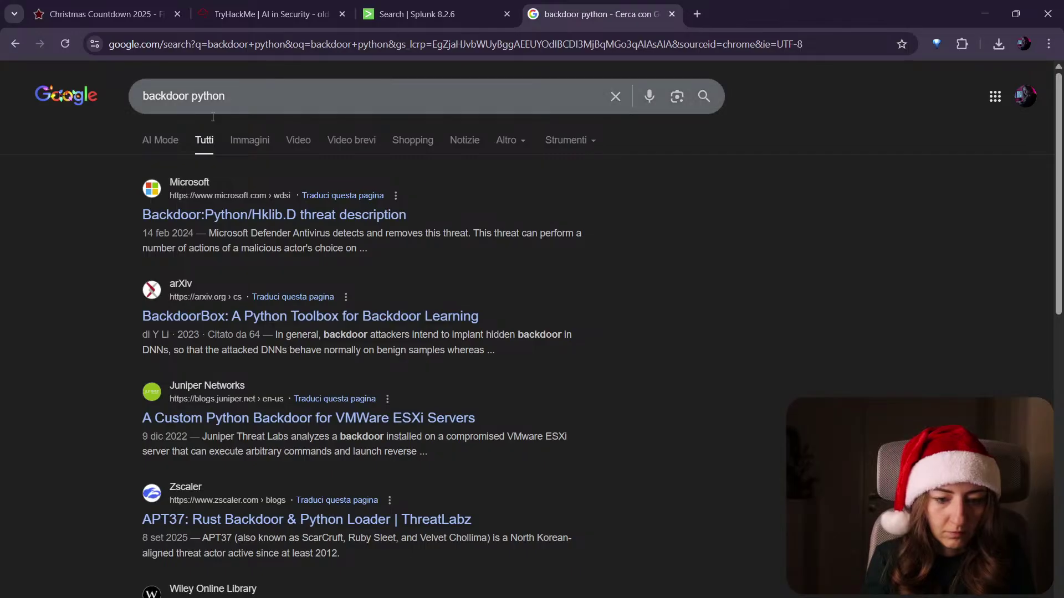
# Step: Change the Google search to "backdoor c", look over the results and close the search tab
pyautogui.click(216, 96)
pyautogui.doubleClick(218, 95)
pyautogui.write('c')
pyautogui.press('Return')
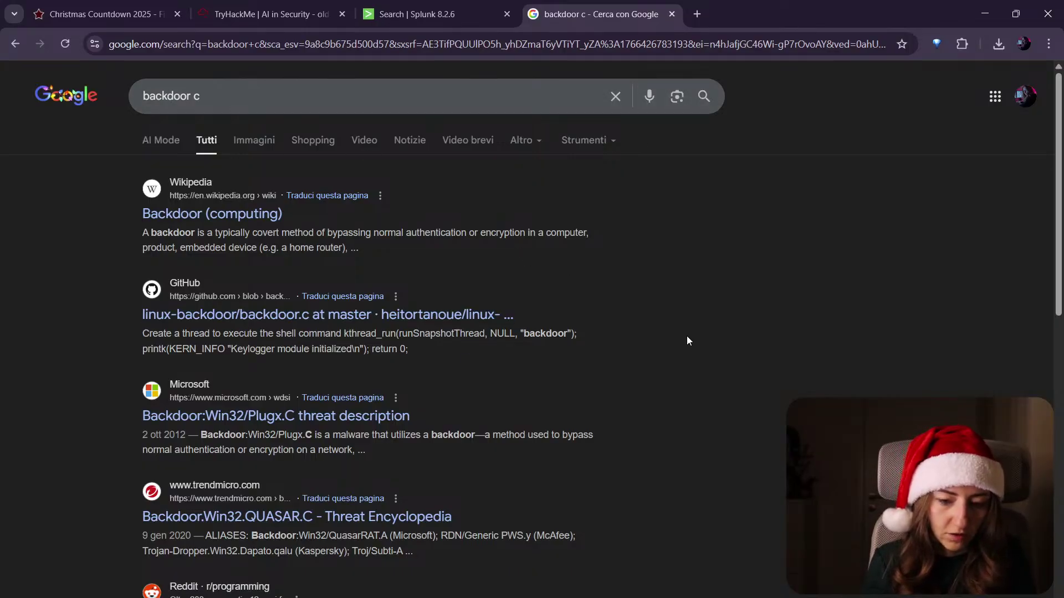
pyautogui.scroll(-3, 687, 339)
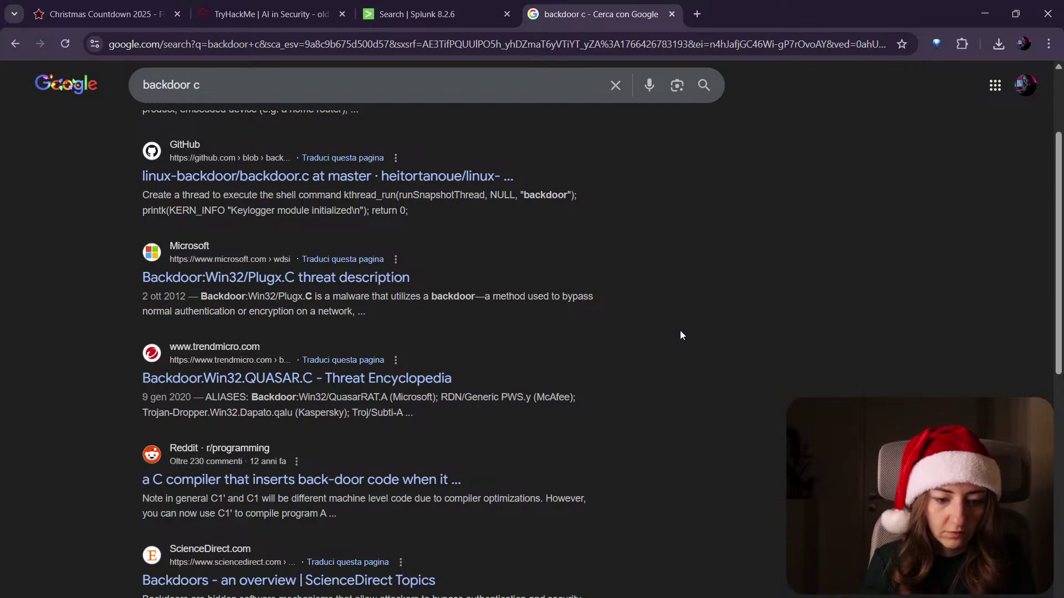
pyautogui.scroll(-4, 680, 336)
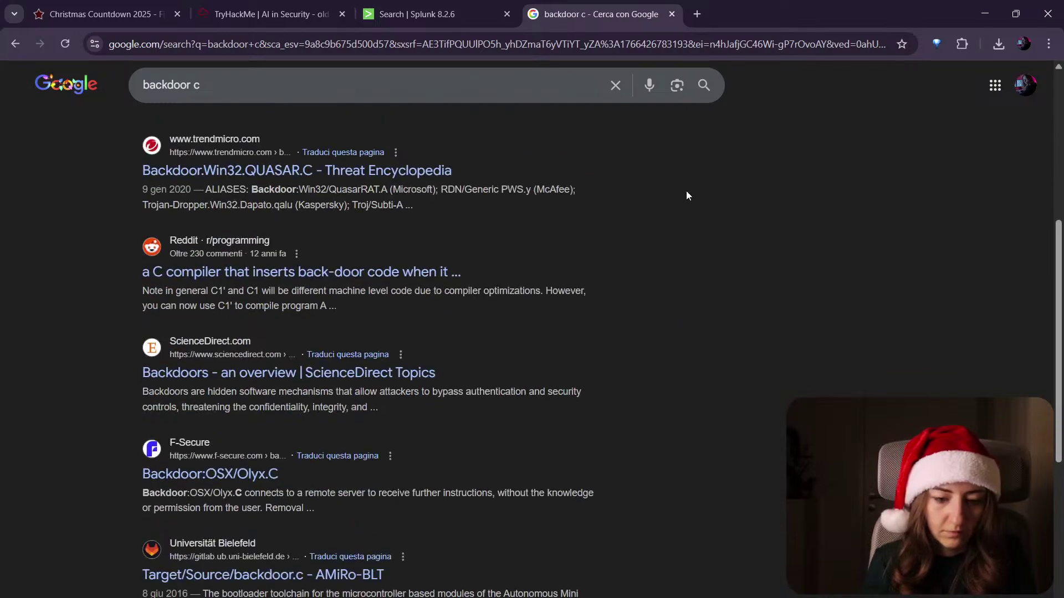
pyautogui.middleClick(608, 6)
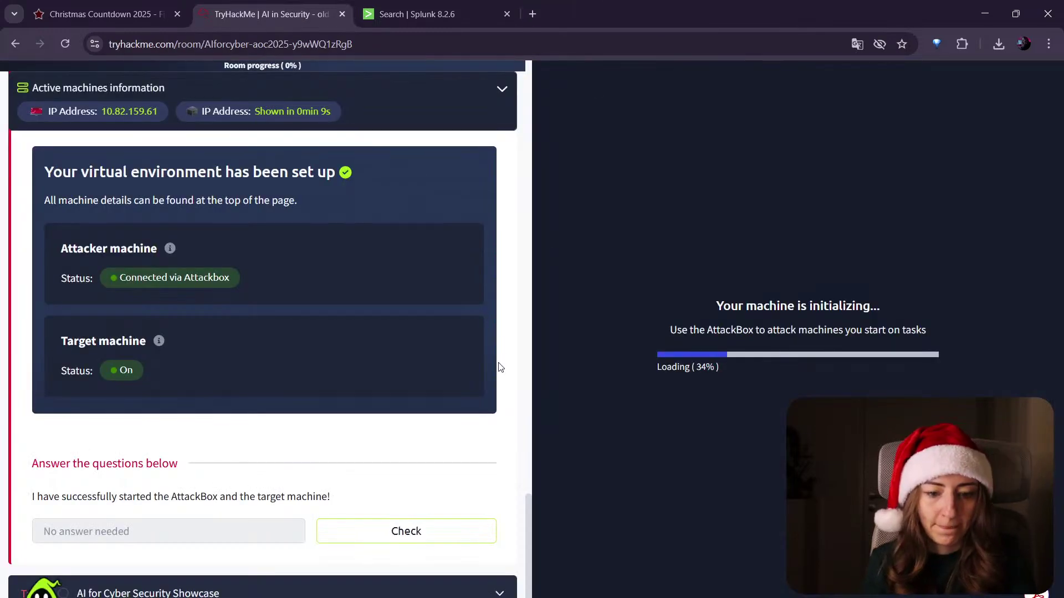
# Step: Mark the question about starting the AttackBox and target machine as complete, and move the Splunk tab out of the browser window
pyautogui.click(440, 539)
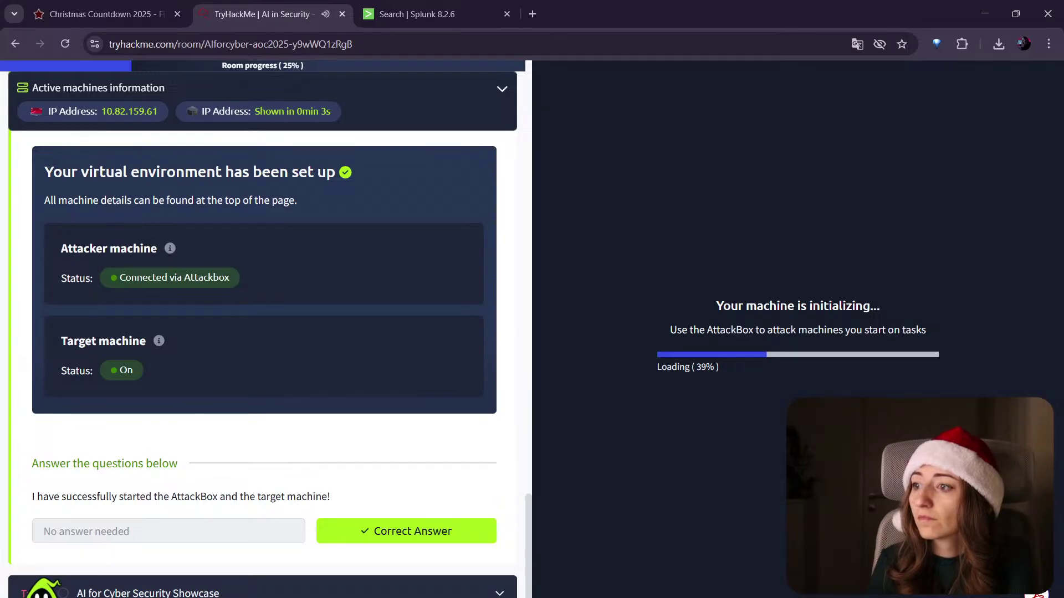
pyautogui.moveTo(421, 14); pyautogui.dragTo(1063, 222)
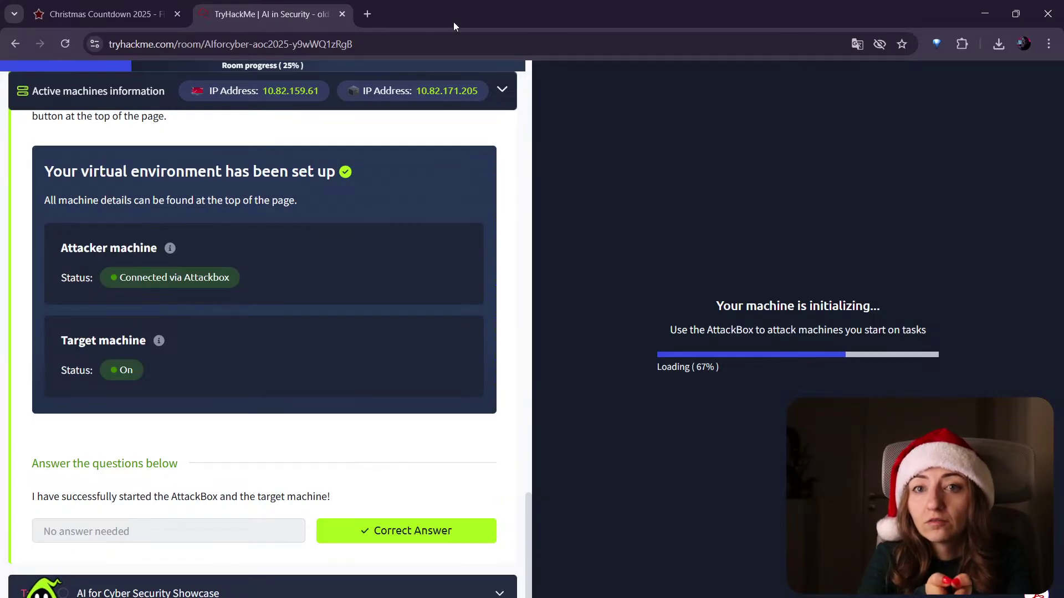
# Step: Search Google for "backdoor" in a new tab and read the expanded AI Overview on how backdoors work and their types
pyautogui.click(367, 14)
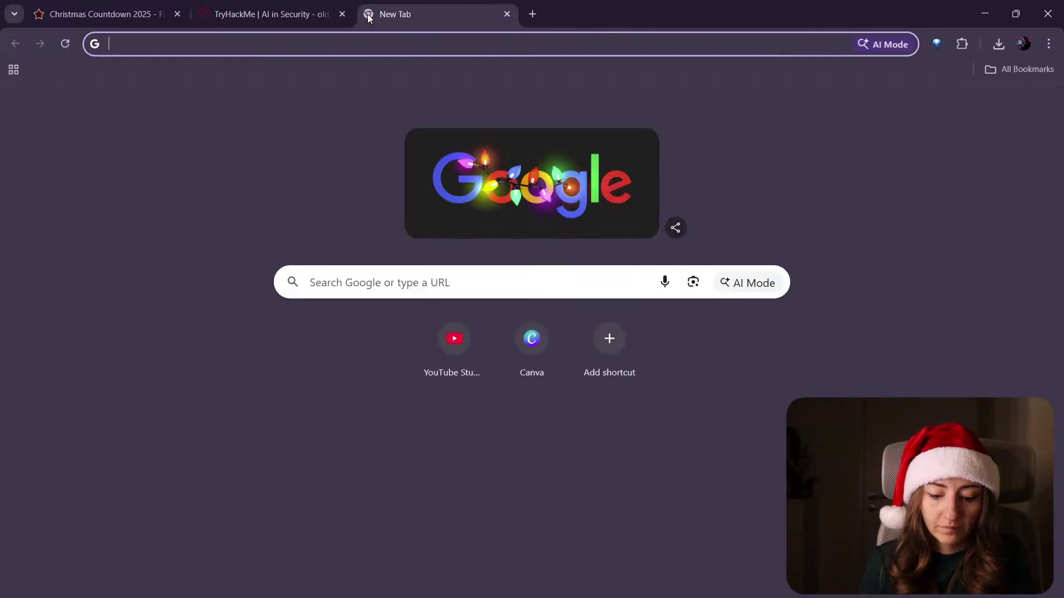
pyautogui.write('backdoor')
pyautogui.press('BackSpace')
pyautogui.press('Return')
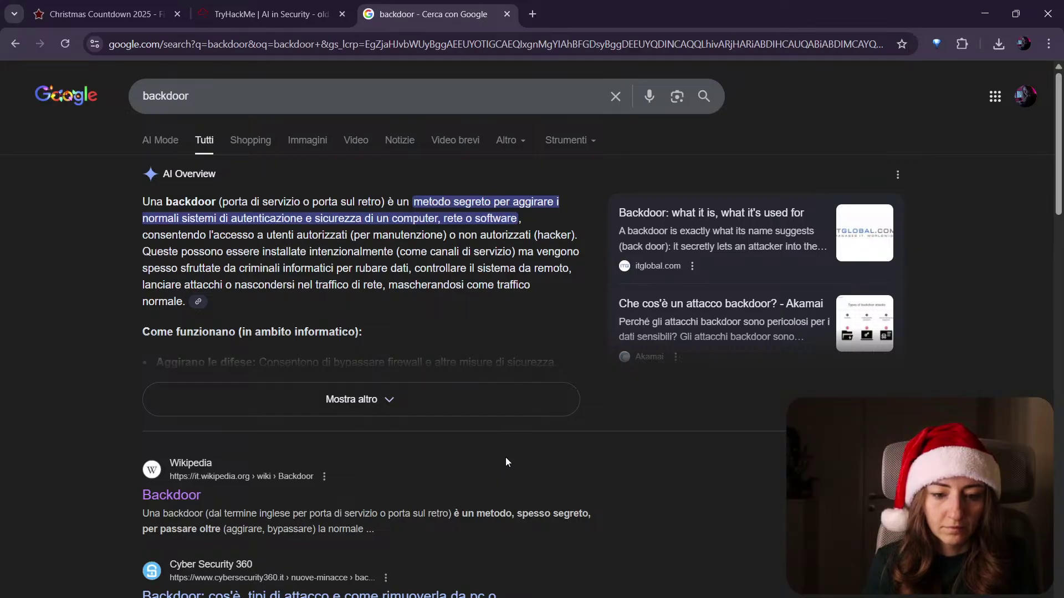
pyautogui.click(481, 399)
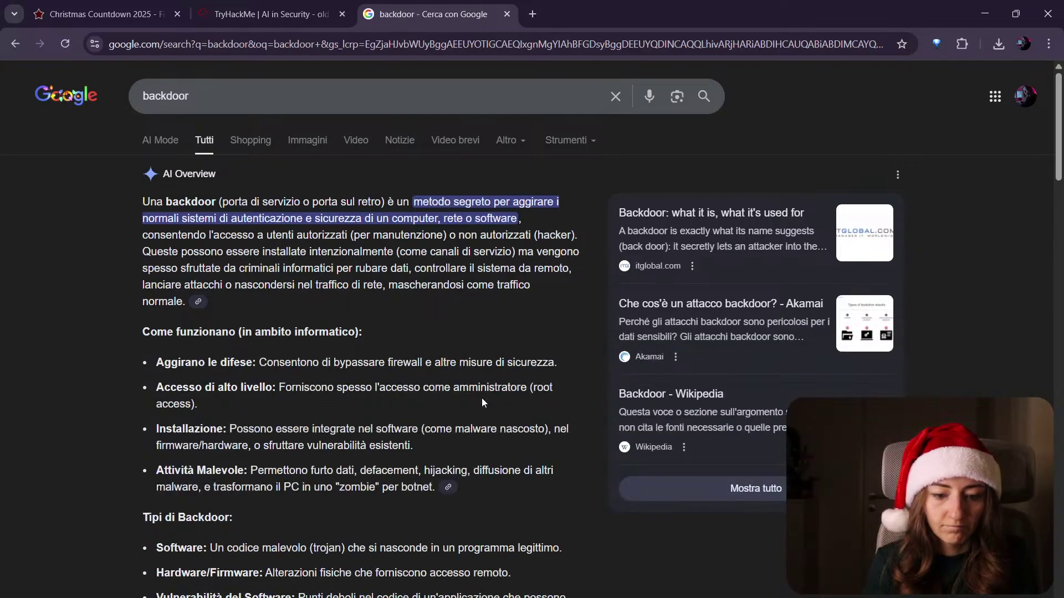
pyautogui.scroll(-3, 547, 414)
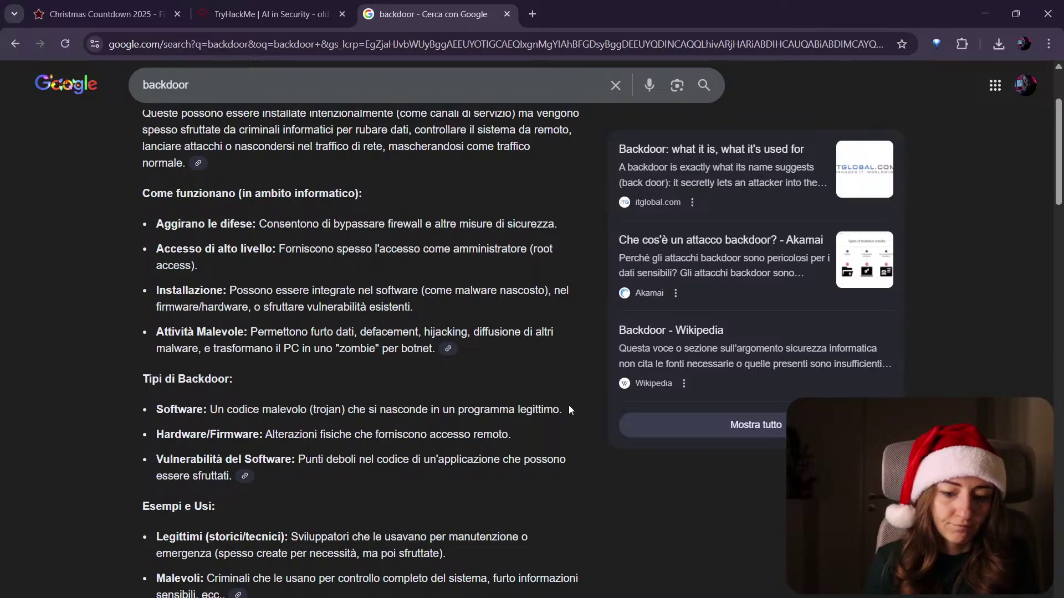
pyautogui.scroll(-1, 569, 410)
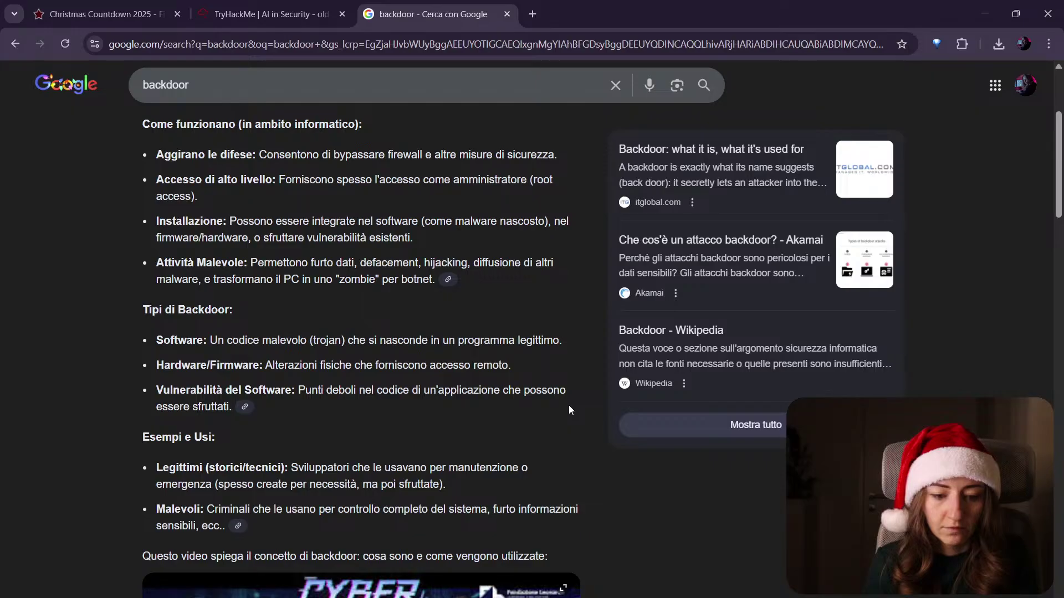
pyautogui.scroll(1, 569, 410)
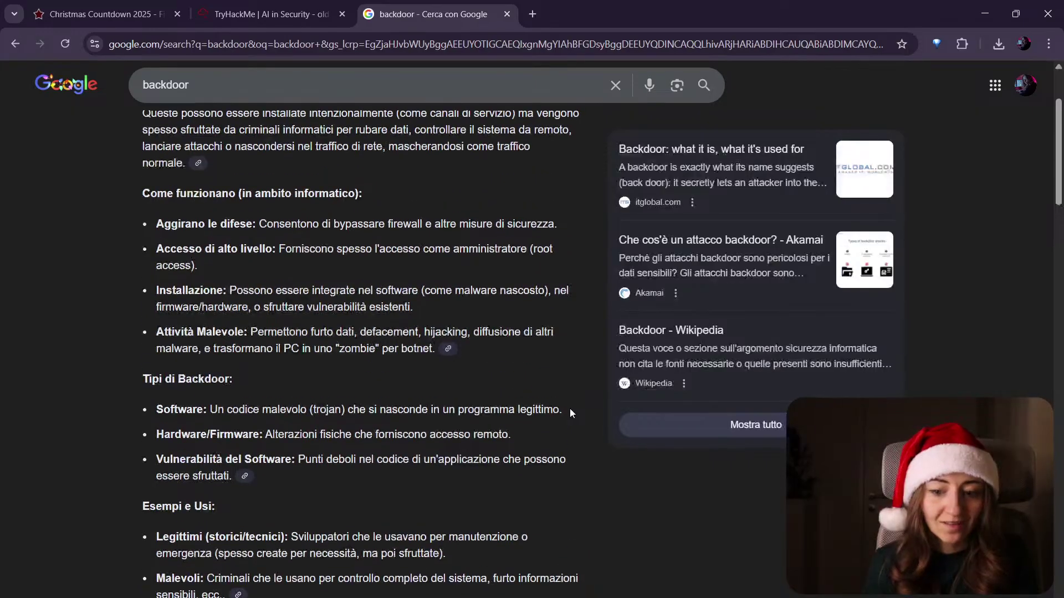
pyautogui.scroll(-8, 582, 406)
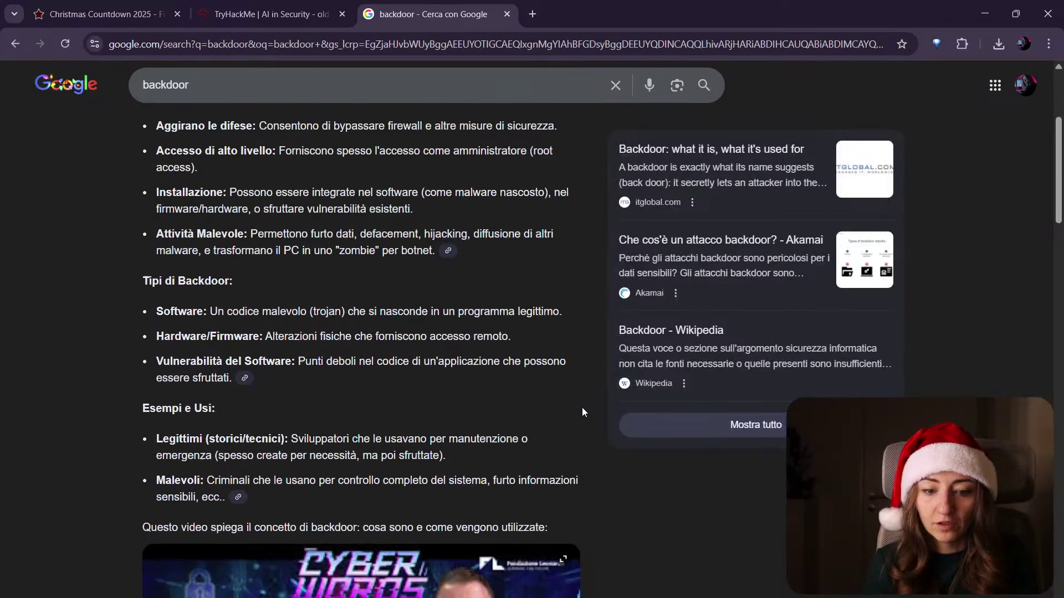
pyautogui.scroll(-4, 628, 521)
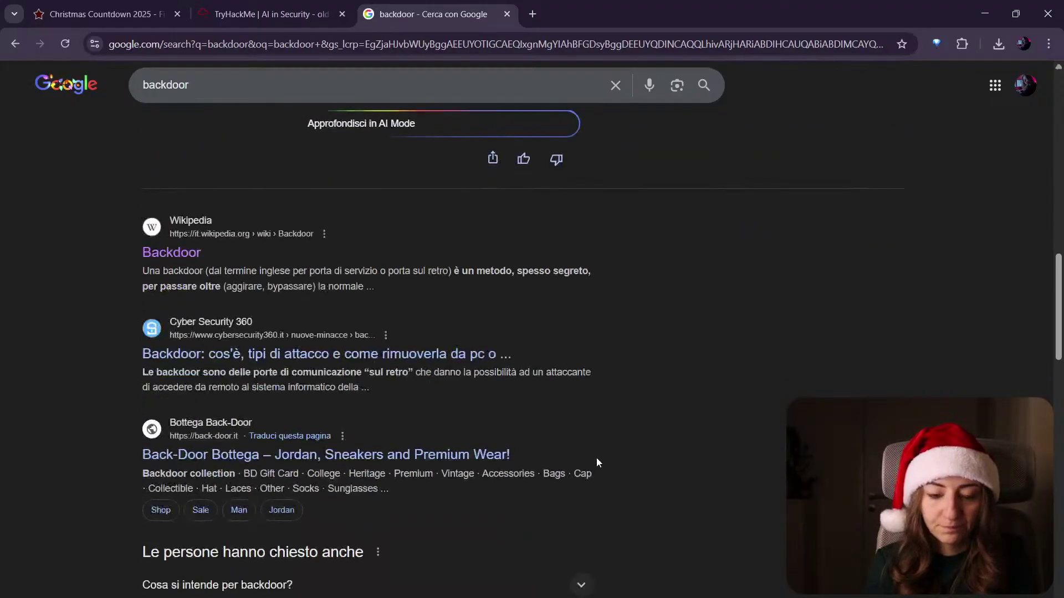
# Step: Open the Cyber Security 360 article on backdoors and read its sections on what a backdoor is and the backdoor types
pyautogui.click(467, 363)
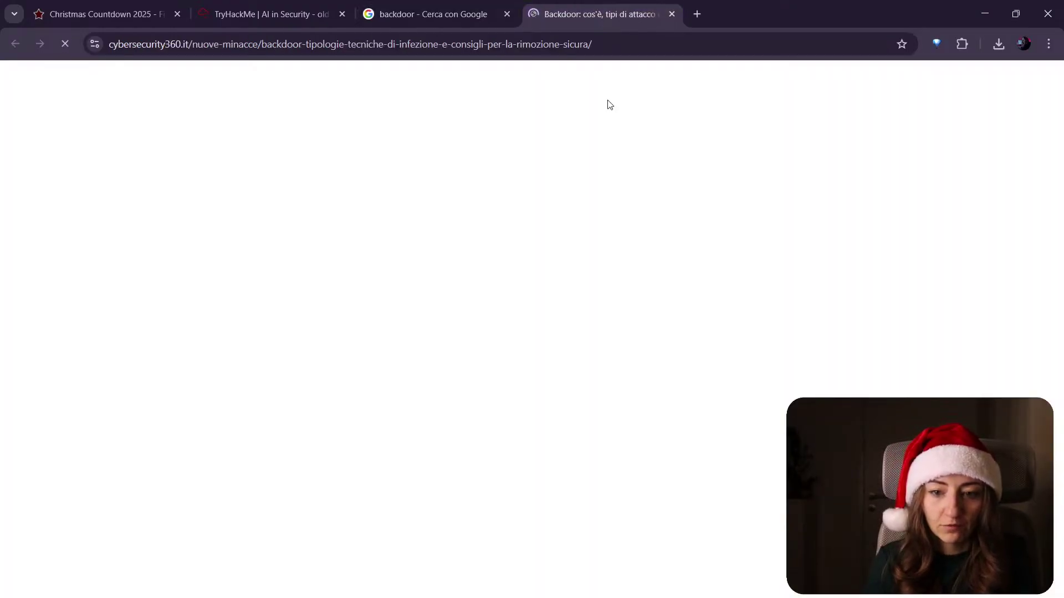
pyautogui.scroll(-3, 548, 280)
pyautogui.scroll(-13, 548, 280)
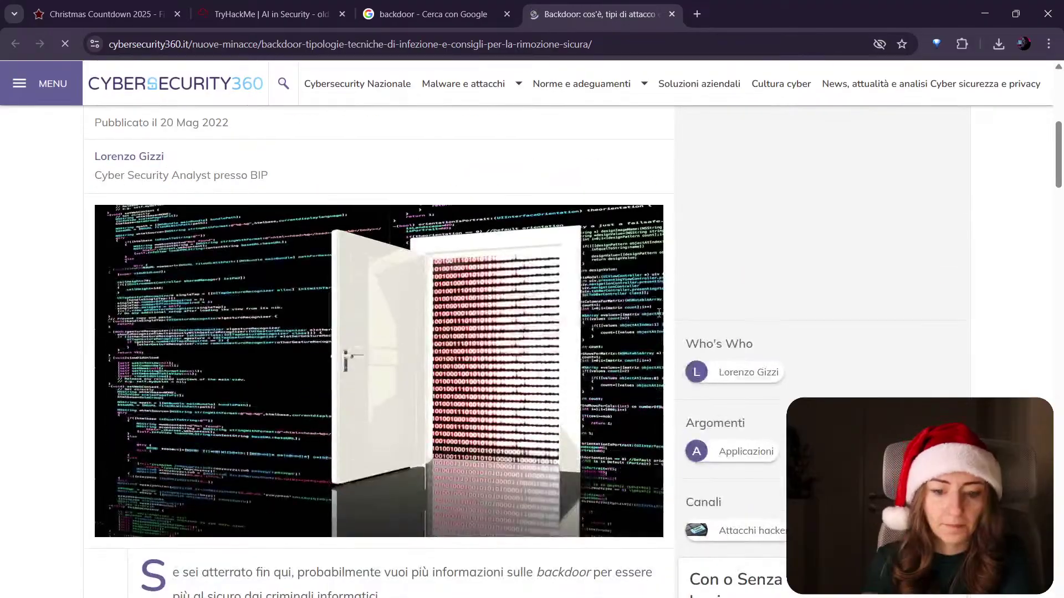
pyautogui.scroll(-2, 647, 326)
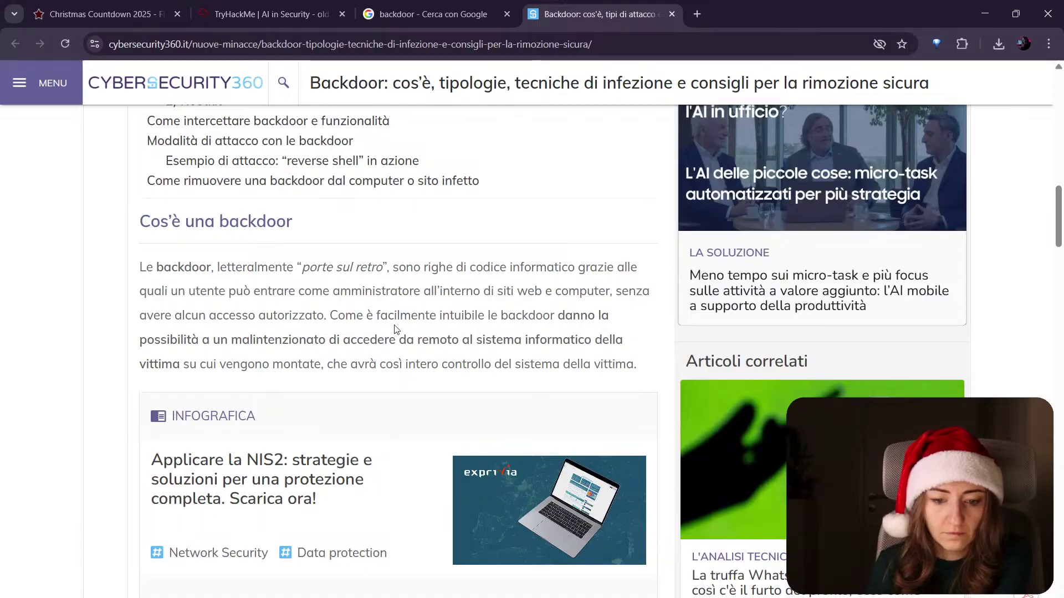
pyautogui.moveTo(415, 345); pyautogui.dragTo(531, 335)
pyautogui.click(531, 334)
pyautogui.scroll(-3, 646, 335)
pyautogui.scroll(-4, 662, 365)
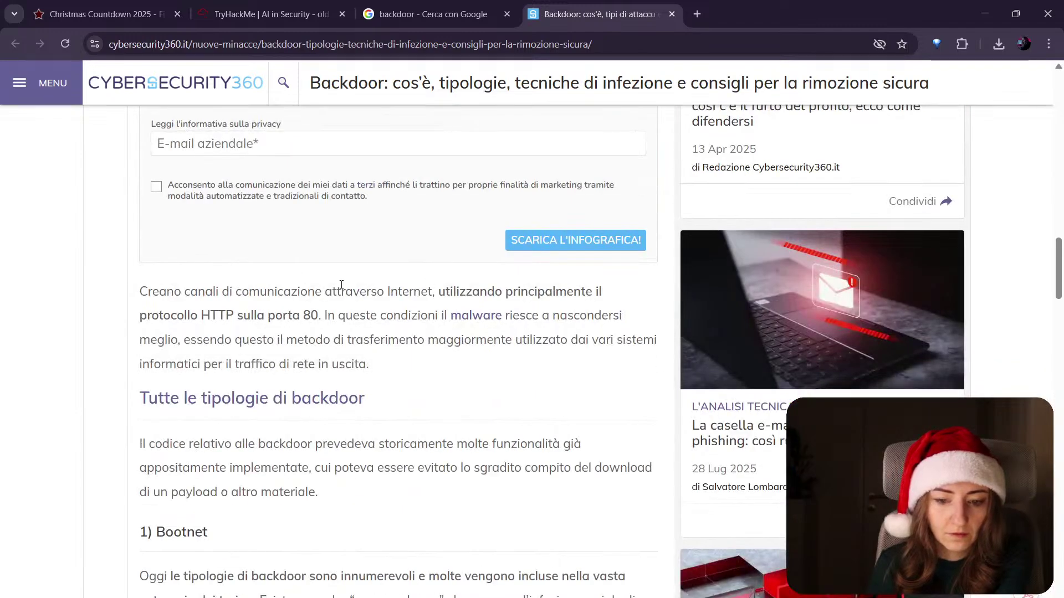
pyautogui.scroll(-3, 275, 315)
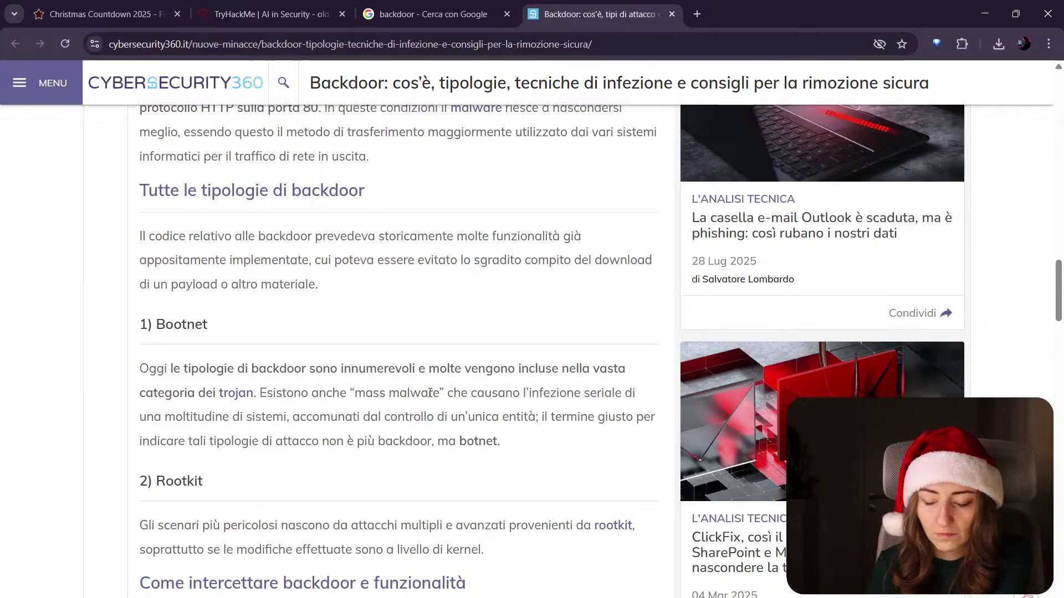
pyautogui.scroll(-1, 443, 399)
pyautogui.scroll(-1, 430, 396)
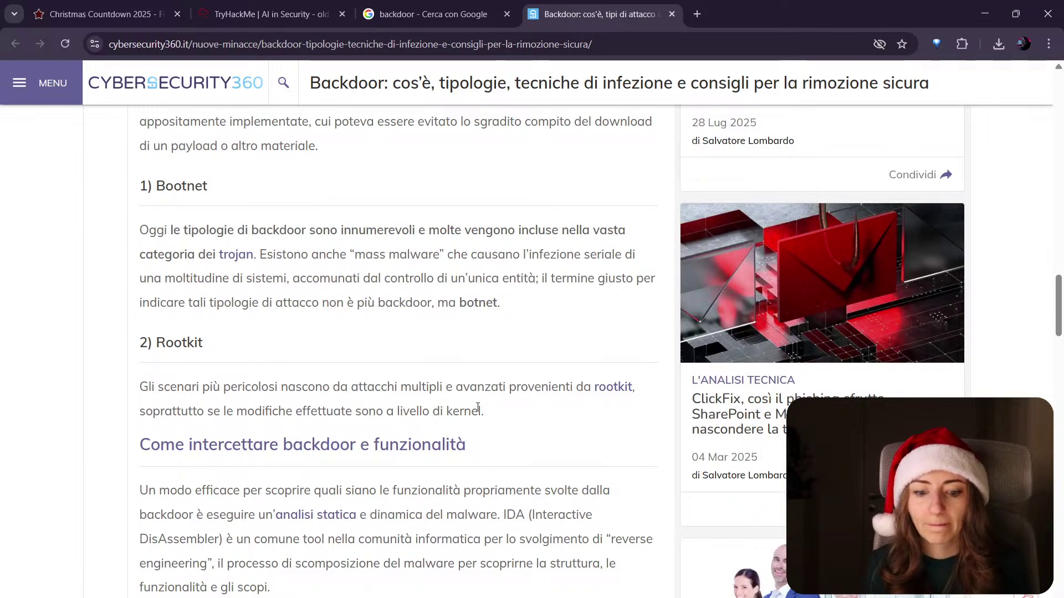
# Step: Review the article's sections on backdoor attack modes, the reverse shell example and removal advice, and return to the backdoor definition
pyautogui.scroll(-6, 488, 411)
pyautogui.scroll(-1, 427, 321)
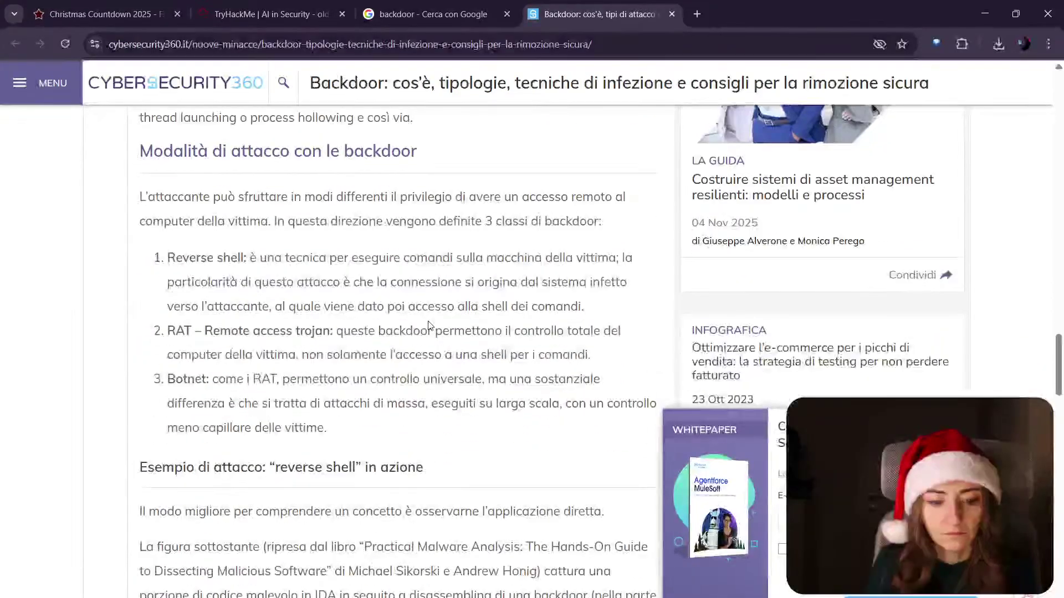
pyautogui.scroll(-5, 428, 322)
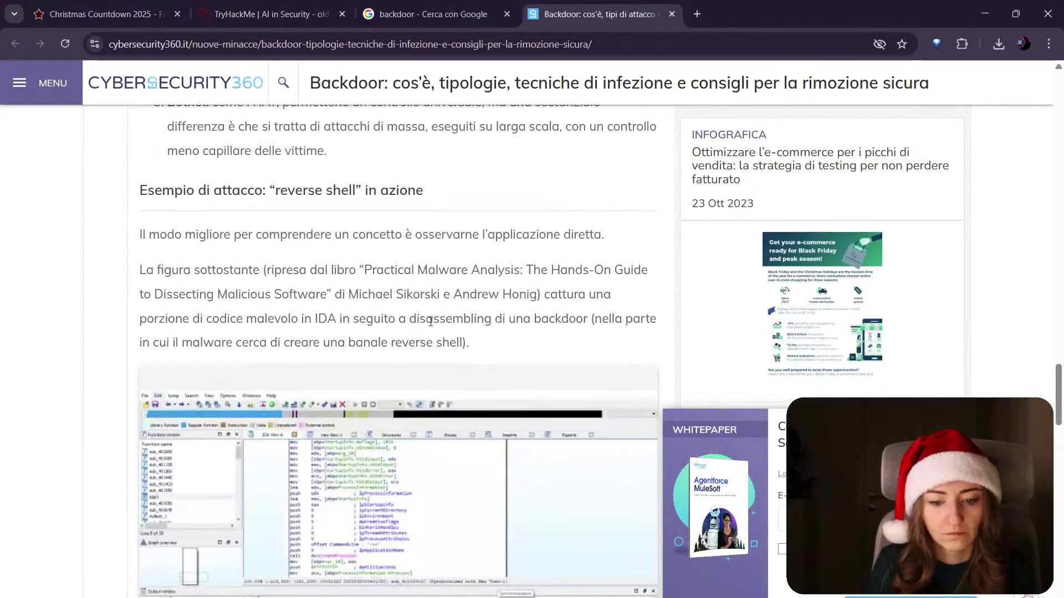
pyautogui.scroll(-10, 432, 327)
pyautogui.scroll(-7, 434, 330)
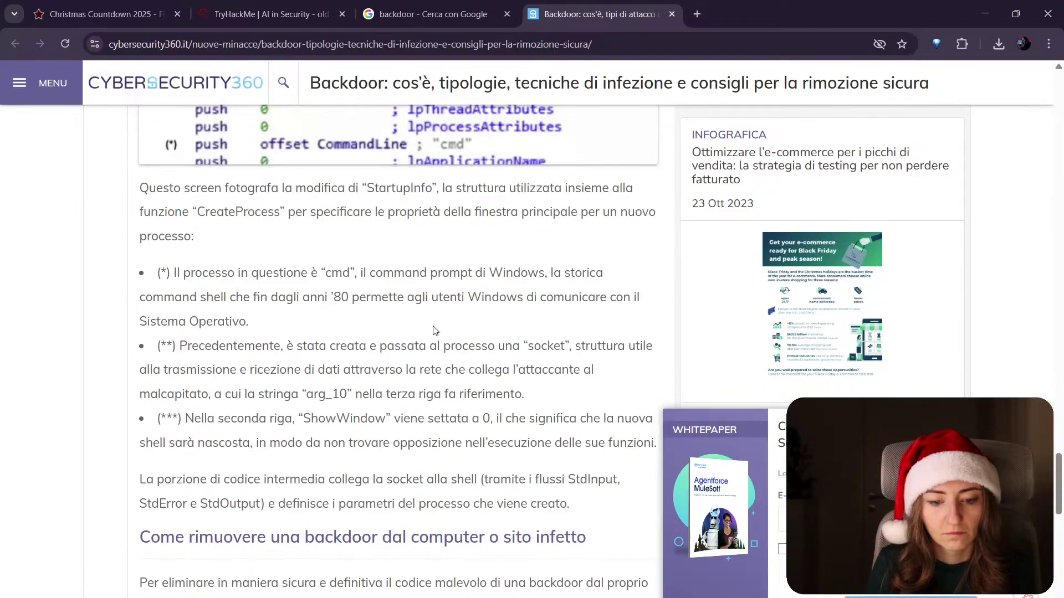
pyautogui.scroll(-4, 437, 331)
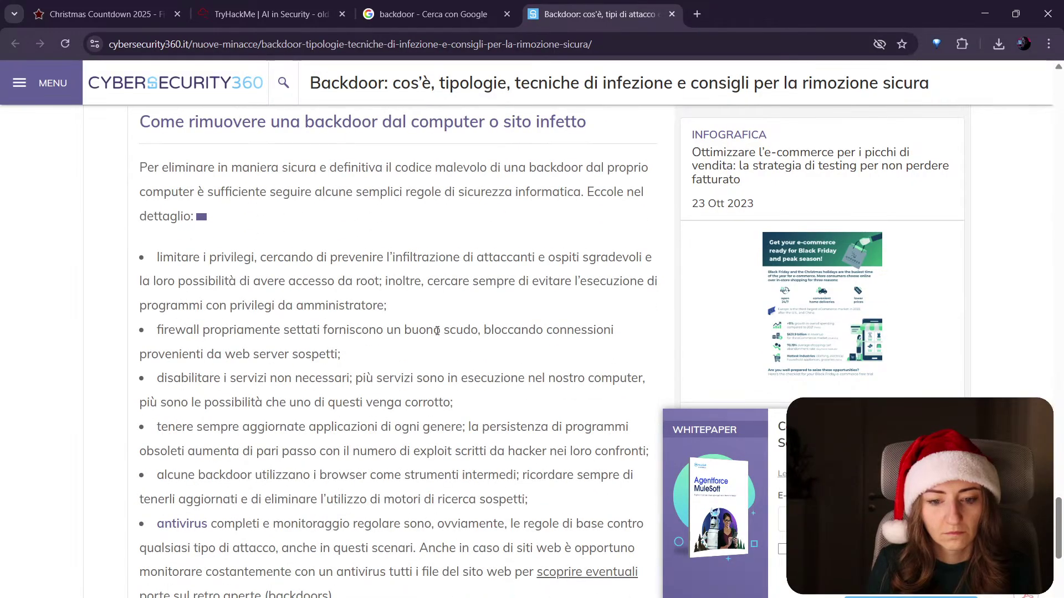
pyautogui.scroll(20, 438, 338)
pyautogui.scroll(1, 444, 359)
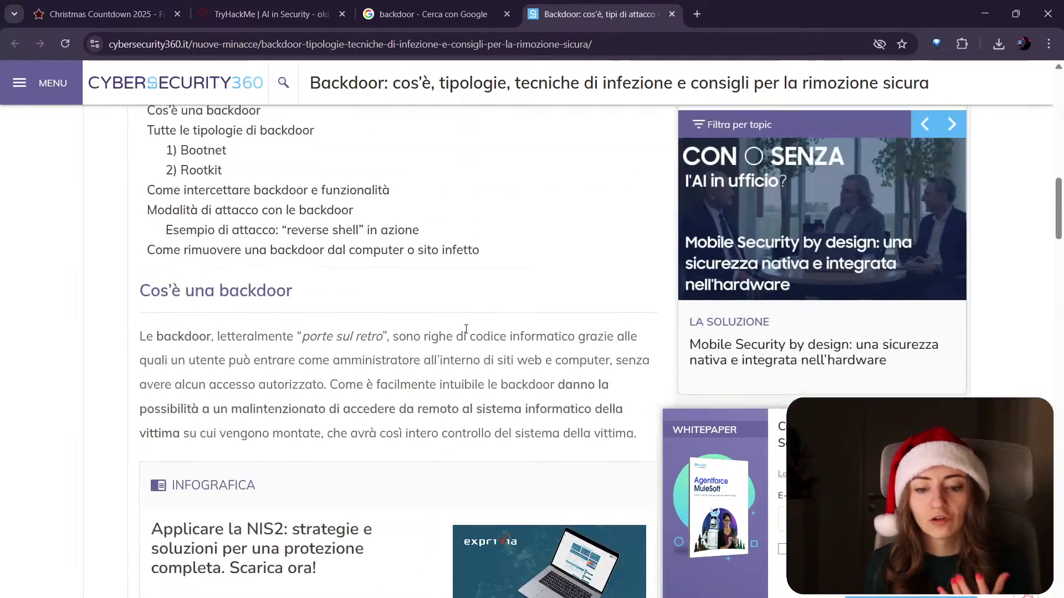
# Step: Close the backdoor article and Google search tabs, and dismiss the AttackBox's welcome terminal
pyautogui.scroll(15, 466, 329)
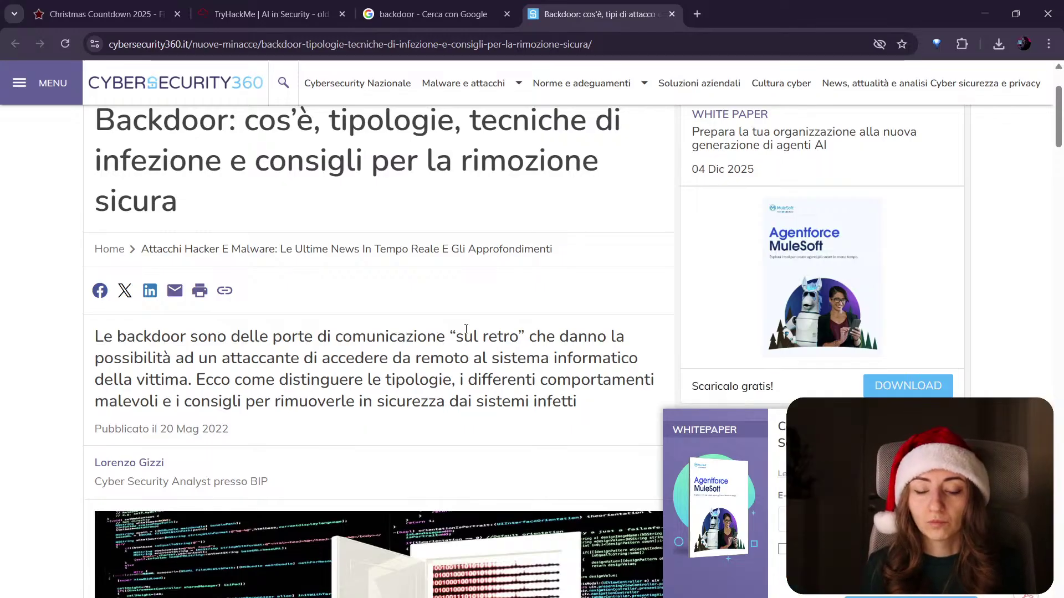
pyautogui.scroll(-4, 466, 329)
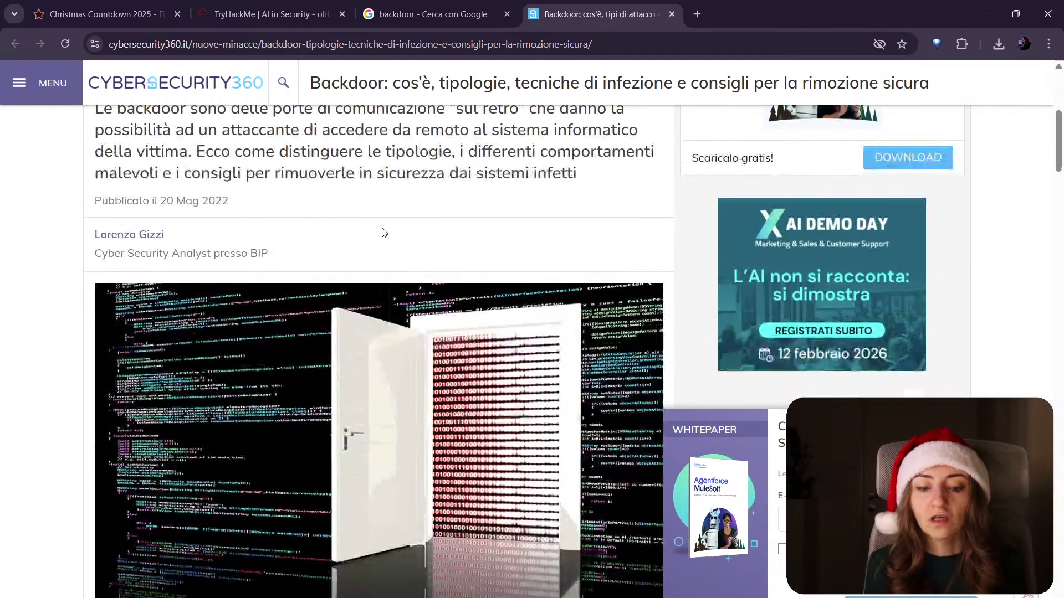
pyautogui.scroll(1, 385, 233)
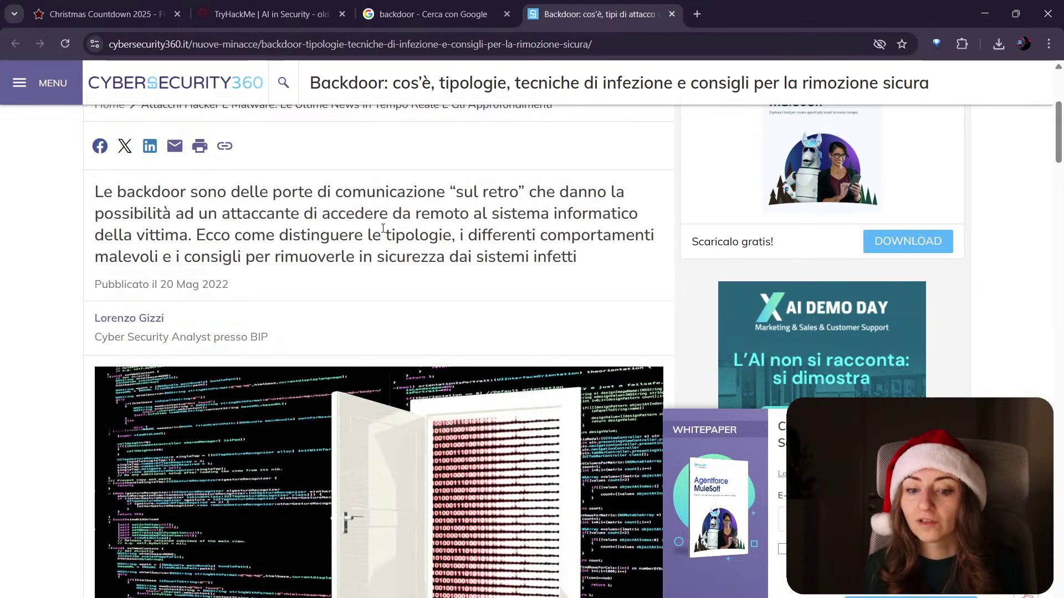
pyautogui.middleClick(585, 6)
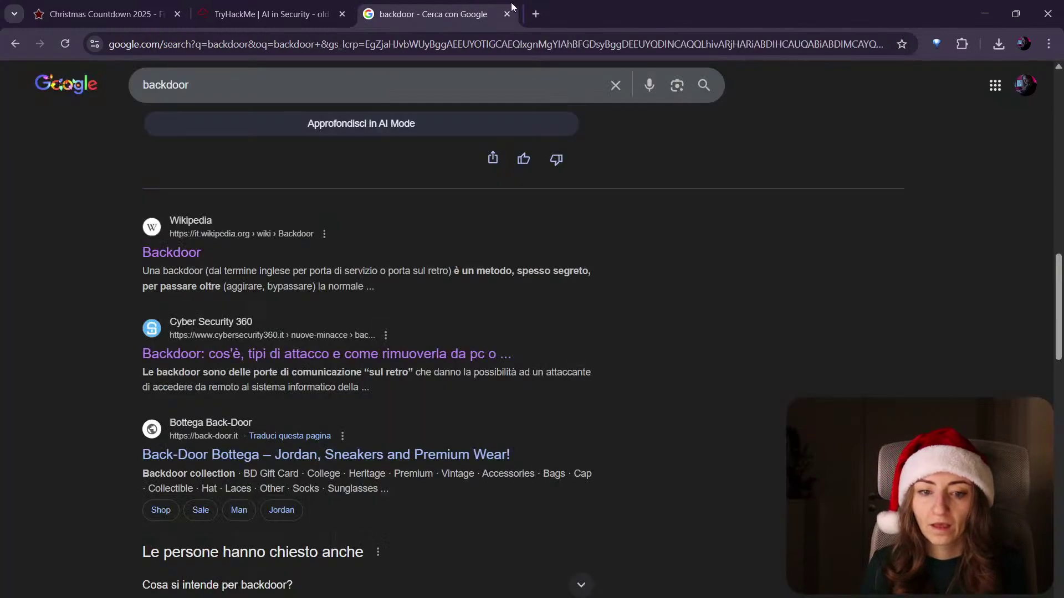
pyautogui.middleClick(471, 4)
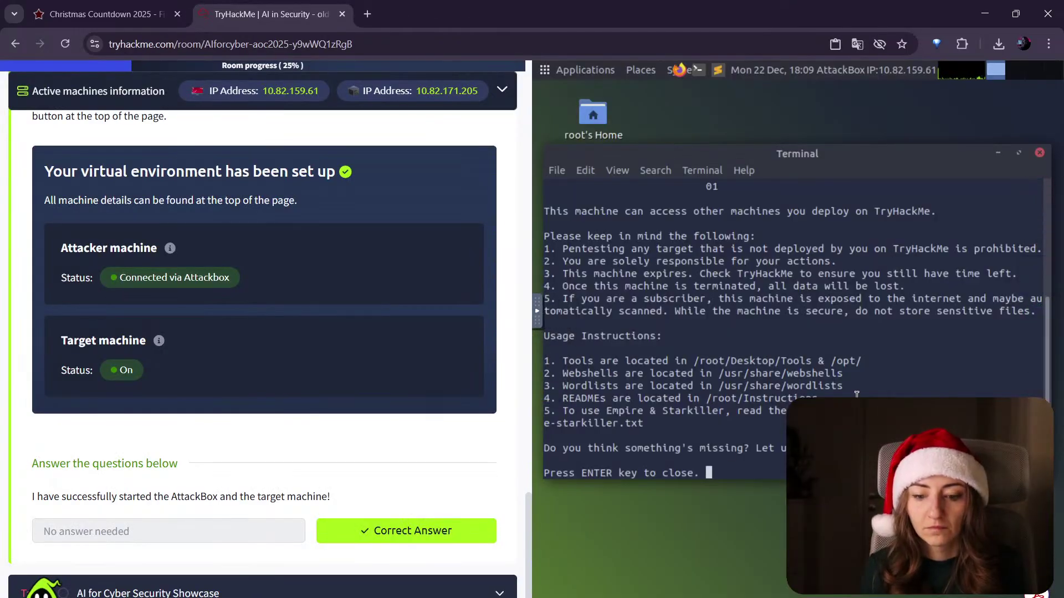
pyautogui.press('Return')
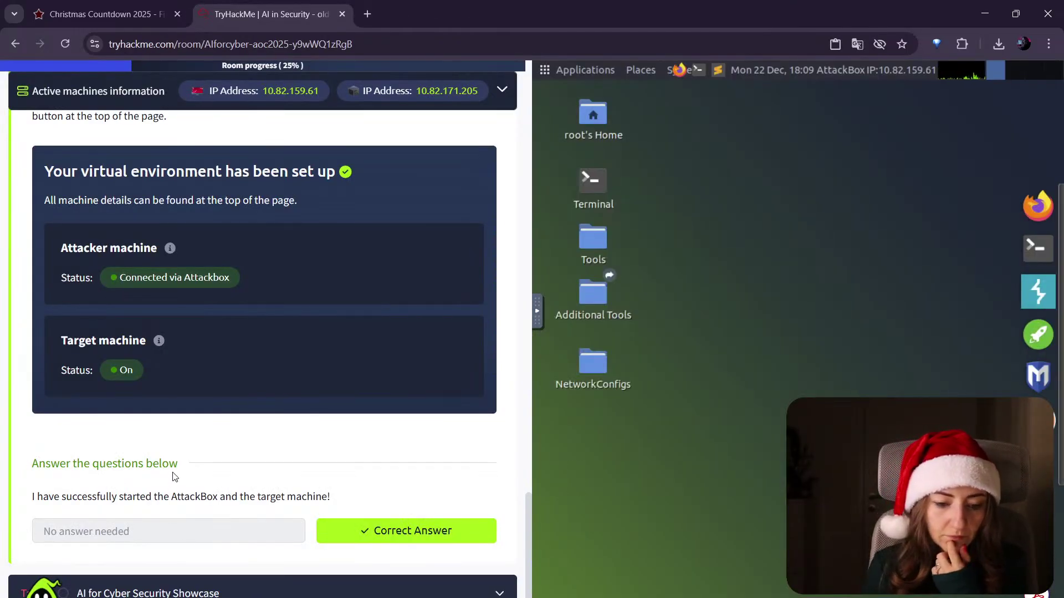
# Step: Expand Task 2, AI for Cyber Security Showcase, and read its introduction and the table of AI features relevant to cyber security
pyautogui.click(222, 593)
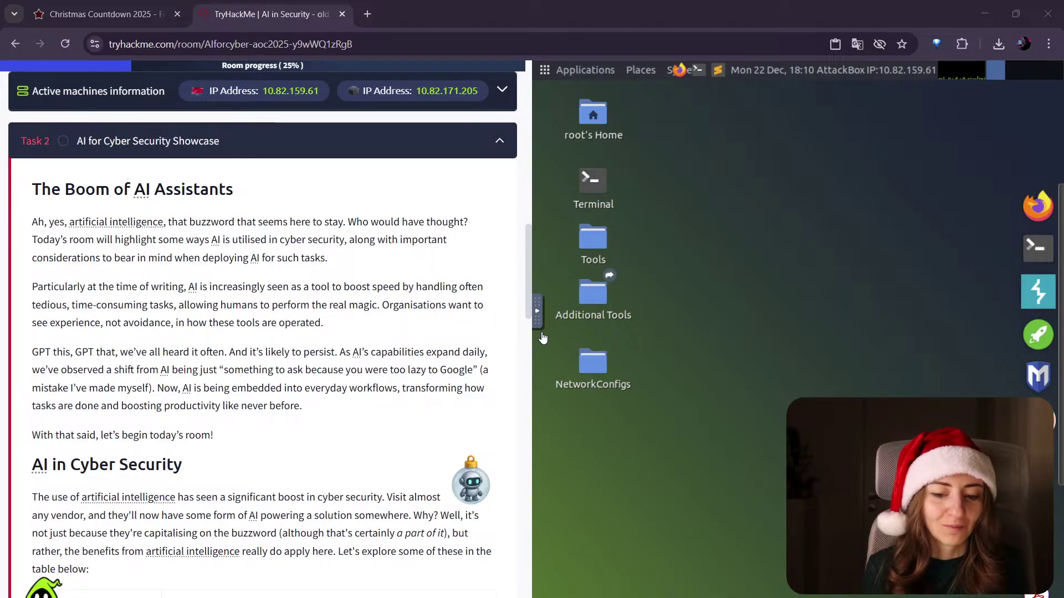
pyautogui.scroll(-6, 37, 340)
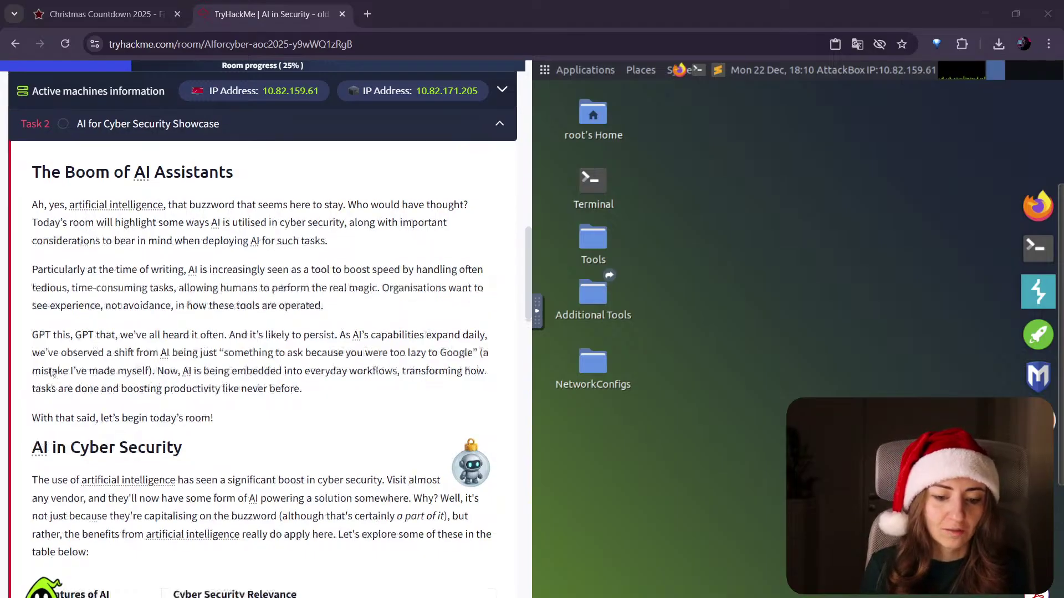
pyautogui.scroll(1, 37, 340)
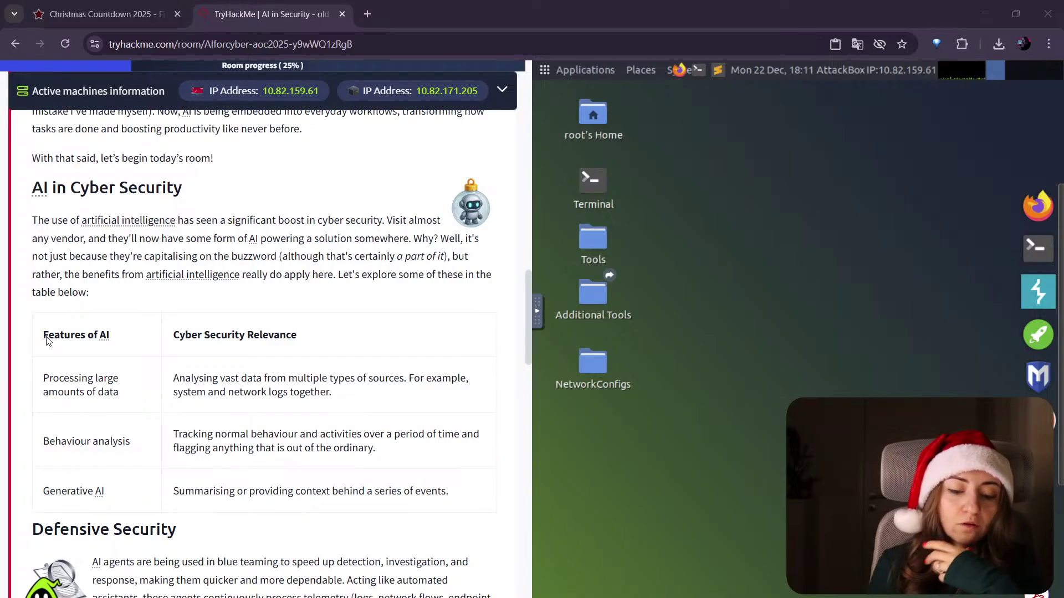
pyautogui.scroll(-1, 47, 341)
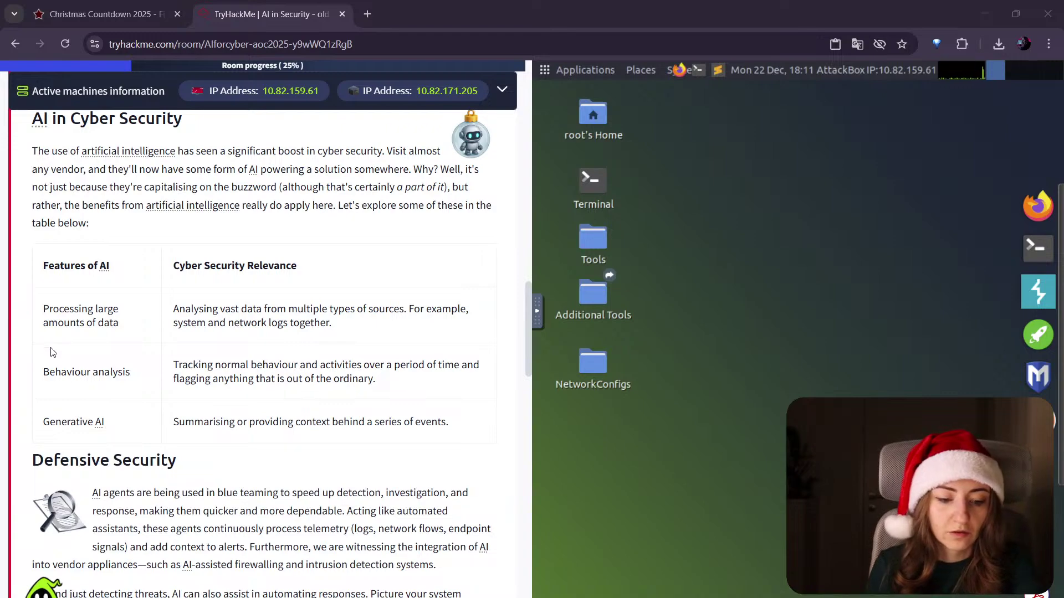
pyautogui.scroll(-2, 47, 439)
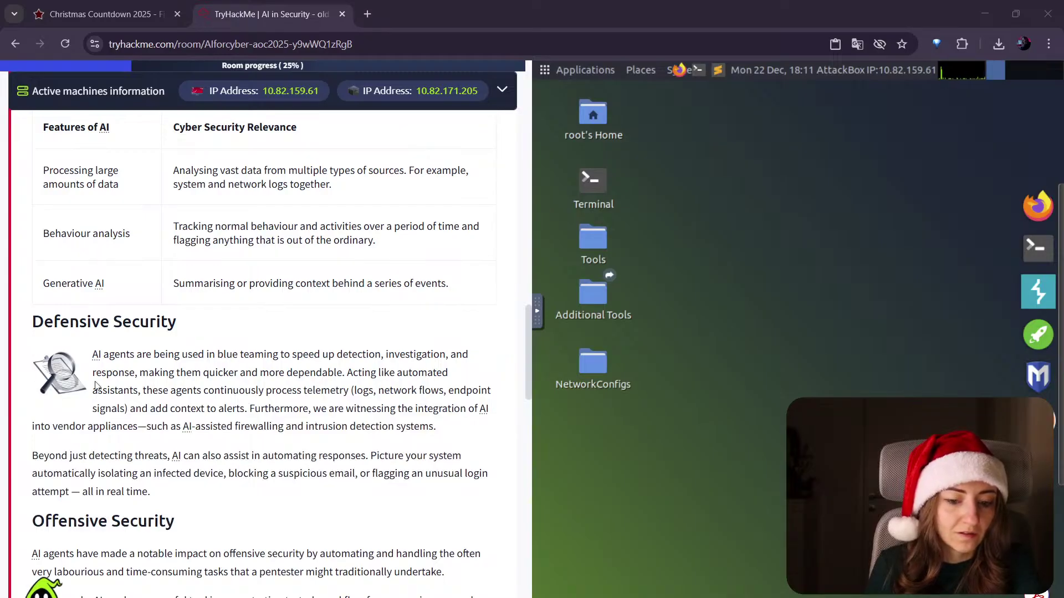
# Step: Read the Defensive Security, Offensive Security and Software sections on how AI is used in each area
pyautogui.scroll(-1, 20, 333)
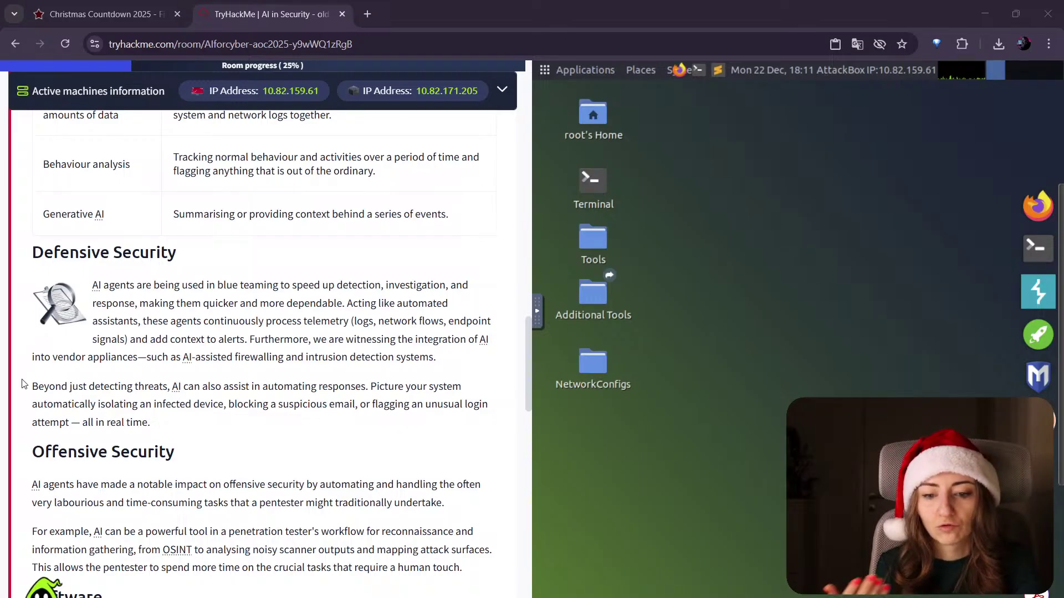
pyautogui.scroll(-1, 25, 383)
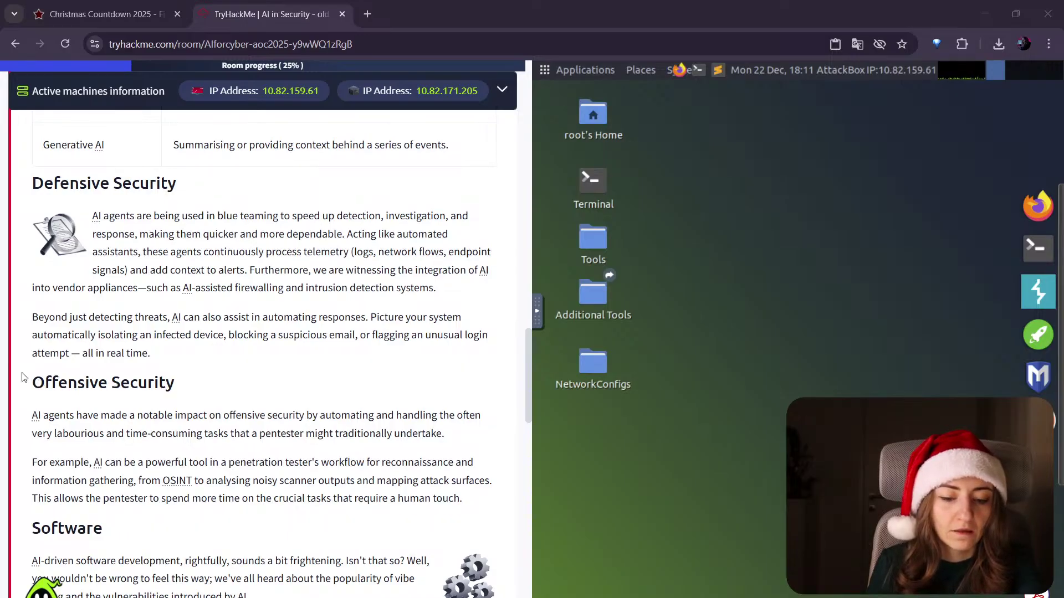
pyautogui.scroll(-1, 20, 377)
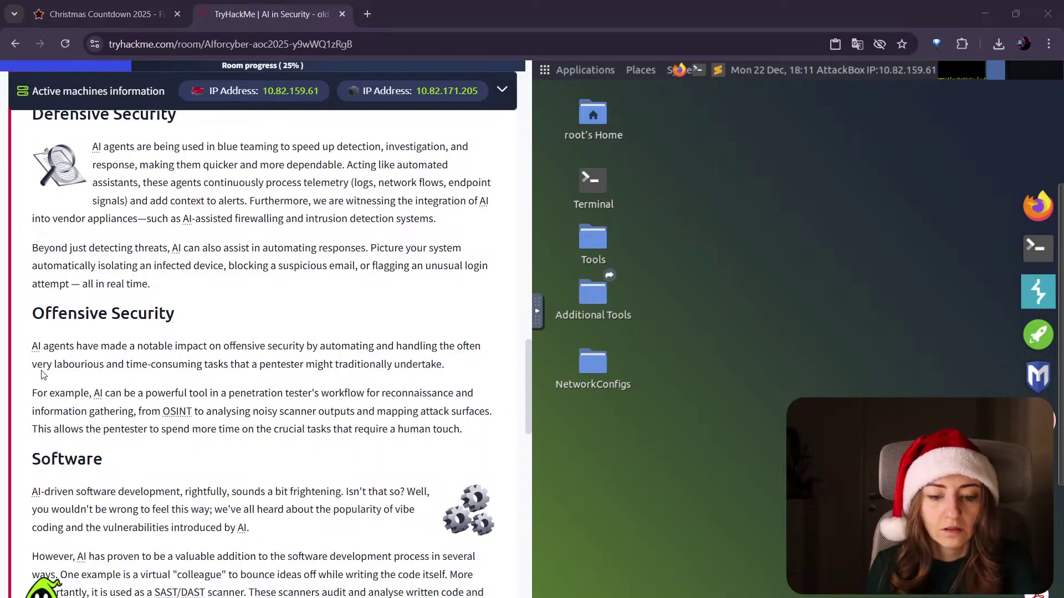
pyautogui.scroll(-1, 44, 374)
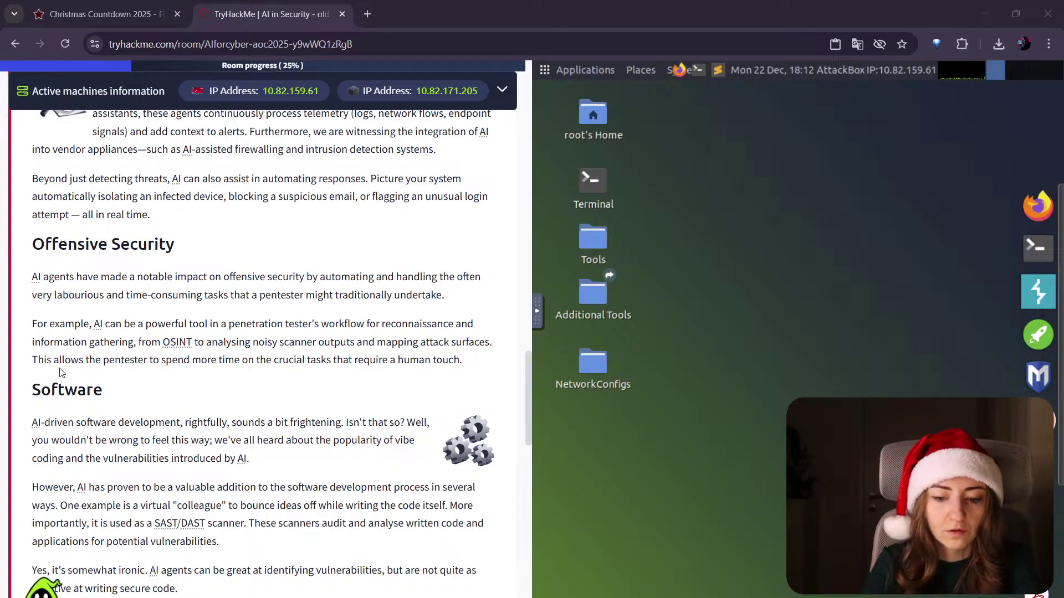
pyautogui.scroll(-1, 25, 377)
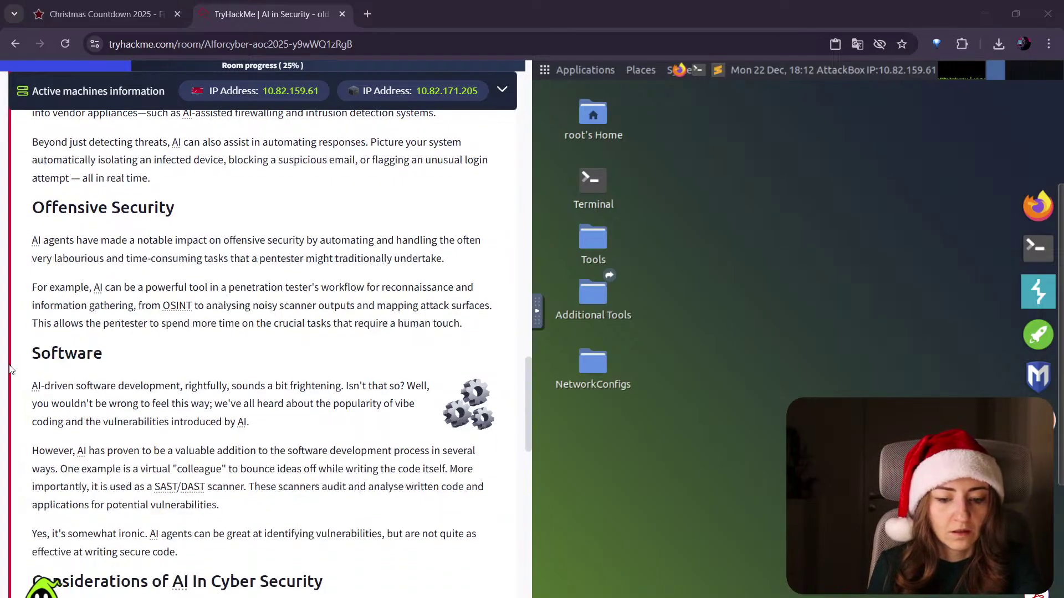
pyautogui.scroll(-1, 34, 378)
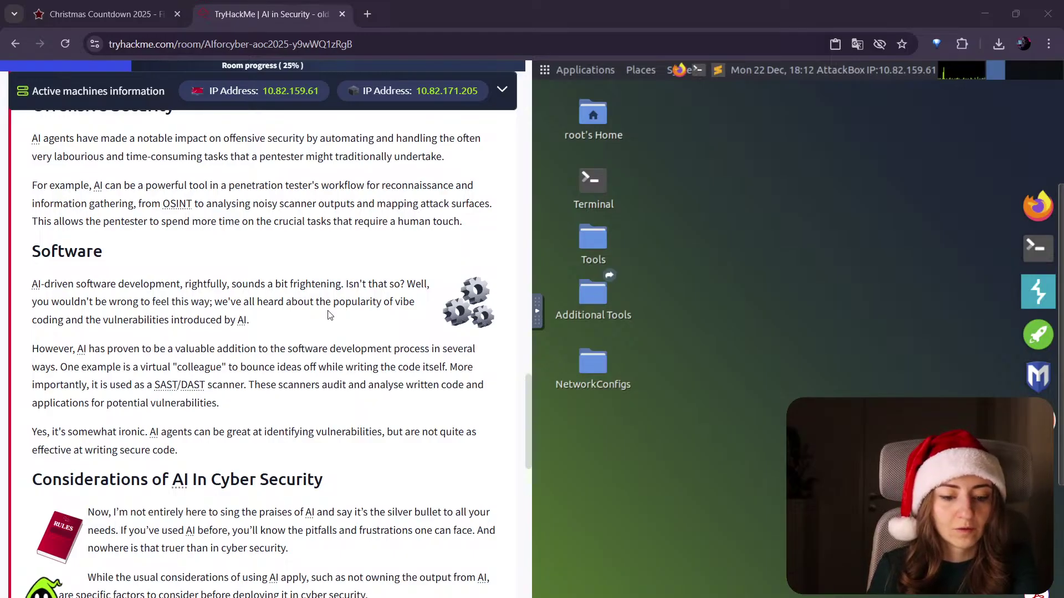
pyautogui.scroll(-2, 64, 280)
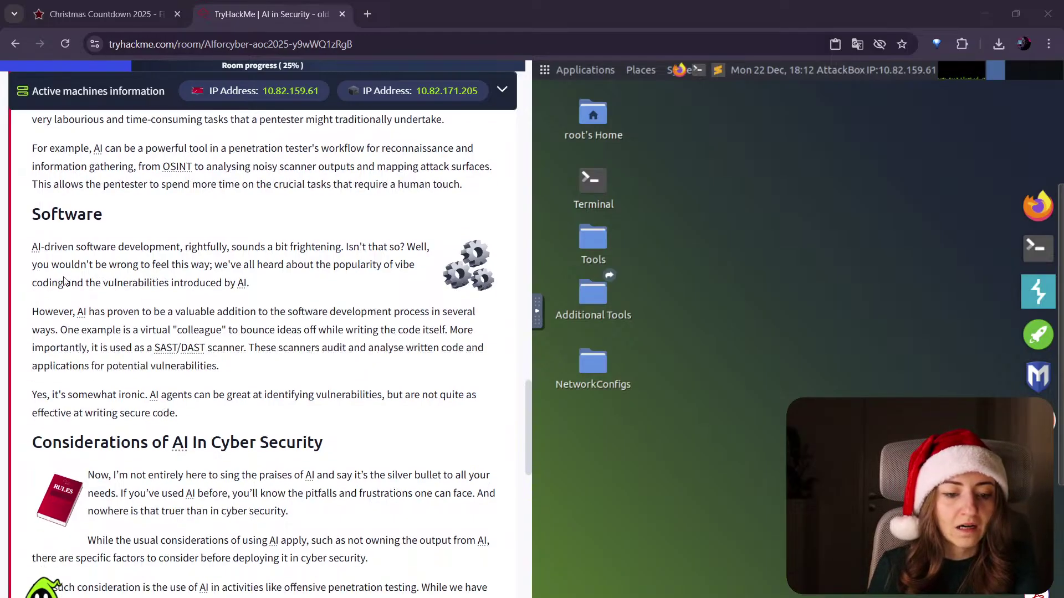
pyautogui.scroll(1, 57, 276)
pyautogui.scroll(-1, 57, 275)
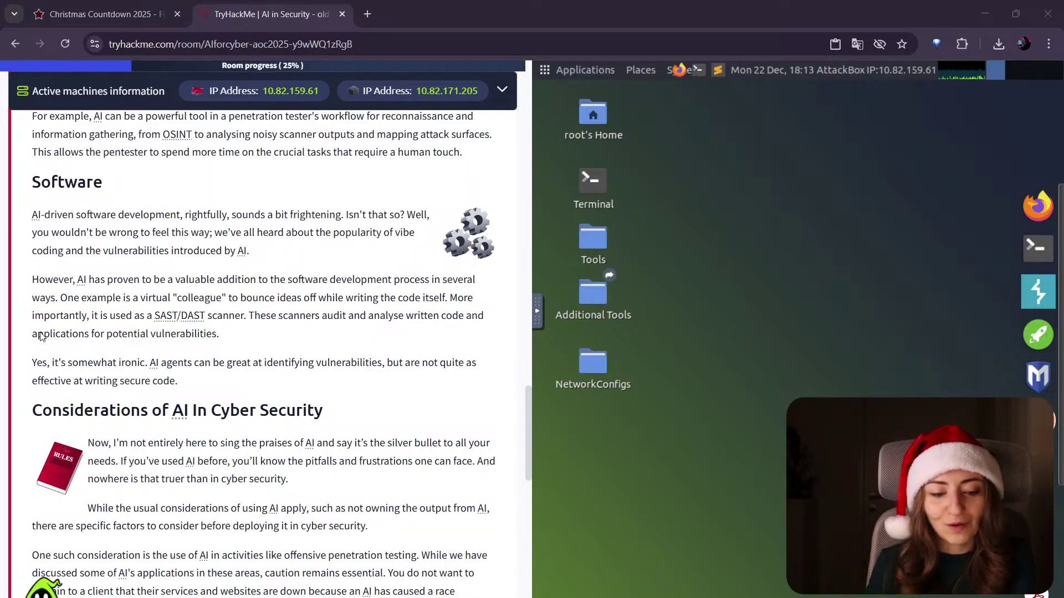
# Step: Read the considerations of AI in cyber security, the Practical instructions, the usage tips and the task's first questions
pyautogui.scroll(-2, 39, 336)
pyautogui.scroll(-1, 39, 337)
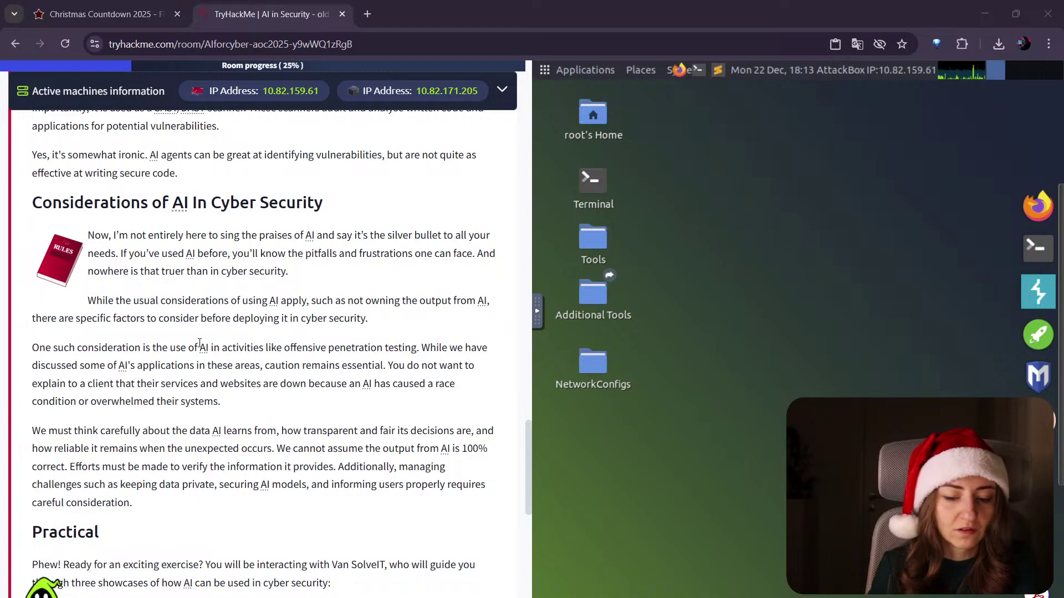
pyautogui.scroll(-1, 81, 344)
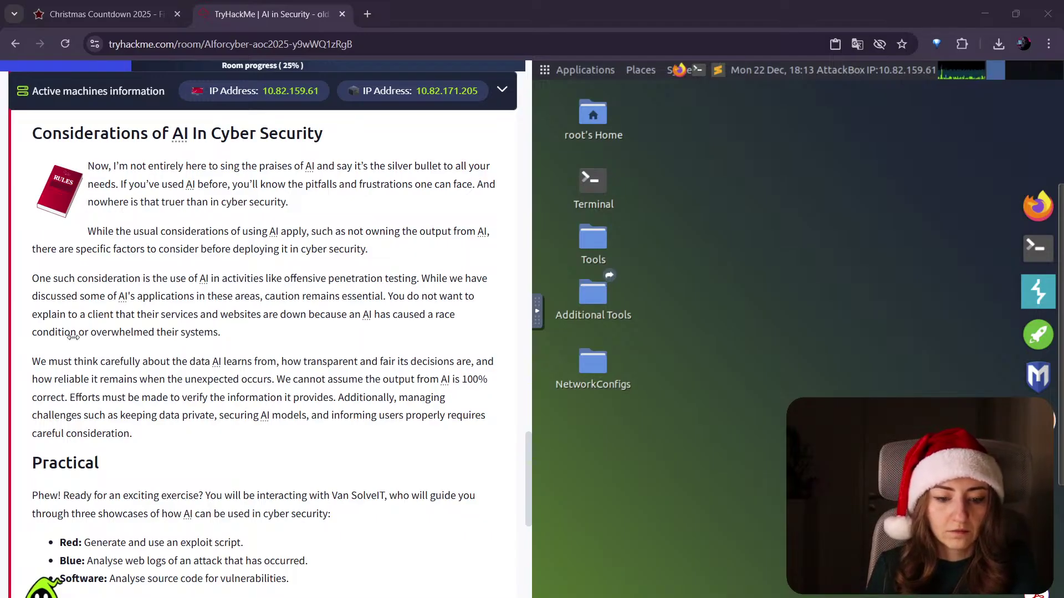
pyautogui.scroll(-1, 62, 365)
pyautogui.scroll(-2, 62, 365)
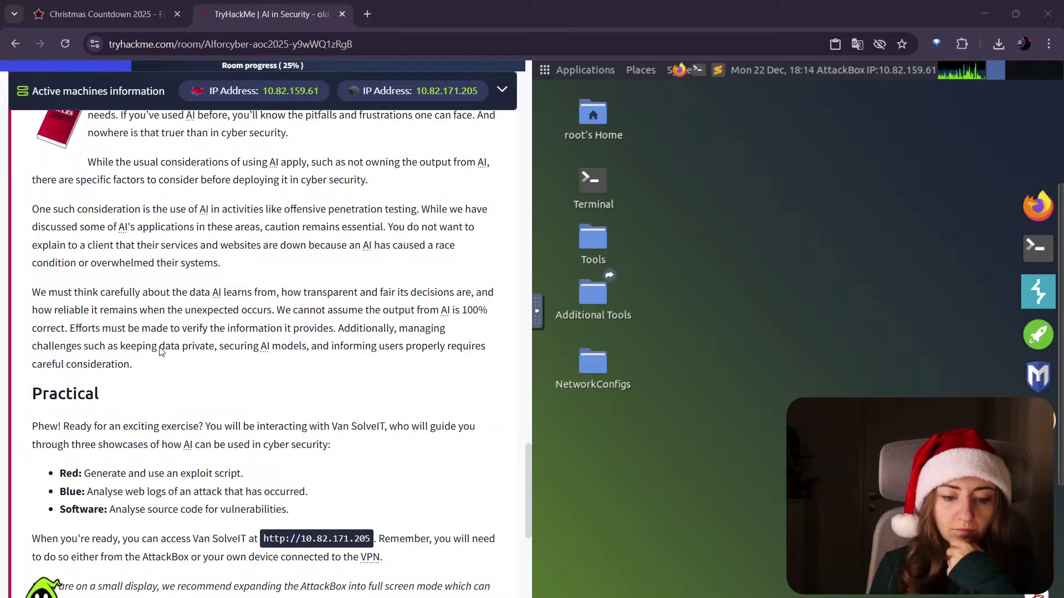
pyautogui.scroll(-3, 54, 333)
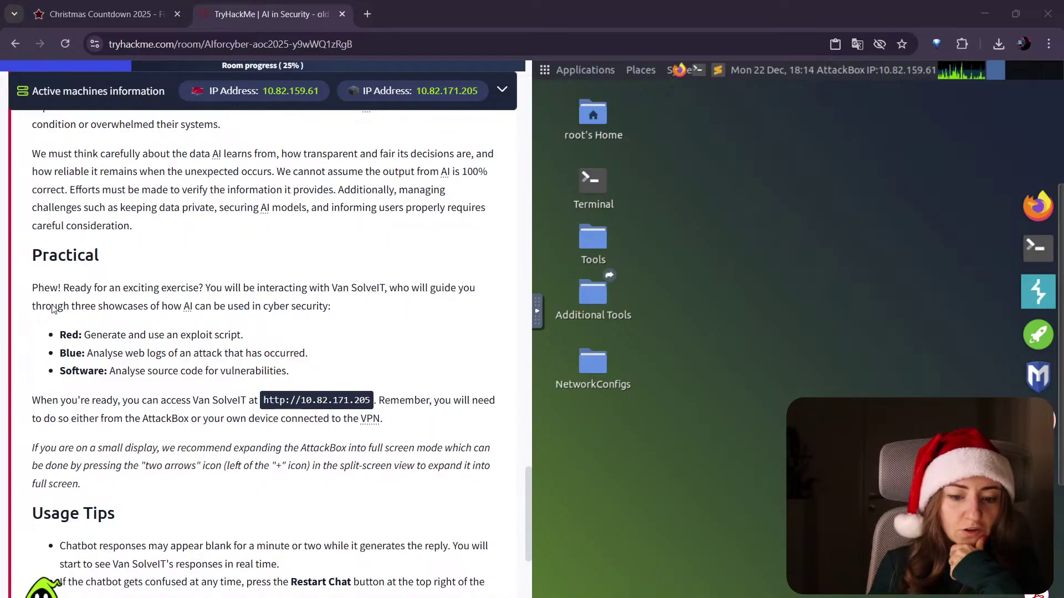
pyautogui.scroll(-1, 54, 309)
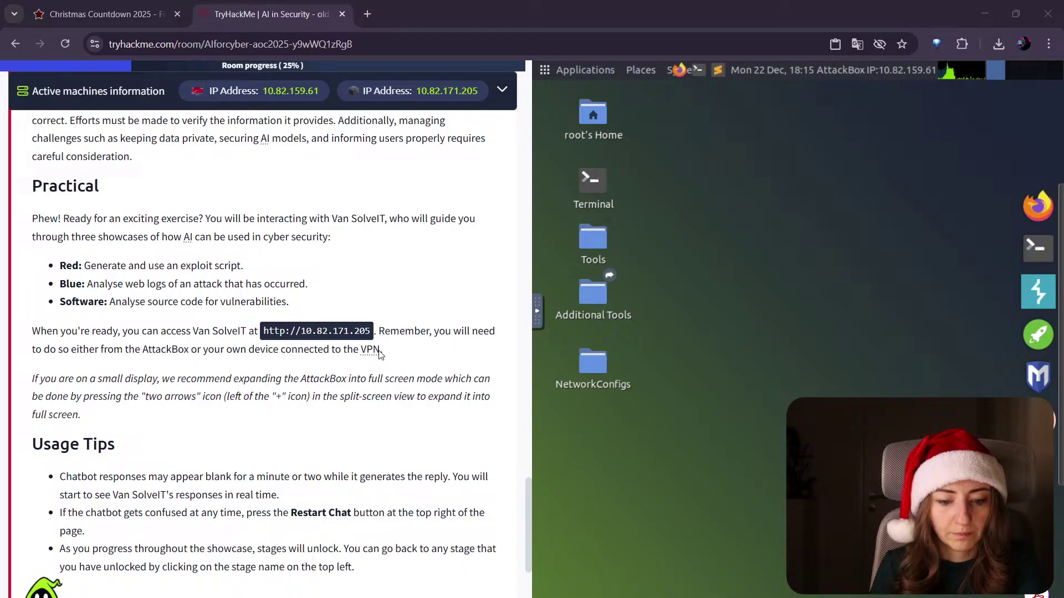
pyautogui.scroll(-4, 277, 333)
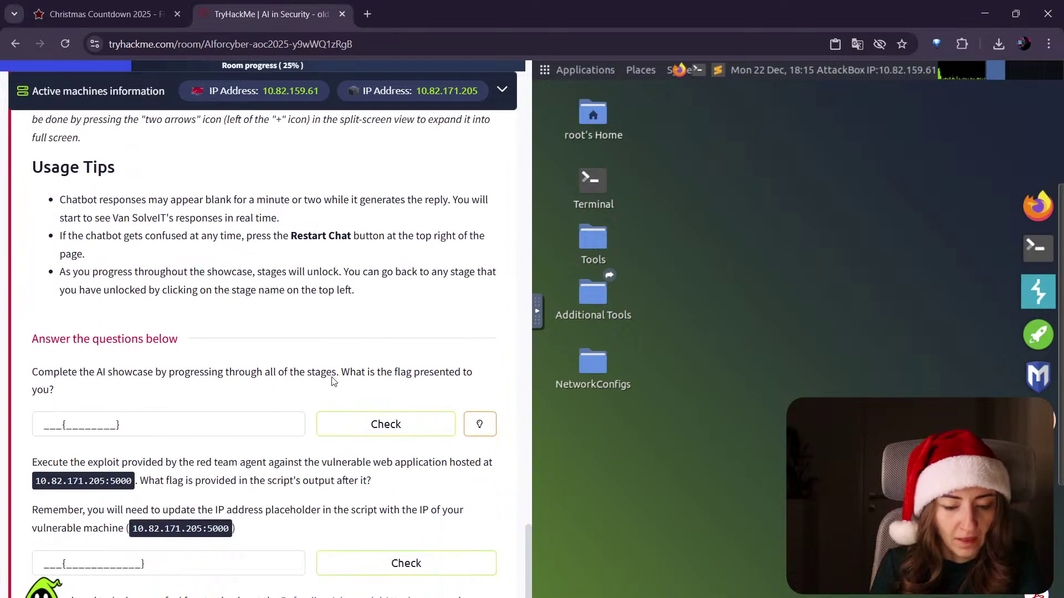
pyautogui.scroll(1, 339, 334)
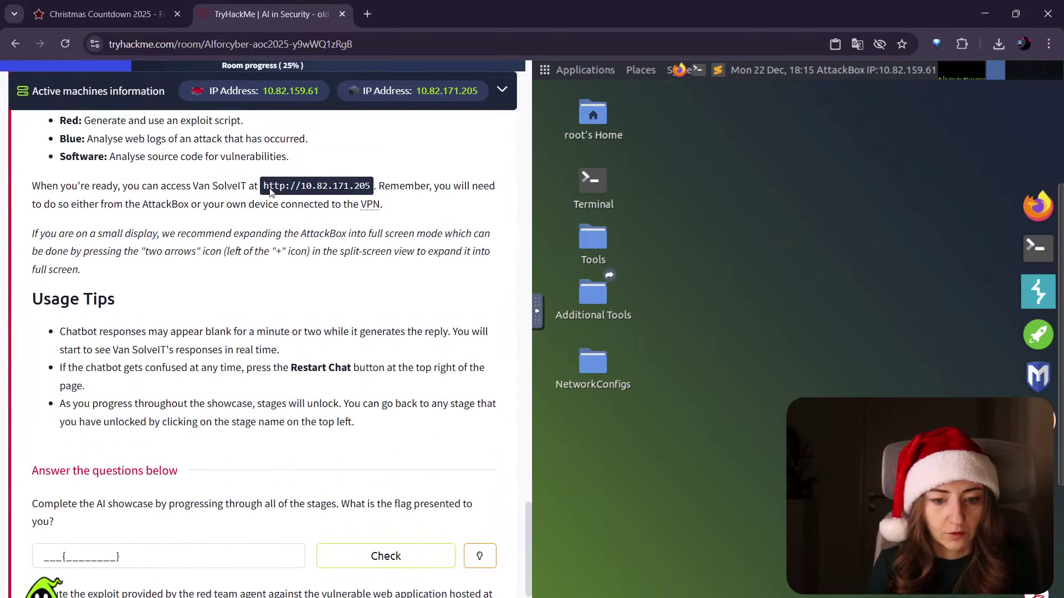
pyautogui.moveTo(264, 186); pyautogui.dragTo(370, 187)
pyautogui.hotkey('ctrl', 'c')
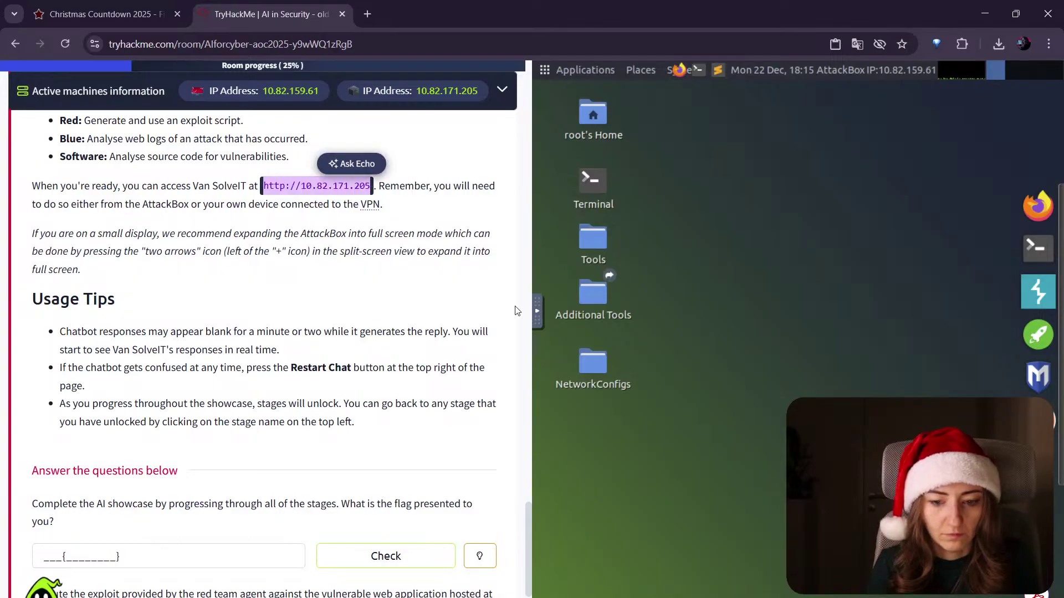
pyautogui.click(538, 318)
pyautogui.click(557, 318)
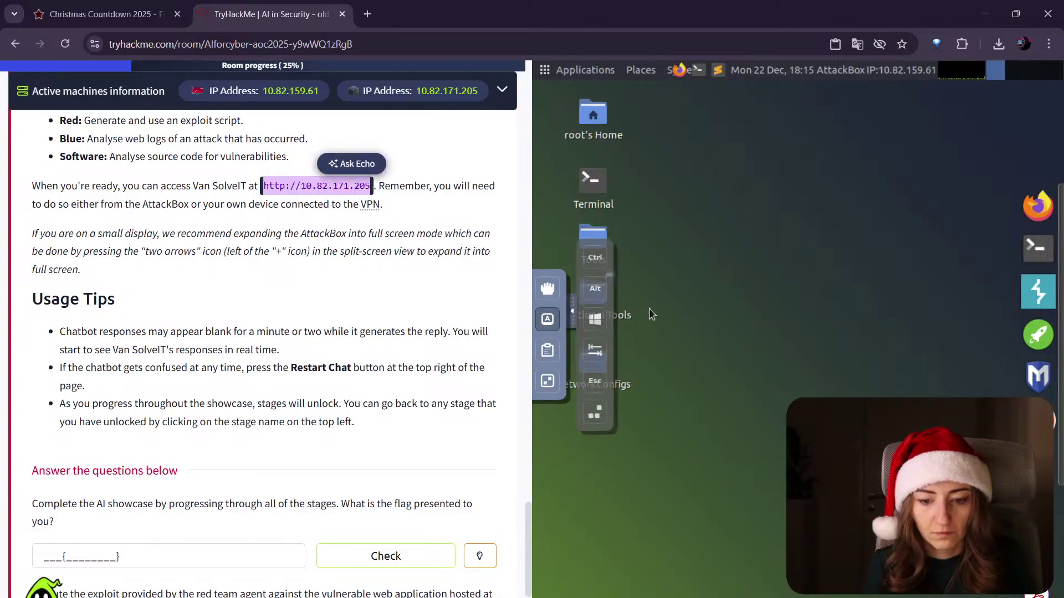
pyautogui.click(547, 349)
pyautogui.click(686, 328)
pyautogui.hotkey('ctrl', 'v')
pyautogui.hotkey('ctrl', 'a')
pyautogui.hotkey('ctrl', 'c')
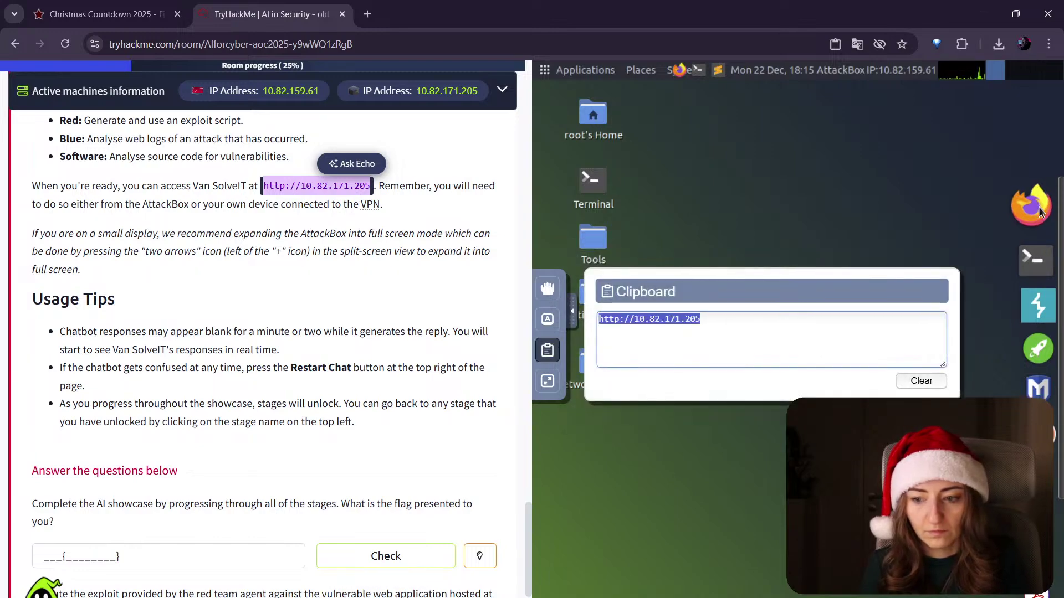
pyautogui.click(573, 317)
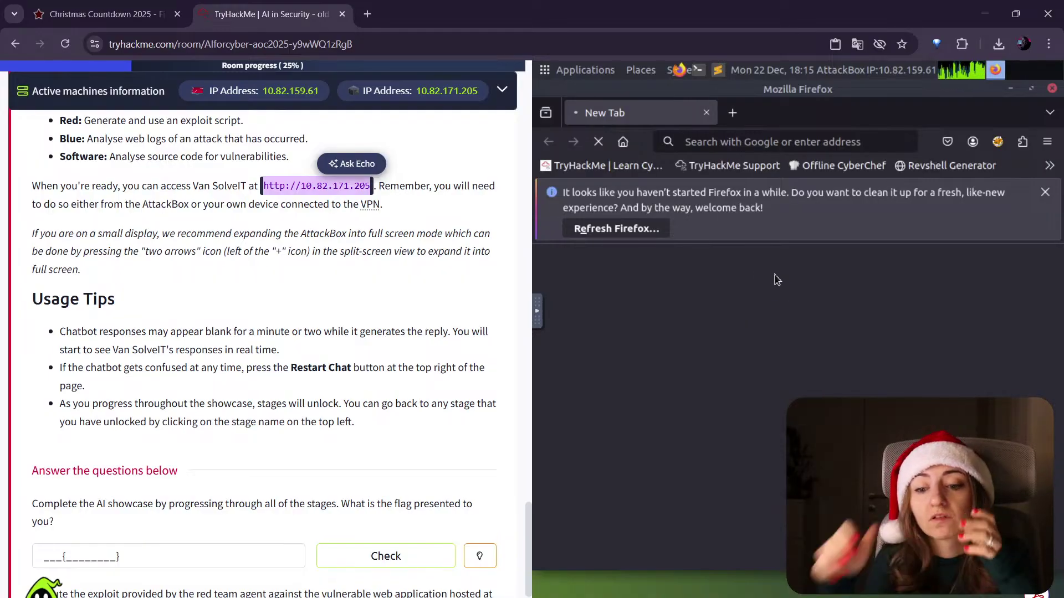
pyautogui.click(746, 148)
pyautogui.hotkey('ctrl', 'v')
pyautogui.press('Return')
pyautogui.click(1045, 195)
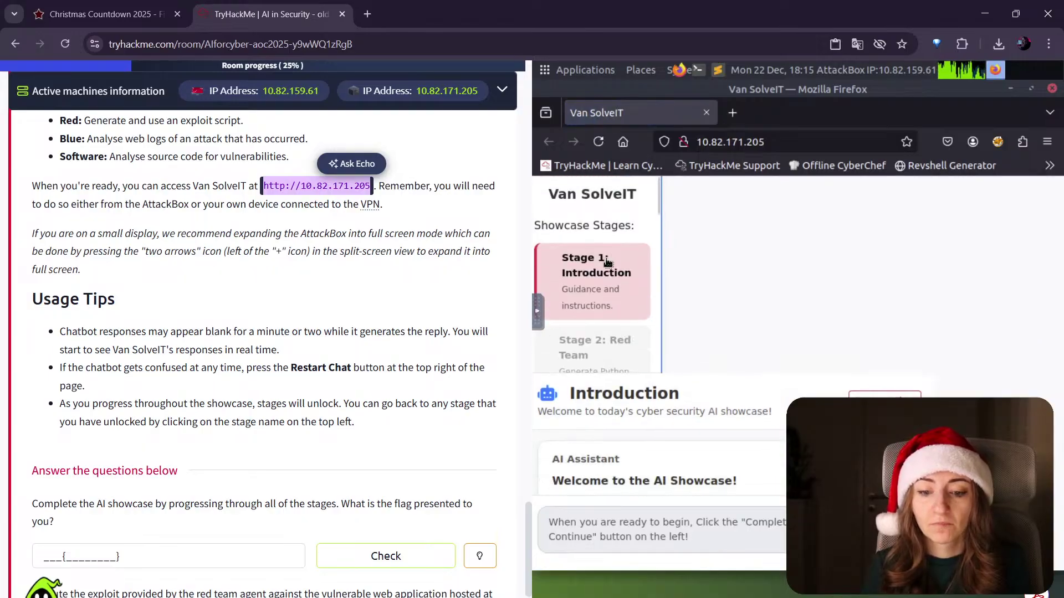
pyautogui.scroll(-3, 650, 263)
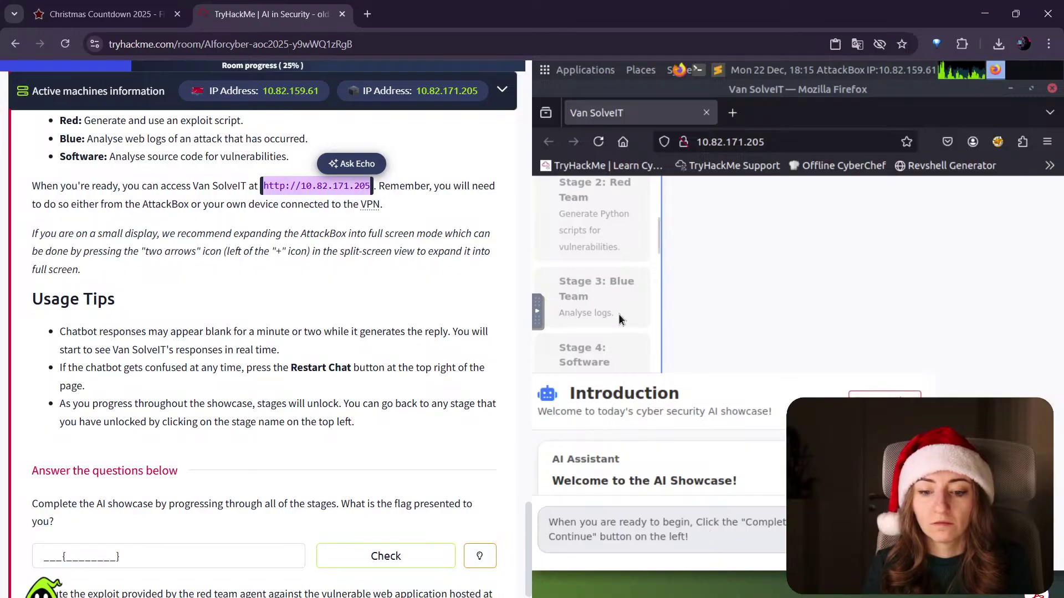
pyautogui.scroll(3, 622, 316)
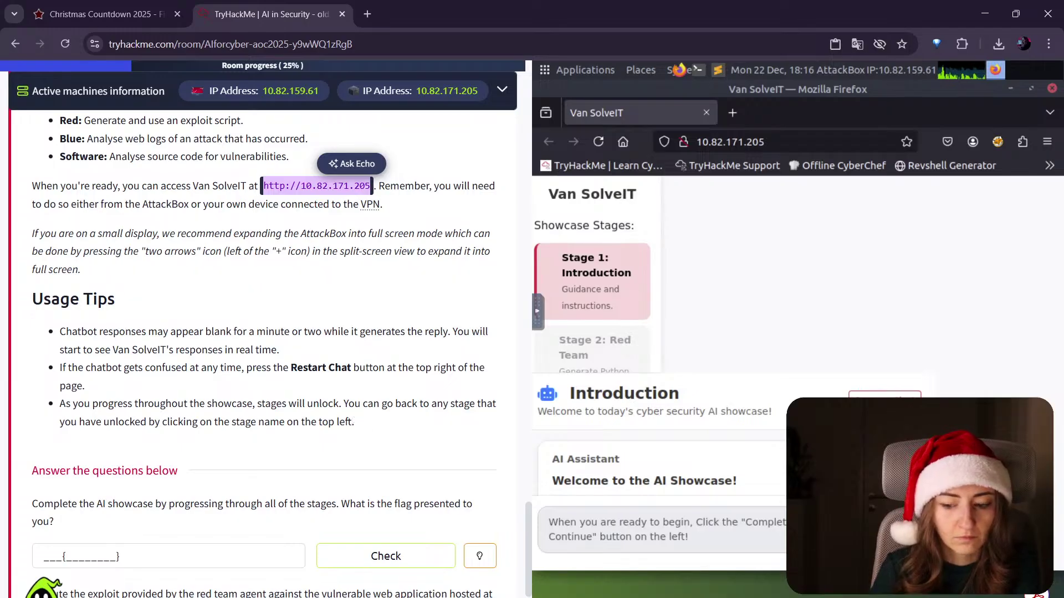
# Step: Open the AttackBox full-screen in a separate browser tab and return to the AI in Security room
pyautogui.click(537, 311)
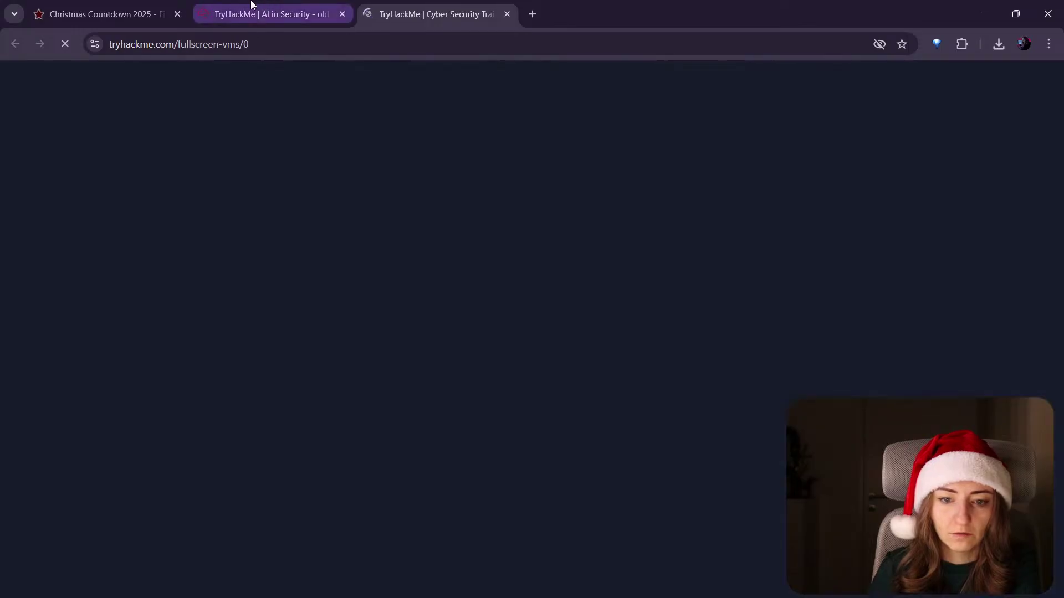
pyautogui.click(254, 5)
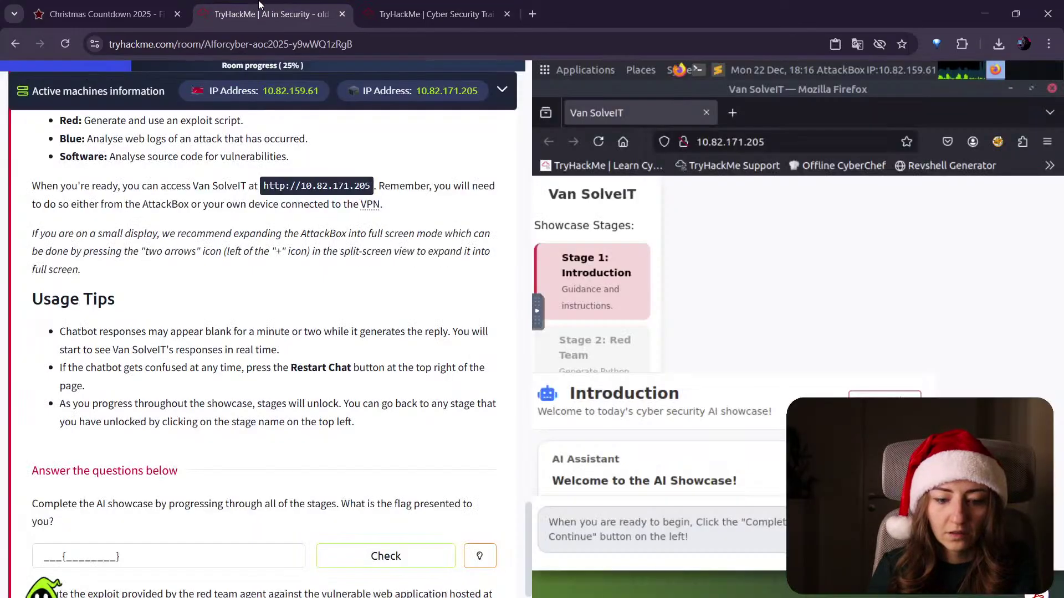
# Step: Maximize Firefox in the full-screen AttackBox, complete Van SolveIT's Introduction stage and answer "yes" to the Red Team Assistant
pyautogui.click(413, 16)
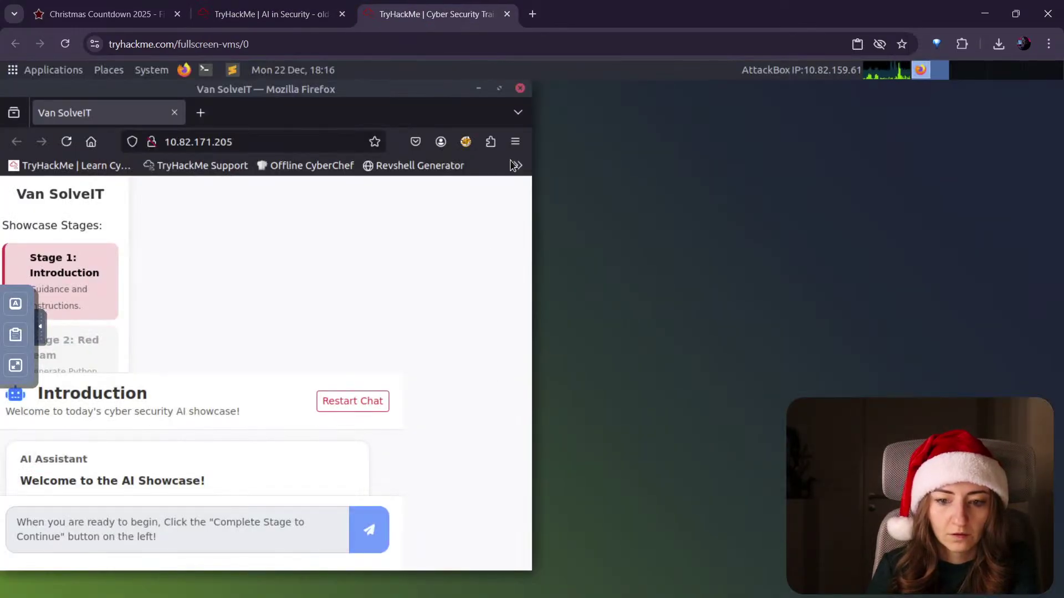
pyautogui.doubleClick(508, 89)
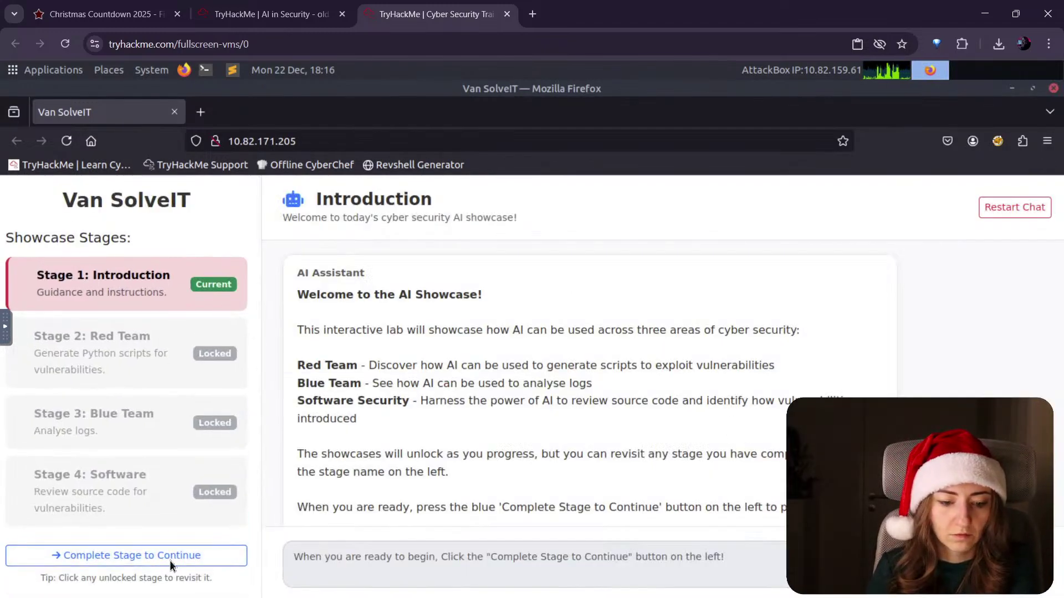
pyautogui.click(115, 555)
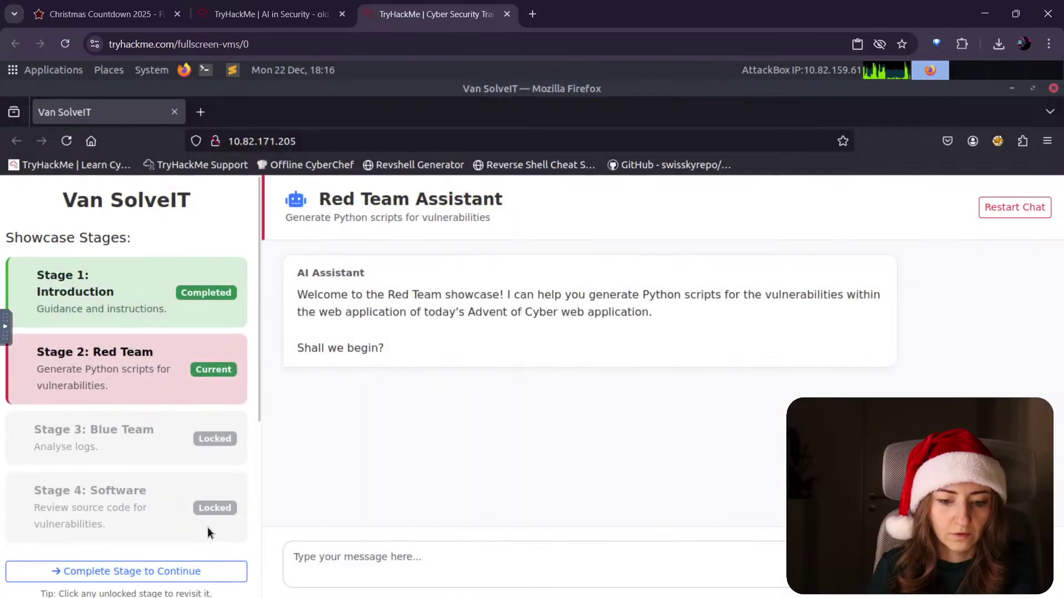
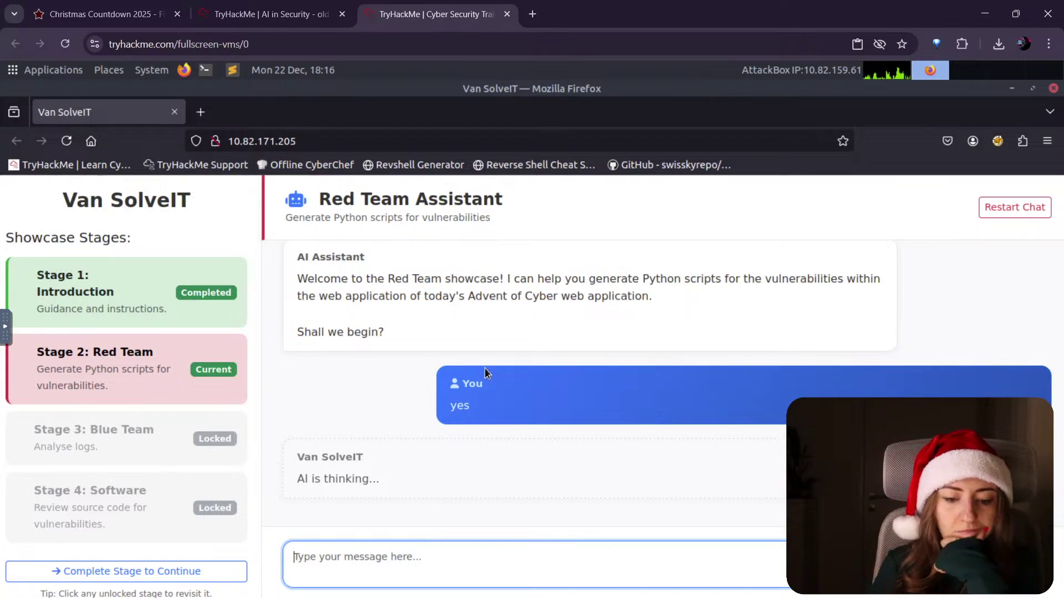
# Step: Check Van SolveIT's stage progress and system status, and reread the room's usage tips and questions while the assistant generates its reply
pyautogui.scroll(-3, 149, 422)
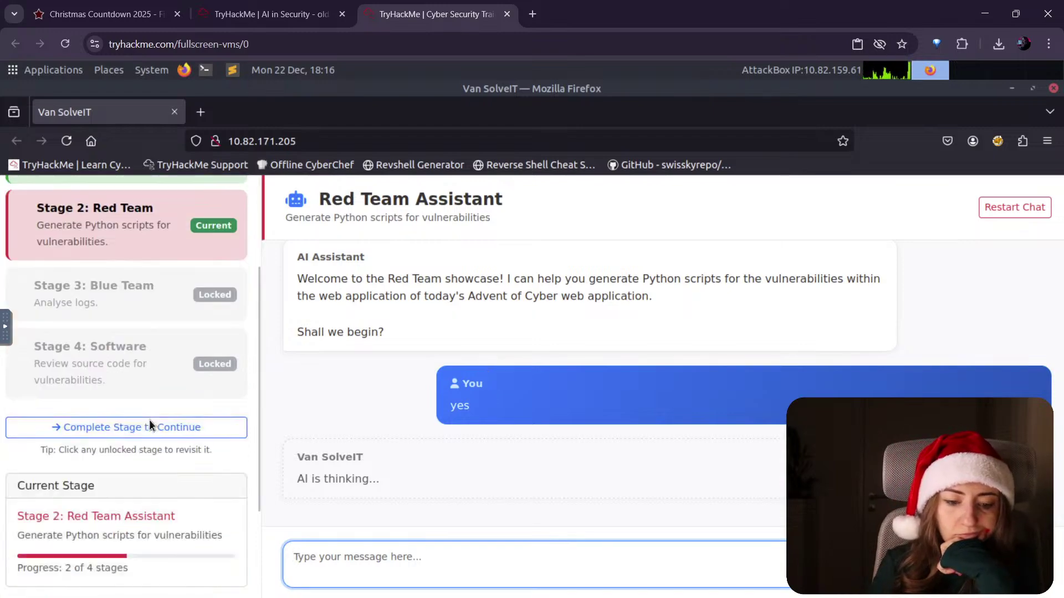
pyautogui.scroll(-2, 149, 420)
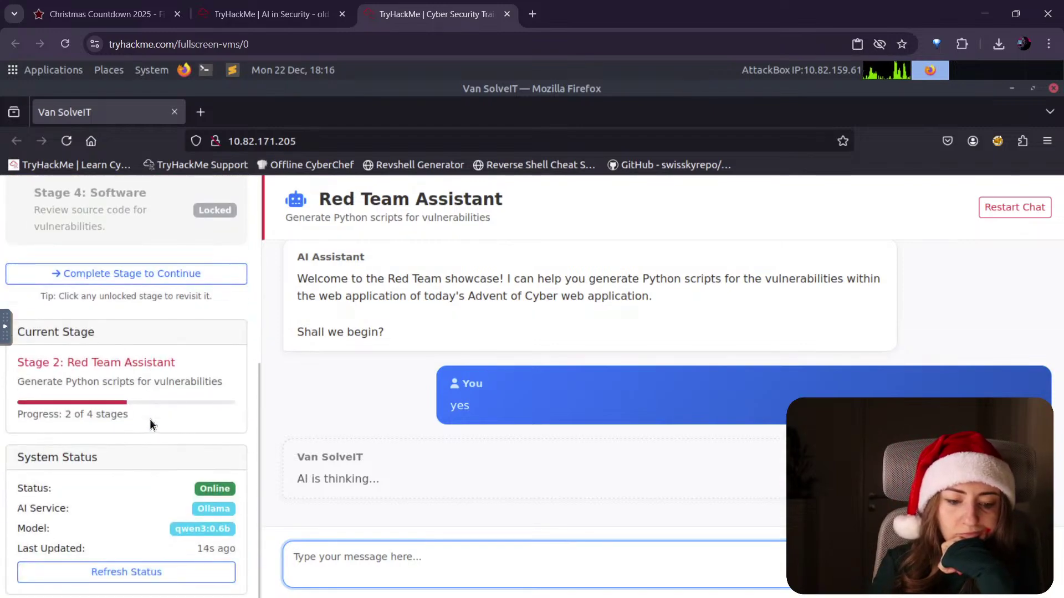
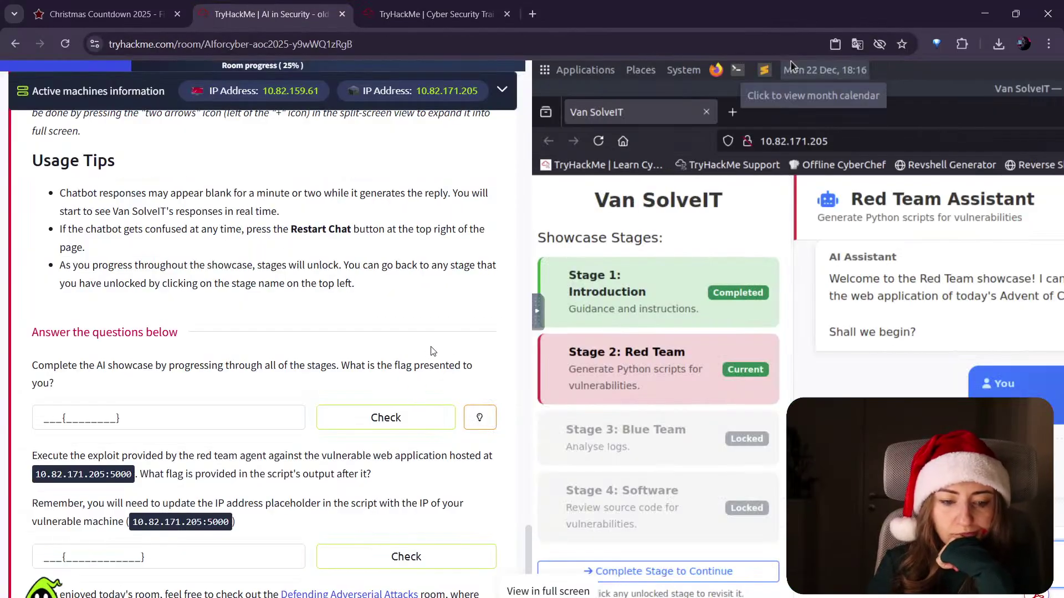
pyautogui.scroll(-1, 433, 352)
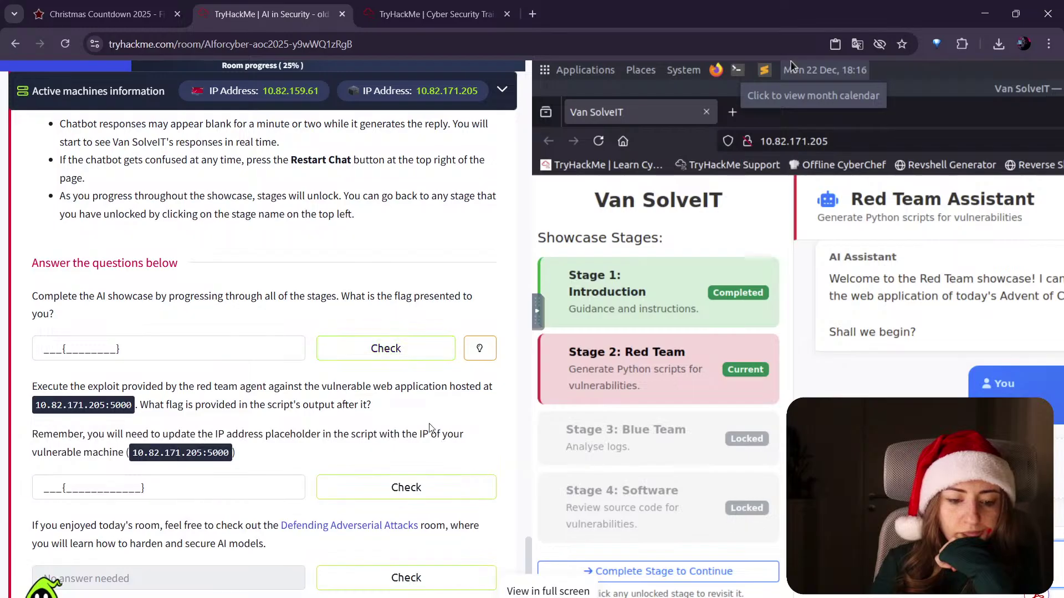
pyautogui.hotkey('ctrl', 'Tab')
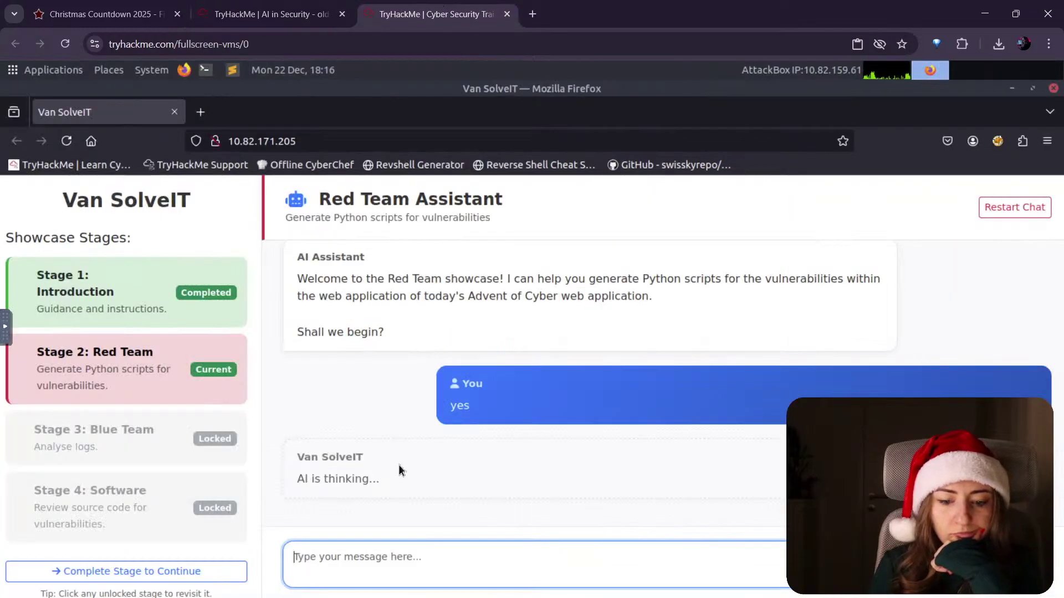
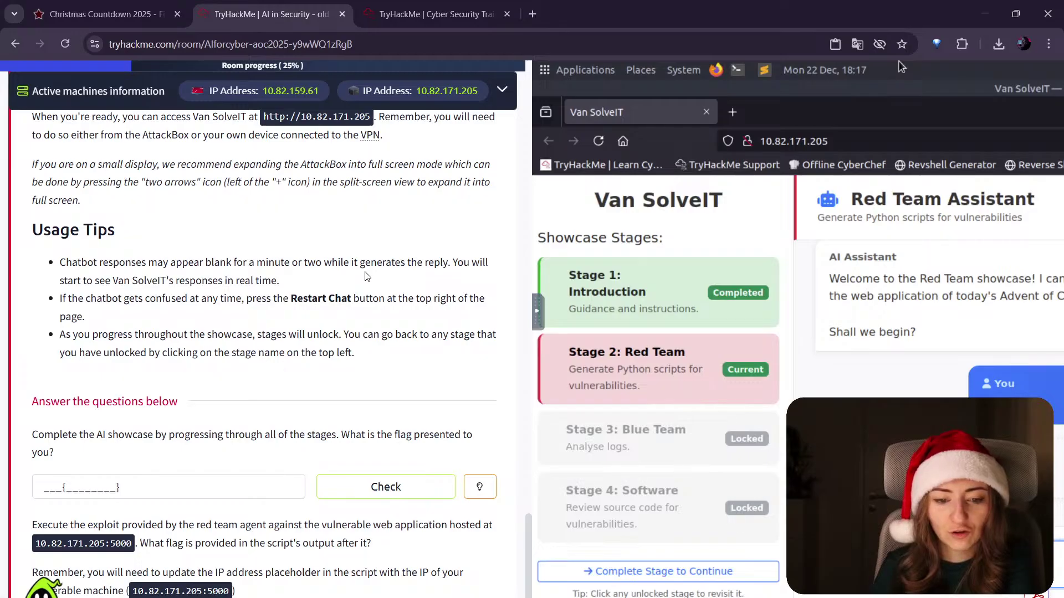
pyautogui.click(410, 11)
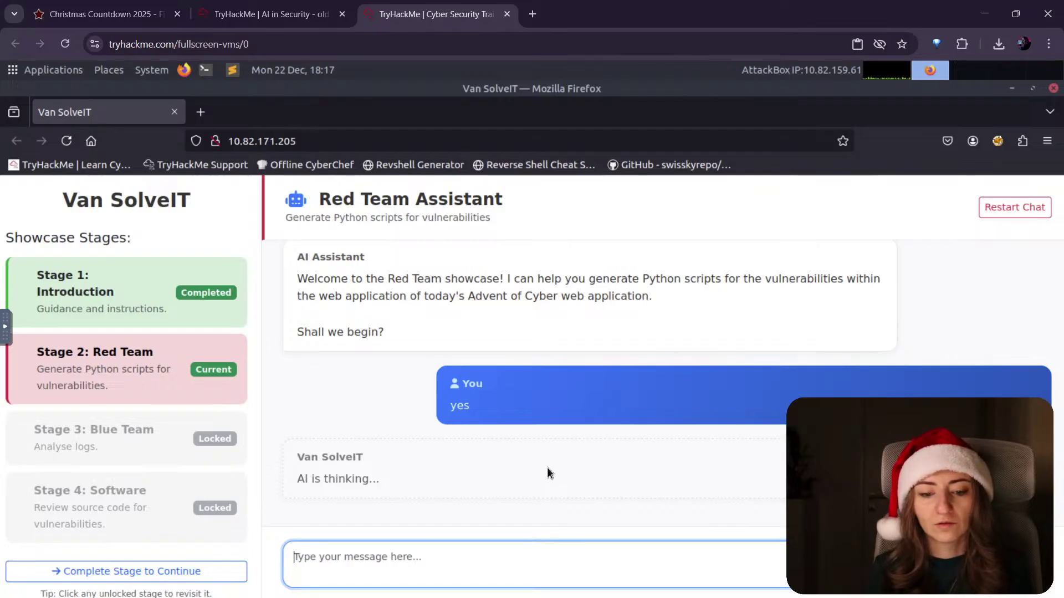
pyautogui.click(226, 8)
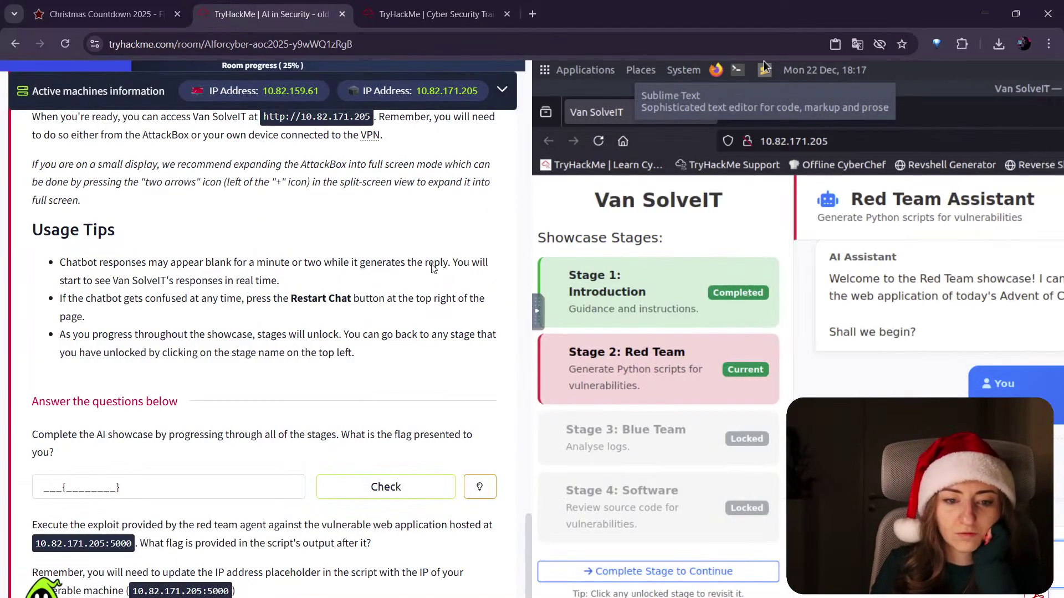
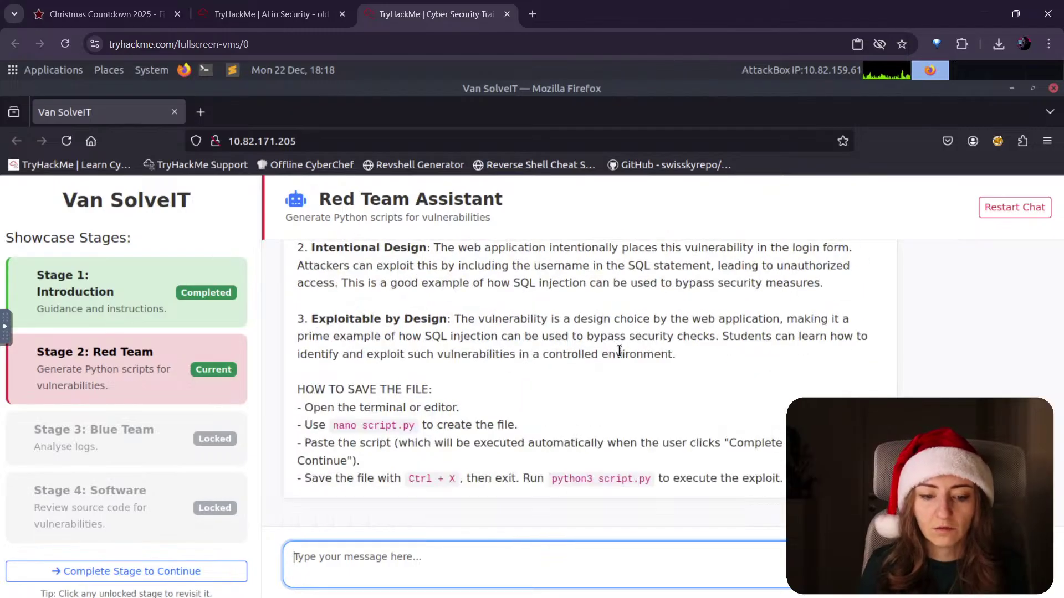
# Step: Review the Red Team Assistant's SQL injection explanation and script, and complete Stage 2: Red Team
pyautogui.scroll(4, 618, 351)
pyautogui.scroll(-3, 501, 353)
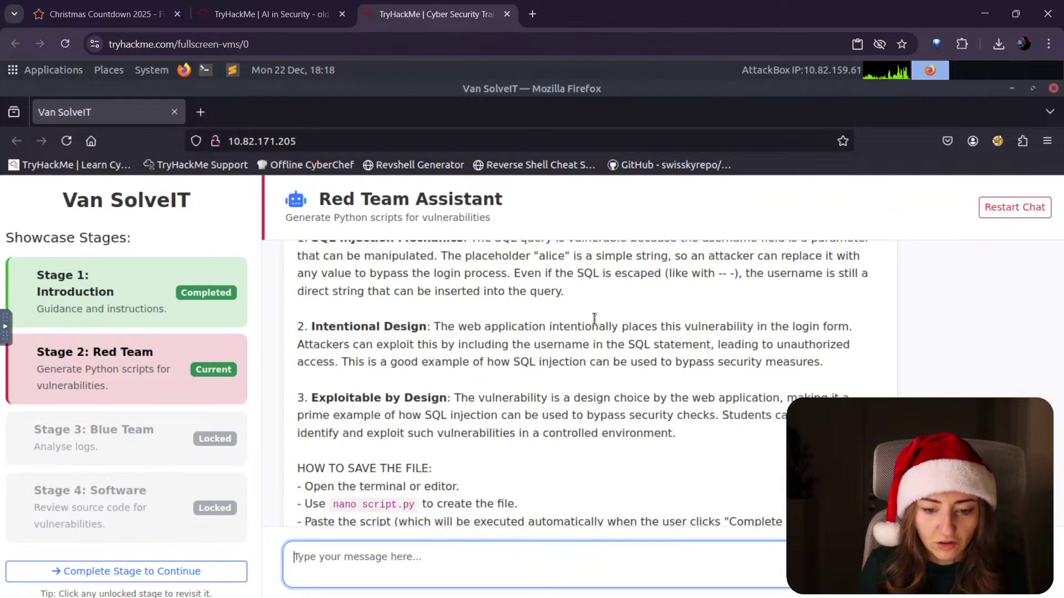
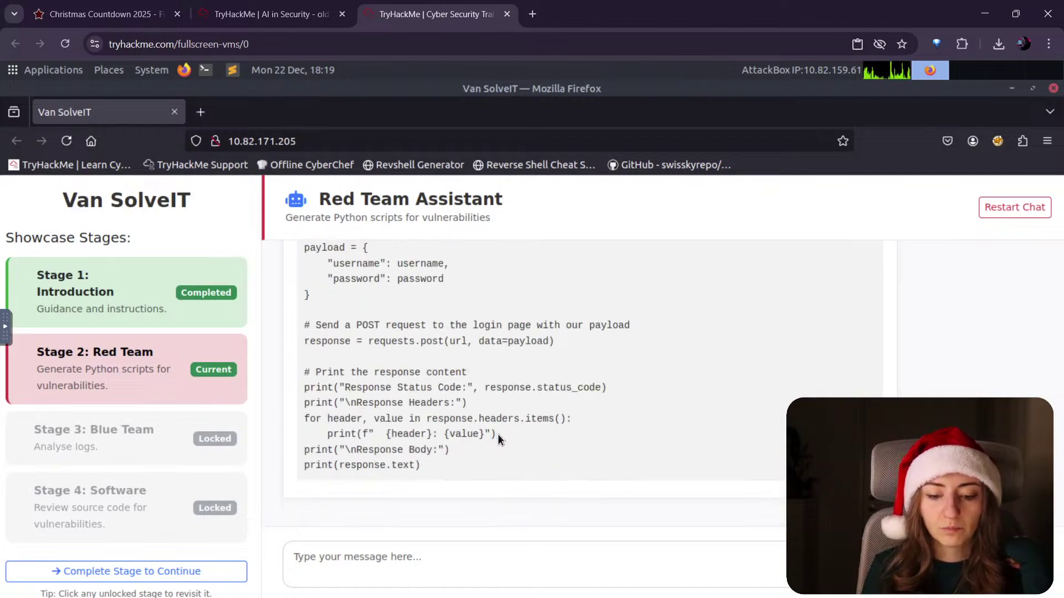
pyautogui.click(210, 572)
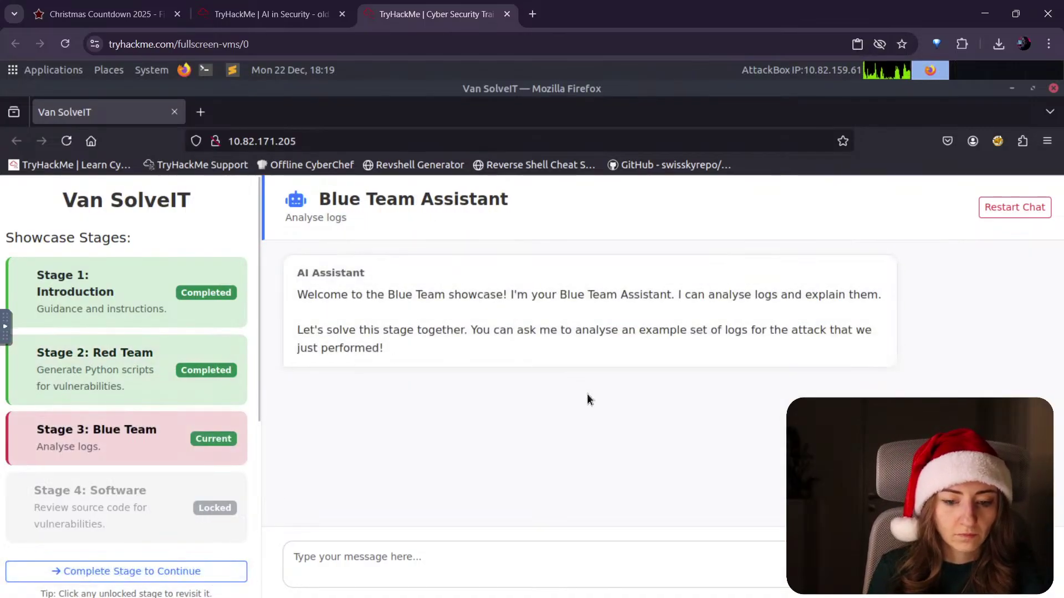
# Step: Search the web for "hydra tool" in a new browser tab and open the Kali Linux Tools page about hydra
pyautogui.click(277, 16)
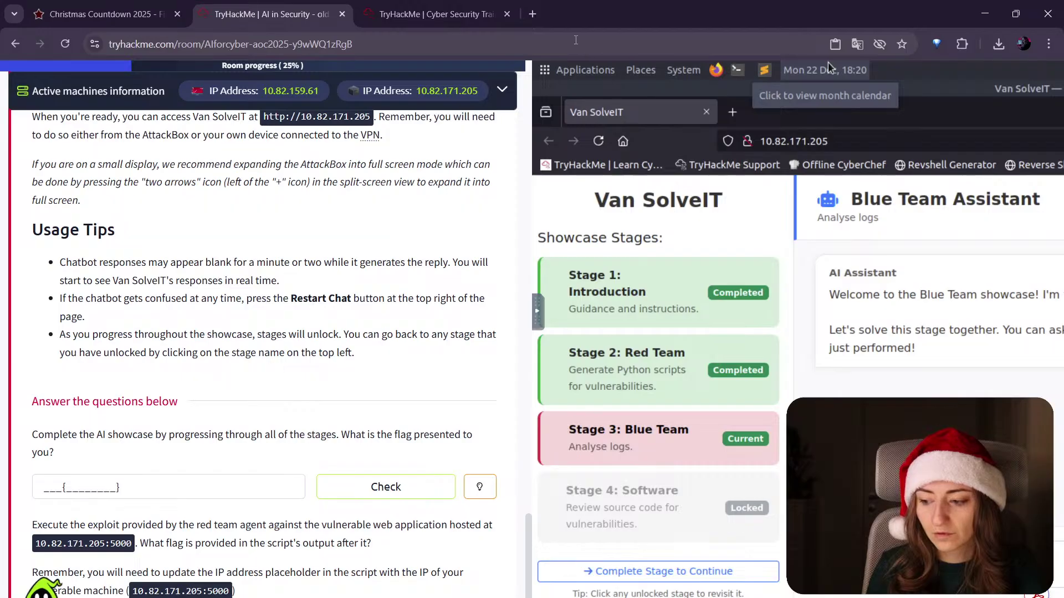
pyautogui.click(532, 14)
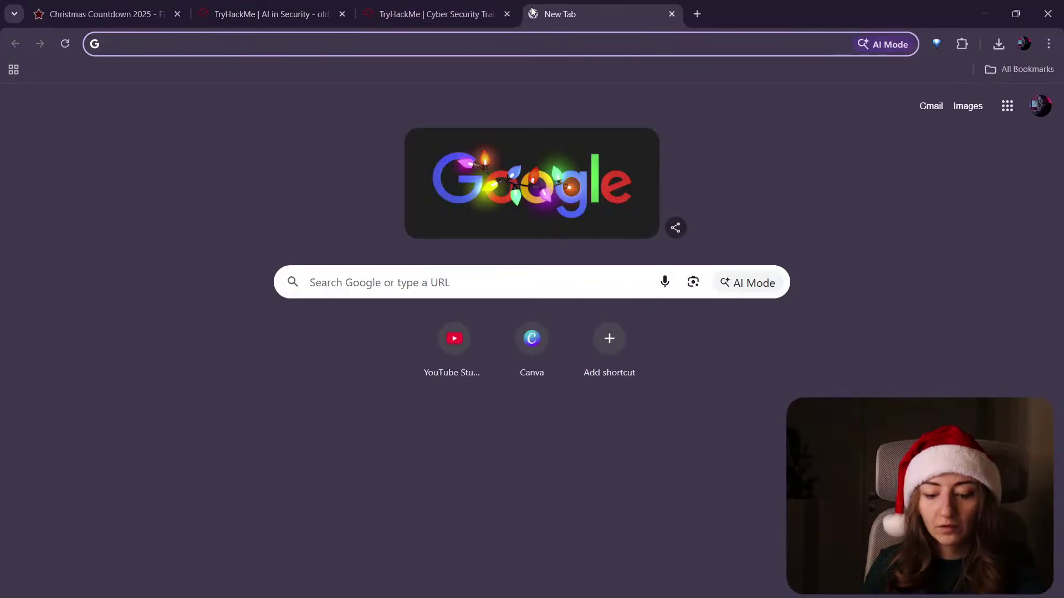
pyautogui.write('hydra tool')
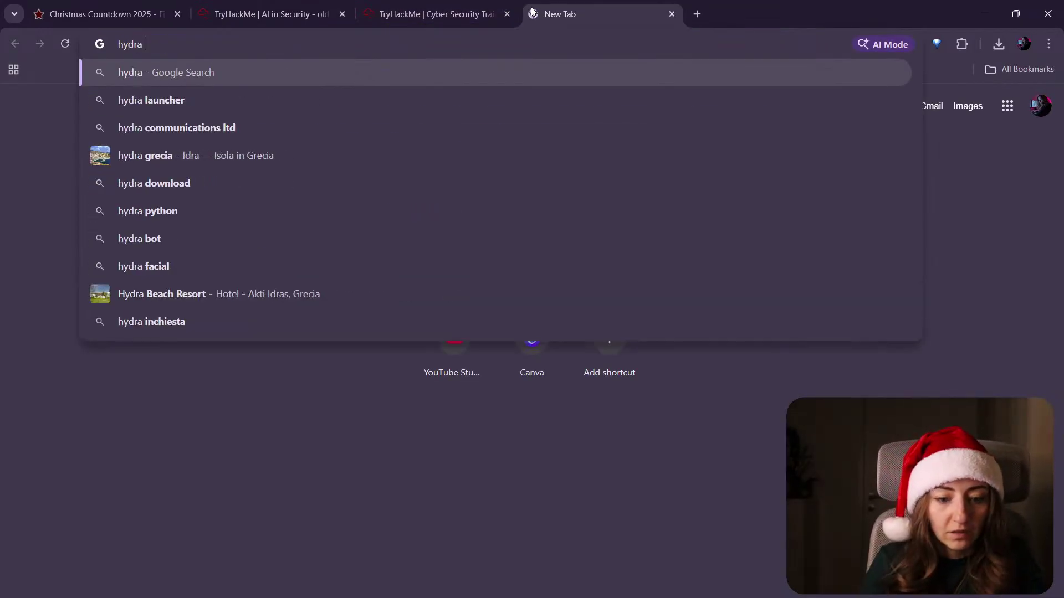
pyautogui.press('Return')
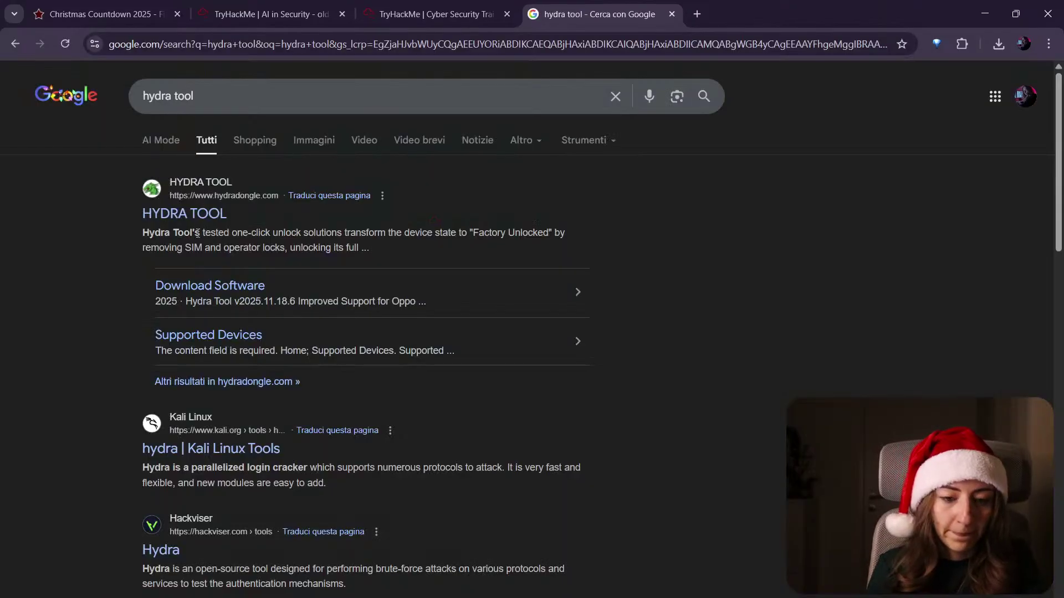
pyautogui.scroll(-1, 208, 230)
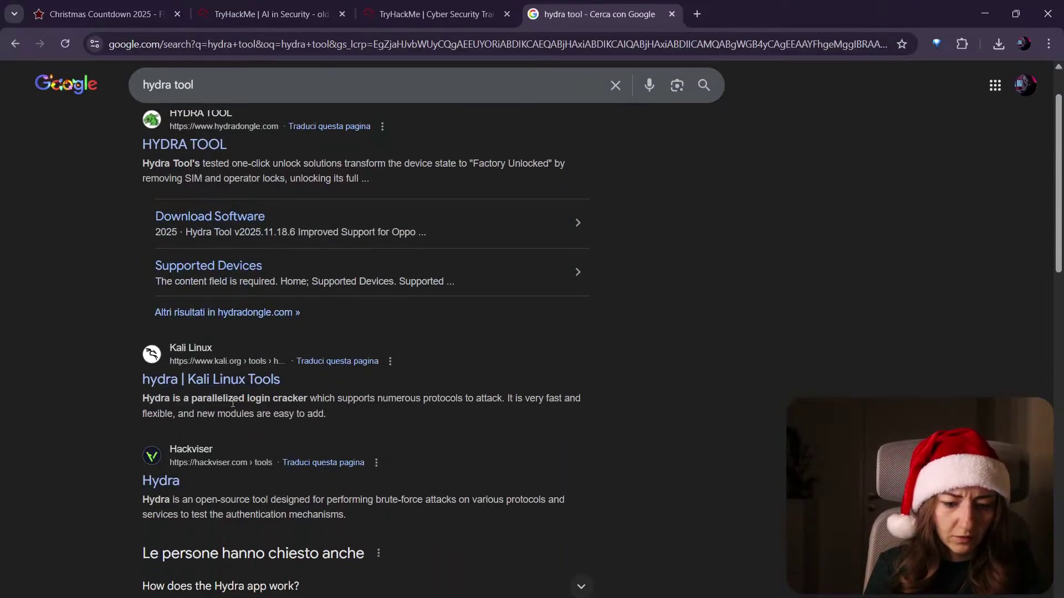
pyautogui.click(240, 382)
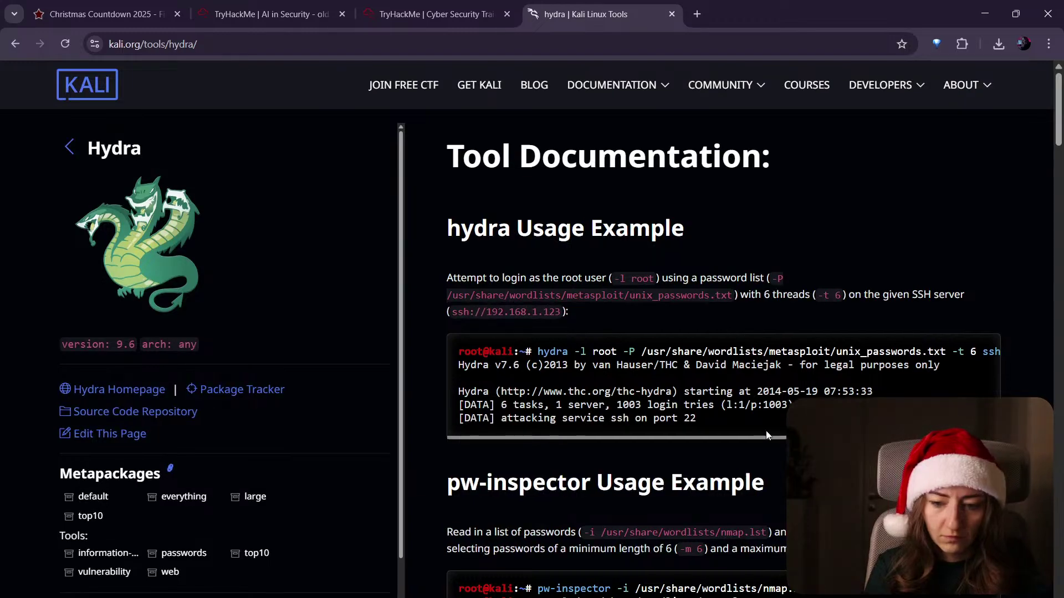
# Step: Look through Hydra's usage examples and package description on the Kali page, and close that page
pyautogui.scroll(-9, 768, 447)
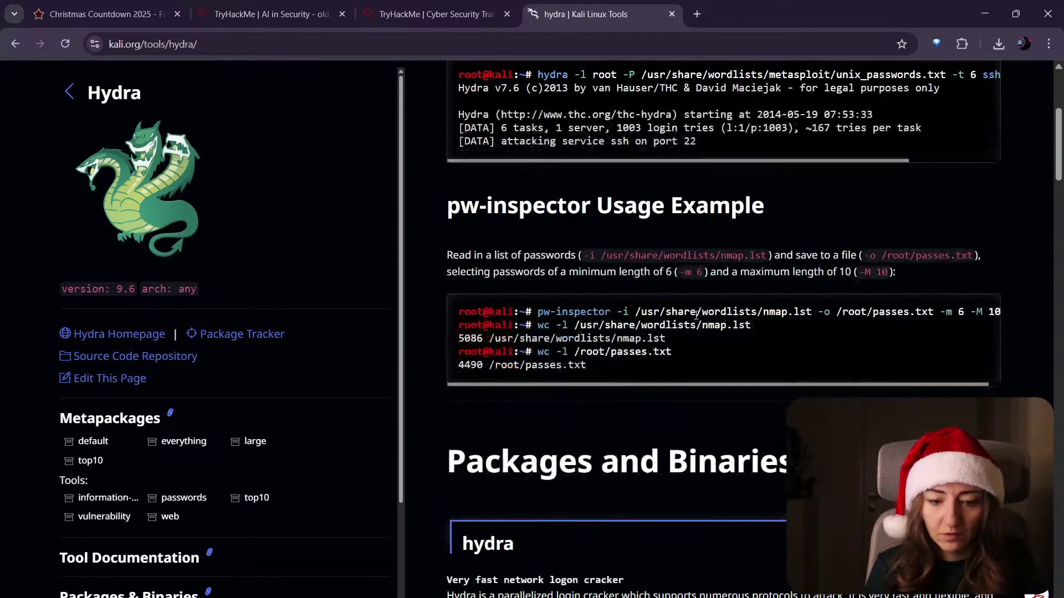
pyautogui.scroll(10, 700, 309)
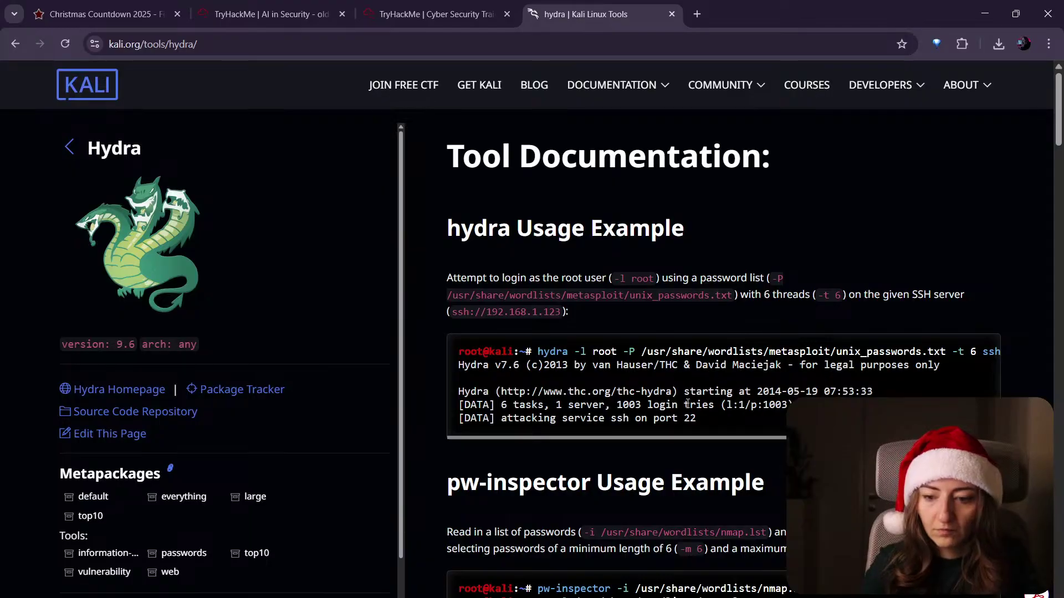
pyautogui.scroll(-15, 687, 404)
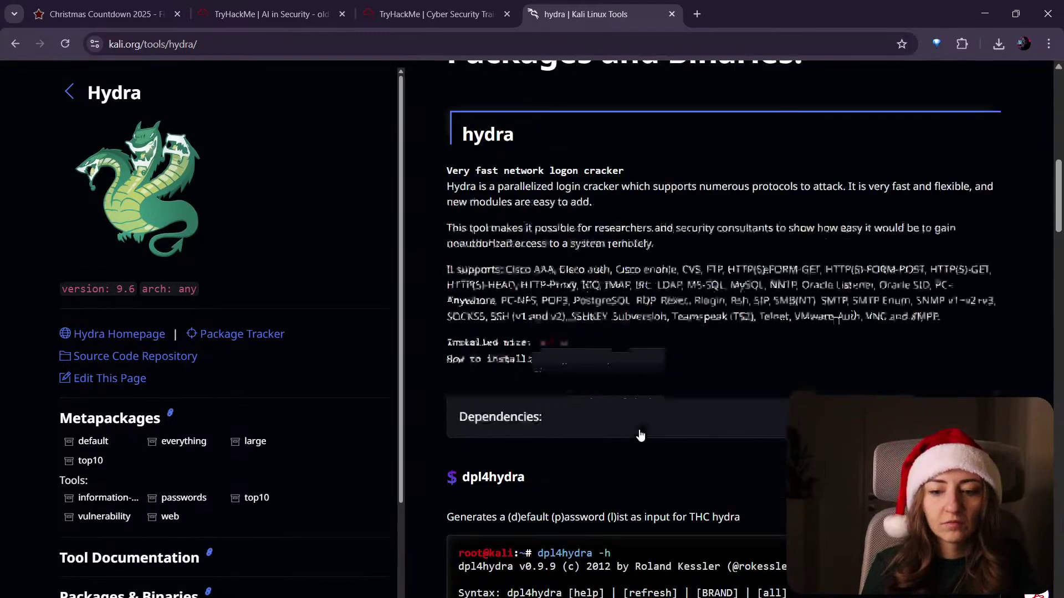
pyautogui.middleClick(588, 12)
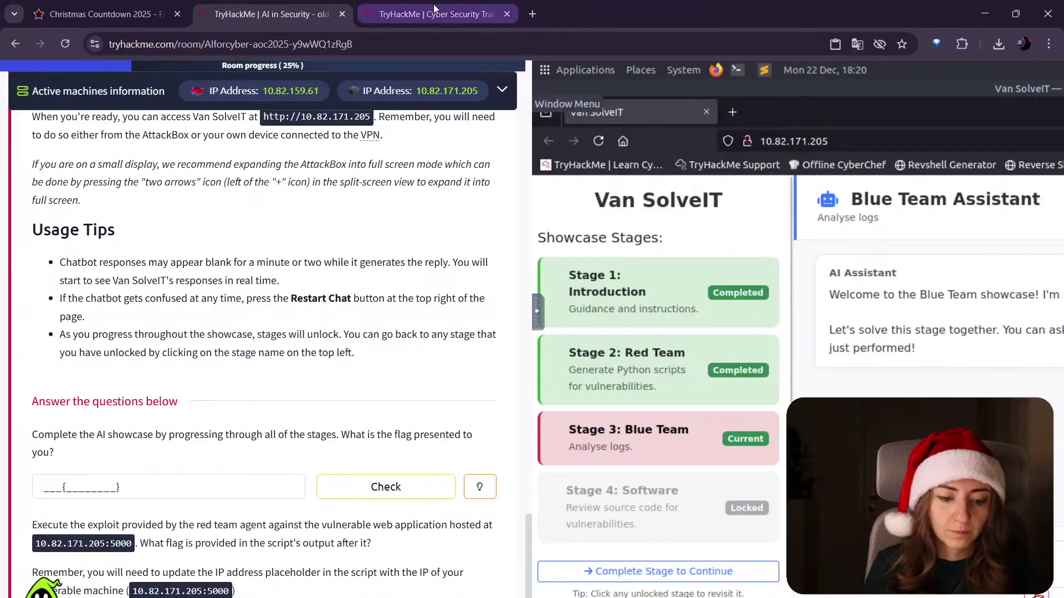
# Step: Complete Stage 3: Blue Team in the full-screen AttackBox to unlock Stage 4: Software, and reopen the Blue Team stage
pyautogui.scroll(-1, 411, 237)
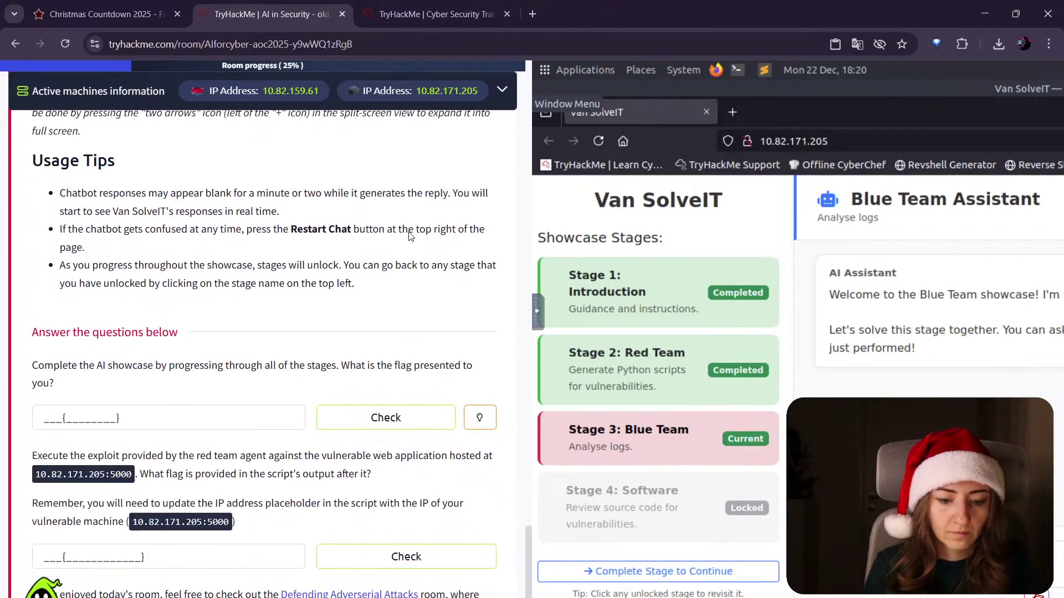
pyautogui.click(383, 5)
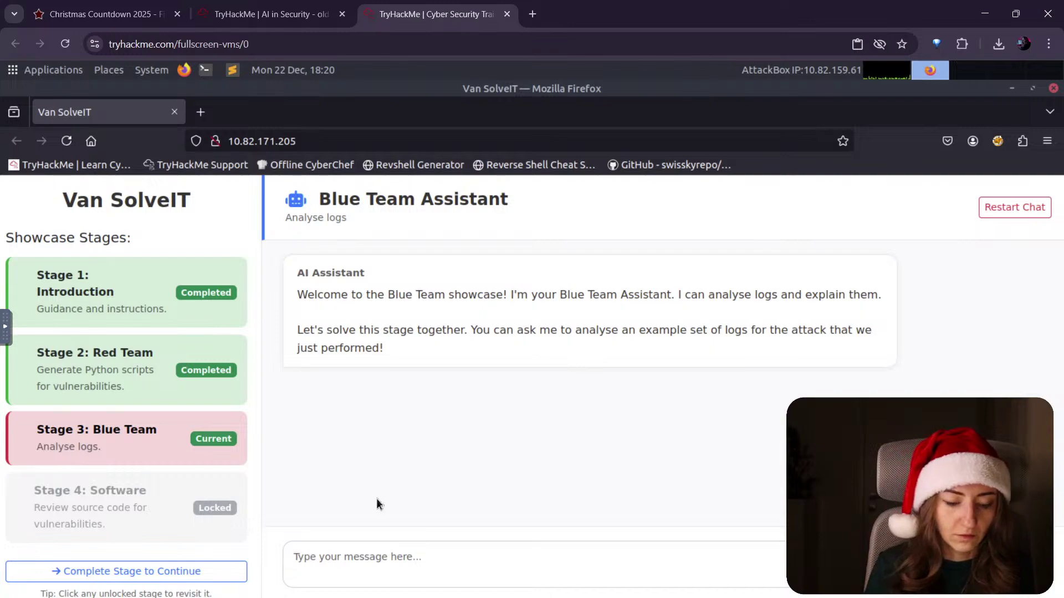
pyautogui.click(138, 571)
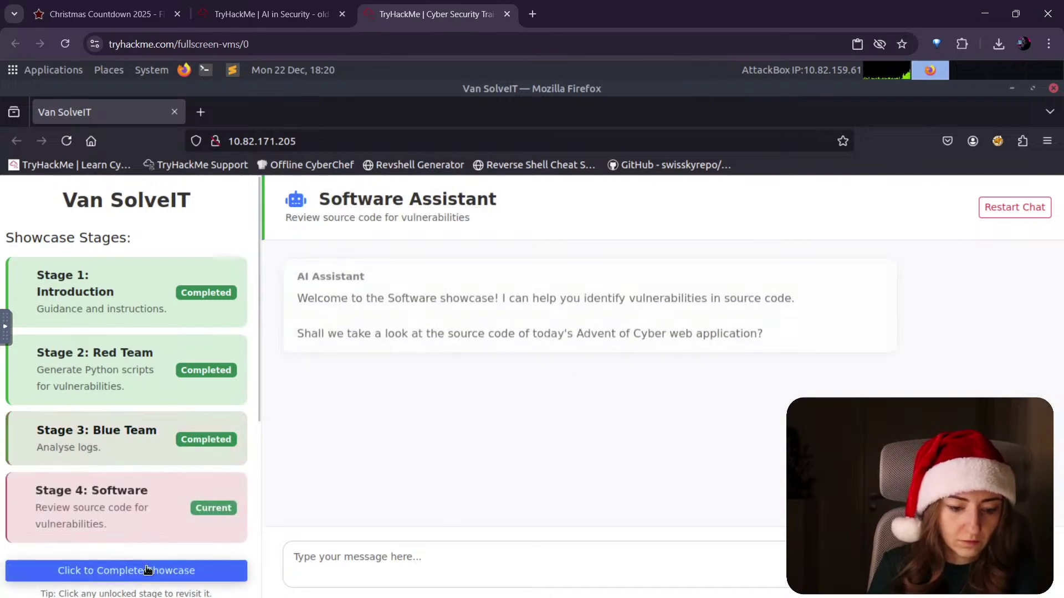
pyautogui.click(163, 432)
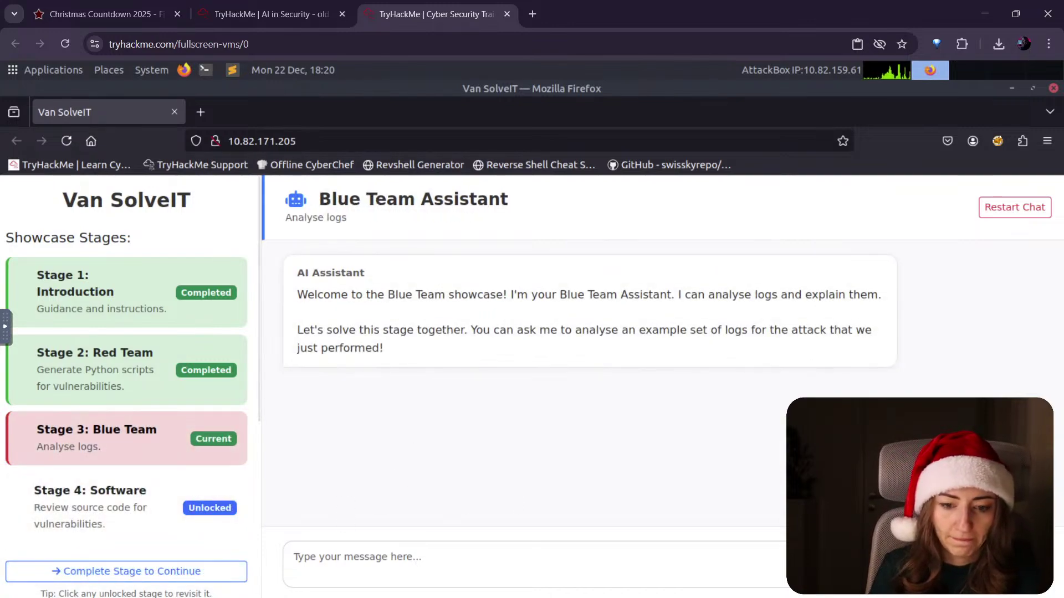
# Step: Reread the AI in Security questions about the showcase flag and the exploit script, and return to the full-screen AttackBox
pyautogui.click(268, 14)
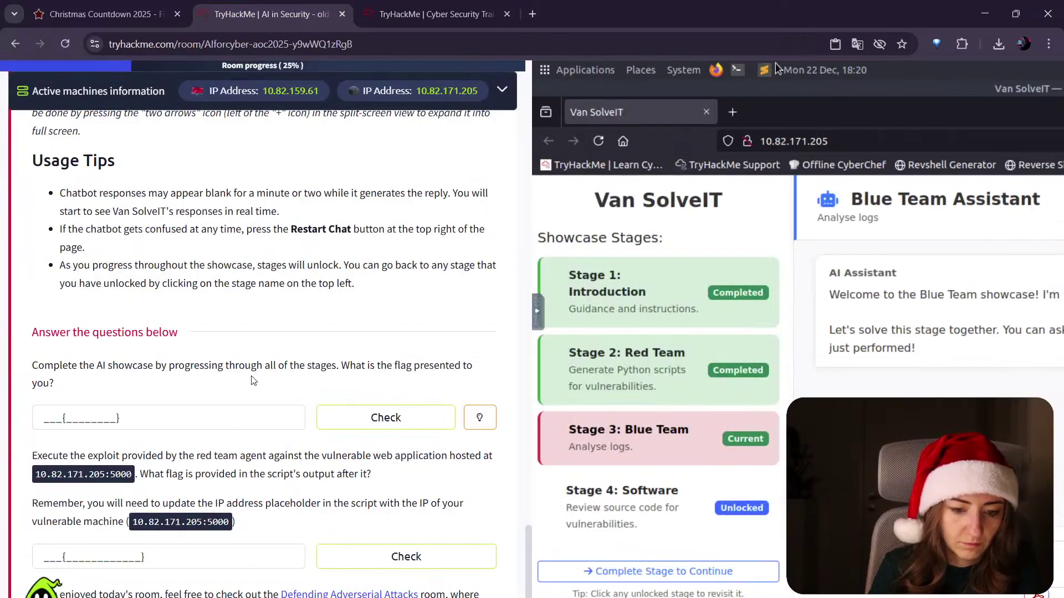
pyautogui.scroll(-1, 252, 378)
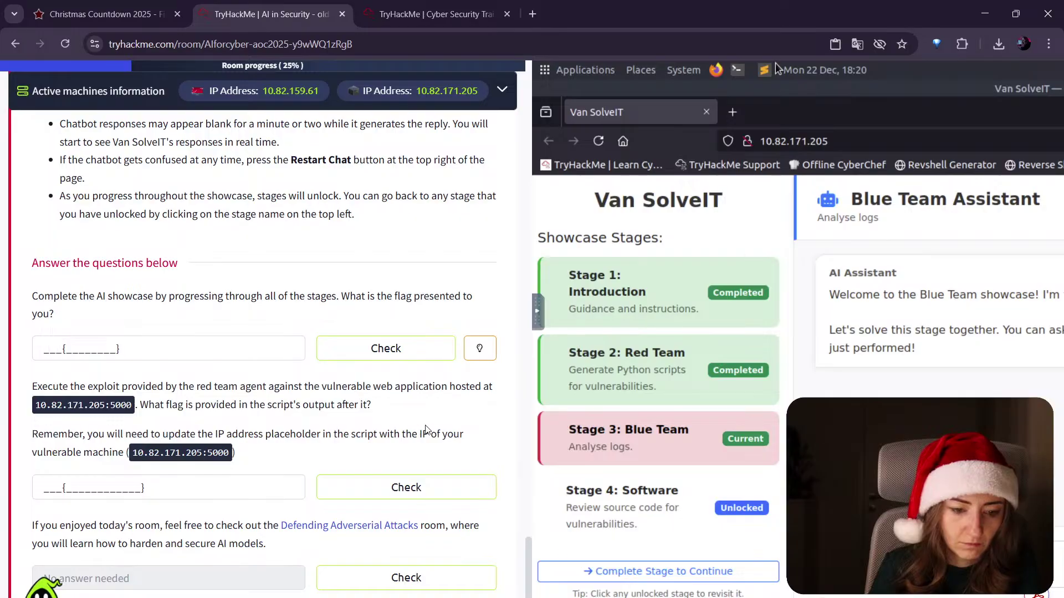
pyautogui.hotkey('ctrl', 'Tab')
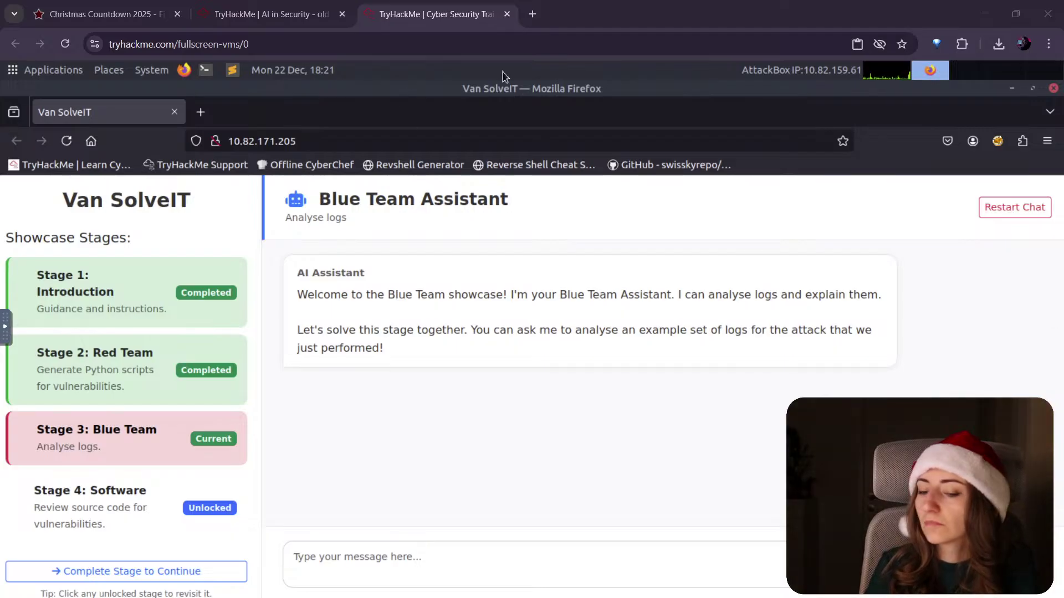
# Step: Search the web for "log examples" in a new browser tab and refine the search to "log server examples"
pyautogui.click(526, 12)
pyautogui.write('log')
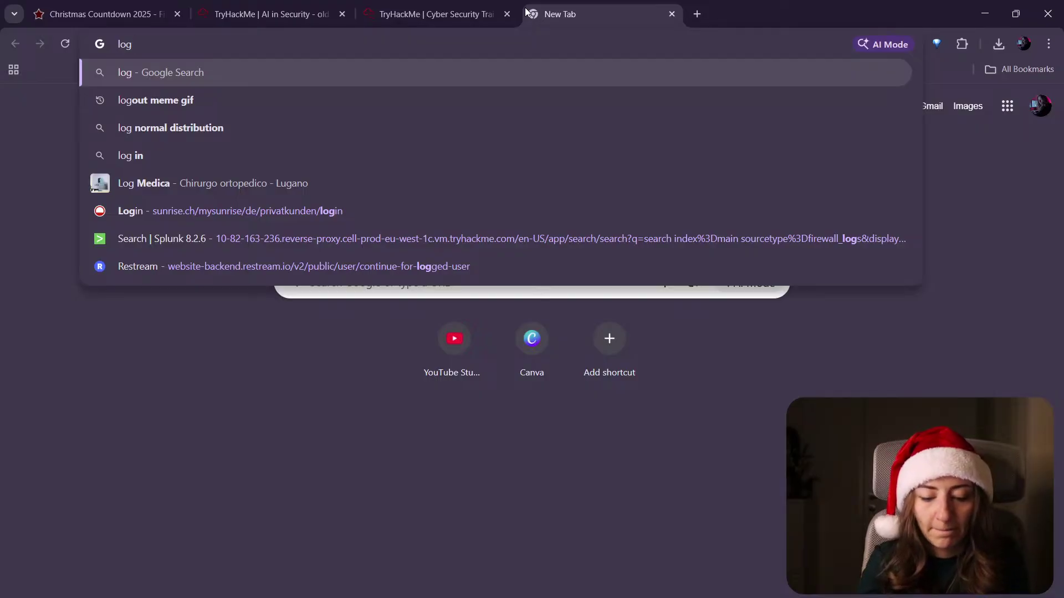
pyautogui.write('example')
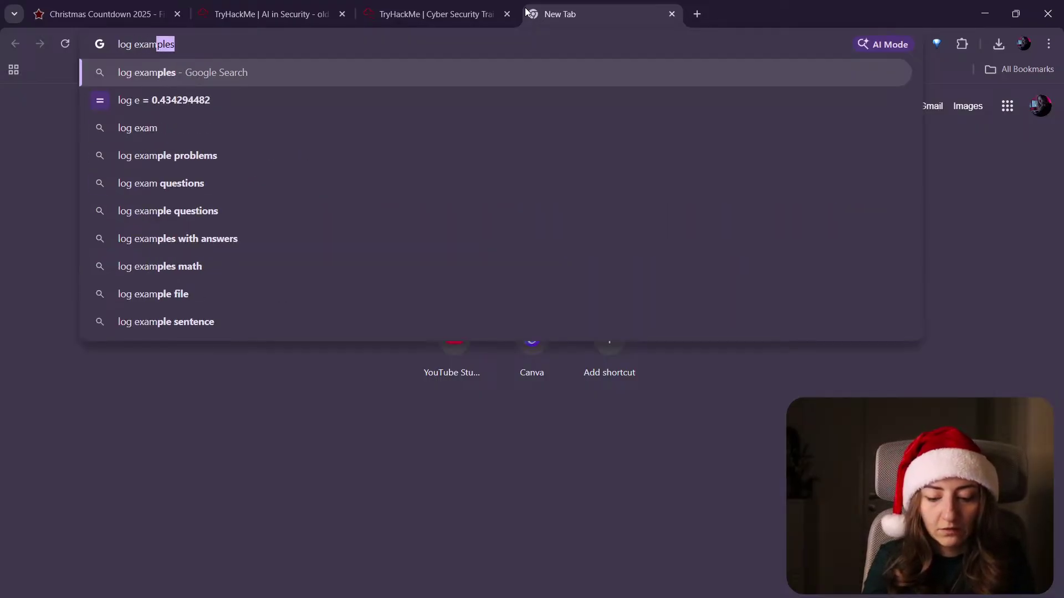
pyautogui.press('Return')
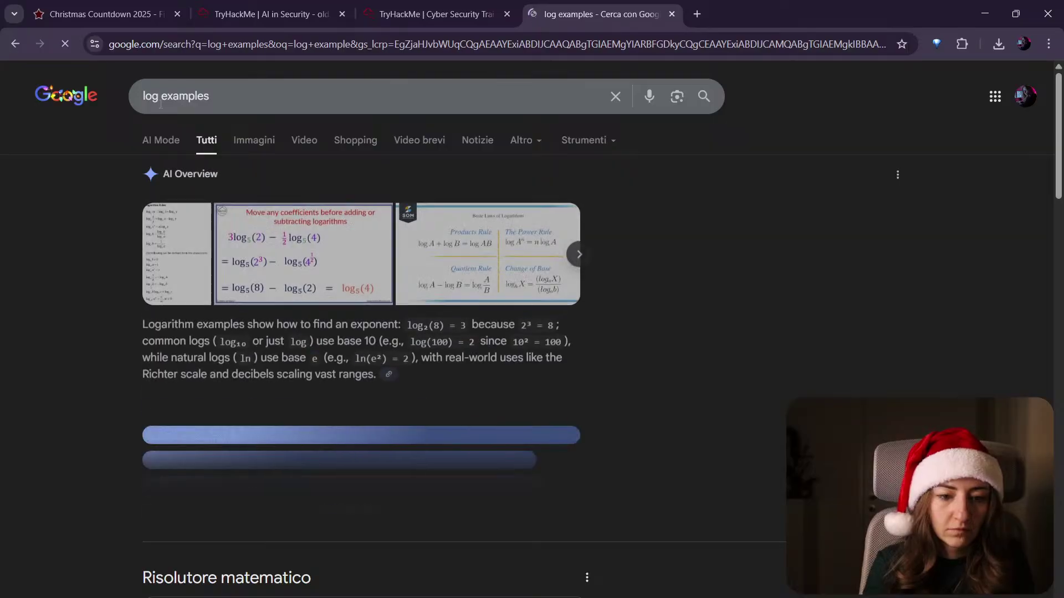
pyautogui.click(162, 95)
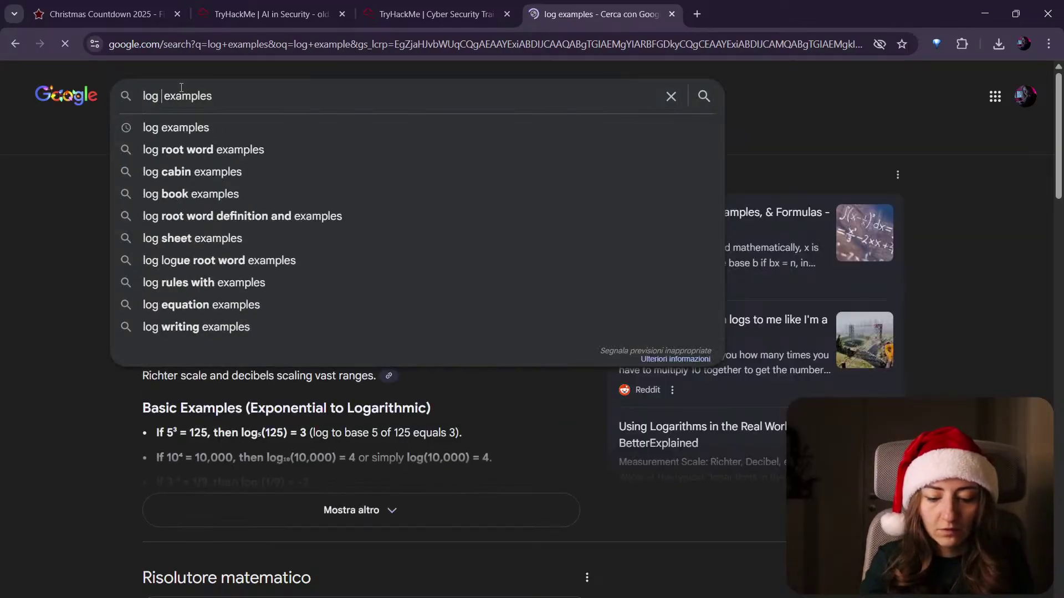
pyautogui.write('server')
pyautogui.press('Return')
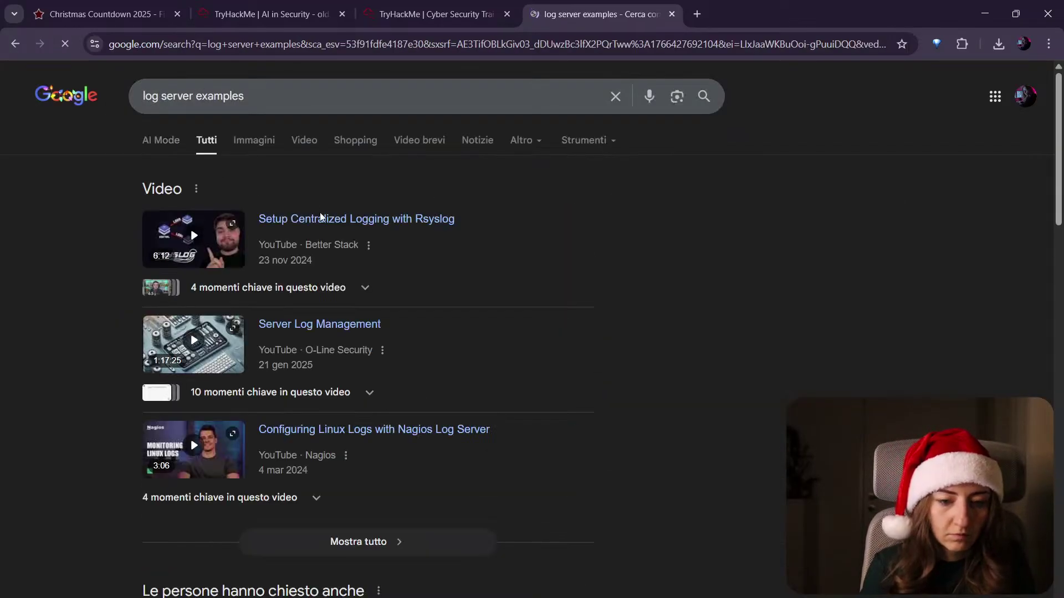
# Step: Open Kaggle's Web Server Access Logs dataset and copy the first Nginx access log entry from its preview
pyautogui.scroll(-6, 368, 453)
pyautogui.click(309, 277)
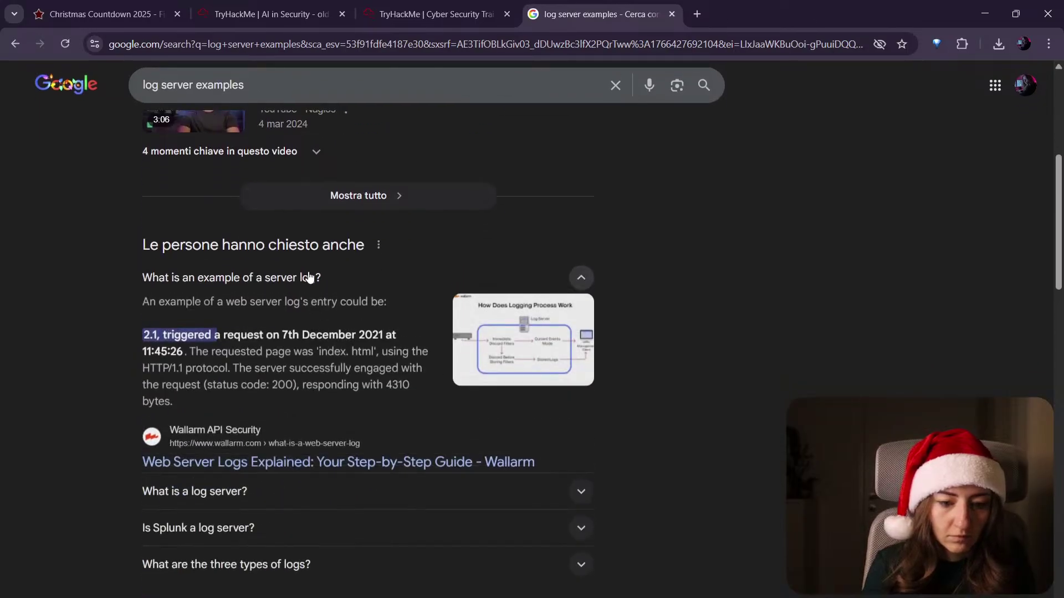
pyautogui.scroll(-7, 308, 277)
pyautogui.click(251, 333)
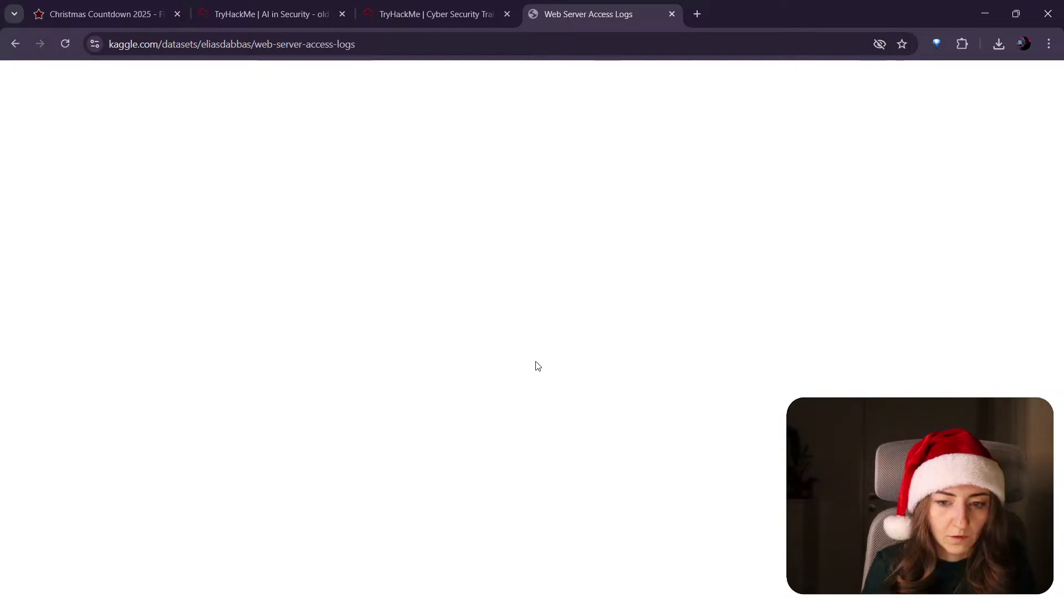
pyautogui.scroll(-5, 490, 350)
pyautogui.scroll(-4, 490, 350)
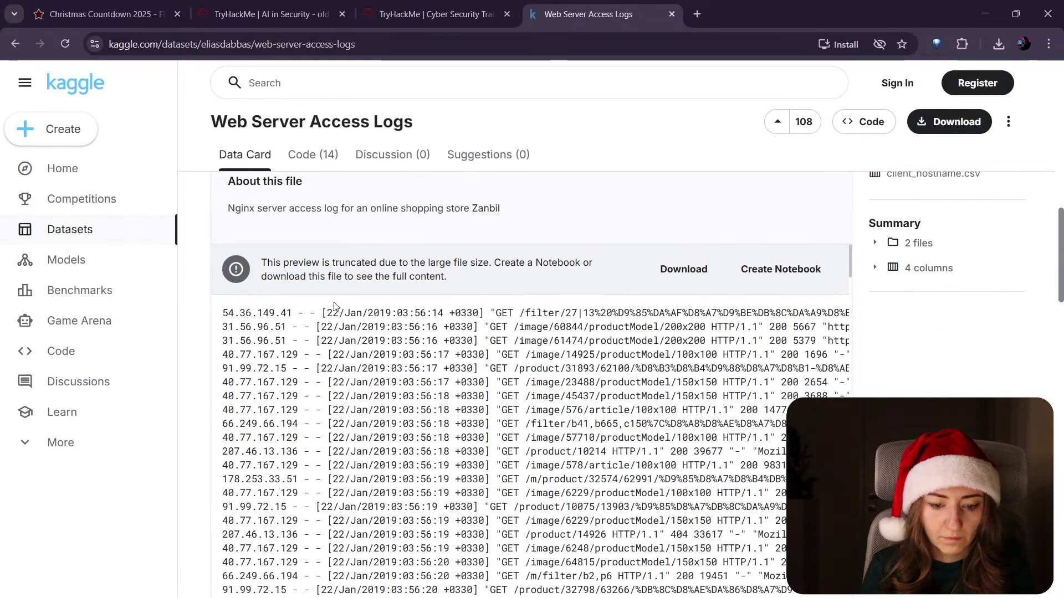
pyautogui.tripleClick(339, 311)
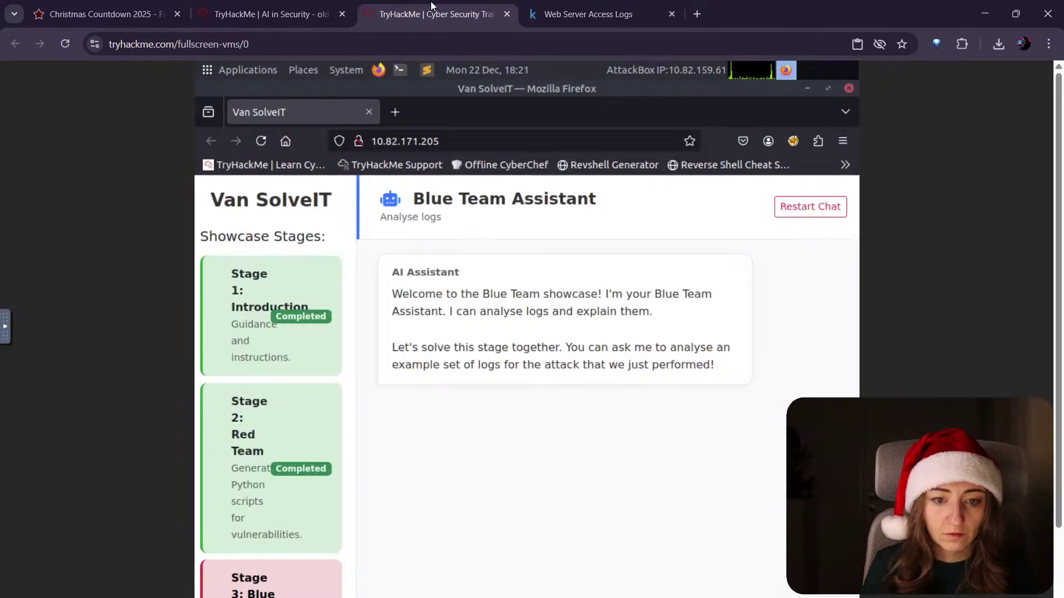
# Step: Return to the full-screen AttackBox, reload it, and send the Blue Team Assistant "explain this log" followed by the copied log entry
pyautogui.hotkey('ctrl', 'shift', 'Tab')
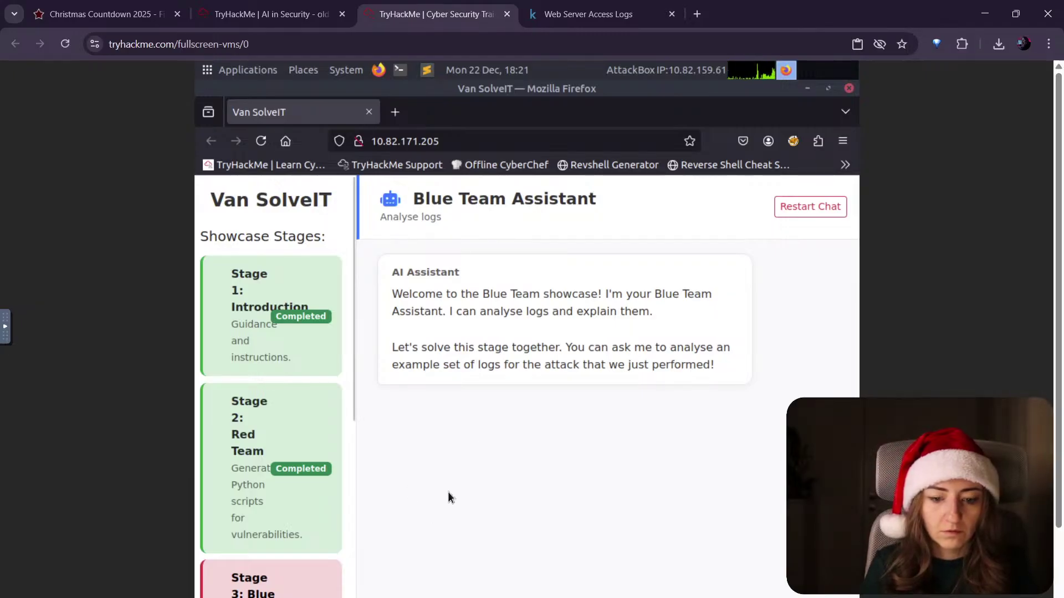
pyautogui.click(67, 47)
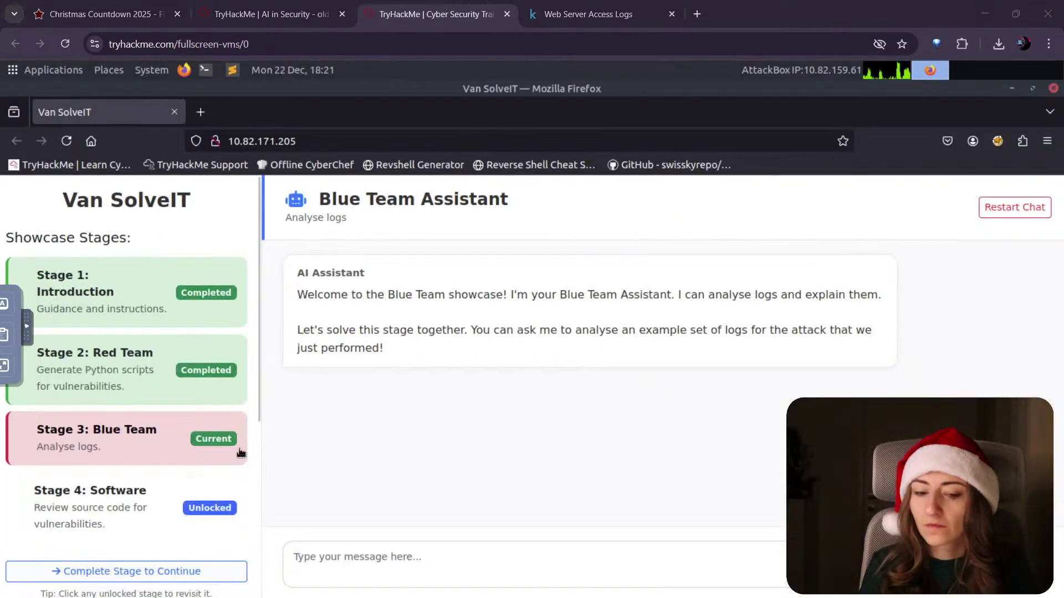
pyautogui.click(443, 554)
pyautogui.write('explain this log')
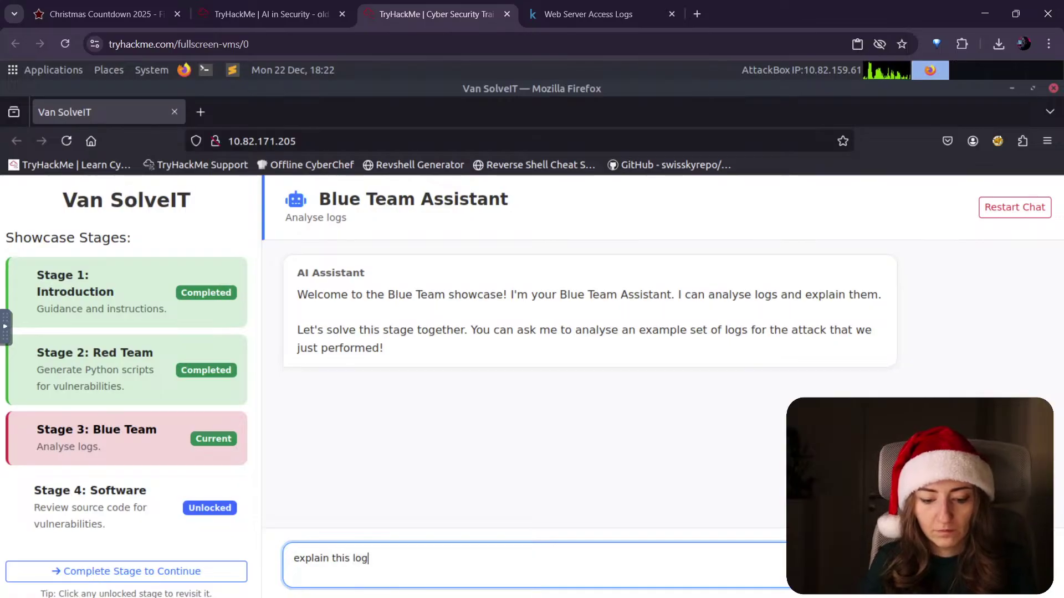
pyautogui.write('54.36.149.41 - - [22/Jan/2019:03:56:14 +0330] "GET /filter/27|13%20%D9%85%DA%AF%D8%A7%D9%BE%DB%8C%DA%A9%D8%B3%D9%84,27|%DA%A9%D9%85%D8%AA%D8%B1%20%D8%A7%D8%B2%205%20%D9%85%DA%AF%D8%A7%D9%BE%DB%8C%DA%A9%D8%B3%D9%84,p53 HTTP/1.1" 200 30577 "-" "Mozilla/5.0 (compatible; AhrefsBot/6.1; +http://ahrefs.com/robot/)" "-"')
pyautogui.press('Return')
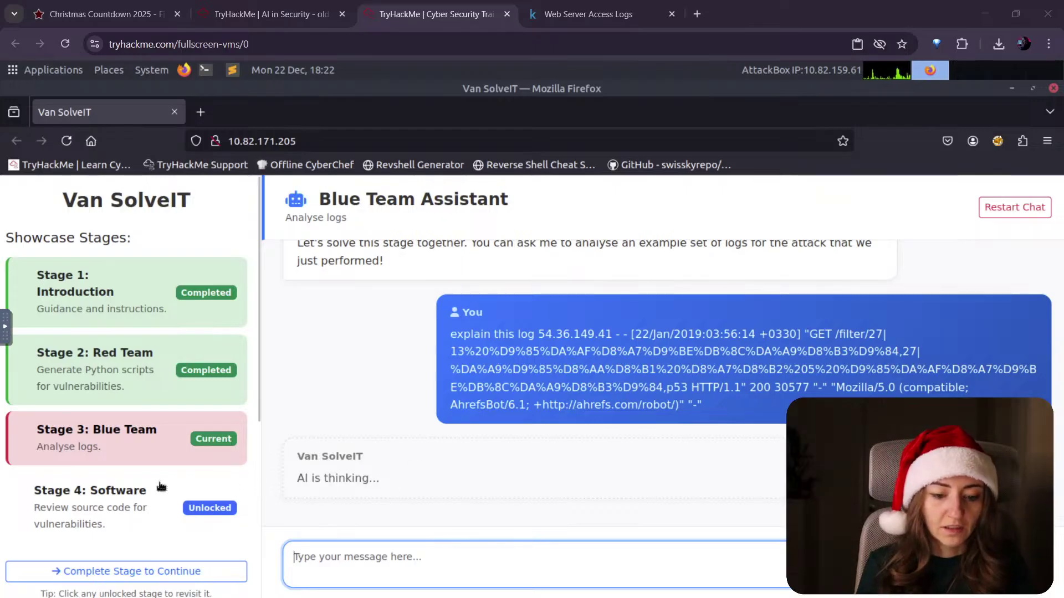
# Step: Check the Van SolveIT stage progress and the AI in Security room's questions, and return to the full-screen AttackBox
pyautogui.scroll(-3, 161, 485)
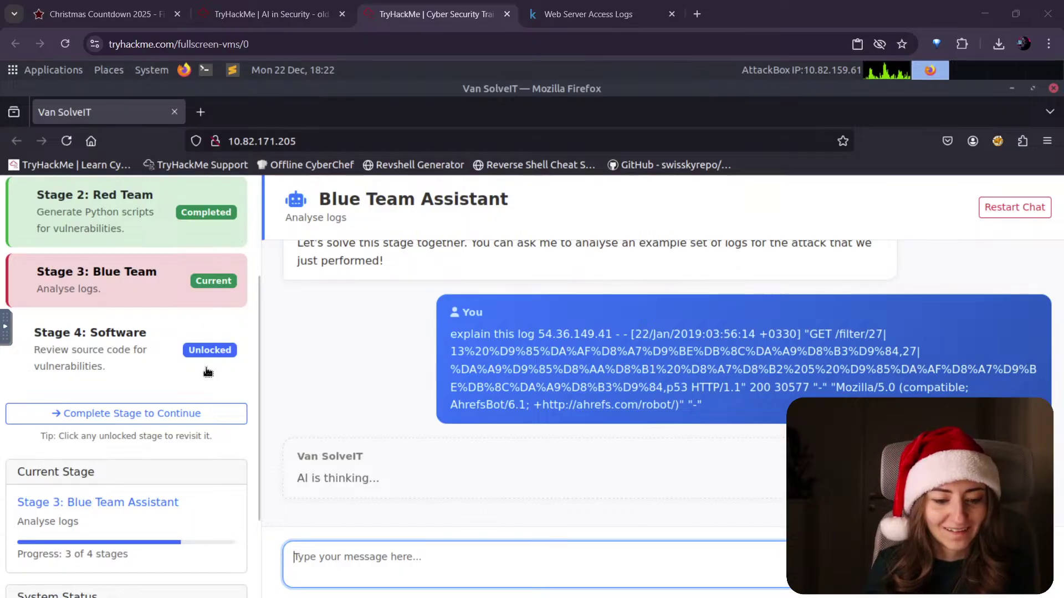
pyautogui.scroll(3, 205, 374)
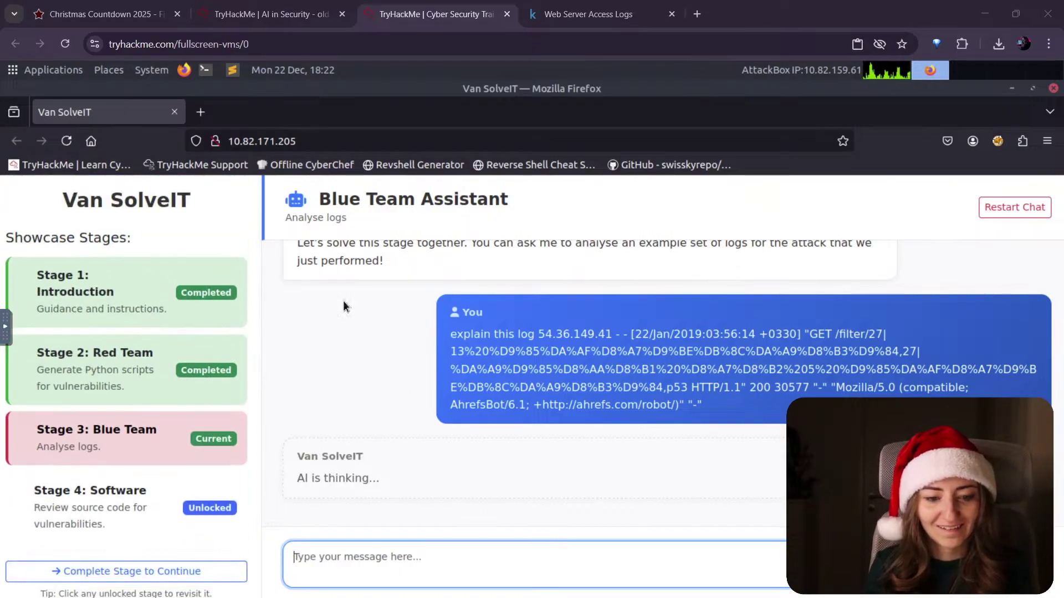
pyautogui.click(266, 14)
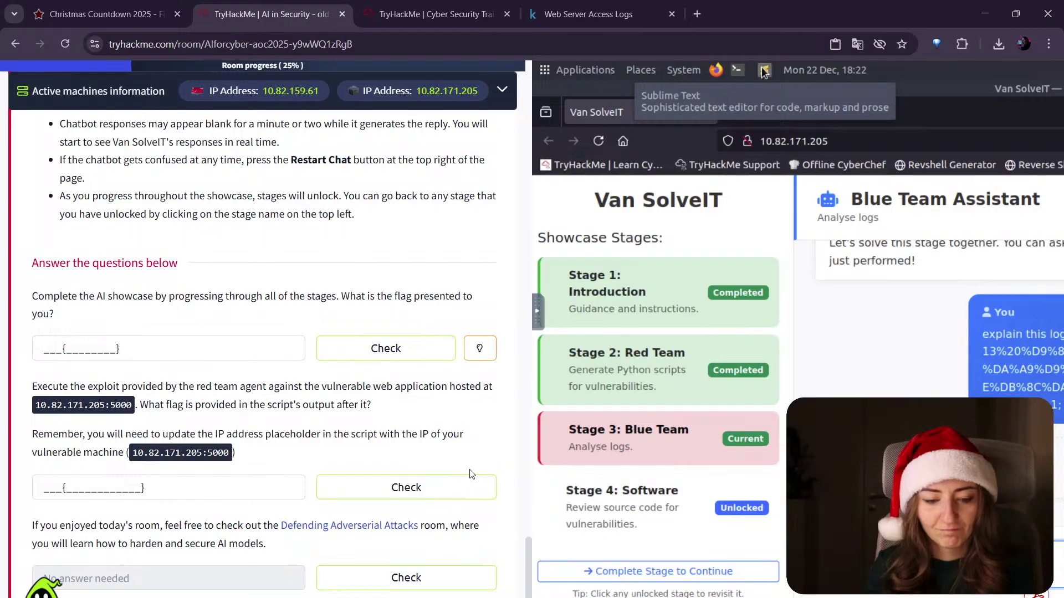
pyautogui.click(439, 10)
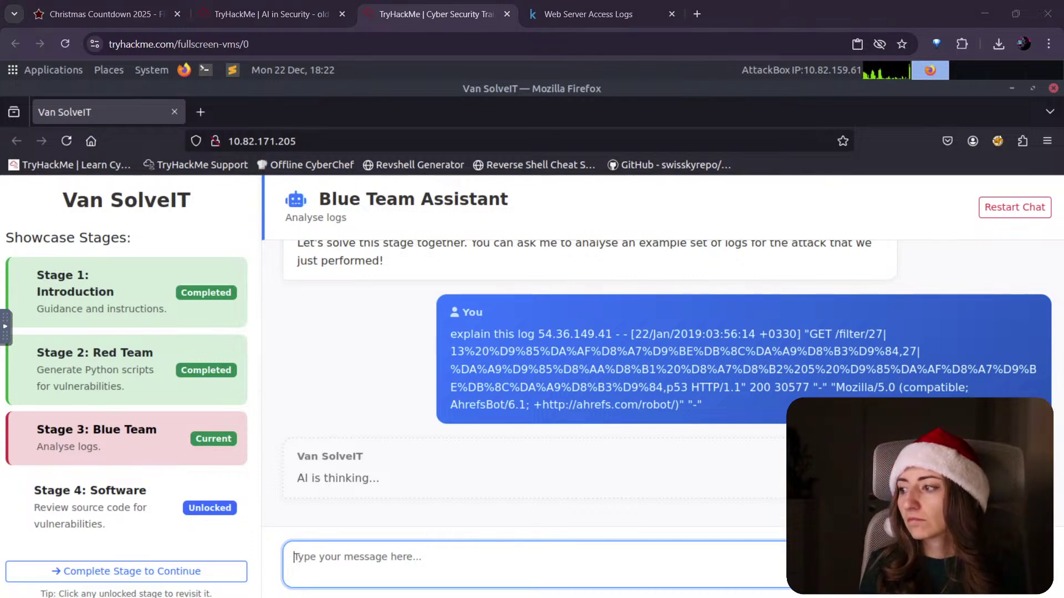
# Step: Reload the full-screen AttackBox page and maximize the Van SolveIT browser window
pyautogui.click(398, 513)
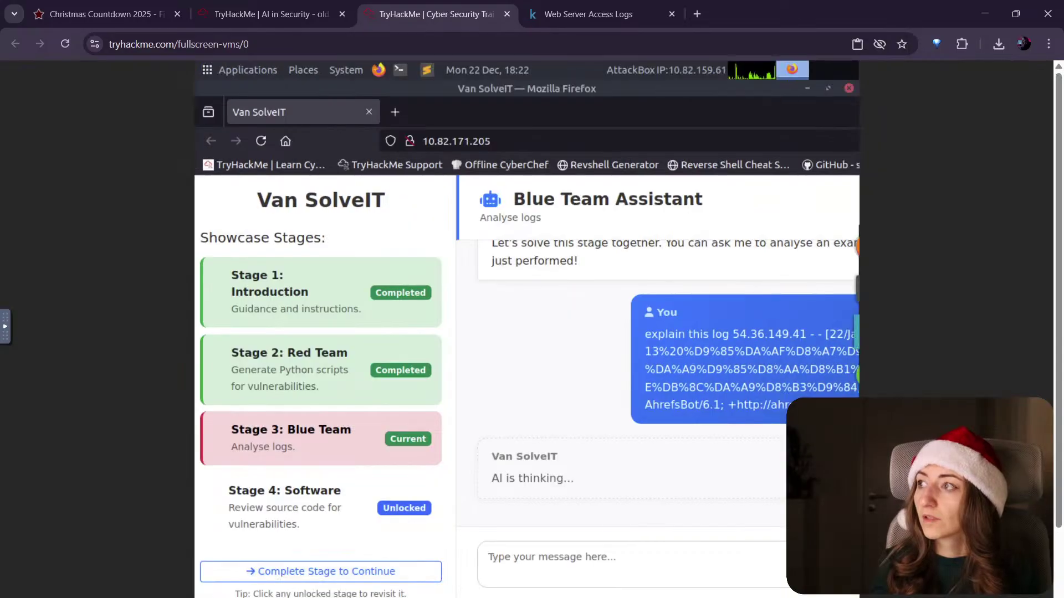
pyautogui.click(65, 45)
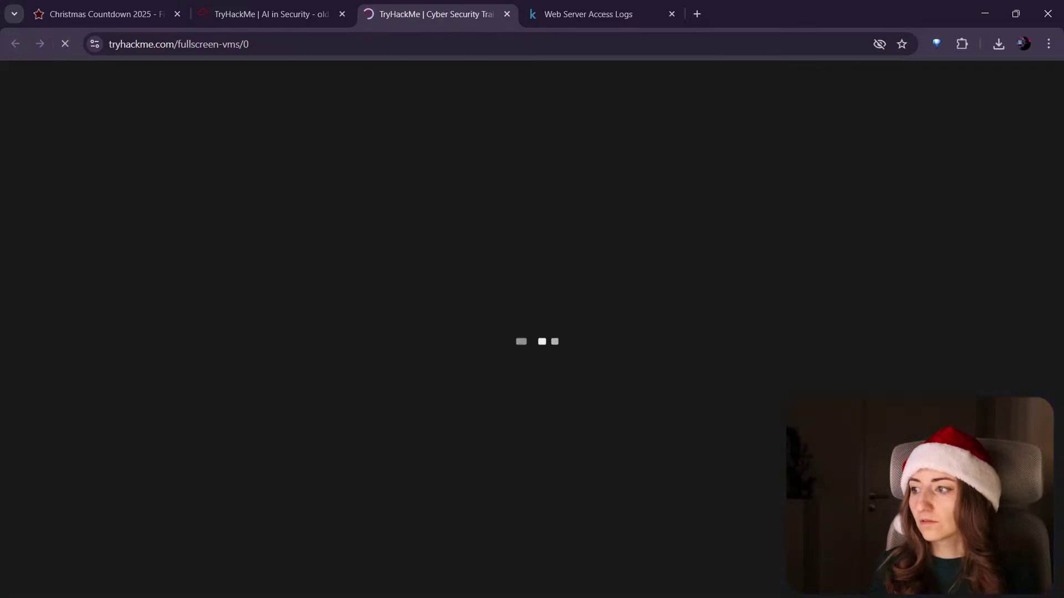
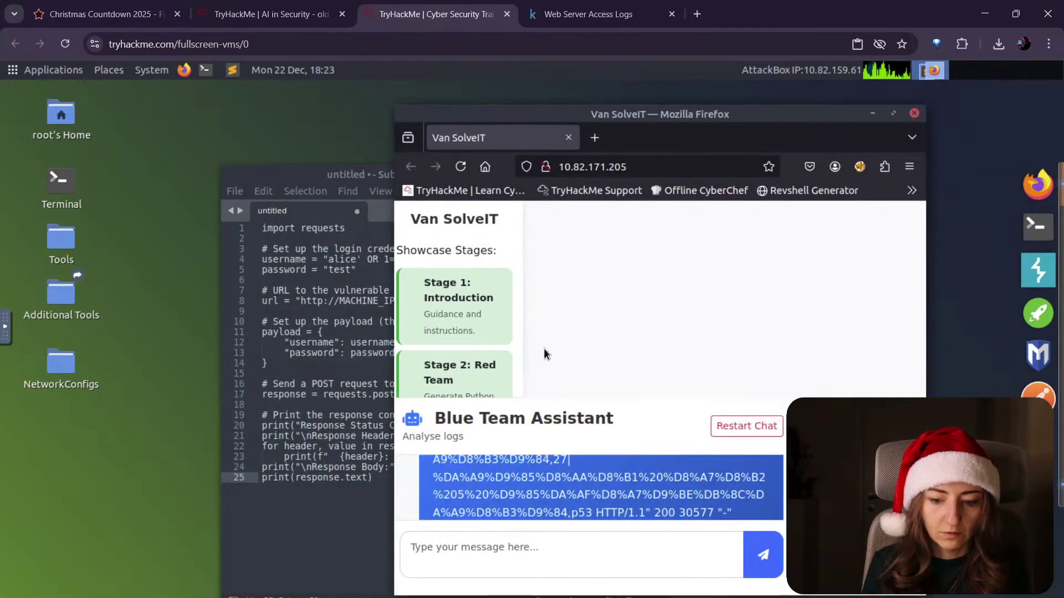
pyautogui.click(893, 113)
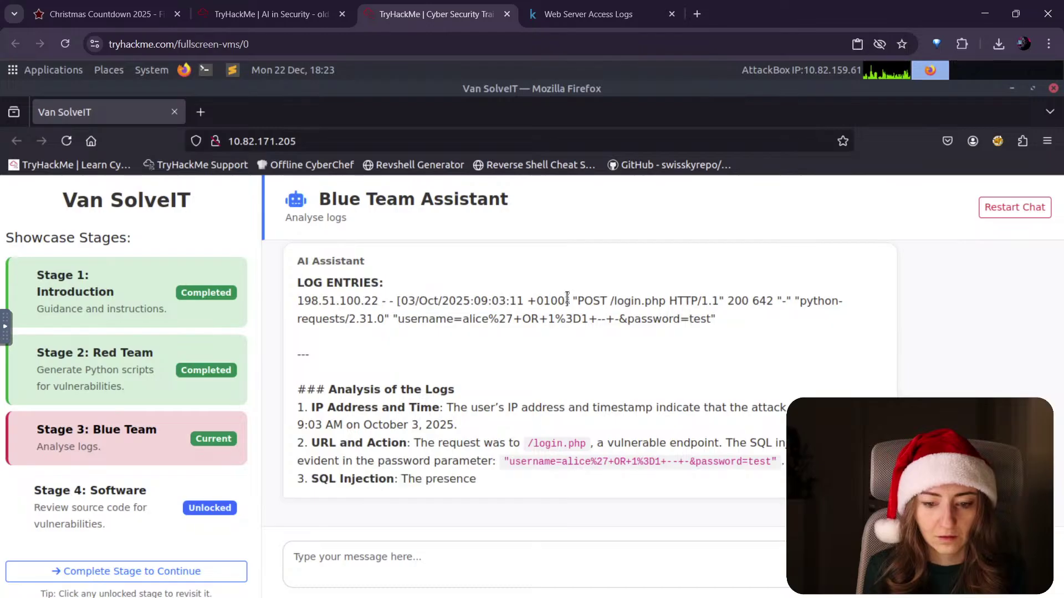
# Step: Read the Blue Team Assistant's reply from the log entries and analysis through its final notes
pyautogui.moveTo(299, 282); pyautogui.dragTo(416, 288)
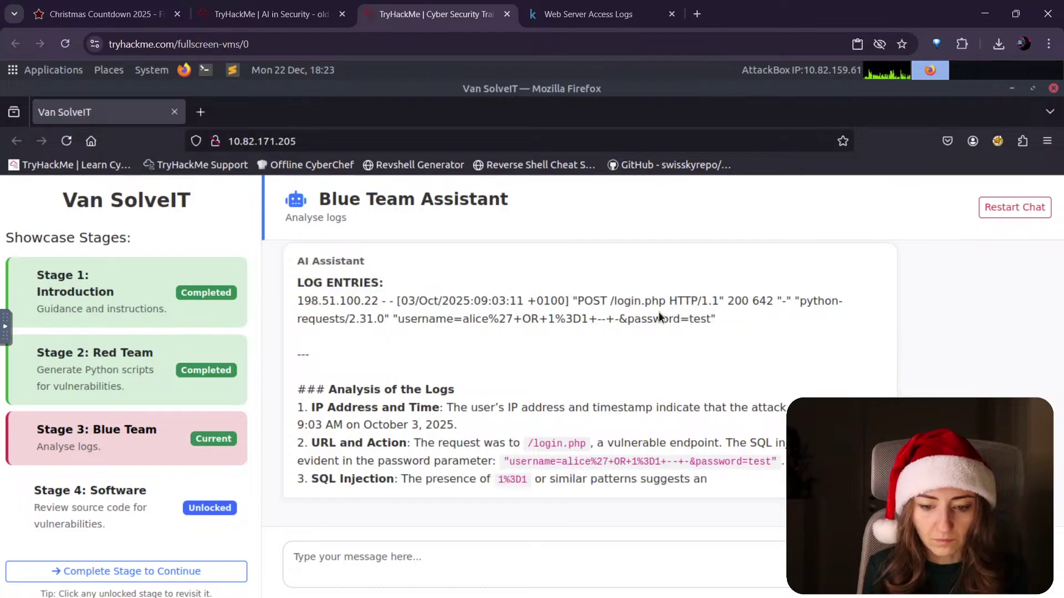
pyautogui.moveTo(617, 282); pyautogui.dragTo(662, 285)
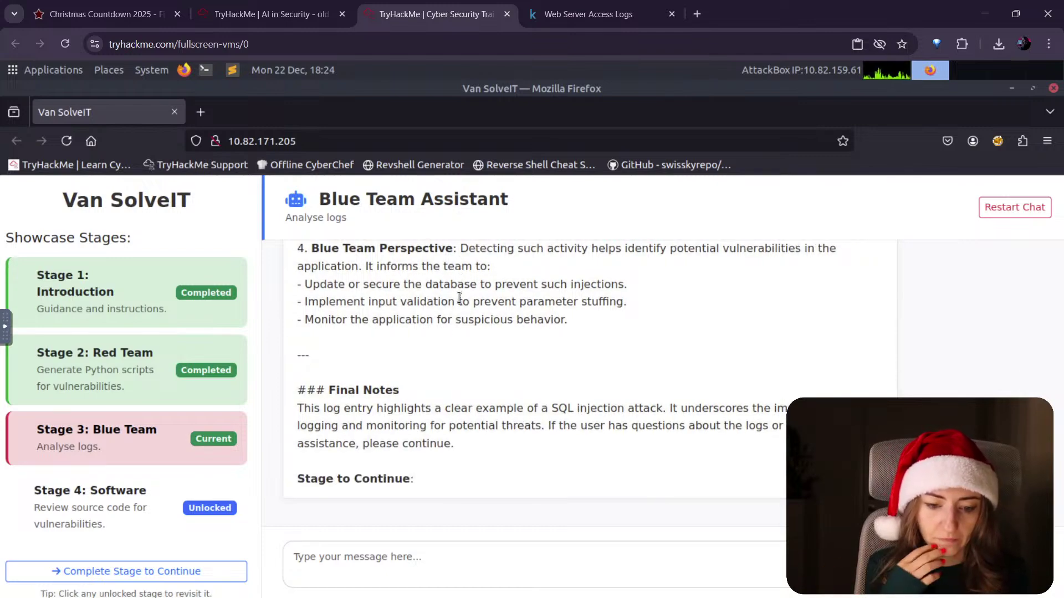
pyautogui.scroll(3, 527, 410)
pyautogui.scroll(3, 527, 410)
pyautogui.moveTo(461, 408); pyautogui.dragTo(585, 481)
pyautogui.click(350, 447)
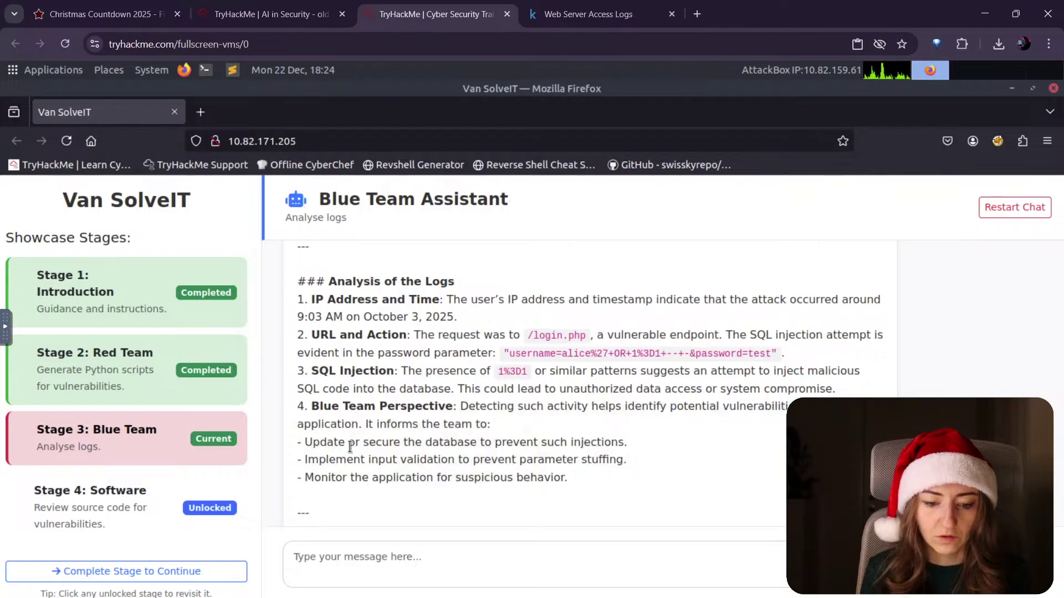
pyautogui.scroll(-5, 387, 363)
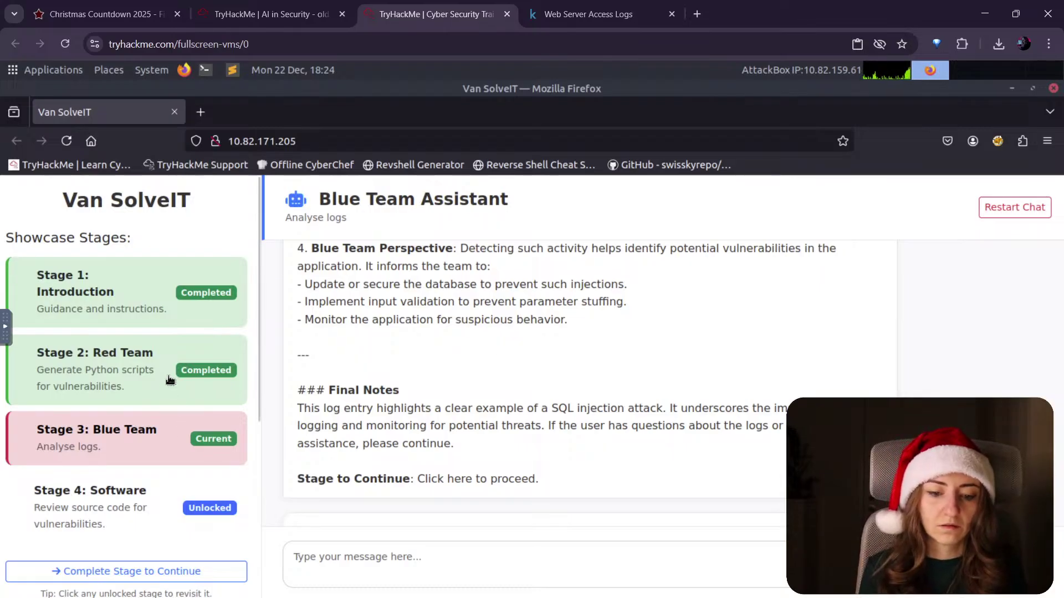
pyautogui.scroll(-3, 514, 388)
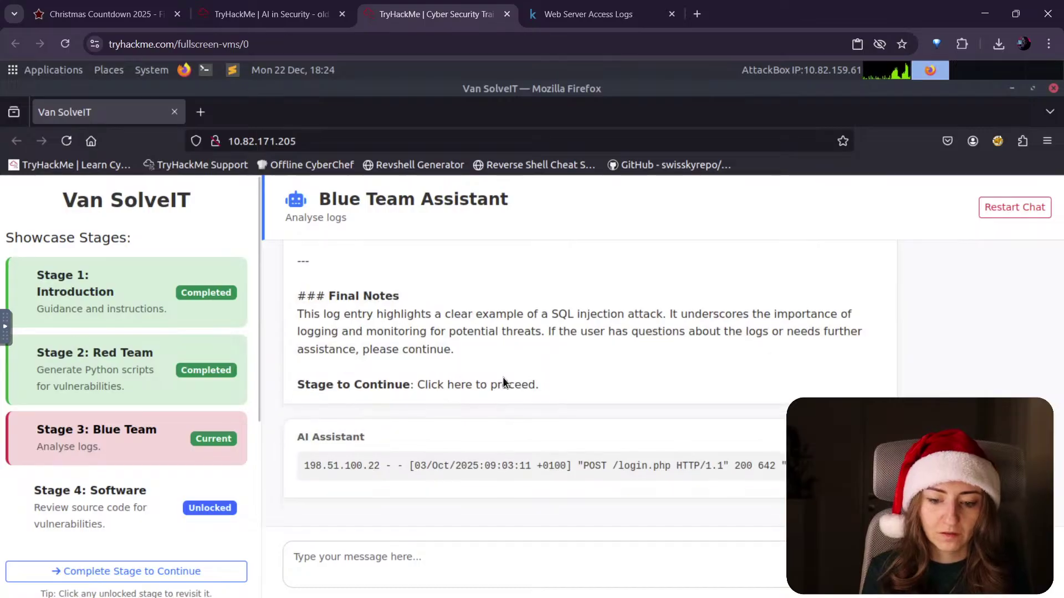
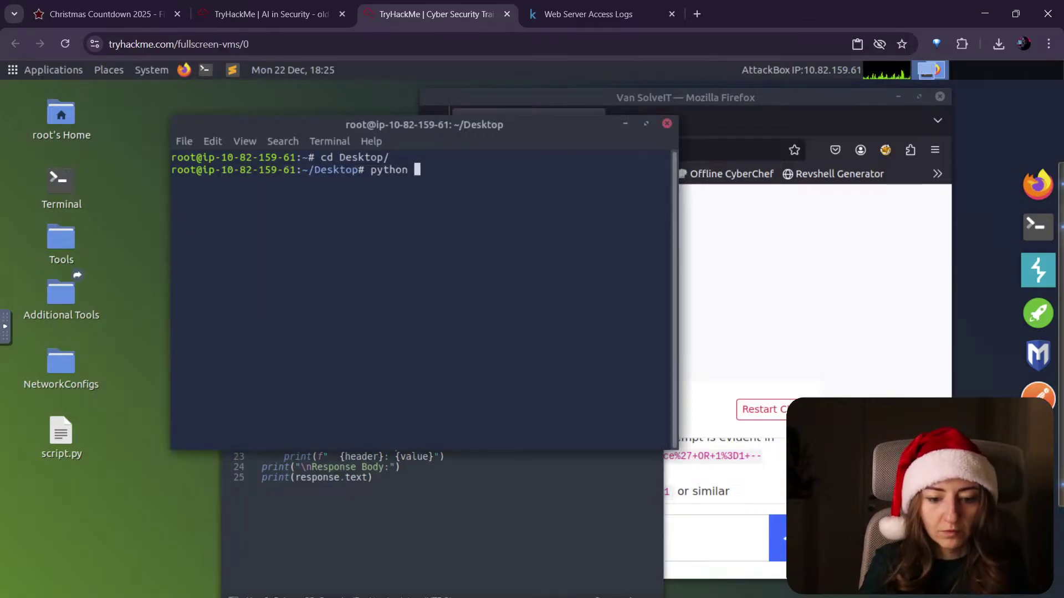
# Step: Run script.py from the Desktop folder in the terminal with python, and rerun it with python3
pyautogui.press('Return')
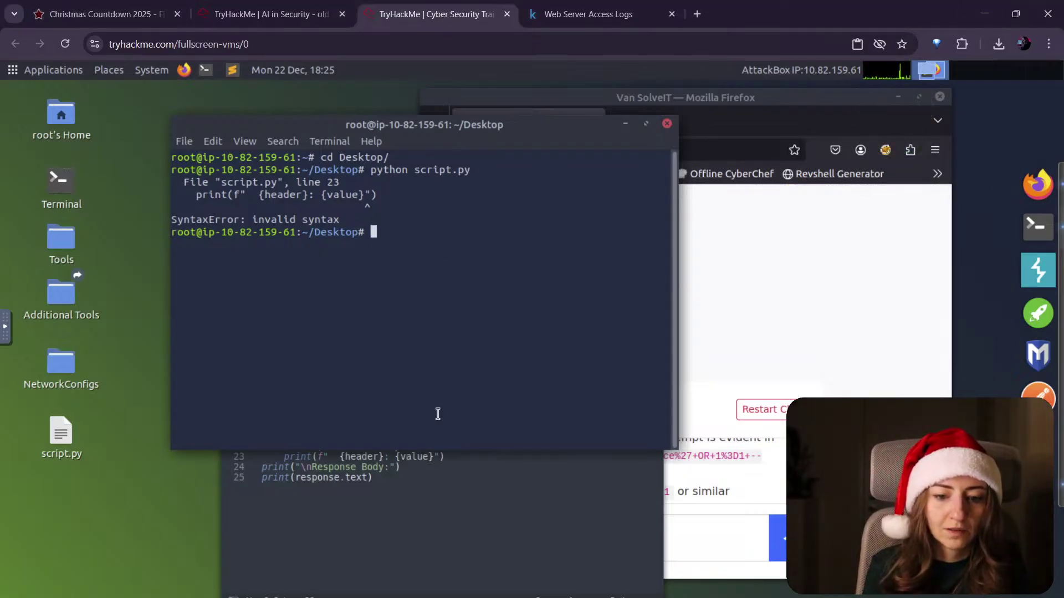
pyautogui.press('Up')
pyautogui.press('Left')
pyautogui.press('Left')
pyautogui.press('Left')
pyautogui.press('Left')
pyautogui.press('Left')
pyautogui.press('Left')
pyautogui.press('Left')
pyautogui.press('Left')
pyautogui.press('Left')
pyautogui.press('Left')
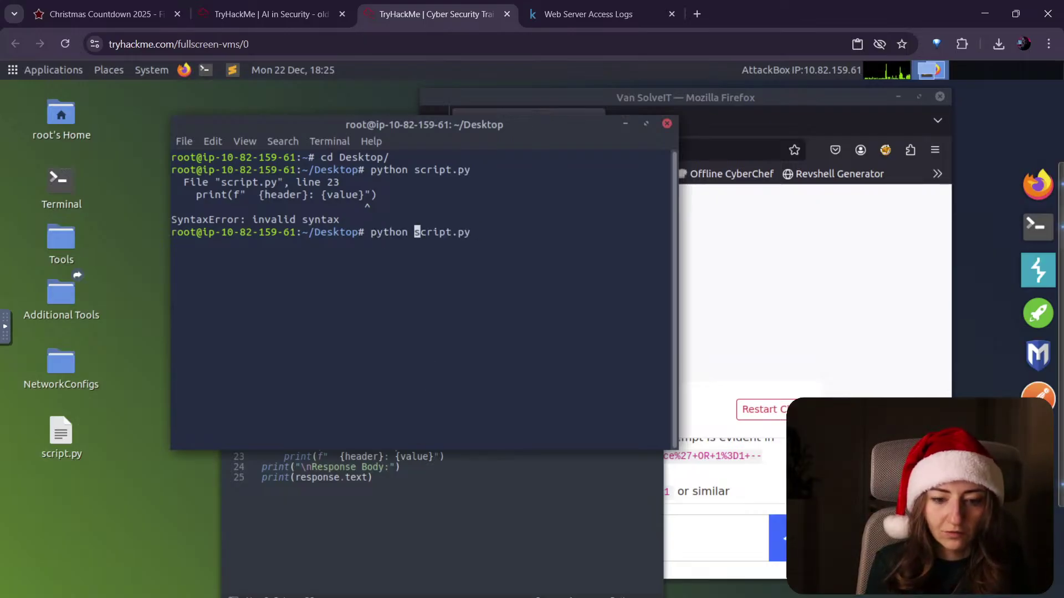
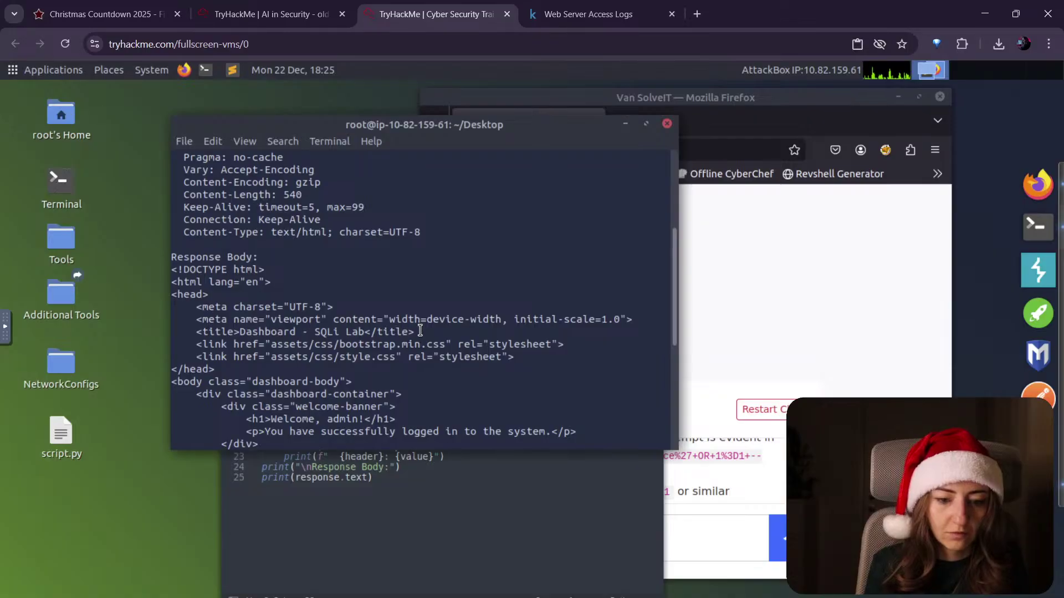
# Step: Look through the script's response headers and body, and try to copy the flag from the exploit alert
pyautogui.scroll(5, 420, 332)
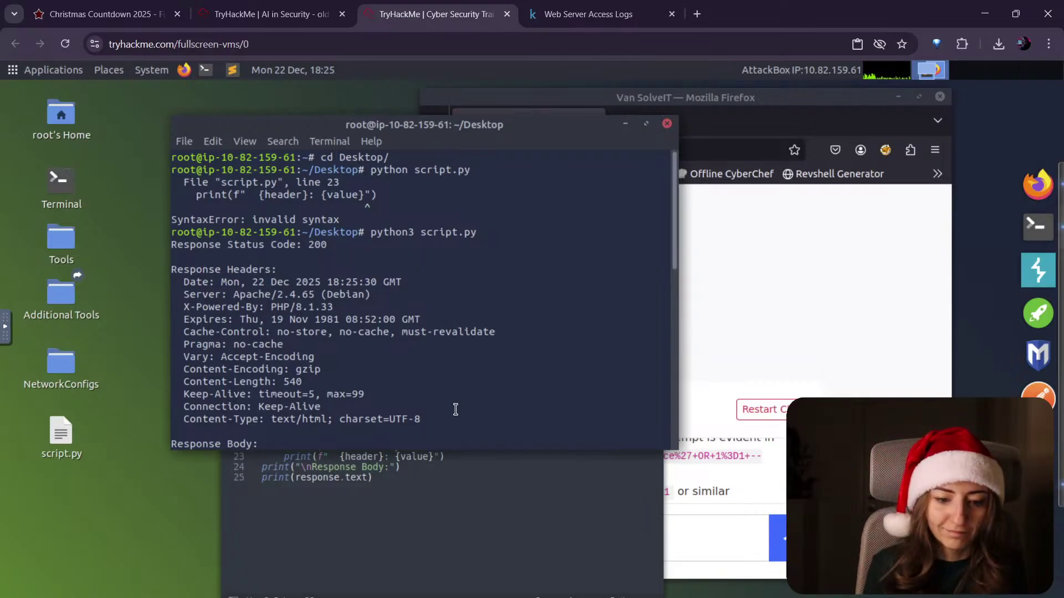
pyautogui.scroll(-1, 446, 369)
pyautogui.scroll(1, 444, 368)
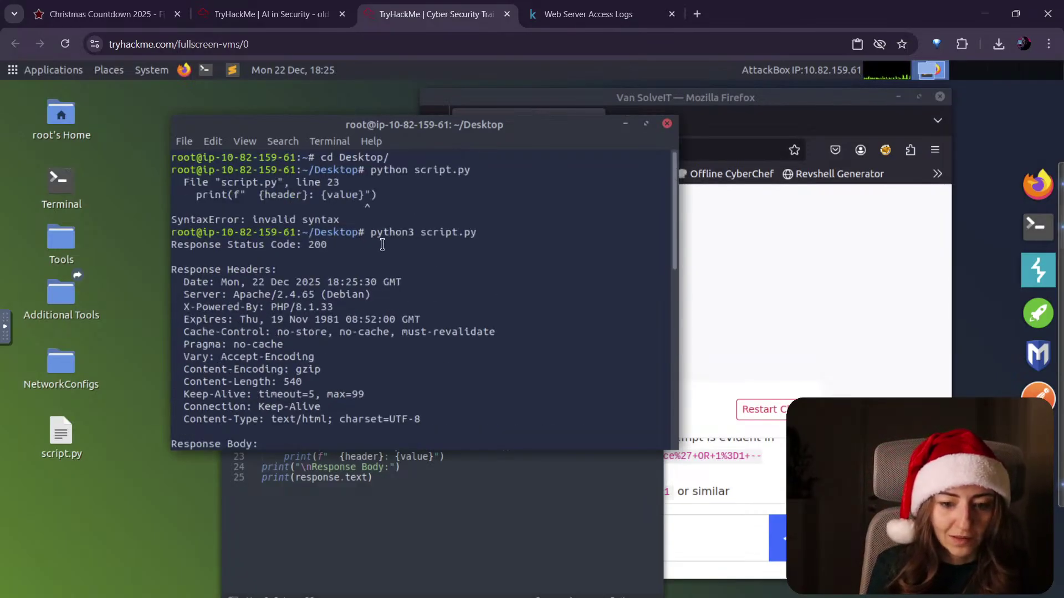
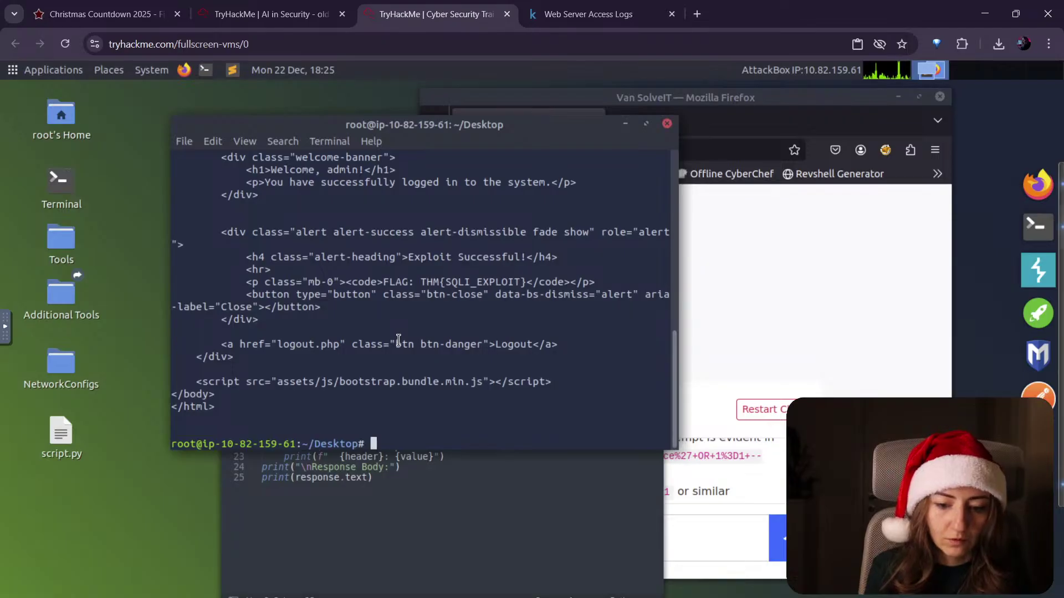
pyautogui.moveTo(420, 283); pyautogui.dragTo(527, 283)
pyautogui.hotkey('ctrl', 'c')
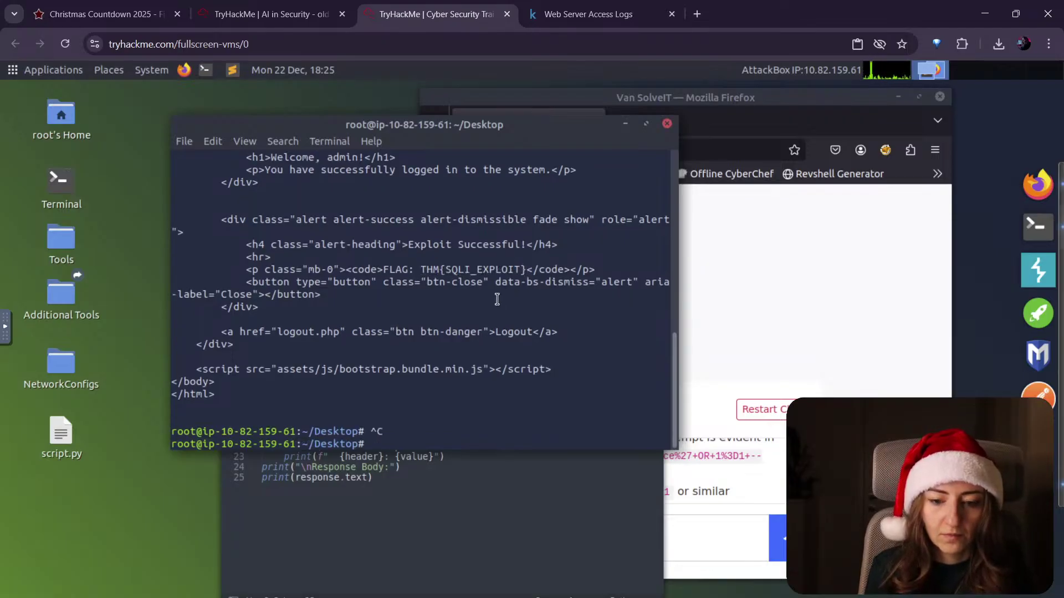
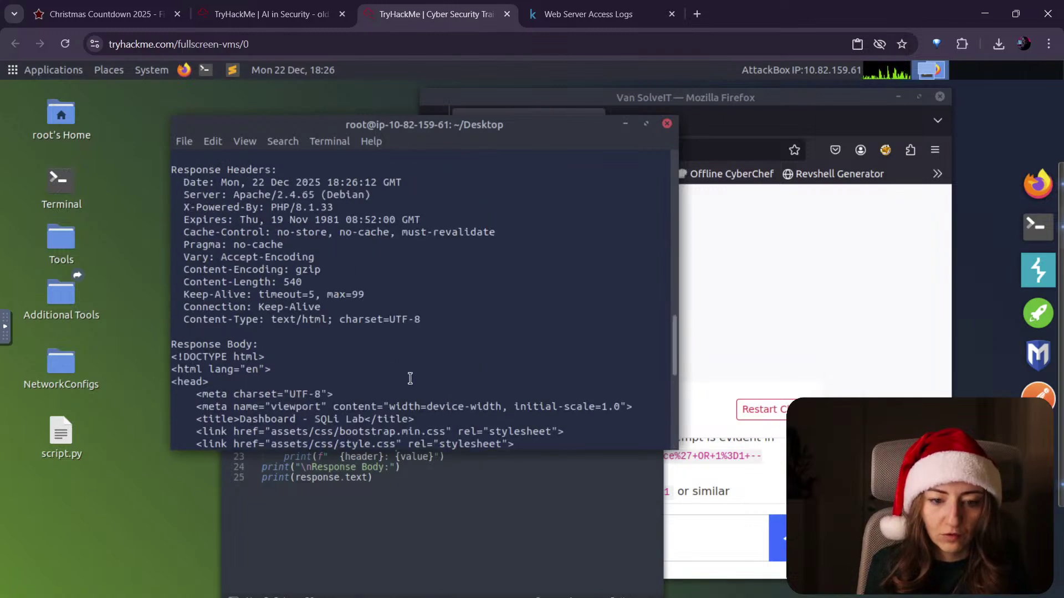
# Step: Check the rest of the script's response body, and complete the Blue Team stage to continue to Stage 4: Software
pyautogui.scroll(-3, 381, 425)
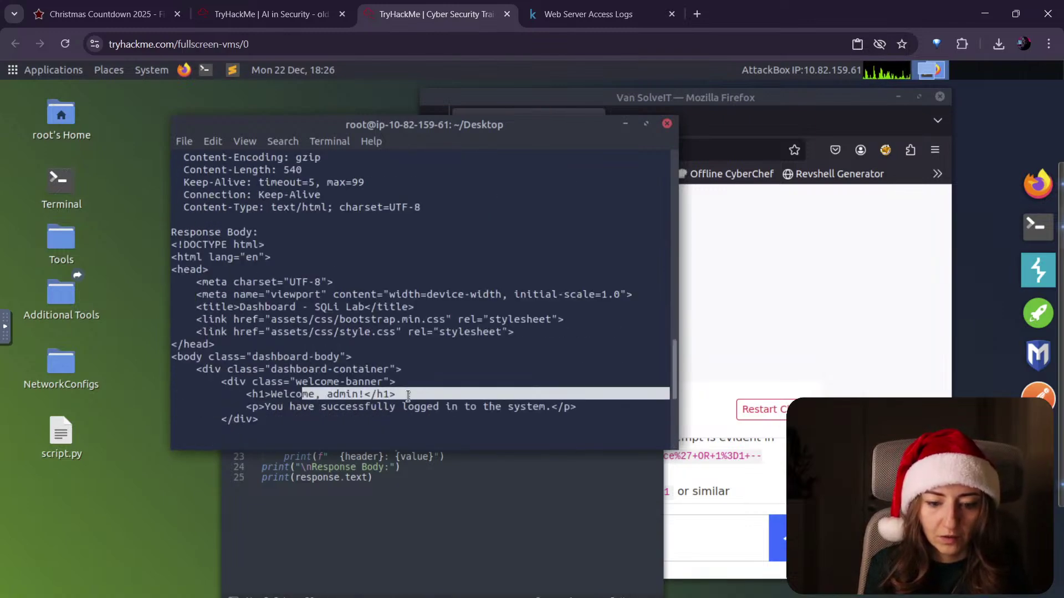
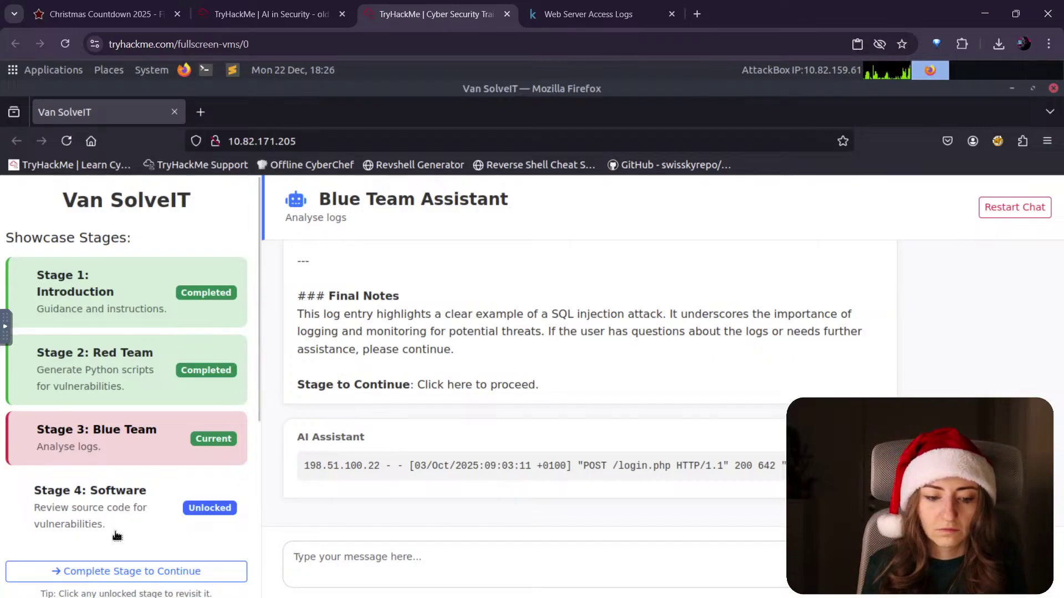
pyautogui.click(133, 571)
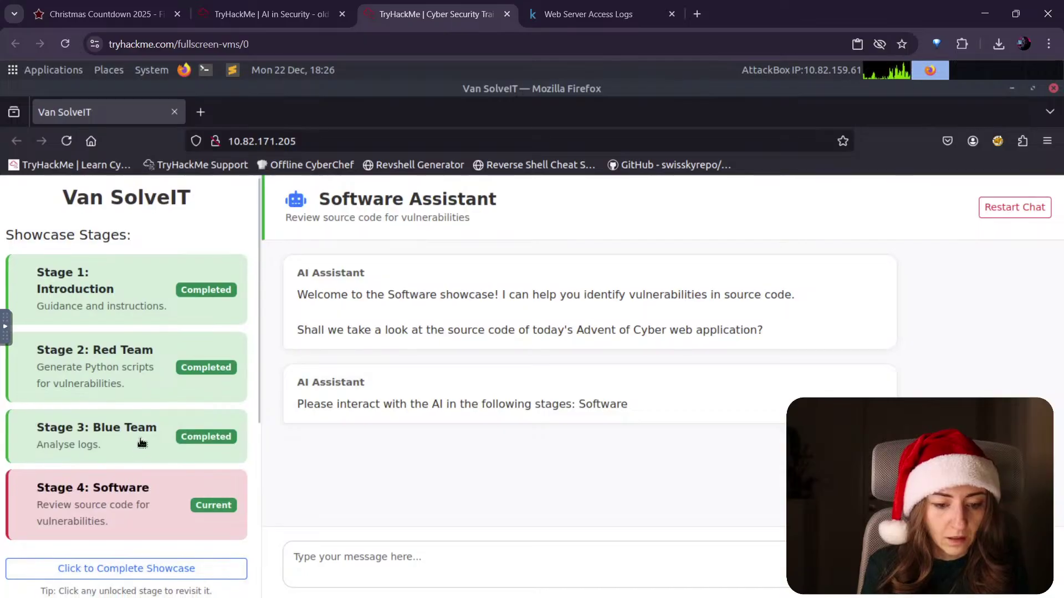
pyautogui.scroll(-3, 166, 393)
pyautogui.scroll(2, 150, 391)
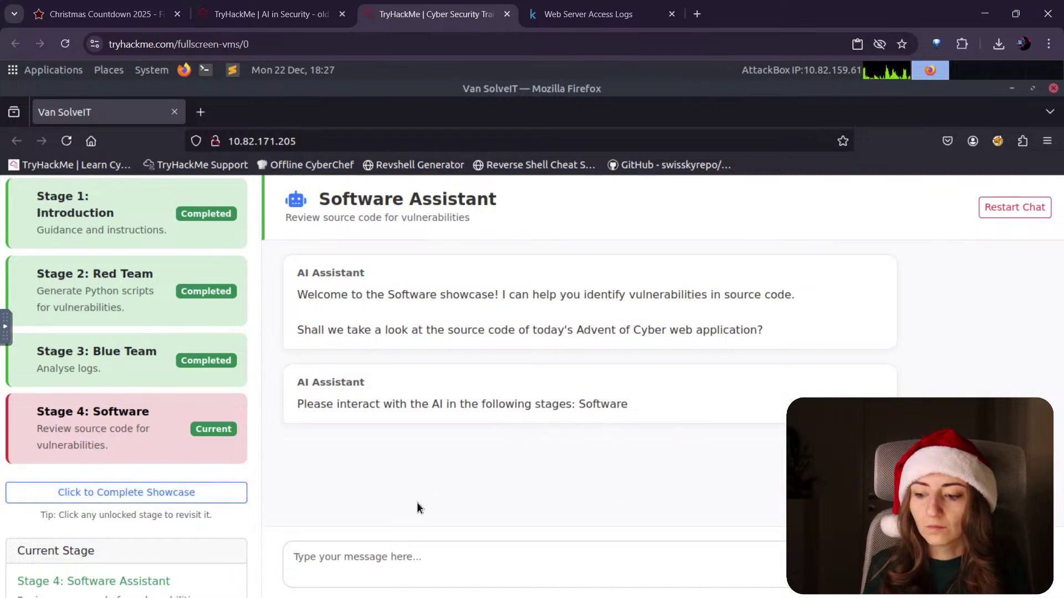
# Step: Ask the Software Assistant to "identify the vulnerabilities in source code"
pyautogui.click(406, 552)
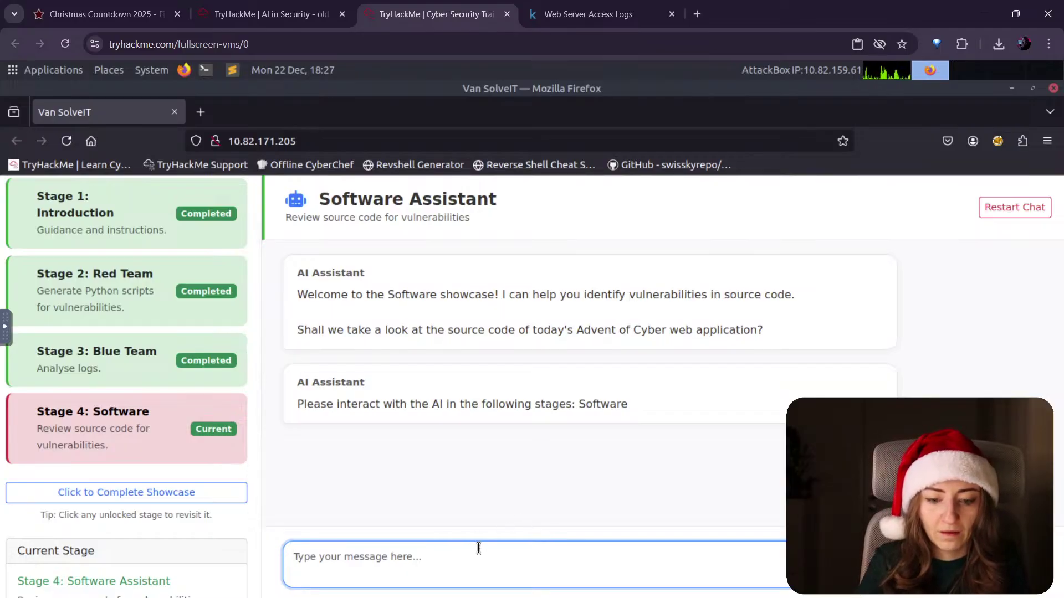
pyautogui.write('give')
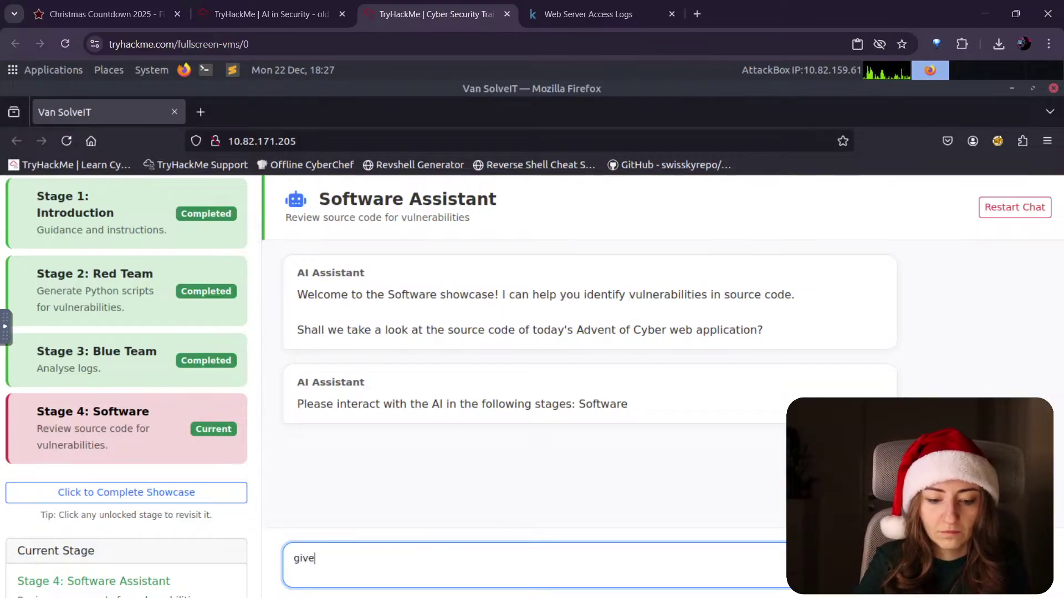
pyautogui.write(' me the vulnera')
pyautogui.hotkey('ctrl', 'a')
pyautogui.write('identify the vulnerabi')
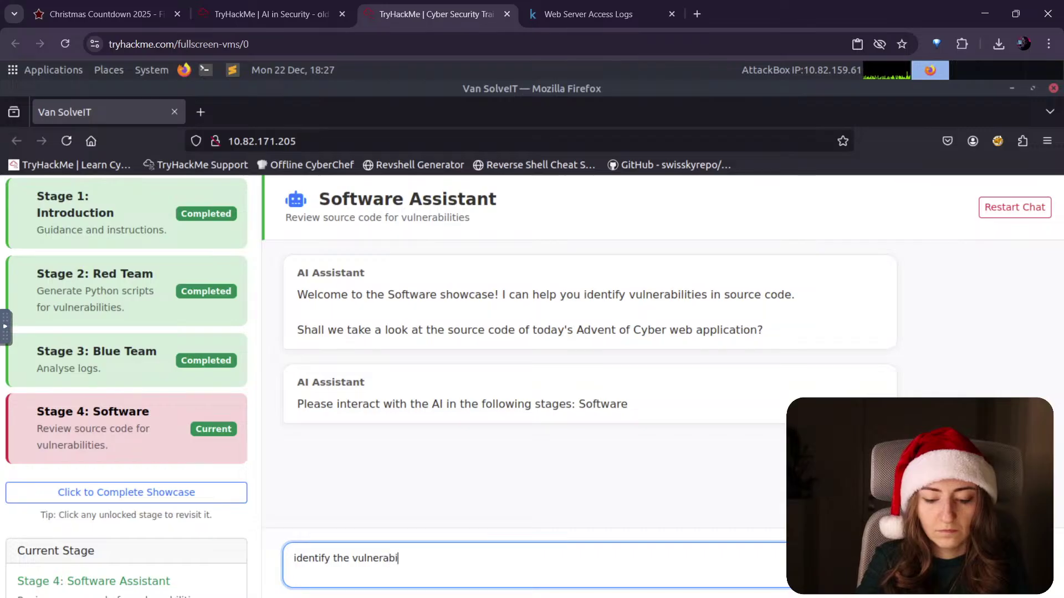
pyautogui.write('lities in source code')
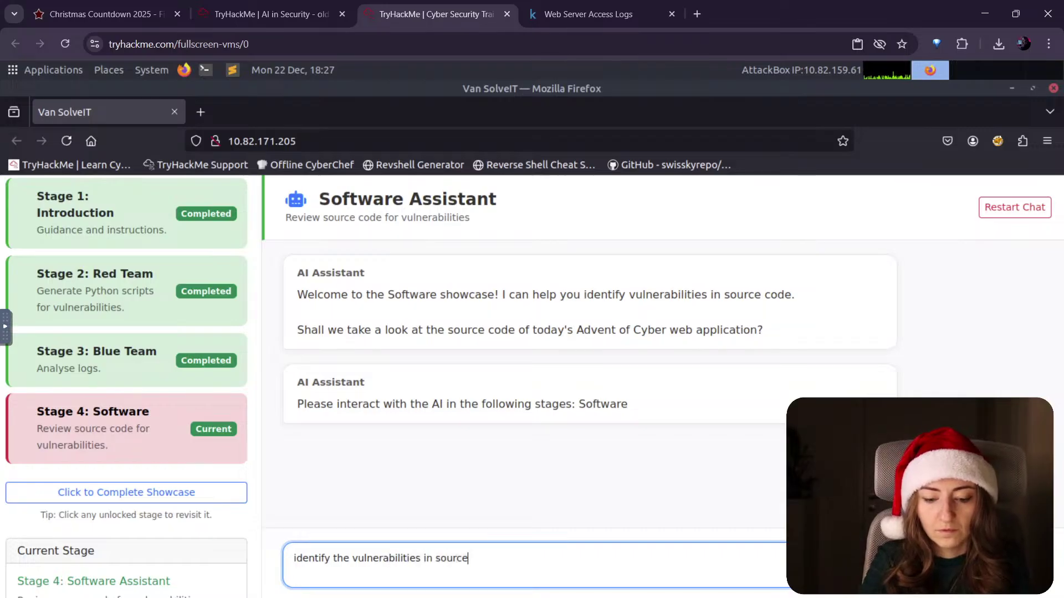
pyautogui.press('Return')
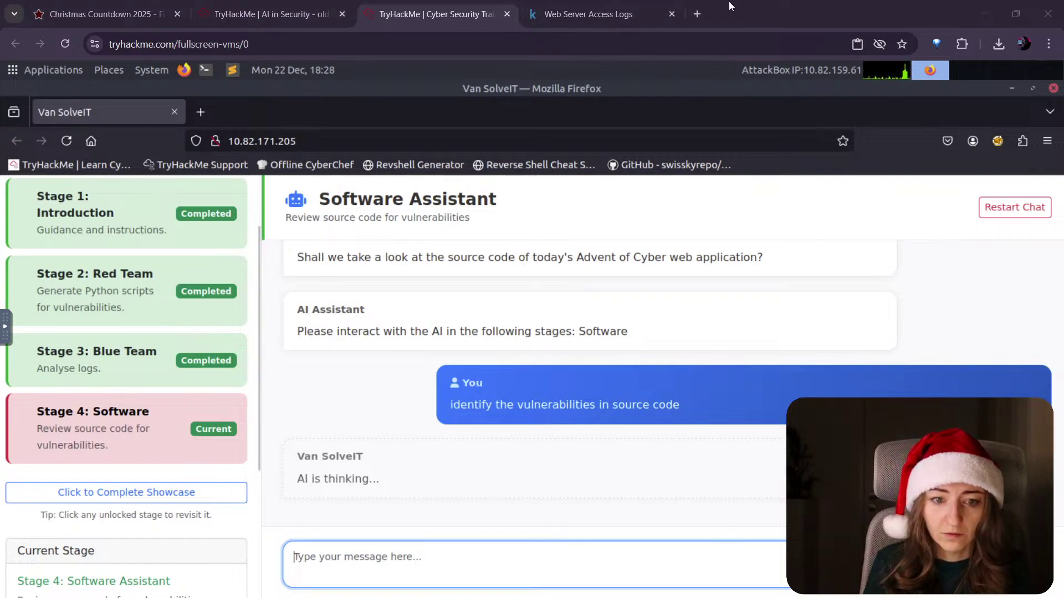
# Step: Open tryhackme.com/adventofcyber25 in a new browser tab
pyautogui.click(703, 13)
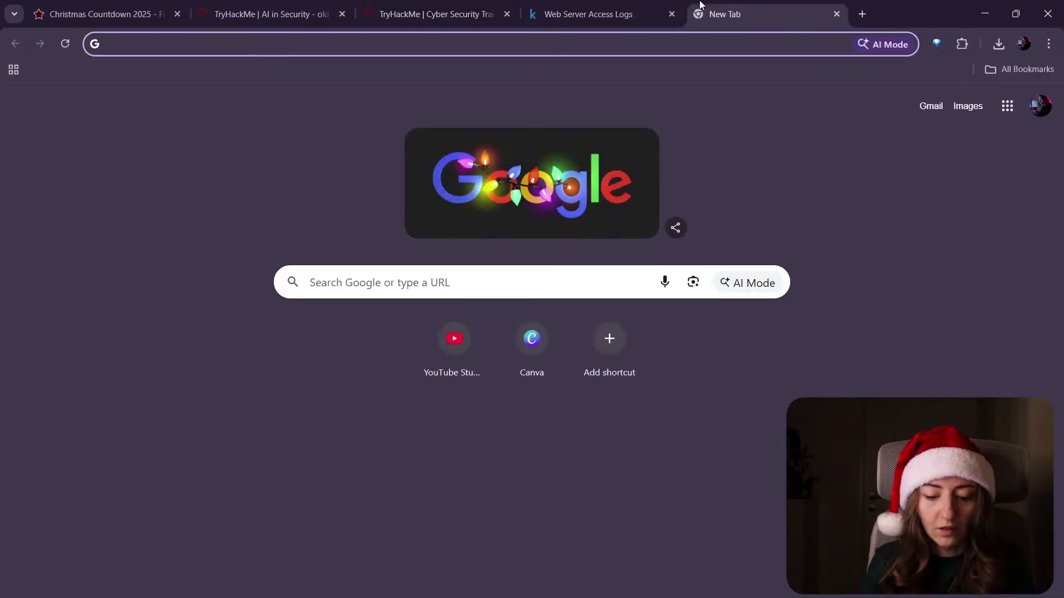
pyautogui.write('try')
pyautogui.press('Down')
pyautogui.press('Down')
pyautogui.press('Down')
pyautogui.press('Down')
pyautogui.press('Down')
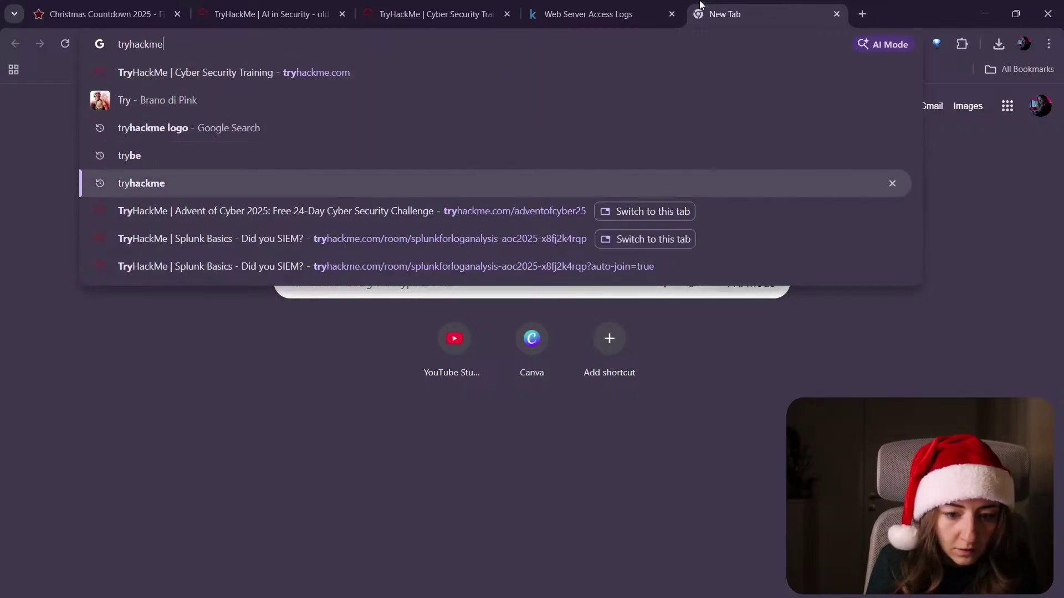
pyautogui.press('Up')
pyautogui.press('Up')
pyautogui.press('Up')
pyautogui.press('Up')
pyautogui.press('Up')
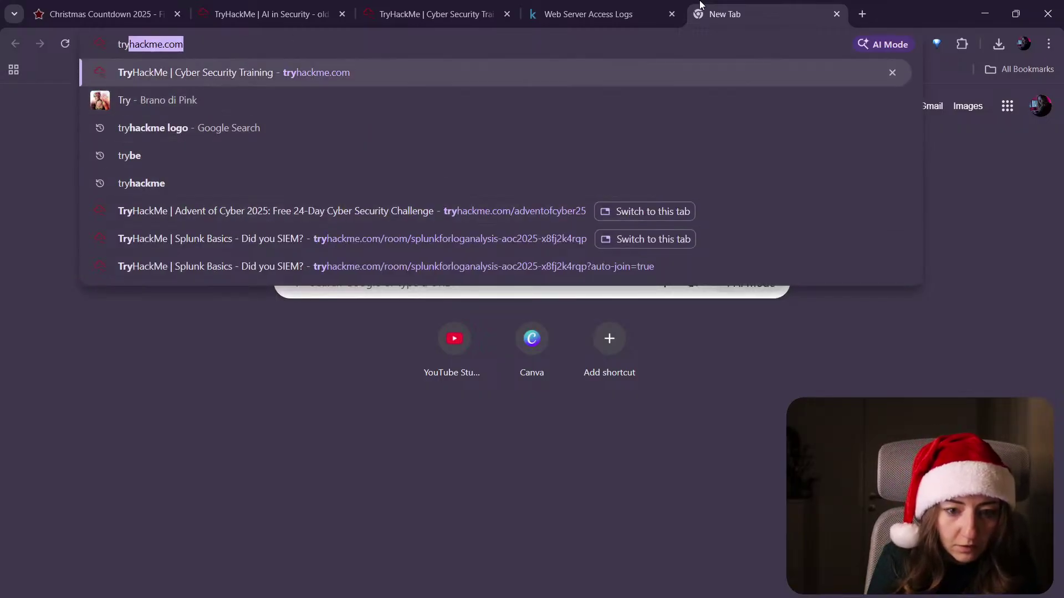
pyautogui.write('/a')
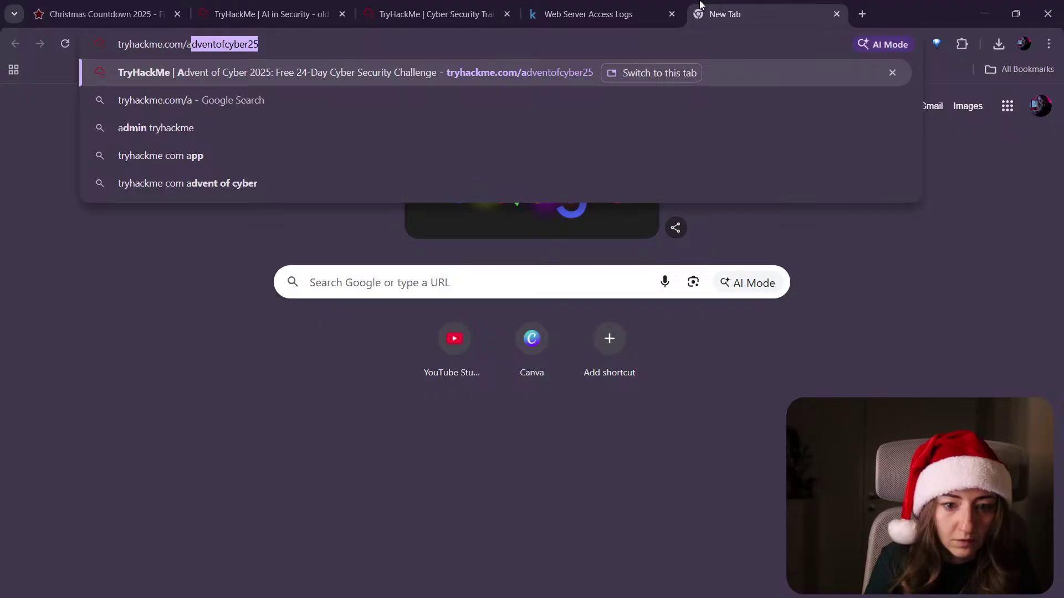
pyautogui.press('Return')
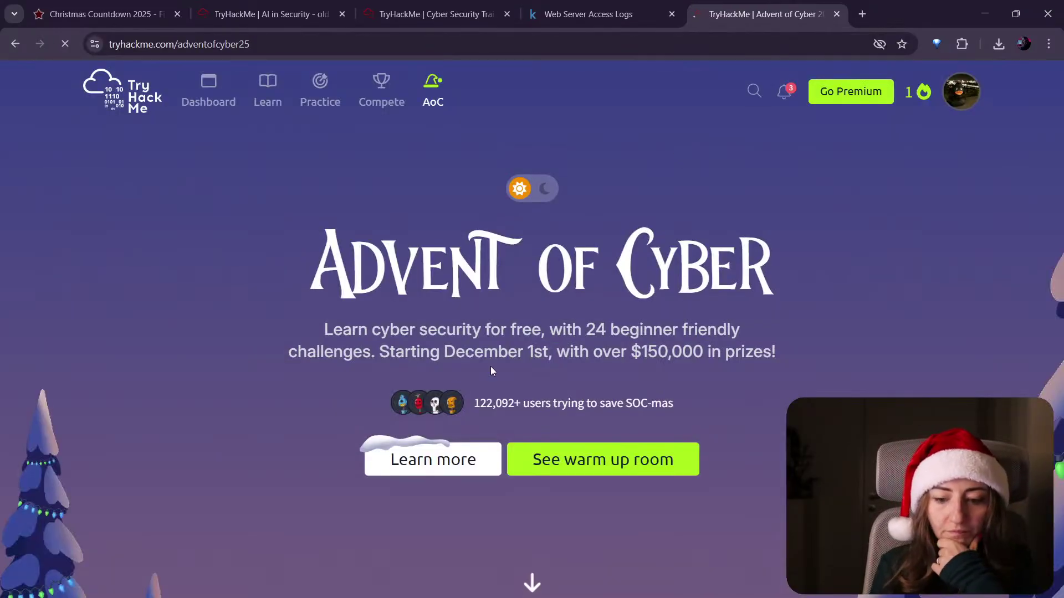
# Step: Look over the Advent of Cyber challenge map from the first days through day 24 and back to the early days
pyautogui.scroll(-5, 598, 343)
pyautogui.scroll(-20, 598, 343)
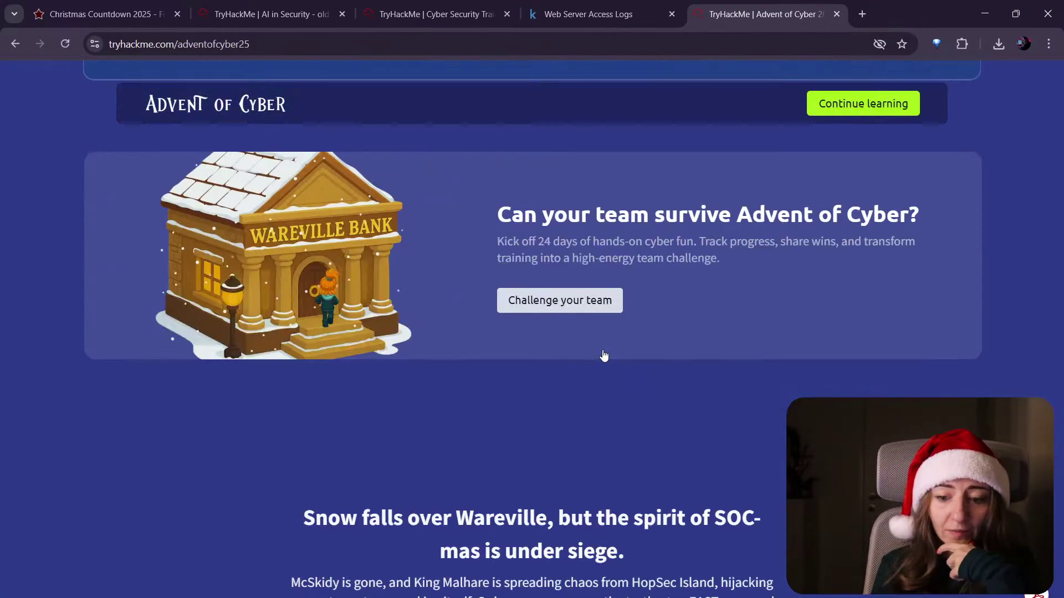
pyautogui.scroll(-10, 602, 350)
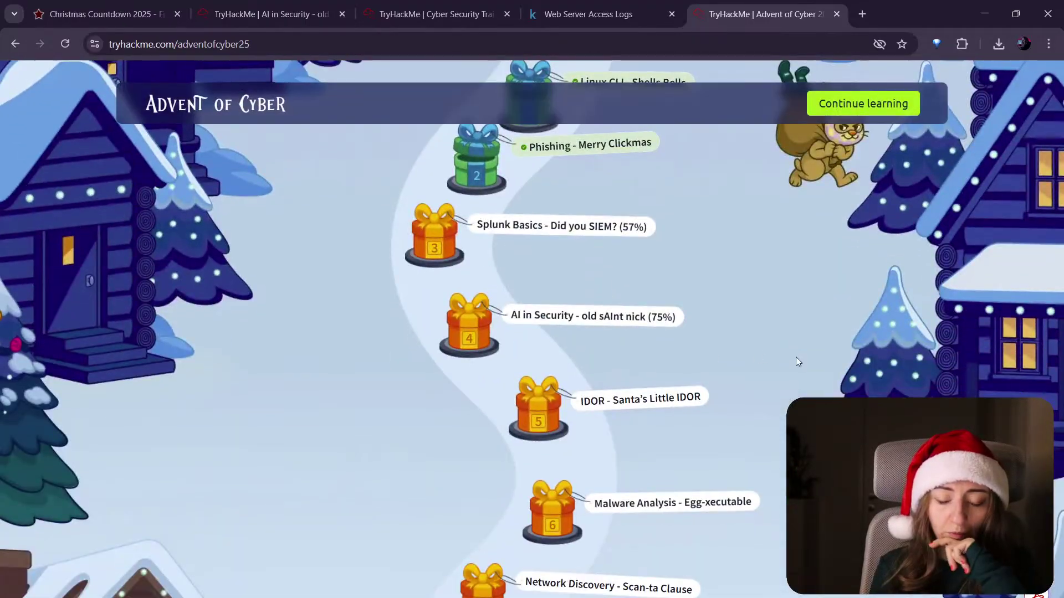
pyautogui.scroll(-1, 594, 310)
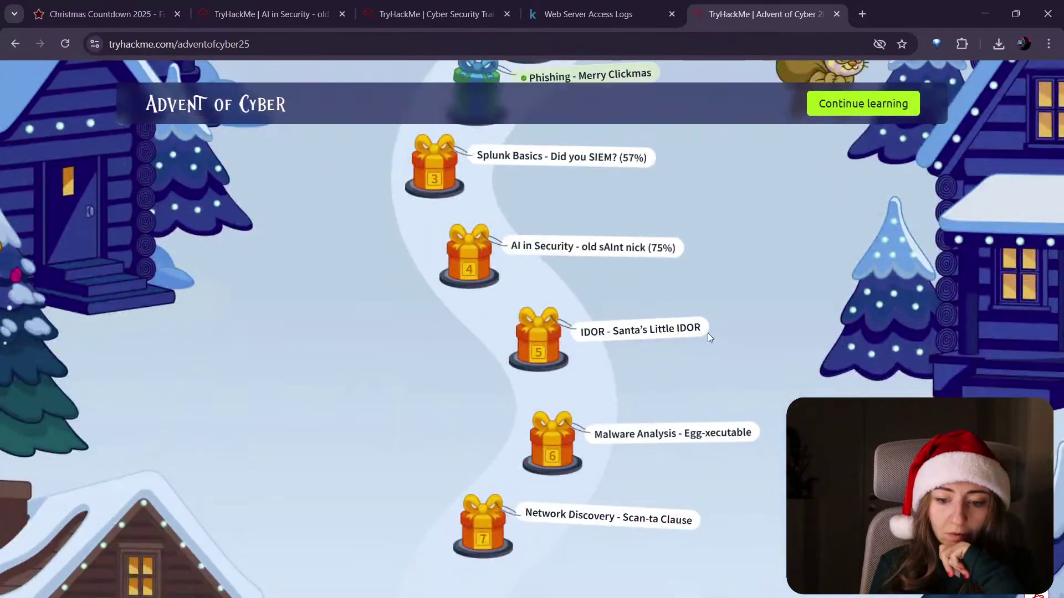
pyautogui.scroll(-1, 734, 419)
pyautogui.scroll(-1, 734, 424)
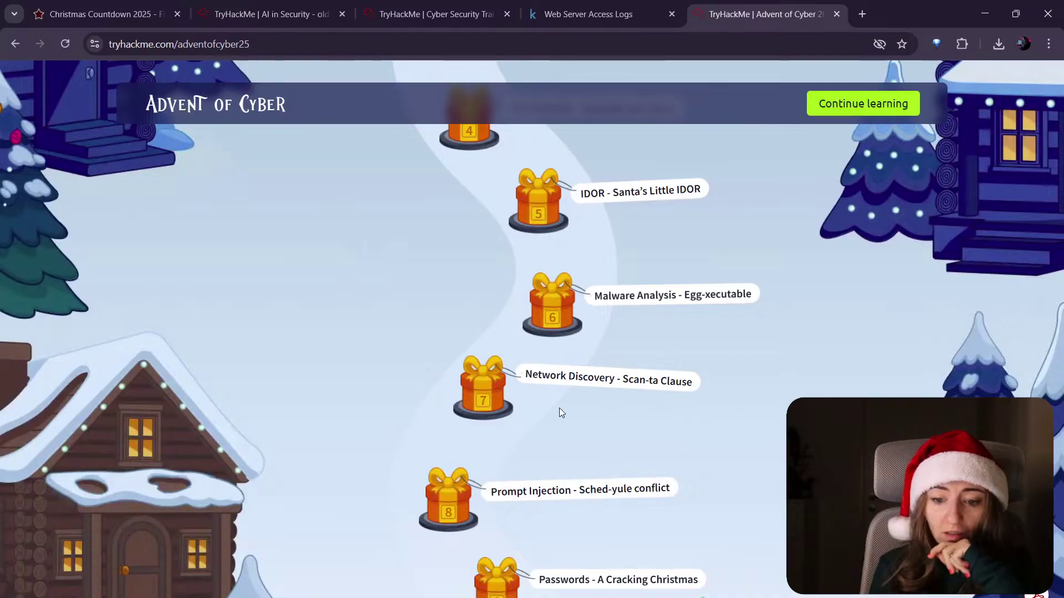
pyautogui.scroll(-1, 551, 414)
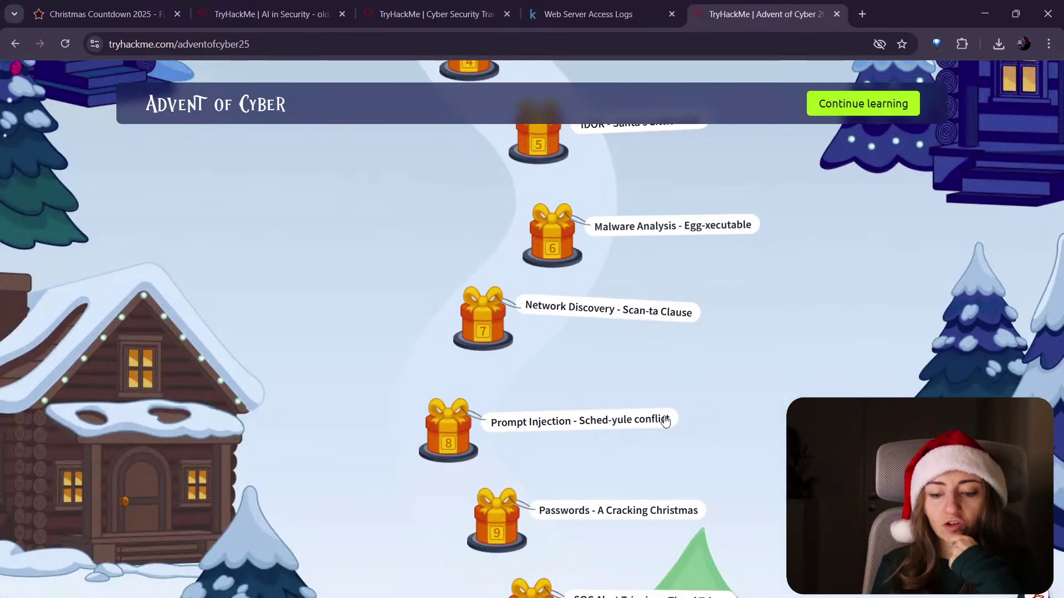
pyautogui.scroll(-2, 666, 421)
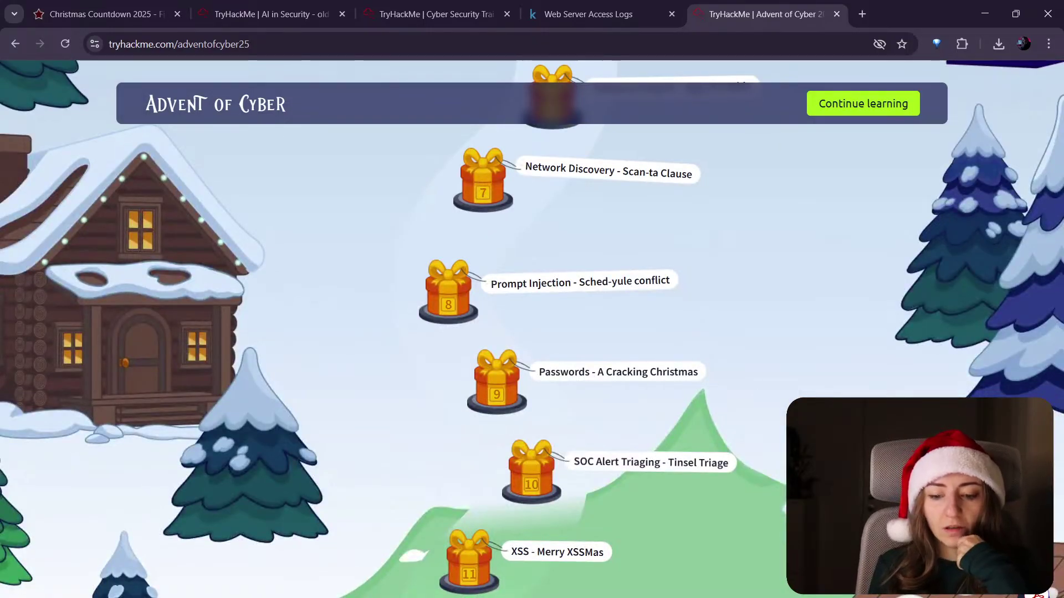
pyautogui.scroll(-7, 754, 443)
pyautogui.scroll(-6, 756, 428)
pyautogui.scroll(-4, 756, 427)
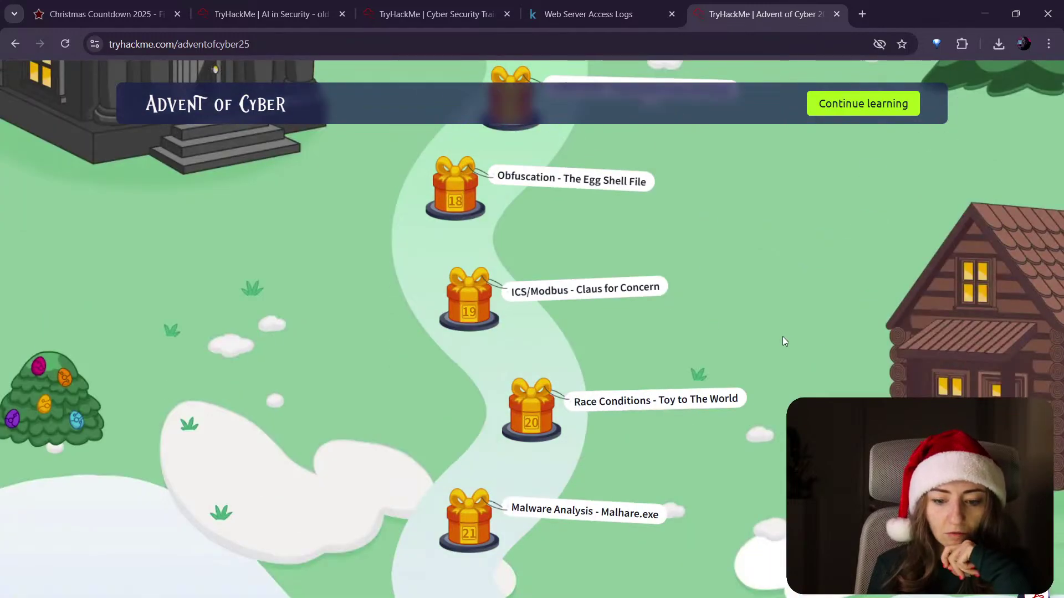
pyautogui.scroll(-6, 783, 337)
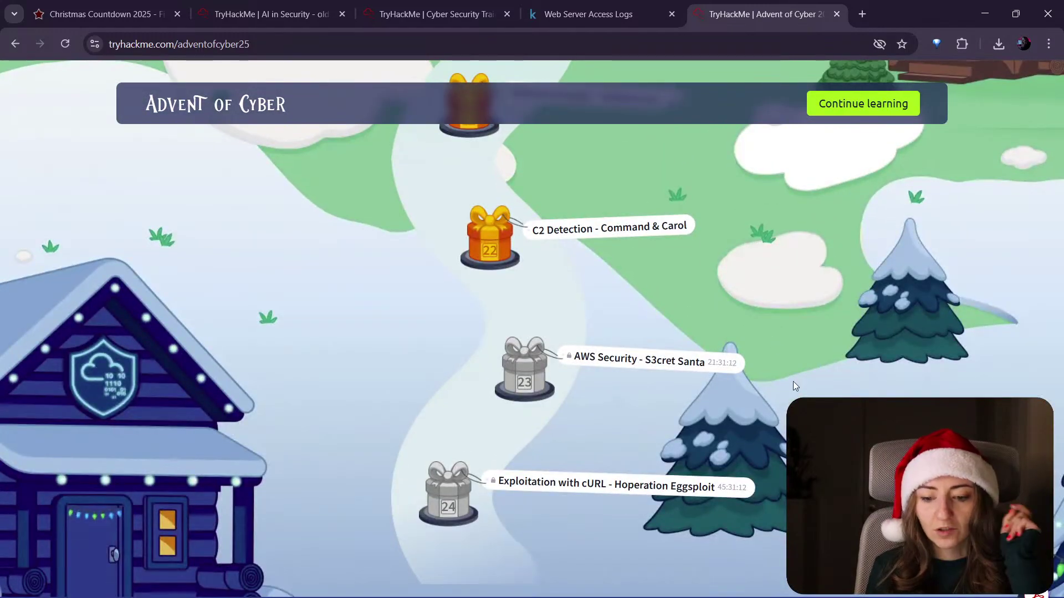
pyautogui.scroll(6, 795, 386)
pyautogui.scroll(8, 789, 379)
pyautogui.scroll(15, 787, 373)
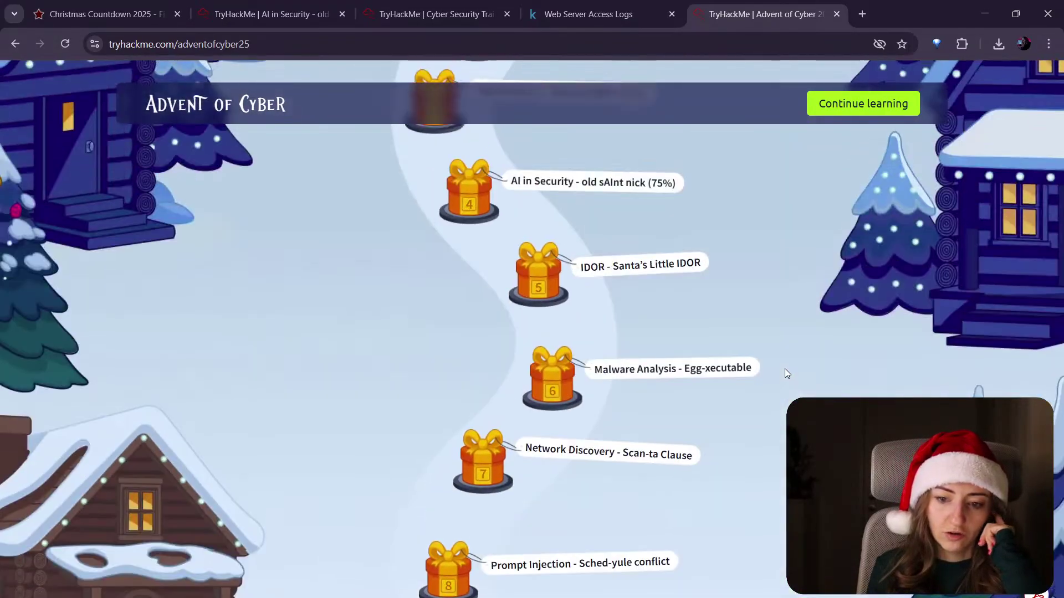
pyautogui.scroll(4, 785, 374)
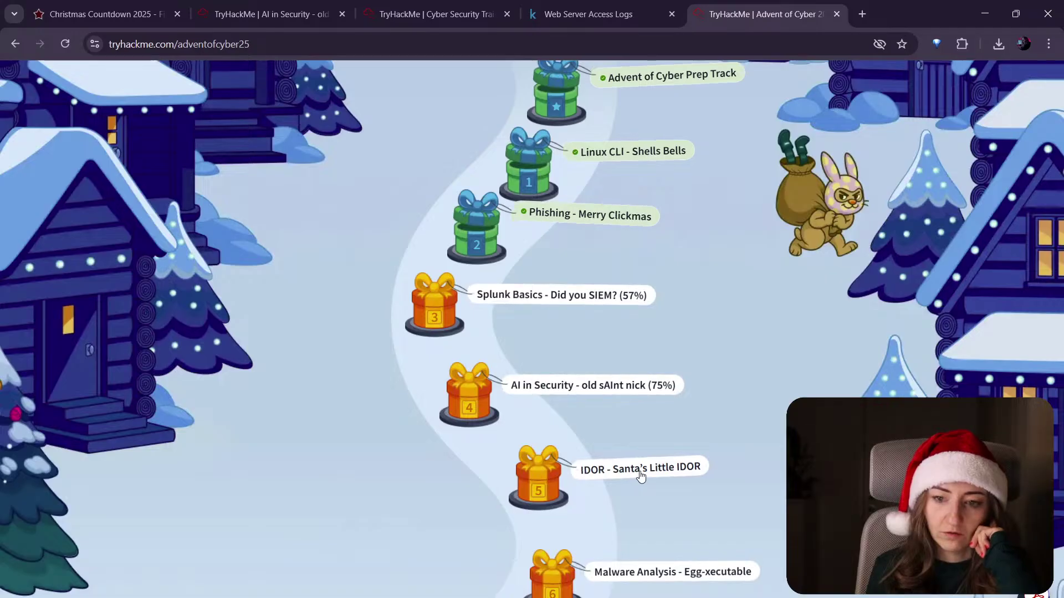
# Step: Open the day 5 room IDOR - Santa's Little IDOR, skim its IDOR on the Shelf task, and close the room's tab
pyautogui.click(588, 469)
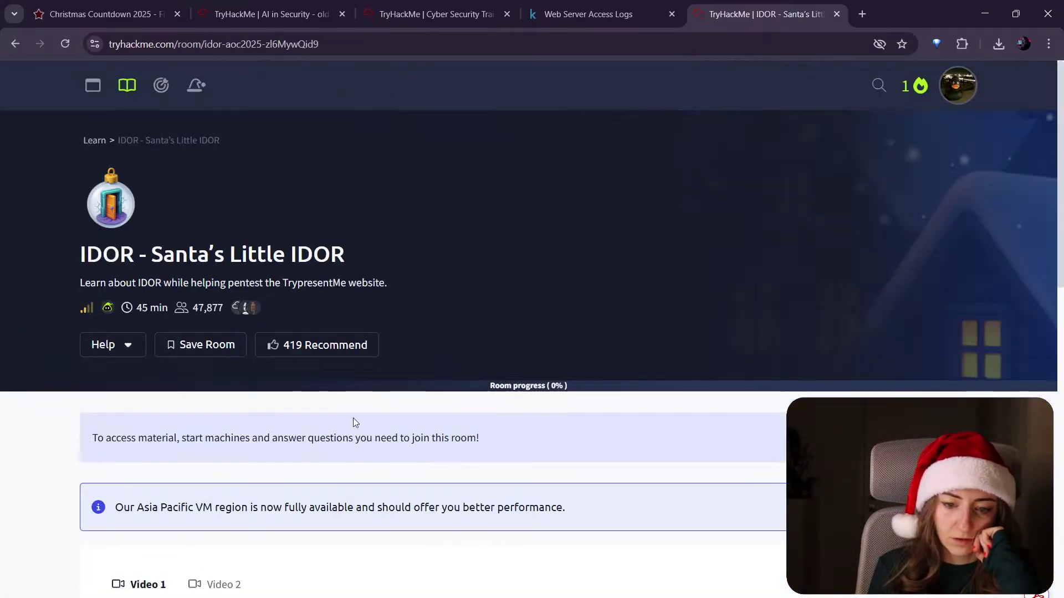
pyautogui.scroll(-9, 167, 426)
pyautogui.scroll(-5, 228, 442)
pyautogui.scroll(-10, 401, 398)
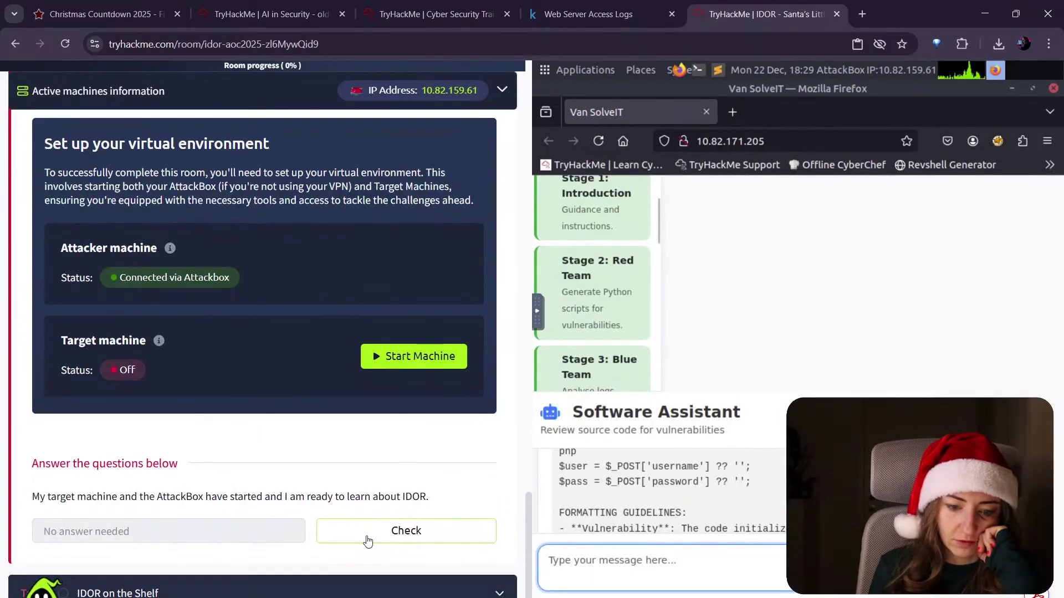
pyautogui.click(367, 590)
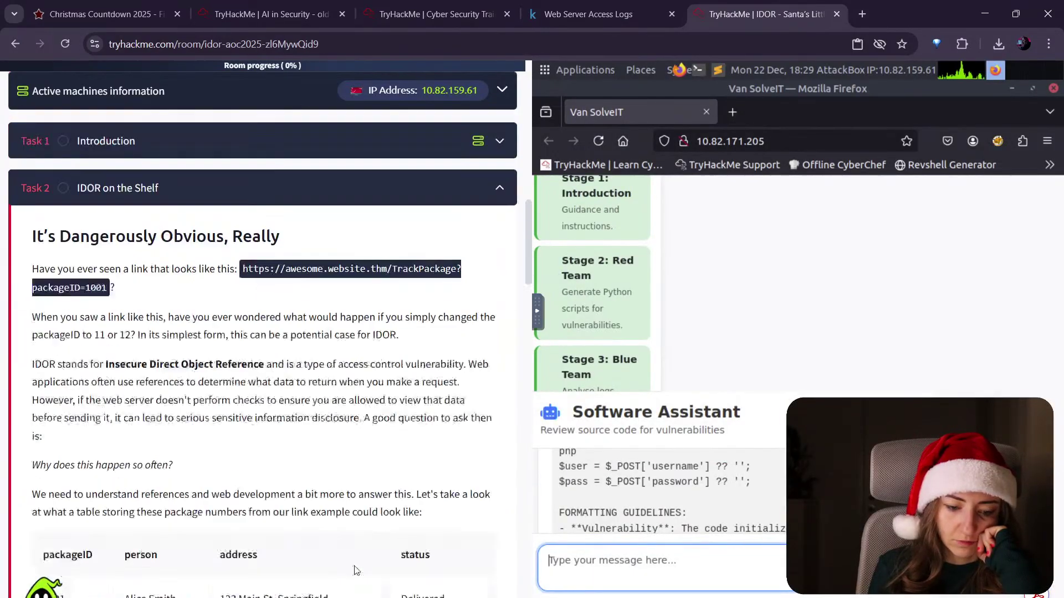
pyautogui.scroll(-15, 382, 444)
pyautogui.scroll(-10, 390, 389)
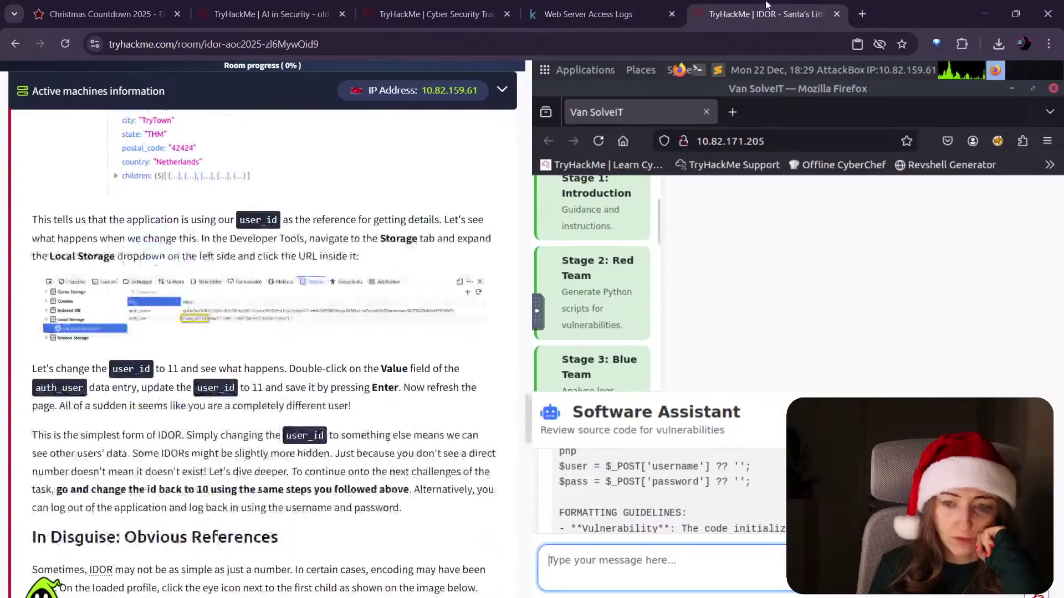
pyautogui.hotkey('ctrl', 'w')
# Step: Reload the full-screen AttackBox page and read the Software Assistant's reply on the PHP username and password code, best practices and tools
pyautogui.click(65, 44)
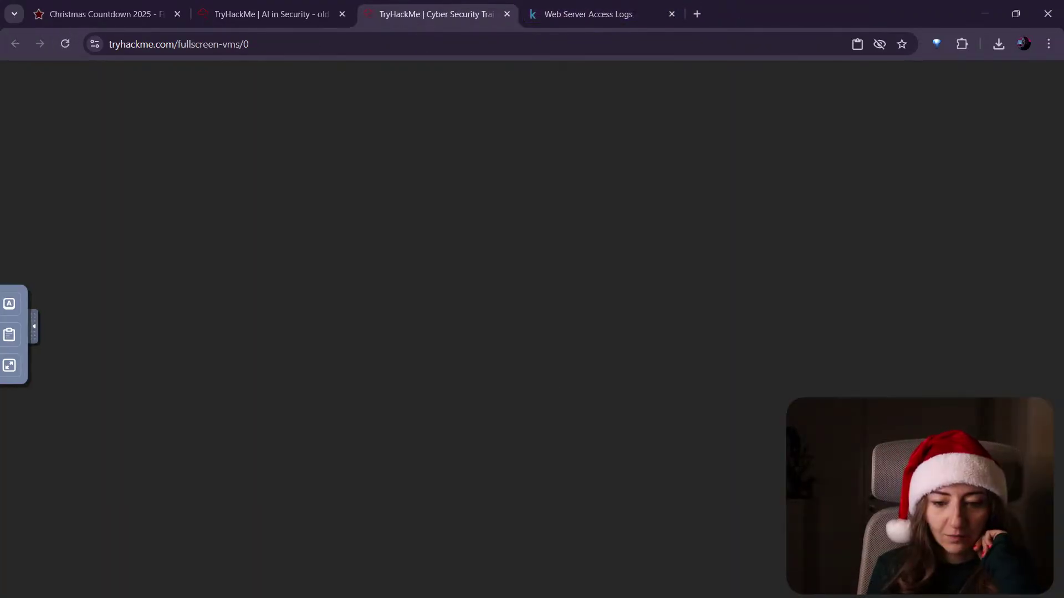
pyautogui.scroll(5, 447, 420)
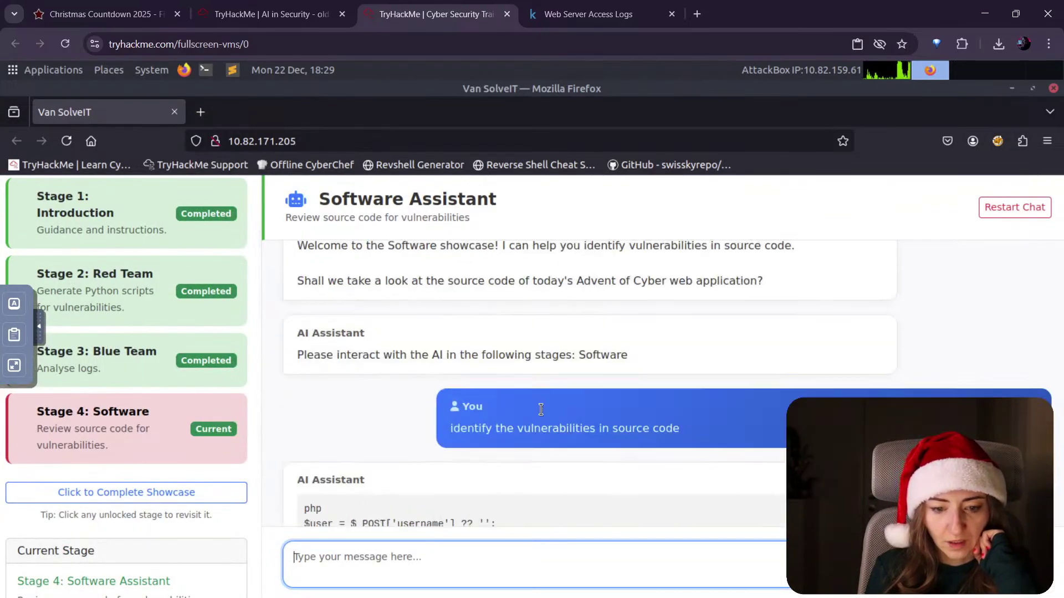
pyautogui.scroll(-3, 414, 371)
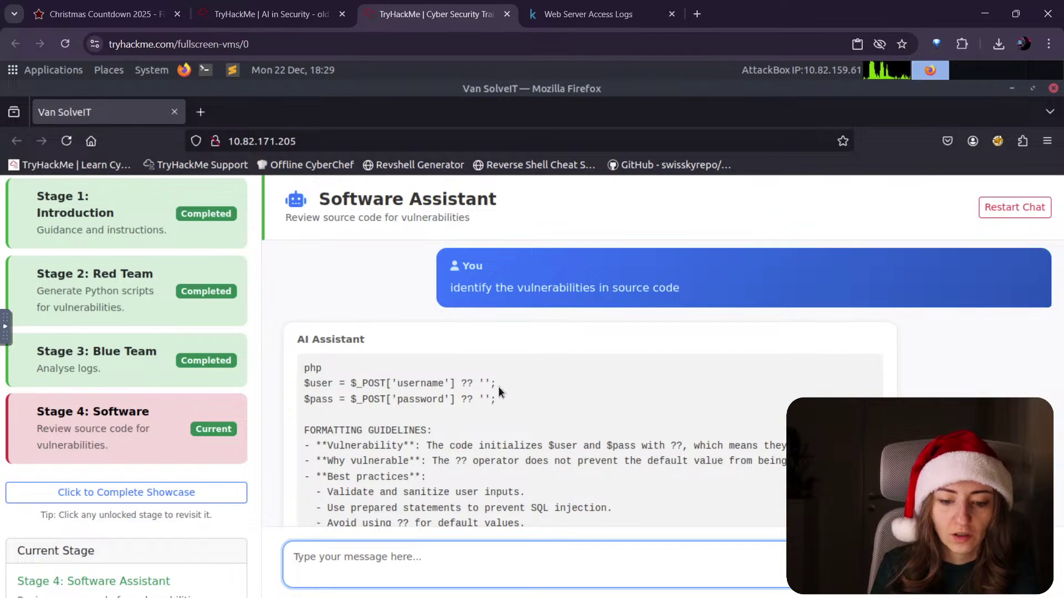
pyautogui.scroll(-2, 498, 388)
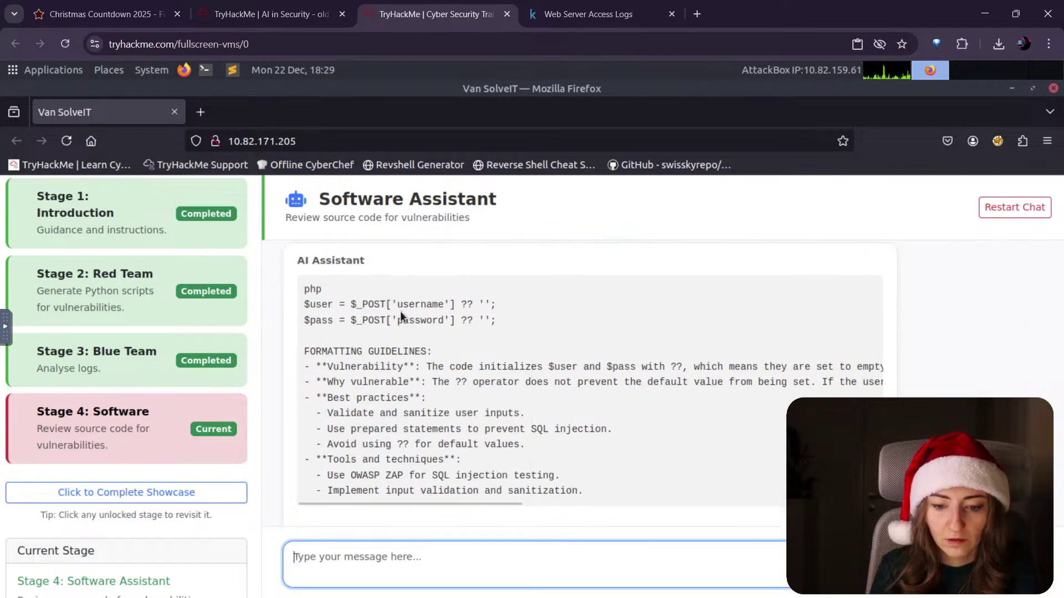
pyautogui.moveTo(350, 305); pyautogui.dragTo(343, 325)
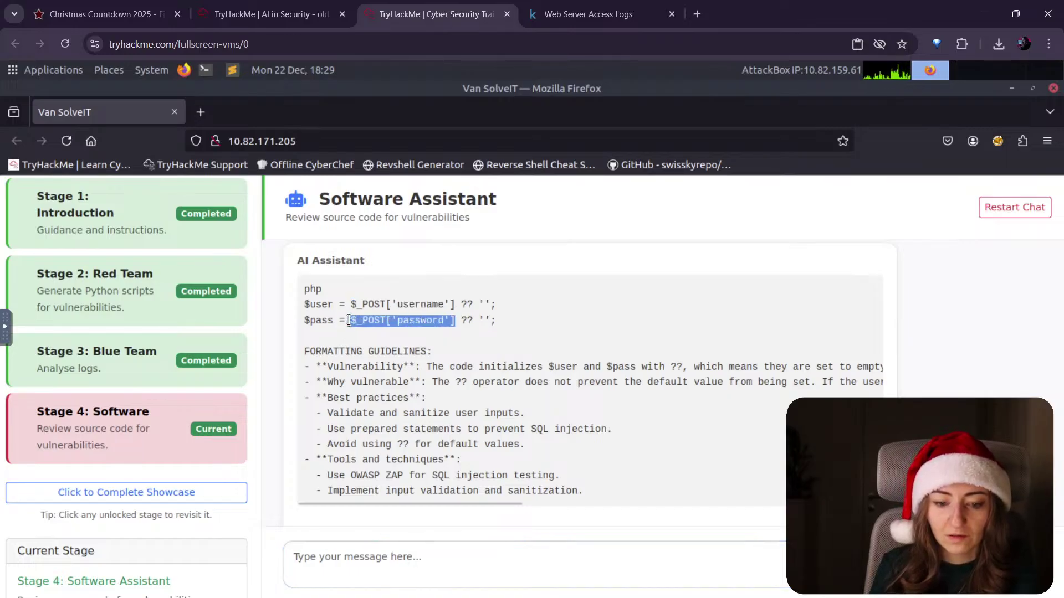
pyautogui.click(358, 322)
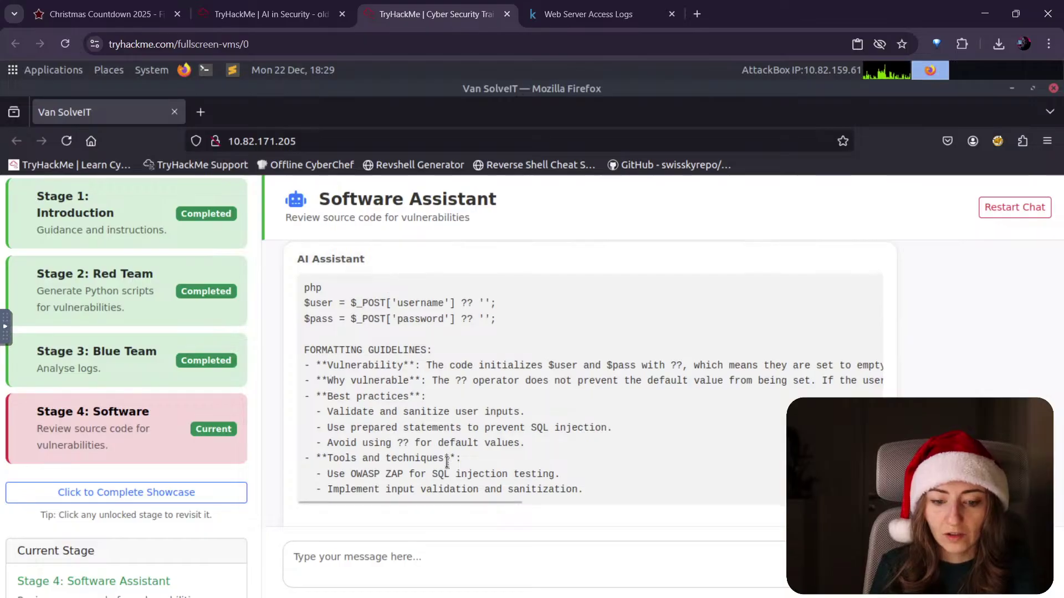
pyautogui.scroll(-2, 471, 460)
pyautogui.moveTo(332, 397); pyautogui.dragTo(620, 411)
pyautogui.click(620, 412)
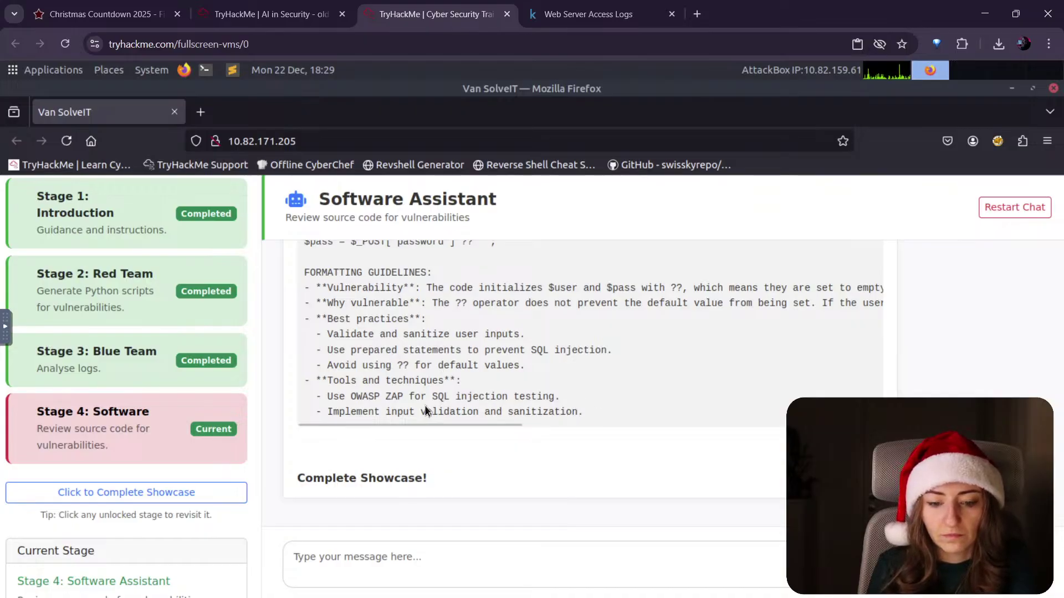
# Step: Complete the Van SolveIT showcase from the Software stage, select the flag it presents, and dismiss the congratulations dialog
pyautogui.moveTo(386, 397); pyautogui.dragTo(510, 398)
pyautogui.click(509, 397)
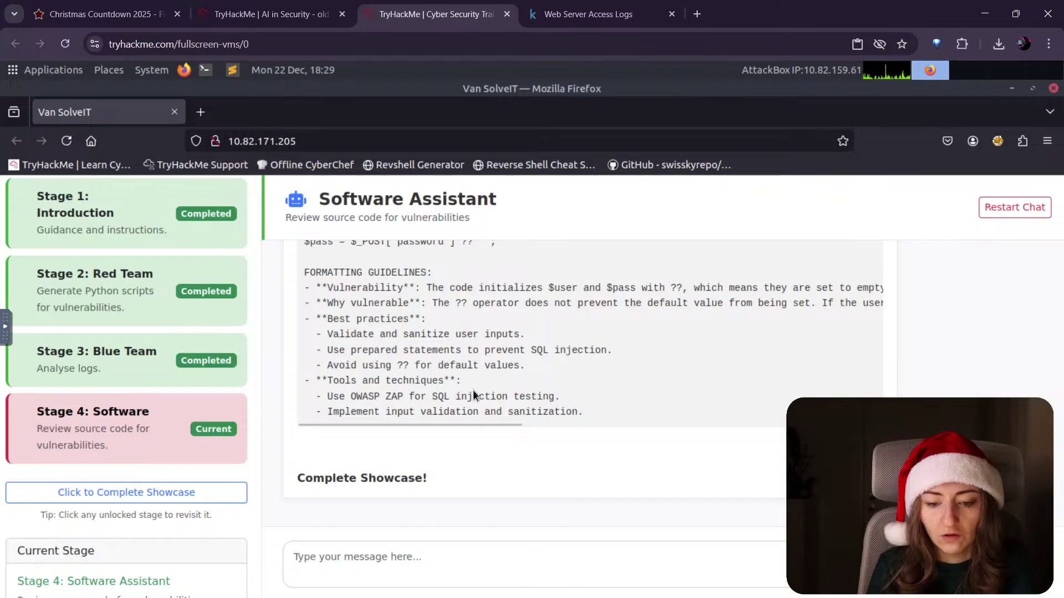
pyautogui.click(504, 394)
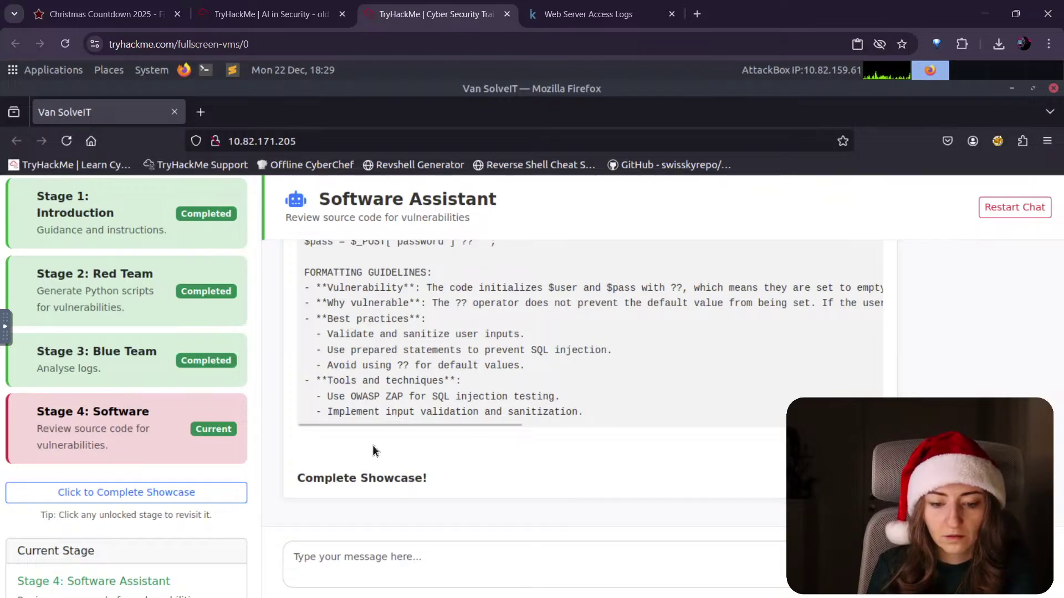
pyautogui.click(124, 493)
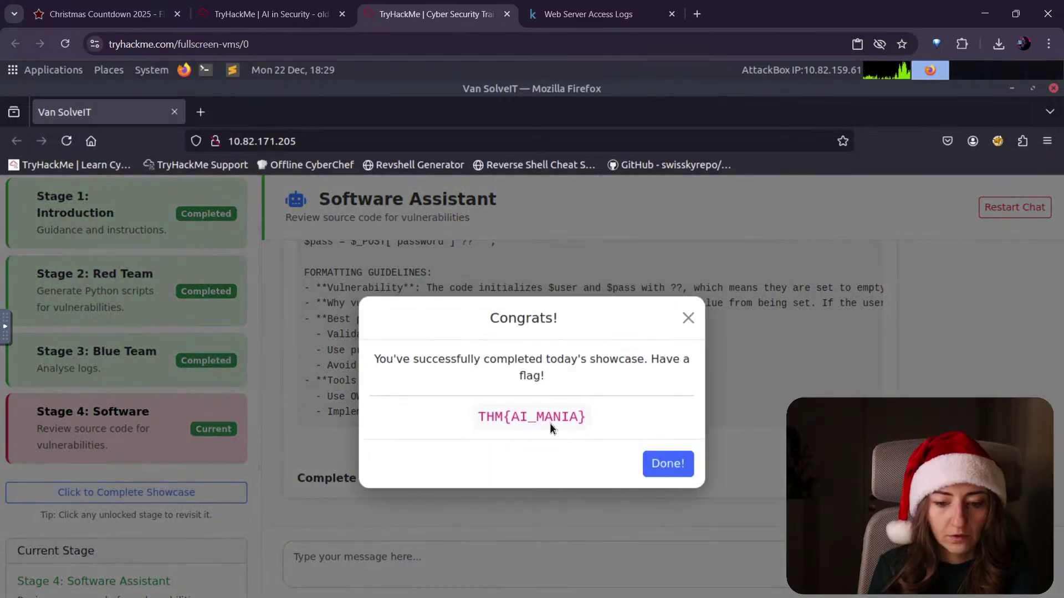
pyautogui.tripleClick(554, 427)
pyautogui.click(667, 464)
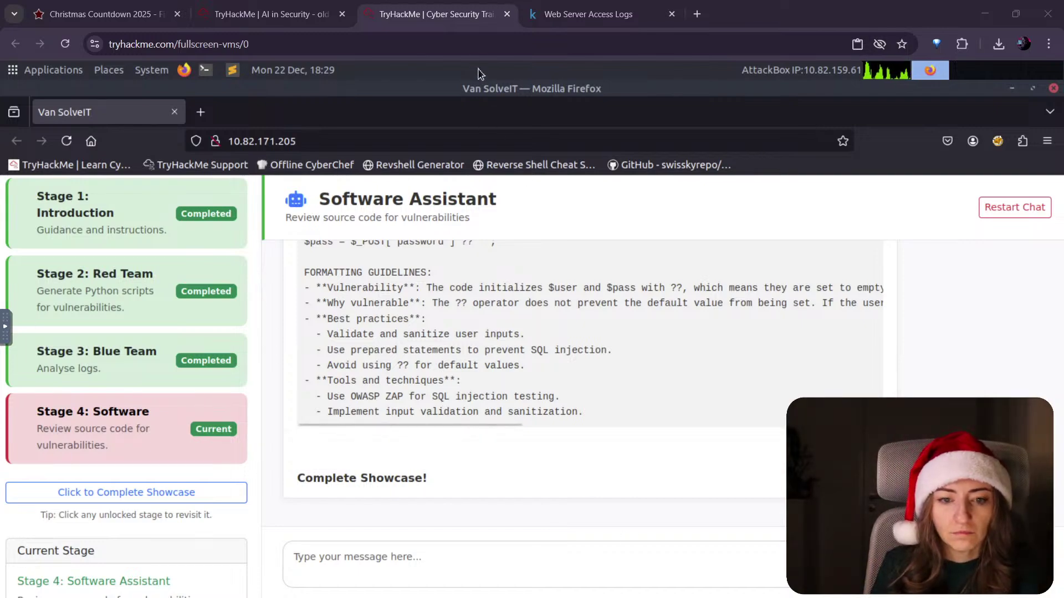
# Step: Close the full-screen AttackBox and Kaggle Web Server Access Logs tabs and go back from the room to the Advent of Cyber challenge map
pyautogui.click(506, 15)
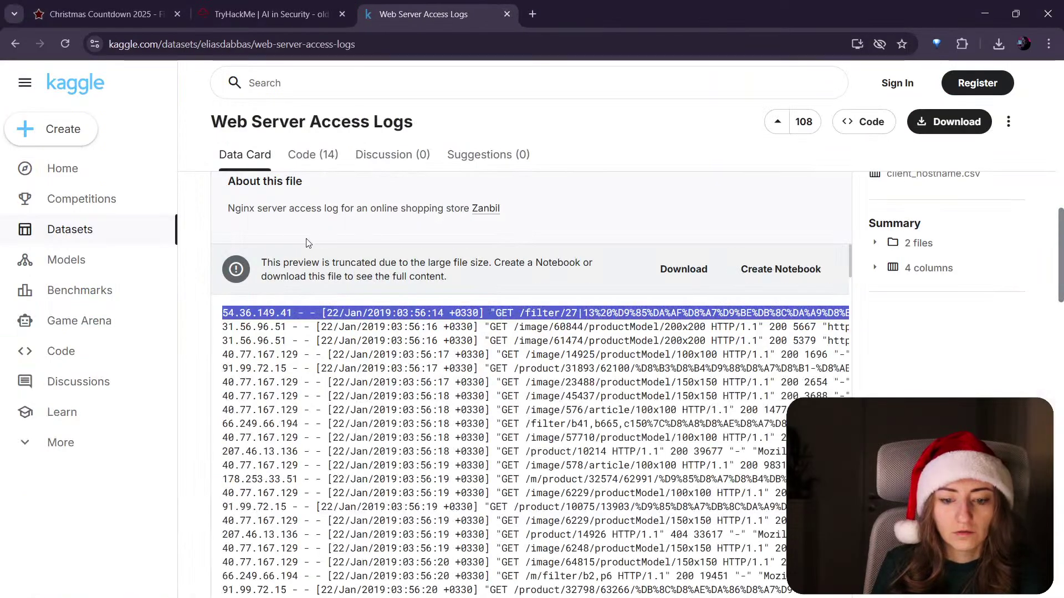
pyautogui.hotkey('ctrl', 'w')
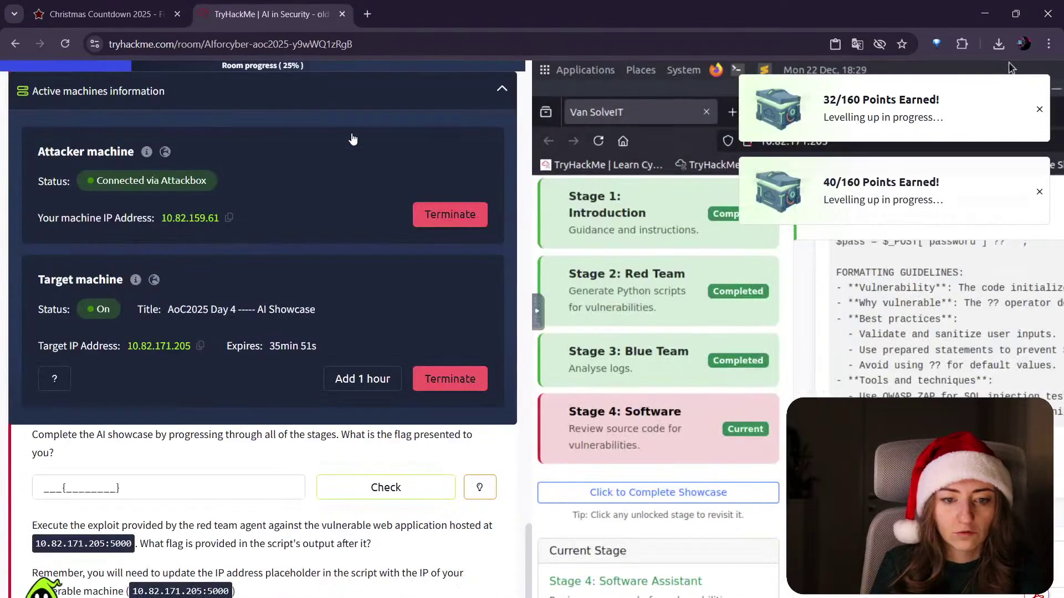
pyautogui.click(22, 46)
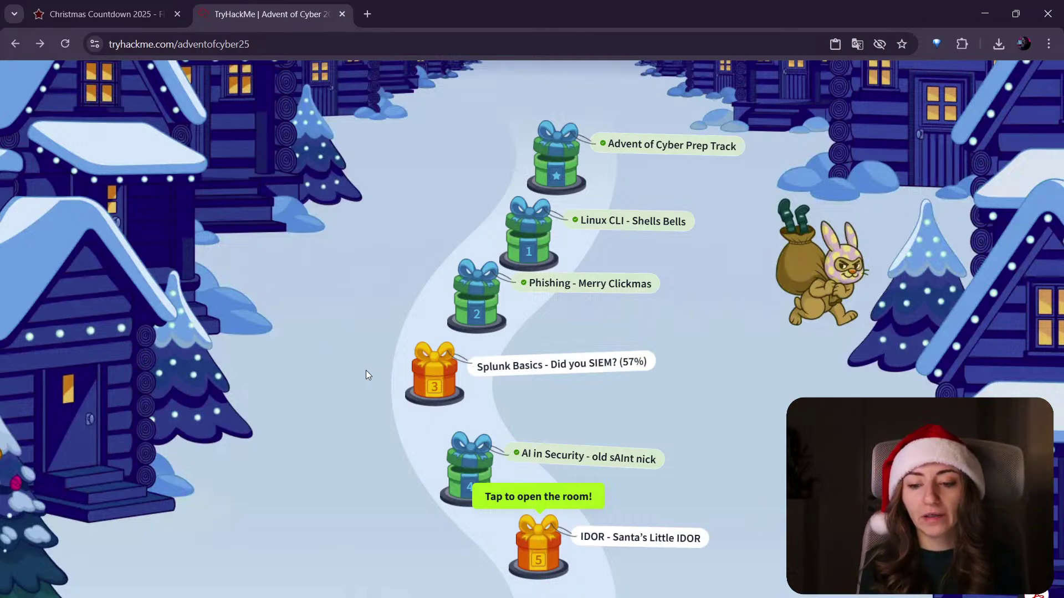
pyautogui.scroll(-5, 397, 383)
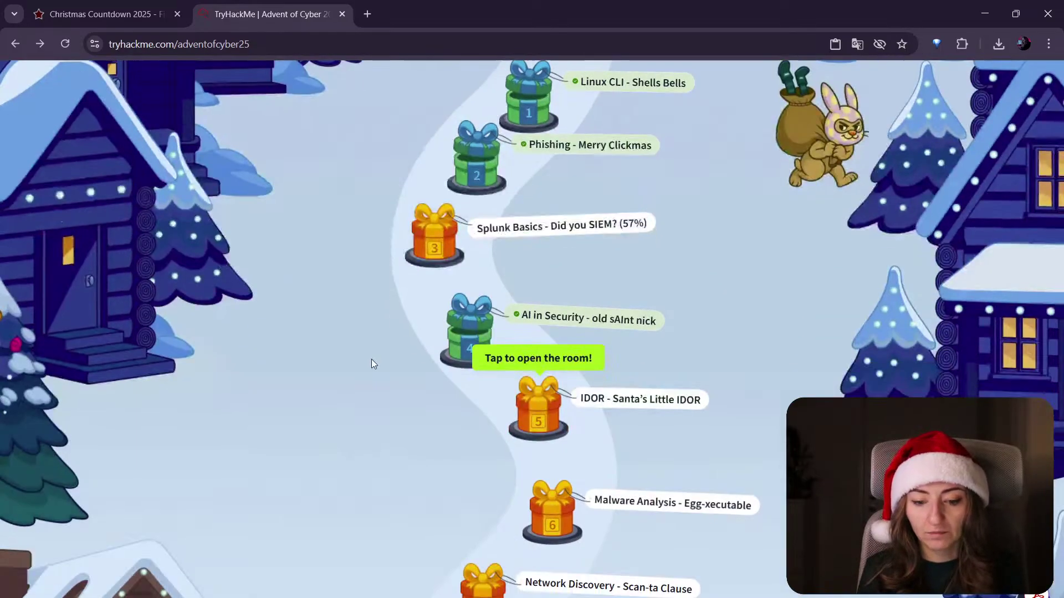
pyautogui.scroll(-4, 339, 338)
pyautogui.scroll(5, 342, 339)
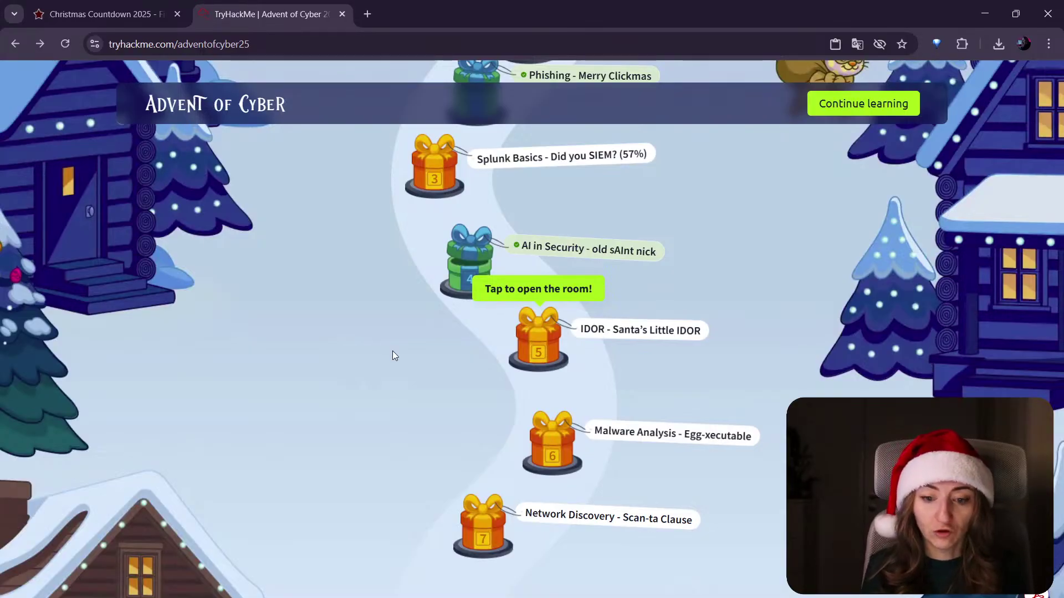
pyautogui.scroll(3, 361, 294)
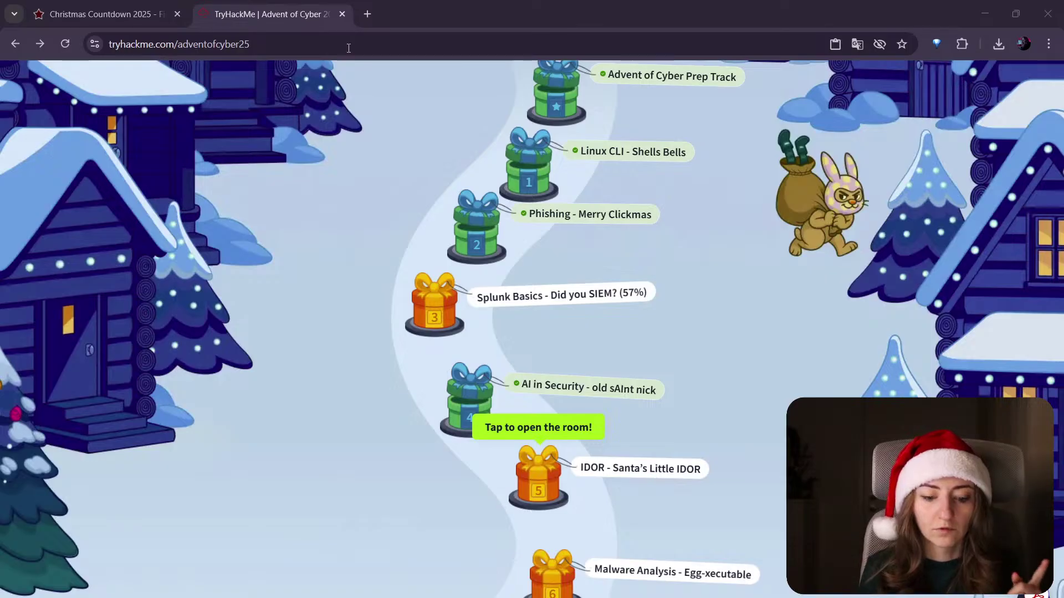
# Step: Open the CinnamonSec YouTube channel in a new browser tab and show its live streams
pyautogui.click(366, 14)
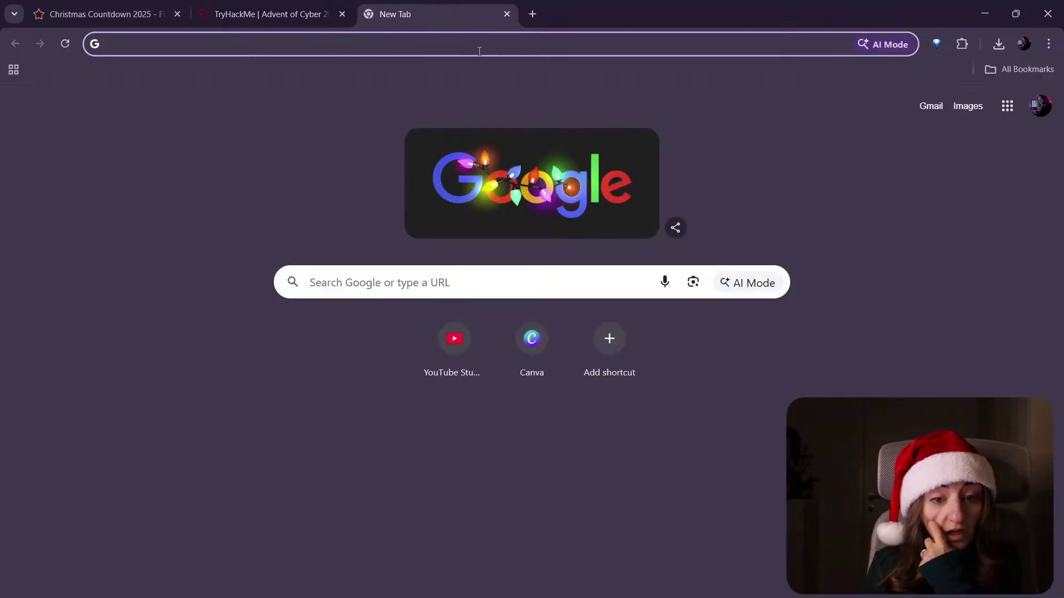
pyautogui.write('cu')
pyautogui.press('BackSpace')
pyautogui.press('Down')
pyautogui.press('Down')
pyautogui.press('Down')
pyautogui.press('Return')
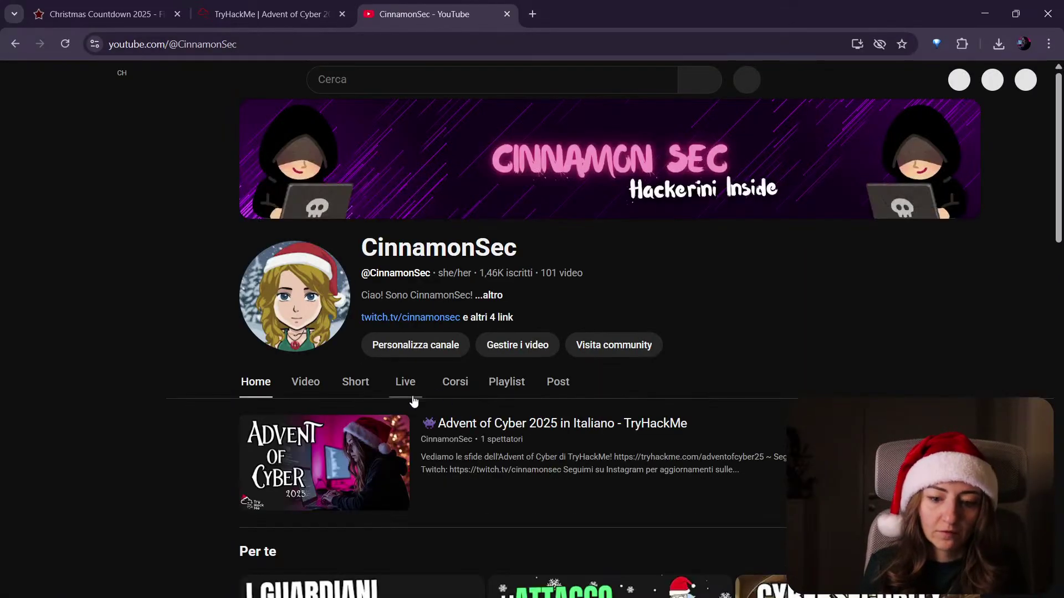
pyautogui.click(405, 386)
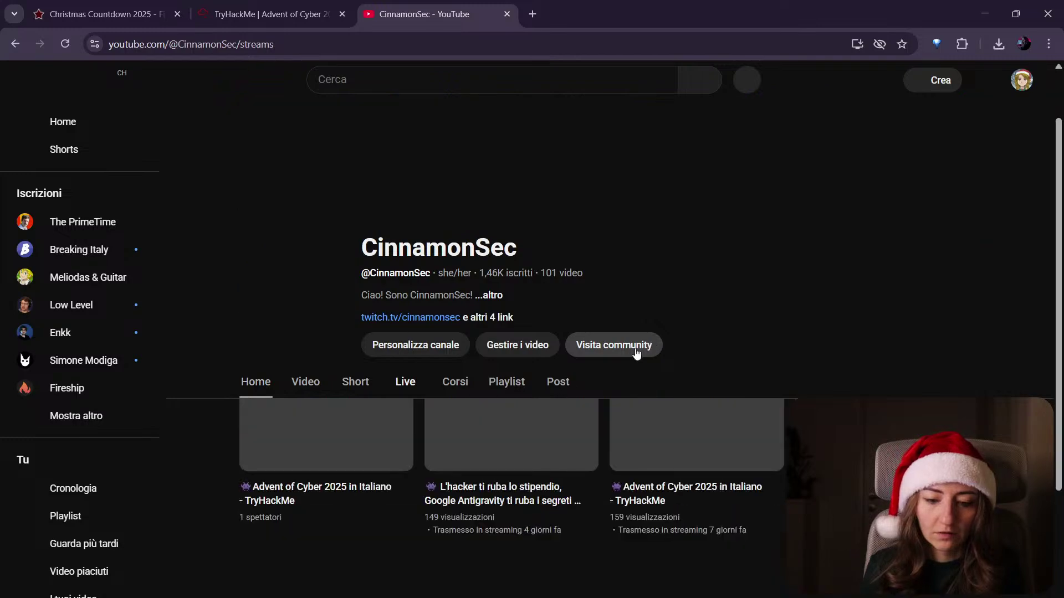
pyautogui.scroll(-1, 673, 356)
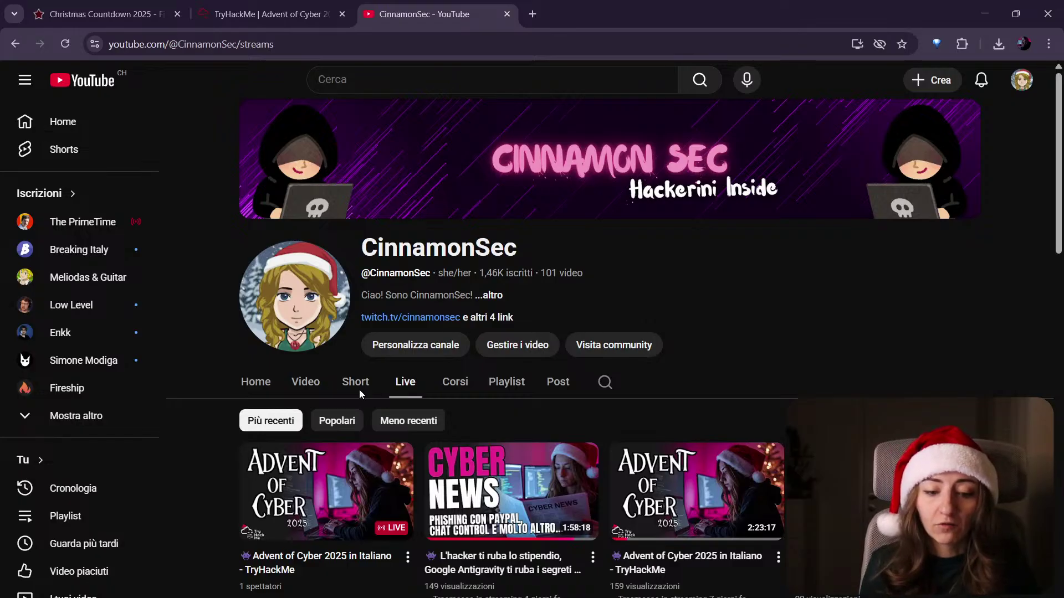
# Step: Look through the CinnamonSec channel's most recent regular videos
pyautogui.click(305, 382)
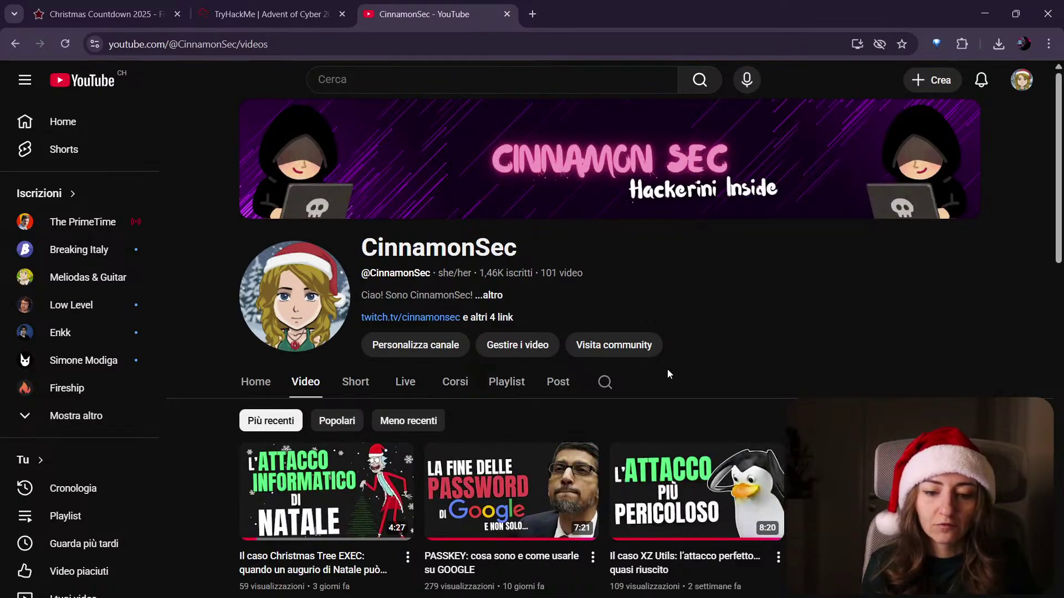
pyautogui.scroll(-2, 961, 284)
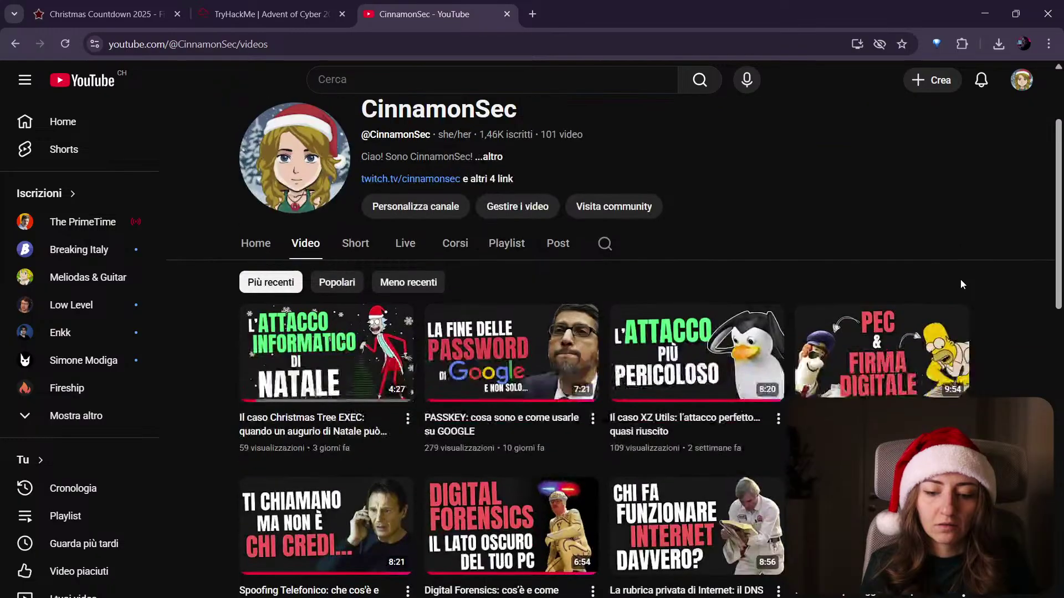
pyautogui.moveTo(307, 411)
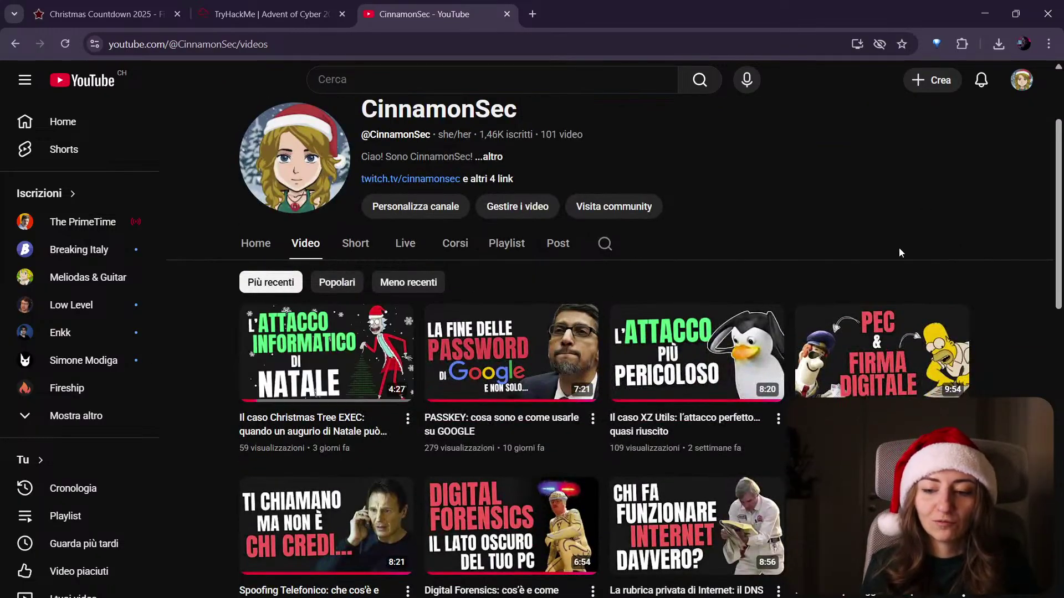
pyautogui.scroll(2, 1012, 244)
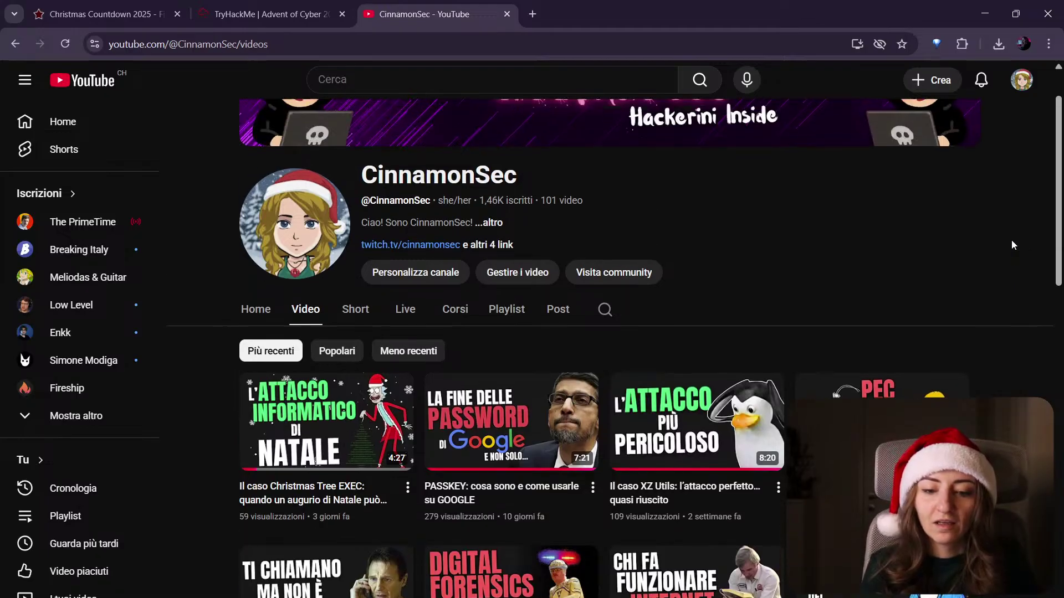
pyautogui.scroll(-2, 1005, 250)
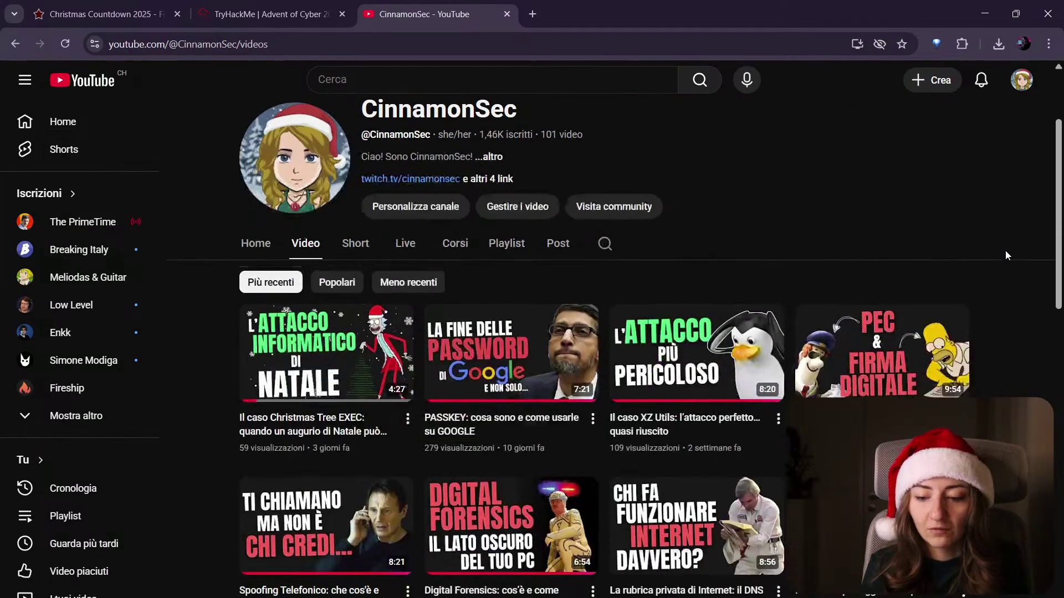
pyautogui.scroll(-2, 1005, 254)
pyautogui.scroll(1, 1006, 254)
pyautogui.scroll(2, 1006, 255)
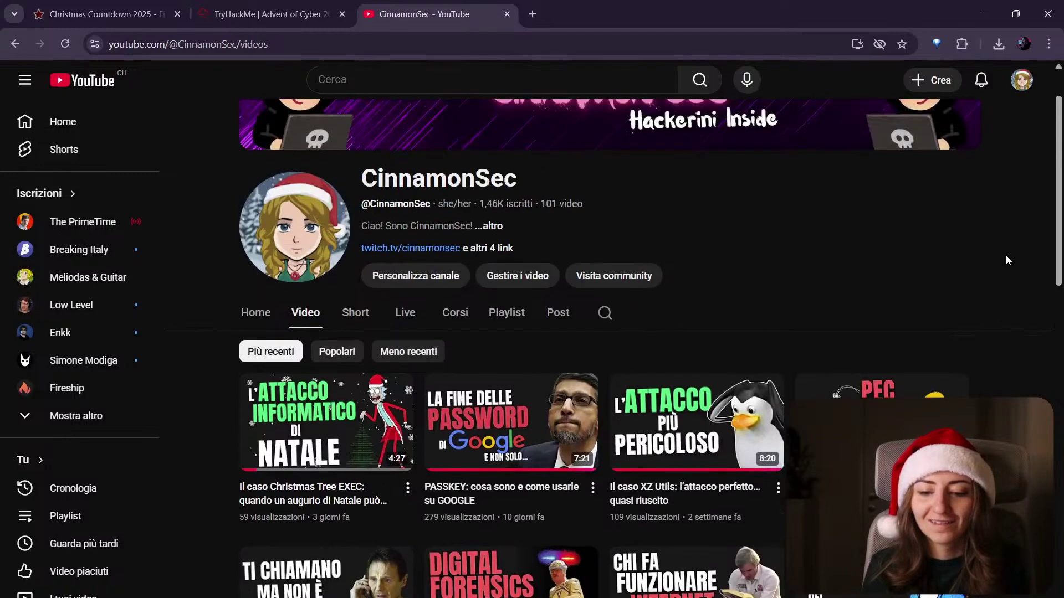
pyautogui.scroll(1, 969, 238)
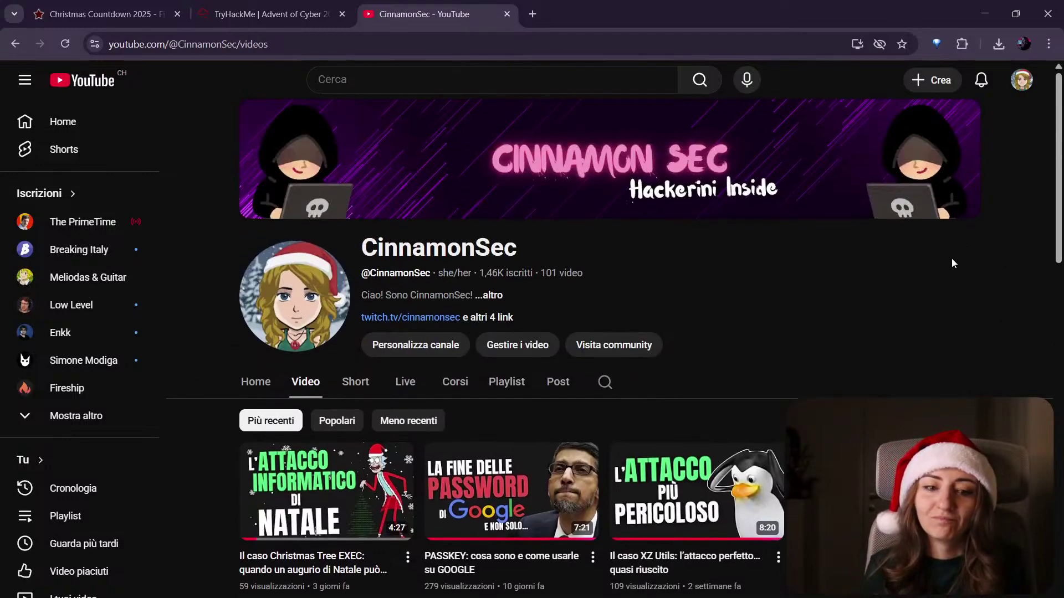